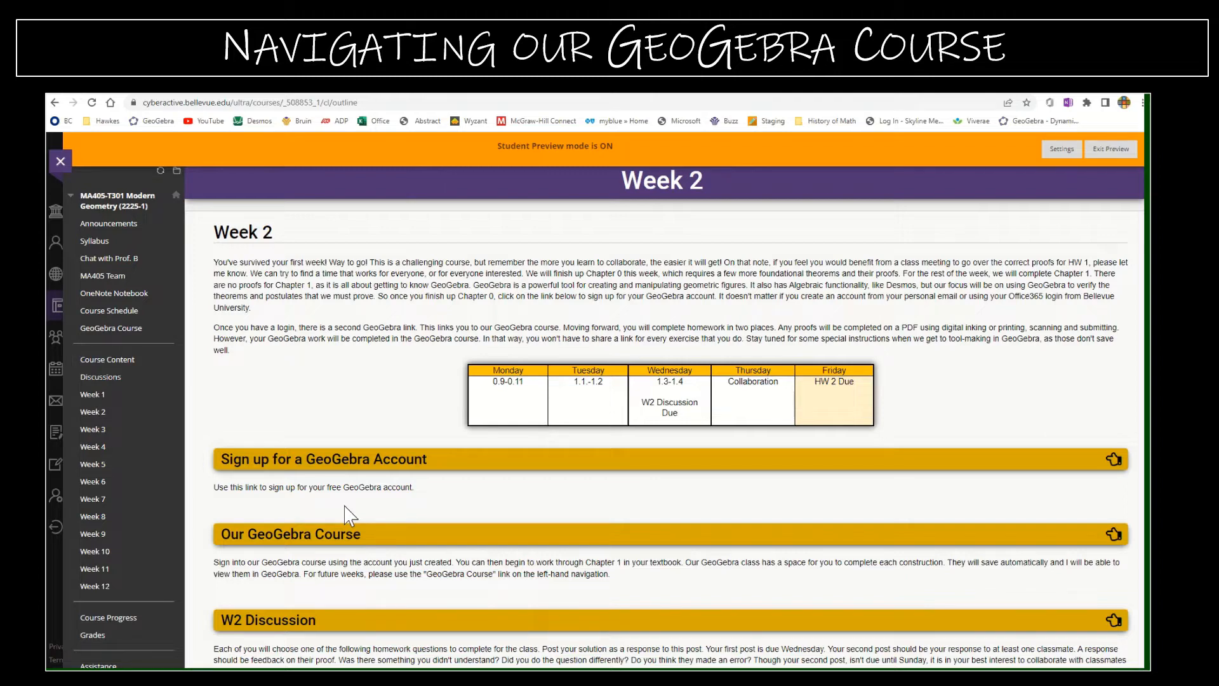
# - Open the class's GeoGebra course from the Week 2 page and look through its table of contents
pyautogui.scroll(-1, 357, 512)
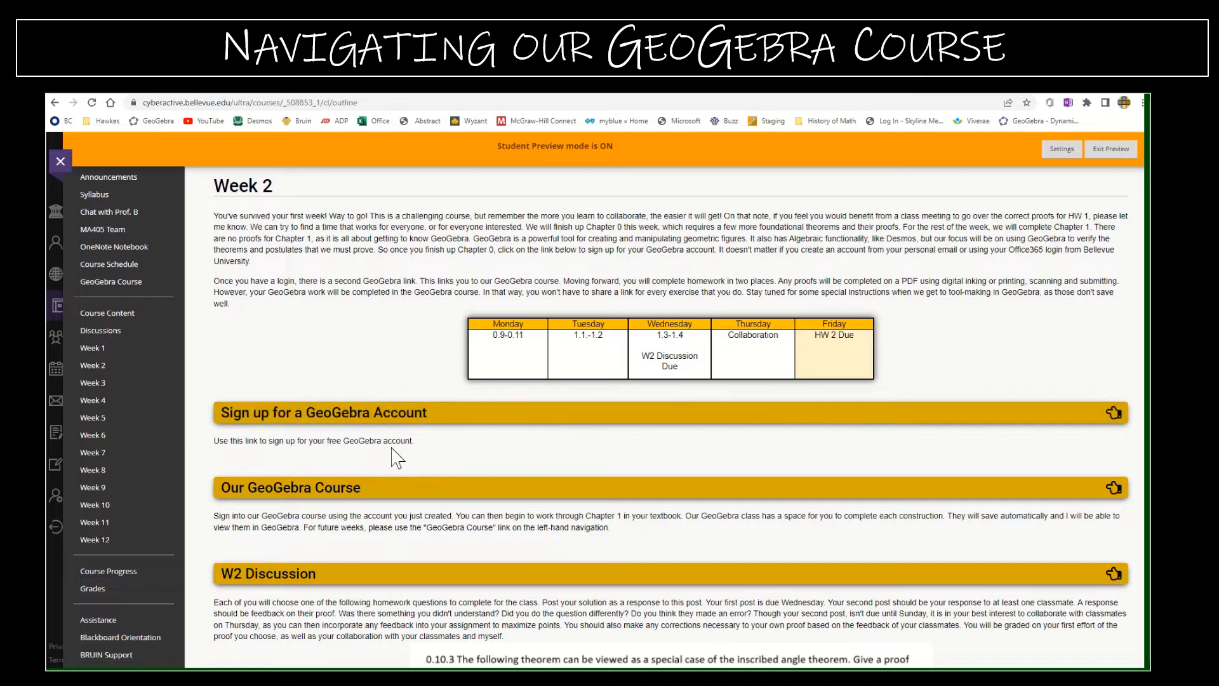
pyautogui.click(304, 489)
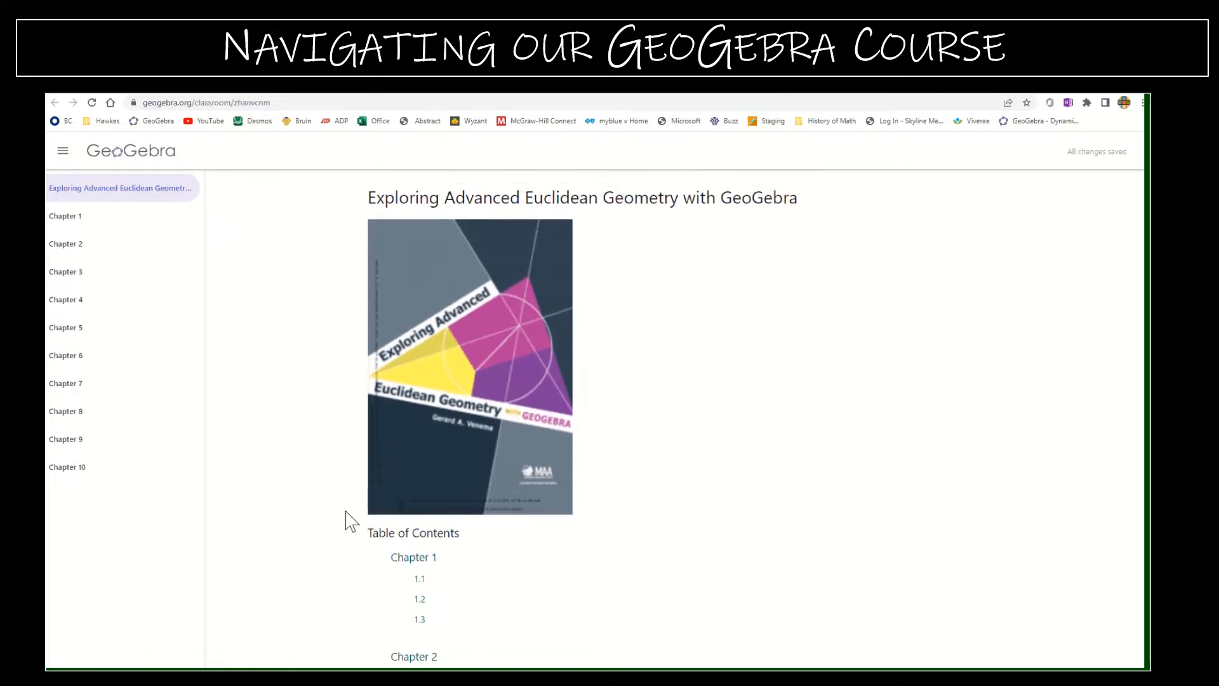
pyautogui.scroll(-1, 437, 563)
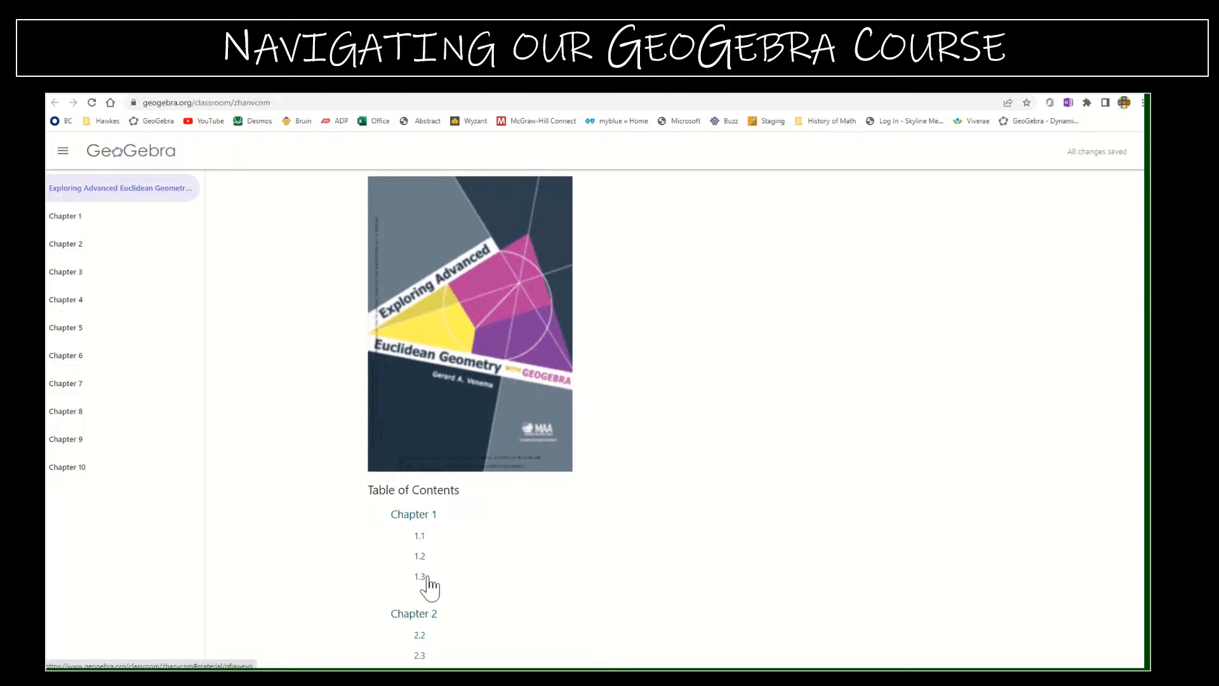
pyautogui.scroll(-3, 427, 583)
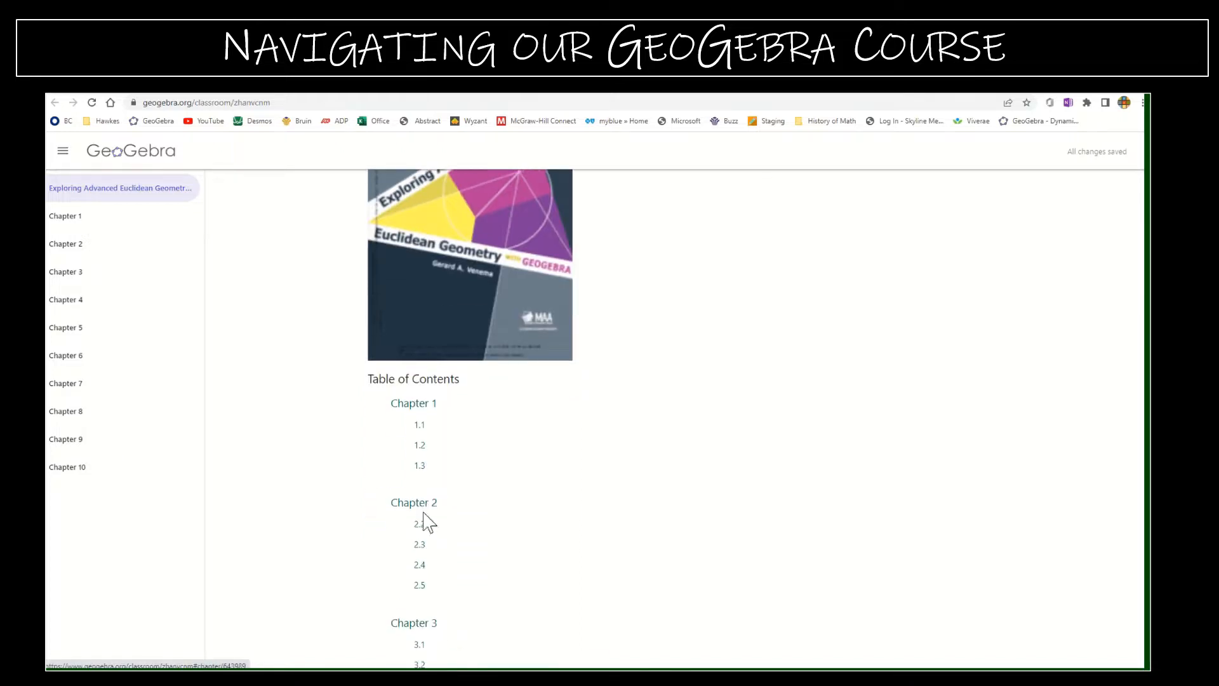
# - Return to the Week 2 course page and review the W2 Discussion, Grading Reminder and Homework 2 sections
pyautogui.click(247, 93)
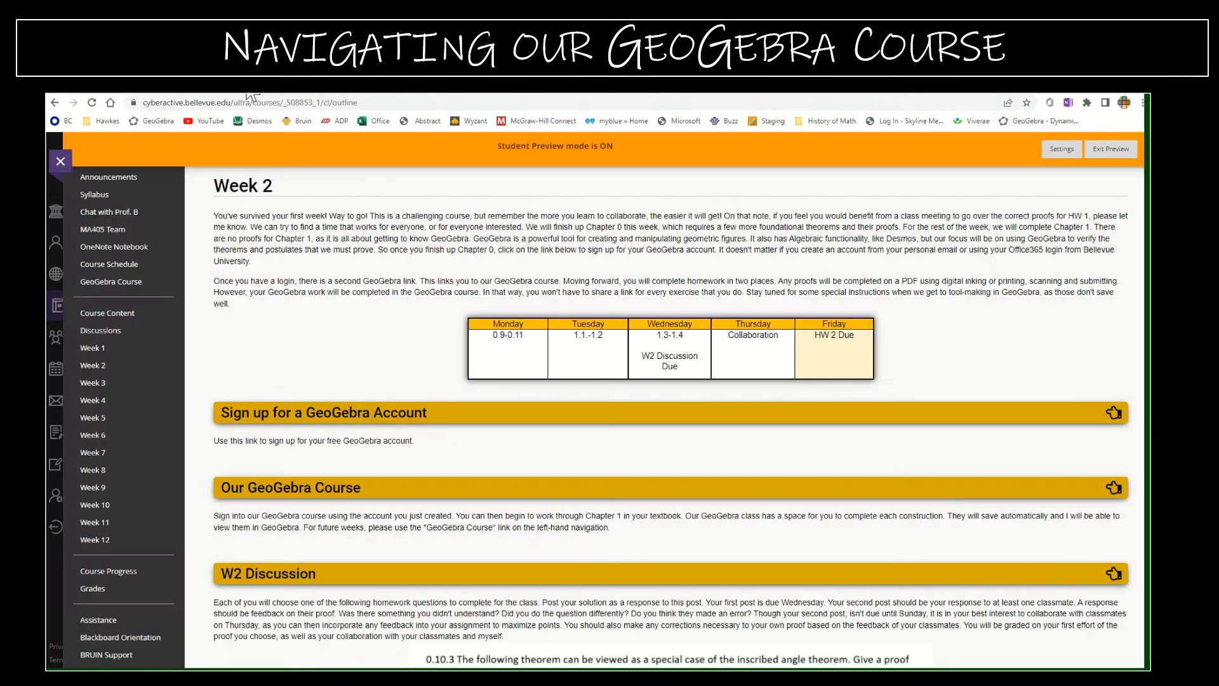
pyautogui.scroll(-12, 249, 335)
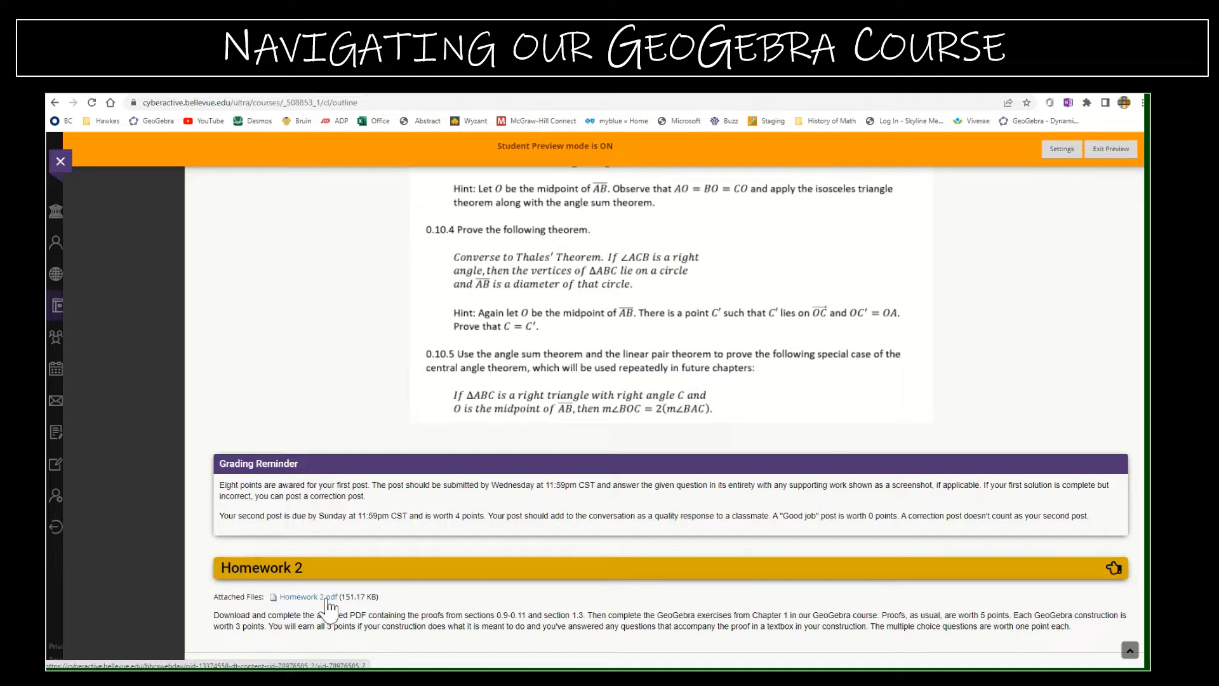
pyautogui.scroll(15, 329, 607)
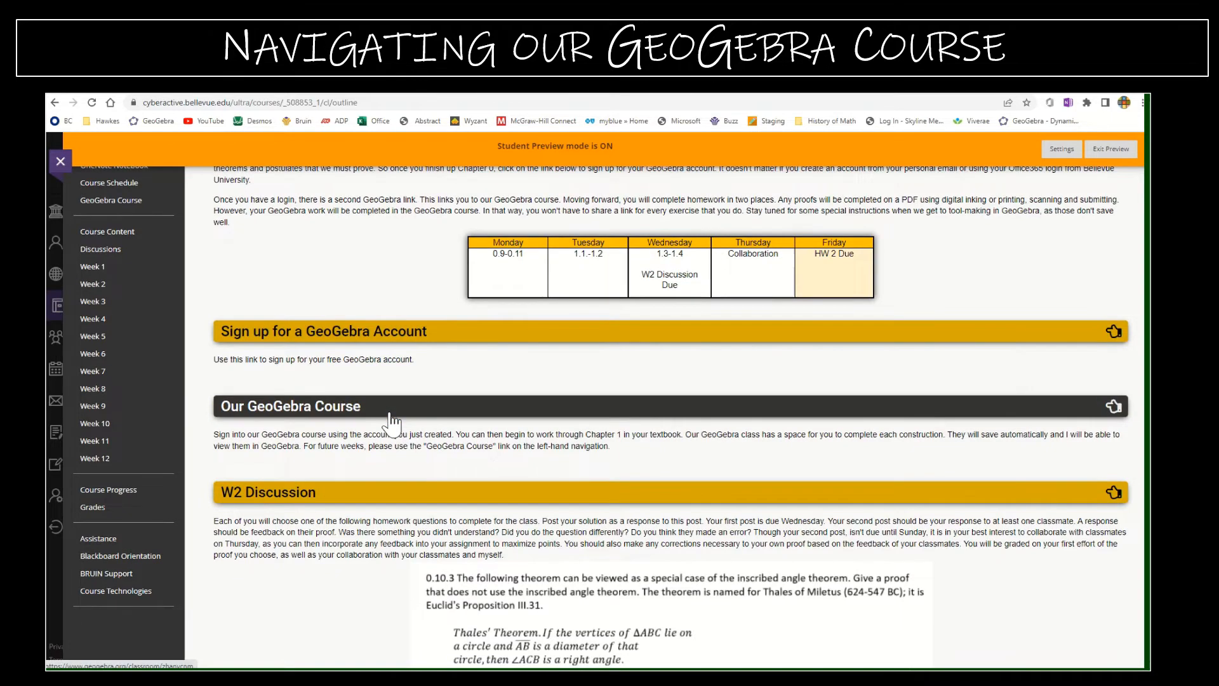
pyautogui.scroll(-8, 395, 424)
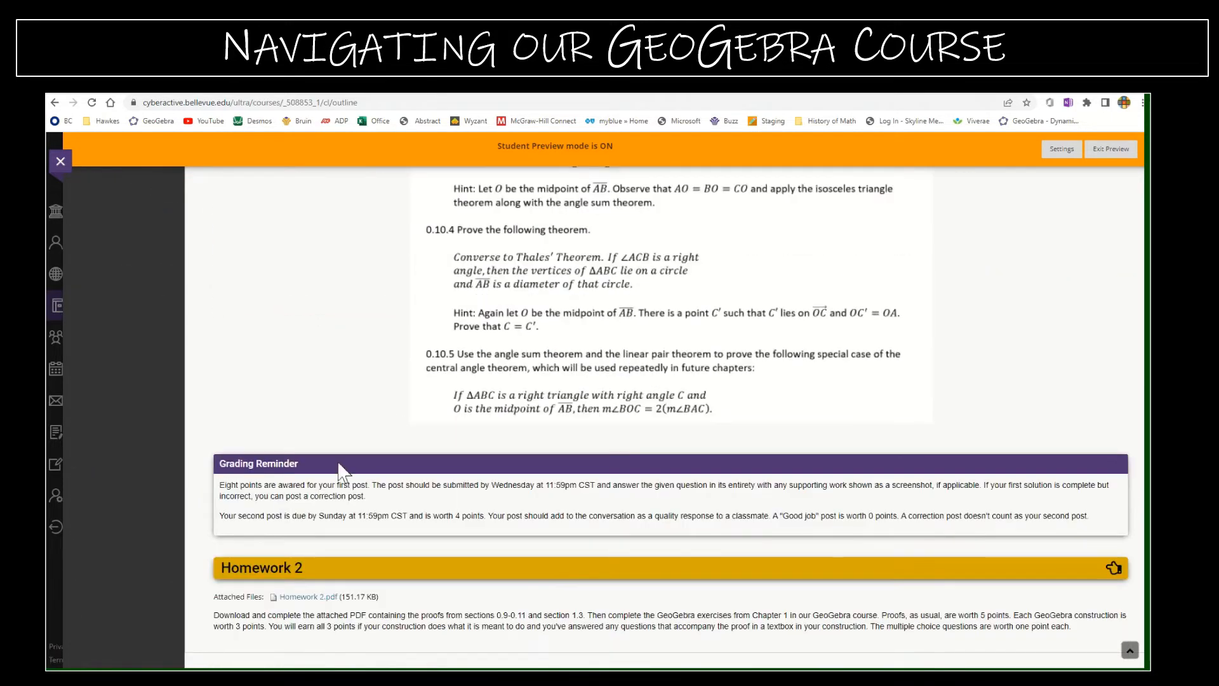
# - Open the attached Homework 2.pdf and review its proof problems through Section 1.3, ending back on page 1
pyautogui.click(324, 600)
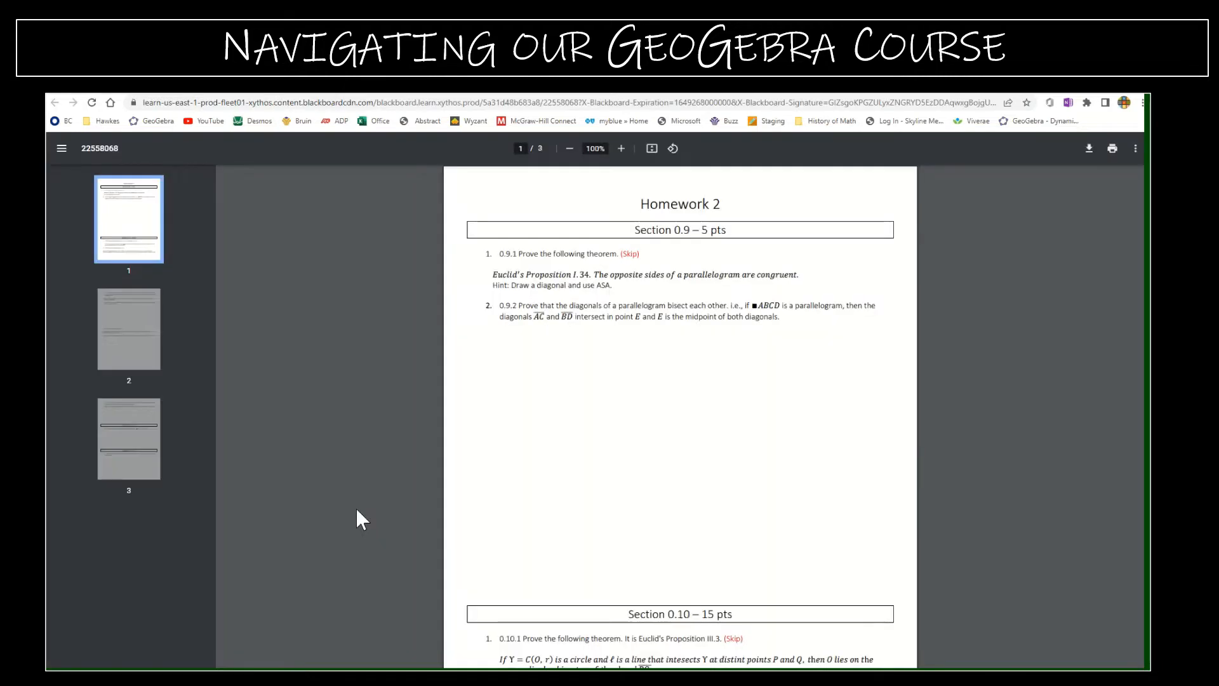
pyautogui.scroll(-4, 576, 453)
pyautogui.scroll(-15, 578, 462)
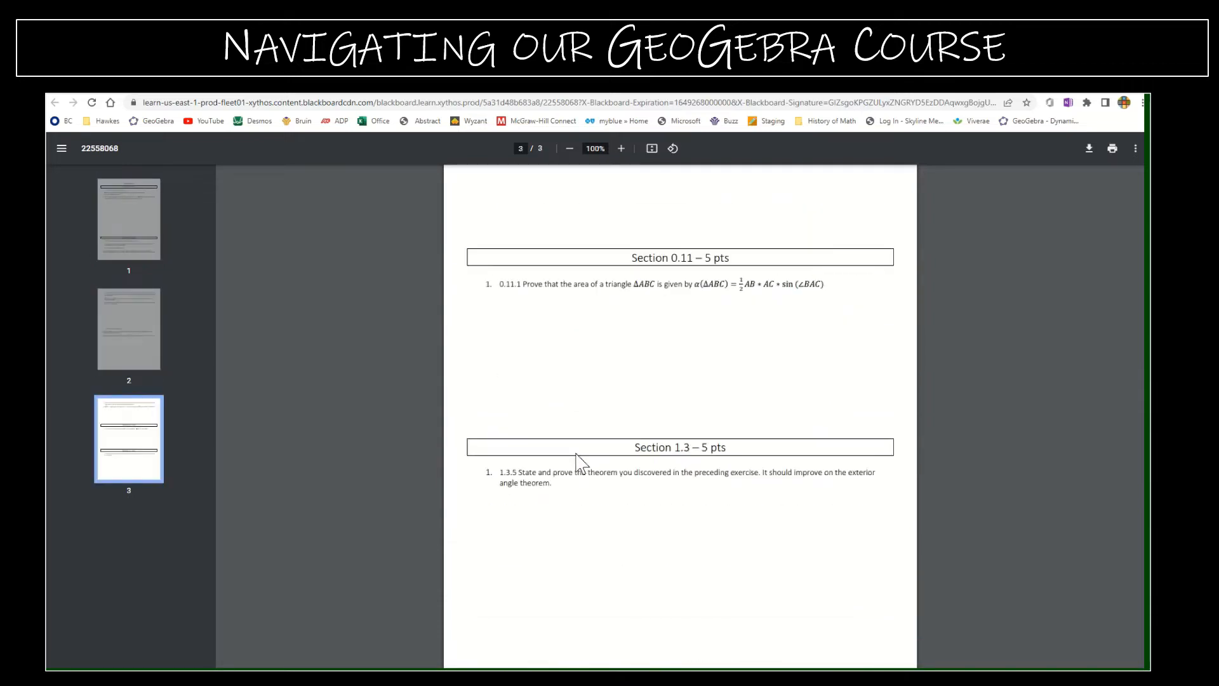
pyautogui.click(153, 215)
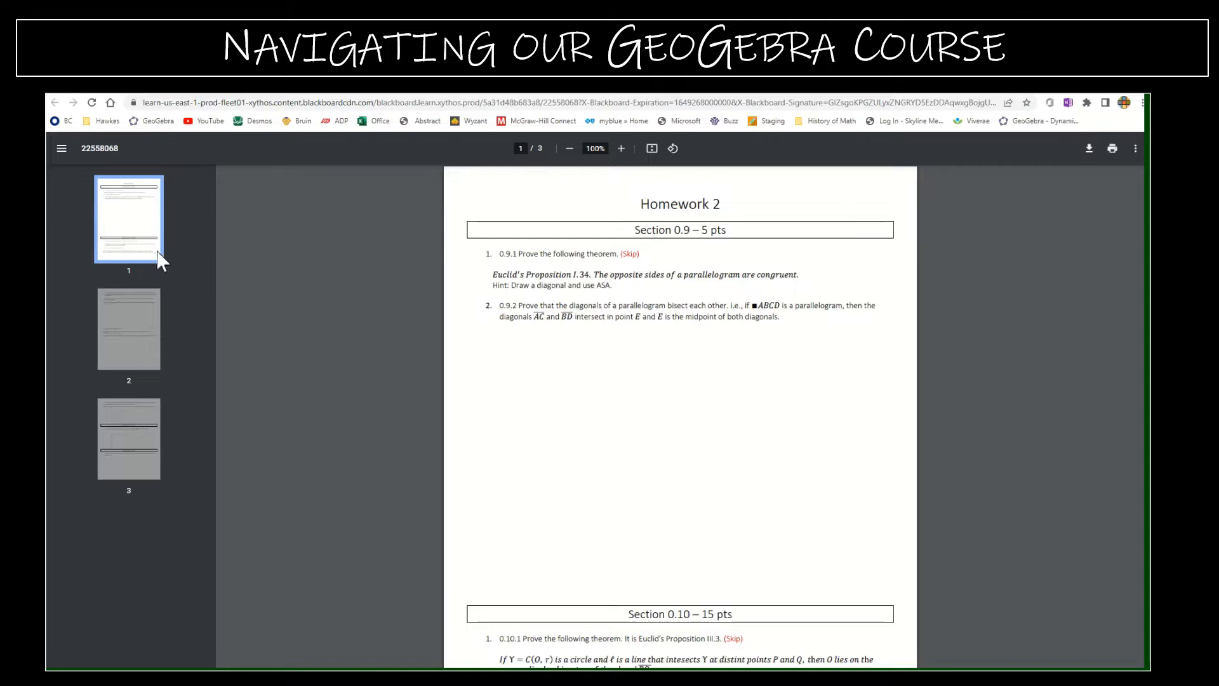
# - Return to the Week 2 page, open the Homework 2 assignment and display its grading rubric
pyautogui.click(224, 86)
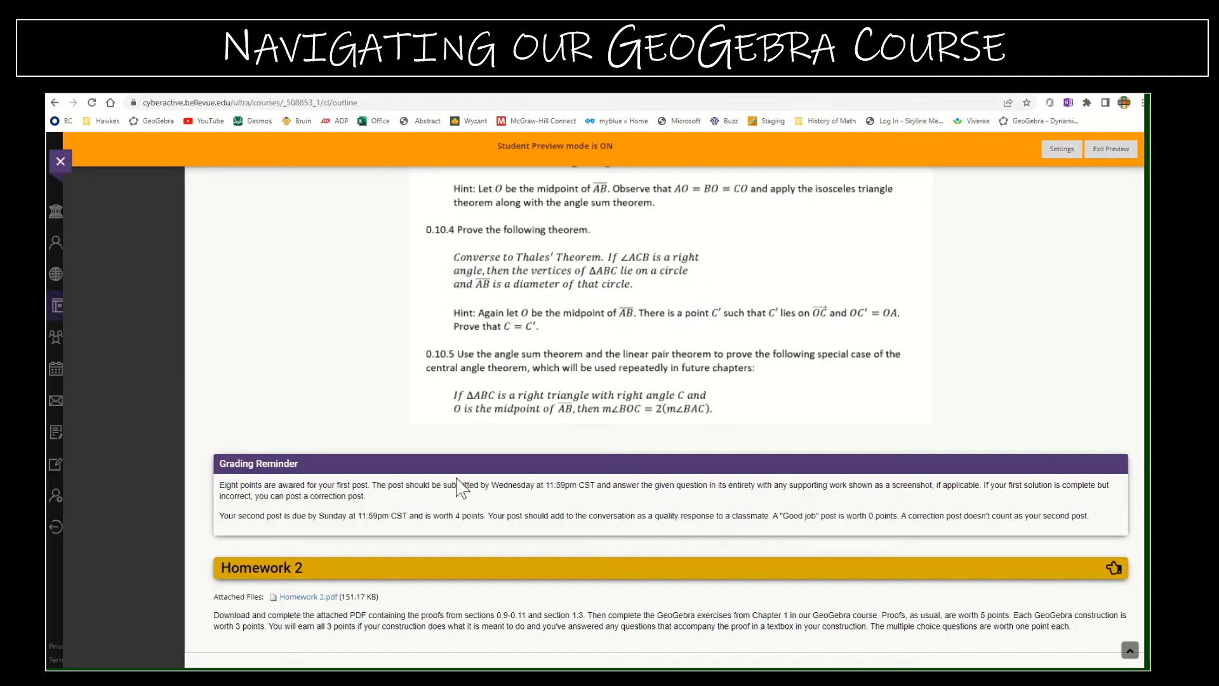
pyautogui.click(273, 569)
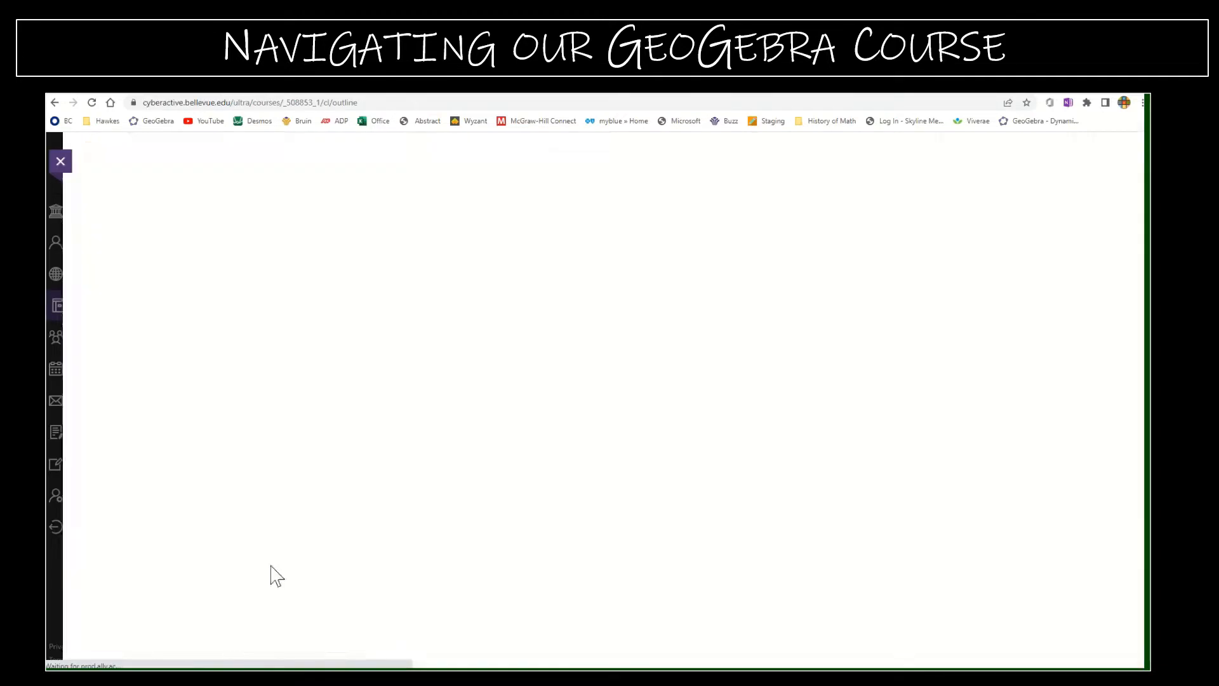
pyautogui.click(405, 359)
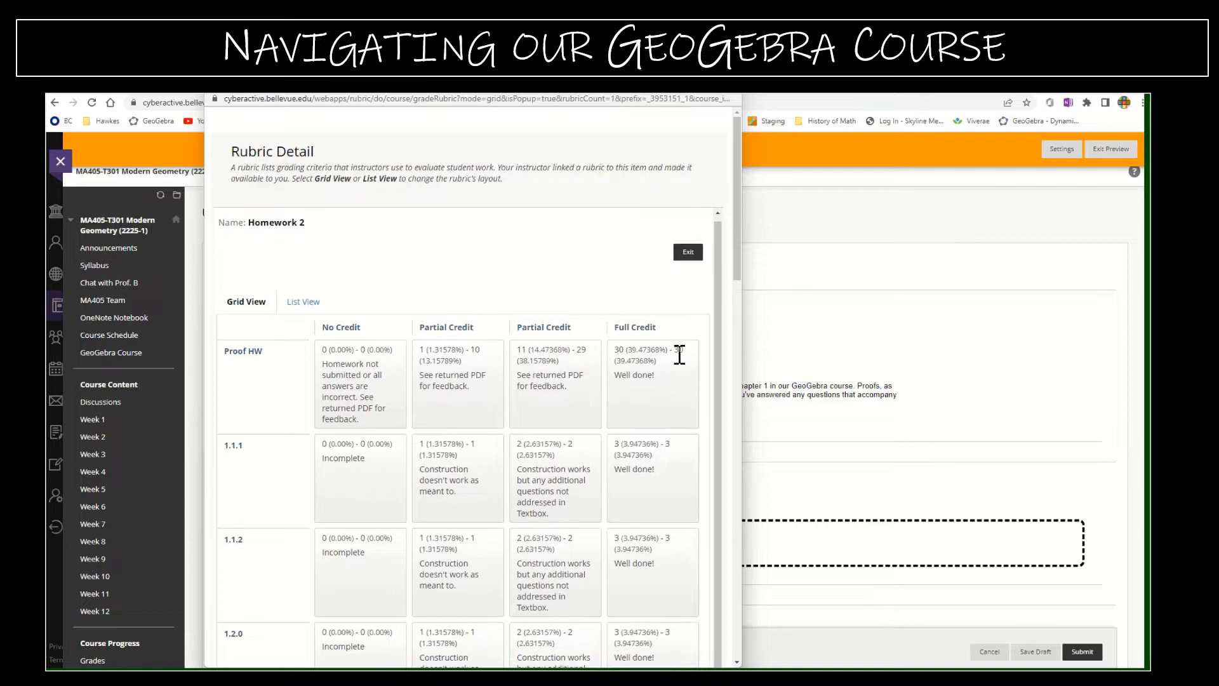
# - Examine the Homework 2 rubric's credit levels for the proofs and each GeoGebra exercise, and close the rubric
pyautogui.scroll(-15, 679, 356)
pyautogui.scroll(-8, 679, 357)
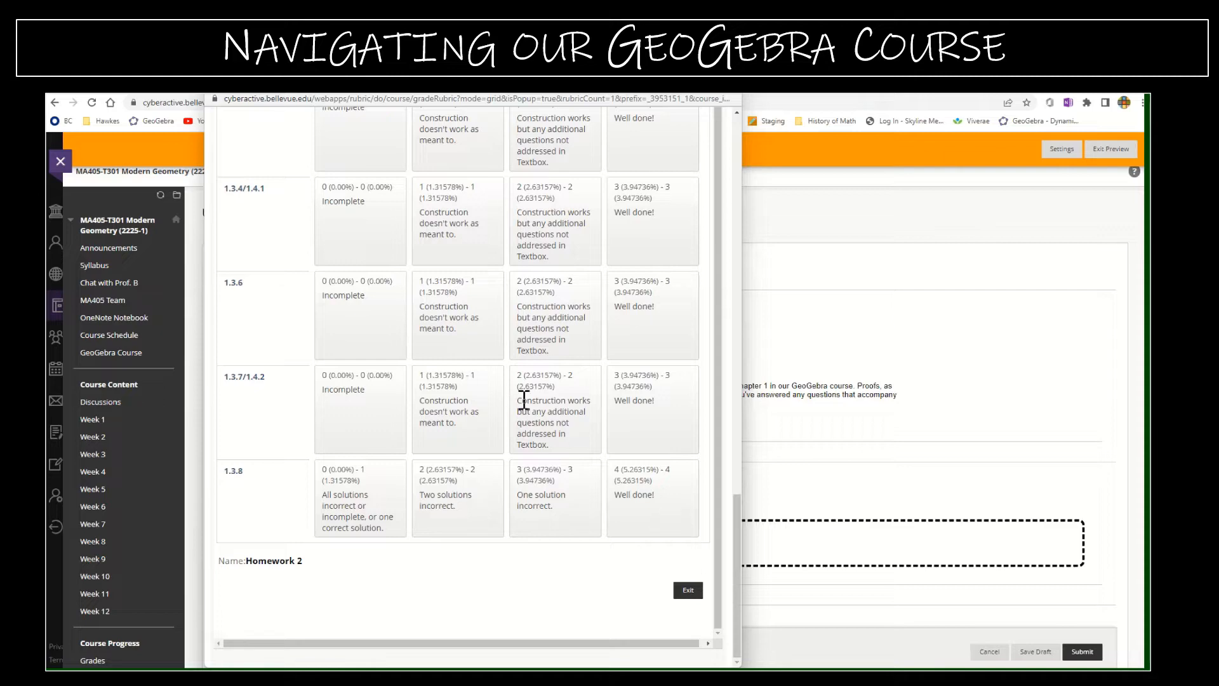
pyautogui.scroll(1, 286, 448)
pyautogui.scroll(9, 286, 448)
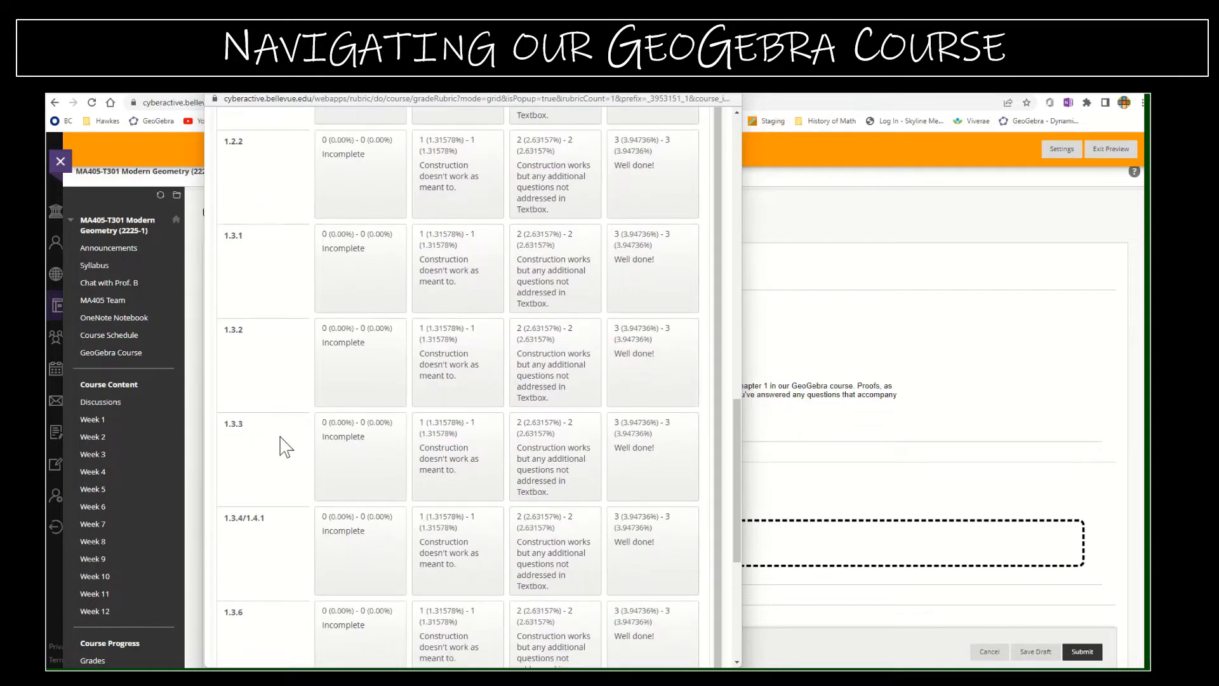
pyautogui.scroll(3, 252, 178)
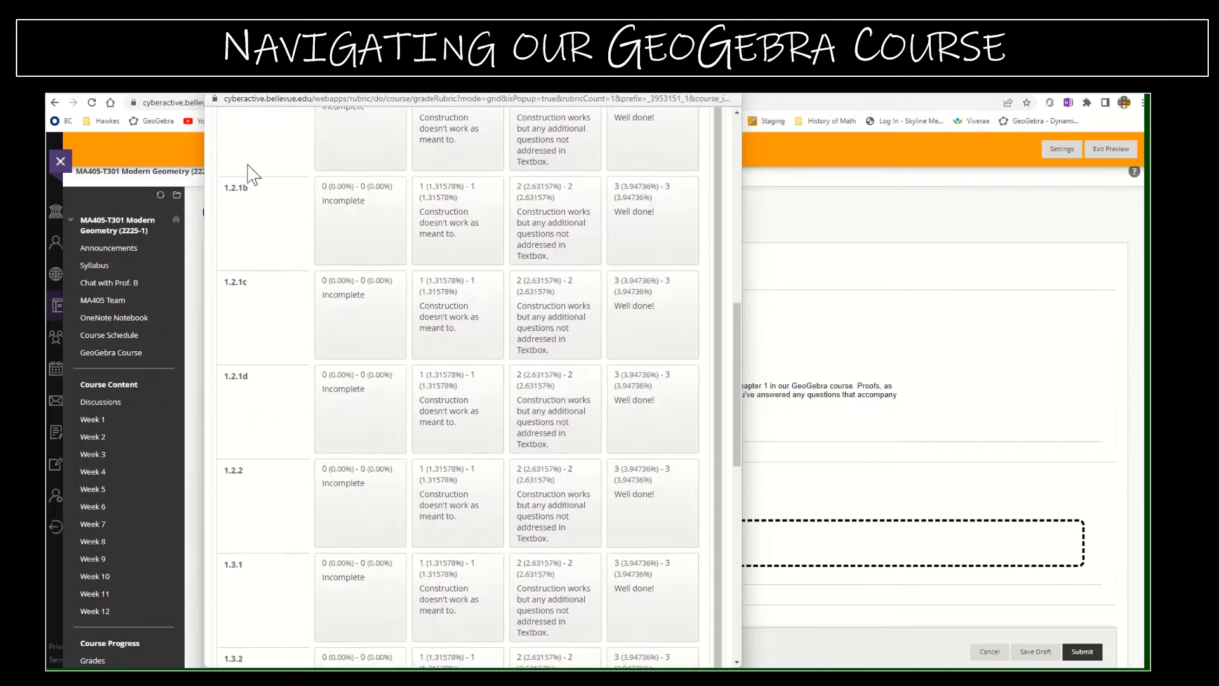
pyautogui.scroll(6, 252, 178)
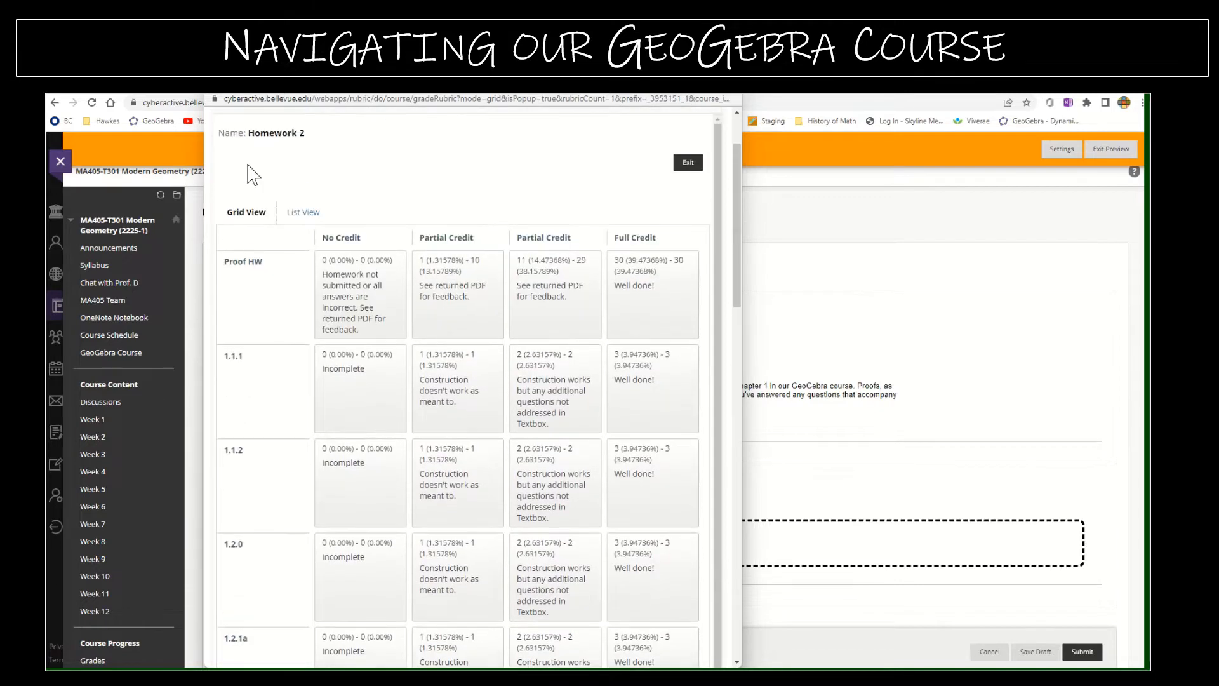
pyautogui.scroll(-2, 252, 178)
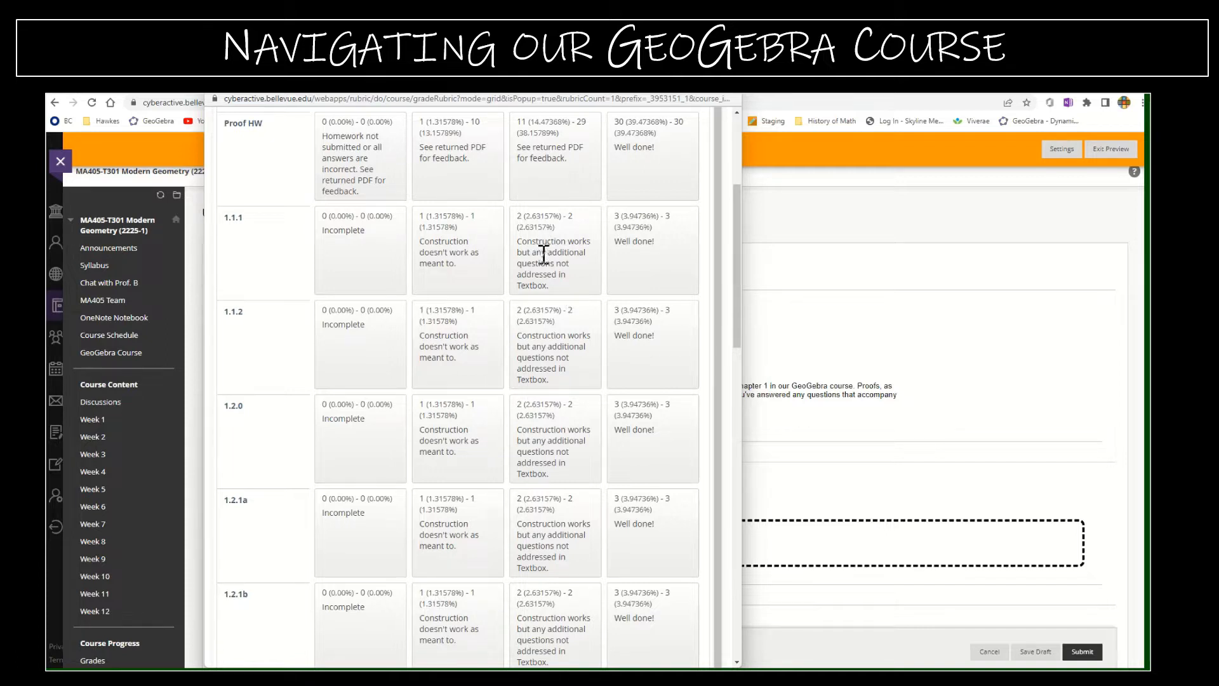
pyautogui.scroll(5, 647, 260)
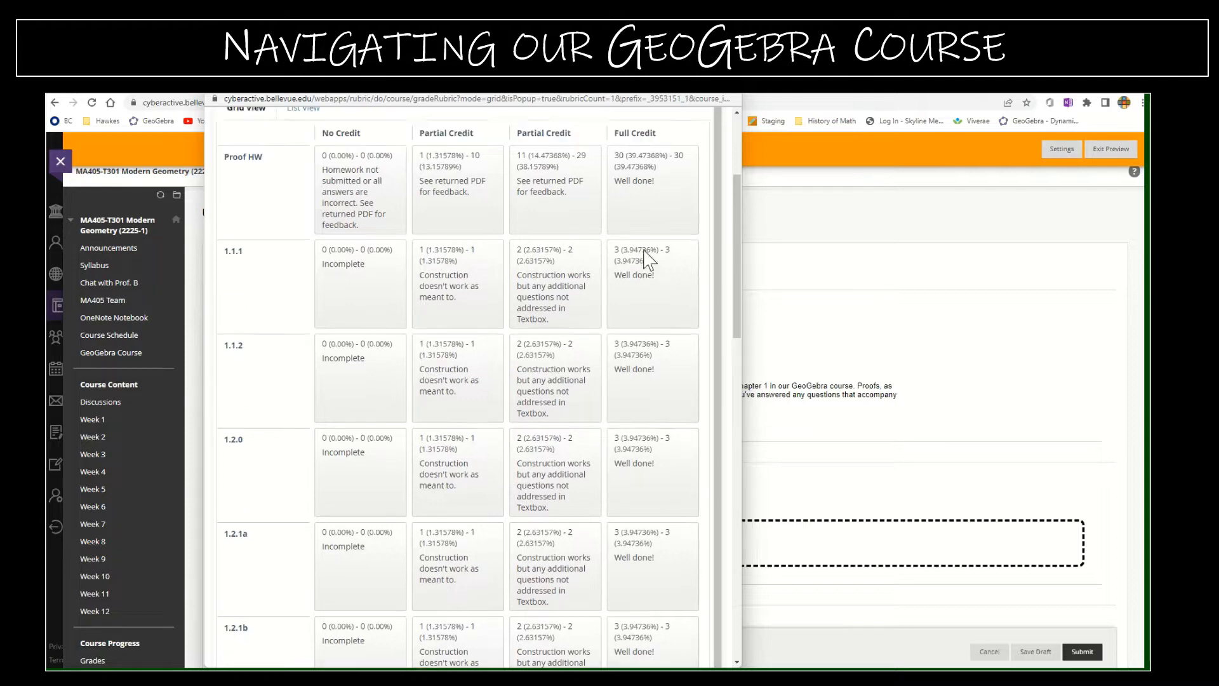
pyautogui.click(689, 178)
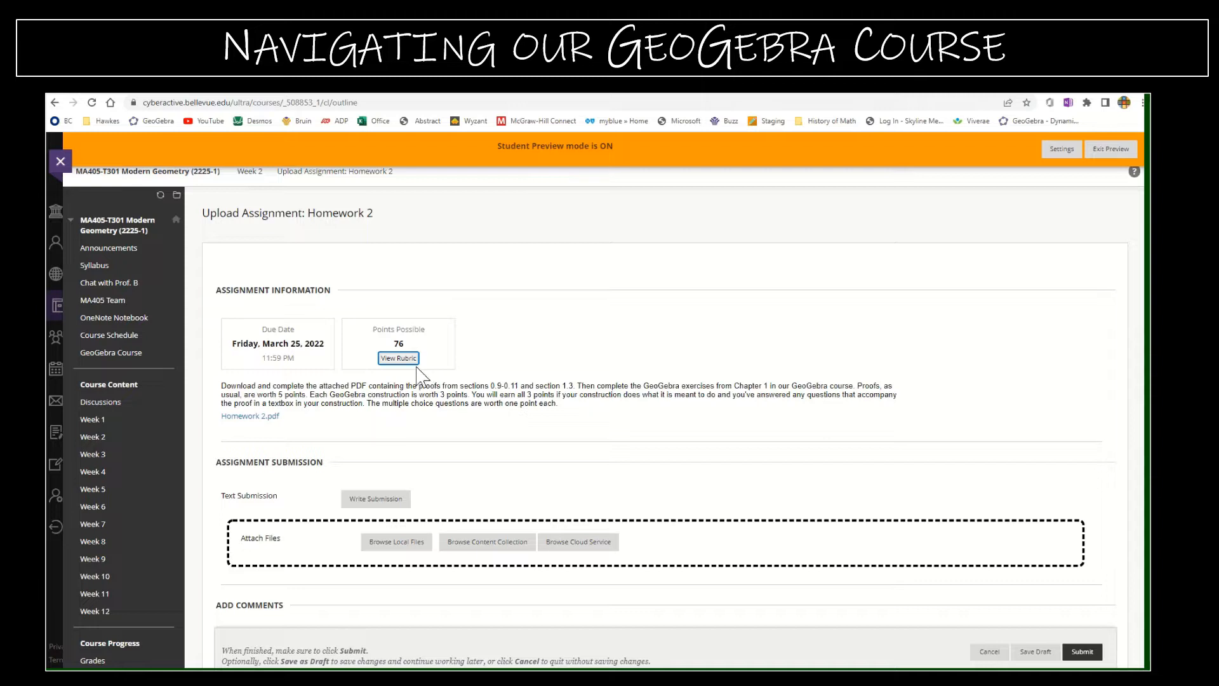
# - Revisit the GeoGebra course and the Homework 2 PDF, and check the file submission area of the Homework 2 assignment
pyautogui.click(425, 96)
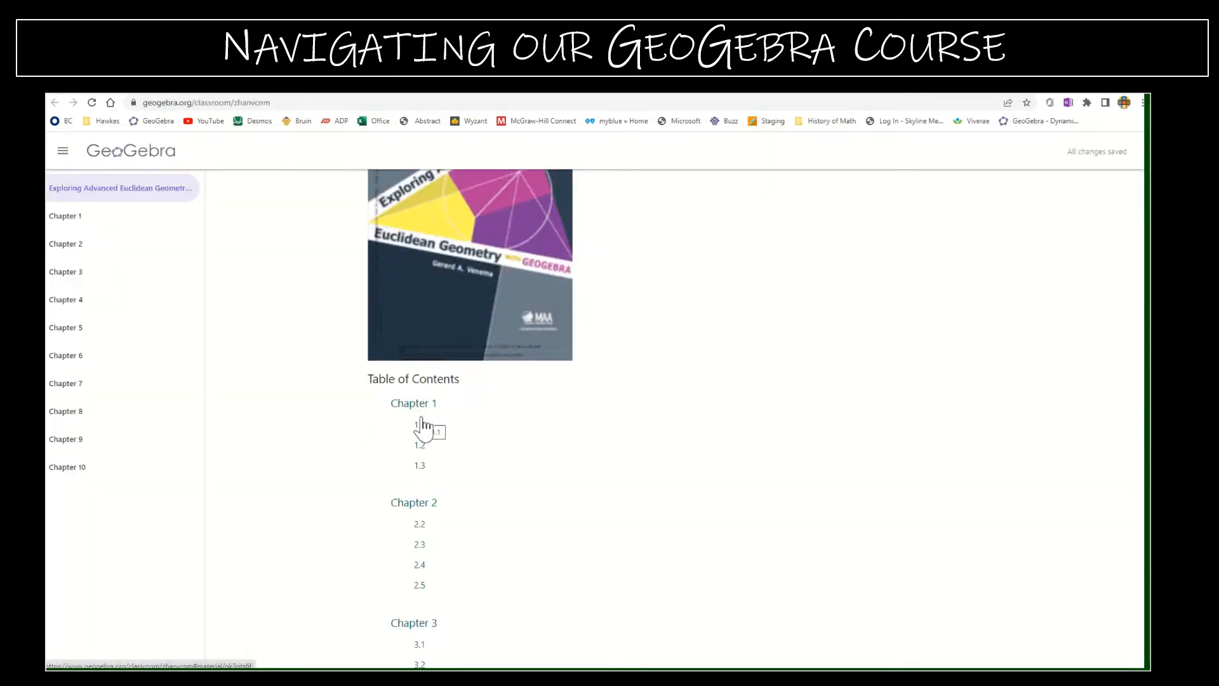
pyautogui.click(327, 96)
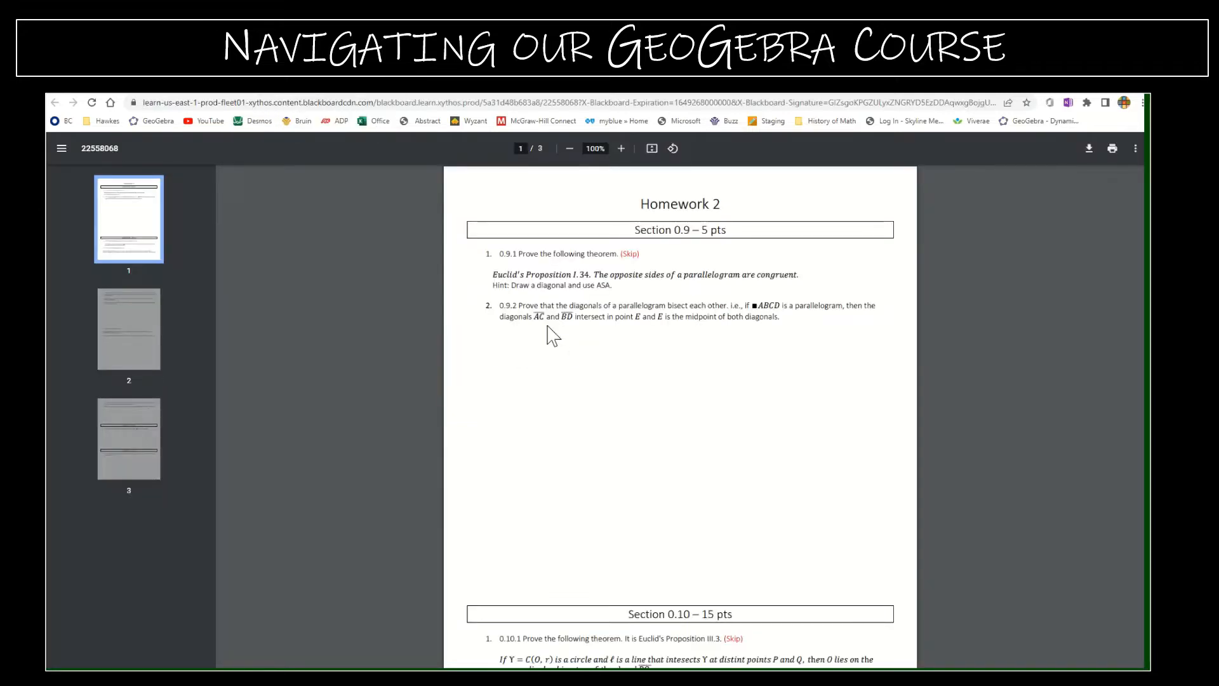
pyautogui.click(238, 95)
pyautogui.scroll(-3, 318, 540)
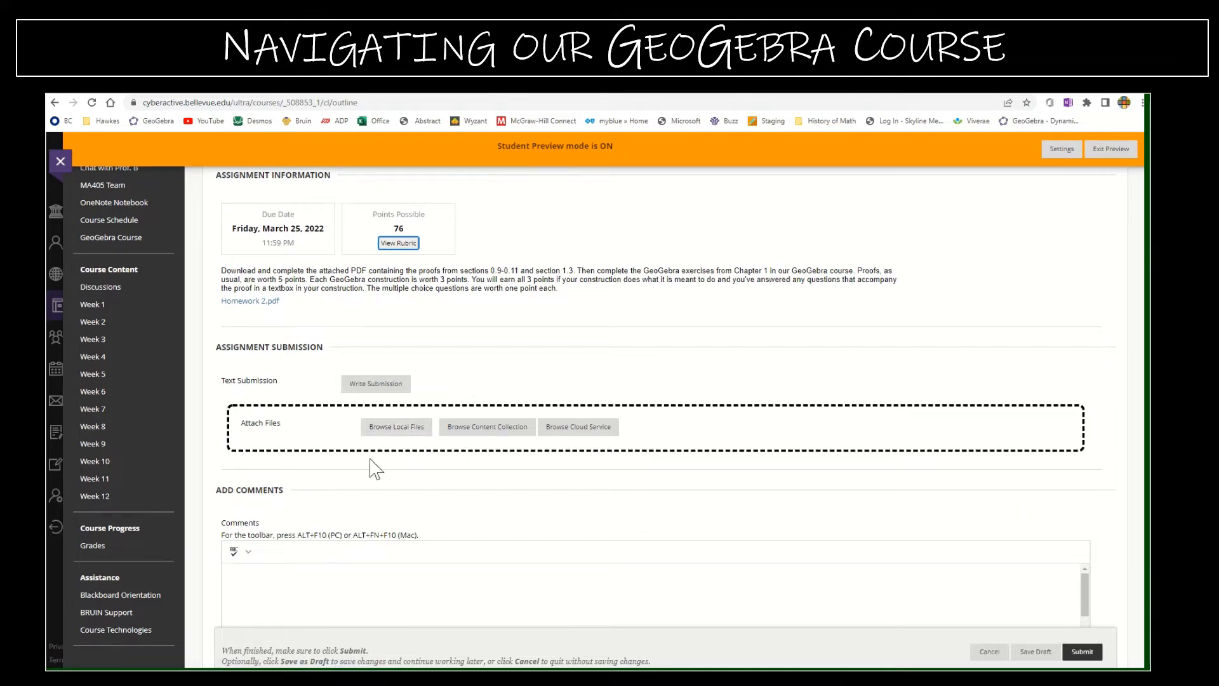
pyautogui.scroll(1, 378, 470)
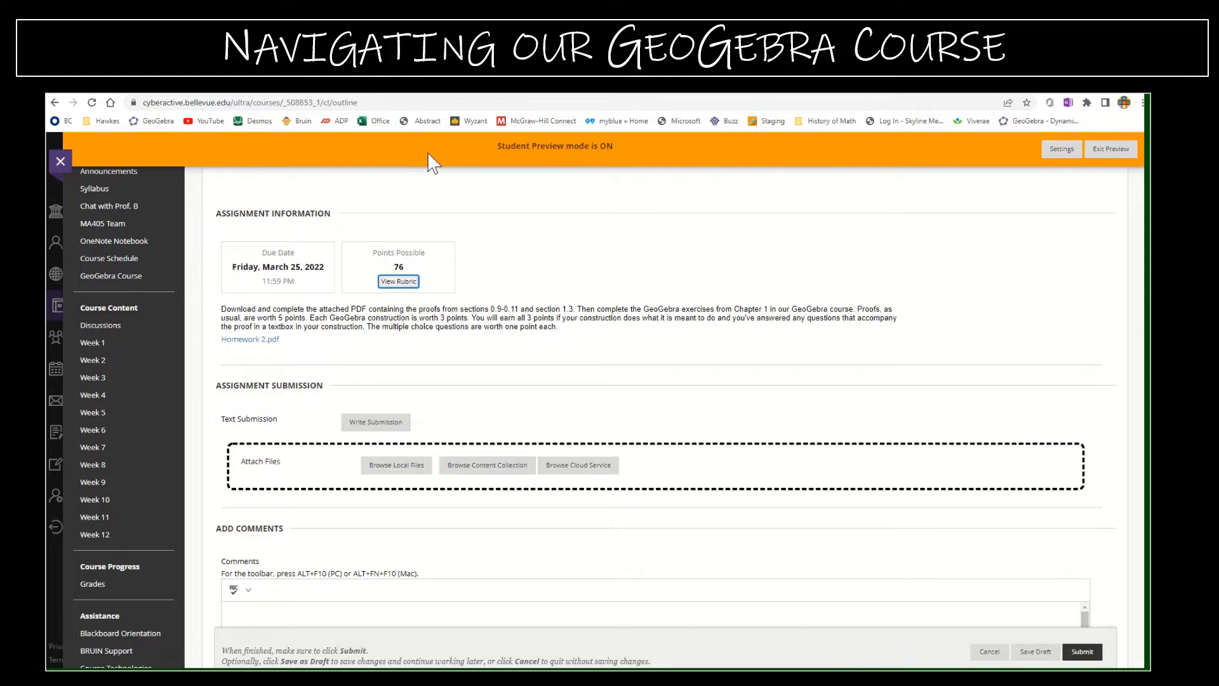
# - Switch to the GeoGebra course, open section 1.1 of Chapter 1 and dismiss the connection notice
pyautogui.click(412, 84)
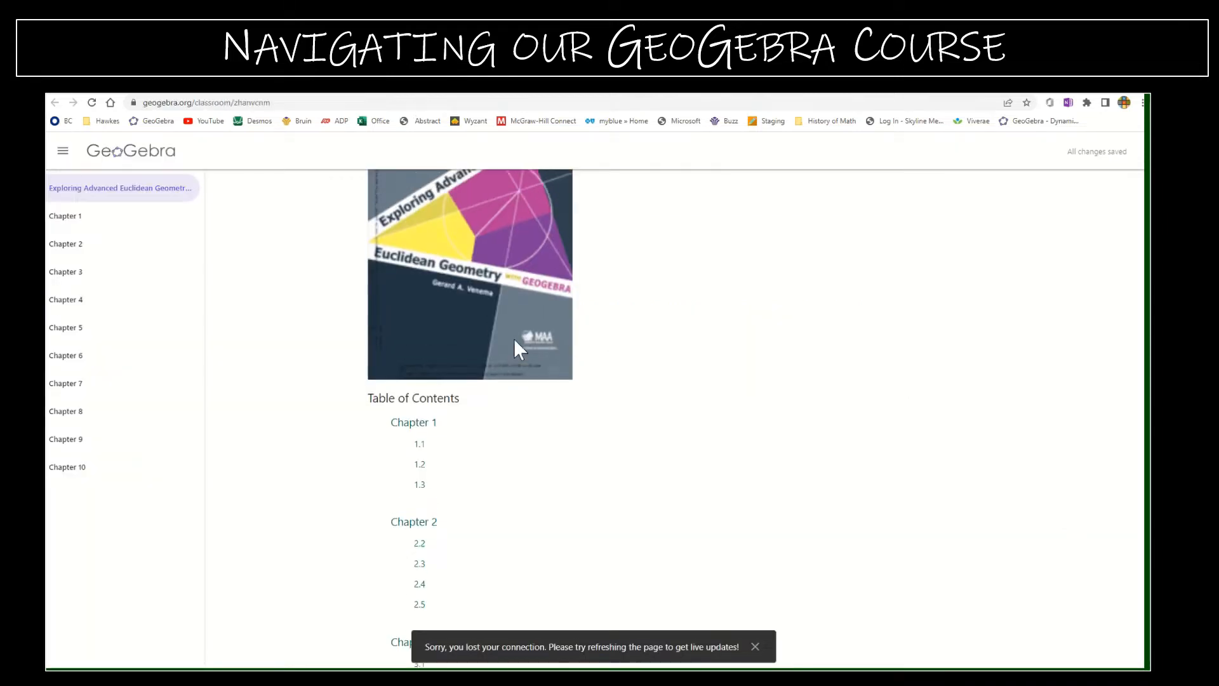
pyautogui.scroll(3, 513, 338)
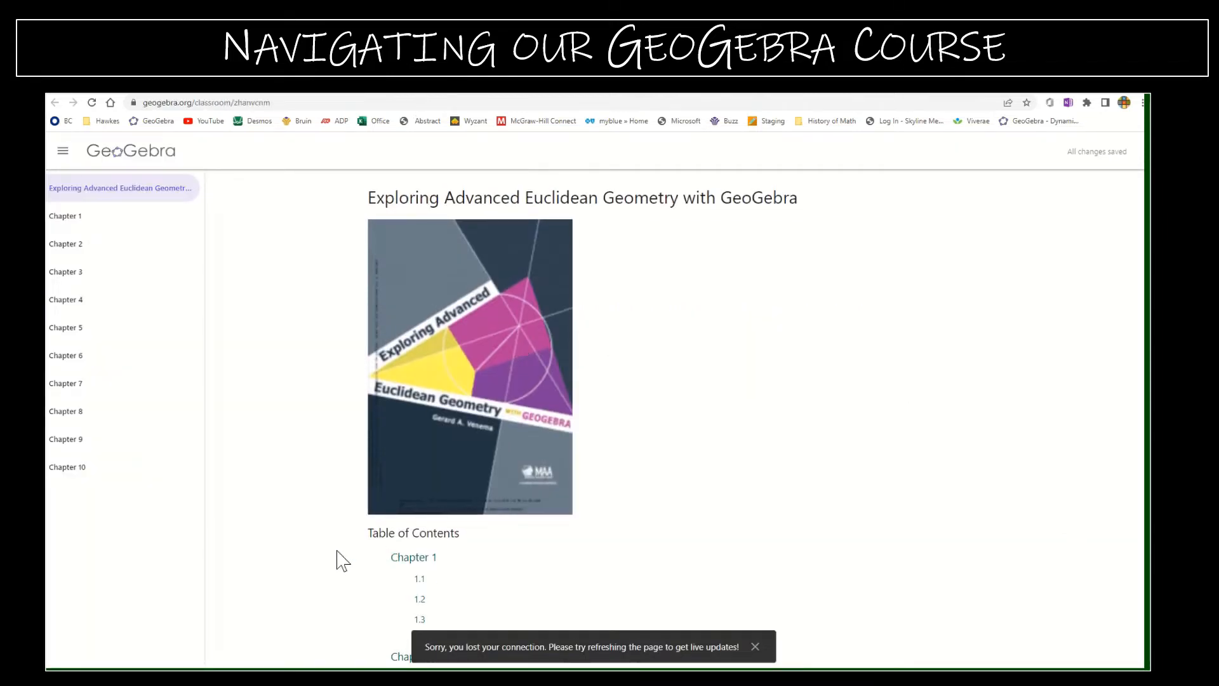
pyautogui.scroll(-1, 337, 558)
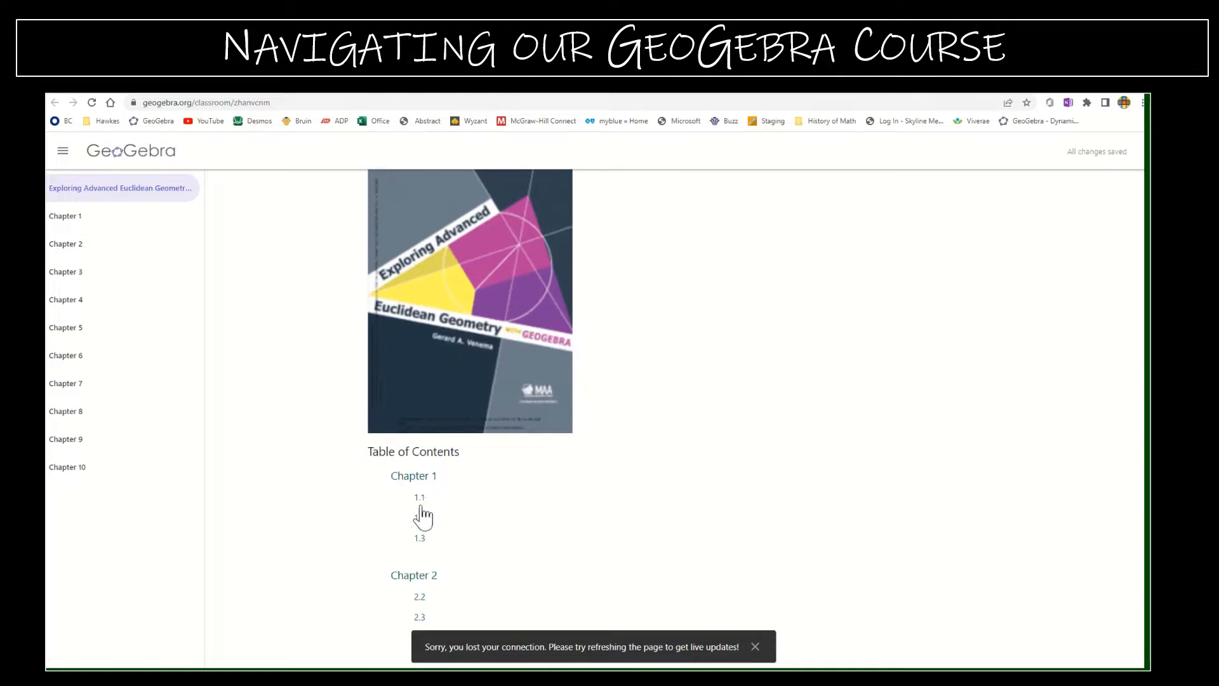
pyautogui.click(420, 499)
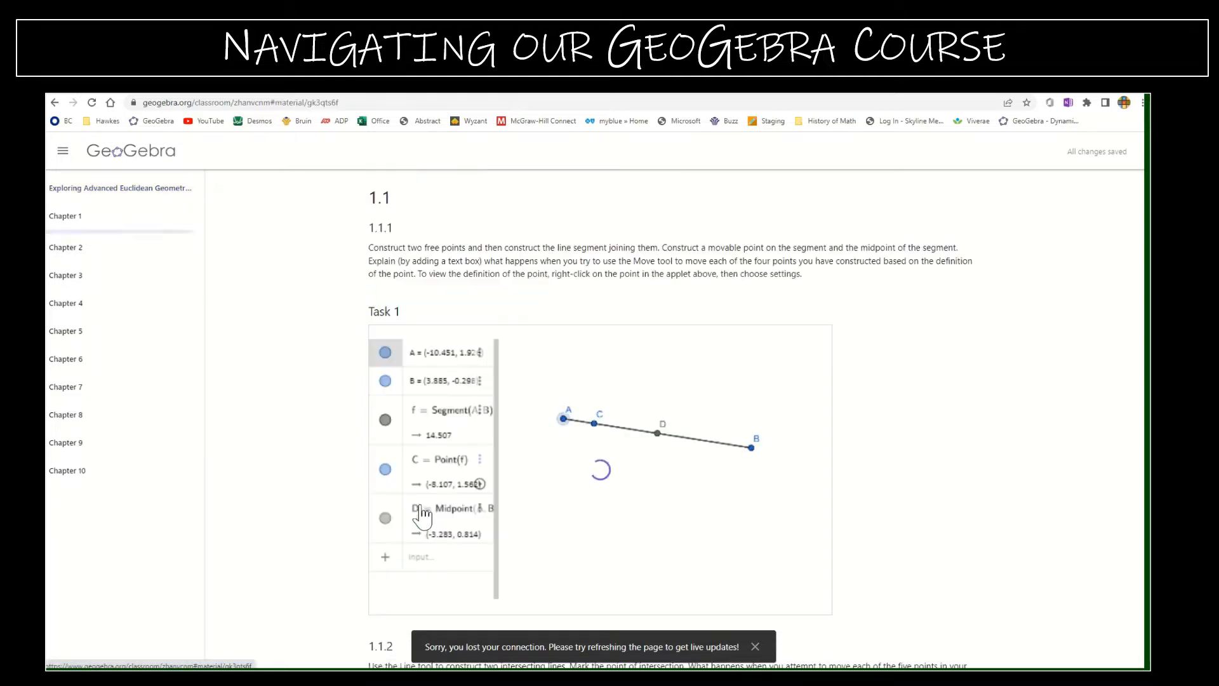
pyautogui.click(755, 647)
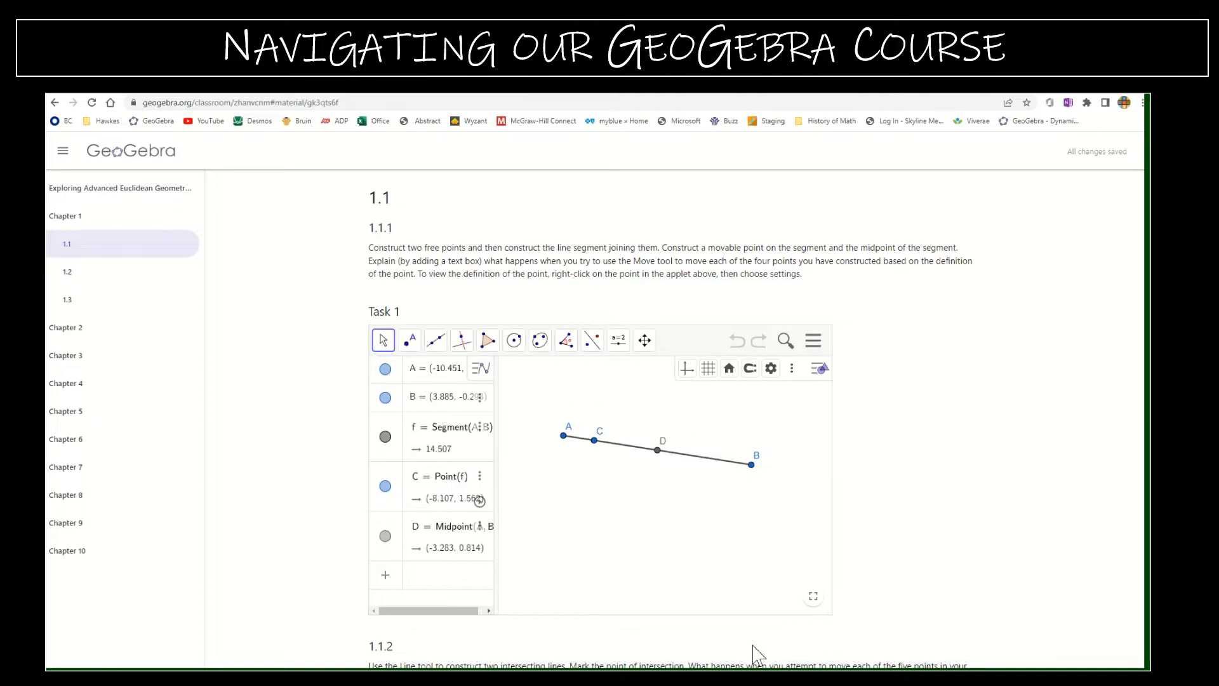
# - In exercise 1.1.1, move segment endpoint A to an x-coordinate of about -12.6 and endpoint B to about (5.3, -0.6)
pyautogui.scroll(-1, 387, 230)
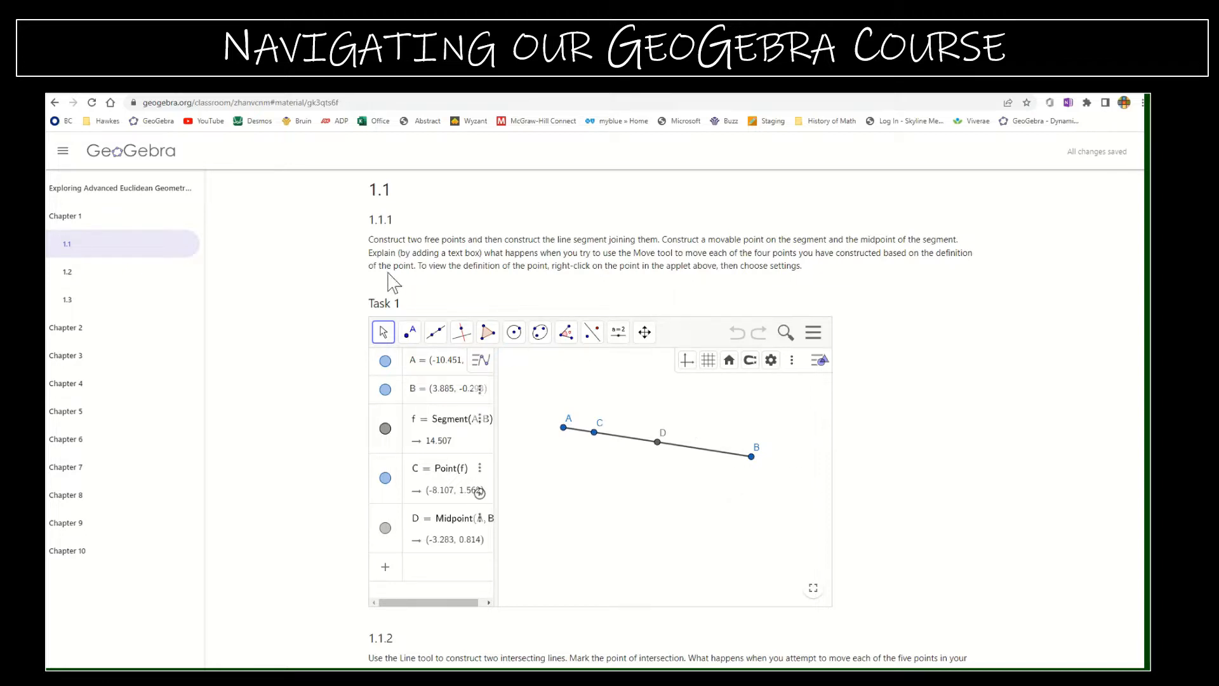
pyautogui.moveTo(564, 429); pyautogui.dragTo(536, 453)
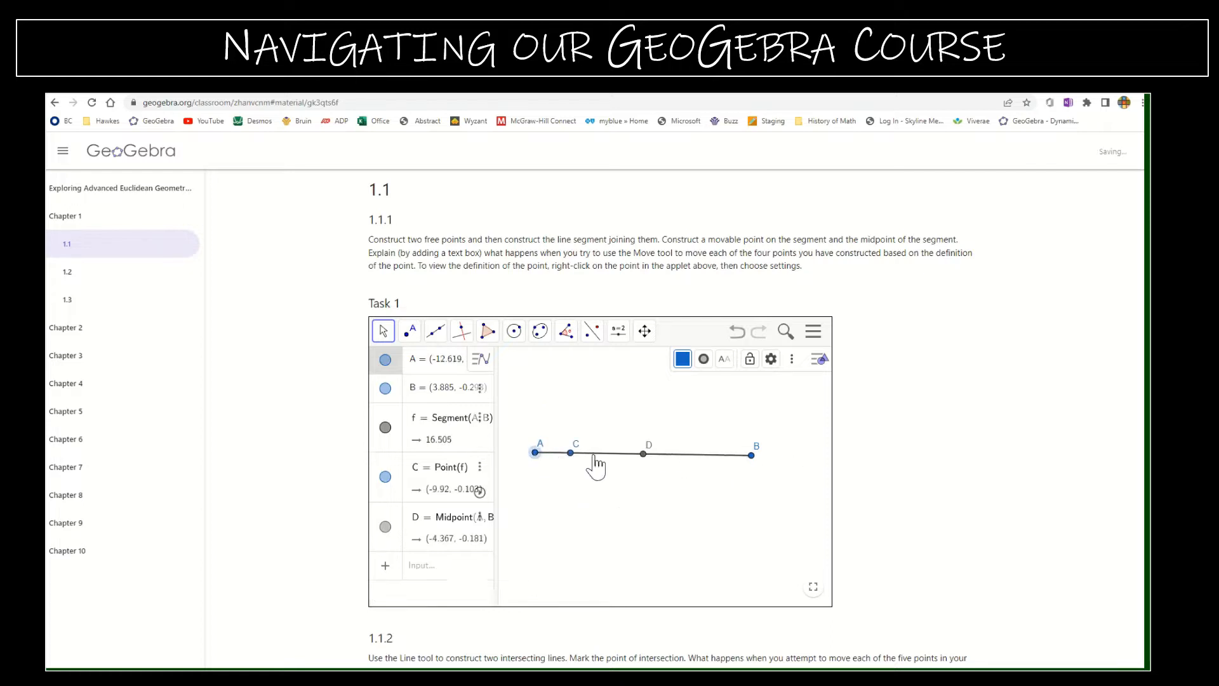
pyautogui.moveTo(755, 456)
pyautogui.mouseDown()
pyautogui.moveTo(781, 489)
pyautogui.moveTo(769, 458)
pyautogui.mouseUp()
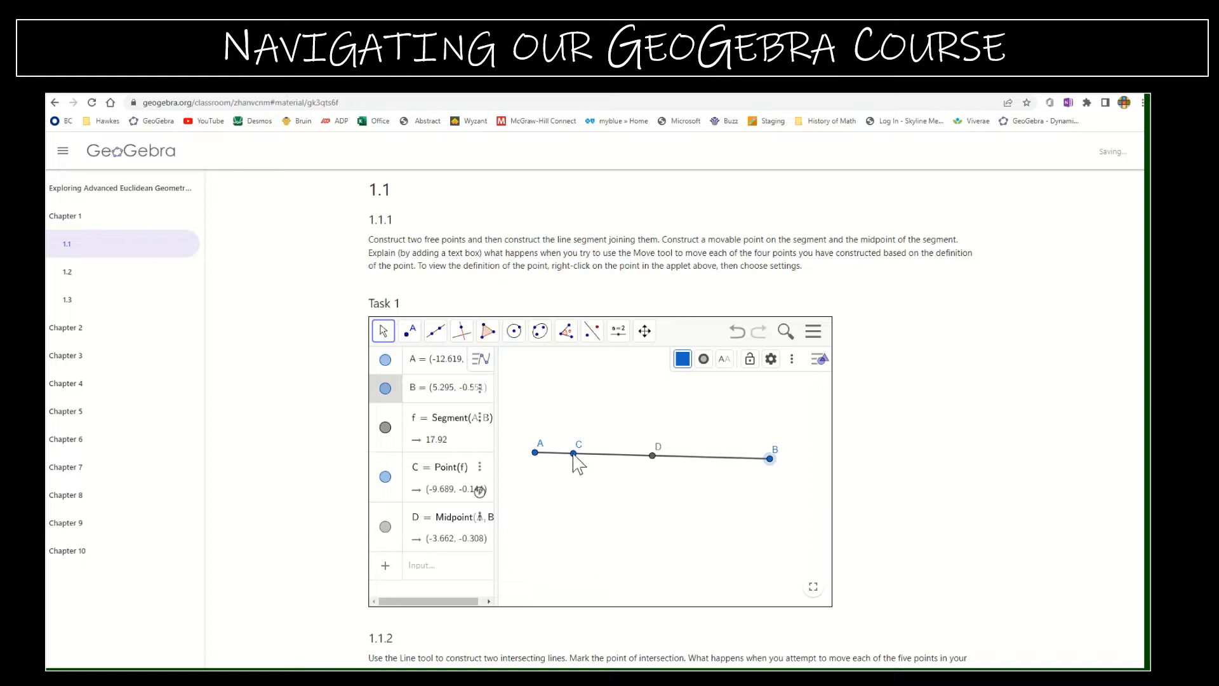
# - Slide point C along segment AB to about (-8.5, -0.2) and try to move midpoint D
pyautogui.moveTo(574, 454); pyautogui.dragTo(766, 479)
pyautogui.moveTo(703, 455); pyautogui.dragTo(614, 468)
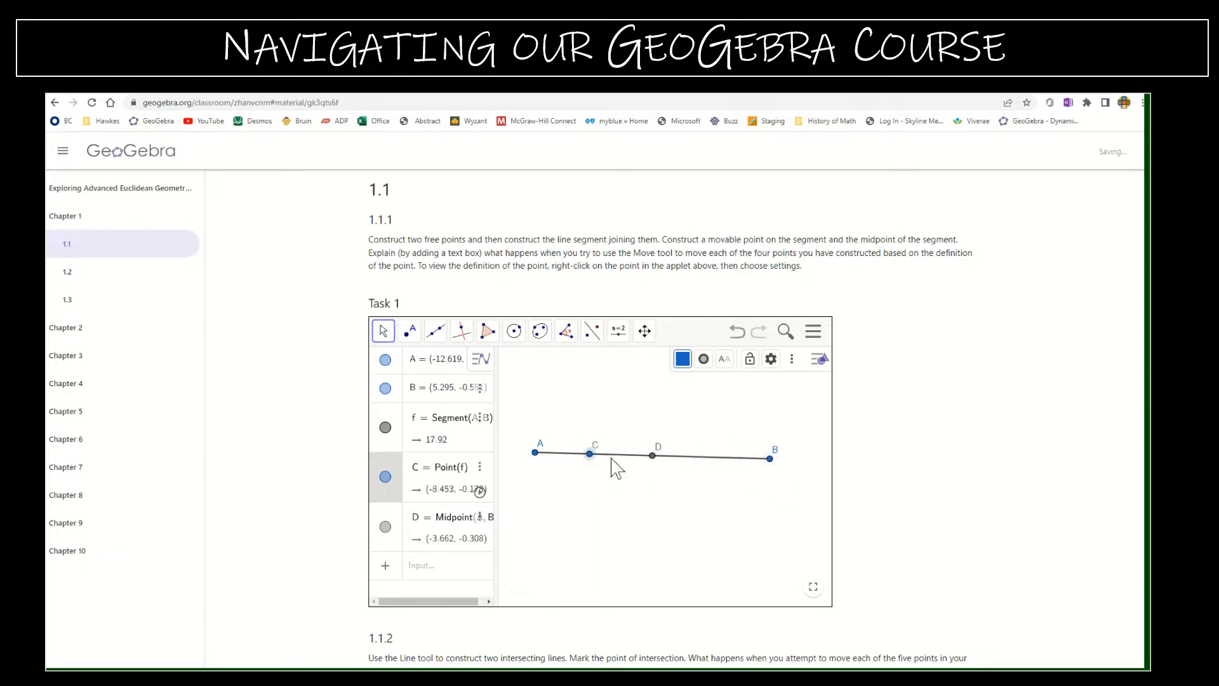
pyautogui.click(653, 458)
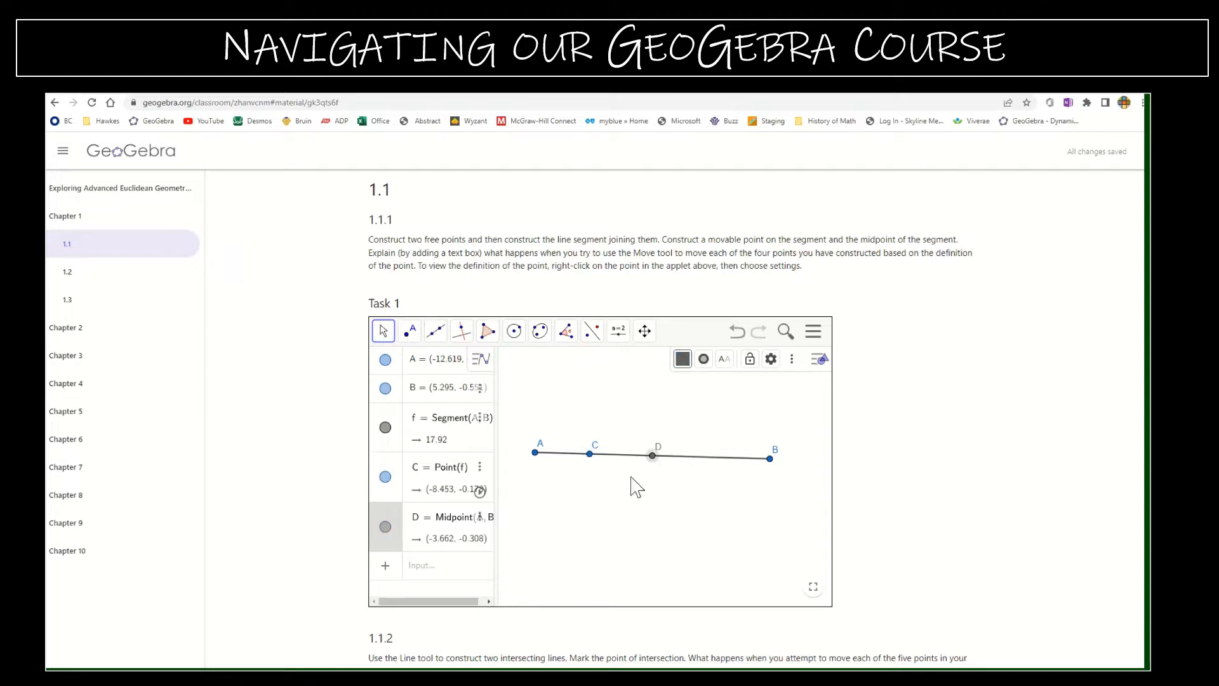
# - Look over the finished Task 1 construction and exercise 1.1.2 with its intersecting lines in section 1.1
pyautogui.scroll(-1, 889, 474)
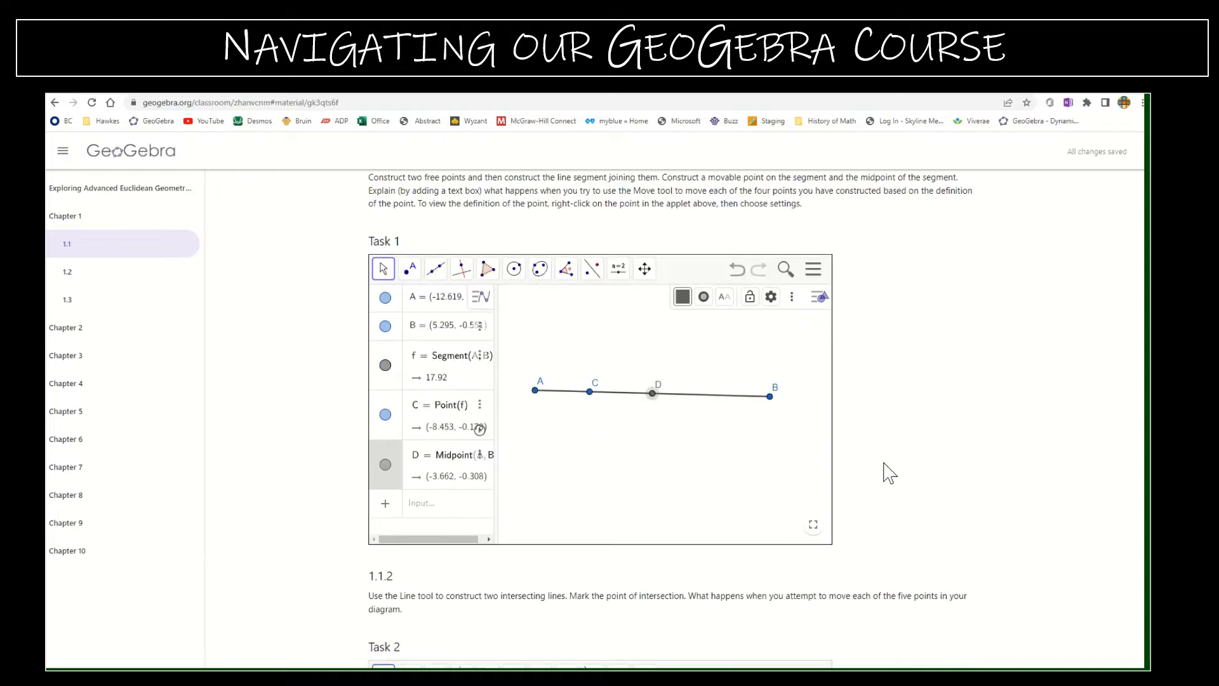
pyautogui.scroll(1, 889, 474)
pyautogui.scroll(-2, 889, 473)
pyautogui.scroll(-4, 889, 474)
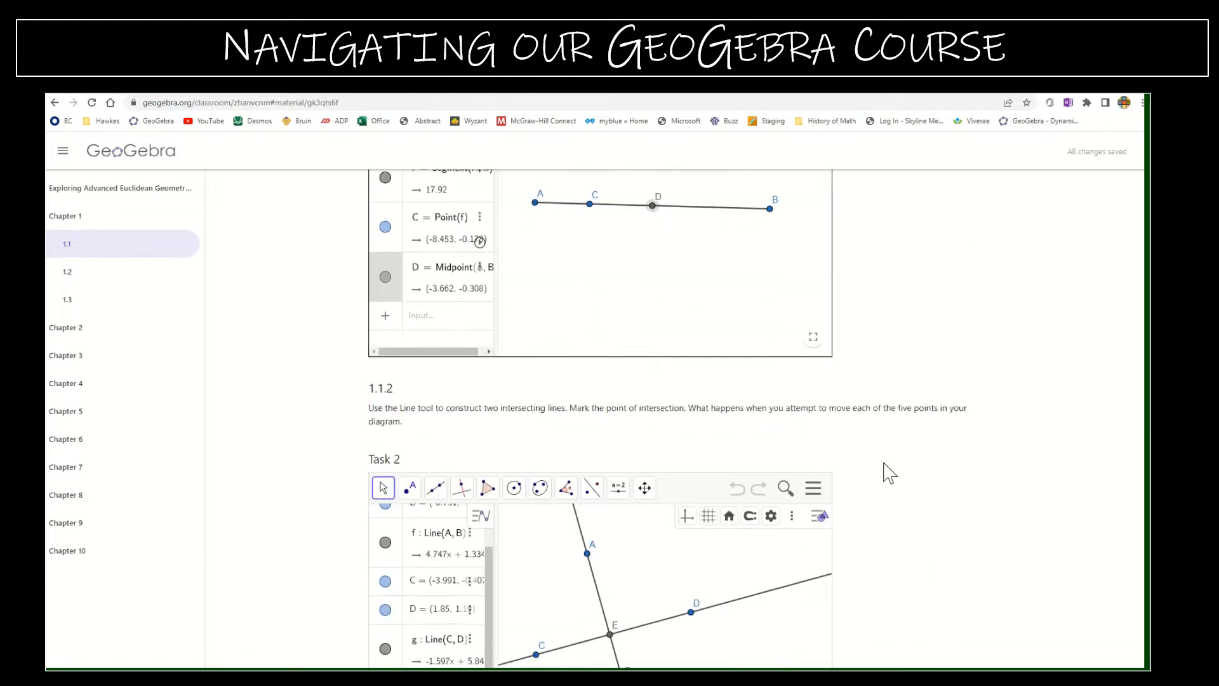
pyautogui.scroll(2, 853, 381)
pyautogui.scroll(-2, 853, 381)
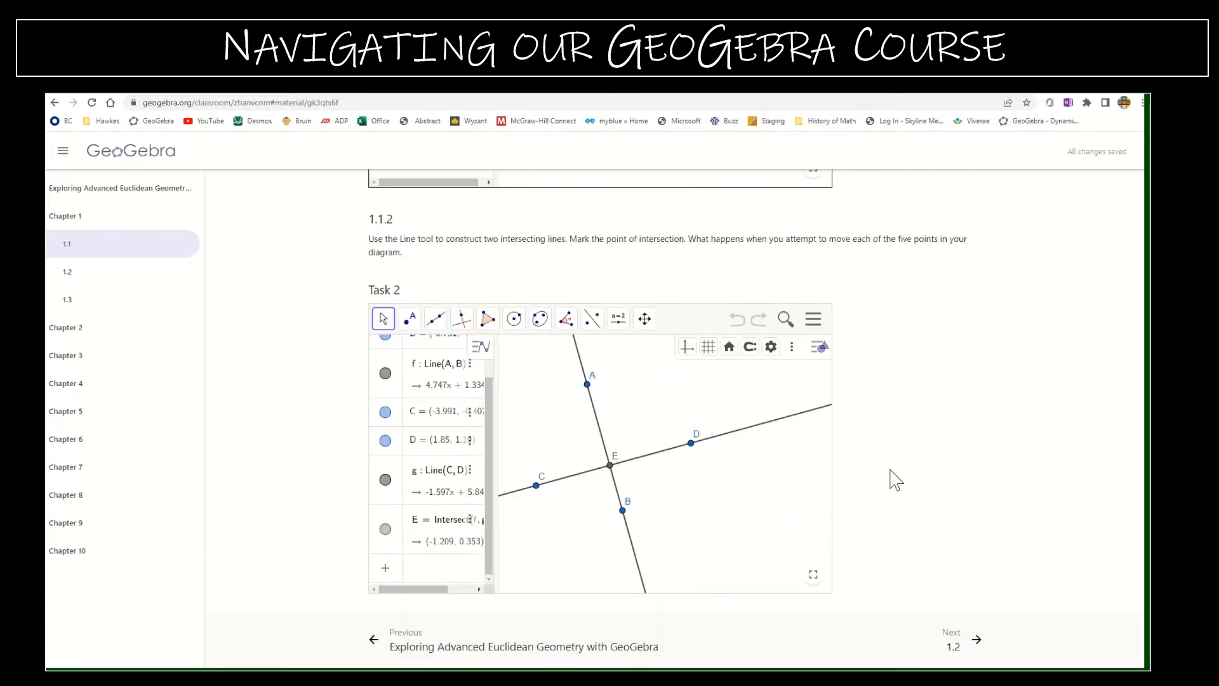
# - Open section 1.2 of Chapter 1 and look through its construction tasks
pyautogui.click(978, 642)
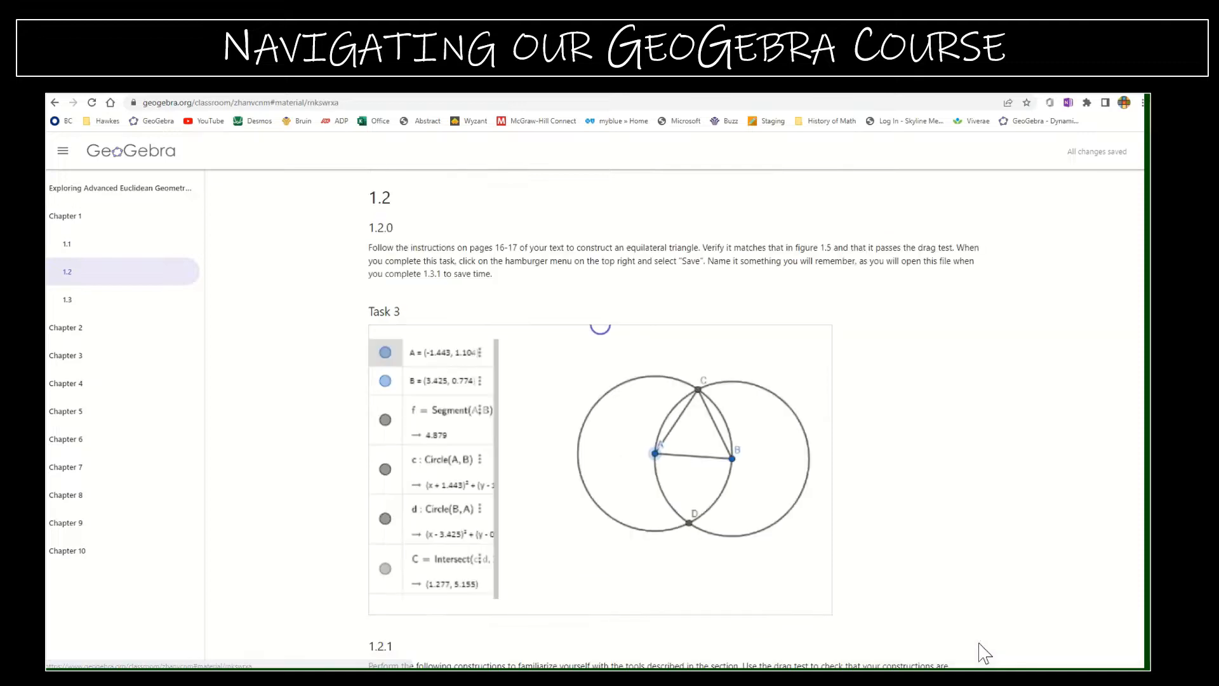
pyautogui.scroll(-10, 984, 654)
pyautogui.scroll(-20, 984, 654)
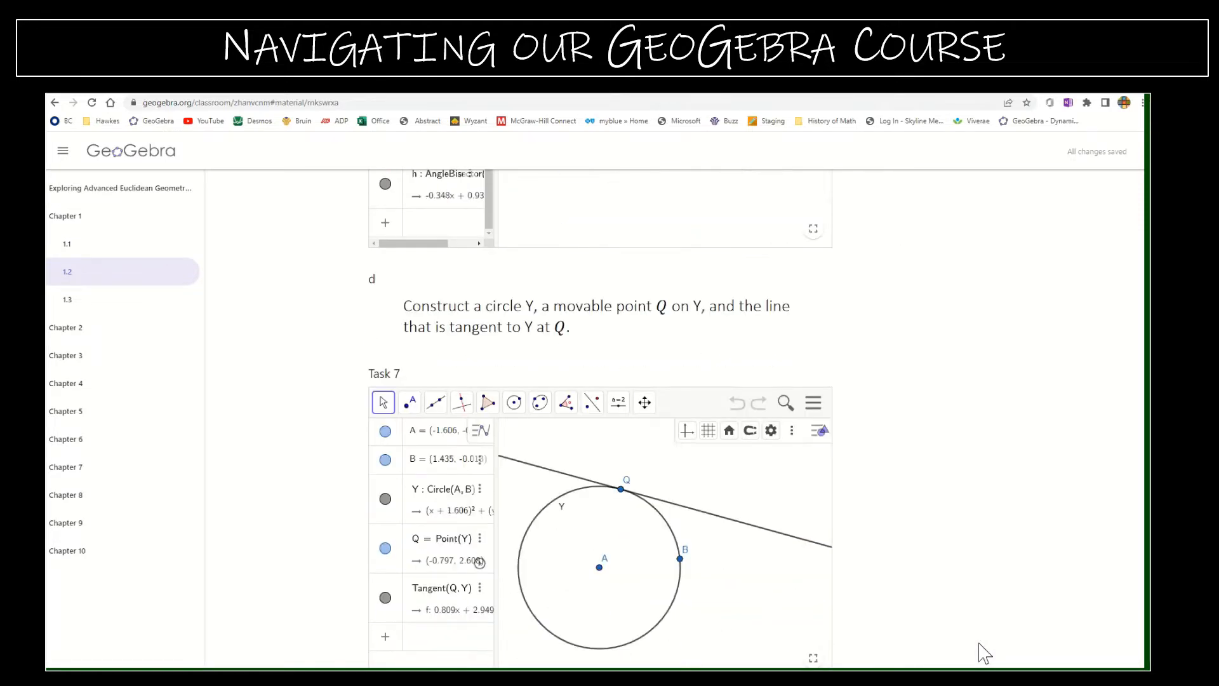
pyautogui.scroll(12, 981, 651)
pyautogui.scroll(15, 981, 654)
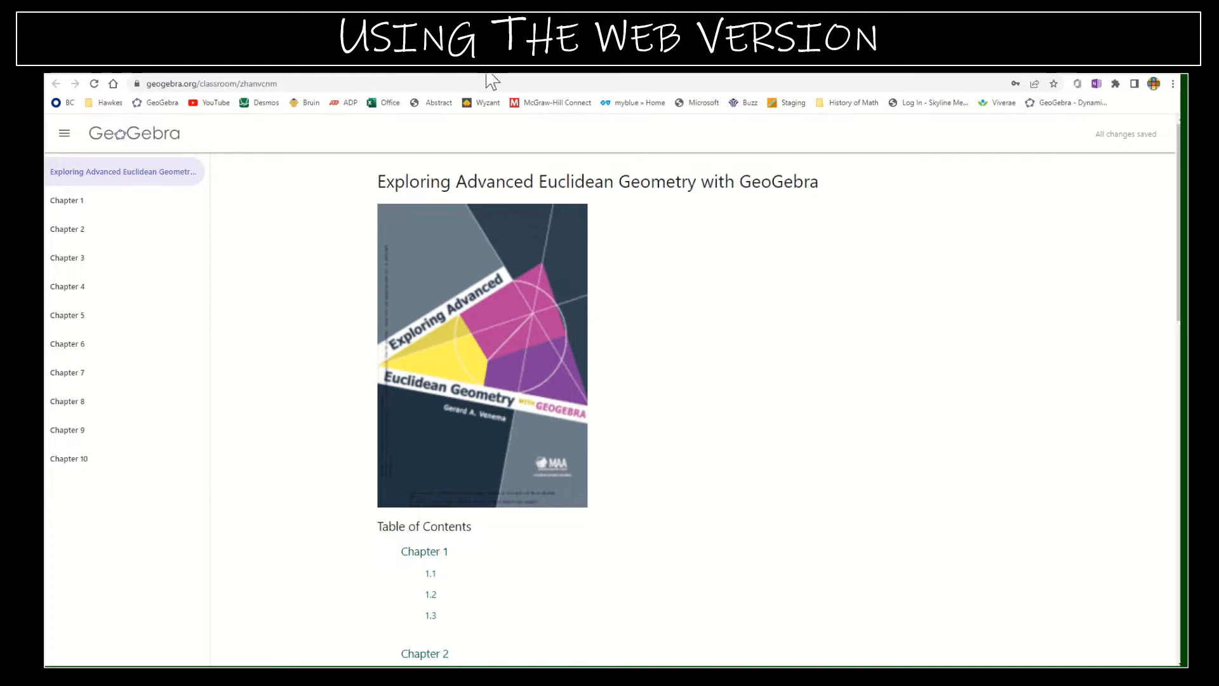
# - Switch to the geogebra.org home page and sign in with the prefilled account credentials
pyautogui.click(539, 76)
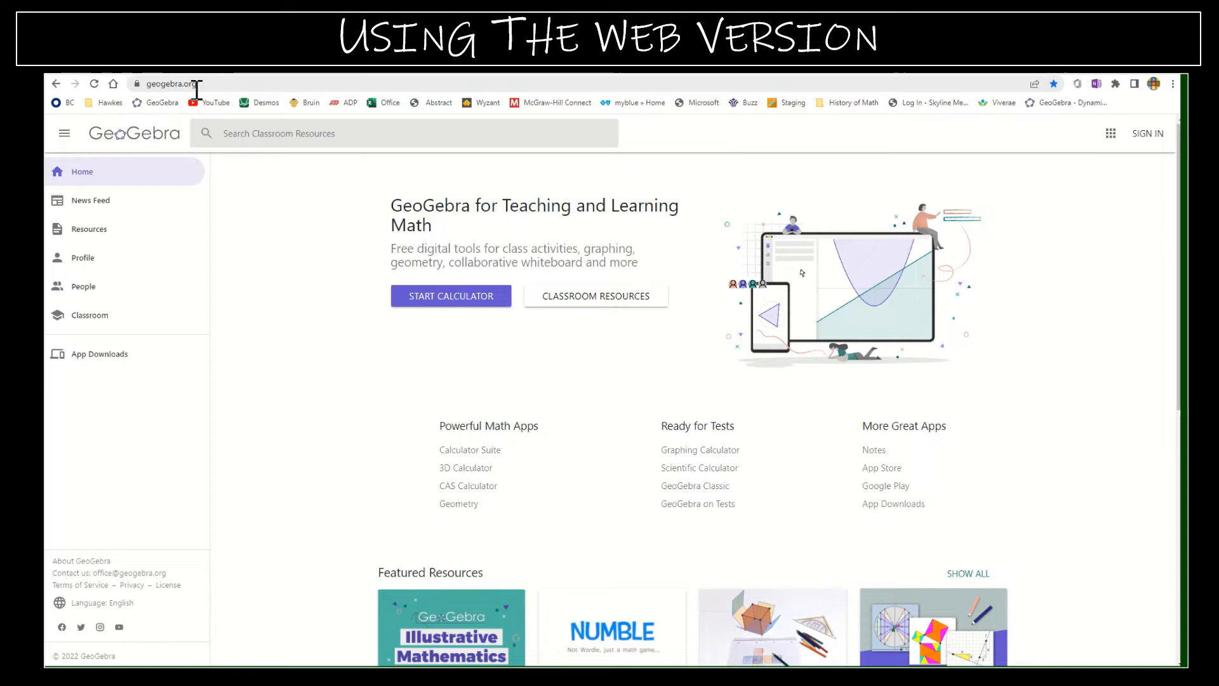
pyautogui.click(1148, 134)
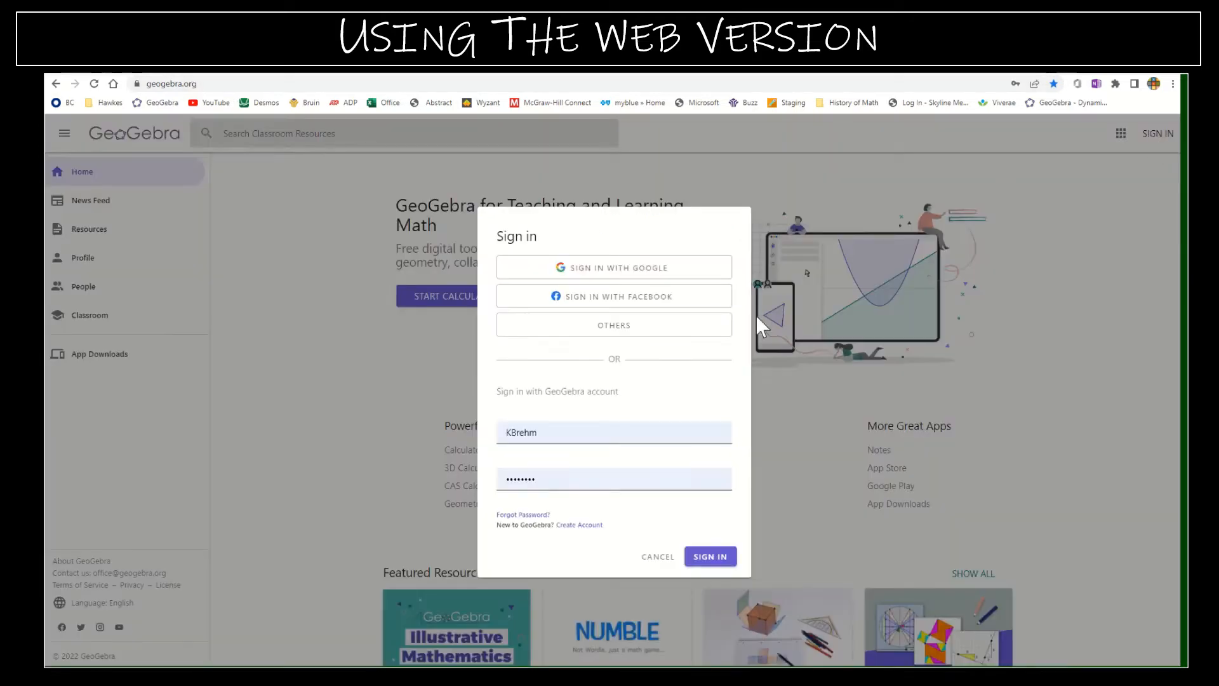
pyautogui.click(715, 559)
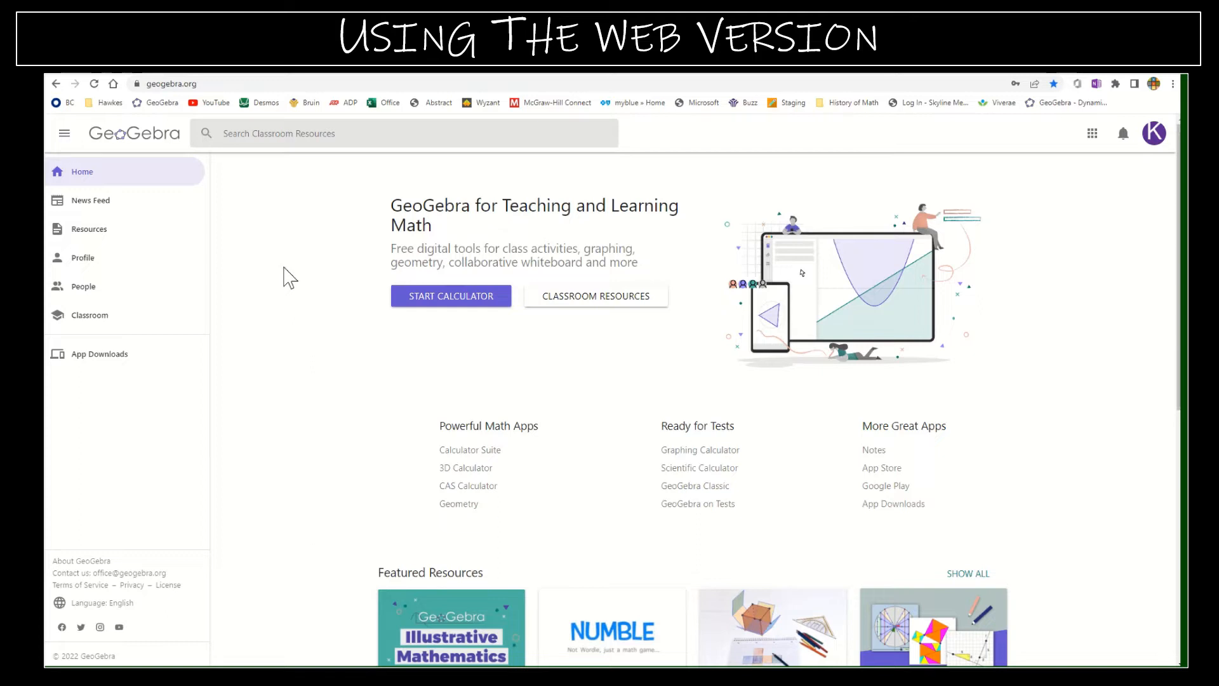
# - Find the MA405 2225 lesson among the profile's resources and open it
pyautogui.click(83, 258)
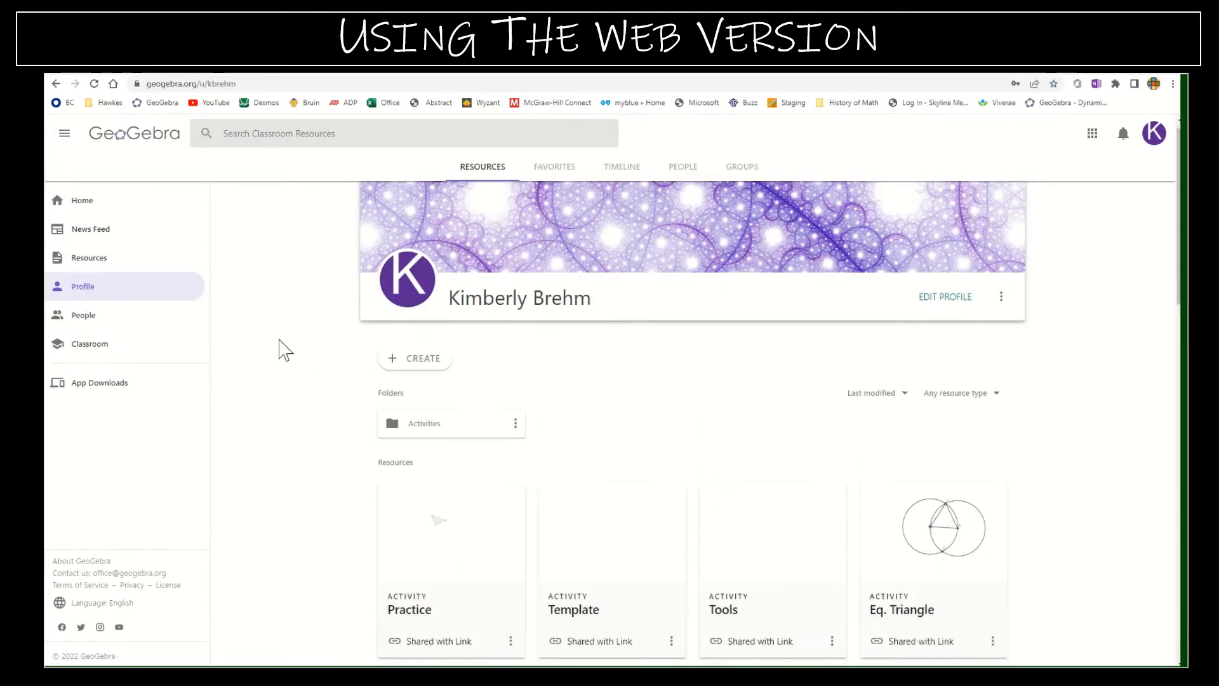
pyautogui.scroll(-3, 285, 350)
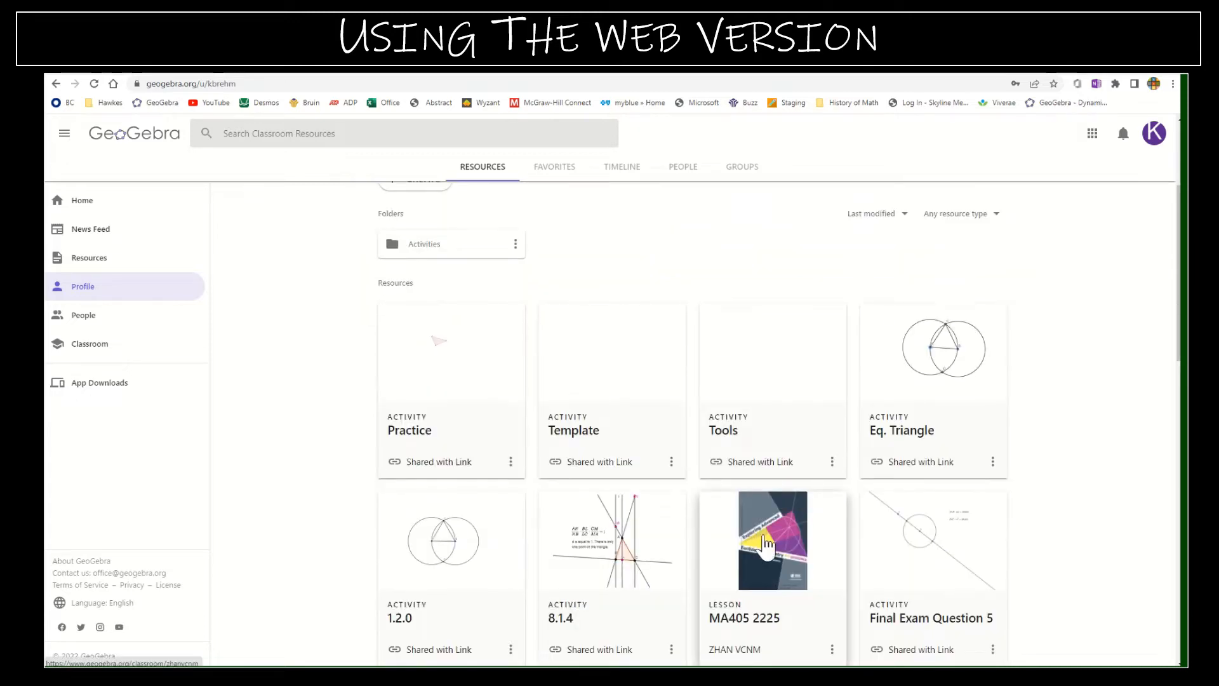
pyautogui.click(766, 545)
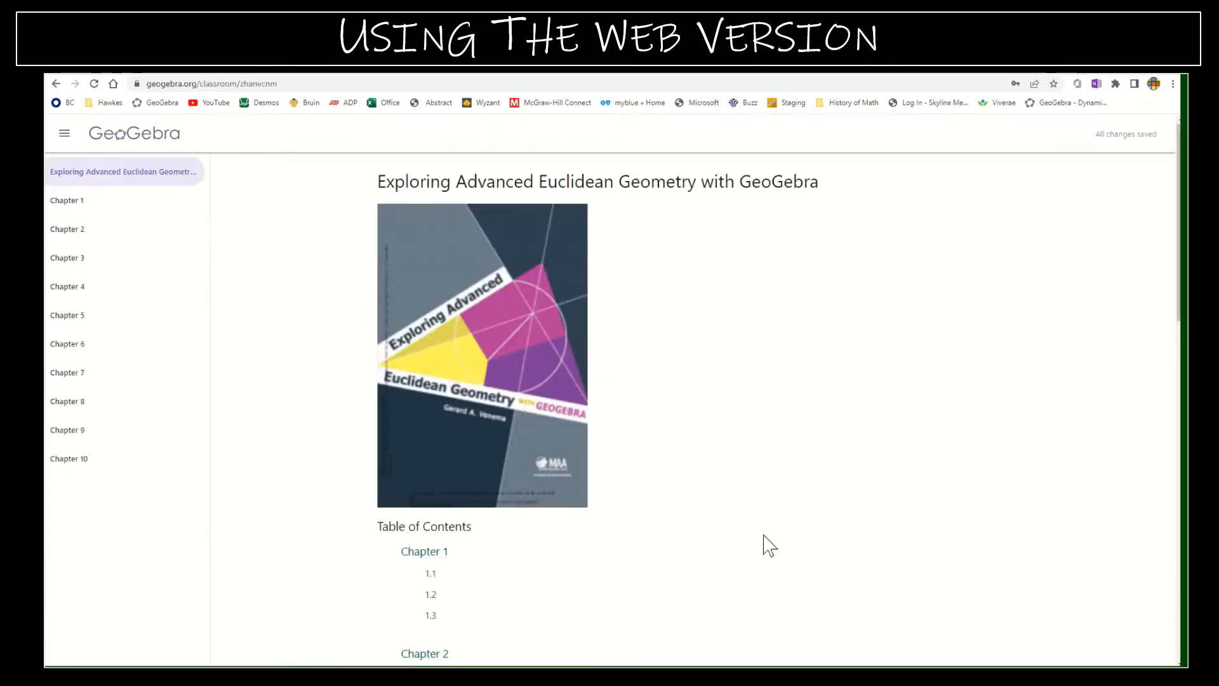
# - Open section 1.1 of Chapter 1, view the Task 1 applet in full screen and return to the lesson page
pyautogui.click(81, 203)
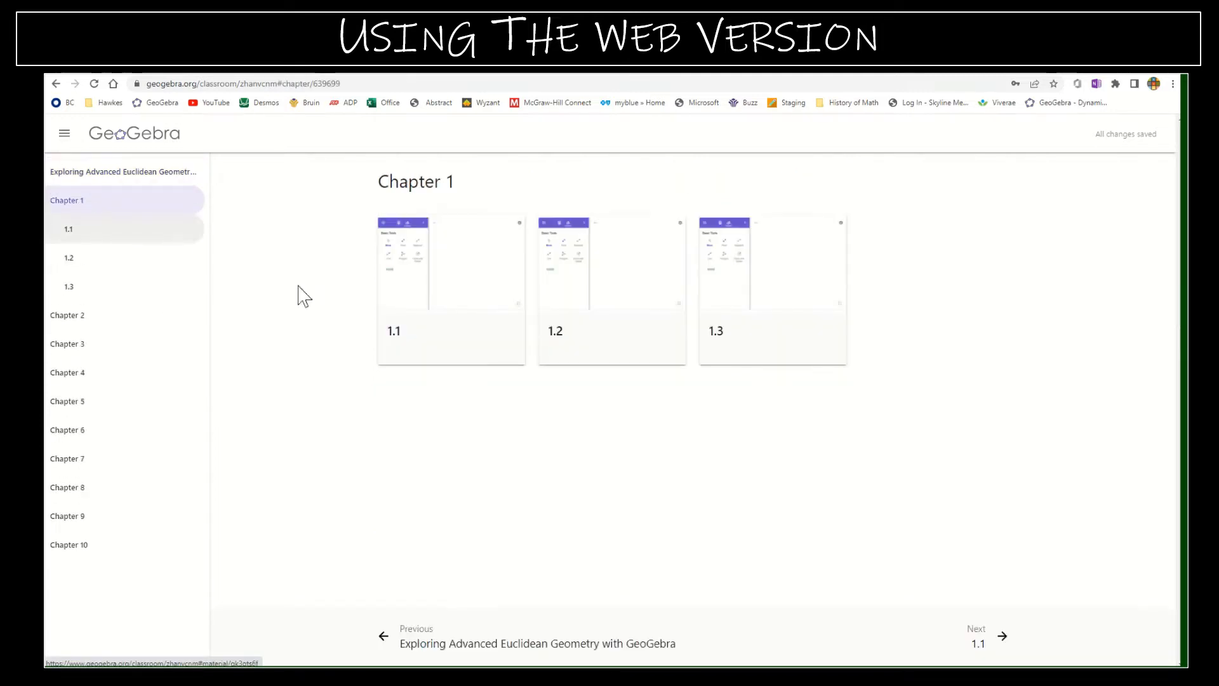
pyautogui.click(443, 299)
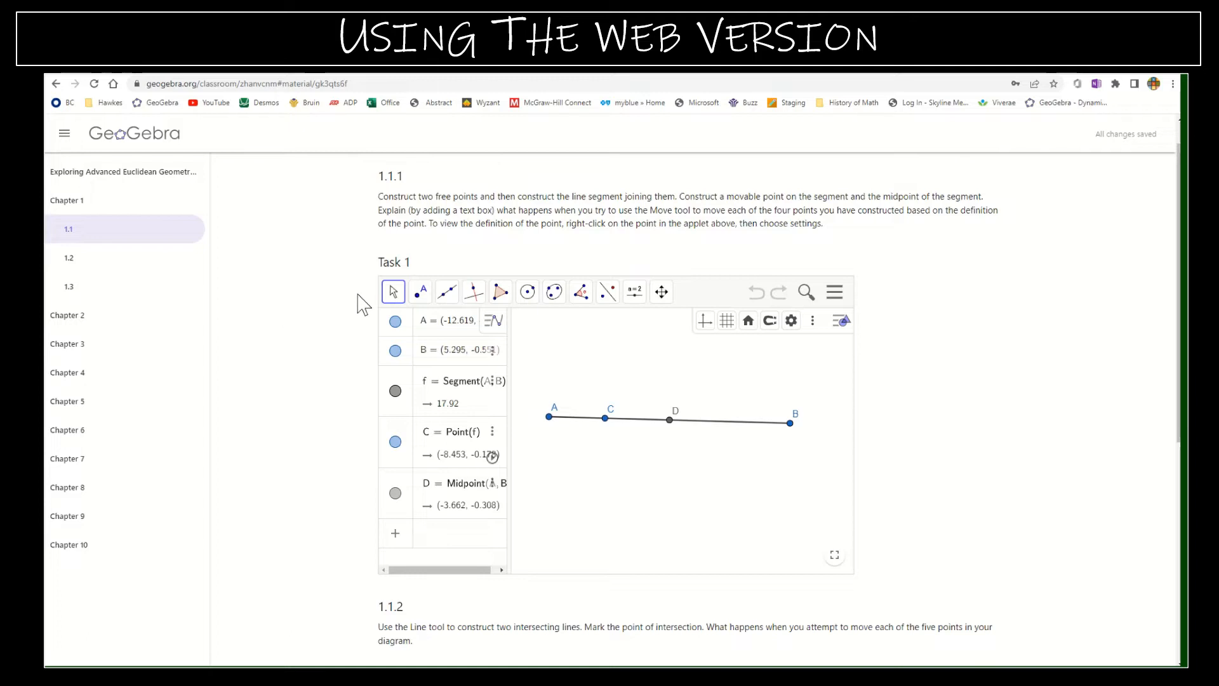
pyautogui.scroll(-1, 347, 280)
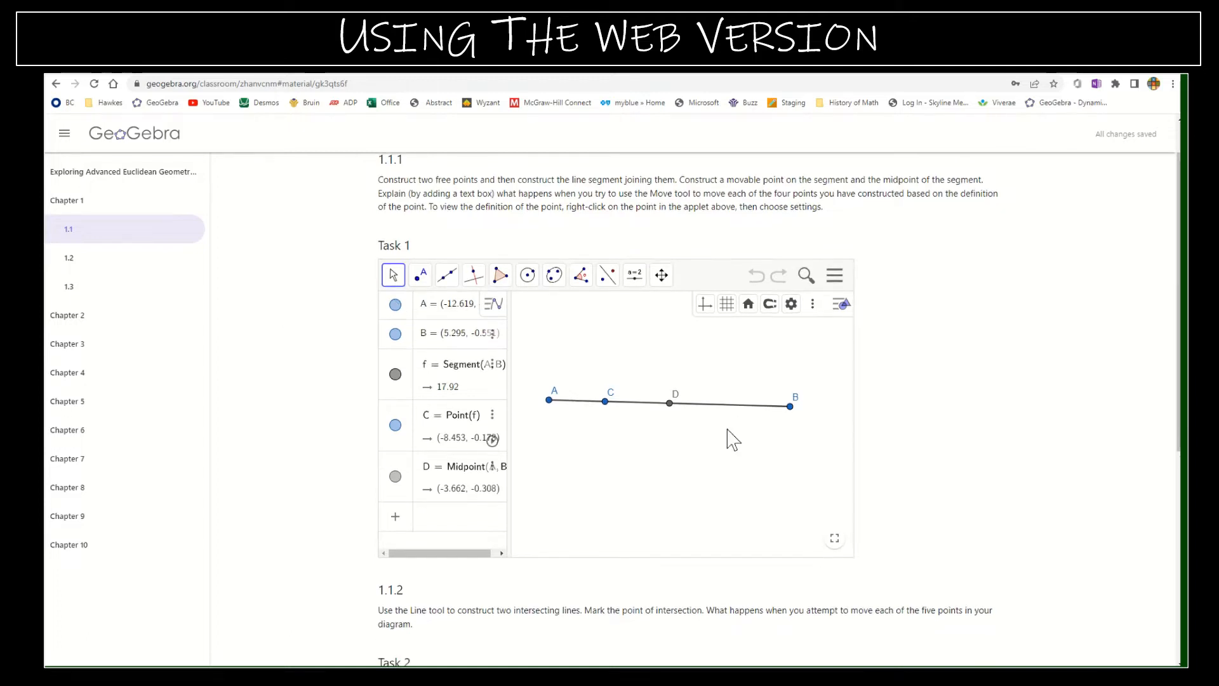
pyautogui.click(834, 539)
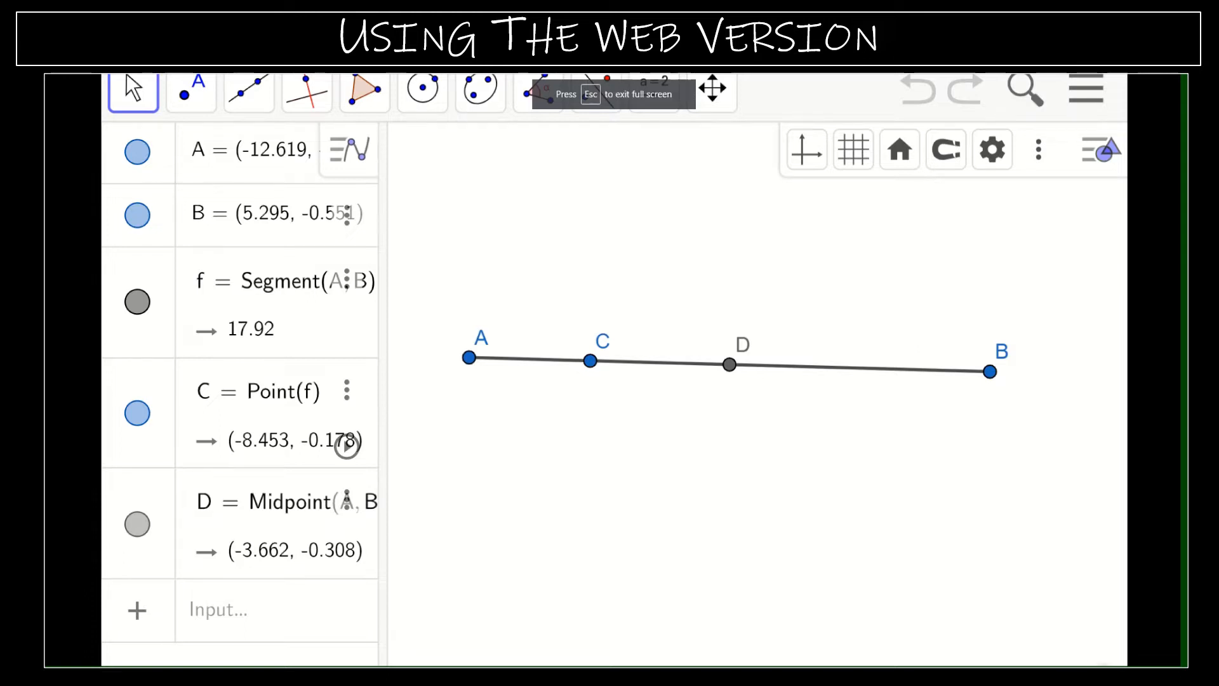
pyautogui.press('Escape')
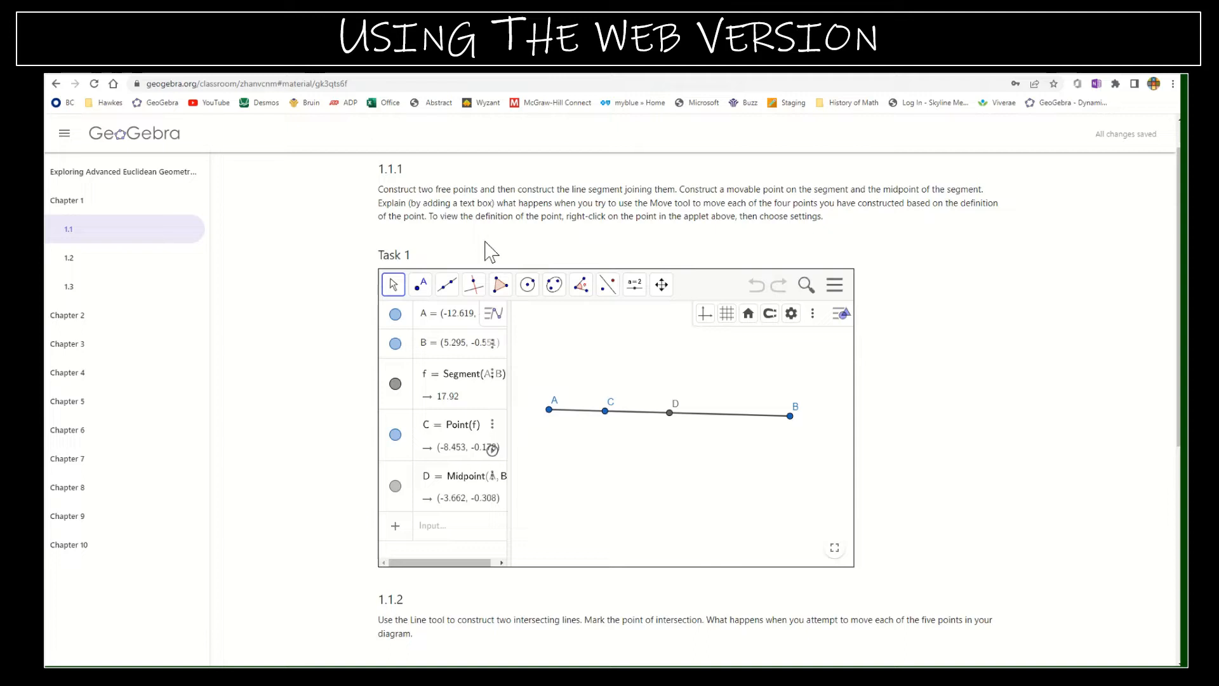
# - Go back to the GeoGebra home page and start the Calculator Suite in Geometry mode
pyautogui.click(60, 86)
pyautogui.click(60, 87)
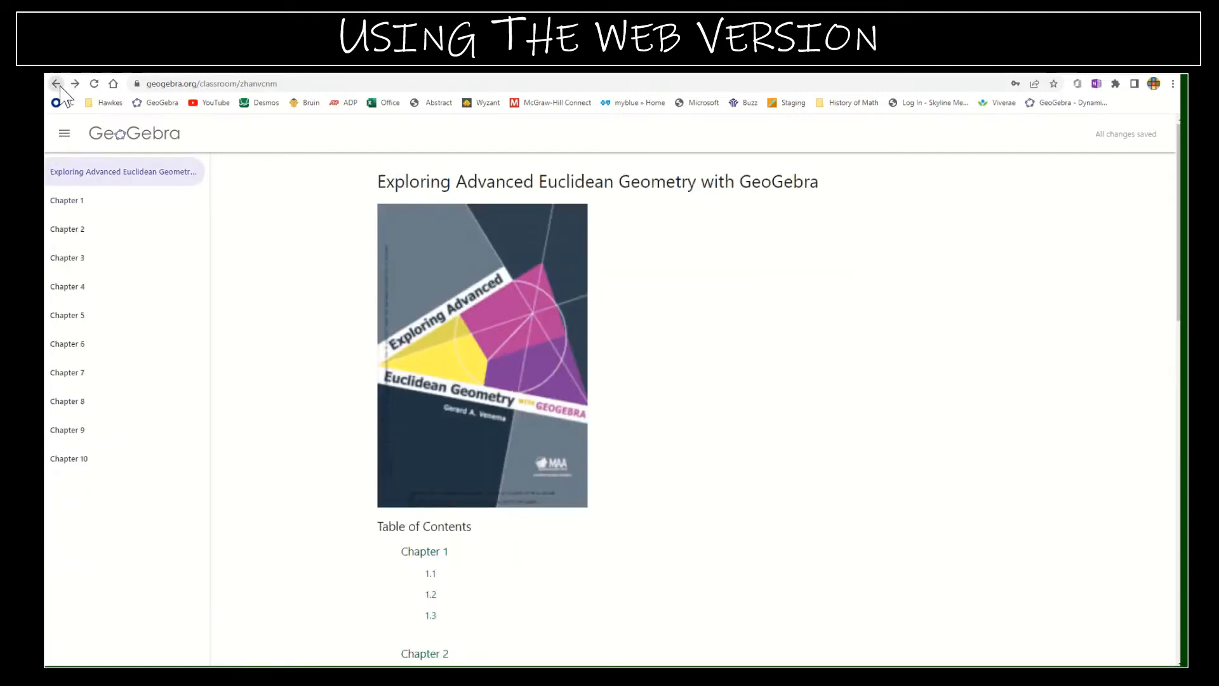
pyautogui.click(57, 84)
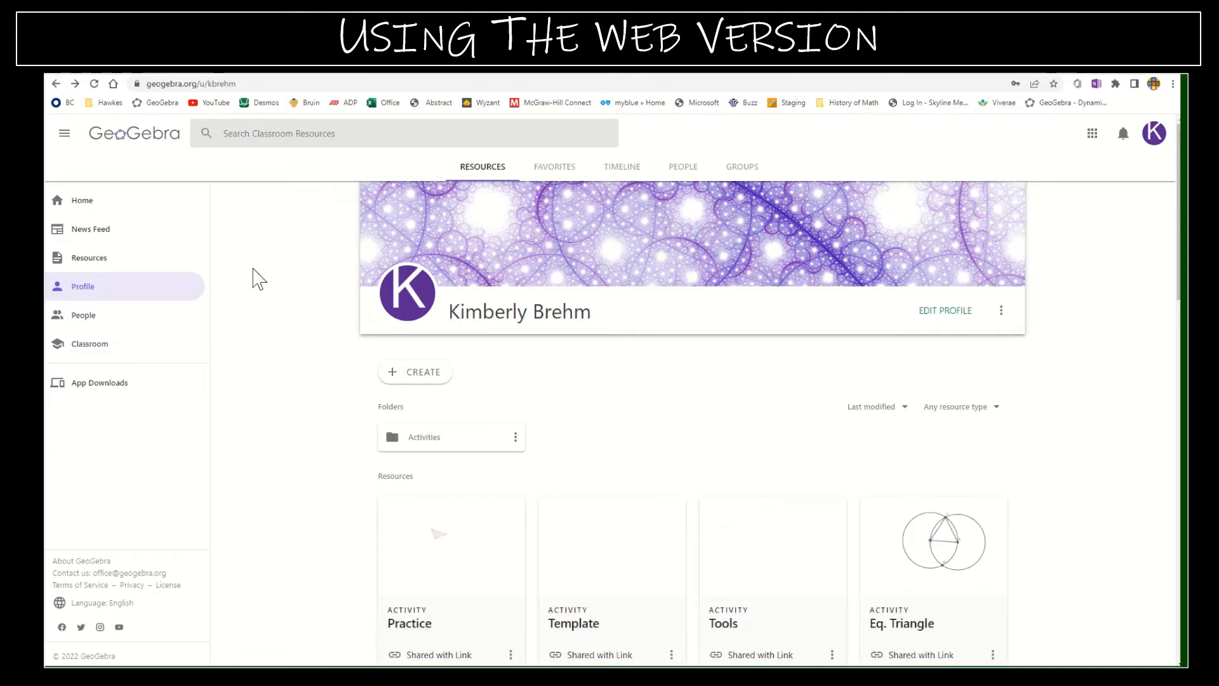
pyautogui.click(84, 202)
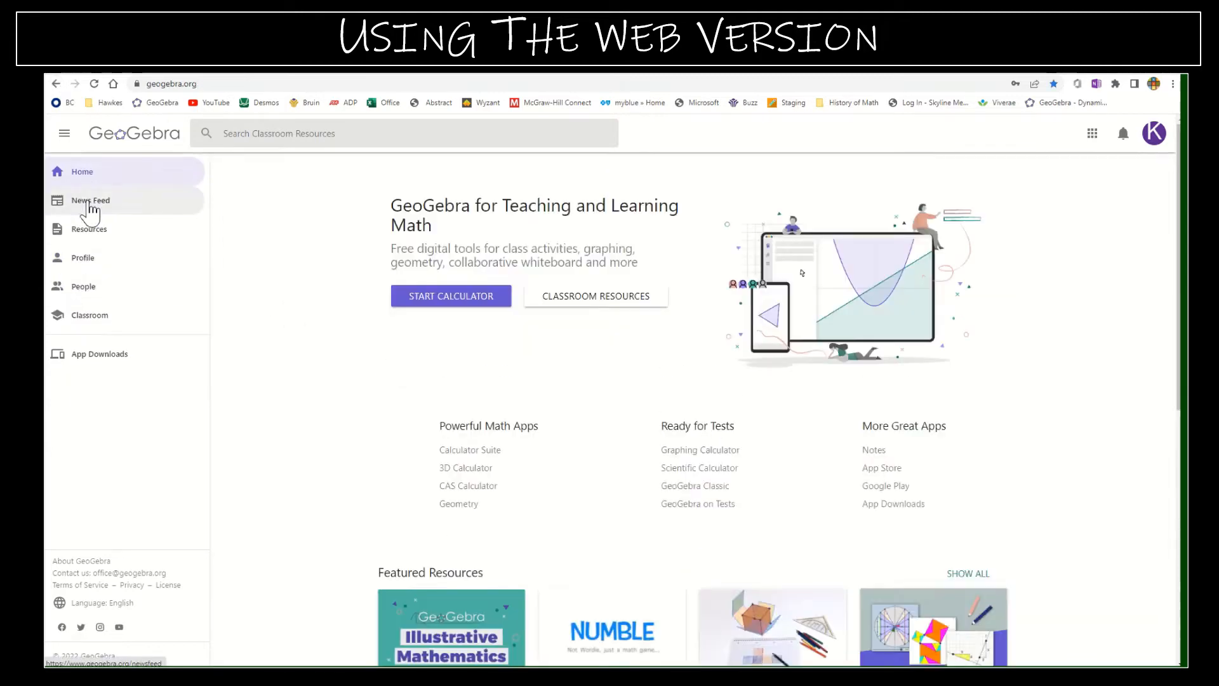
pyautogui.click(462, 307)
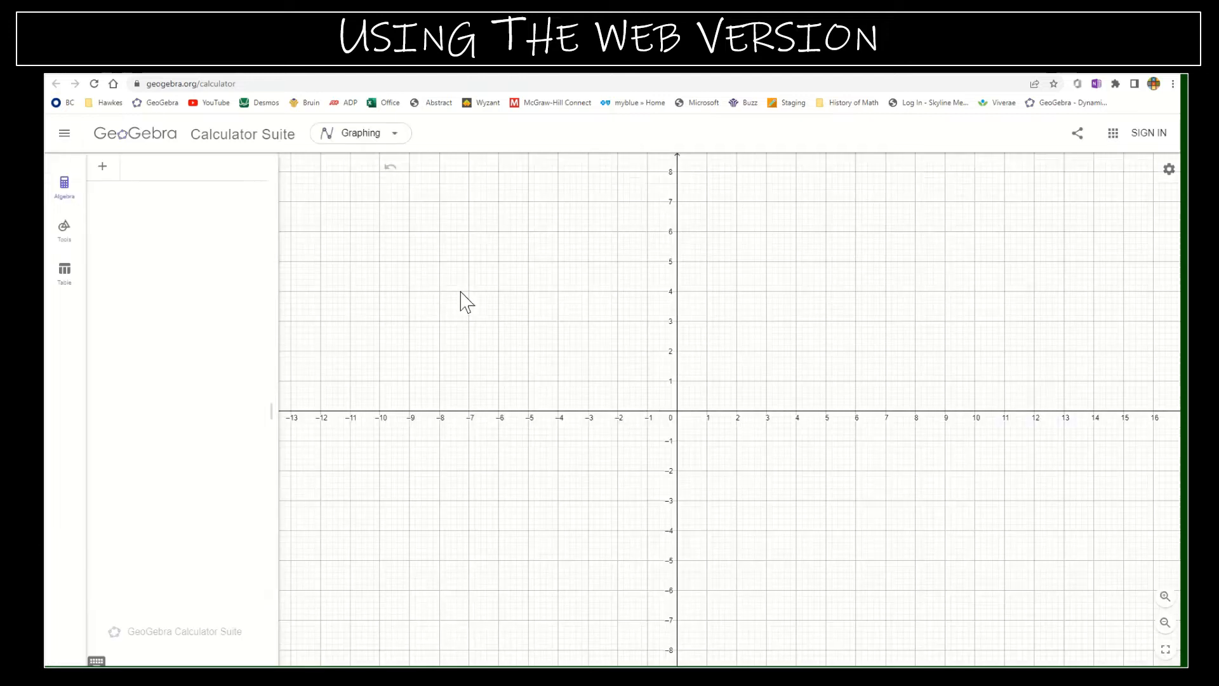
pyautogui.click(382, 143)
pyautogui.click(361, 228)
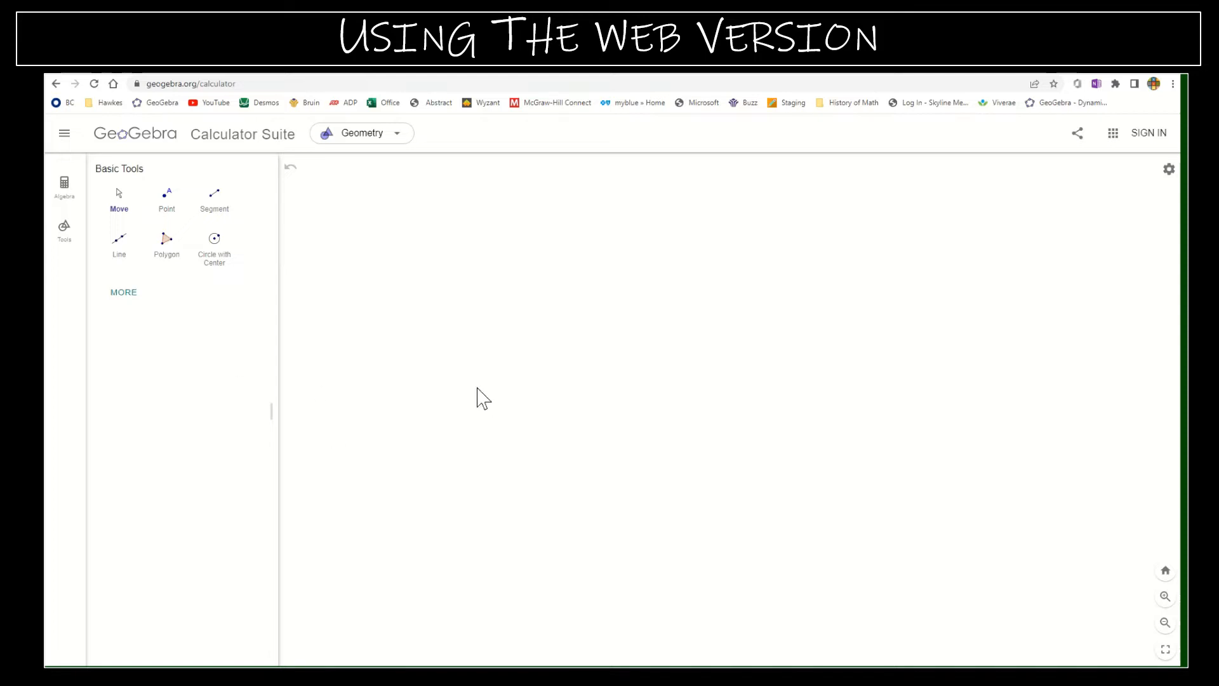
# - Expand the Geometry tool list completely and look through all its tool categories
pyautogui.click(121, 294)
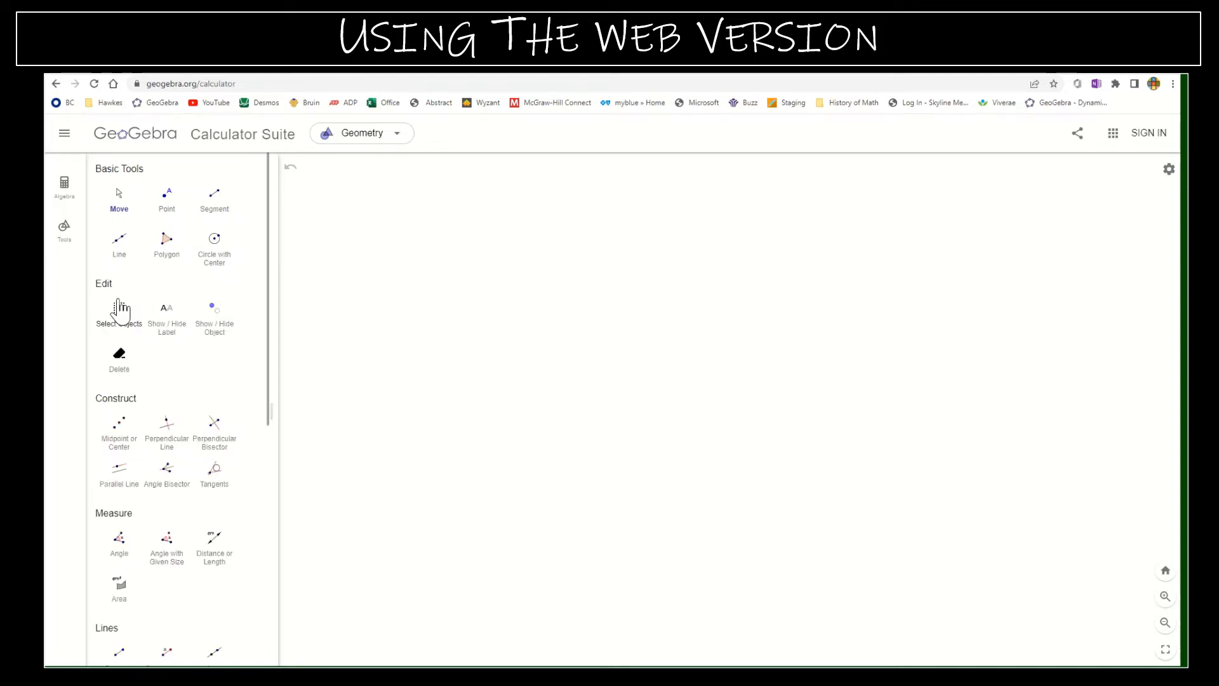
pyautogui.scroll(-7, 121, 310)
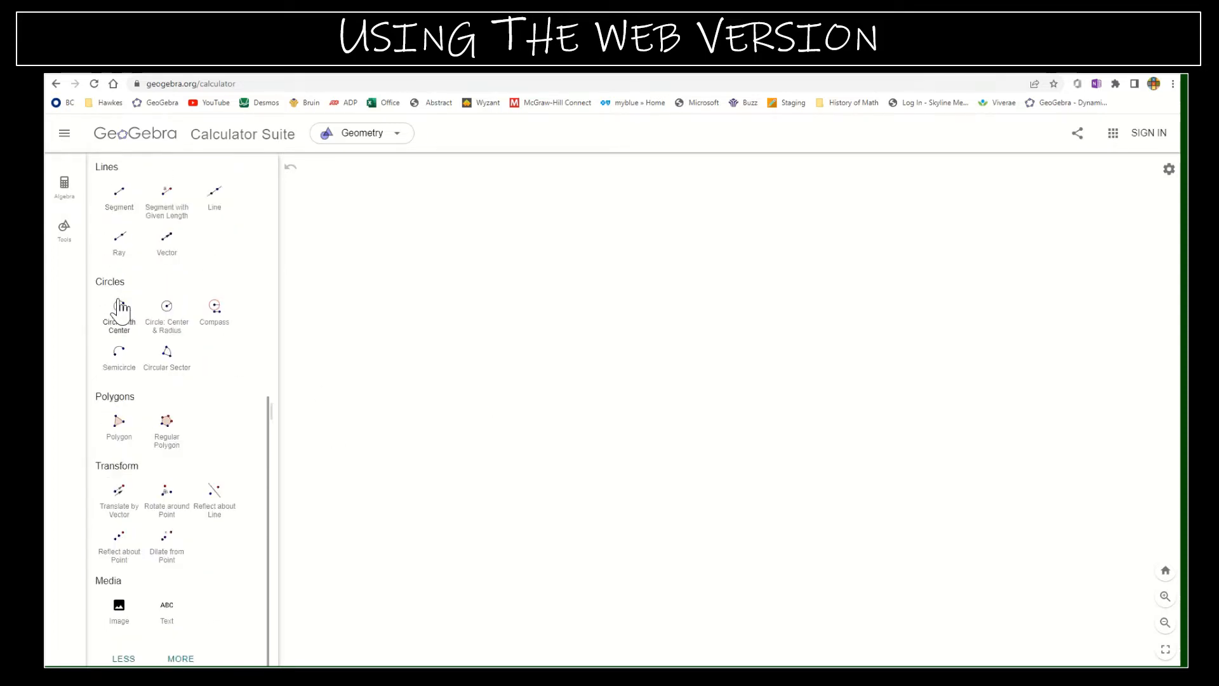
pyautogui.click(181, 659)
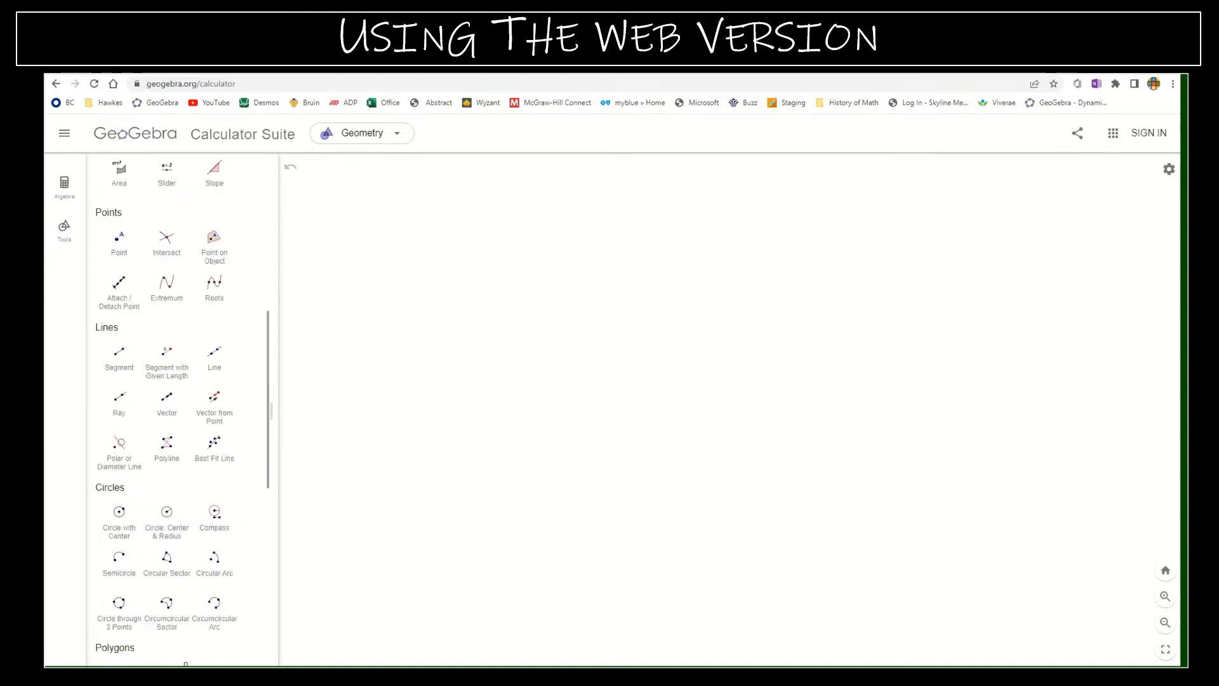
pyautogui.scroll(-6, 211, 549)
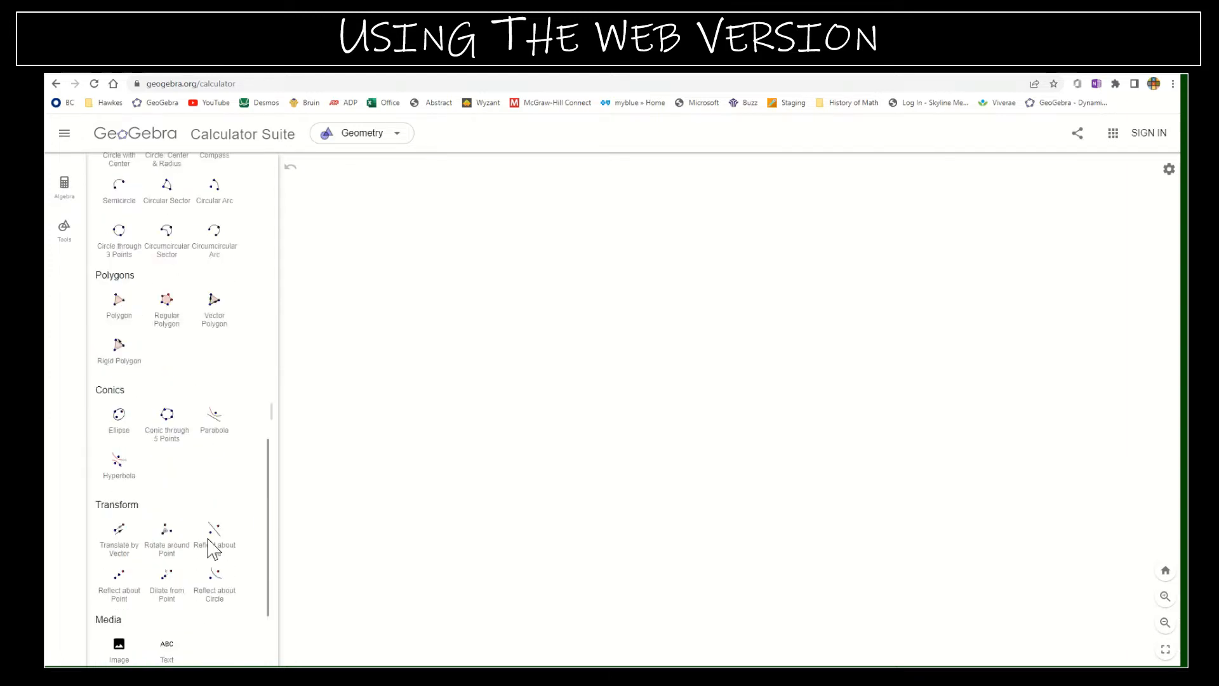
pyautogui.scroll(15, 210, 546)
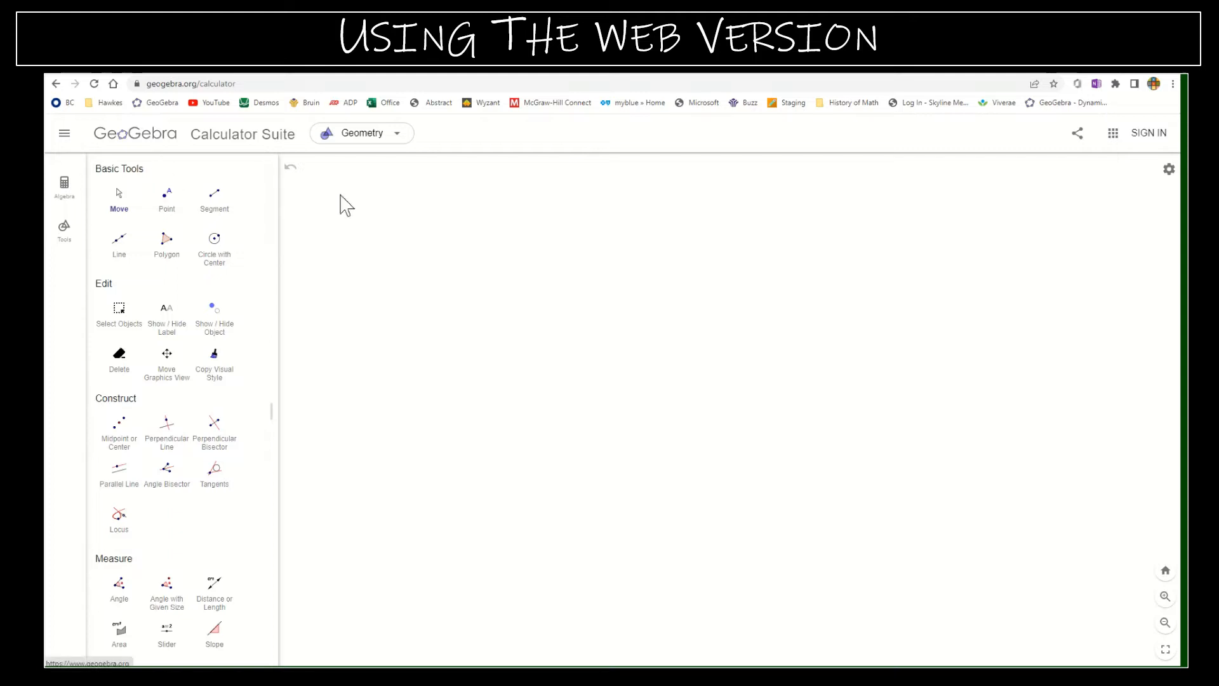
# - Switch to the GeoGebra Classic geometry page and revisit section 1.1 in the course's table of contents
pyautogui.click(940, 76)
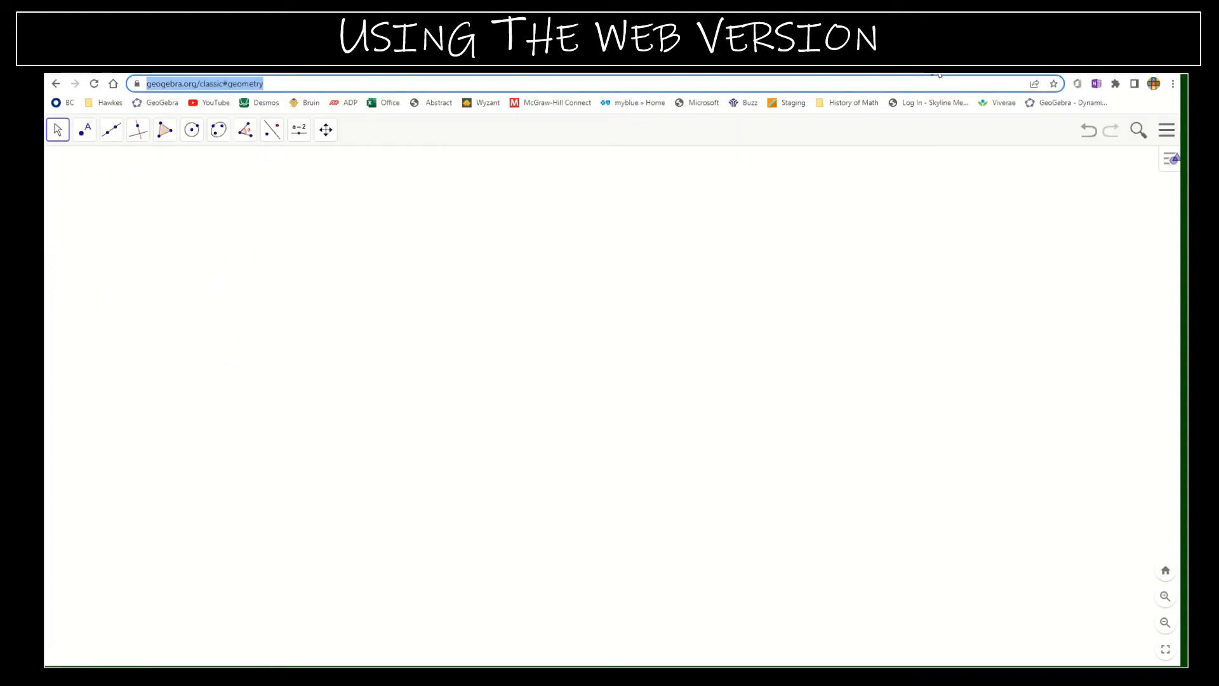
pyautogui.click(639, 258)
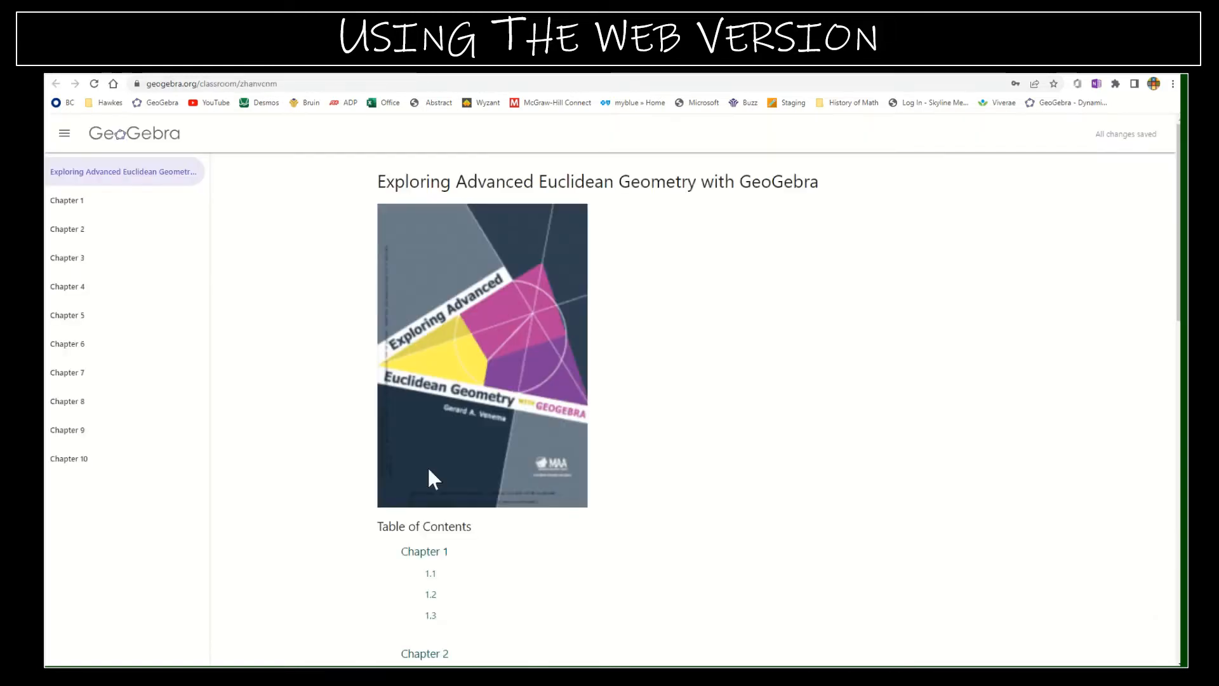
pyautogui.click(430, 574)
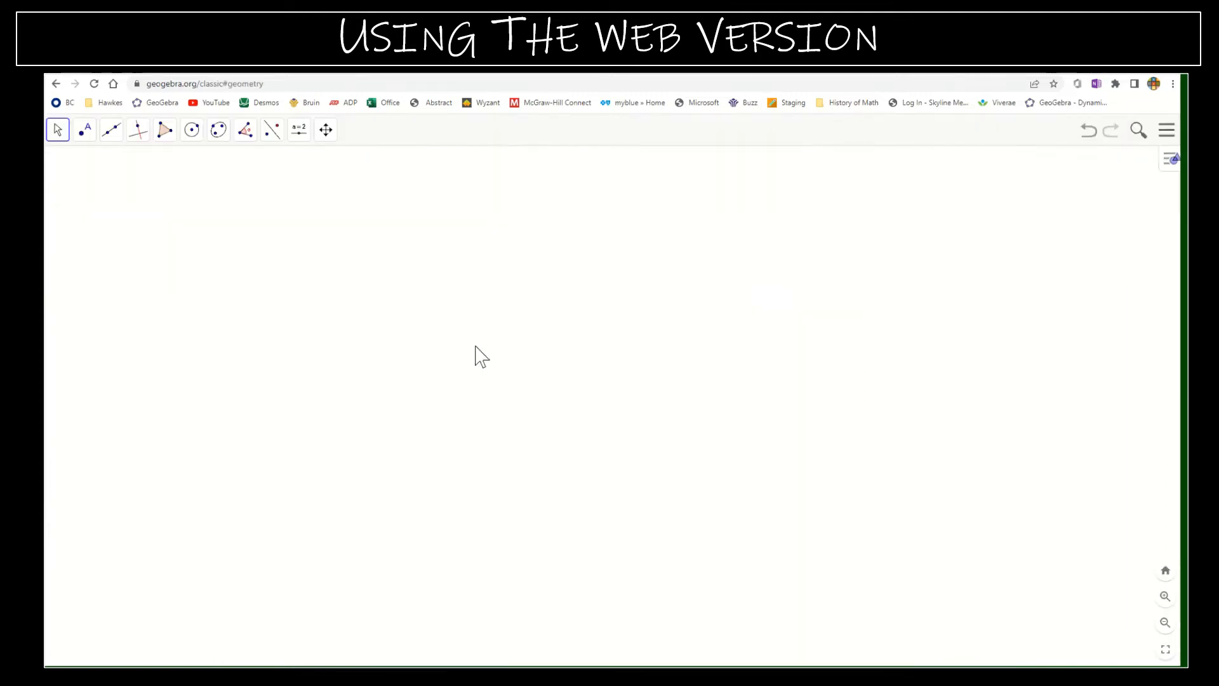
# - Place two free points A and B roughly level with each other and join them with a segment
pyautogui.click(87, 132)
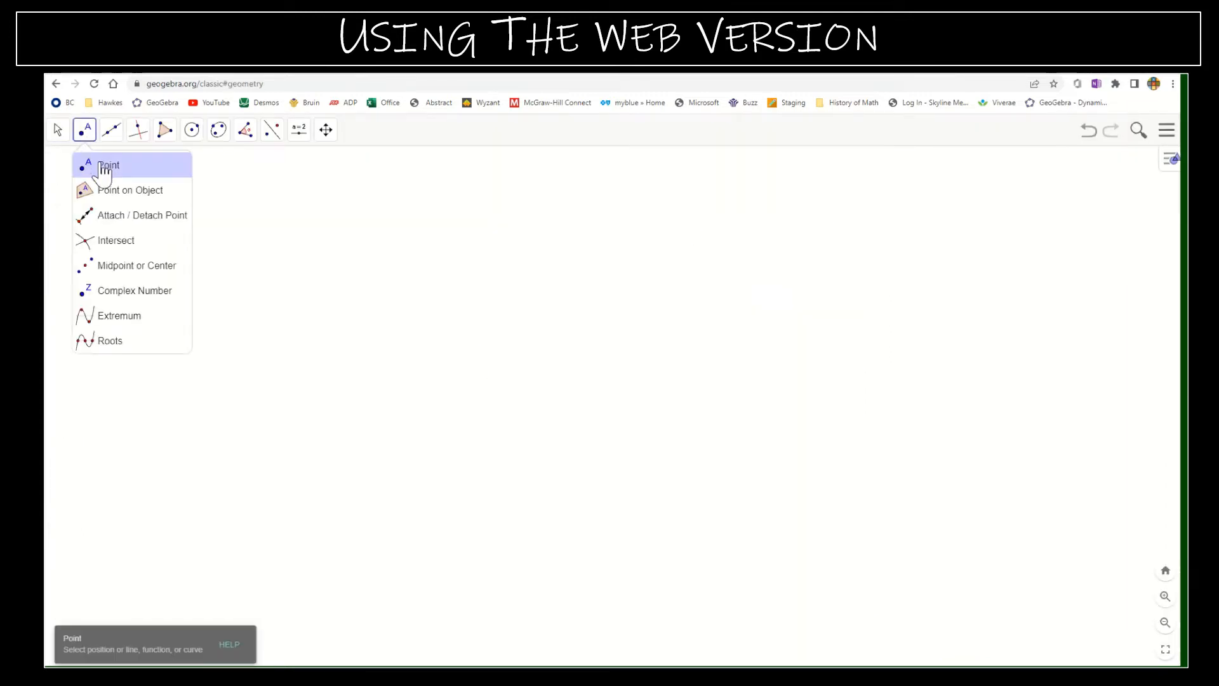
pyautogui.click(99, 164)
pyautogui.click(415, 296)
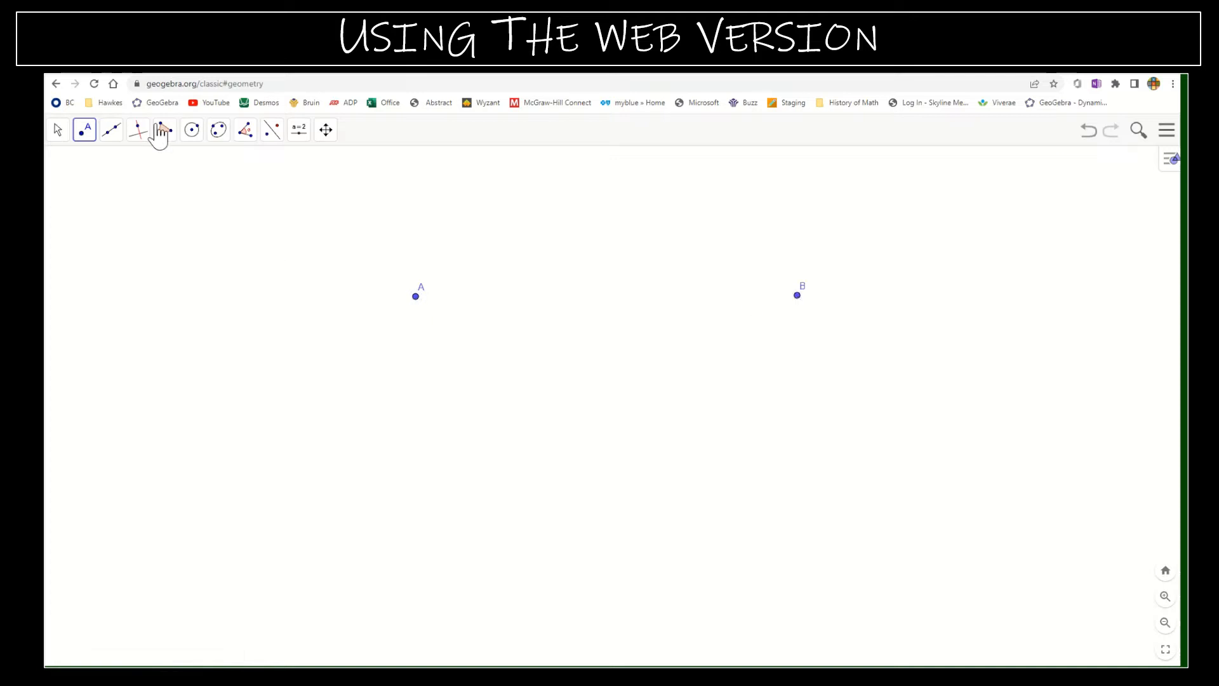
pyautogui.click(111, 133)
pyautogui.click(134, 189)
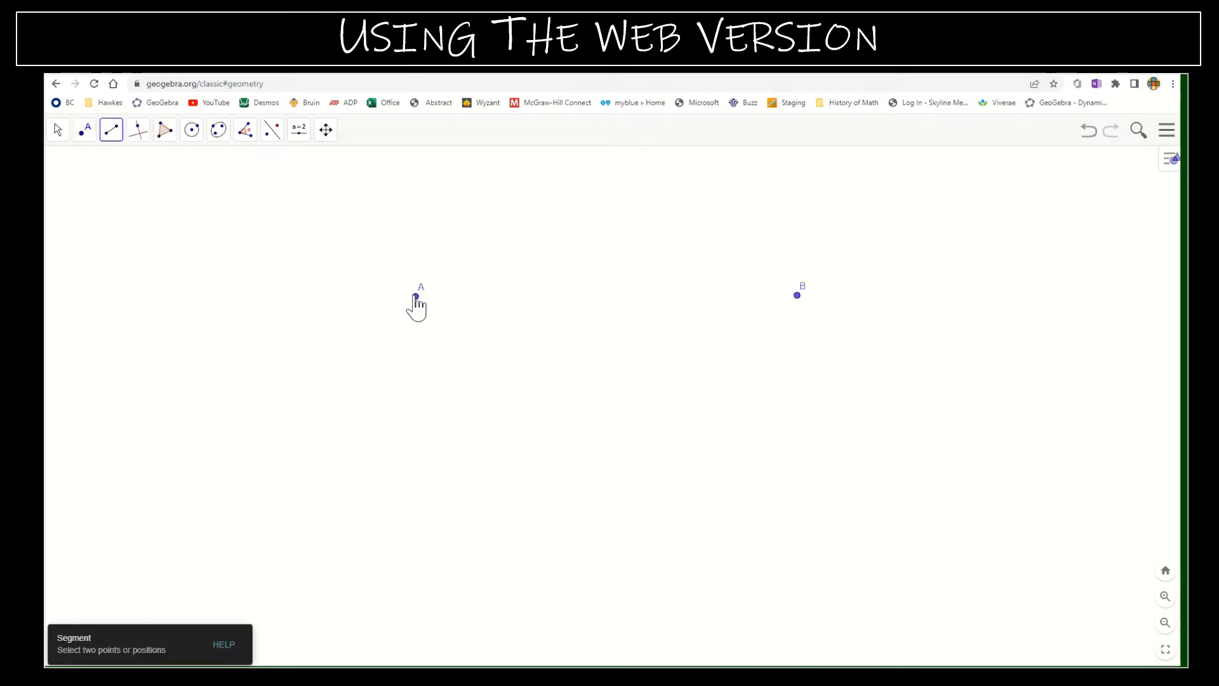
pyautogui.click(416, 295)
pyautogui.click(798, 295)
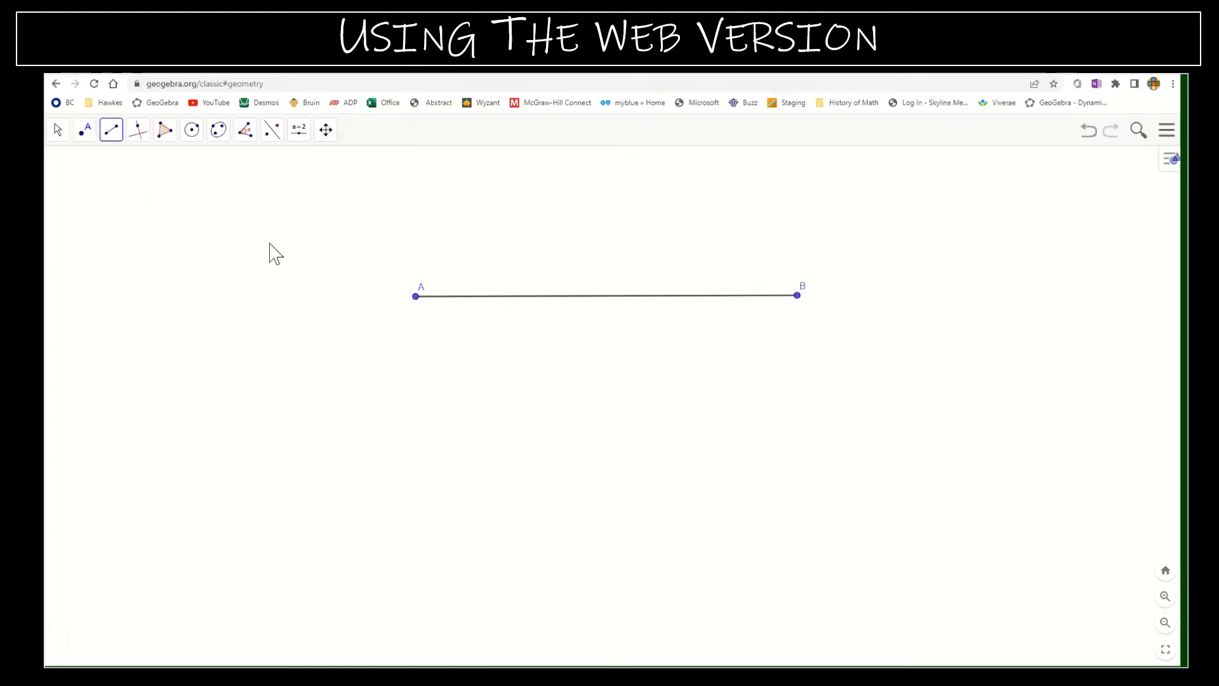
# - Place a movable point on segment AB, close to endpoint A
pyautogui.click(85, 129)
pyautogui.click(105, 167)
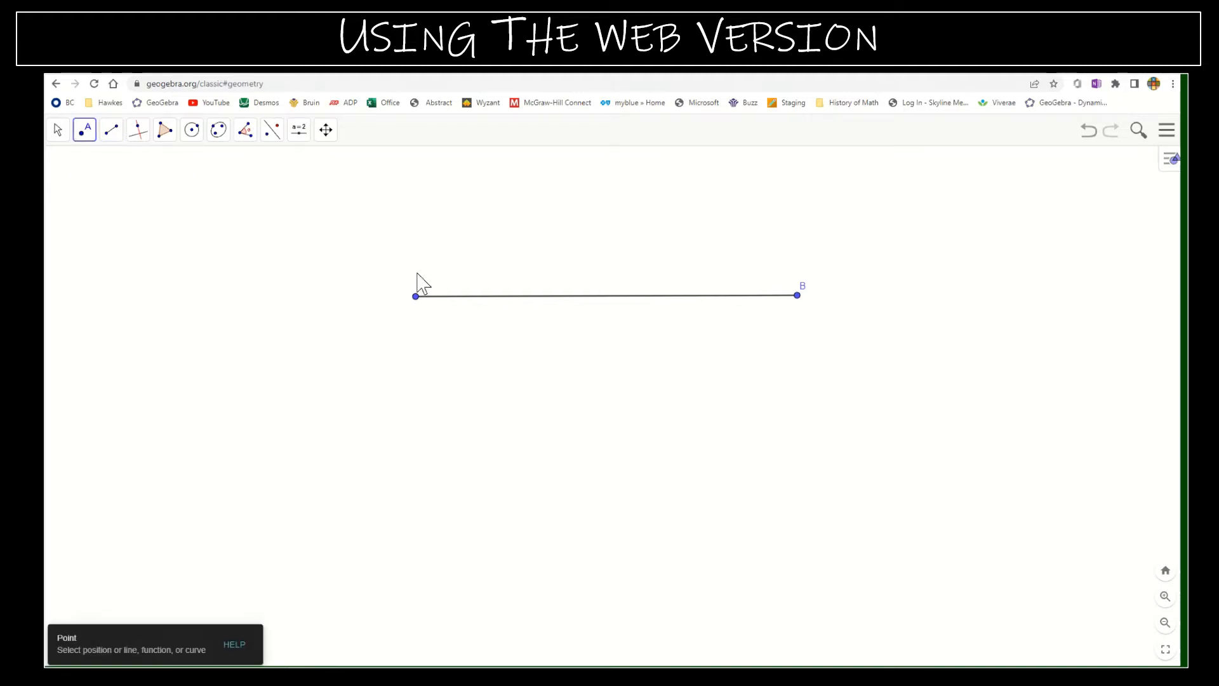
pyautogui.click(458, 296)
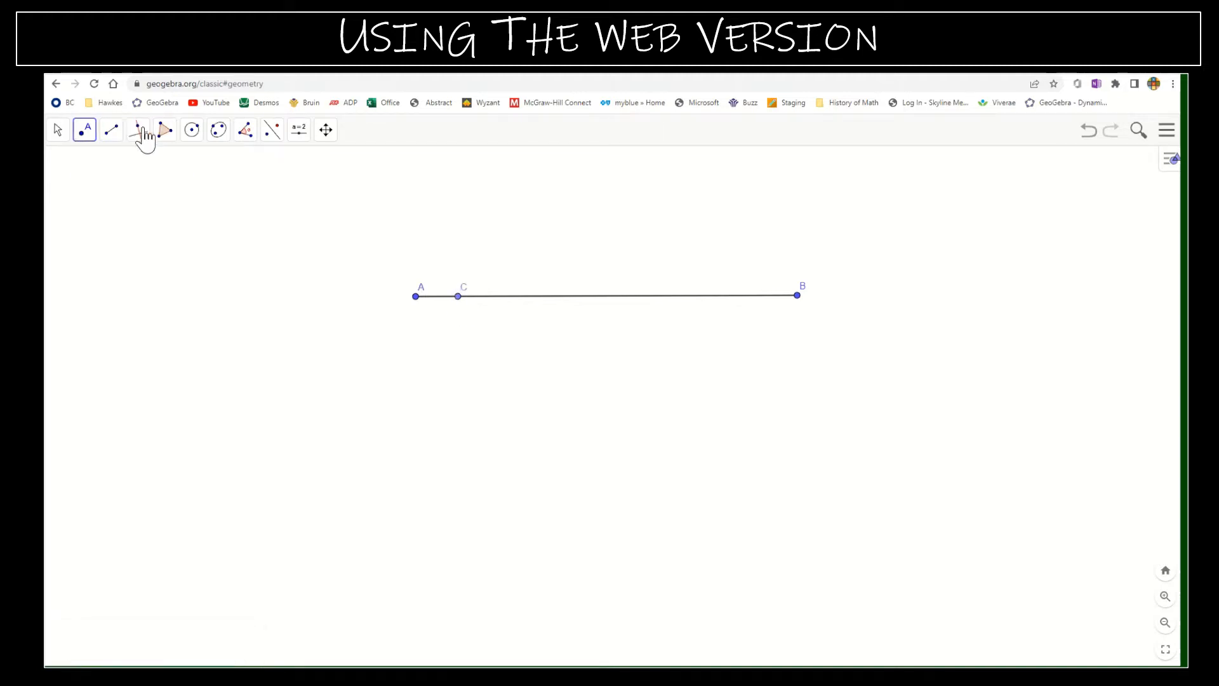
# - Construct the midpoint of A and B, and test the construction by moving endpoint A and sliding point C along the segment
pyautogui.click(88, 134)
pyautogui.click(128, 266)
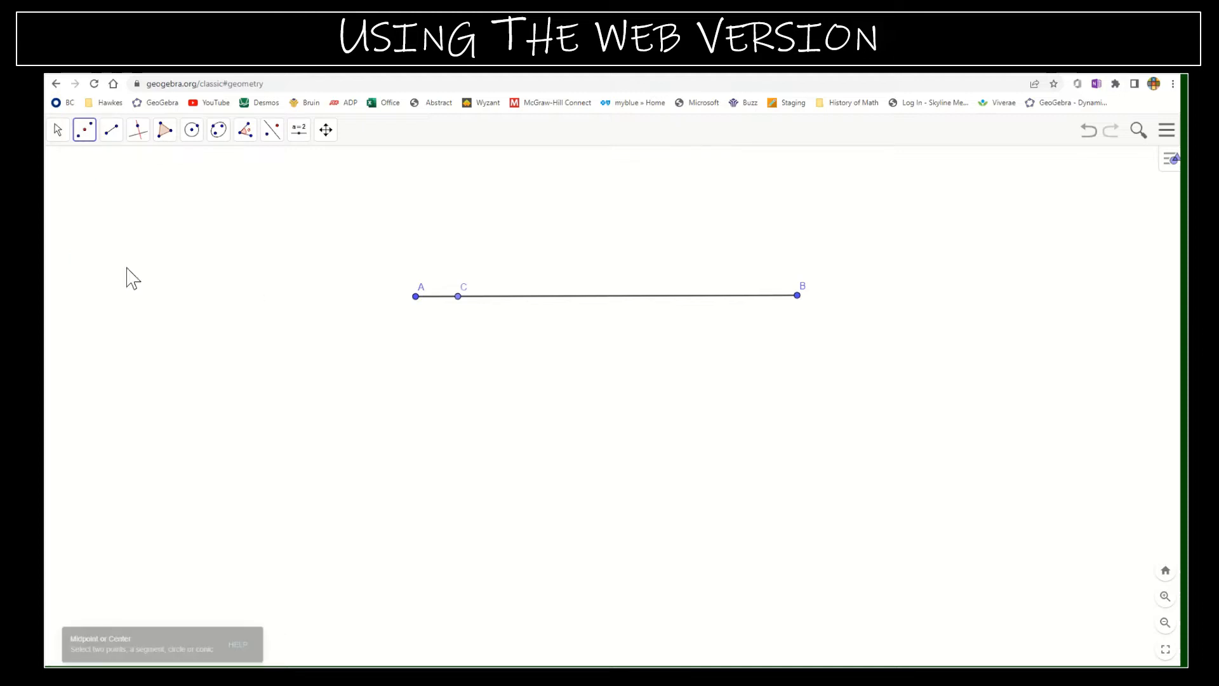
pyautogui.click(415, 297)
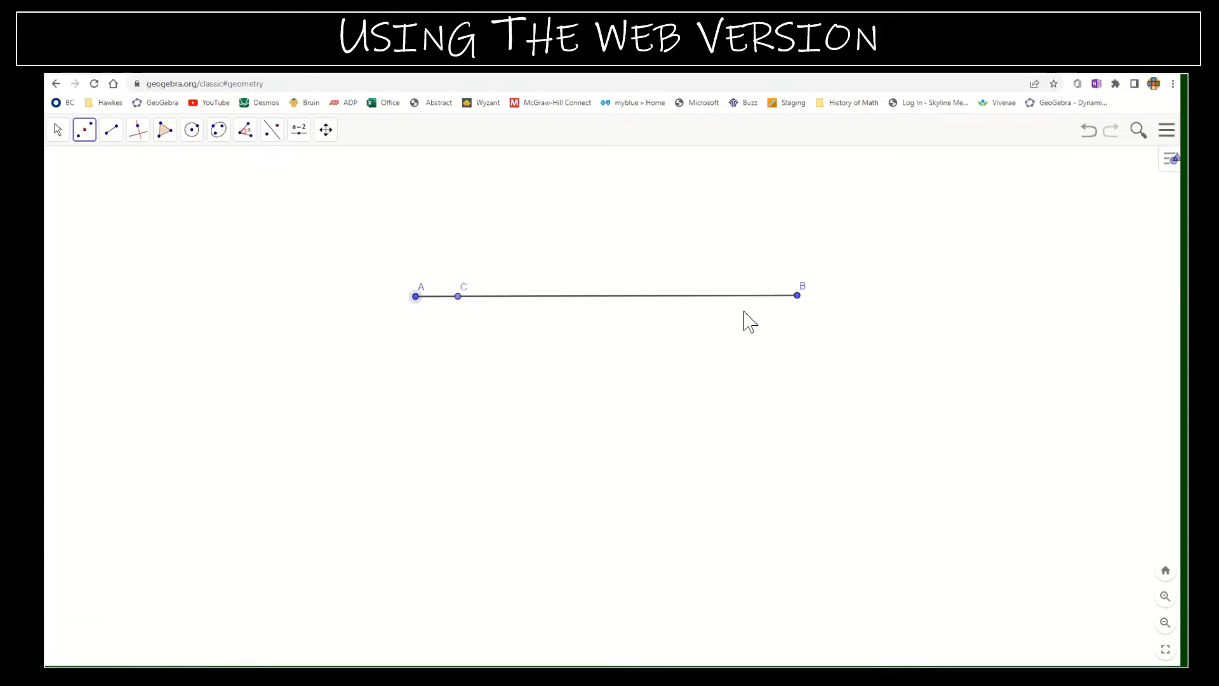
pyautogui.click(798, 297)
pyautogui.click(58, 131)
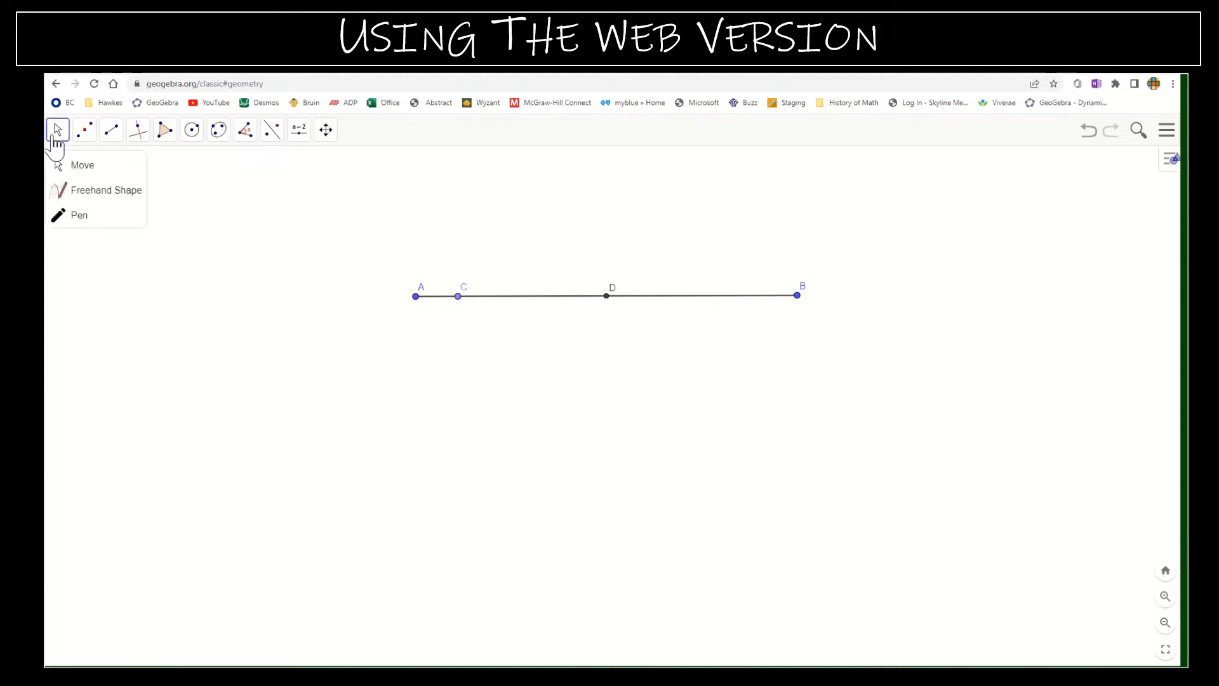
pyautogui.moveTo(418, 297); pyautogui.dragTo(442, 233)
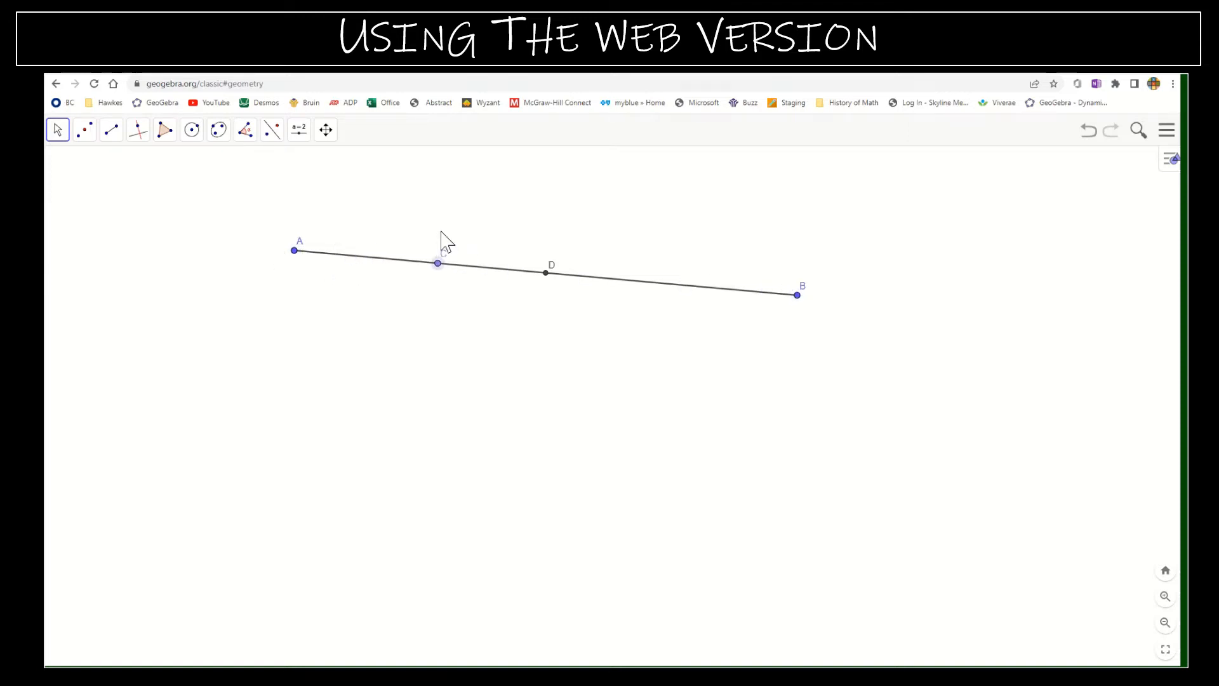
# - Save the construction online with a title and Shared visibility
pyautogui.click(1167, 131)
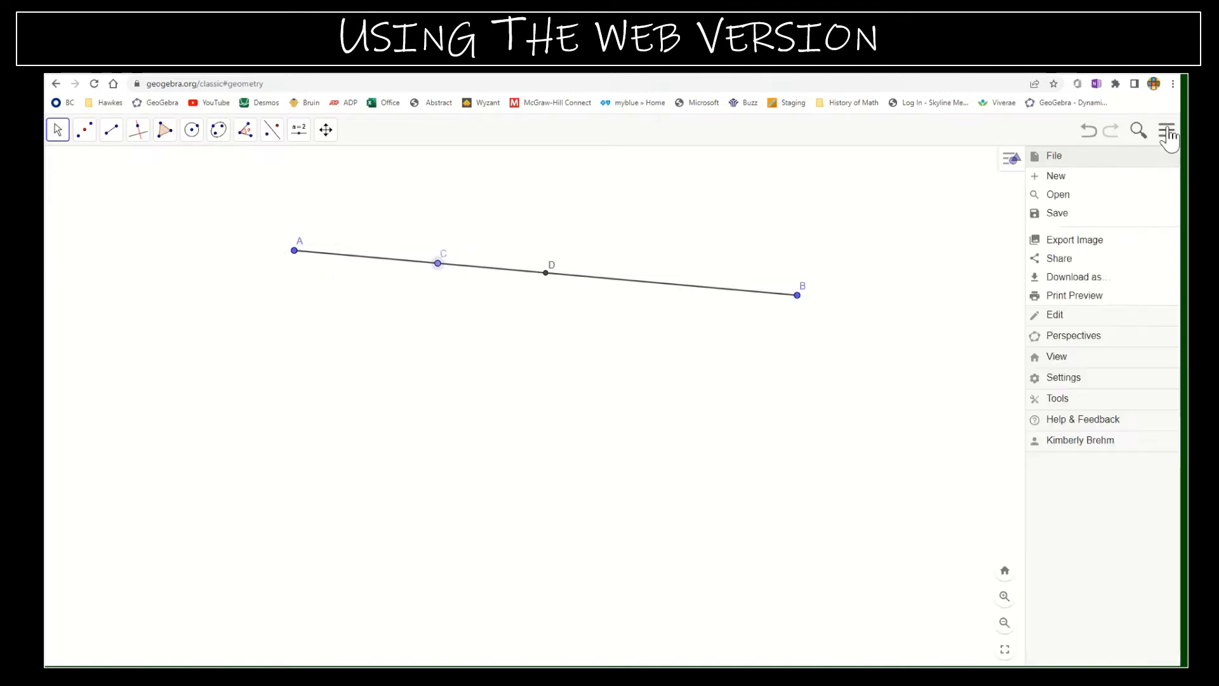
pyautogui.click(1056, 214)
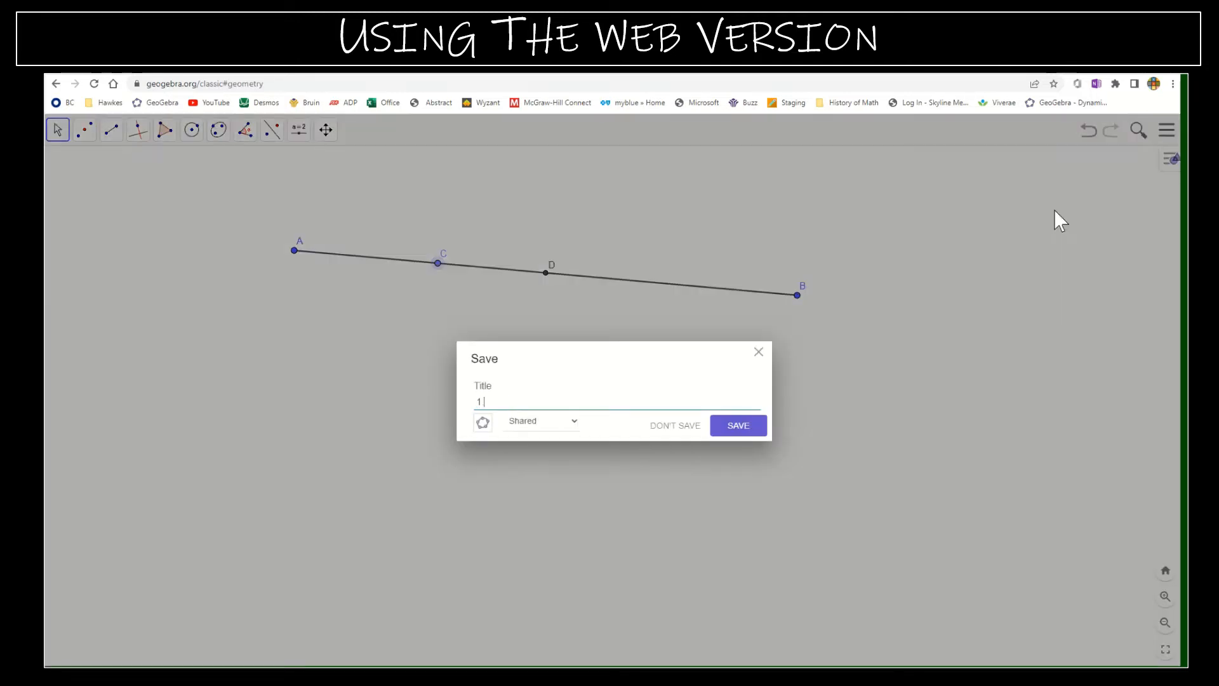
pyautogui.click(750, 430)
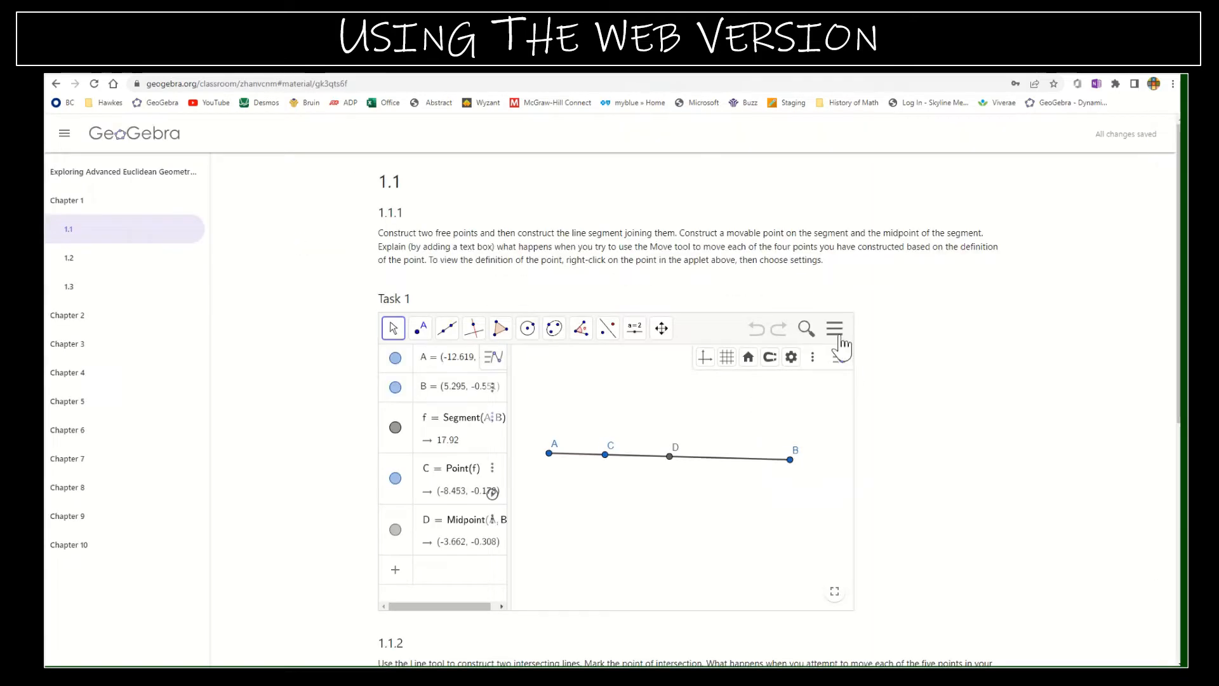
# - Browse the saved GeoGebra resources from the Task 1 applet in section 1.1 and review its file options
pyautogui.click(837, 336)
pyautogui.click(727, 393)
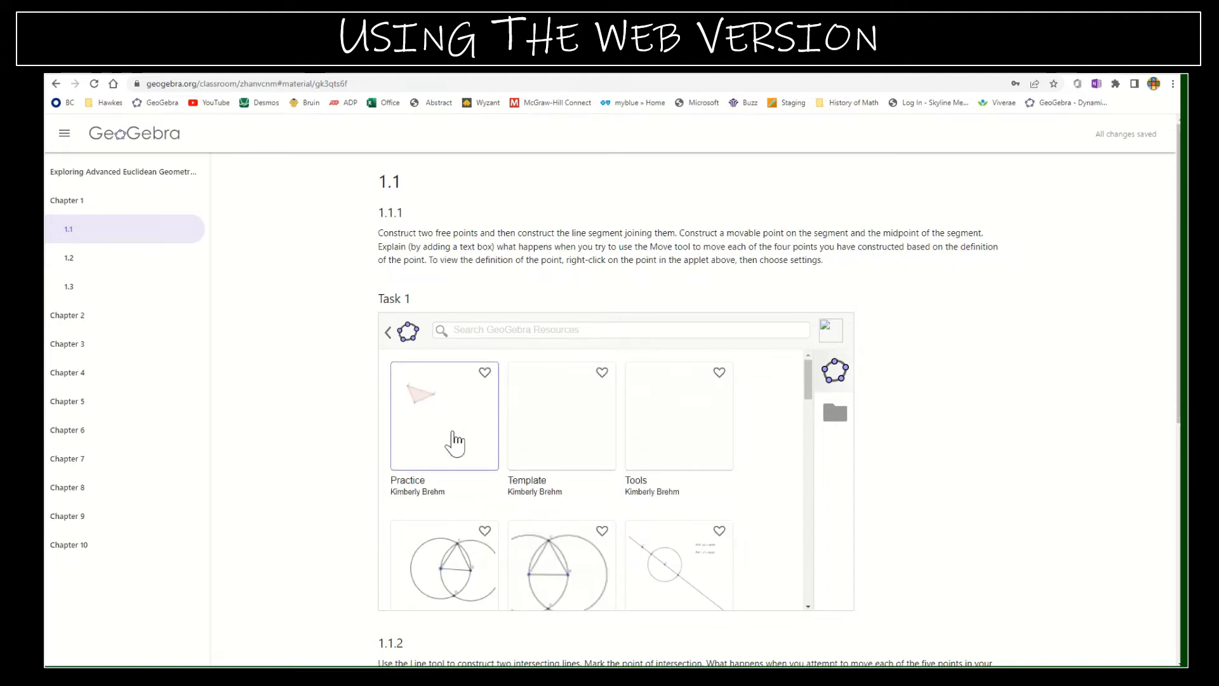
pyautogui.scroll(-2, 454, 442)
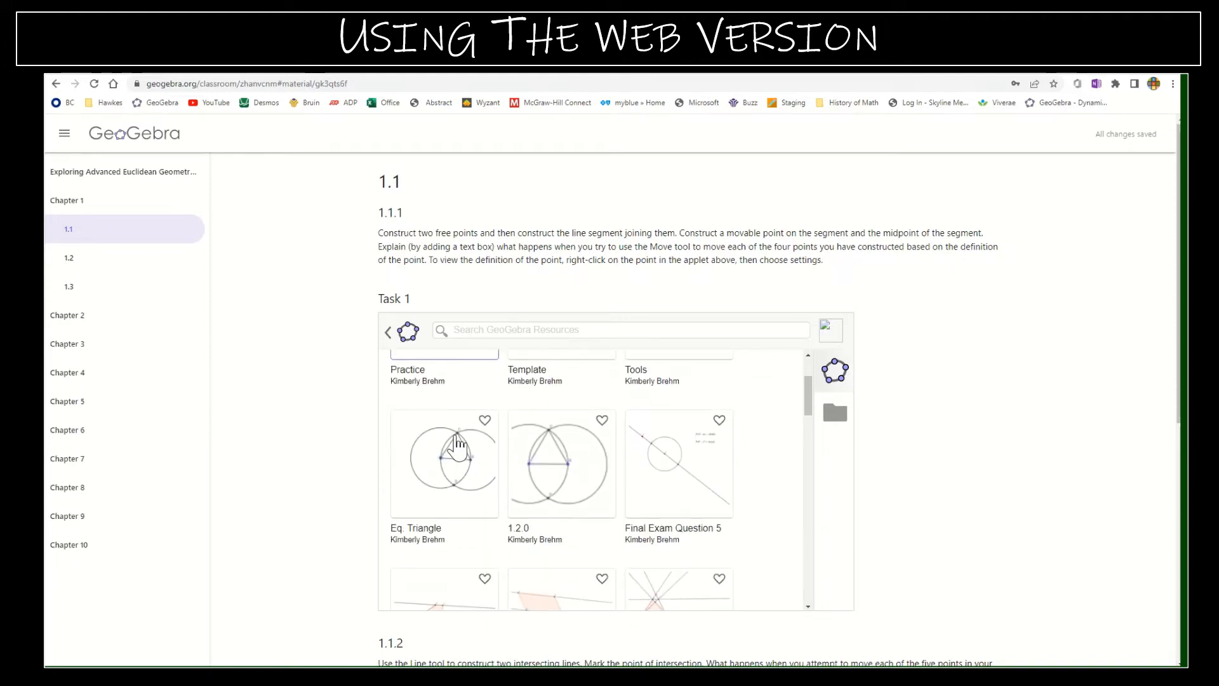
pyautogui.scroll(2, 456, 446)
pyautogui.click(453, 445)
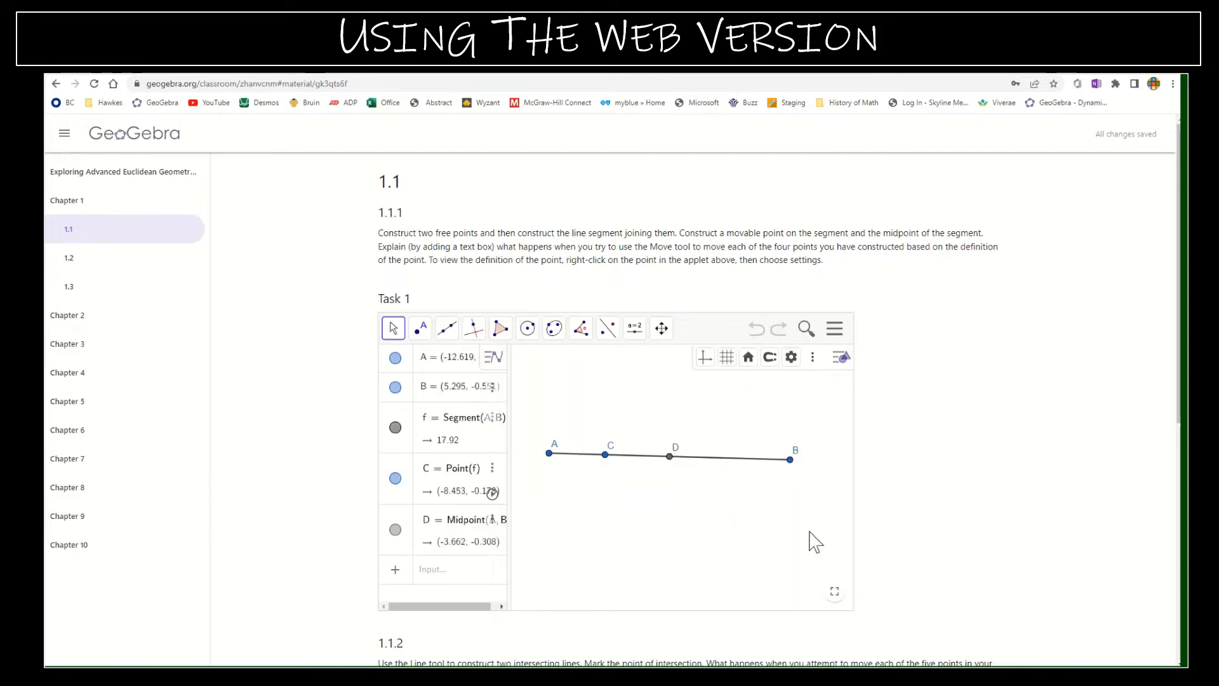
pyautogui.click(837, 336)
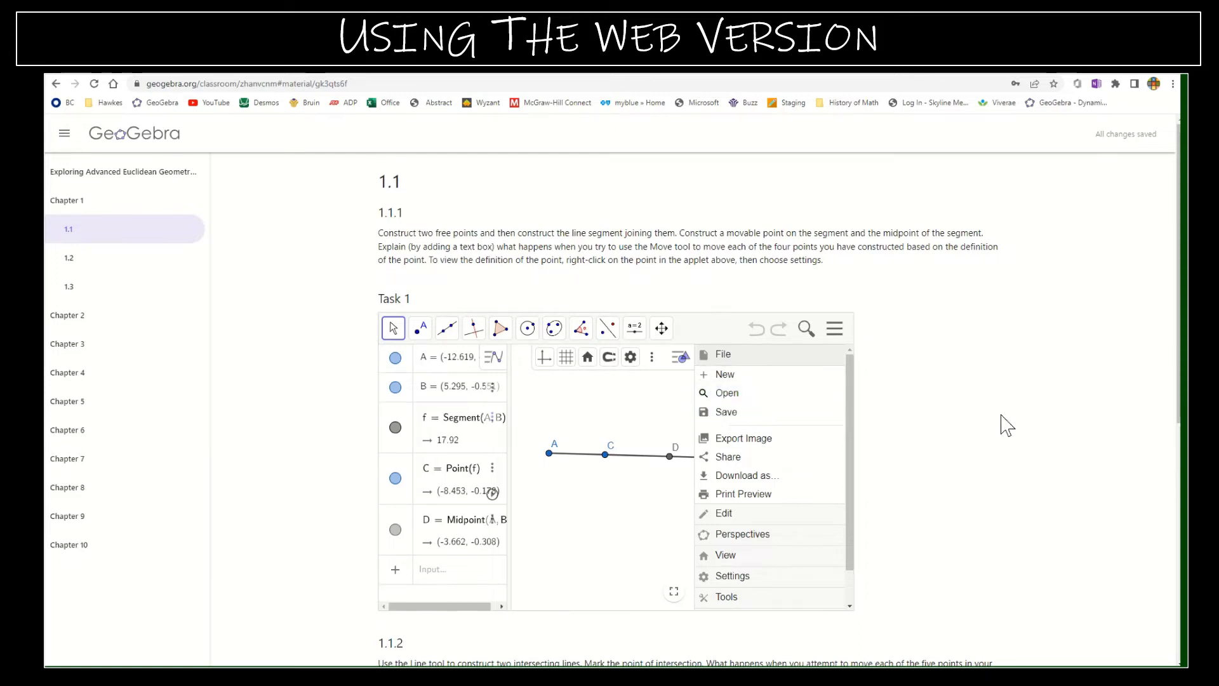
pyautogui.click(647, 437)
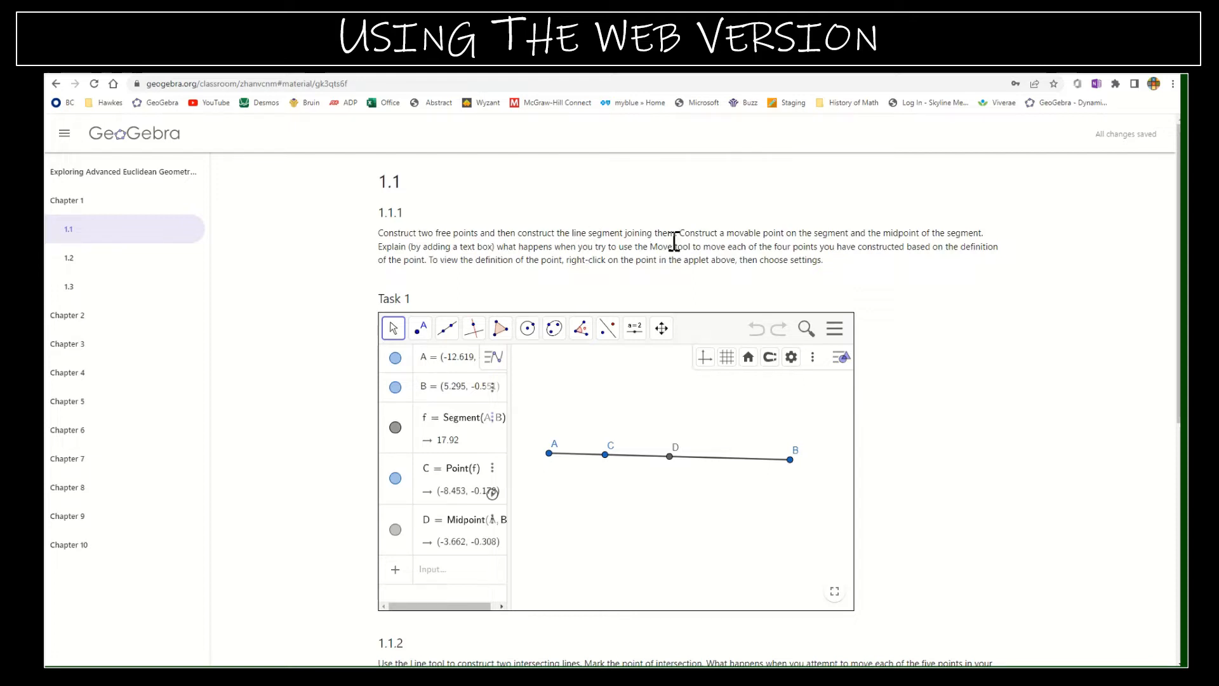
# - Compare the course applet with the Classic geometry page and turn on the Algebra view in the Classic page
pyautogui.click(925, 74)
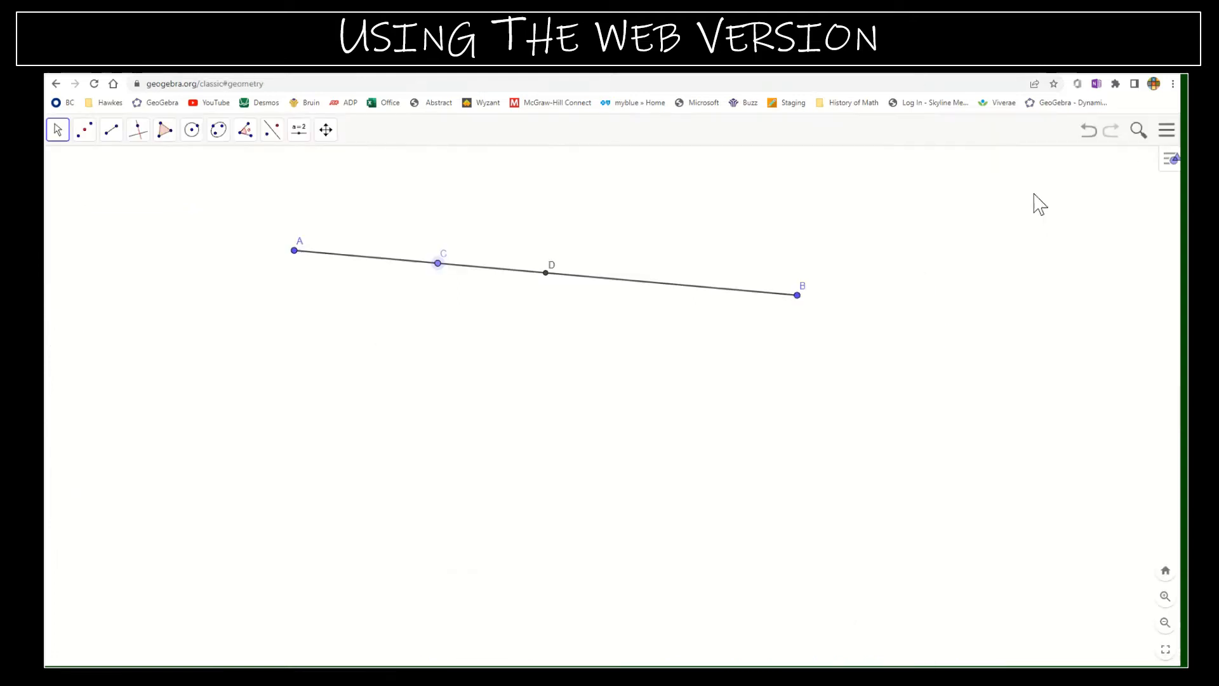
pyautogui.click(404, 74)
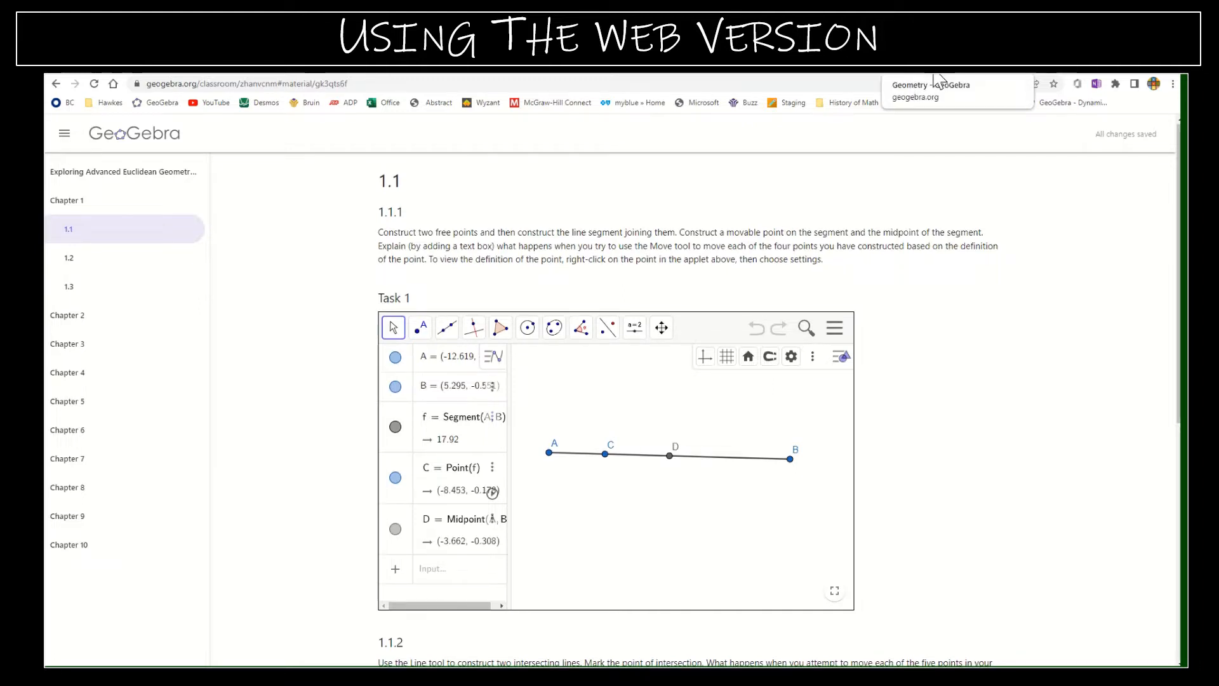
pyautogui.click(939, 78)
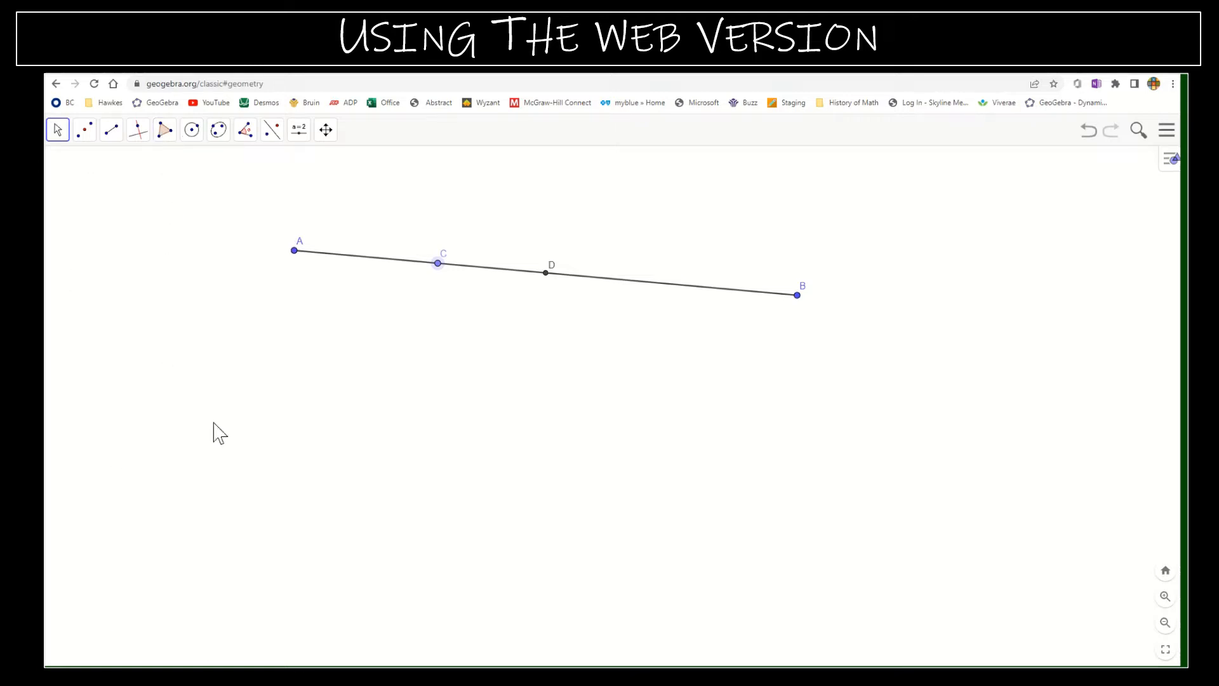
pyautogui.click(1167, 130)
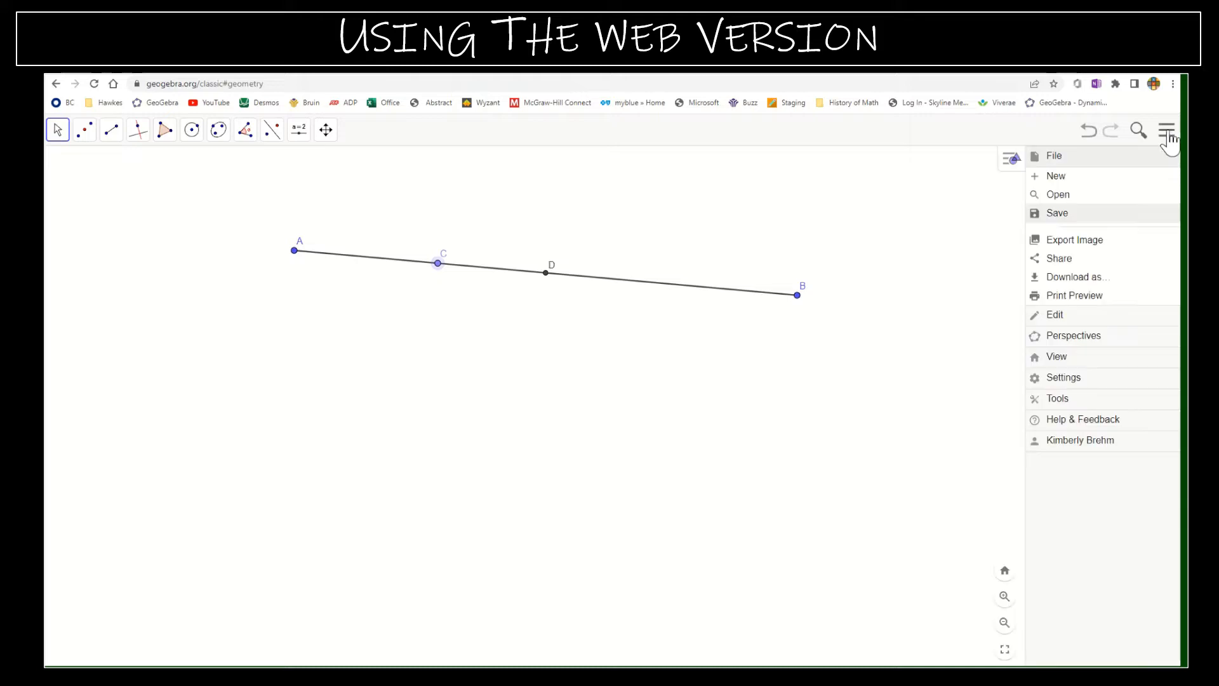
pyautogui.click(1056, 357)
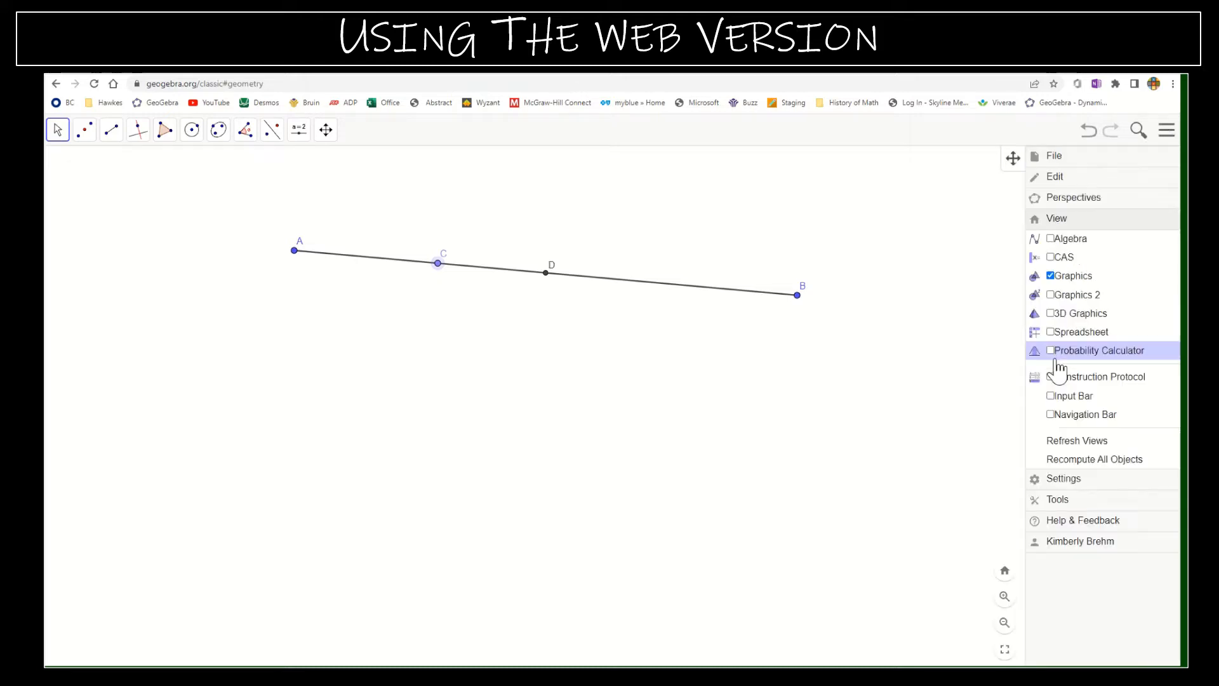
pyautogui.click(1052, 245)
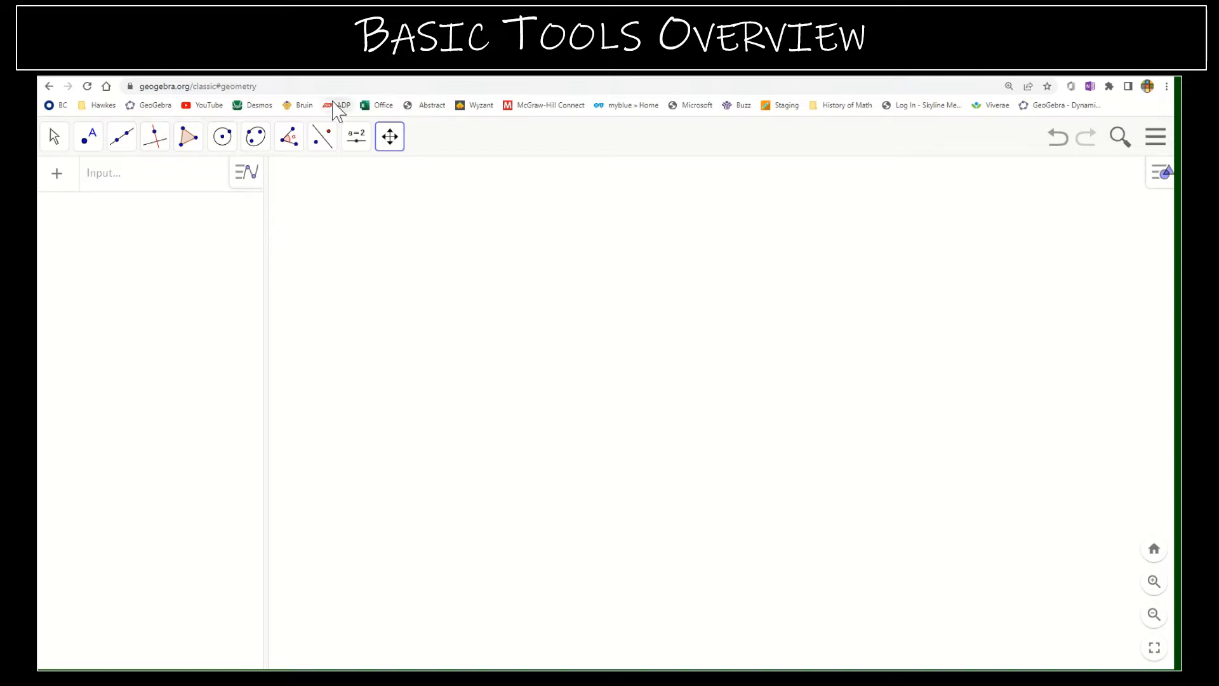
# - Activate the Move tool and look through the available tool categories
pyautogui.click(57, 141)
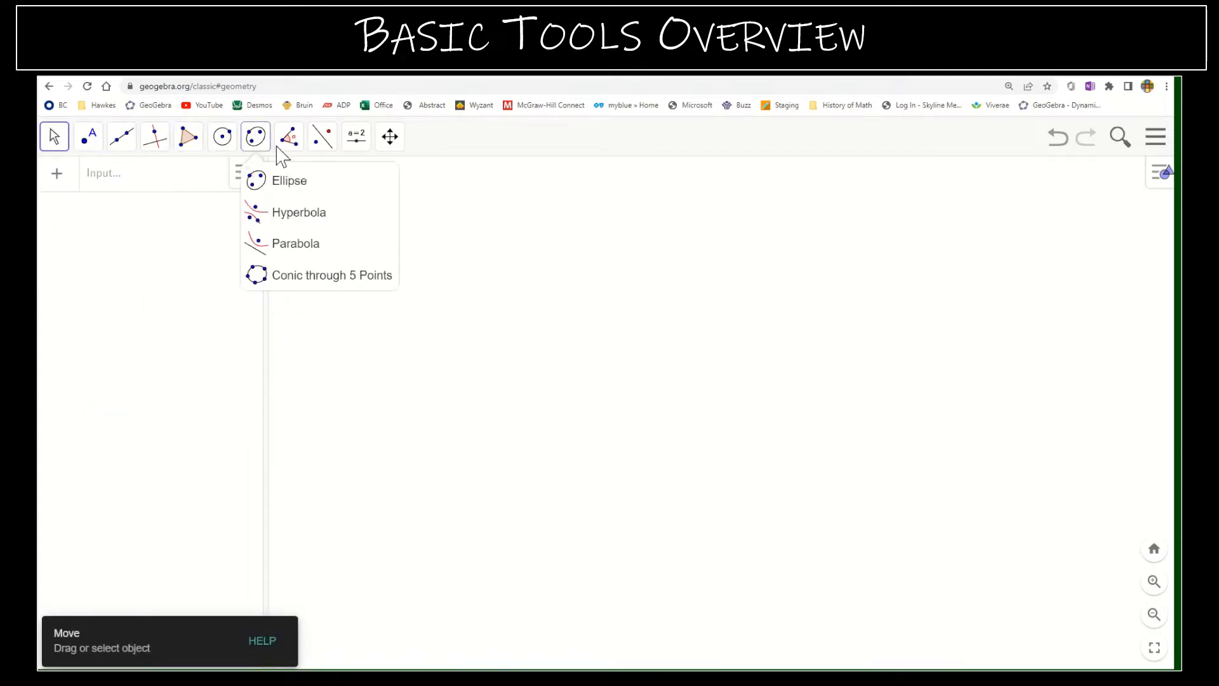
pyautogui.moveTo(202, 147)
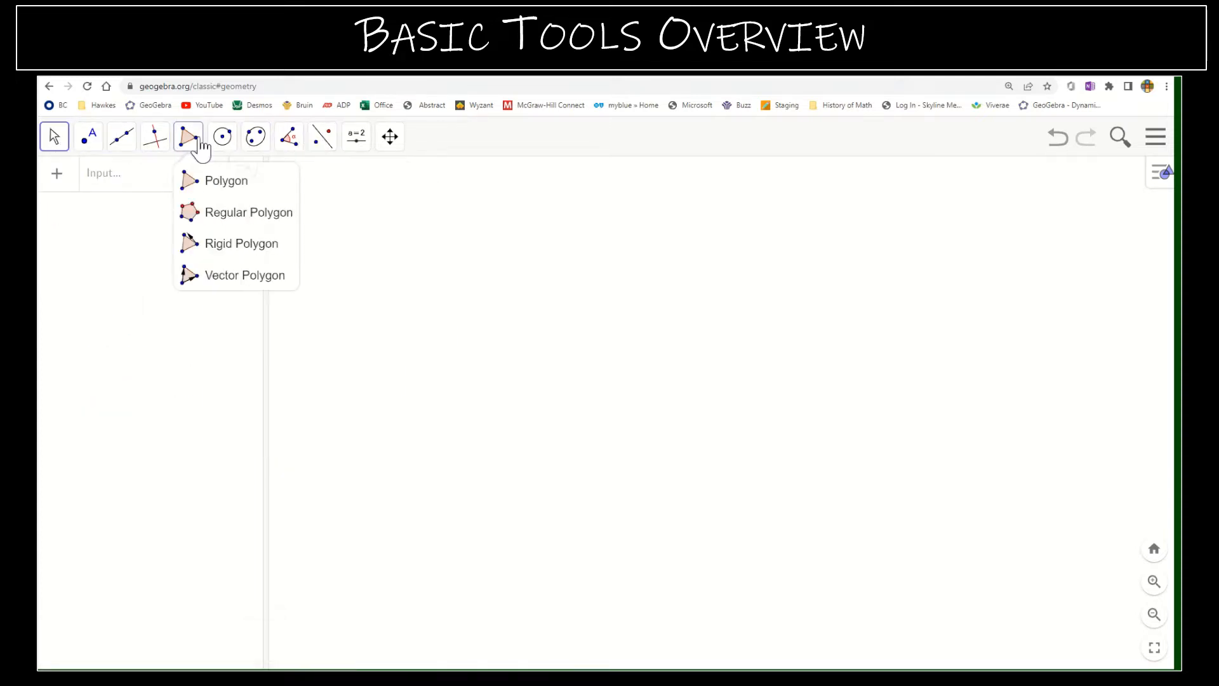
pyautogui.moveTo(56, 152)
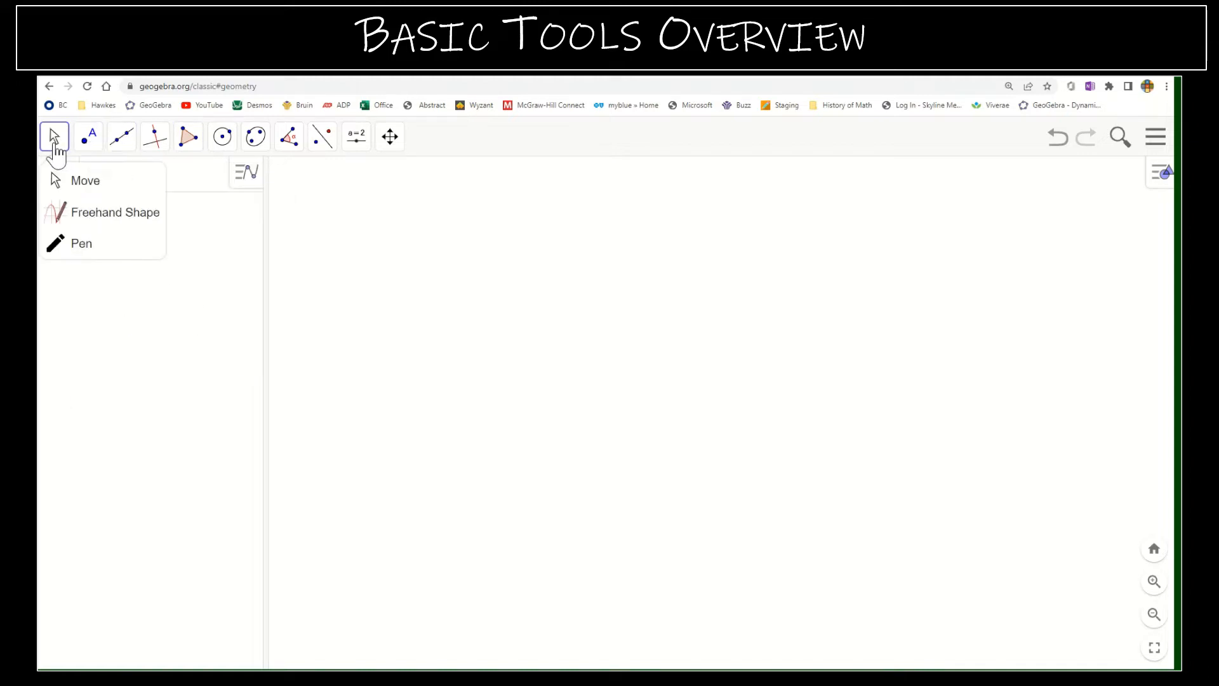
# - Draw a looping freehand stroke with the Pen tool, undo it and return to the Move tool
pyautogui.click(77, 245)
pyautogui.moveTo(383, 230)
pyautogui.mouseDown()
pyautogui.moveTo(457, 228)
pyautogui.moveTo(537, 306)
pyautogui.moveTo(572, 313)
pyautogui.mouseUp()
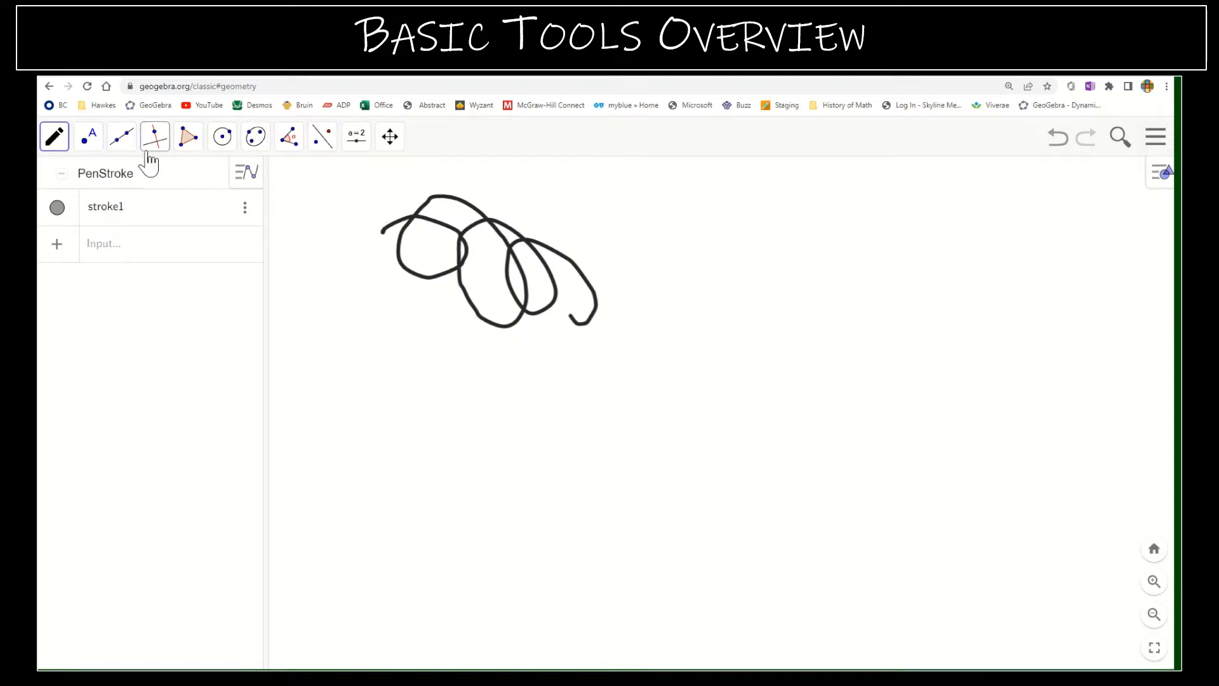
pyautogui.click(1058, 152)
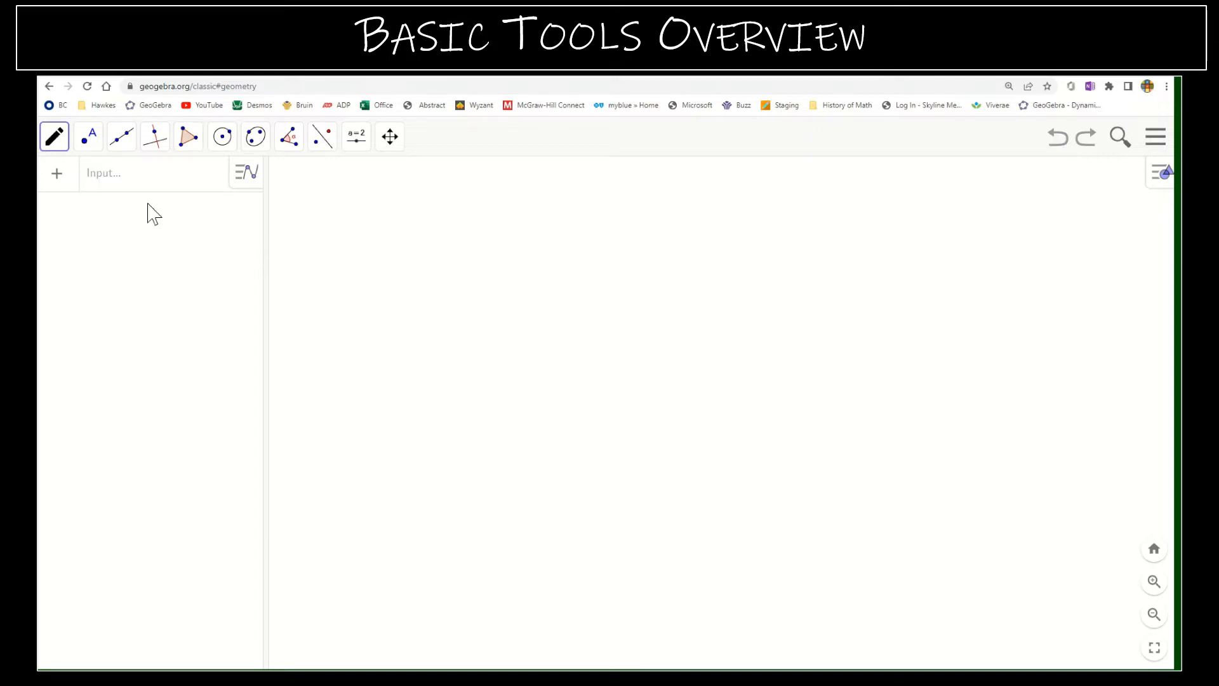
pyautogui.click(54, 136)
pyautogui.click(59, 180)
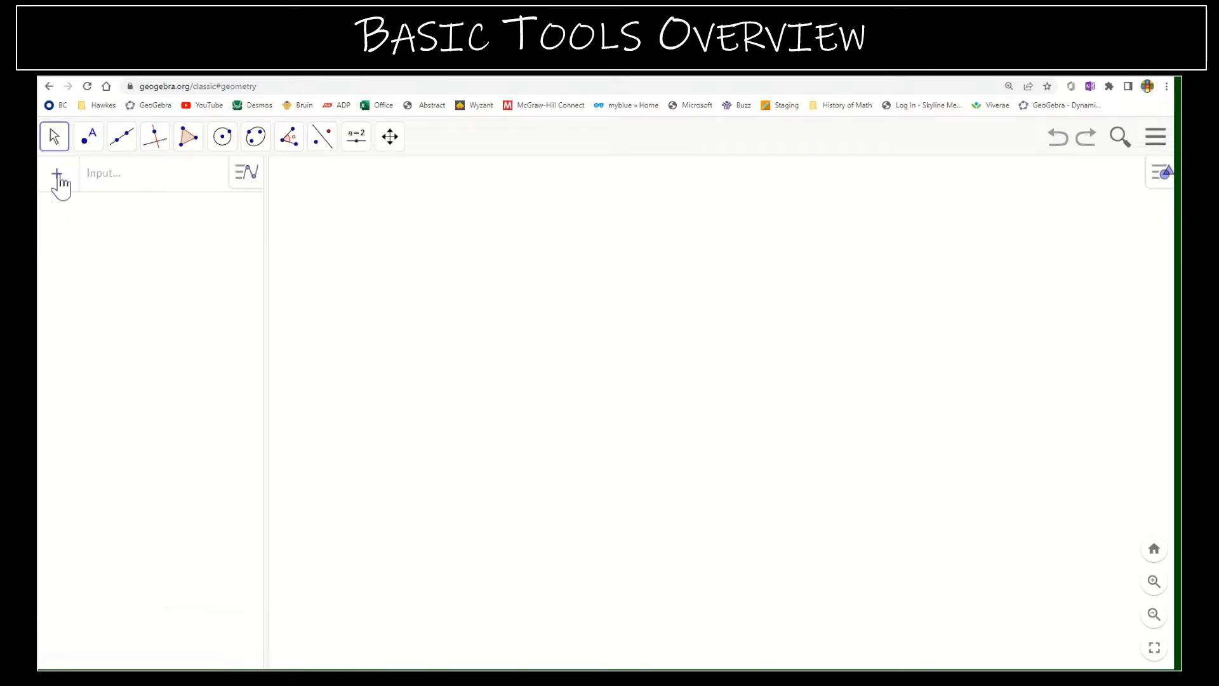
# - Place four free points at about (-7.9, 7.0), (-5.4, 5.5), (-3.1, 6.0) and (-5.4, 6.6), and review the point tool variants
pyautogui.click(90, 152)
pyautogui.click(95, 180)
pyautogui.click(376, 200)
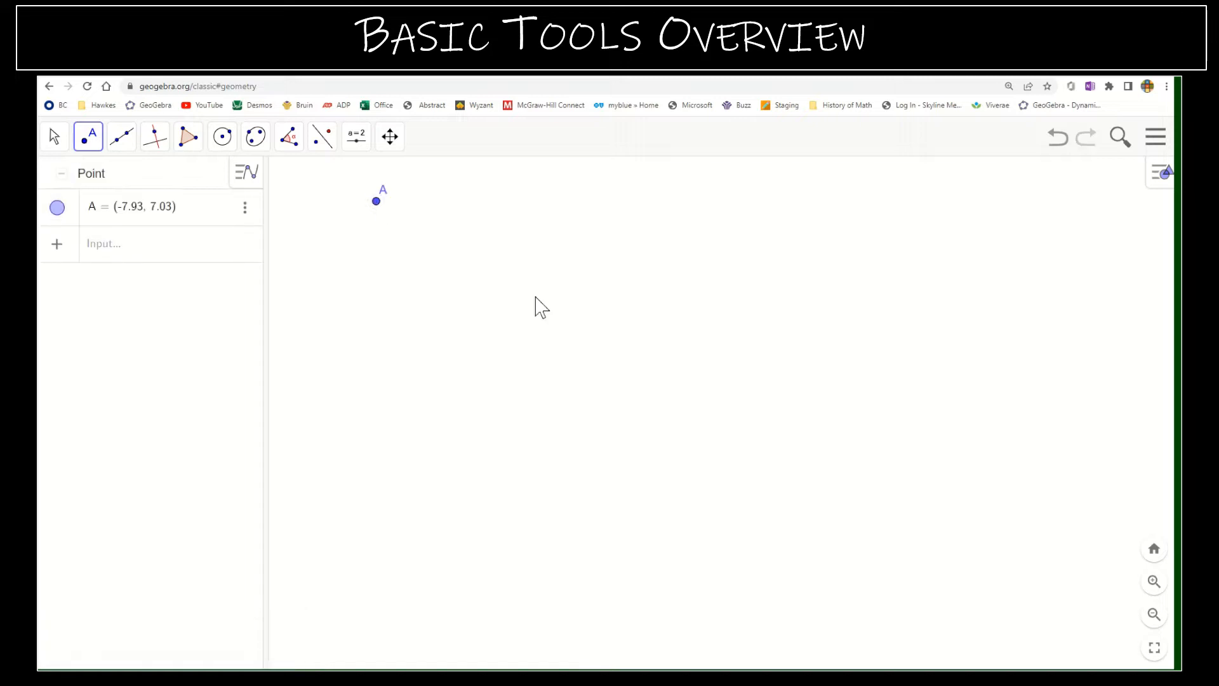
pyautogui.click(567, 320)
pyautogui.click(742, 282)
pyautogui.click(570, 235)
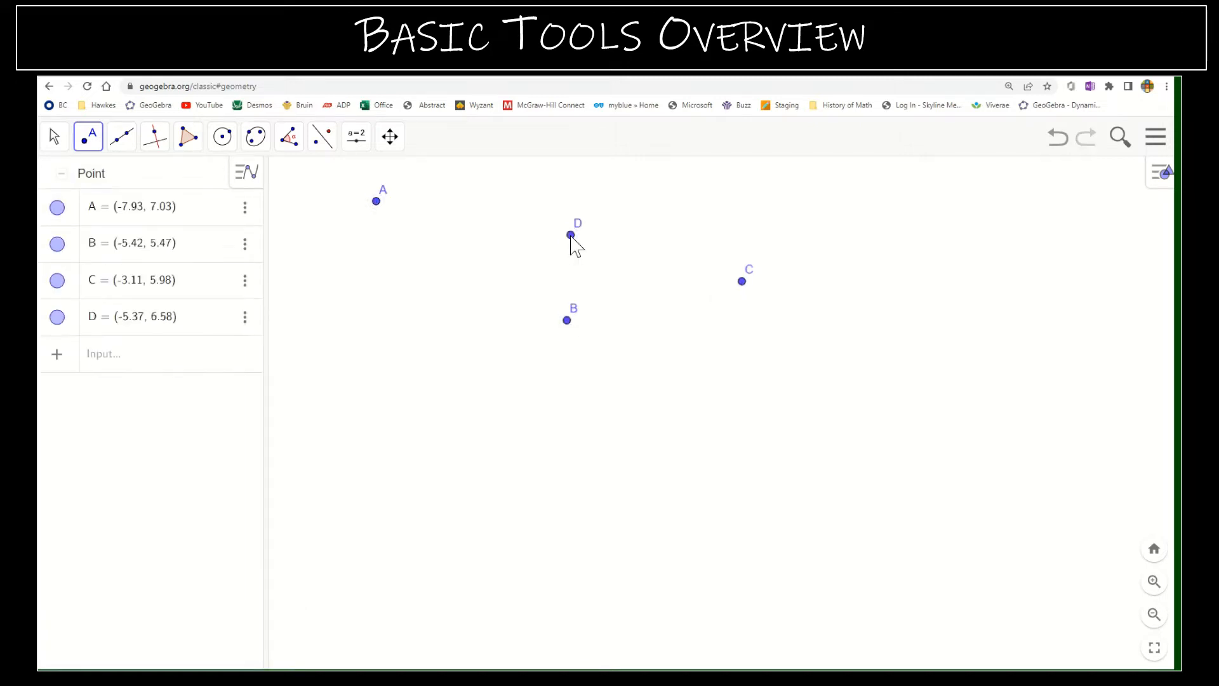
pyautogui.click(87, 140)
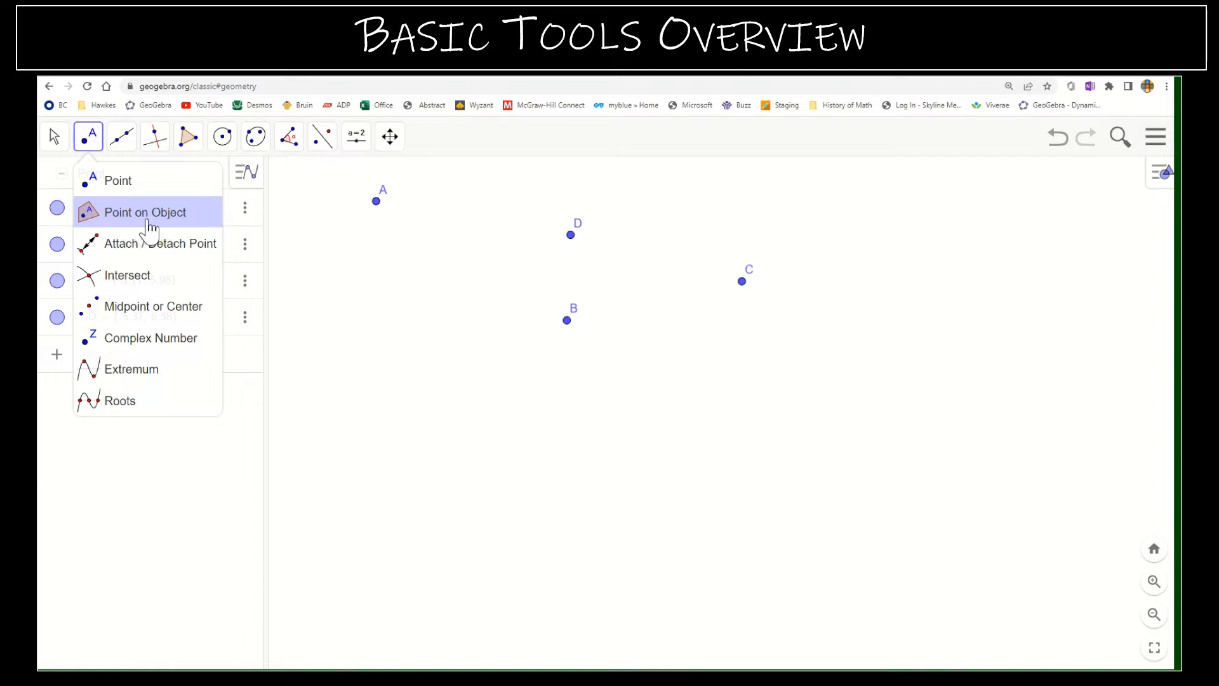
pyautogui.click(152, 179)
# - Draw a segment below the free points from about (-7.5, 5.5) to about (-4.5, 4.2)
pyautogui.click(121, 136)
pyautogui.click(123, 141)
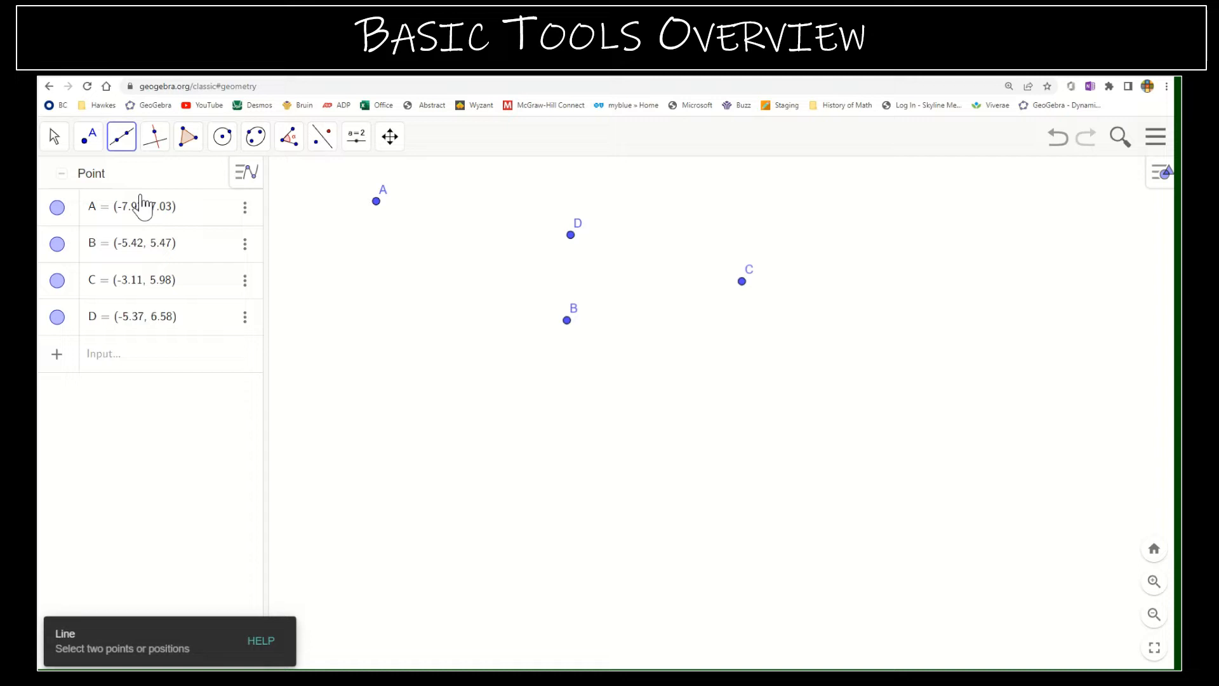
pyautogui.click(126, 144)
pyautogui.click(155, 211)
pyautogui.click(411, 321)
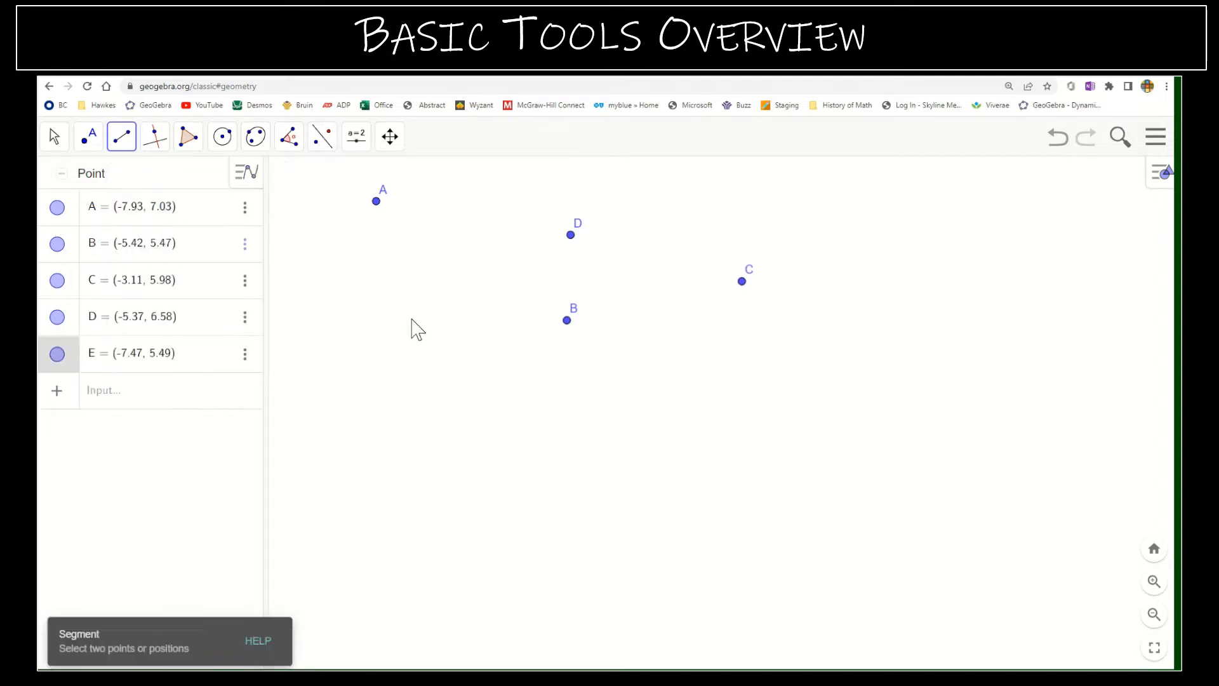
pyautogui.click(634, 414)
# - Attach a point to segment EF with Point on Object and slide it along the segment to about (-6.35, 5.01)
pyautogui.click(92, 145)
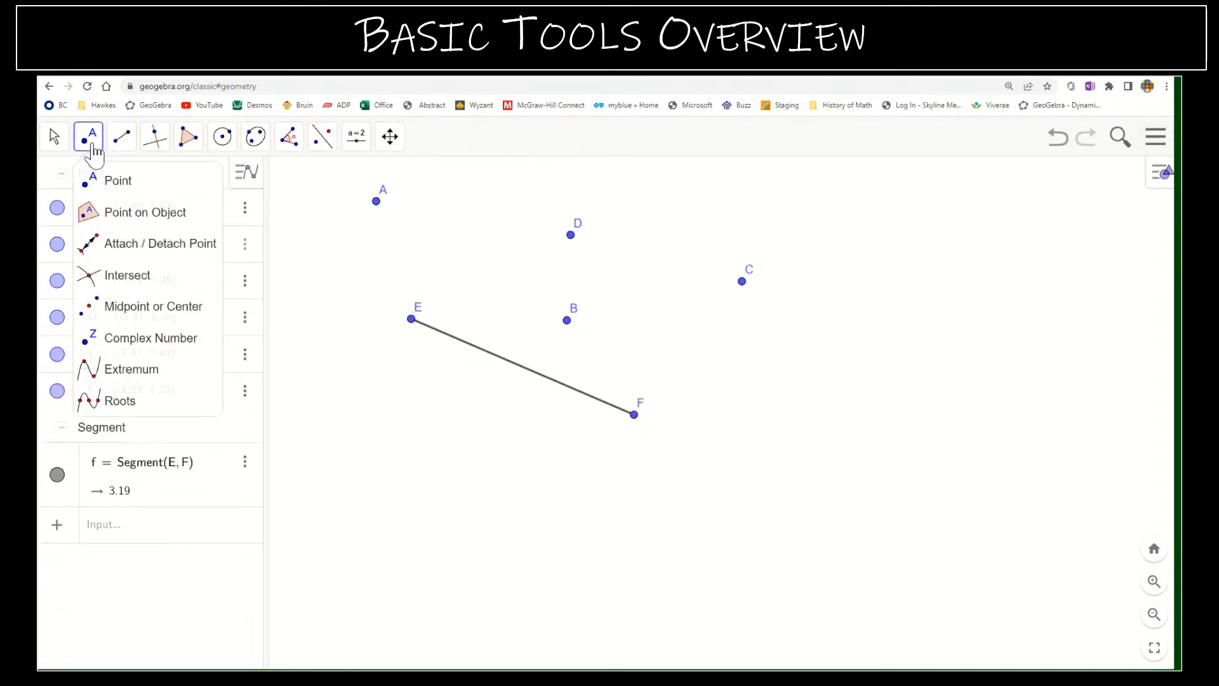
pyautogui.click(145, 213)
pyautogui.click(450, 336)
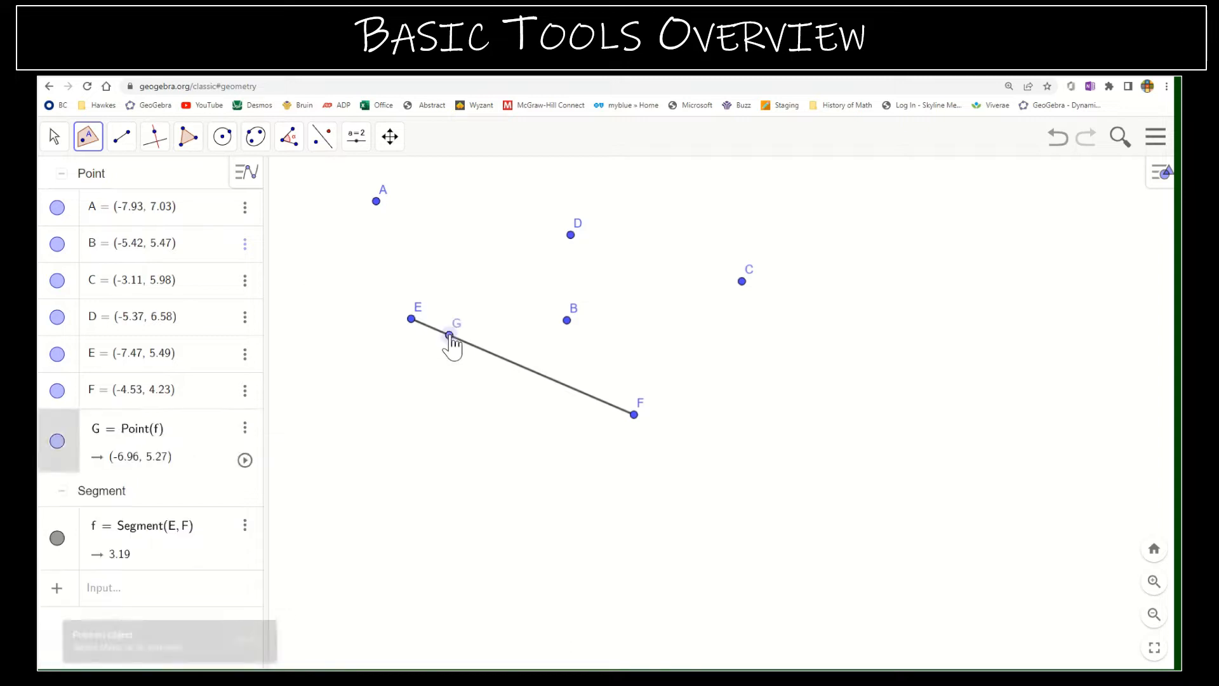
pyautogui.click(54, 136)
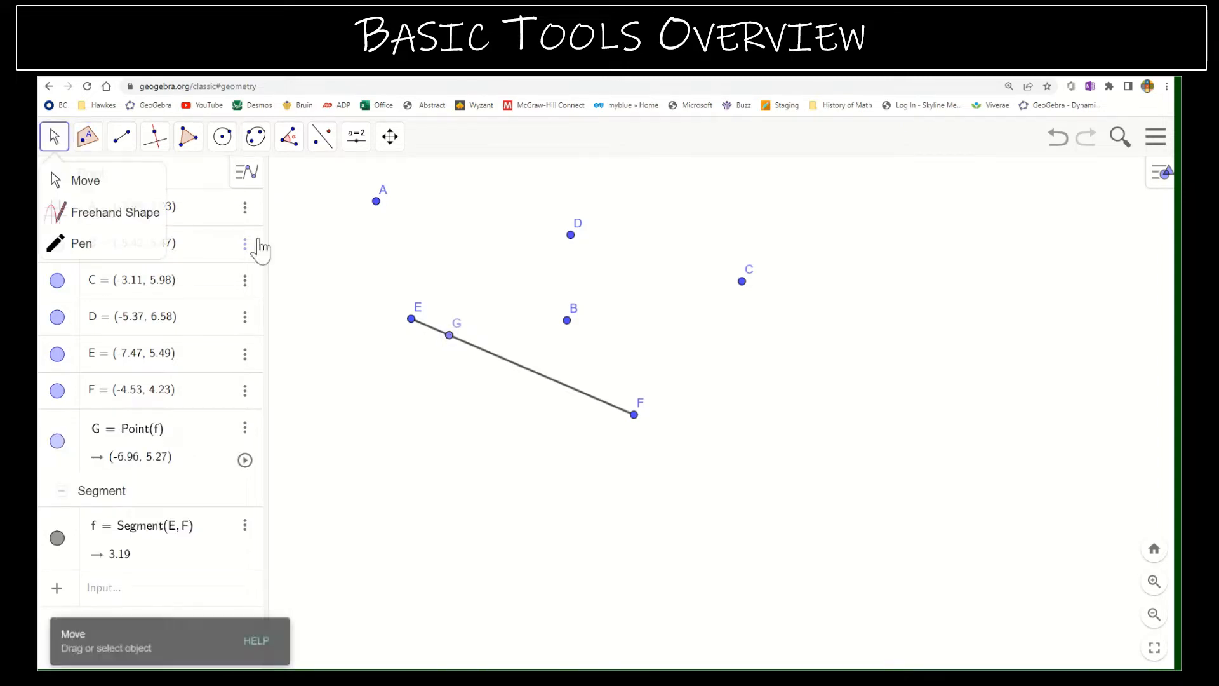
pyautogui.moveTo(449, 336); pyautogui.dragTo(497, 362)
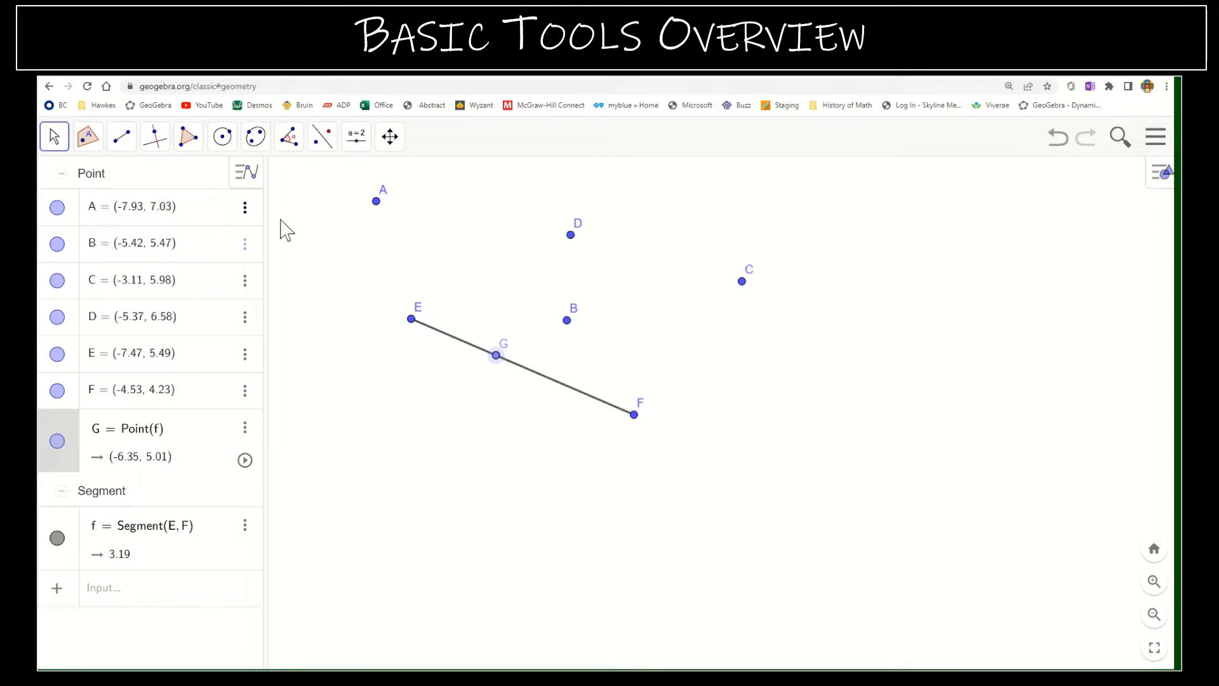
# - Detach point G from segment EF with Attach / Detach Point, freeing it at about (-6.15, 5.2)
pyautogui.click(94, 144)
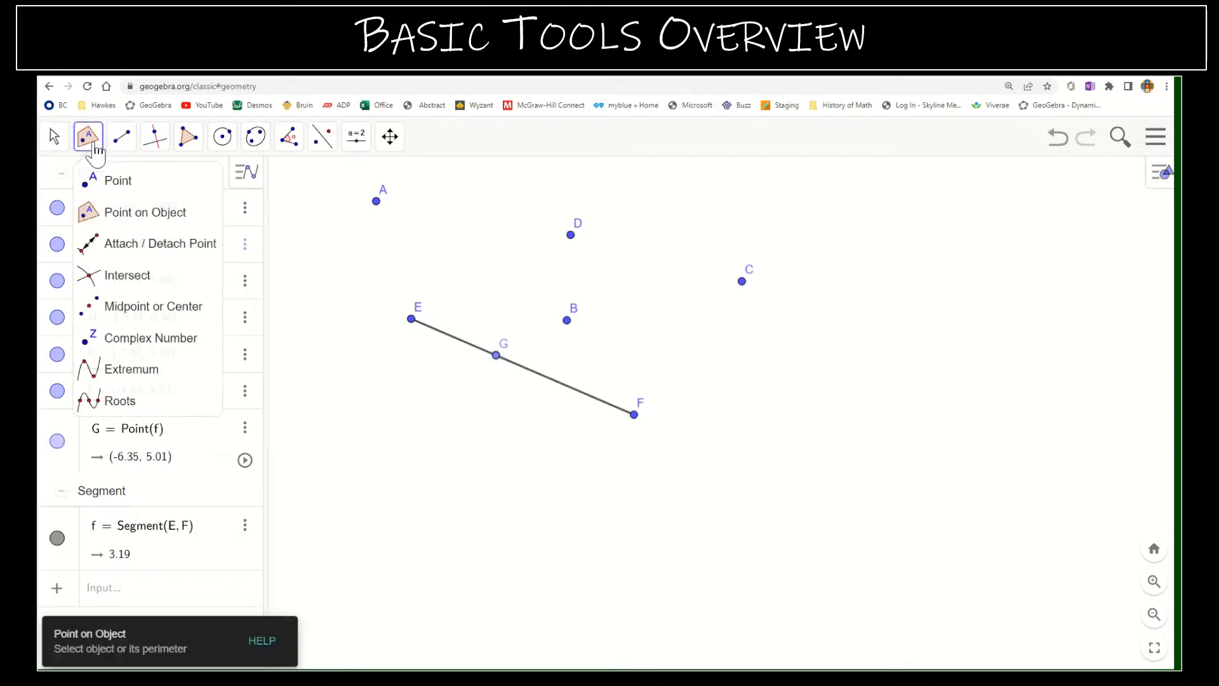
pyautogui.click(178, 254)
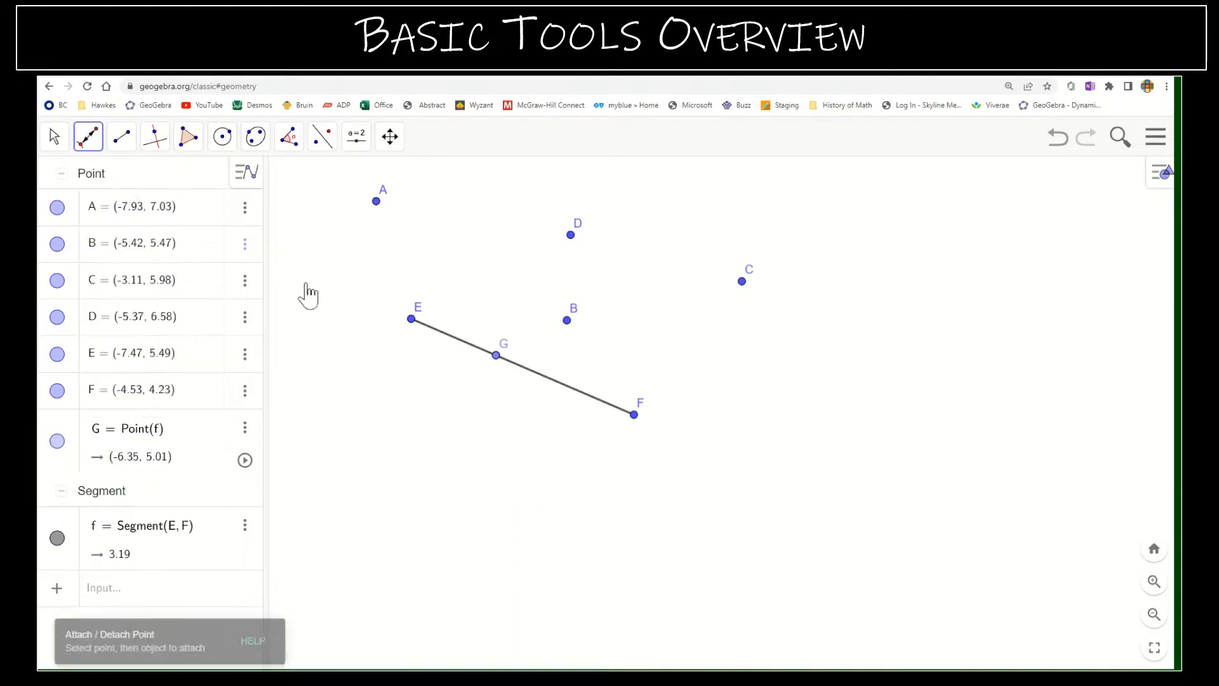
pyautogui.click(496, 356)
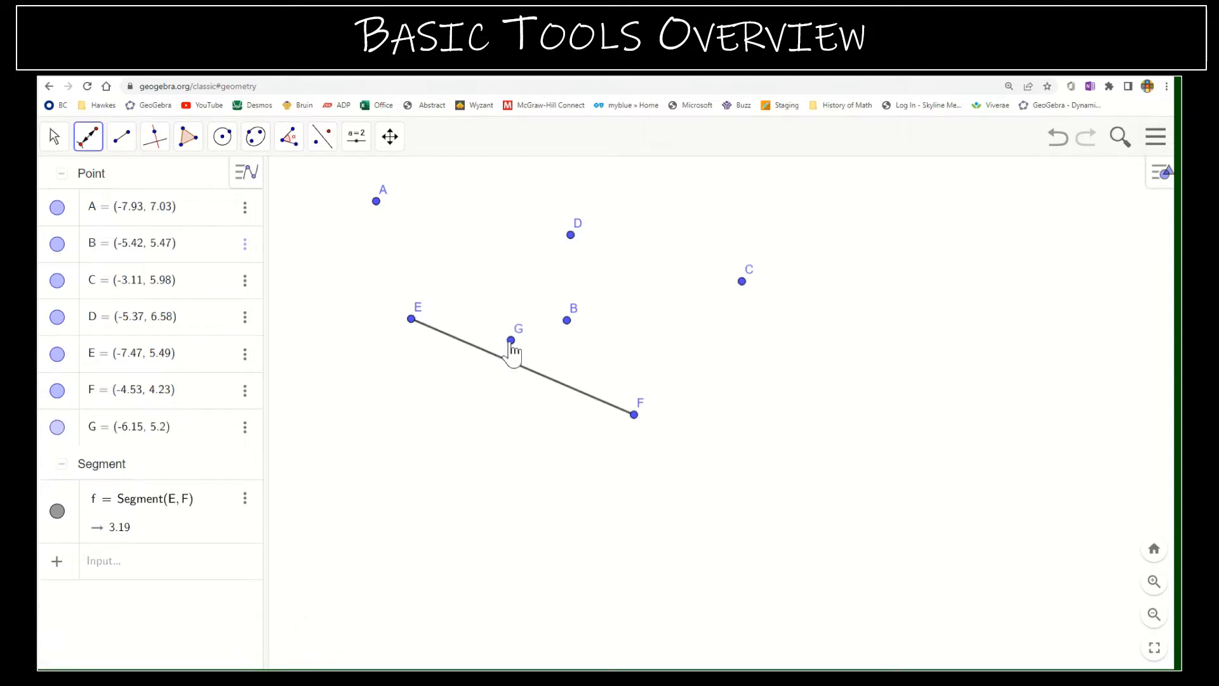
# - Construct the midpoint of EF twice with Midpoint or Center, once from the segment and once from endpoints E and F
pyautogui.click(89, 136)
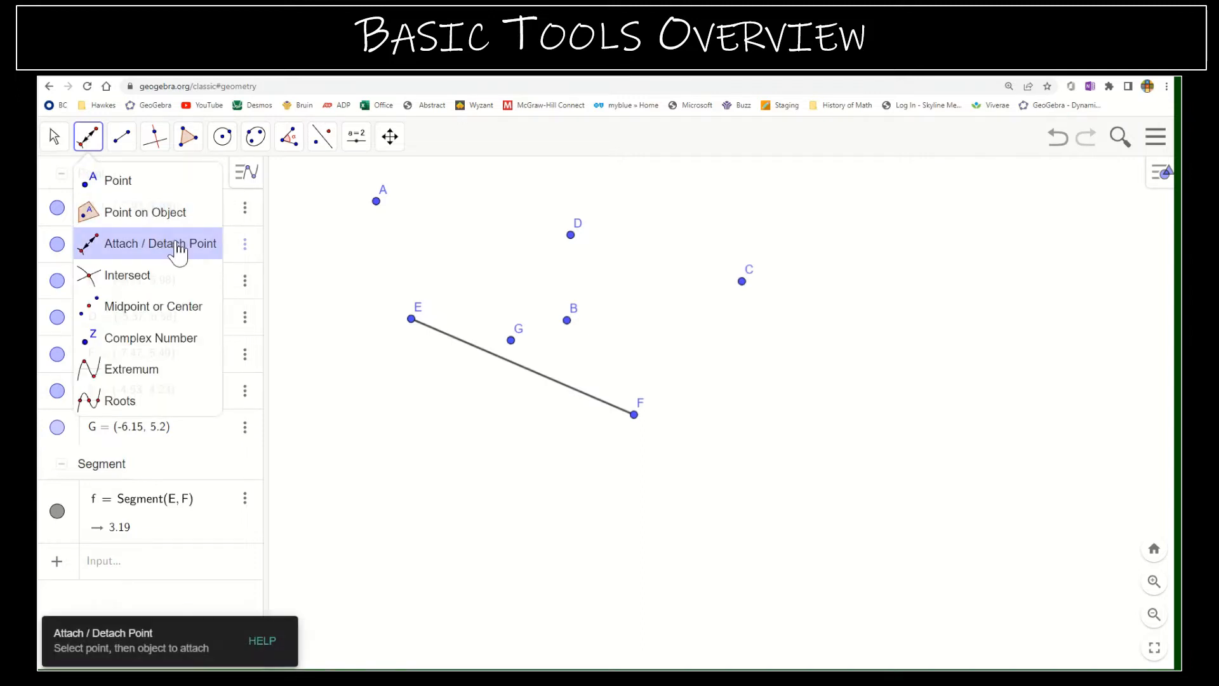
pyautogui.click(197, 311)
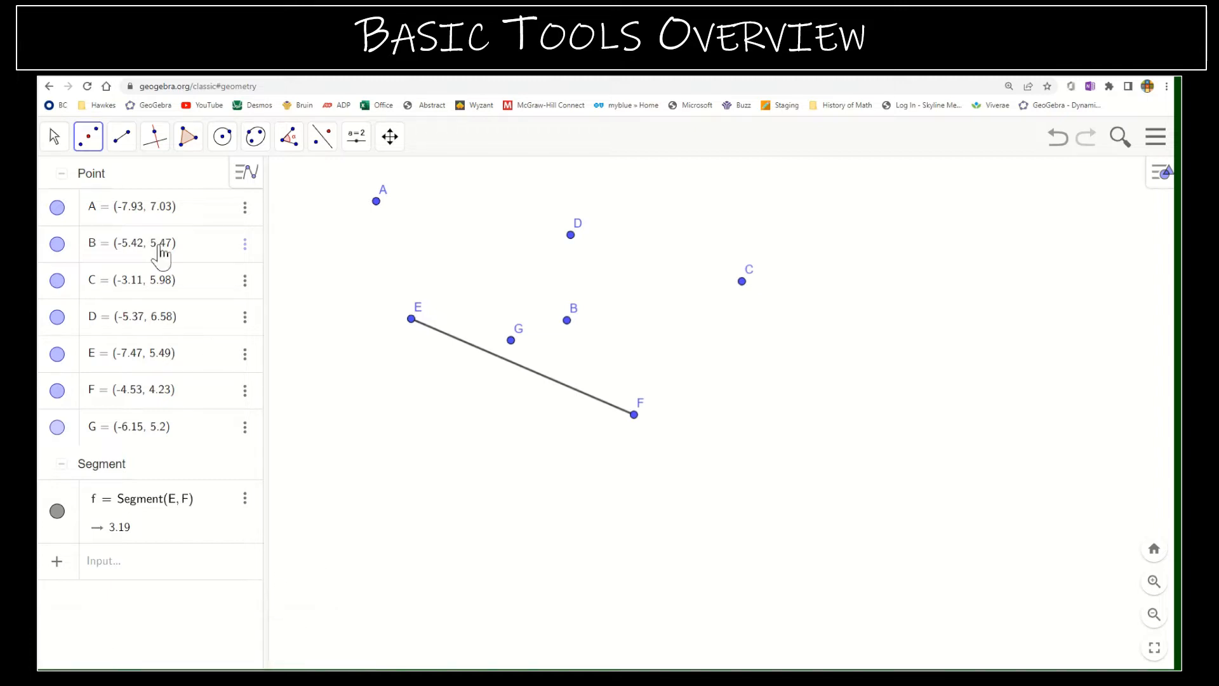
pyautogui.click(102, 152)
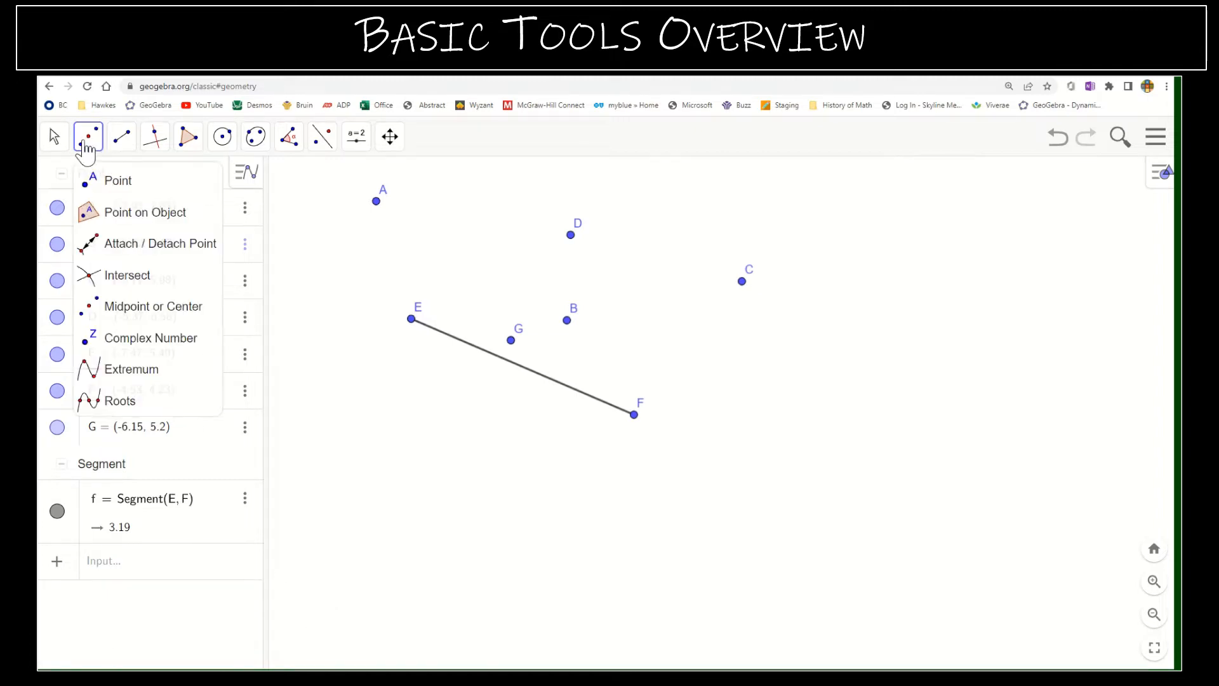
pyautogui.click(153, 307)
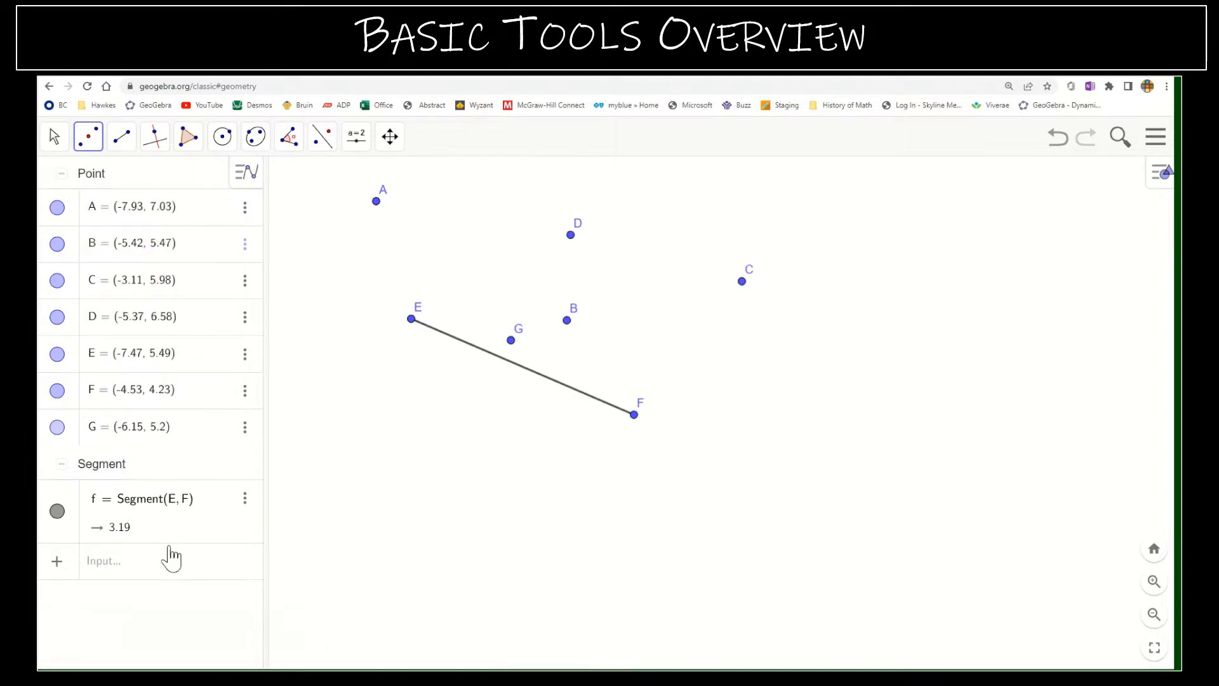
pyautogui.click(462, 338)
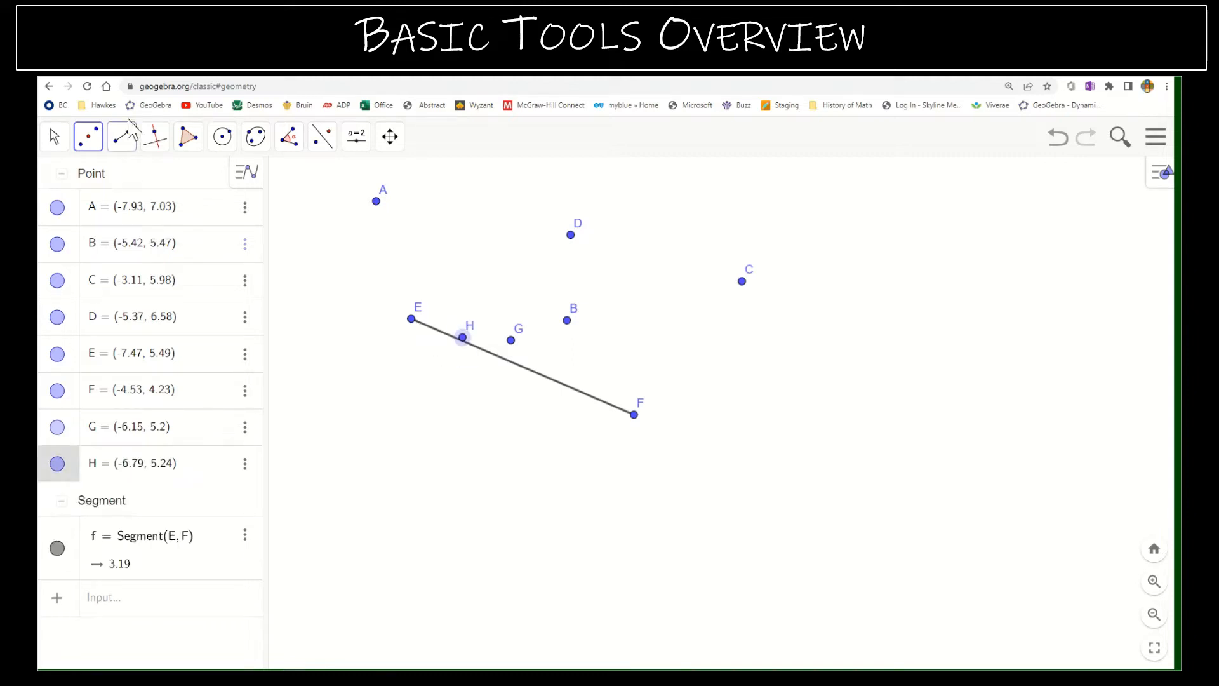
pyautogui.click(1058, 137)
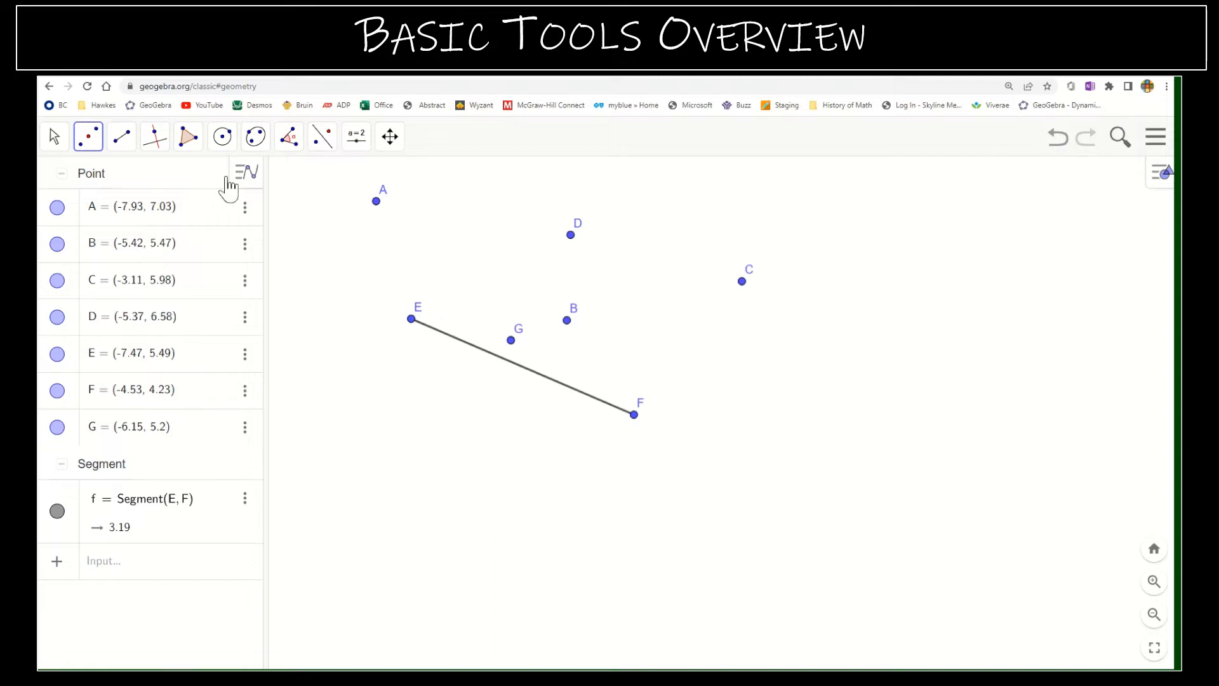
pyautogui.click(505, 359)
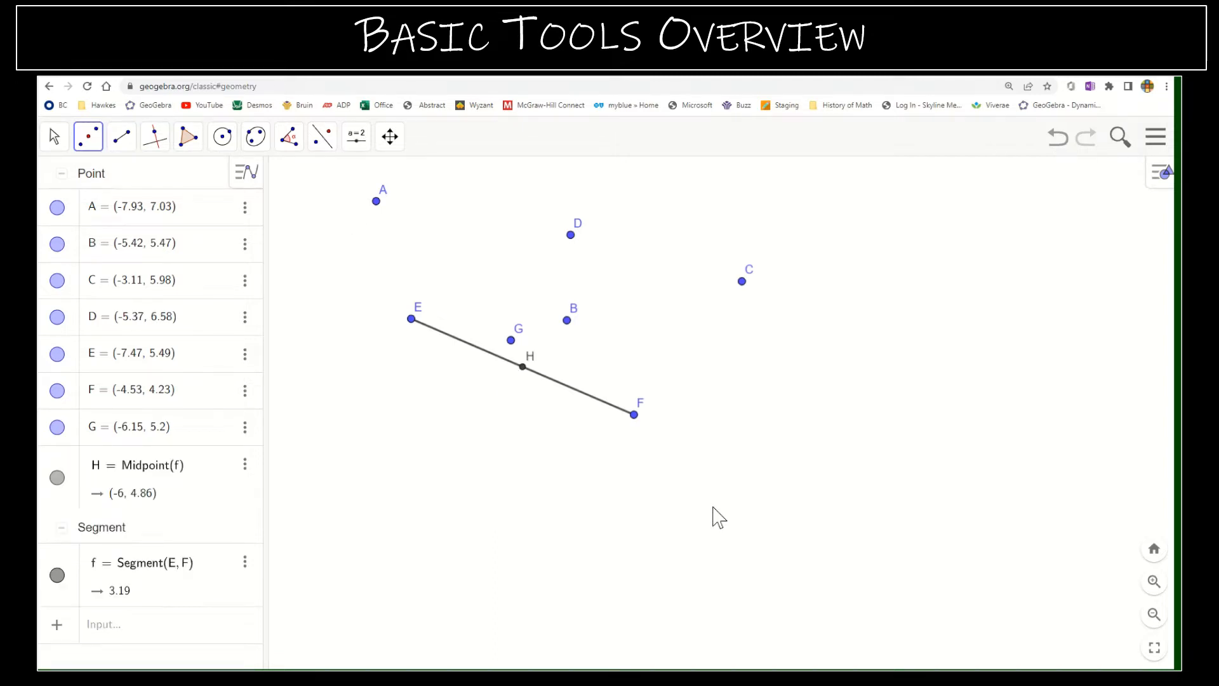
pyautogui.click(411, 319)
pyautogui.click(635, 416)
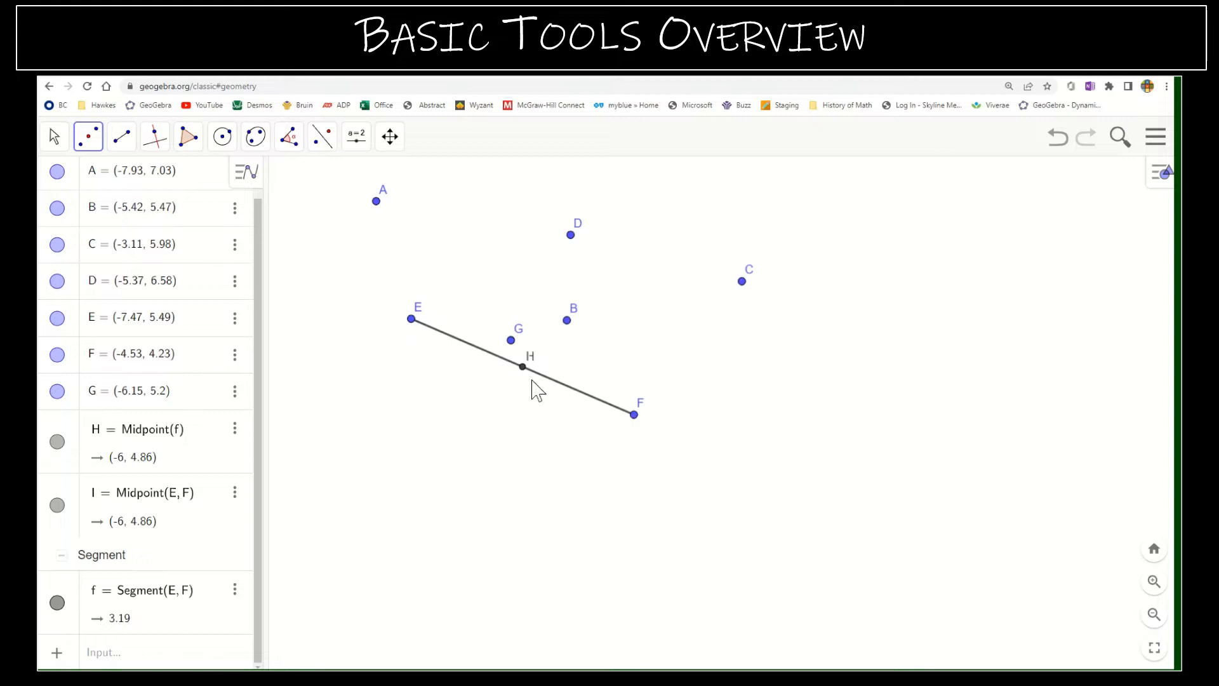
# - Separate the overlapping midpoint labels by moving H below the segment, and move endpoint F to about (-2.25, 3.76)
pyautogui.click(58, 136)
pyautogui.moveTo(530, 359); pyautogui.dragTo(516, 395)
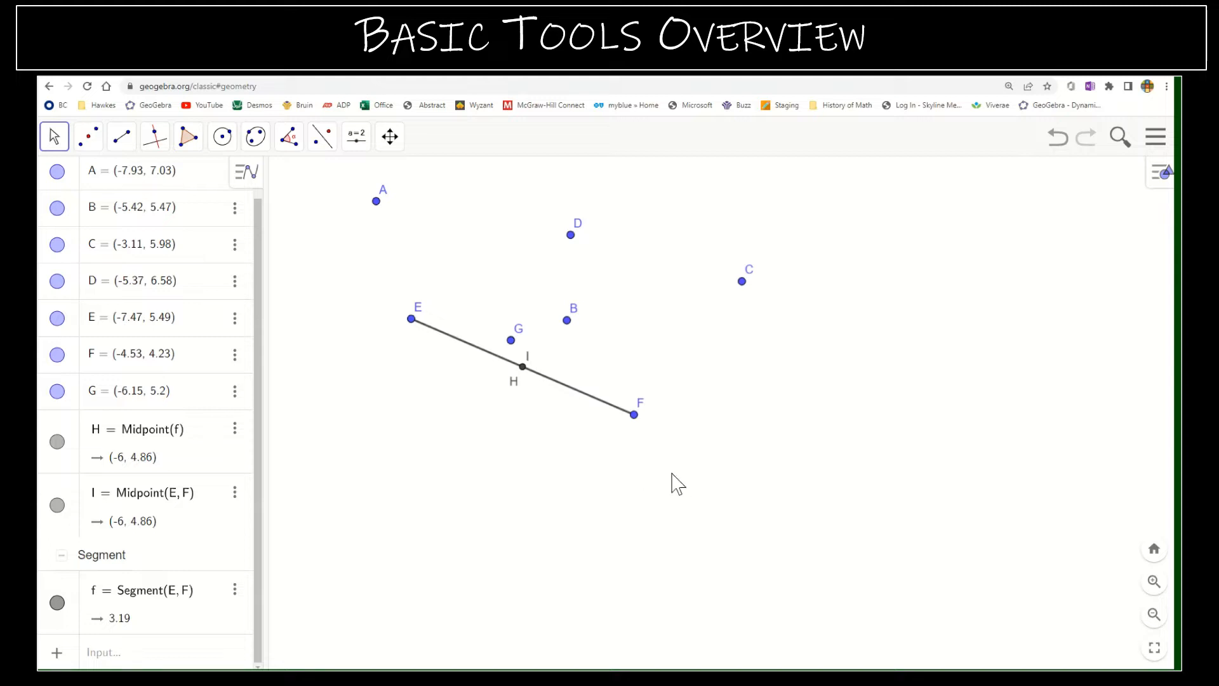
pyautogui.moveTo(634, 415); pyautogui.dragTo(886, 459)
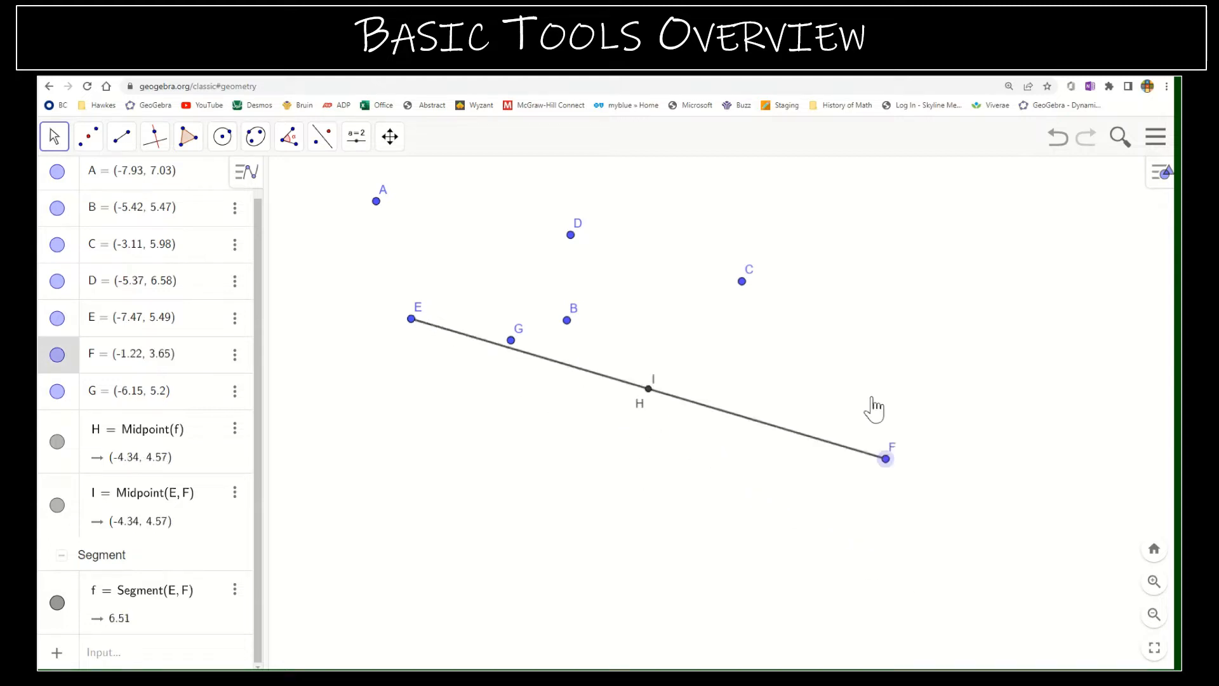
pyautogui.moveTo(874, 410); pyautogui.dragTo(810, 462)
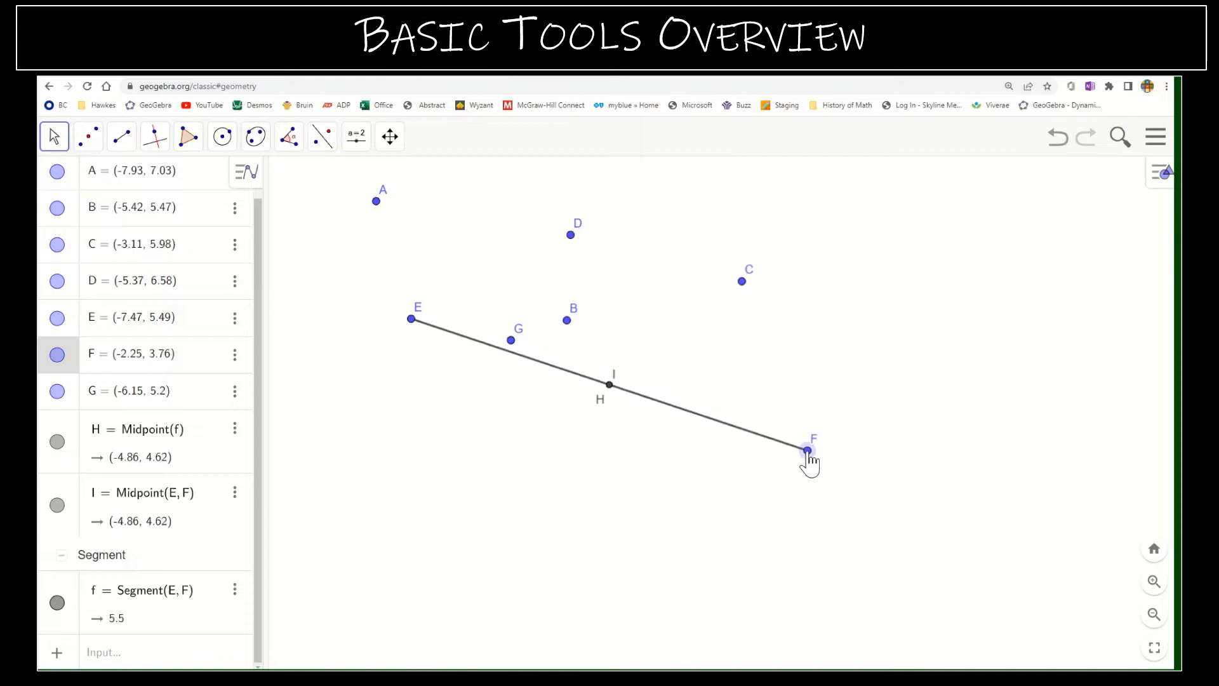
# - Draw a line with the Line tool through the midpoint of EF and a new point at about (-6.72, 2.48)
pyautogui.click(120, 138)
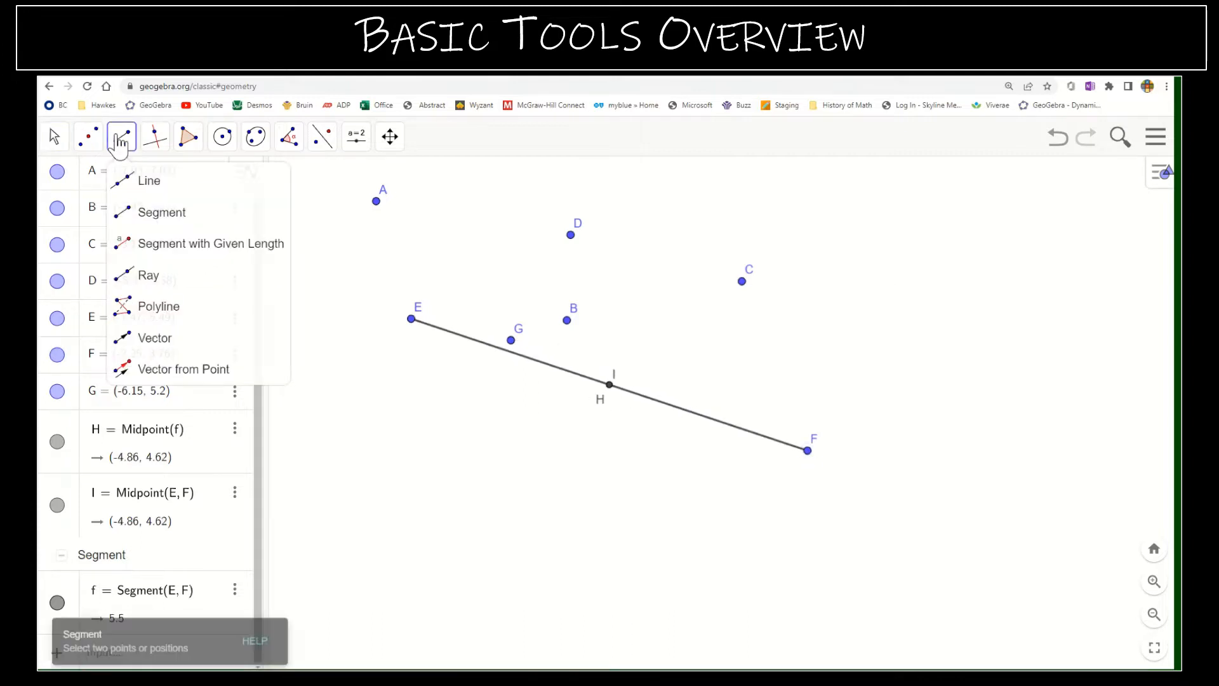
pyautogui.click(133, 184)
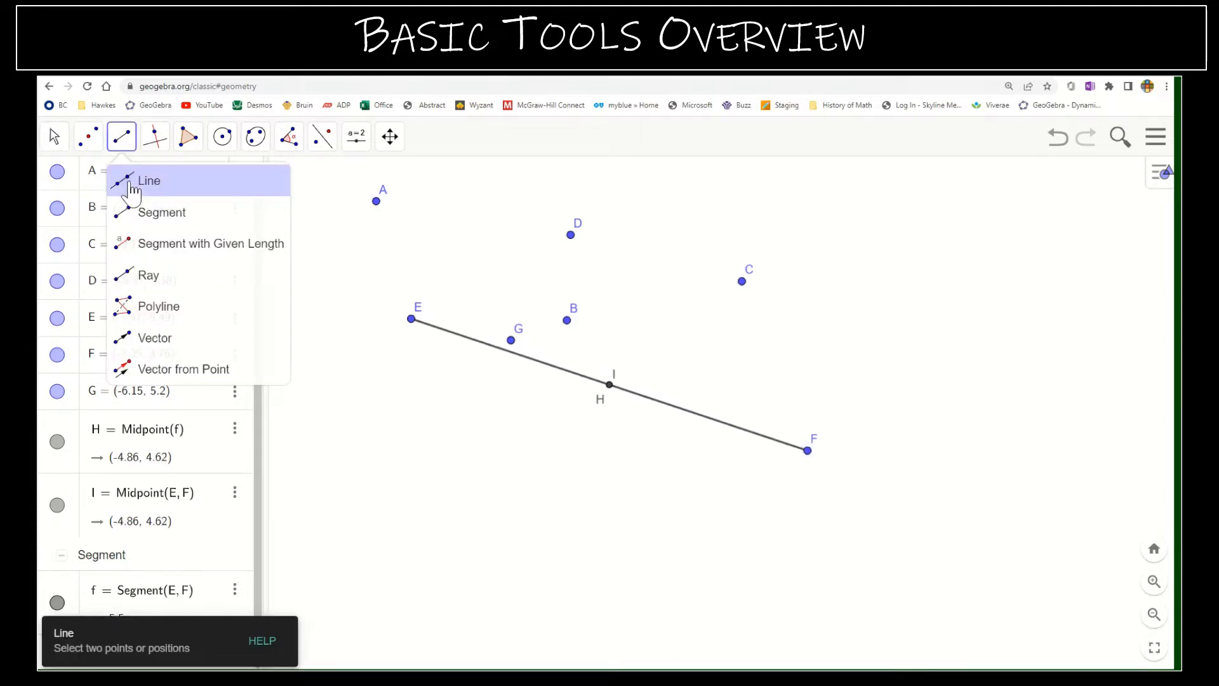
pyautogui.click(155, 220)
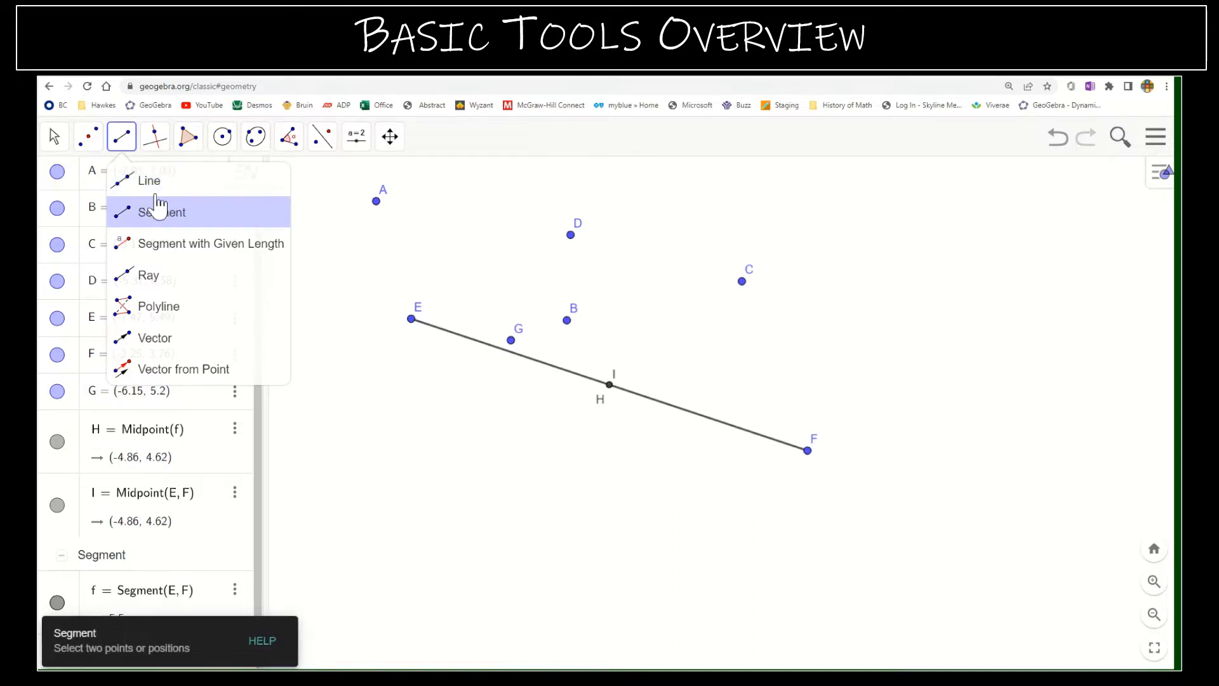
pyautogui.click(164, 185)
pyautogui.click(173, 219)
pyautogui.click(171, 185)
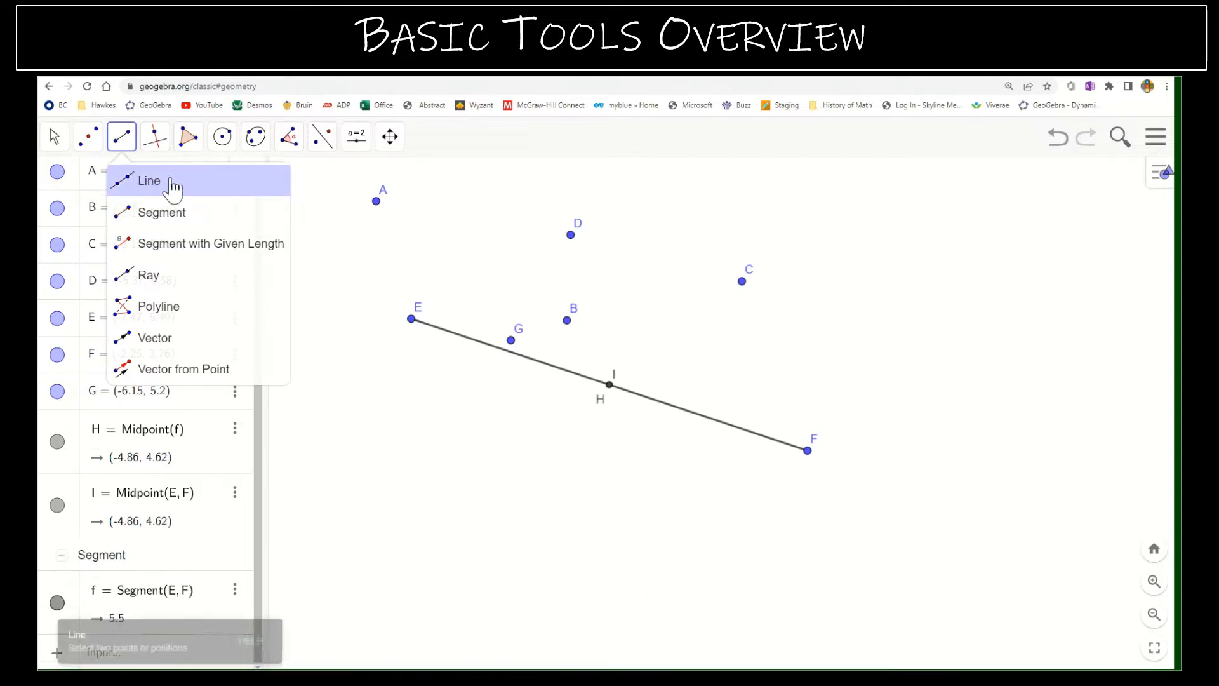
pyautogui.click(180, 220)
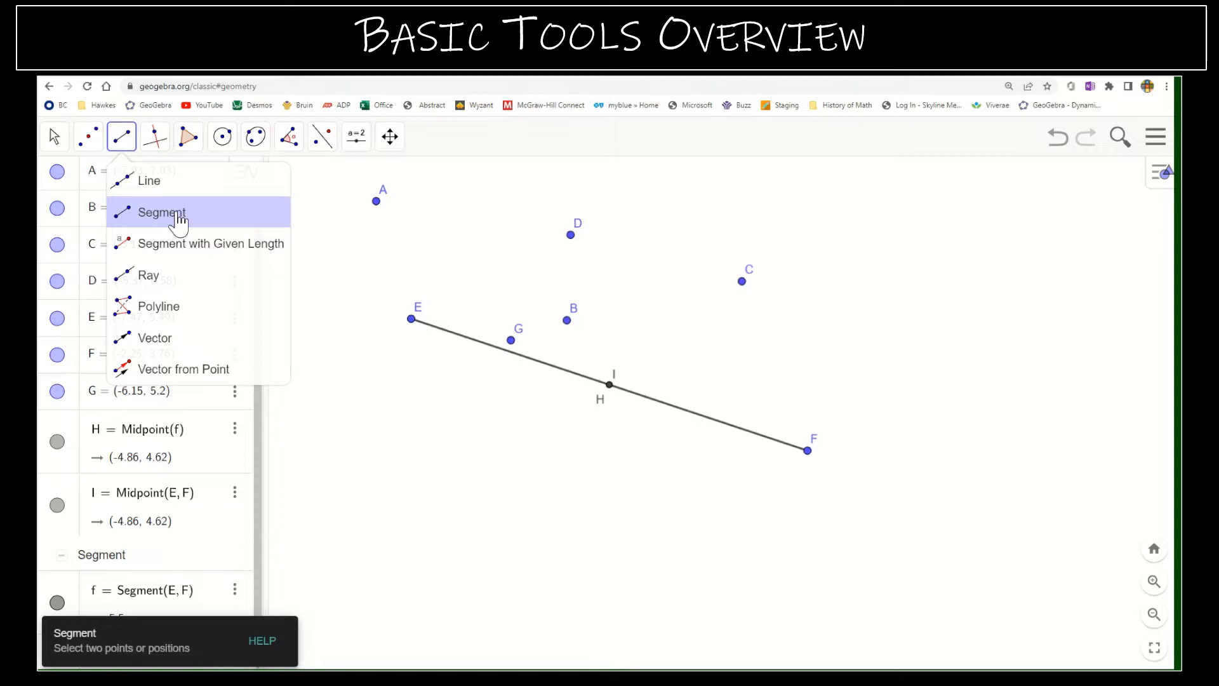
pyautogui.click(157, 190)
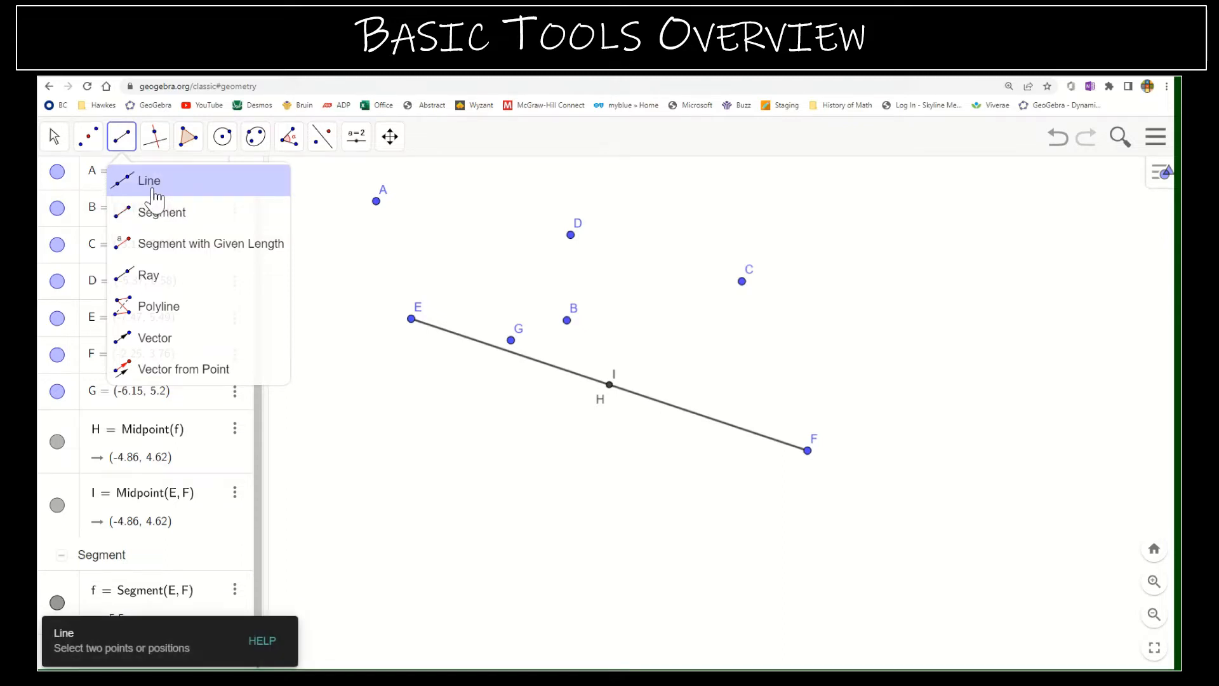
pyautogui.click(156, 190)
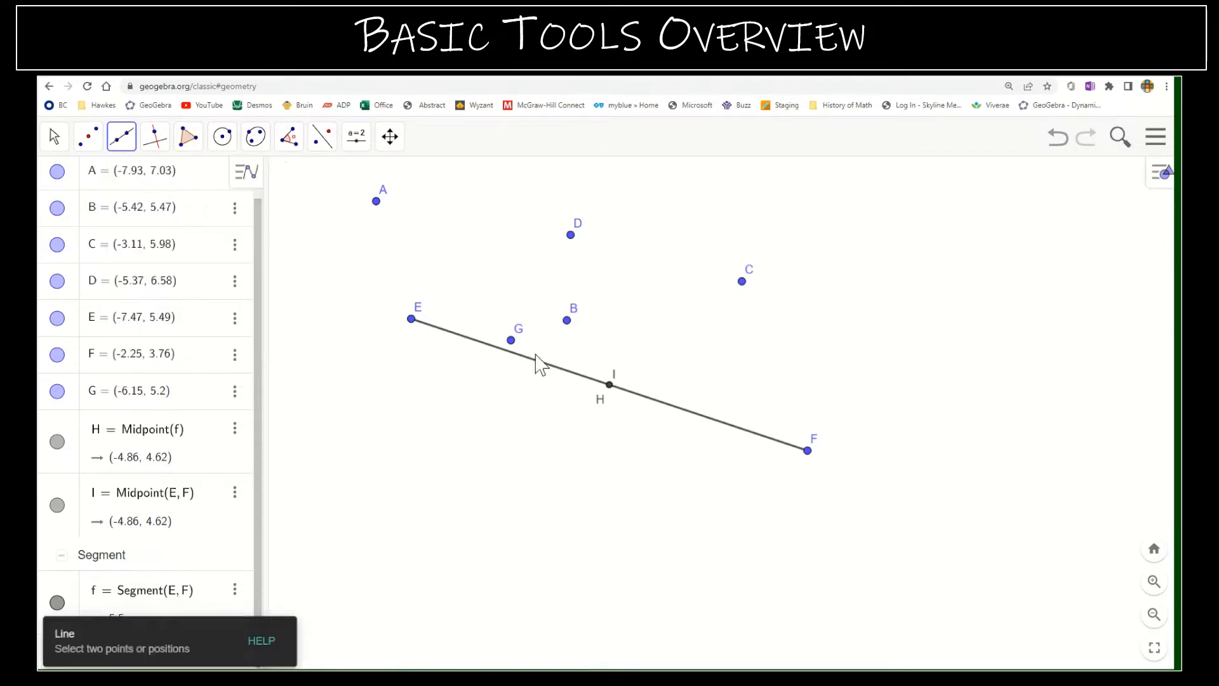
pyautogui.click(611, 385)
pyautogui.click(468, 547)
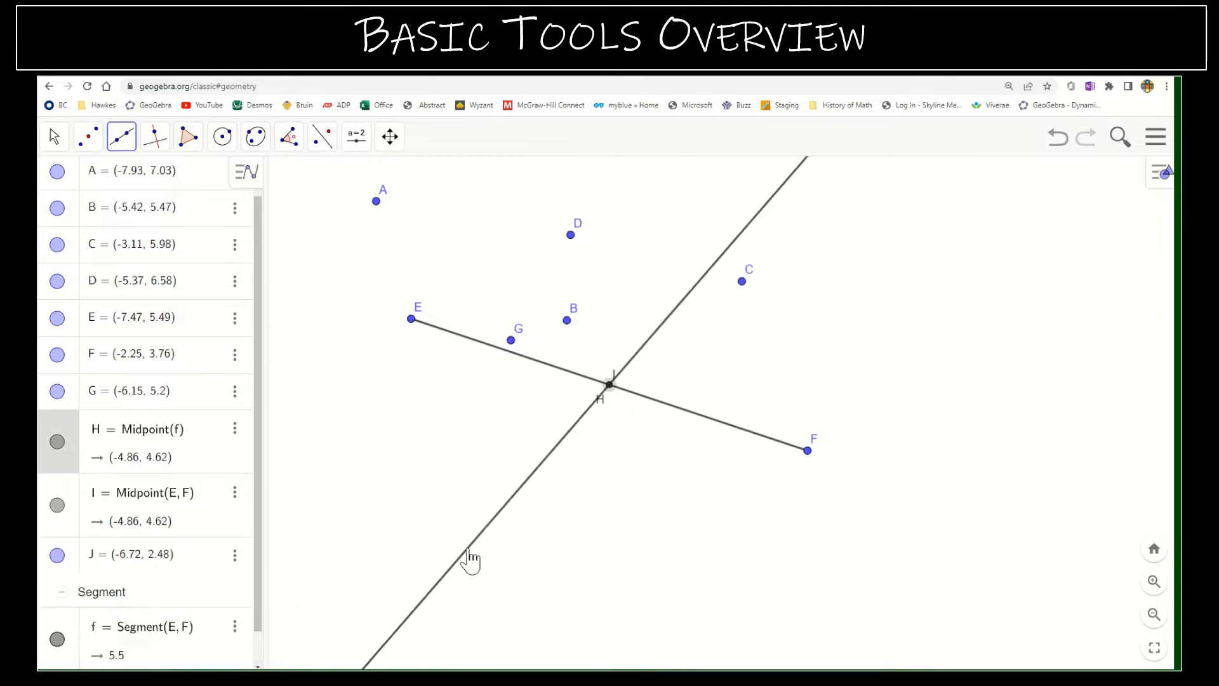
# - Draw a segment on top of the line from point J to midpoint H
pyautogui.click(123, 135)
pyautogui.click(127, 211)
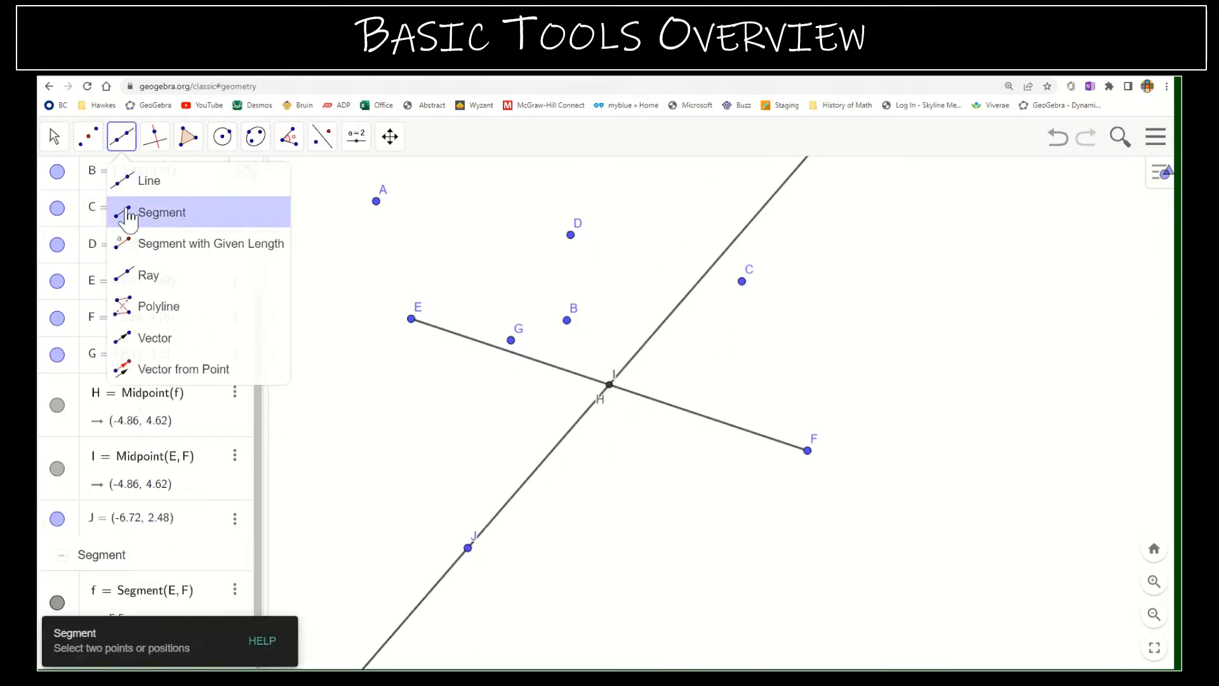
pyautogui.click(468, 549)
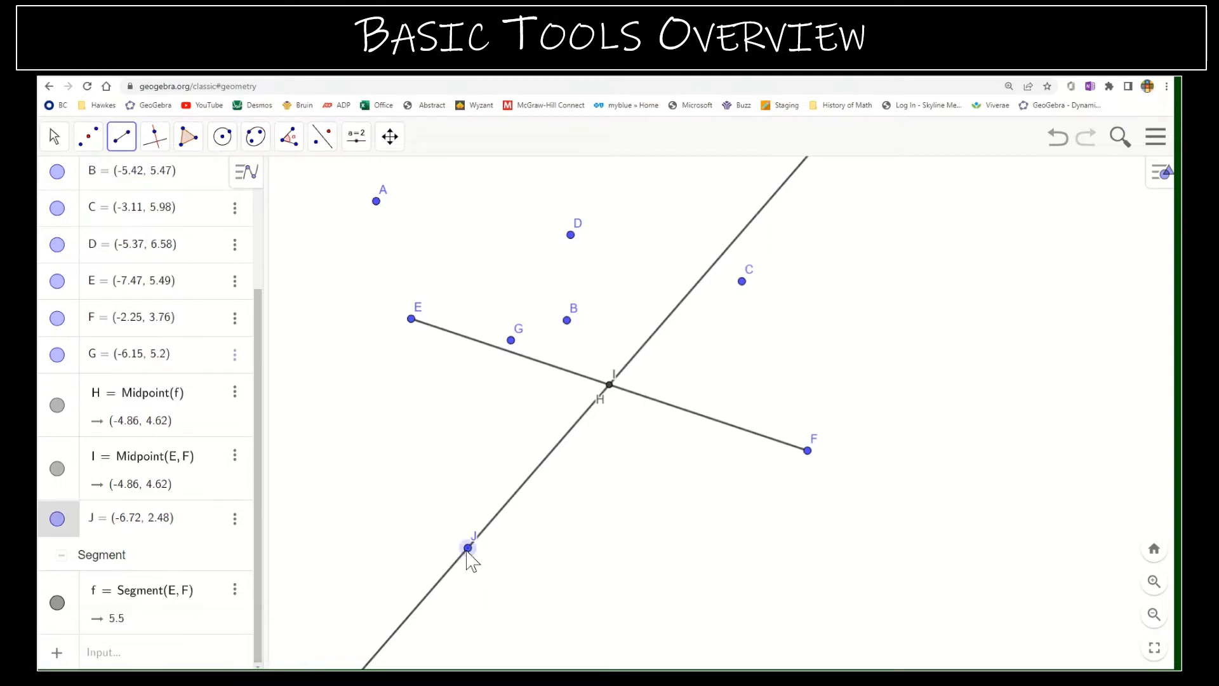
pyautogui.click(609, 384)
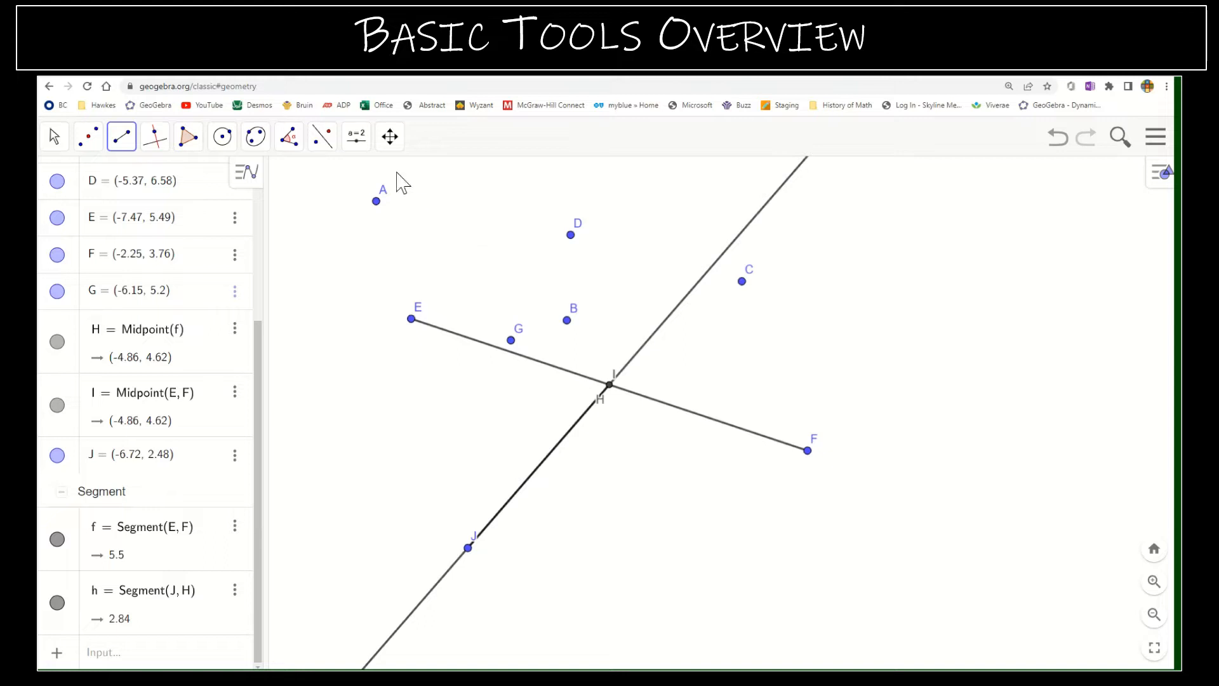
# - Hide the line through H and J with Show / Hide Object, and move point J to about (-7.8, 3.79)
pyautogui.click(363, 143)
pyautogui.moveTo(390, 140)
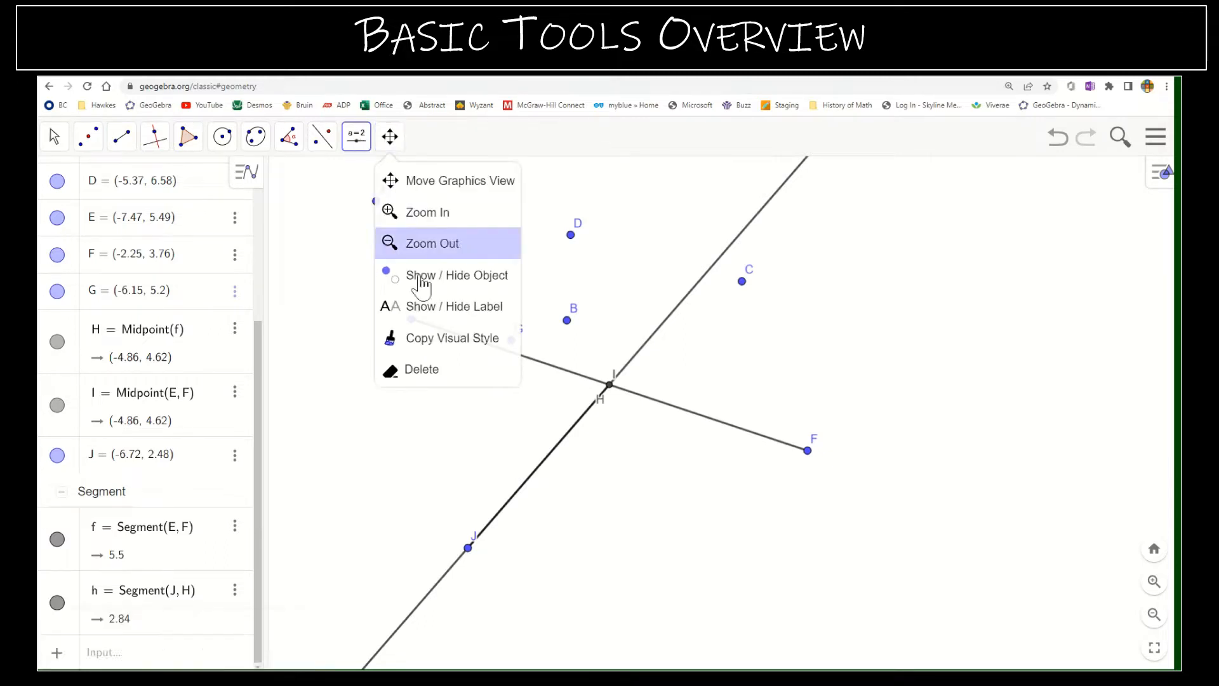
pyautogui.click(449, 287)
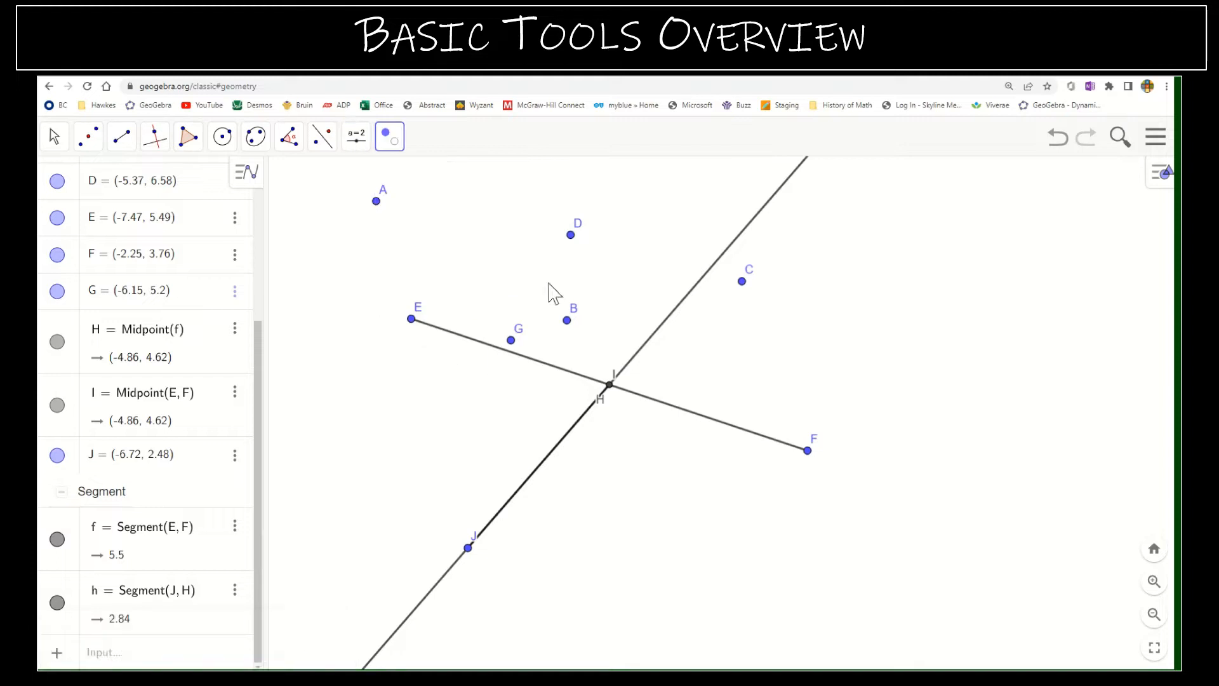
pyautogui.click(736, 246)
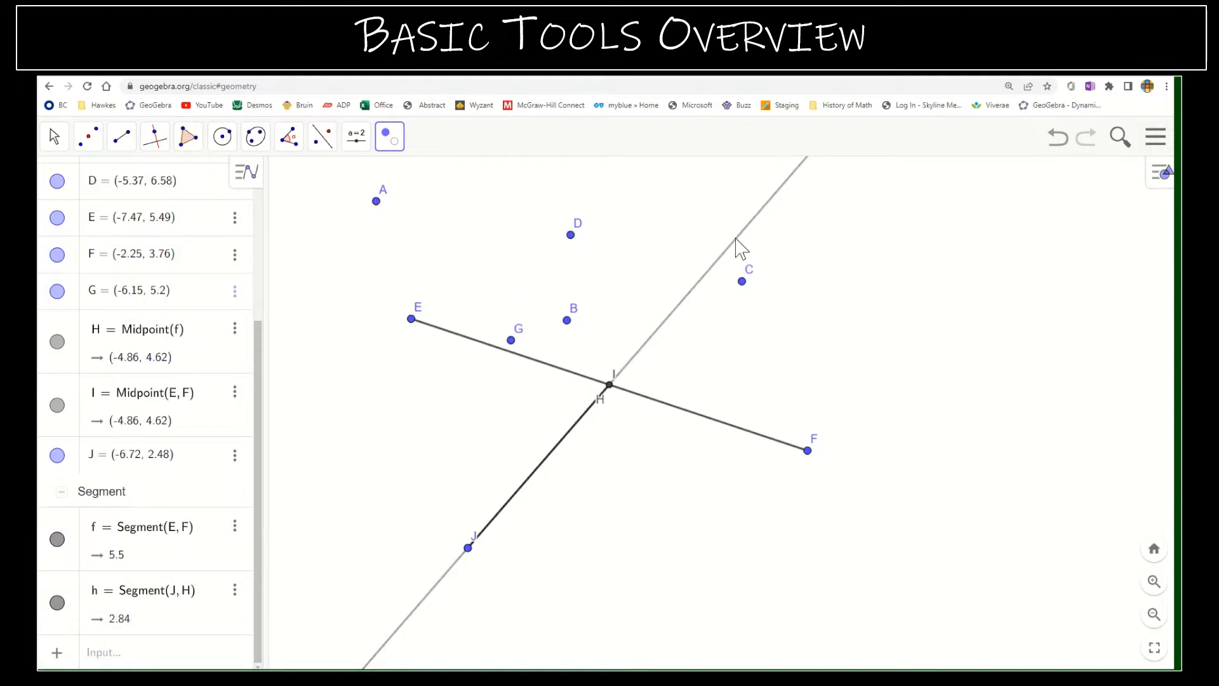
pyautogui.click(452, 566)
pyautogui.click(452, 566)
pyautogui.click(55, 141)
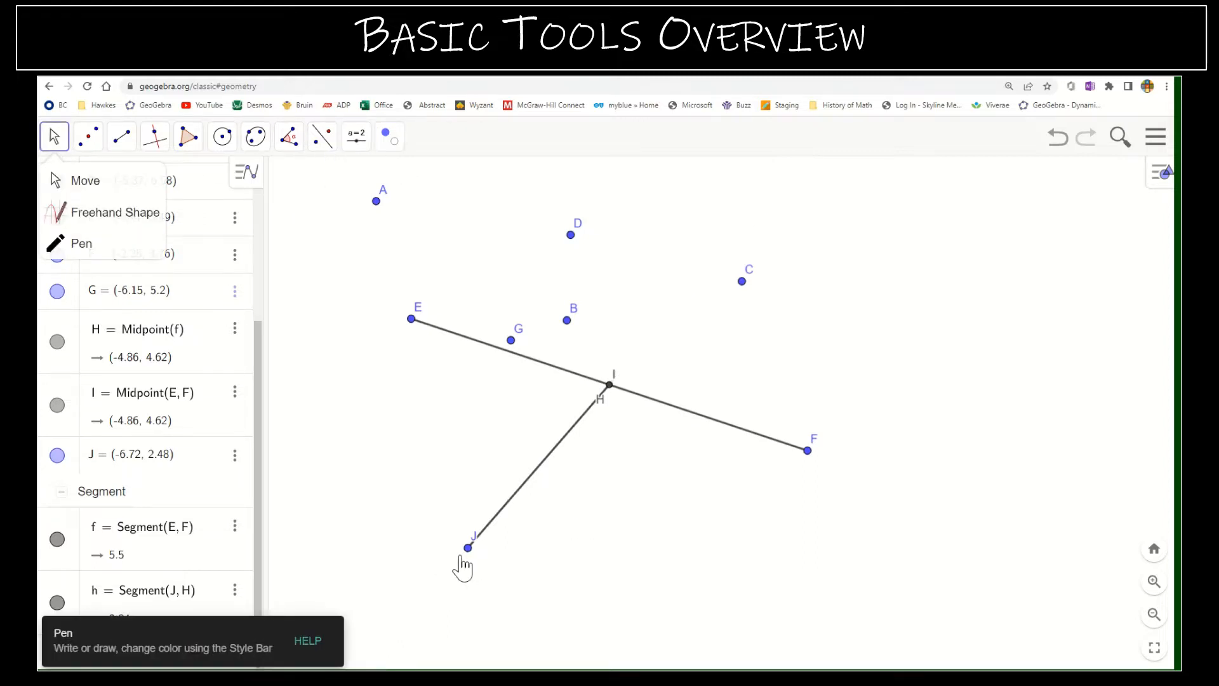
pyautogui.moveTo(468, 550); pyautogui.dragTo(387, 458)
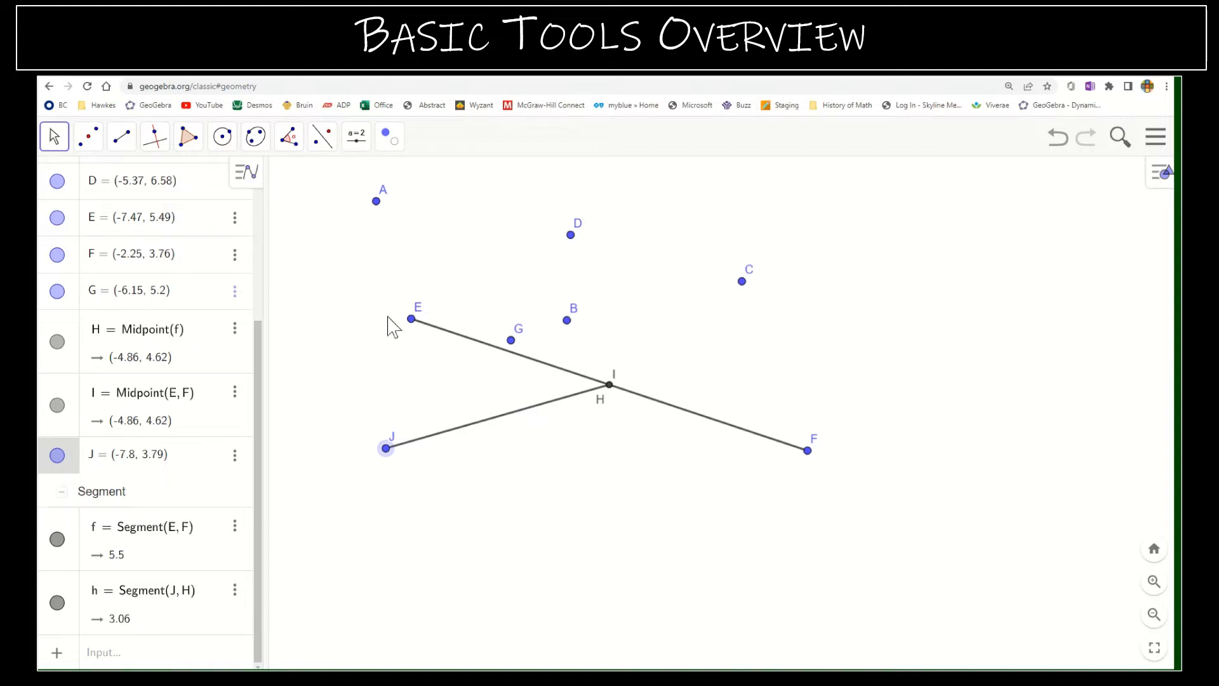
# - Construct a perpendicular line to segment EF through point C
pyautogui.click(122, 138)
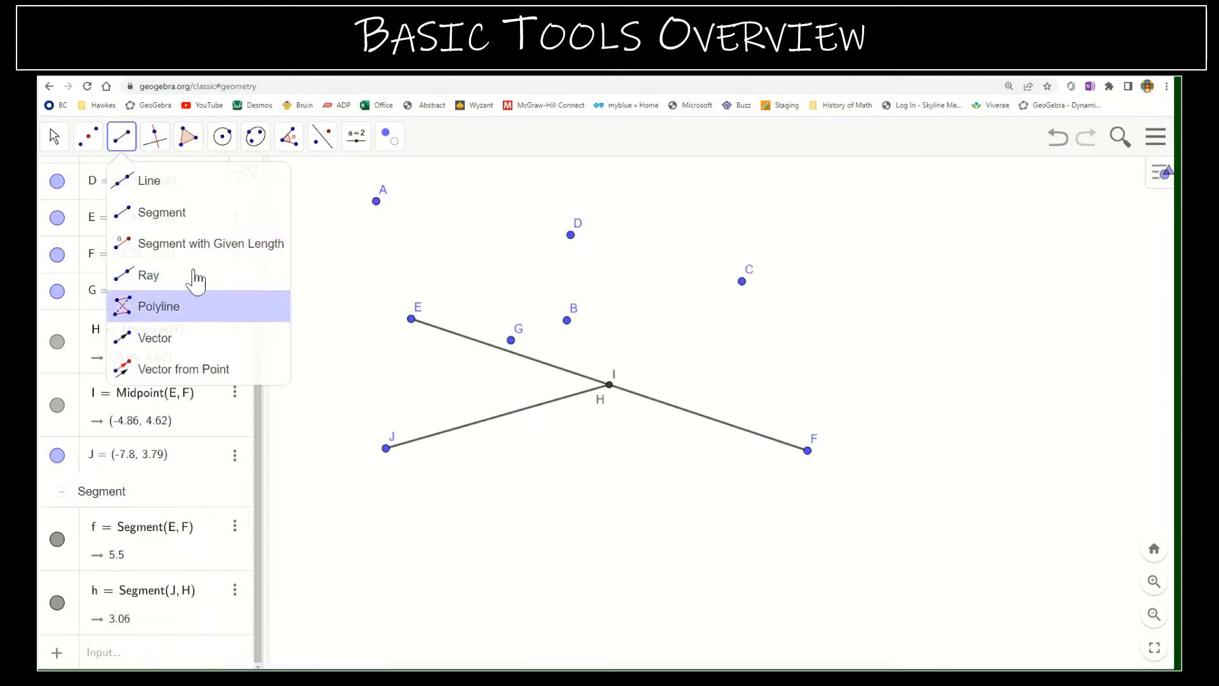
pyautogui.moveTo(164, 137)
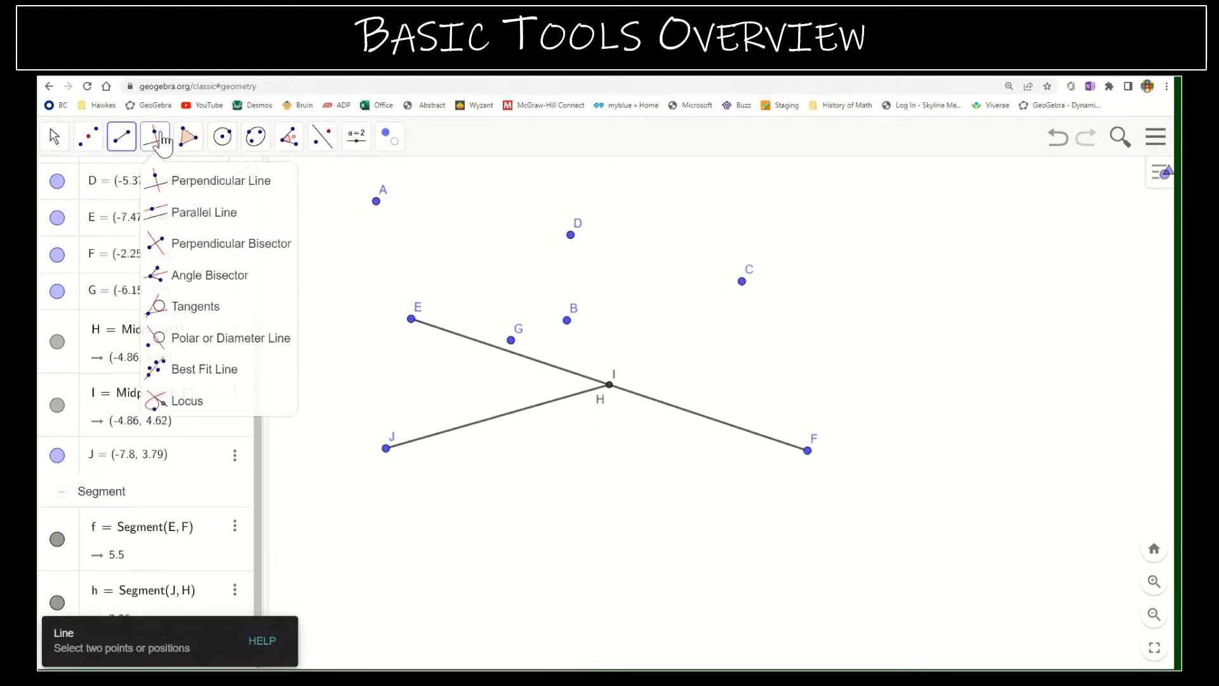
pyautogui.click(190, 196)
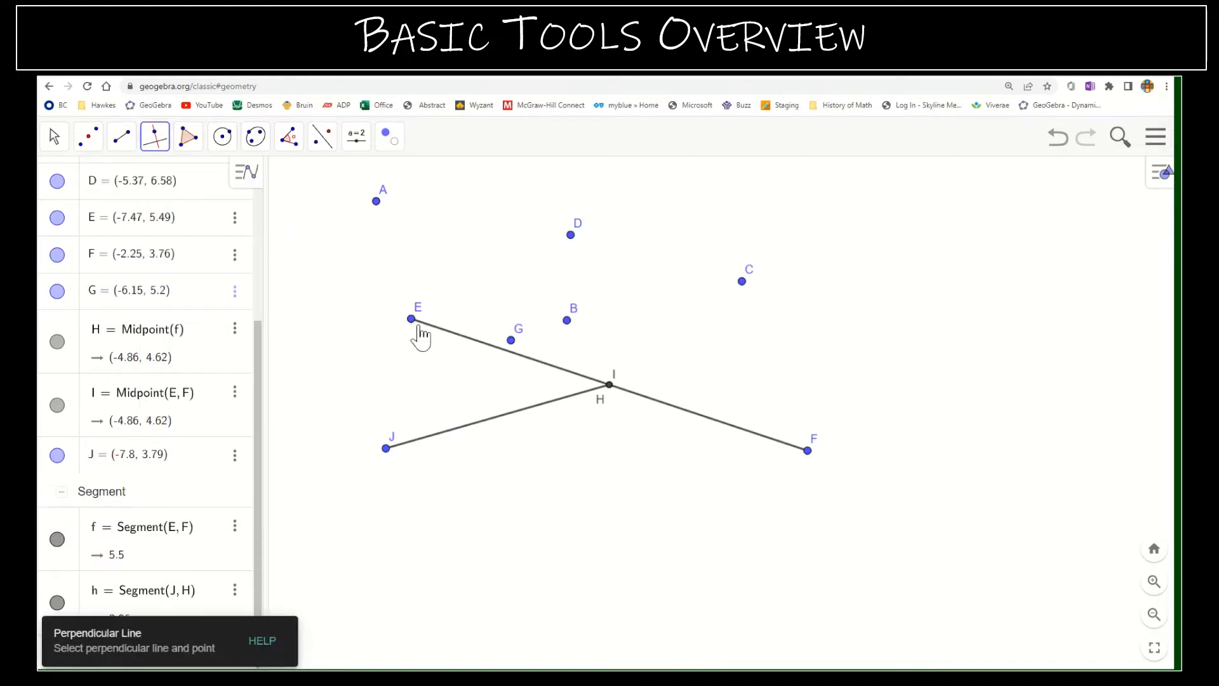
pyautogui.click(481, 349)
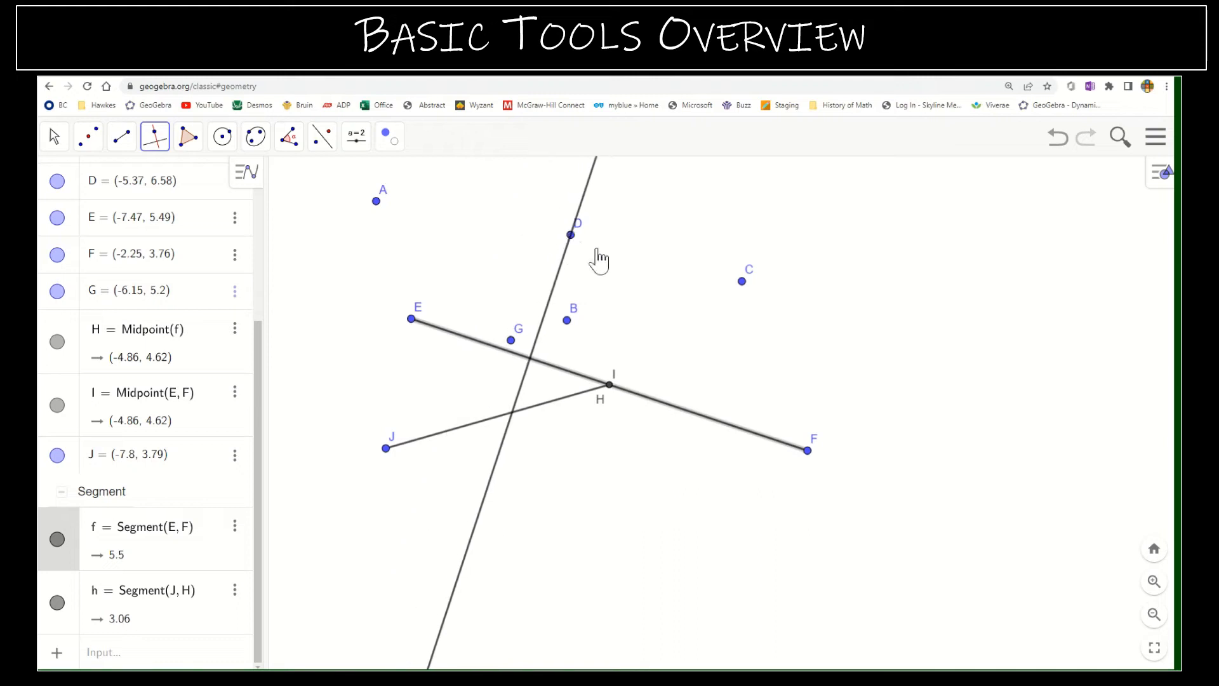
pyautogui.click(742, 281)
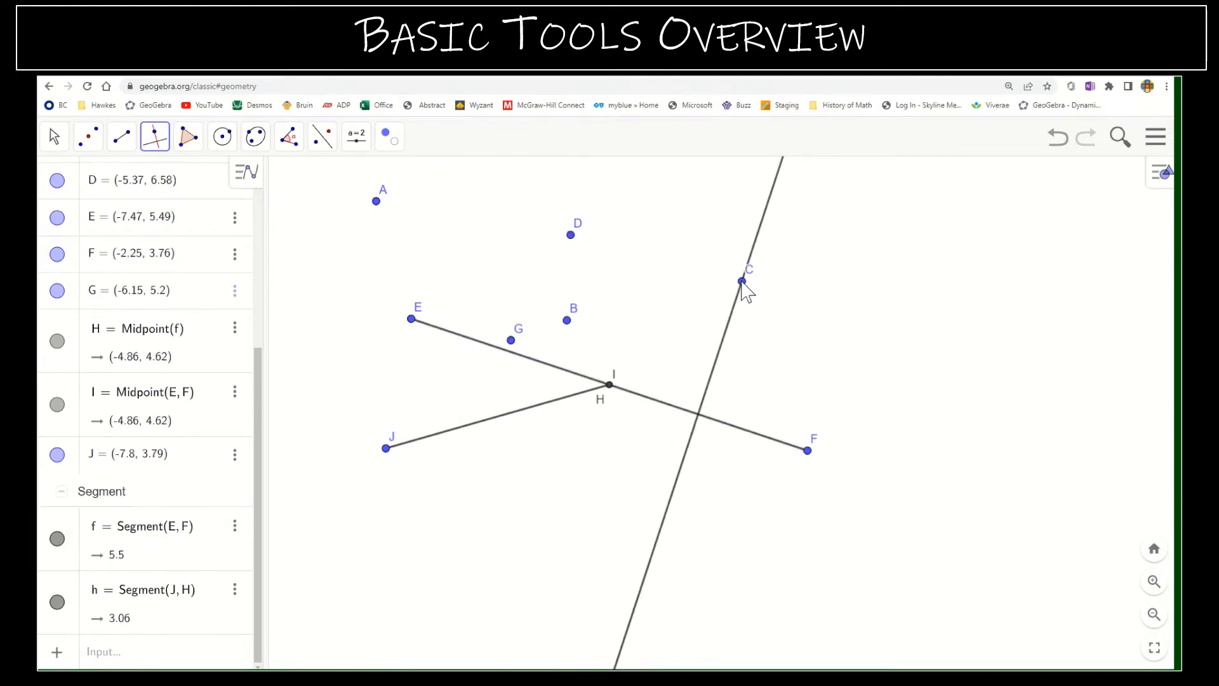
# - Construct a line parallel to segment EF through point C with the Parallel Line tool
pyautogui.click(151, 145)
pyautogui.click(202, 223)
pyautogui.click(448, 341)
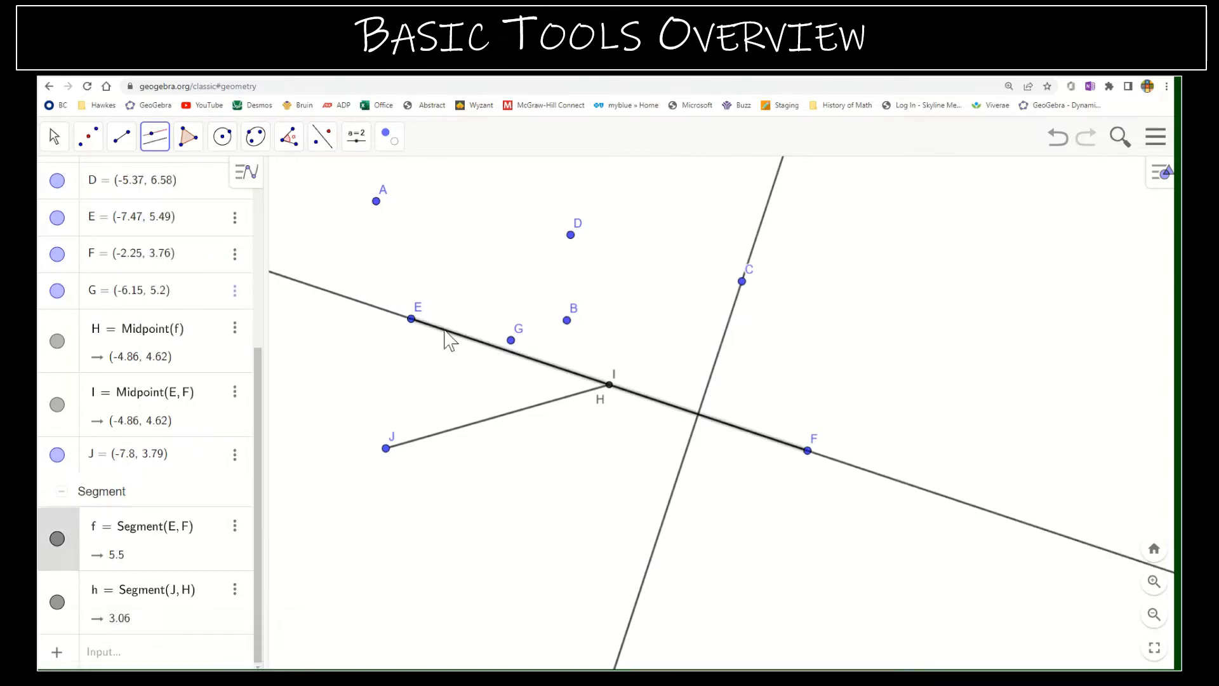
pyautogui.click(741, 281)
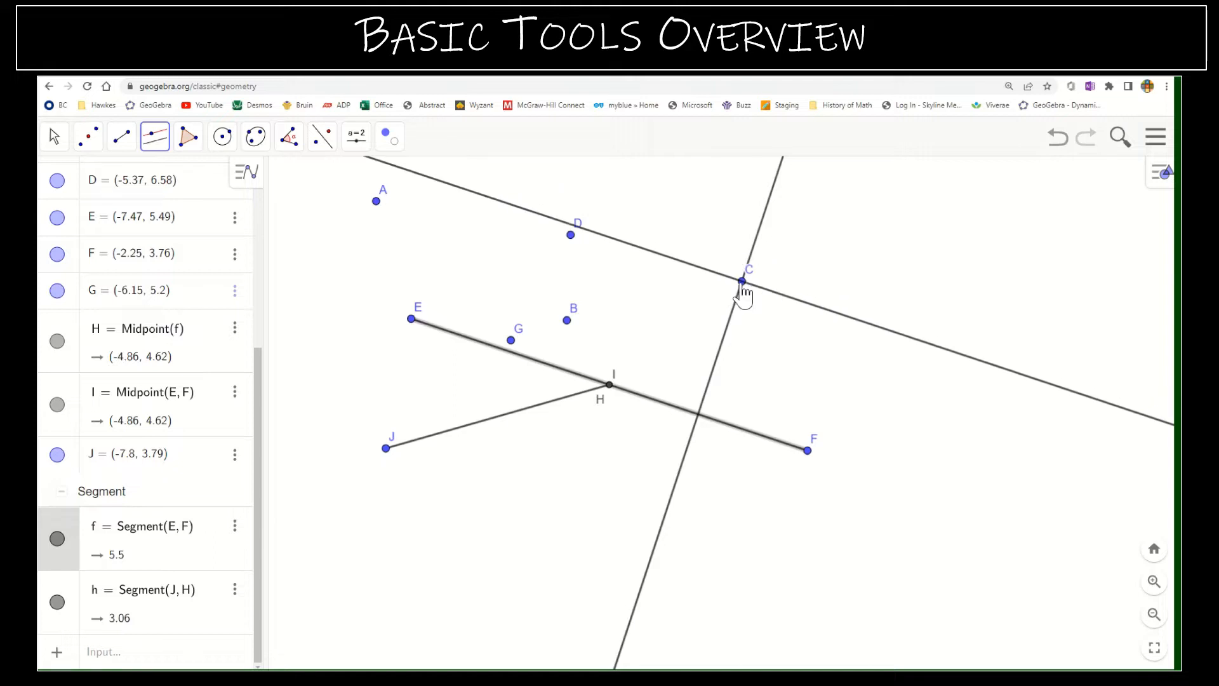
# - Construct the perpendicular bisector of segment EF
pyautogui.click(156, 150)
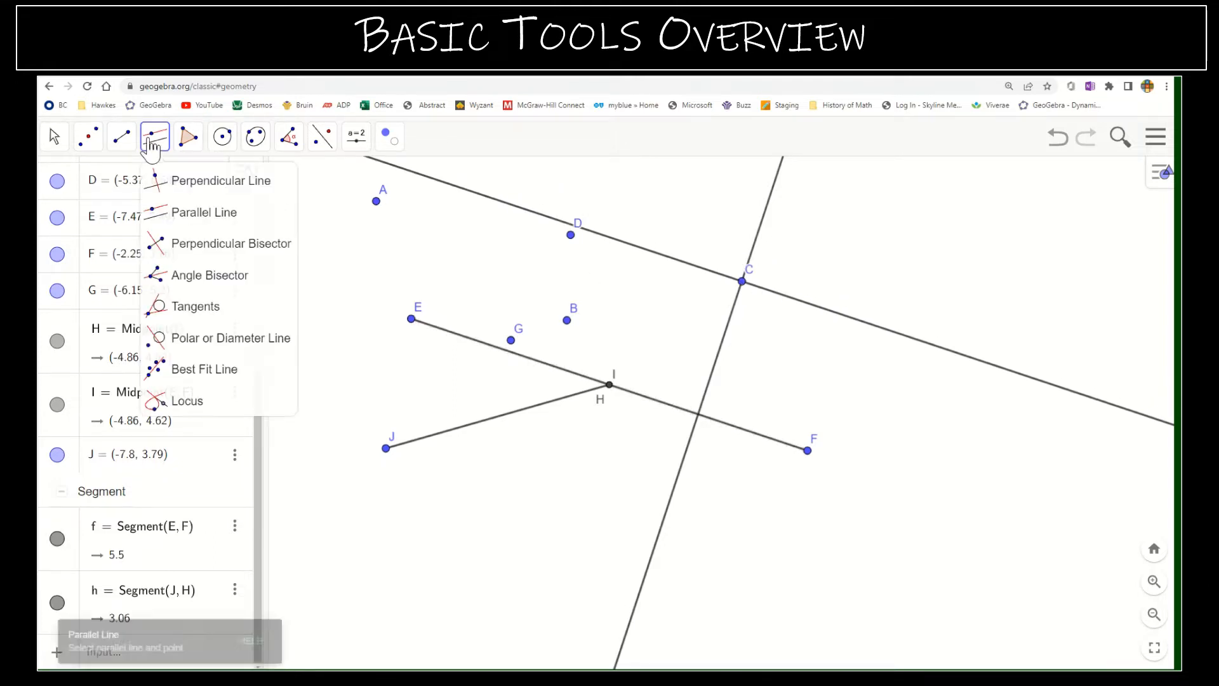
pyautogui.click(236, 248)
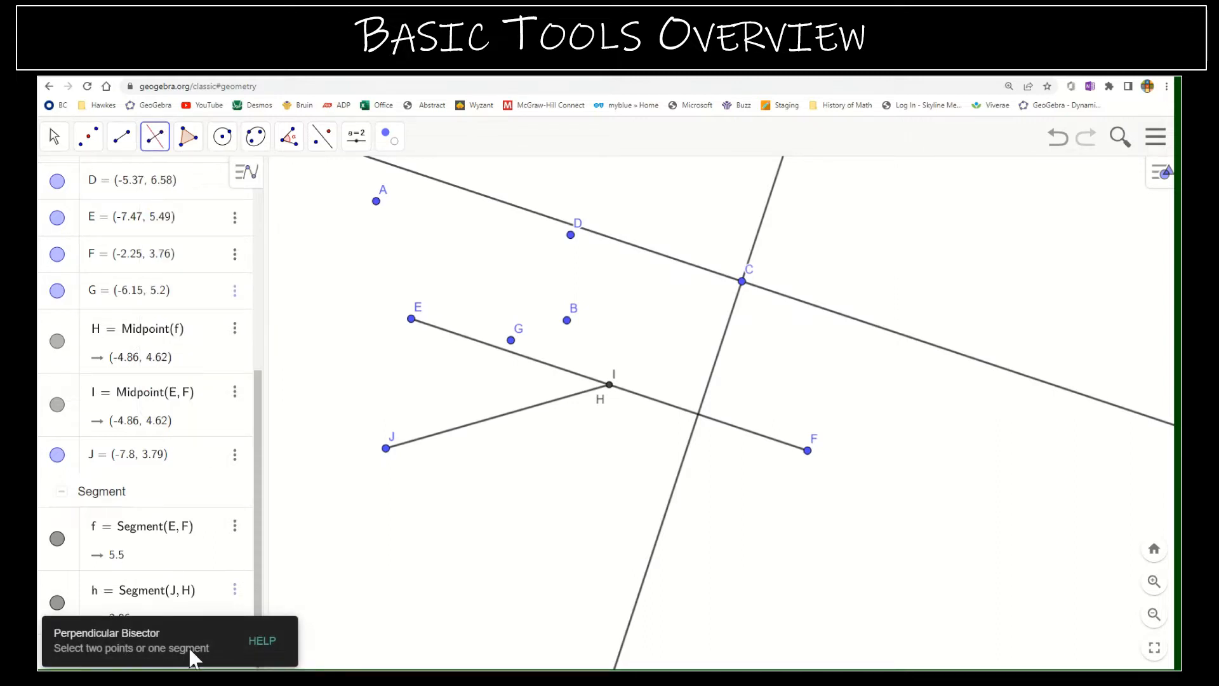
pyautogui.click(745, 432)
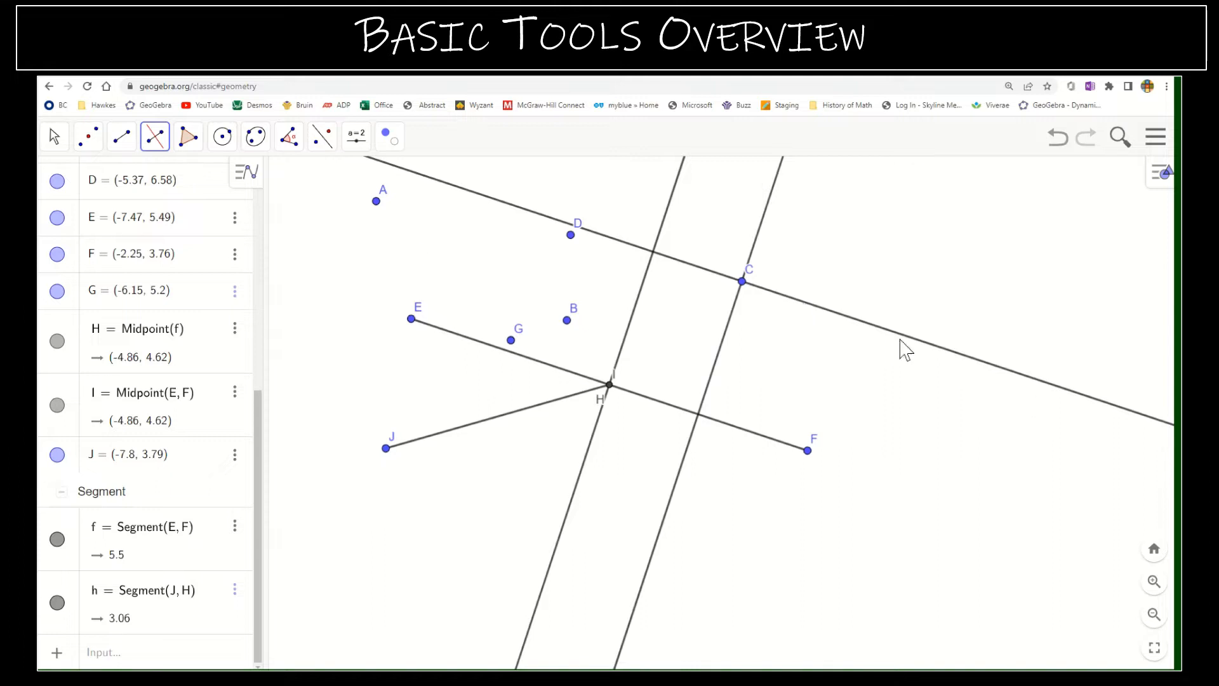
# - Place a point where segment EF meets the perpendicular line through C
pyautogui.click(167, 153)
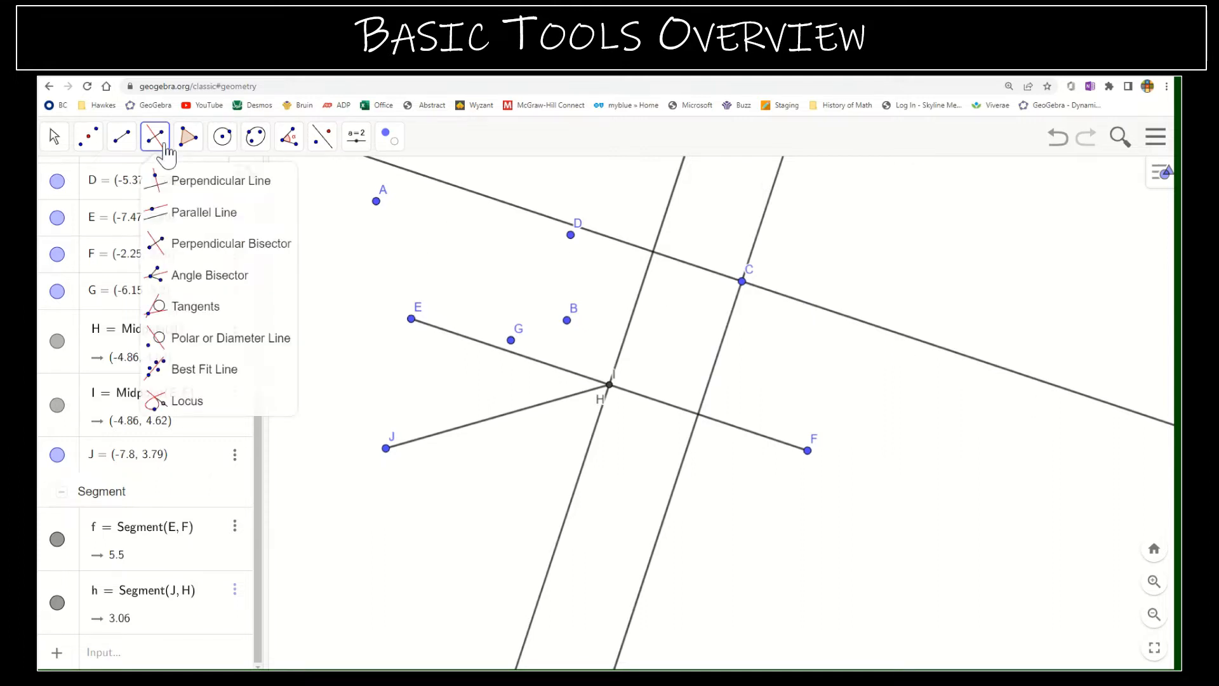
pyautogui.click(243, 286)
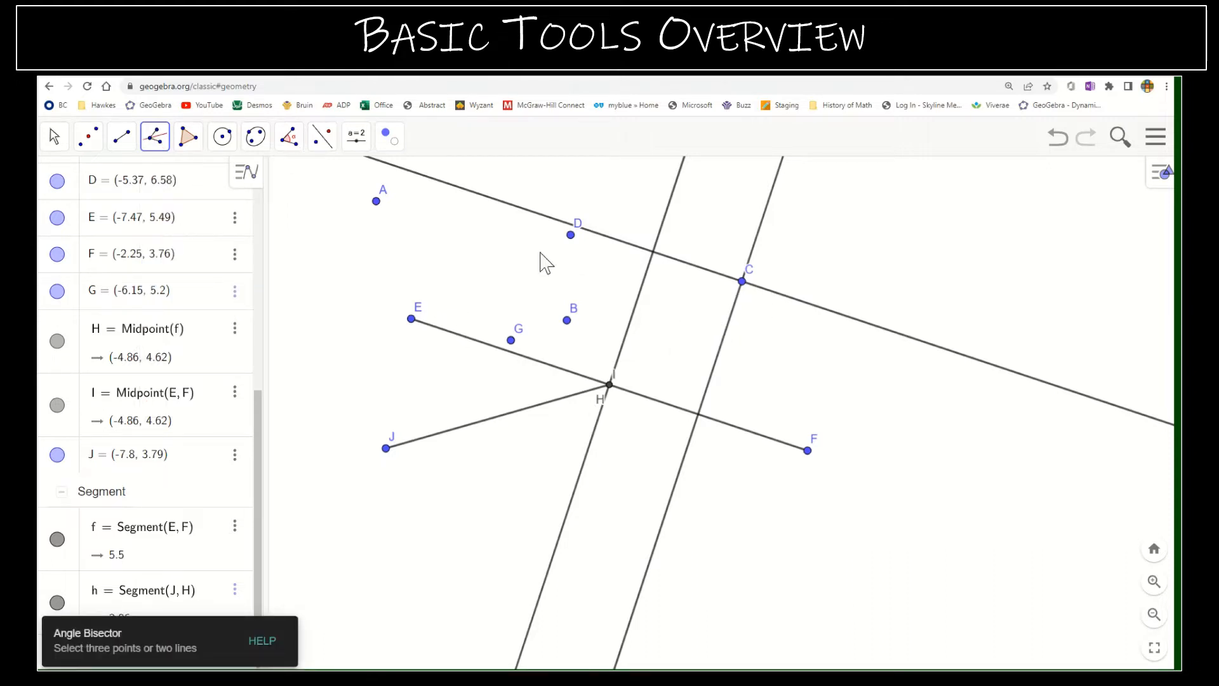
pyautogui.click(89, 137)
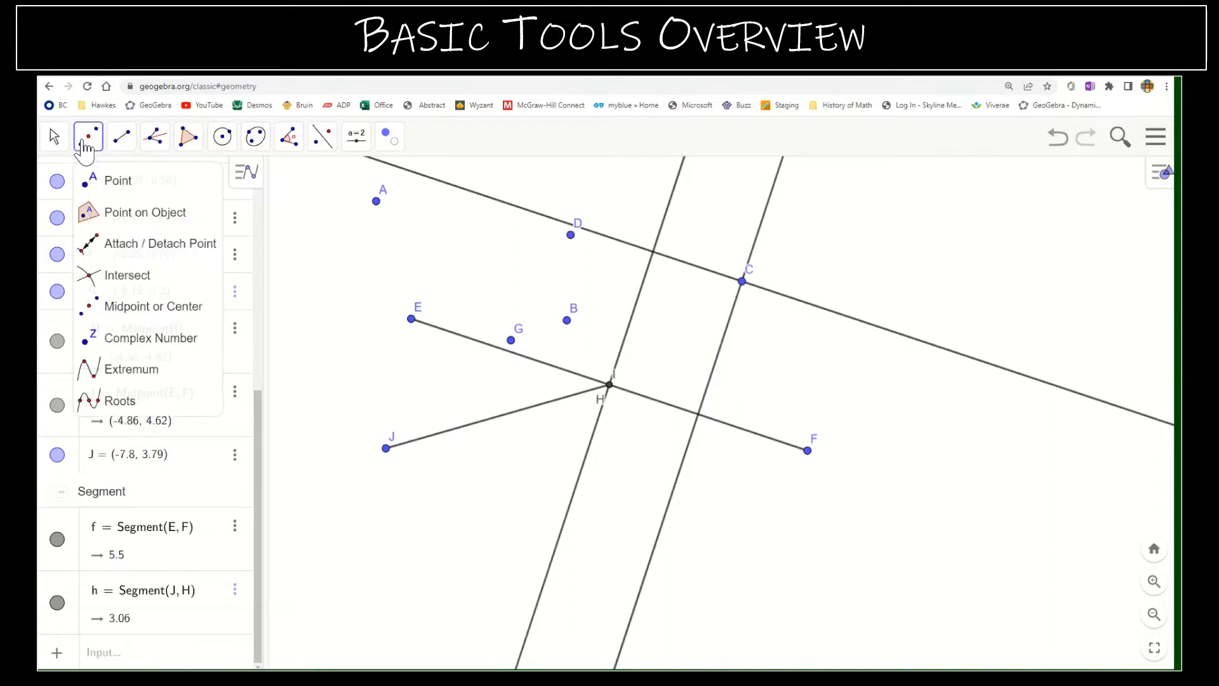
pyautogui.click(86, 180)
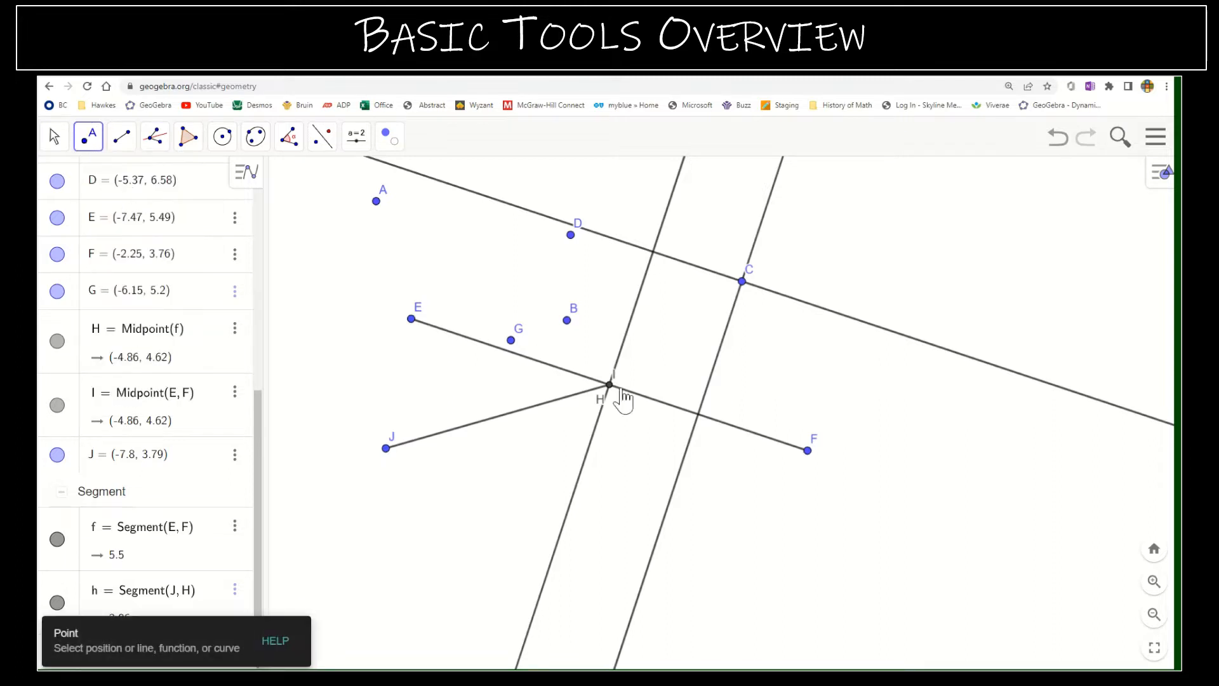
pyautogui.click(699, 415)
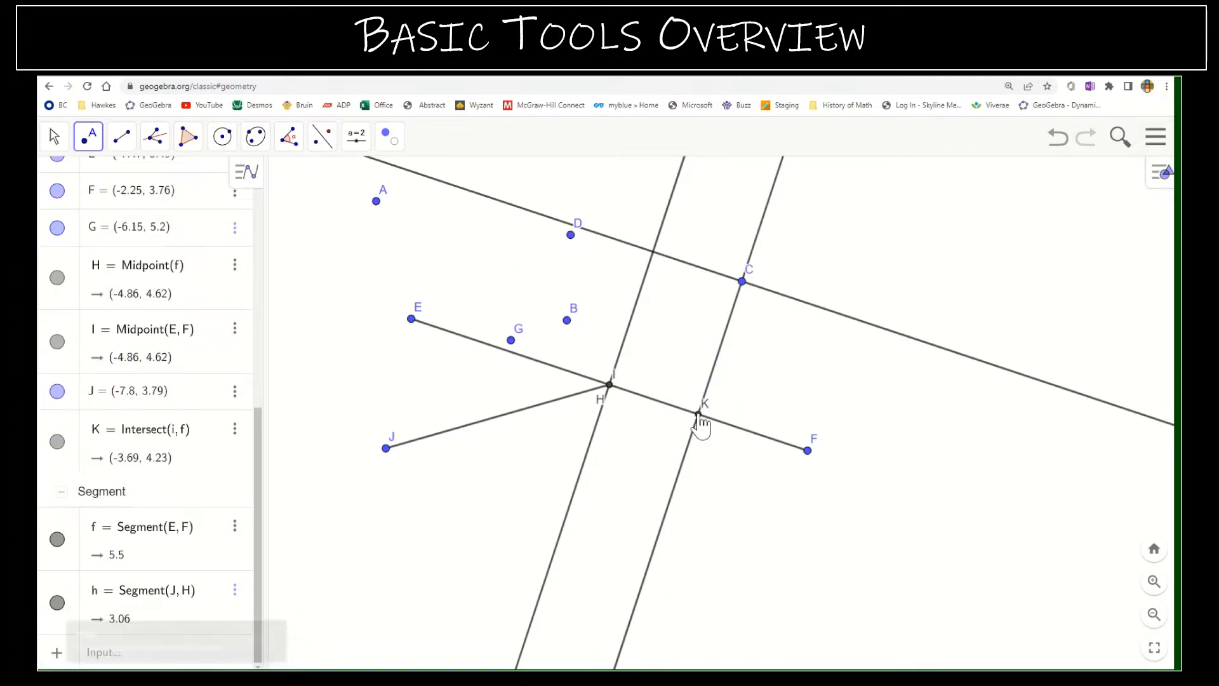
# - Construct the angle bisector of the angle formed by points F, K and C, with its vertex at K
pyautogui.click(153, 146)
pyautogui.click(197, 275)
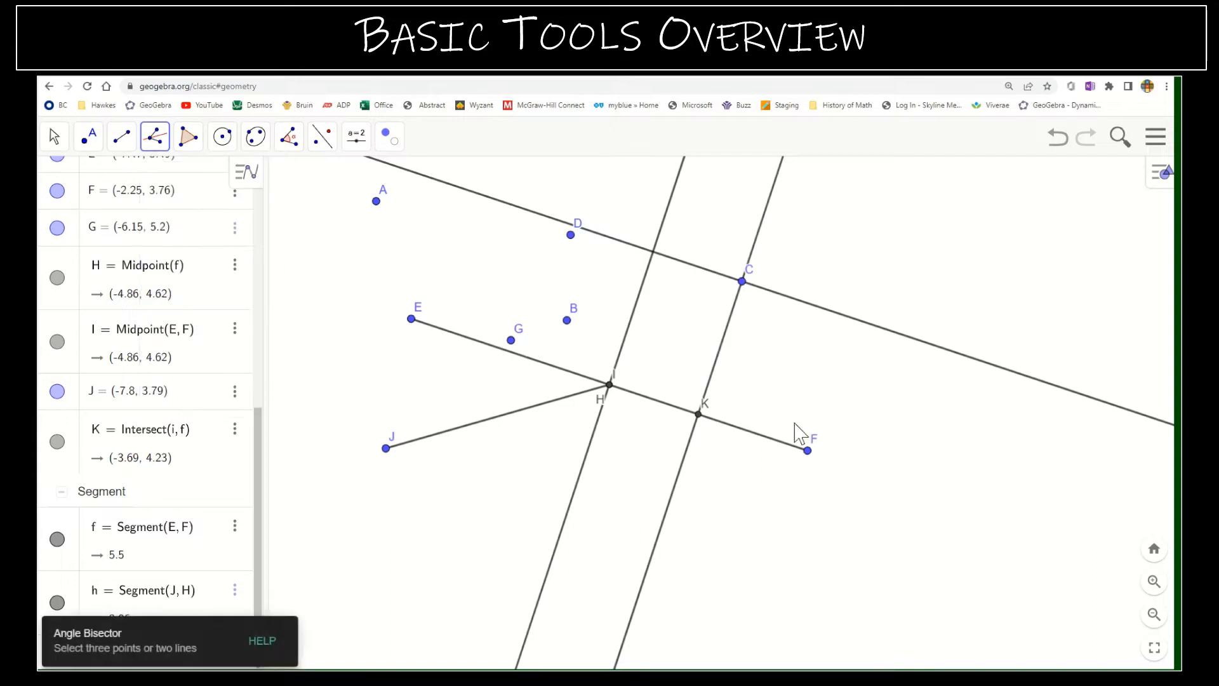
pyautogui.click(807, 451)
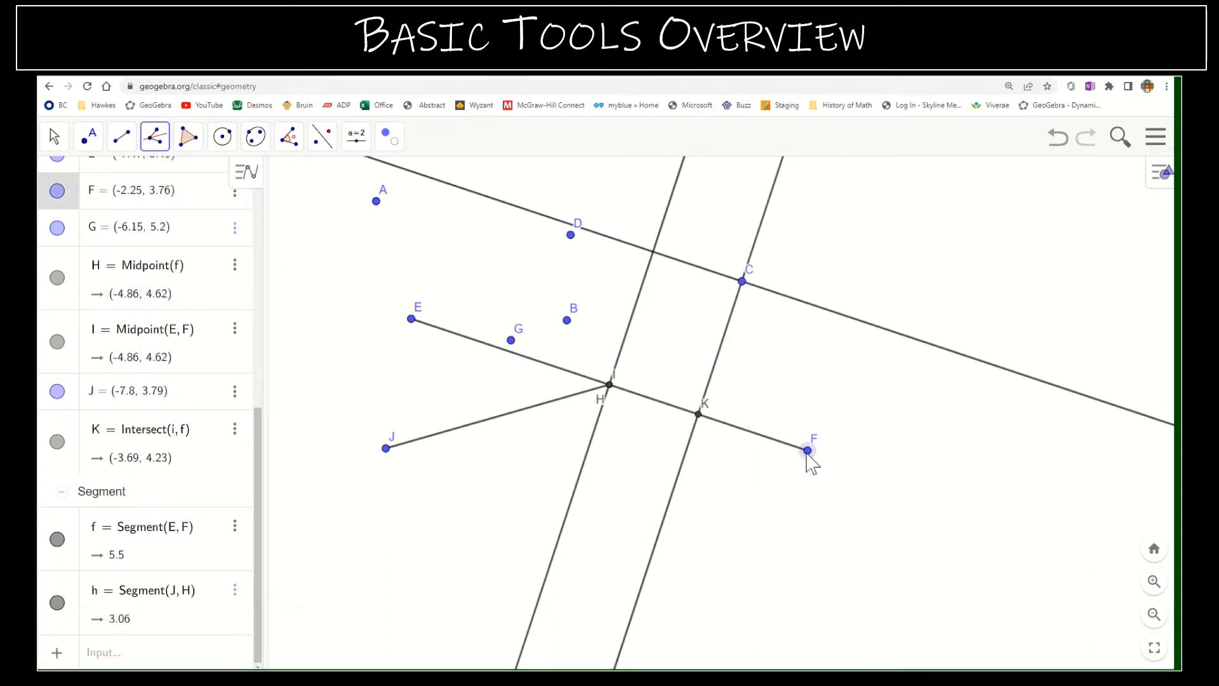
pyautogui.click(699, 414)
pyautogui.click(742, 281)
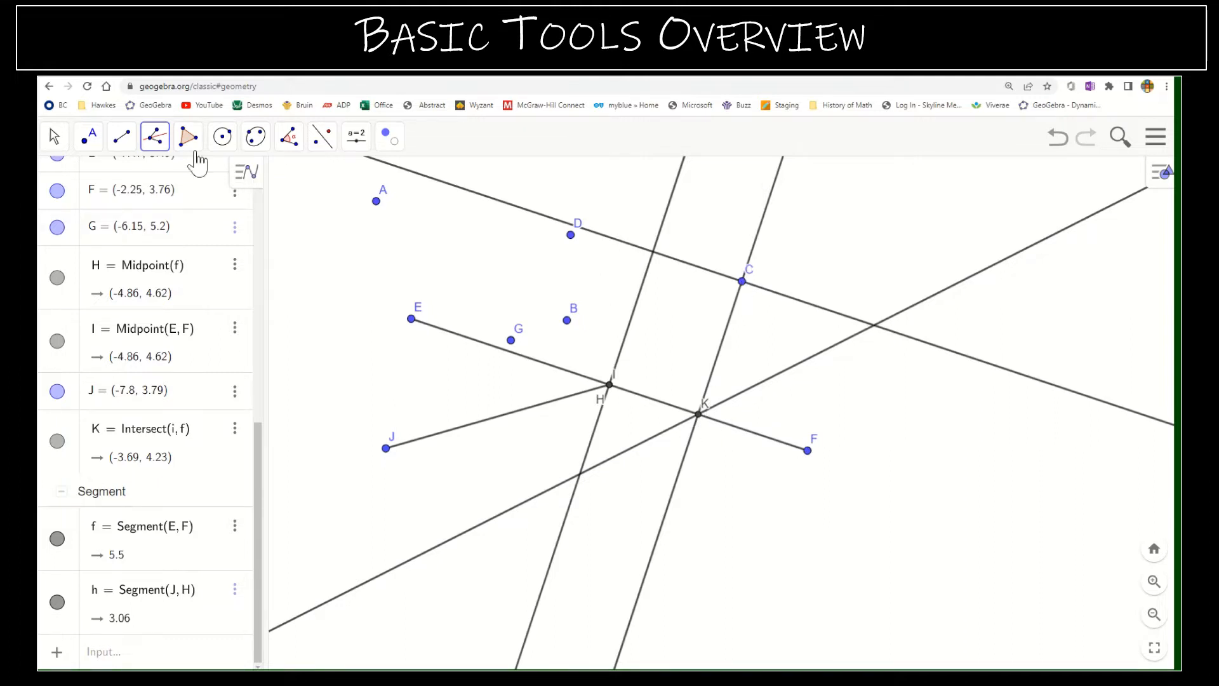
# - Draw a circle centred at about (-2.87, 6.11) through a new point at about (-0.85, 4.3)
pyautogui.click(155, 137)
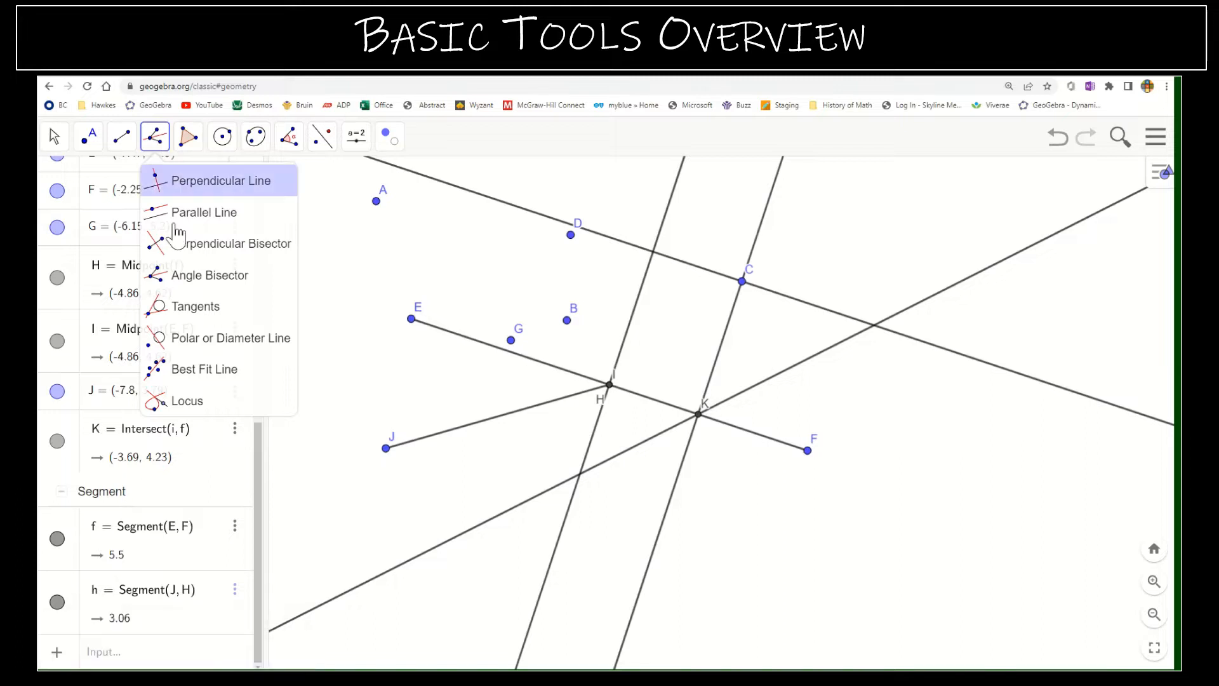
pyautogui.click(222, 139)
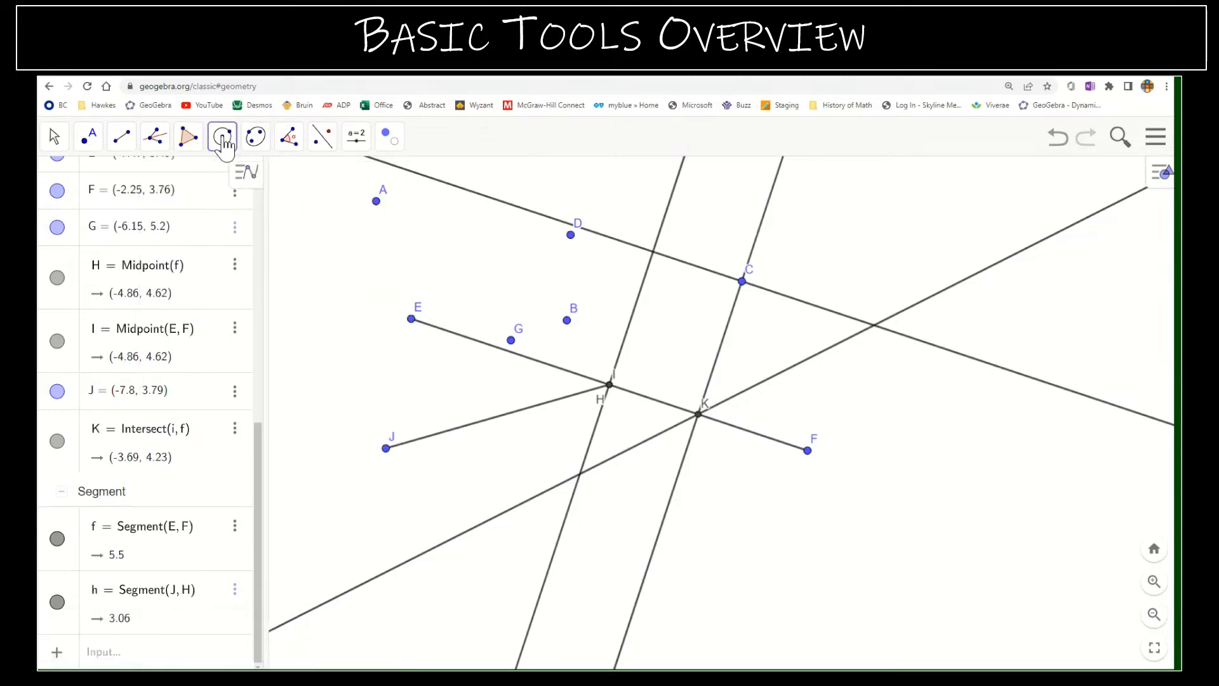
pyautogui.click(761, 271)
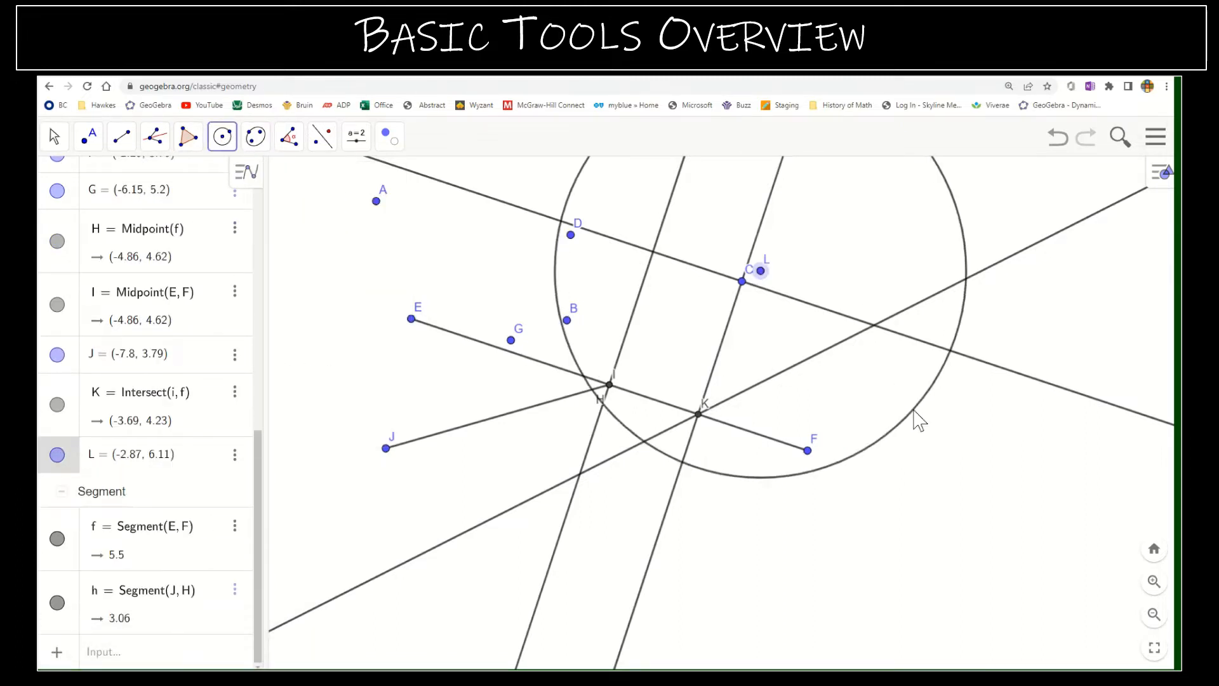
pyautogui.click(913, 410)
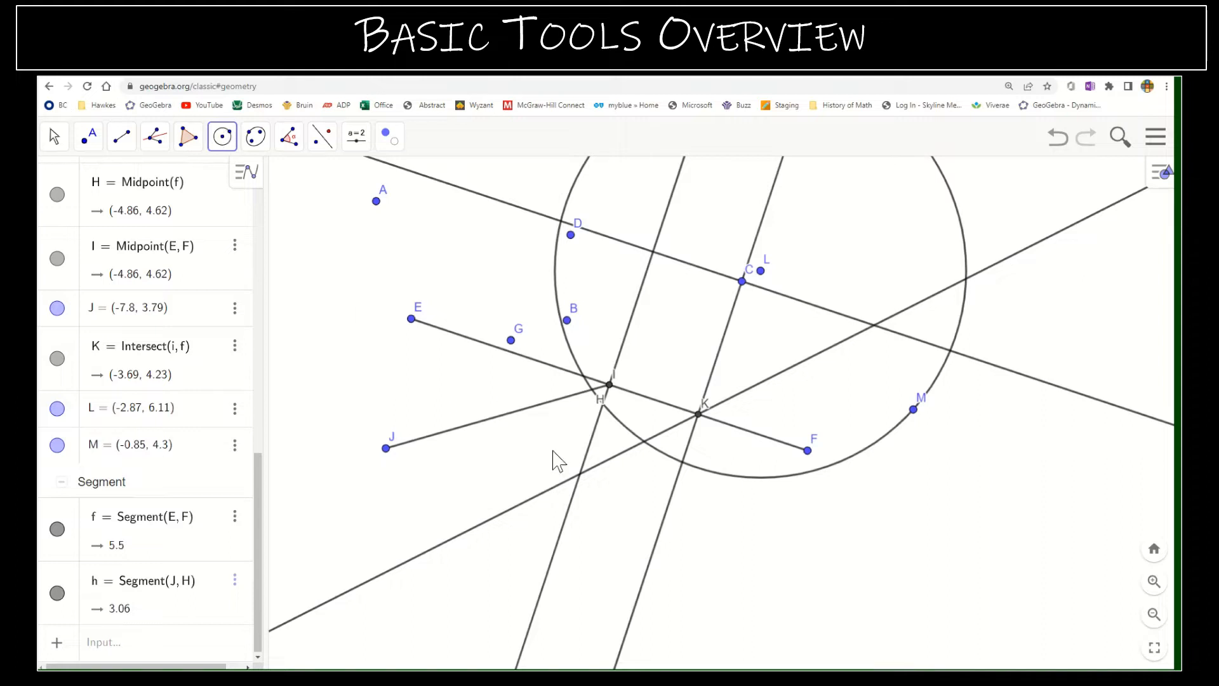
# - Construct the tangent to the circle at point M with the Tangents tool
pyautogui.scroll(2, 552, 456)
pyautogui.scroll(-5, 546, 452)
pyautogui.scroll(3, 546, 451)
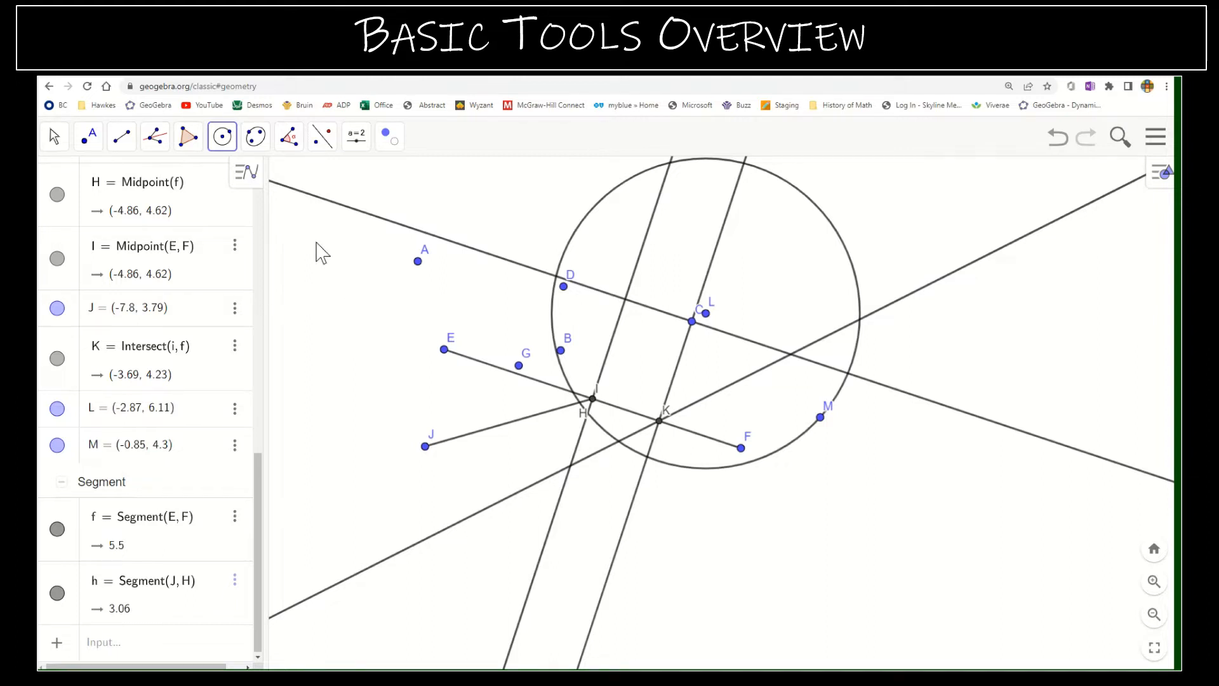
pyautogui.click(156, 138)
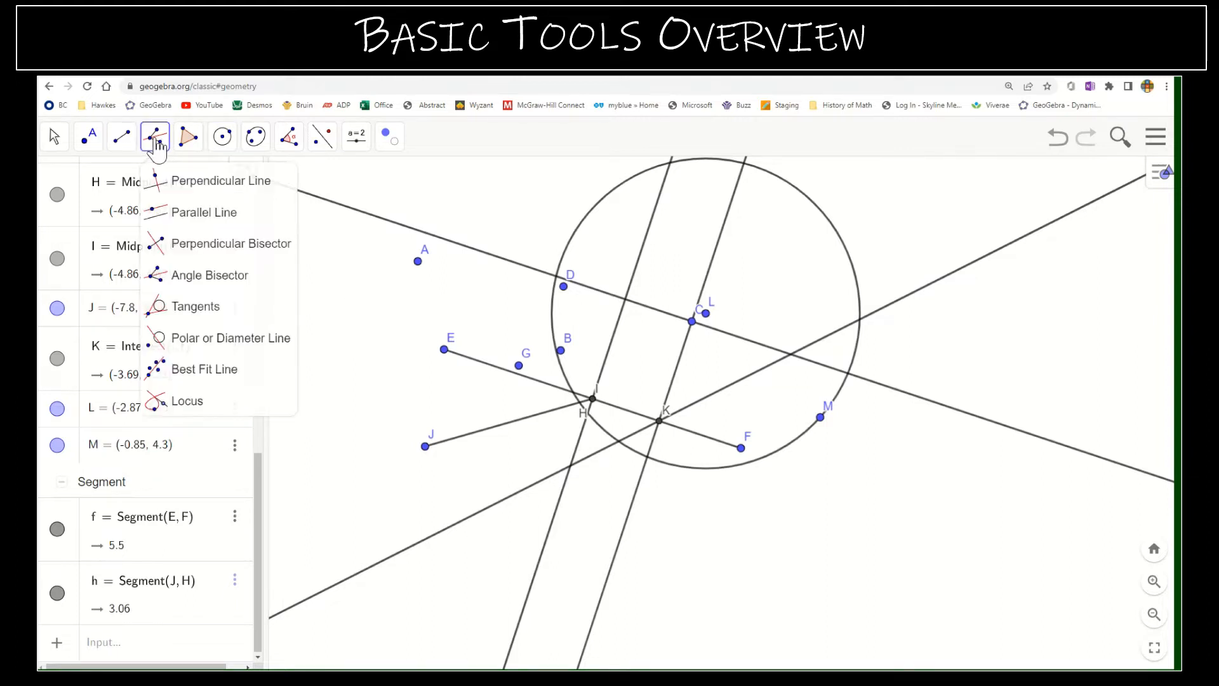
pyautogui.click(194, 306)
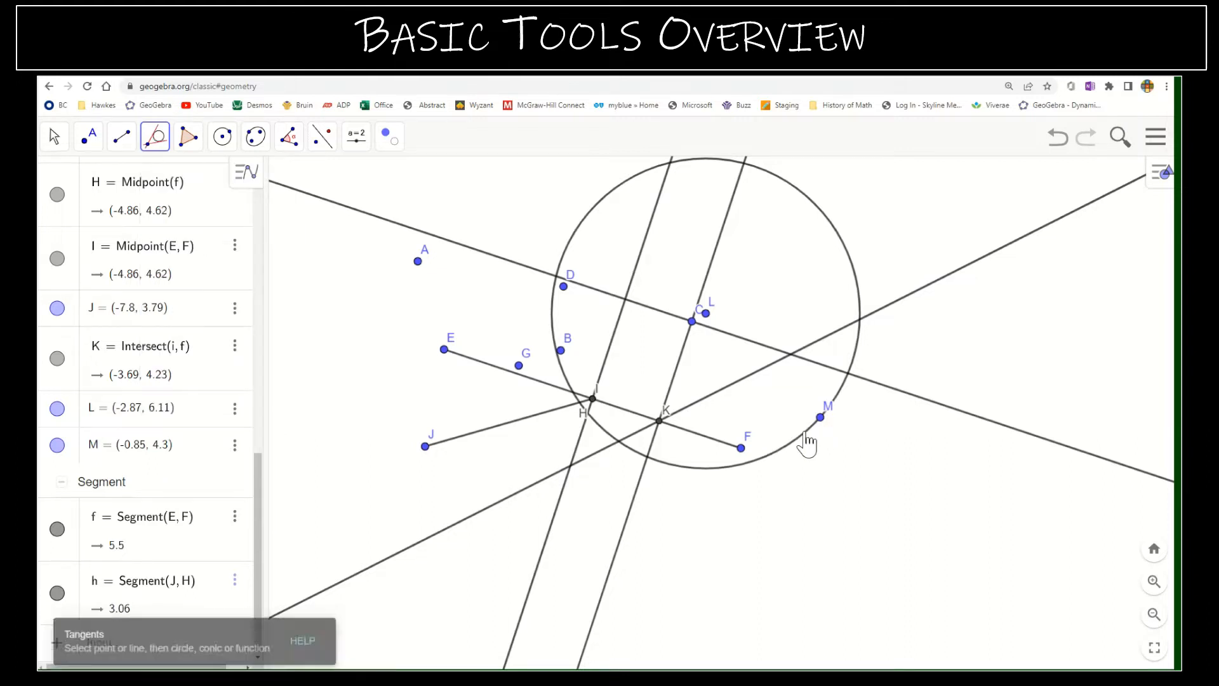
pyautogui.click(822, 421)
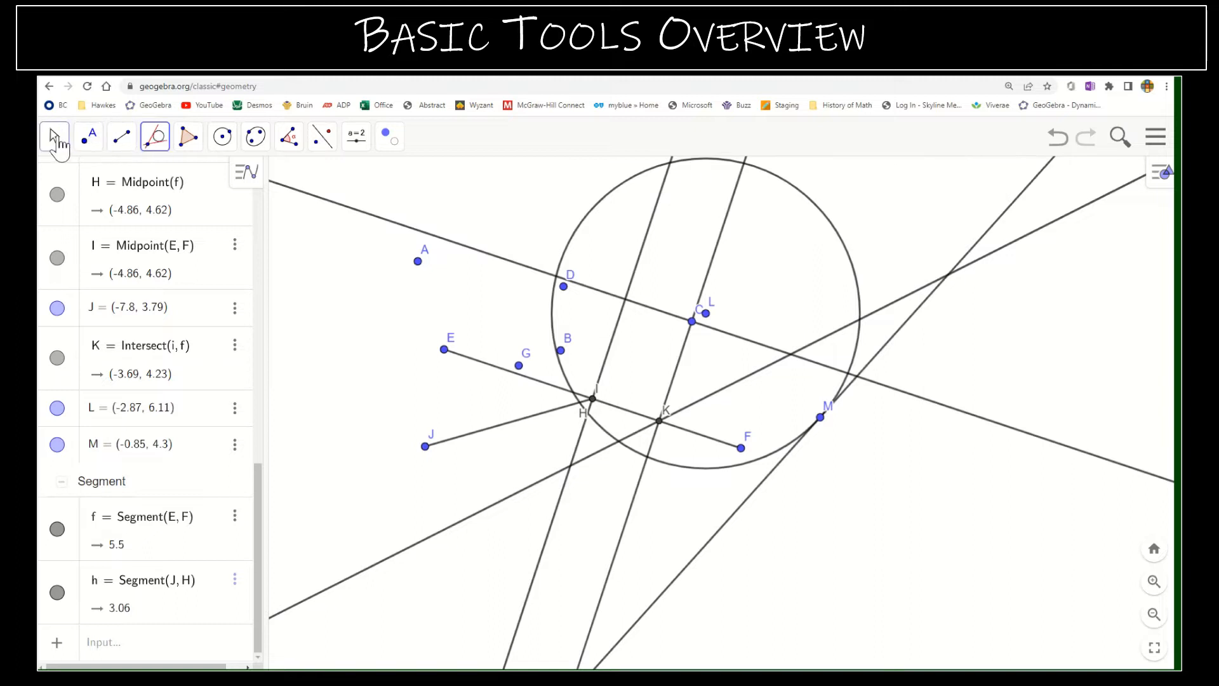
# - Move point M to resize the circle with its tangent, leaving M at about (-1.13, 4.76)
pyautogui.click(58, 139)
pyautogui.moveTo(821, 422); pyautogui.dragTo(788, 388)
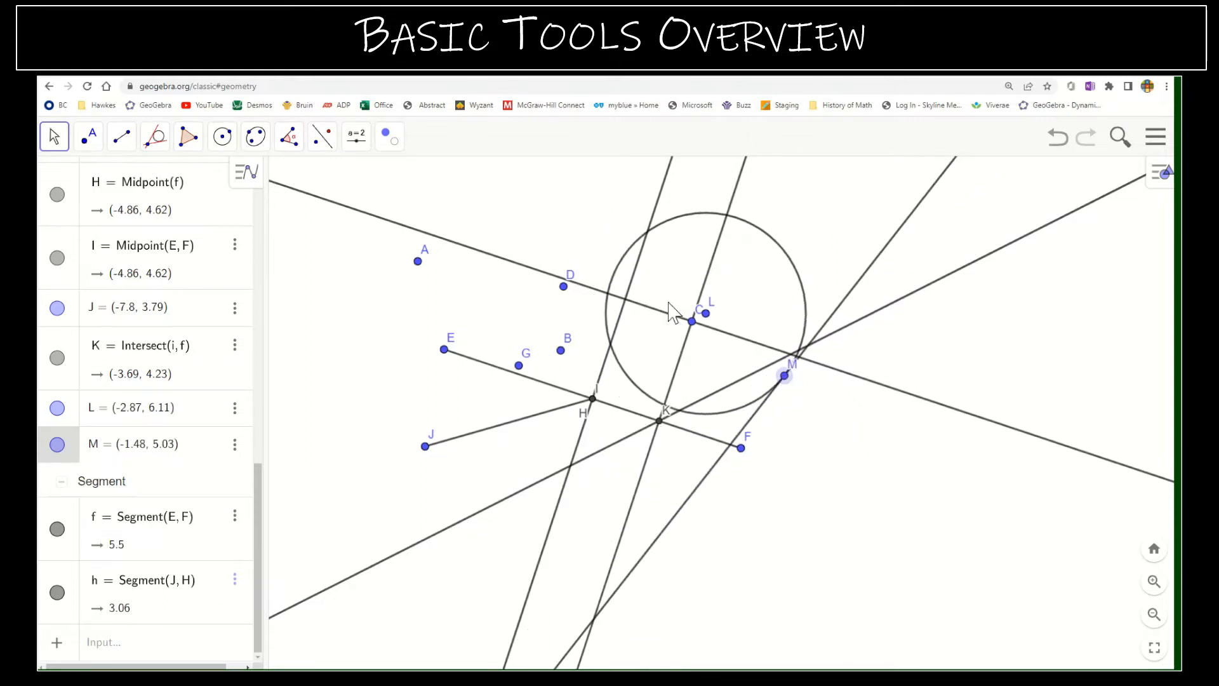
pyautogui.moveTo(787, 377); pyautogui.dragTo(807, 401)
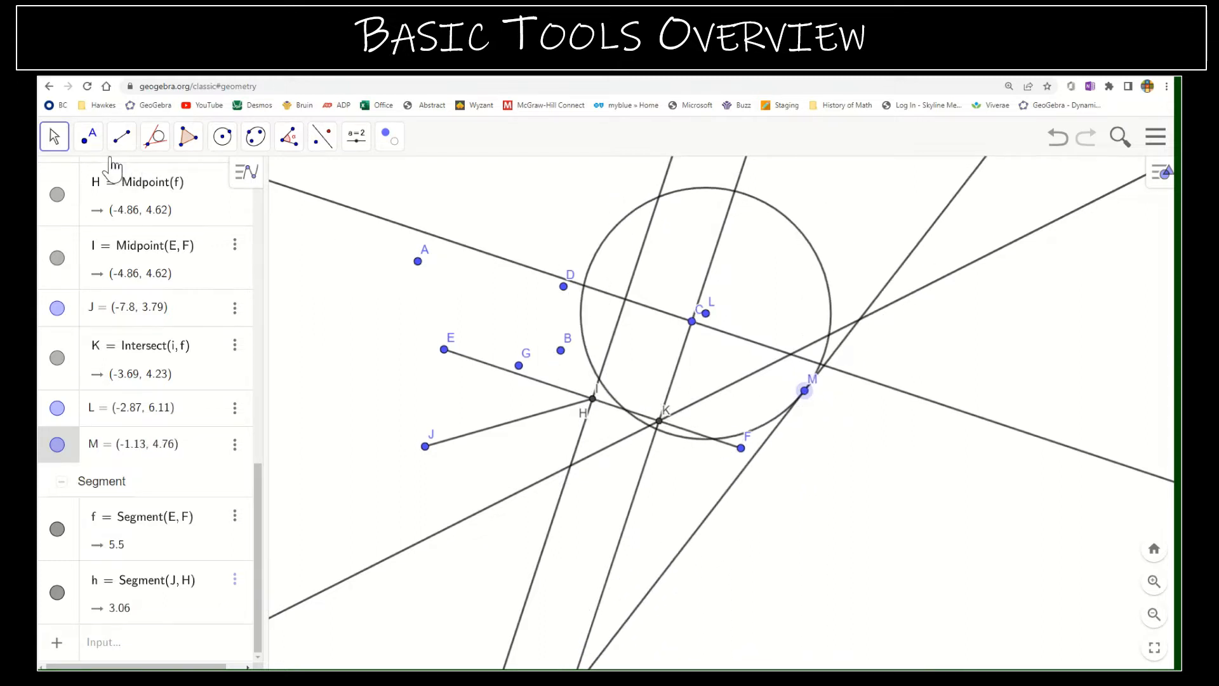
# - Place a new point on the circle at about (-4.67, 7.37)
pyautogui.click(88, 136)
pyautogui.click(112, 179)
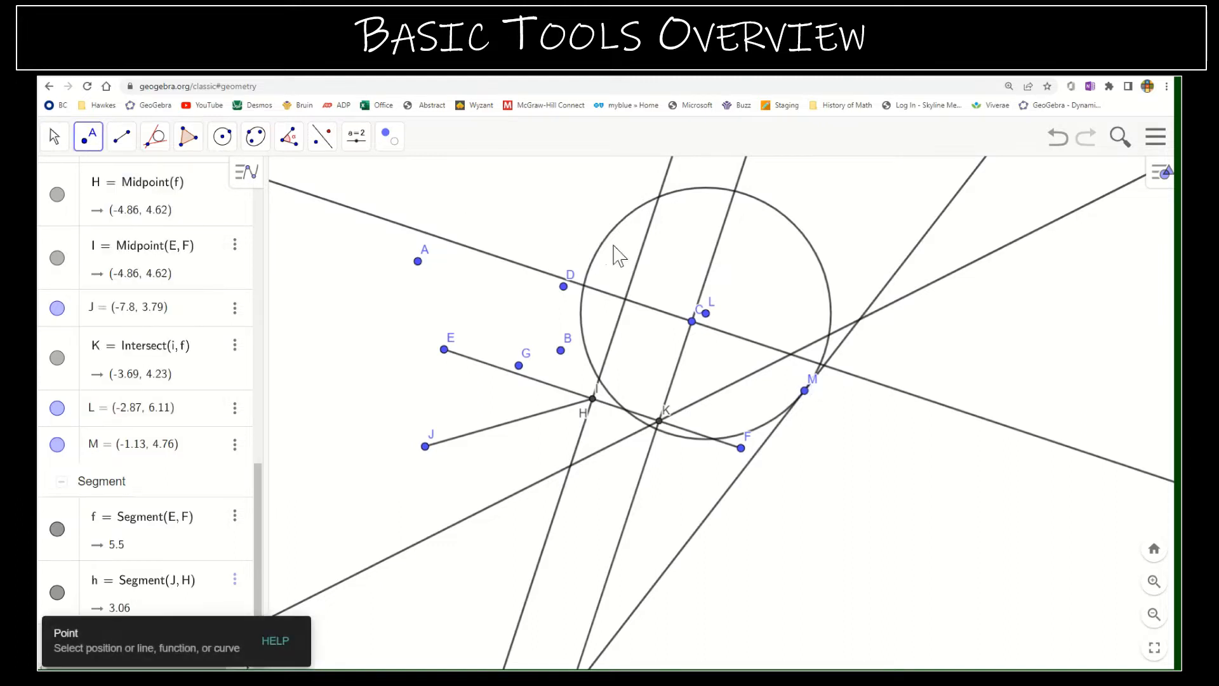
pyautogui.click(603, 242)
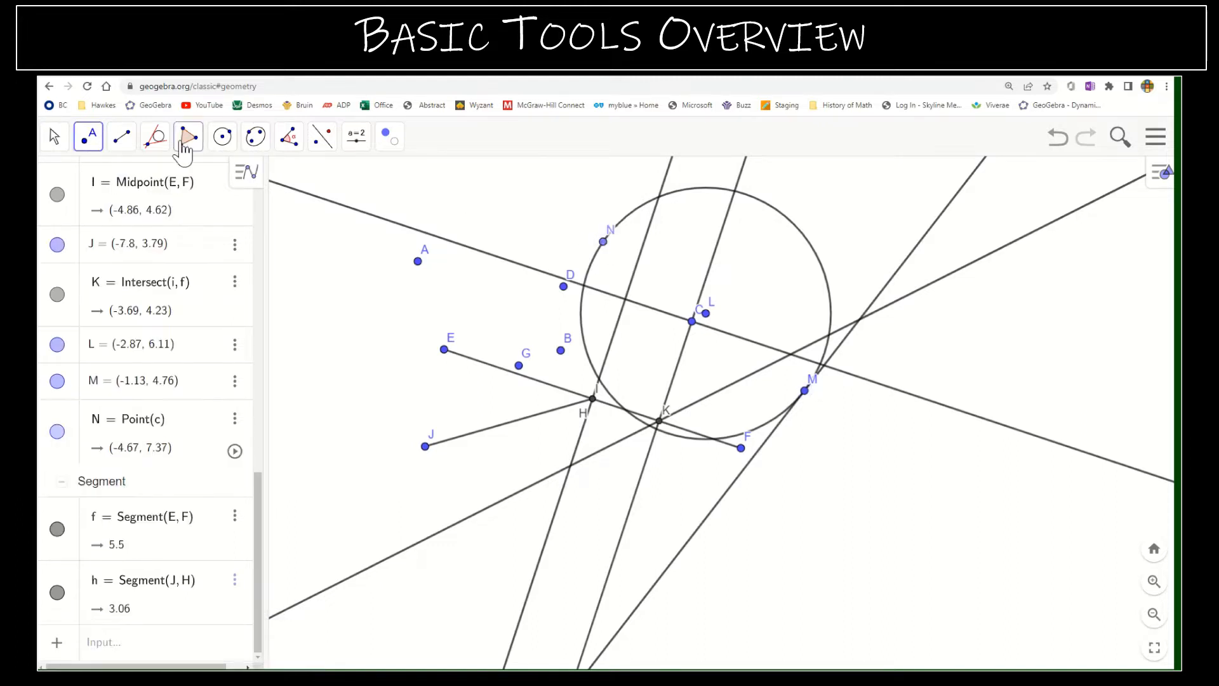
# - Construct the tangent to the circle at point N, and move N along the circle to about (-1.57, 7.89)
pyautogui.click(164, 144)
pyautogui.click(216, 307)
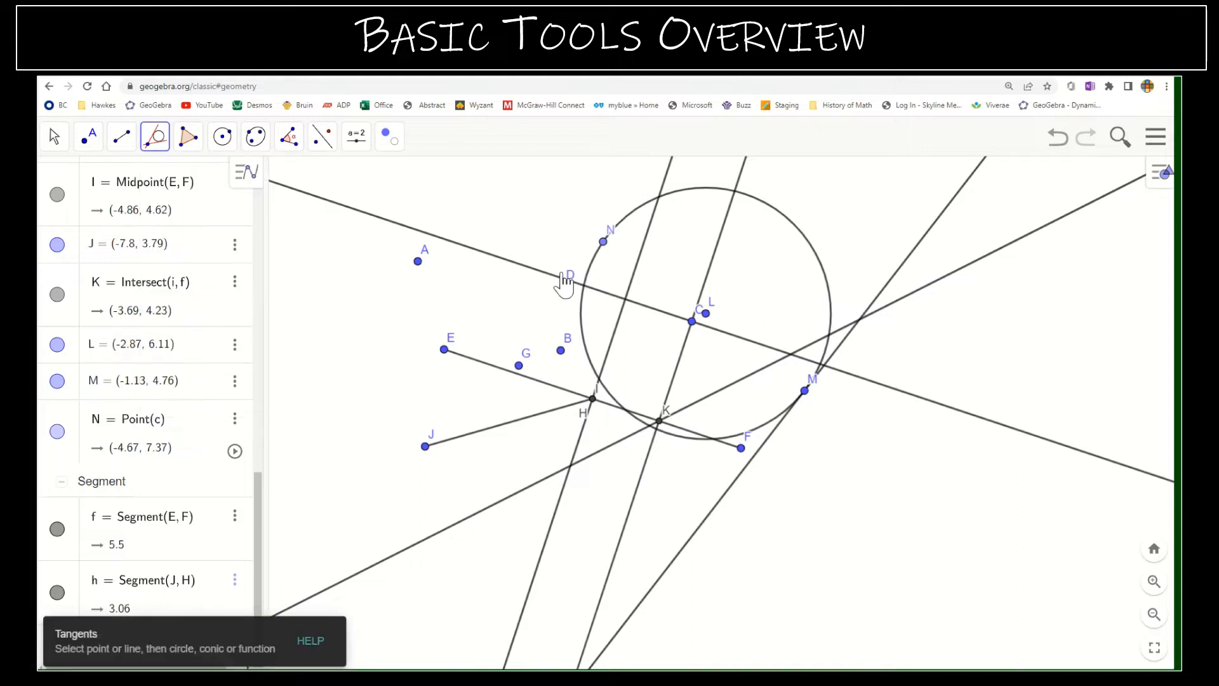
pyautogui.click(594, 262)
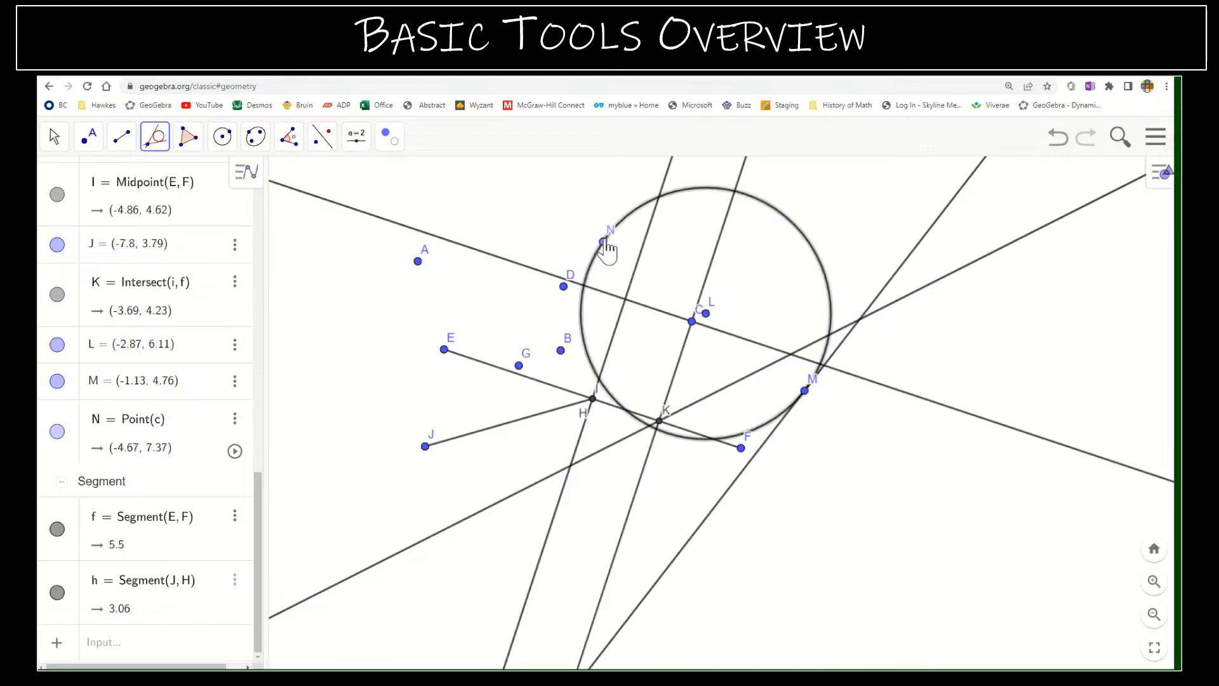
pyautogui.click(603, 242)
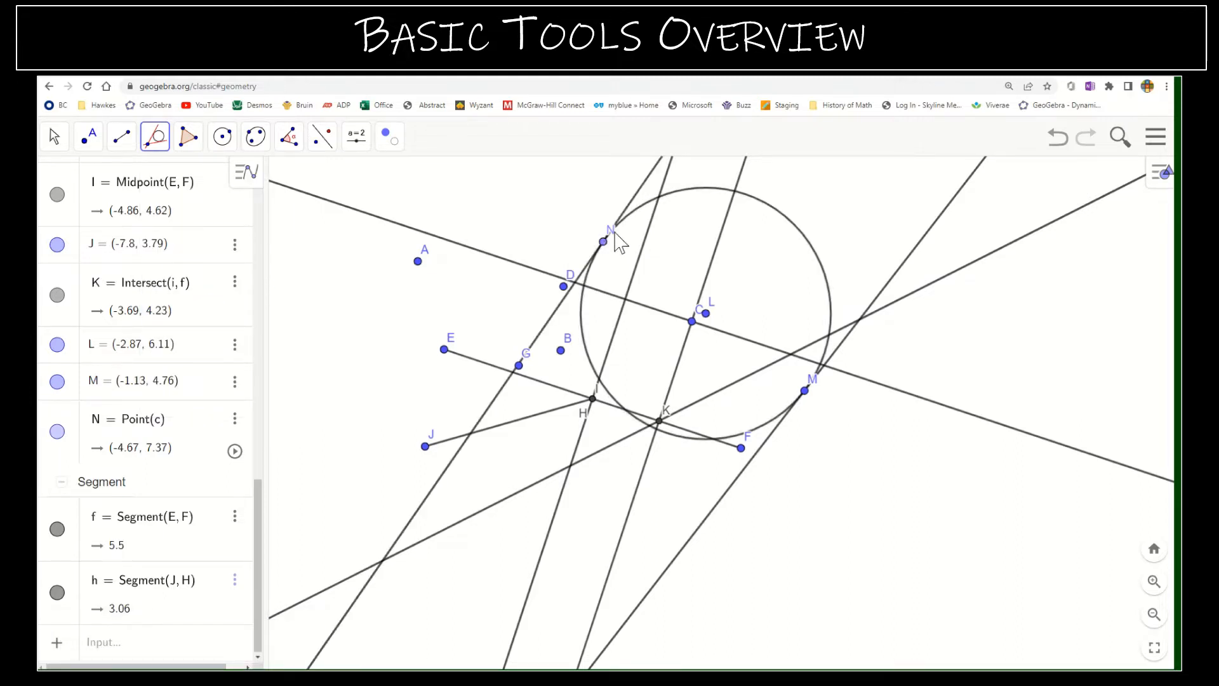
pyautogui.click(54, 137)
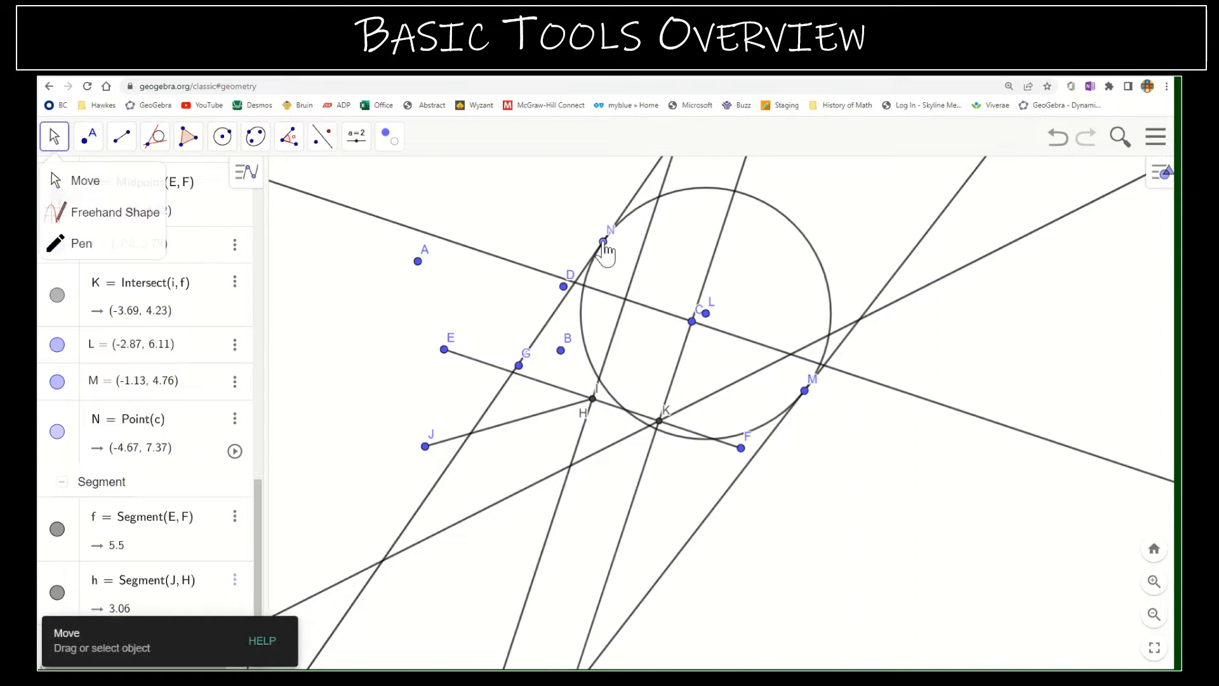
pyautogui.moveTo(603, 244); pyautogui.dragTo(716, 315)
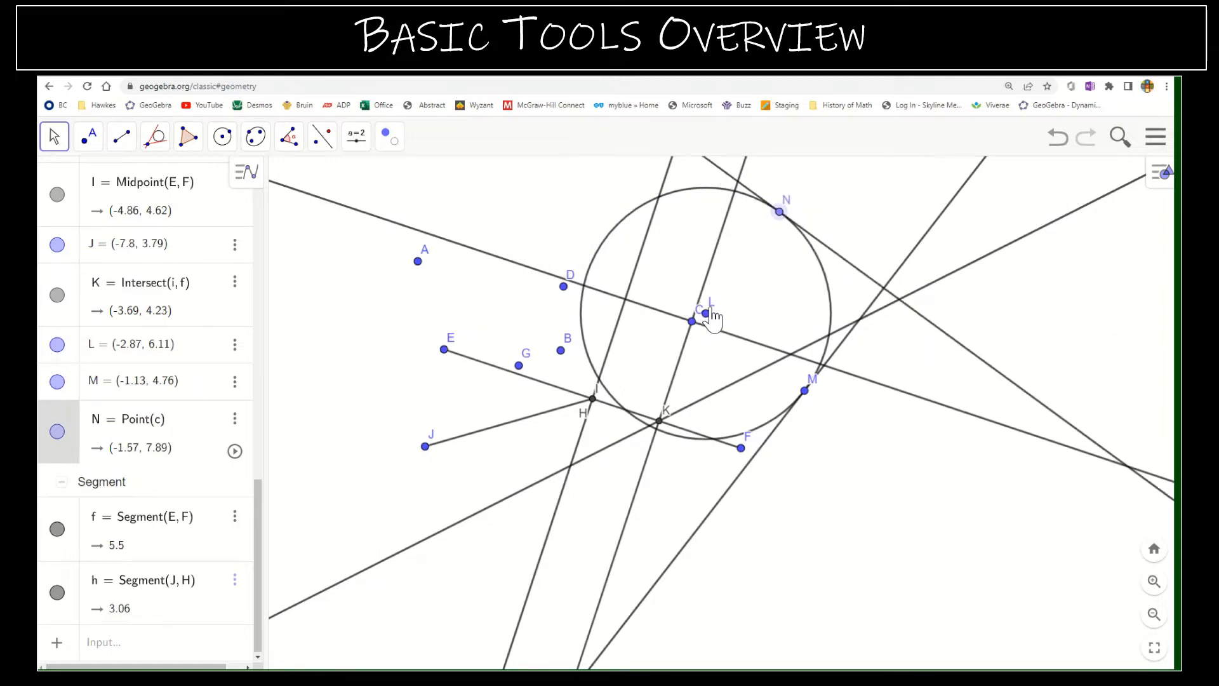
# - Draw a triangle with the Polygon tool, with vertices at about (-8.49, 6.31), (-7.97, 4.12) and, on the parallel line, (-6.16, 6.98)
pyautogui.click(181, 153)
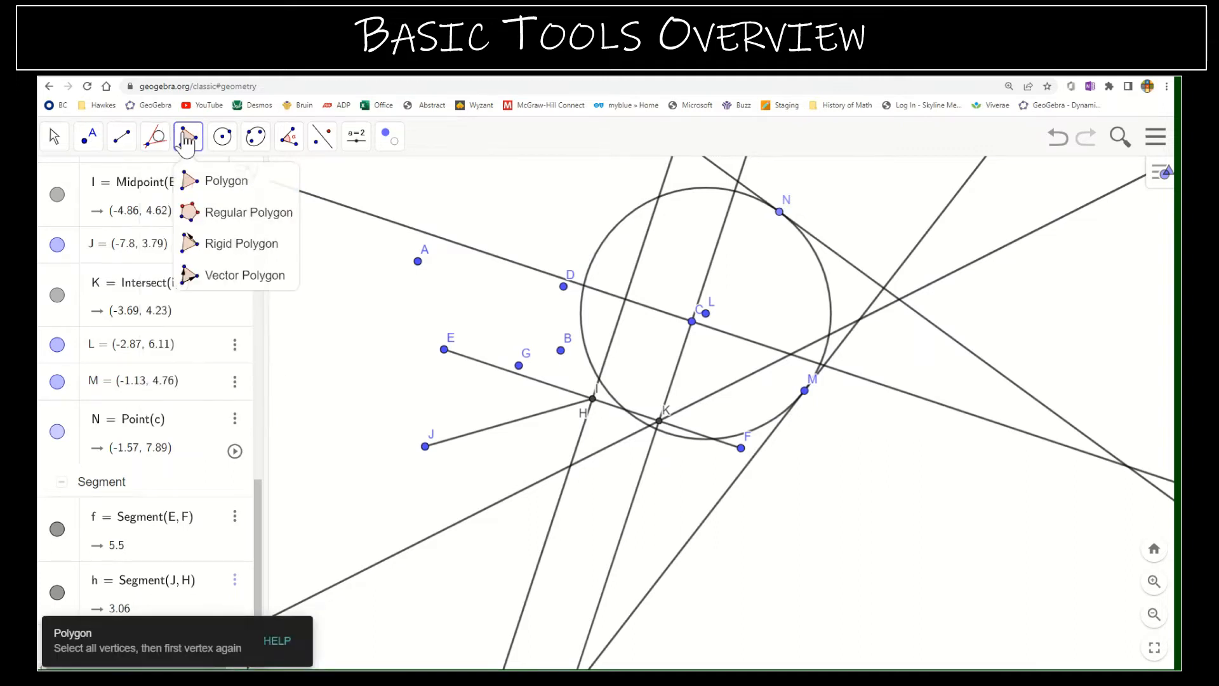
pyautogui.click(193, 180)
pyautogui.click(385, 302)
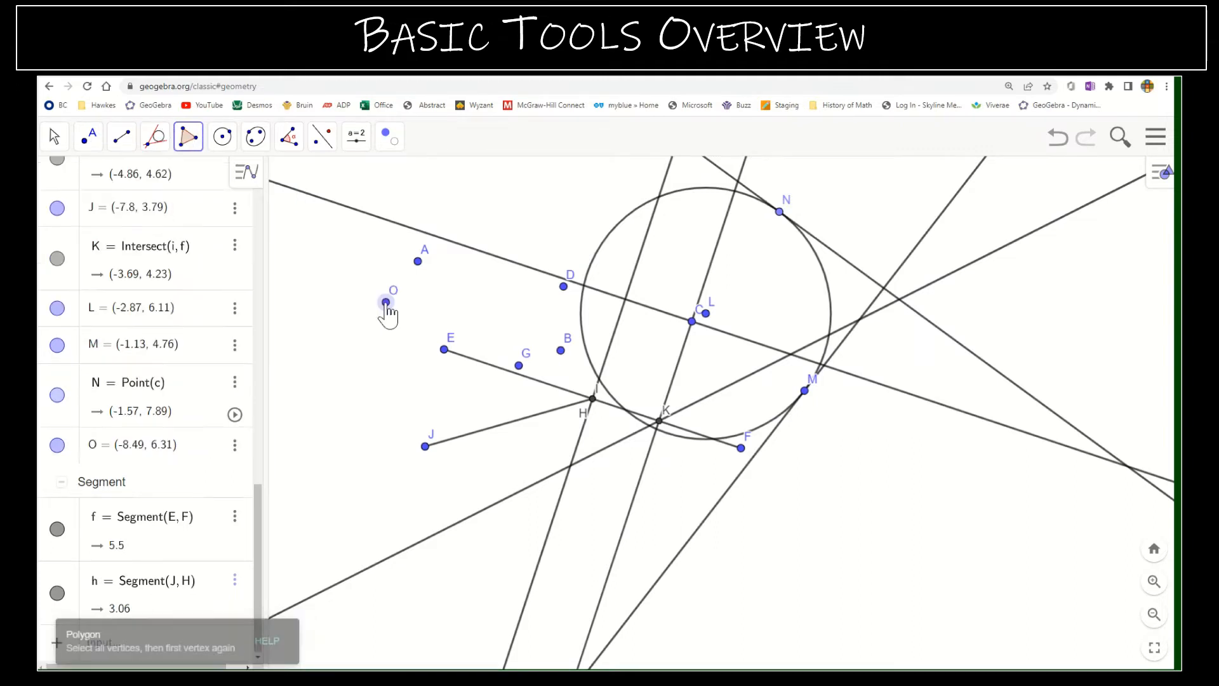
pyautogui.click(416, 427)
pyautogui.click(519, 263)
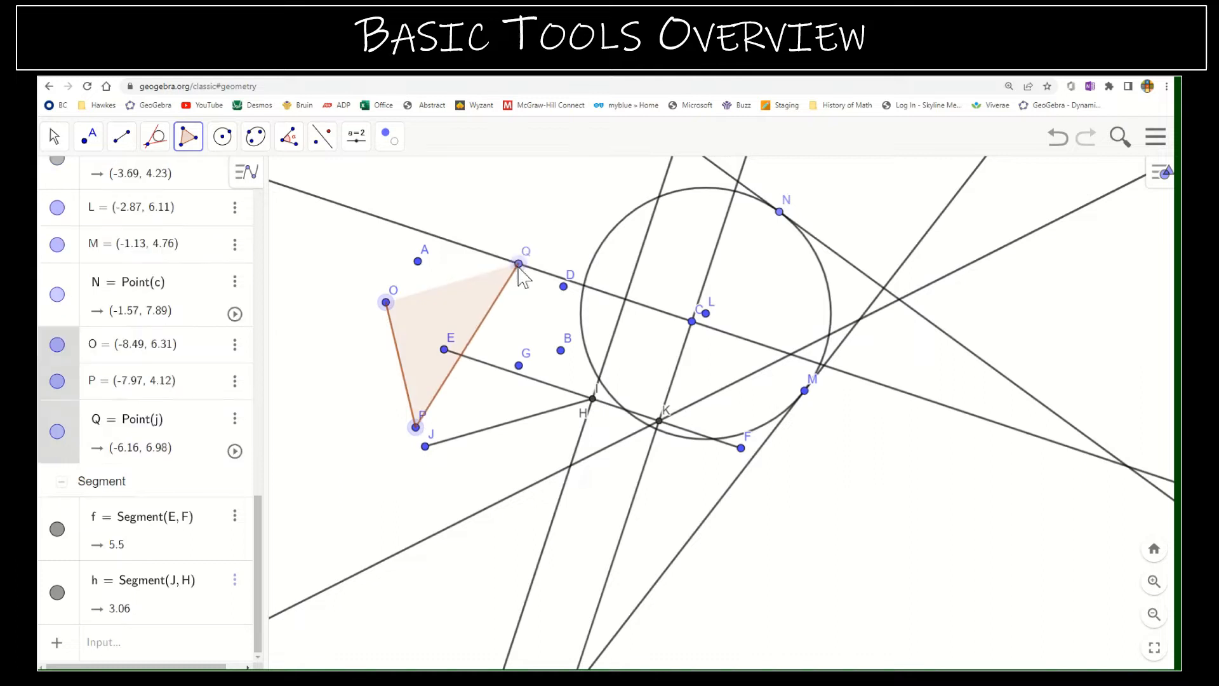
pyautogui.click(386, 303)
# - Draw a regular hexagon below the tangent through M, with its first side from R up to S about 1.19 long
pyautogui.click(188, 137)
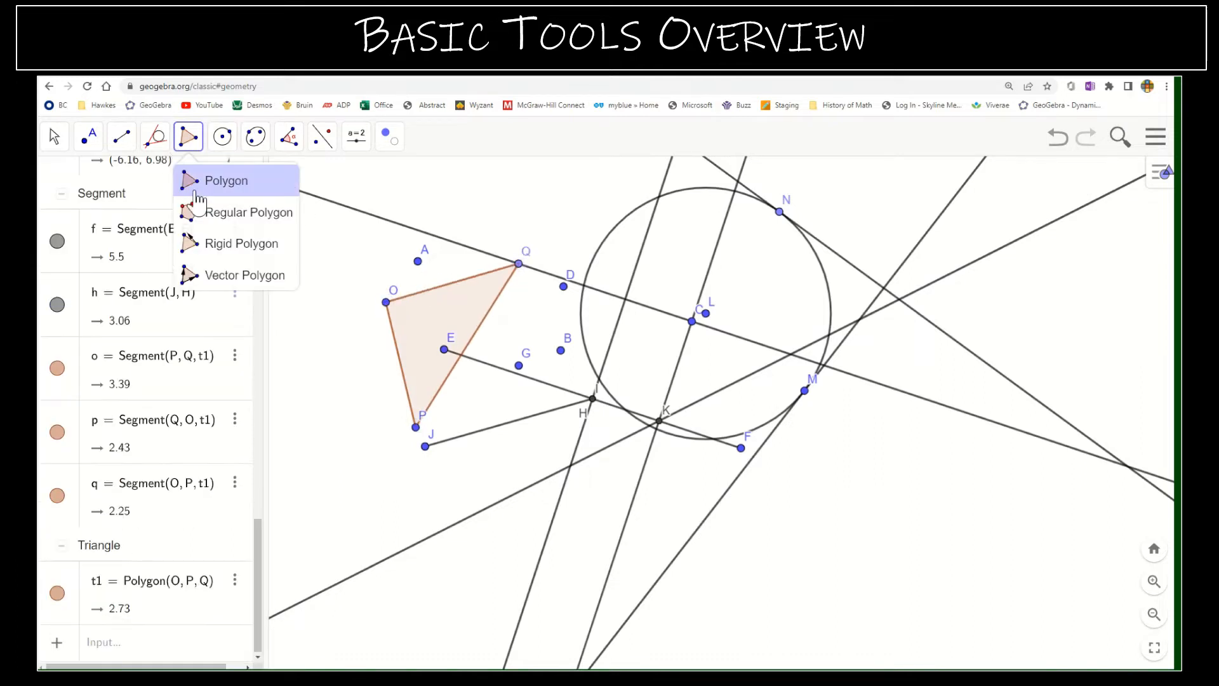
pyautogui.click(216, 209)
pyautogui.click(876, 551)
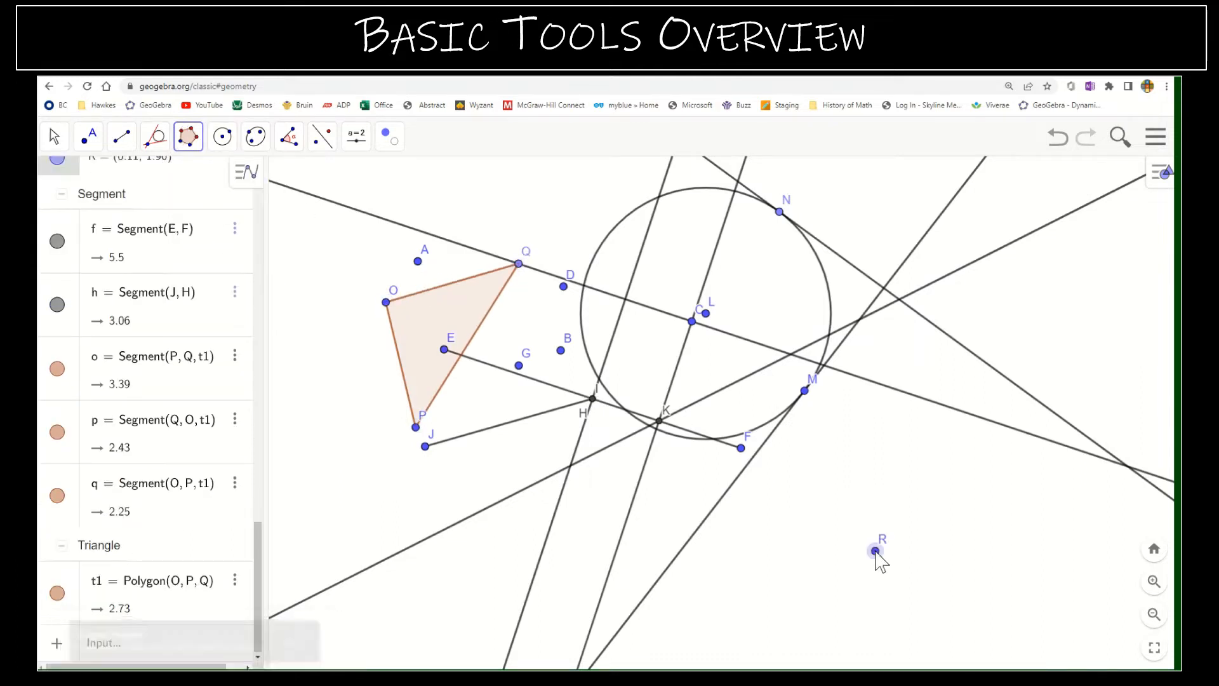
pyautogui.click(877, 483)
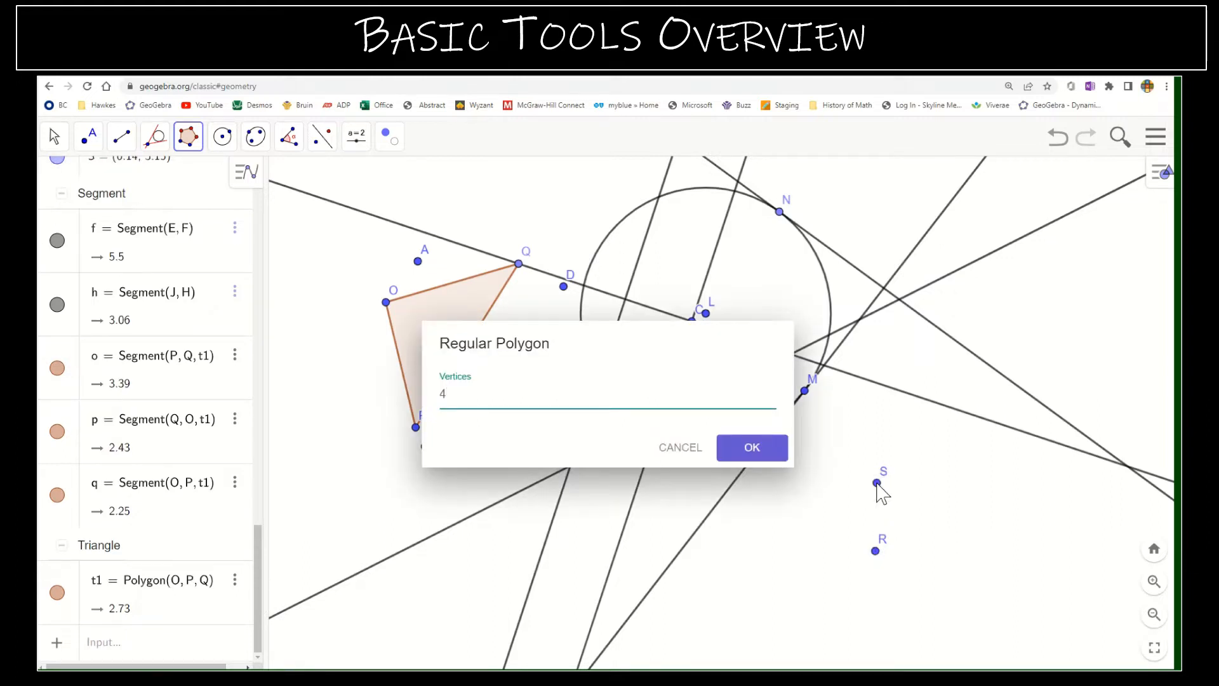
pyautogui.press('Return')
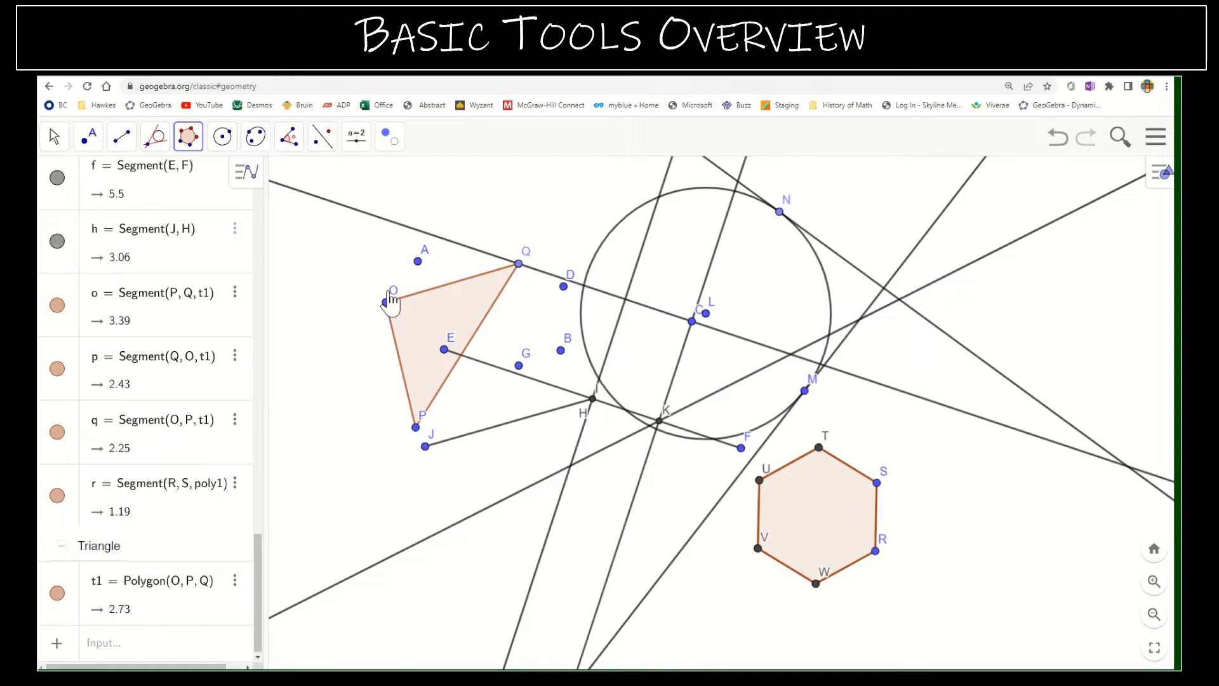
# - Move hexagon vertices S and R to rotate and resize the hexagon, leaving side RS about 1.06 long
pyautogui.click(54, 136)
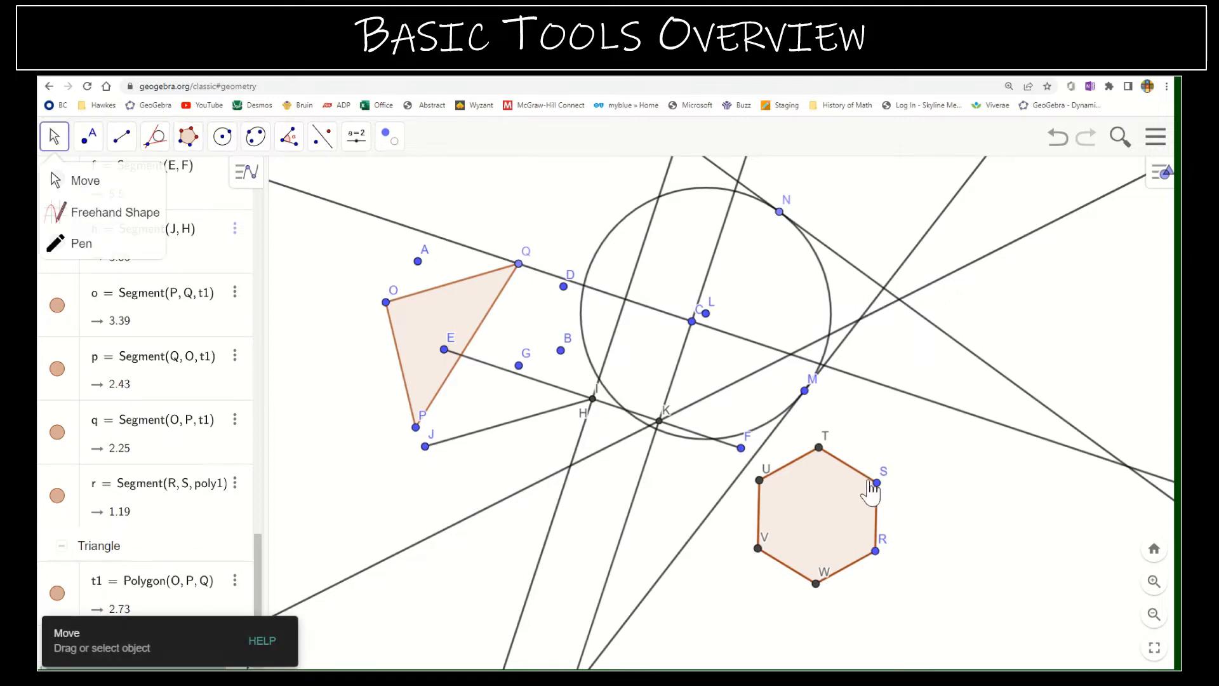
pyautogui.moveTo(878, 484); pyautogui.dragTo(949, 521)
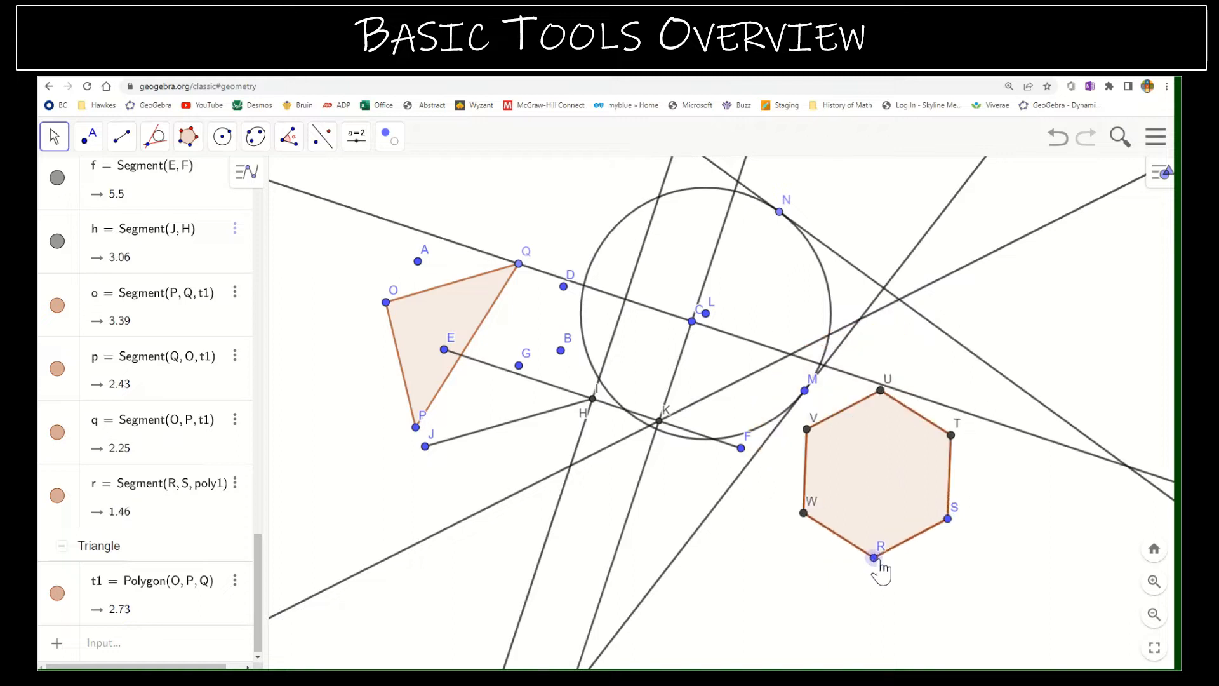
pyautogui.moveTo(876, 551); pyautogui.dragTo(907, 562)
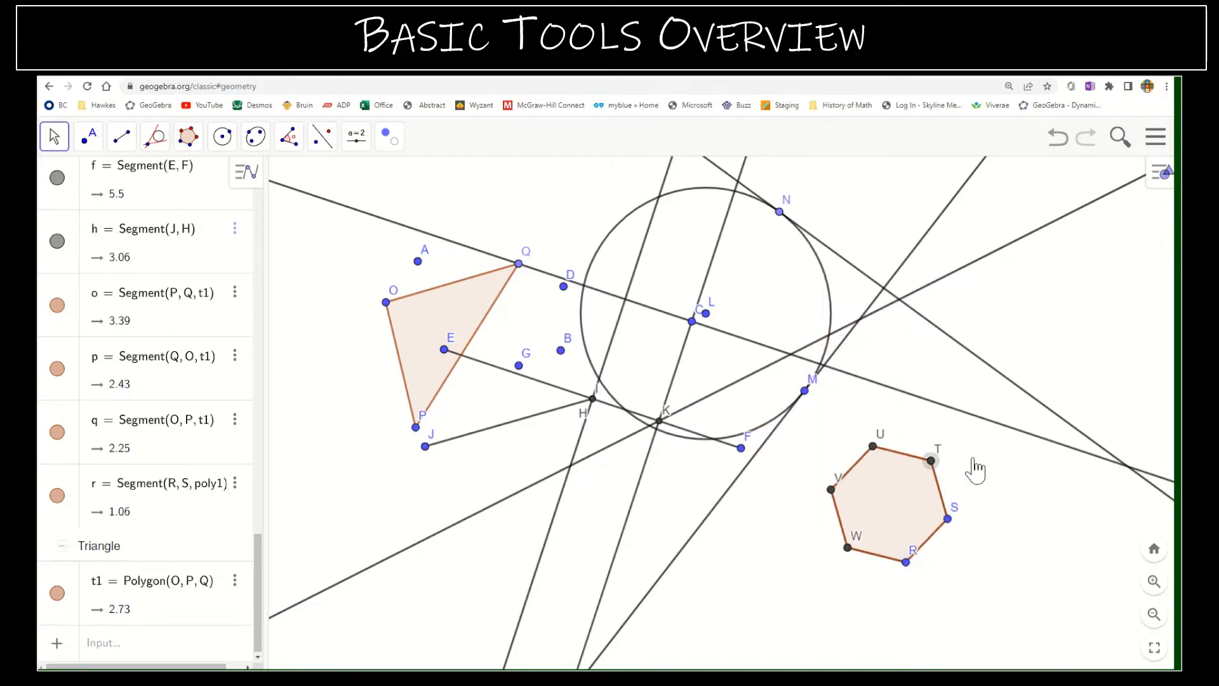
# - Draw a circle centered at F through a new point just below it, outside the hexagon
pyautogui.click(224, 141)
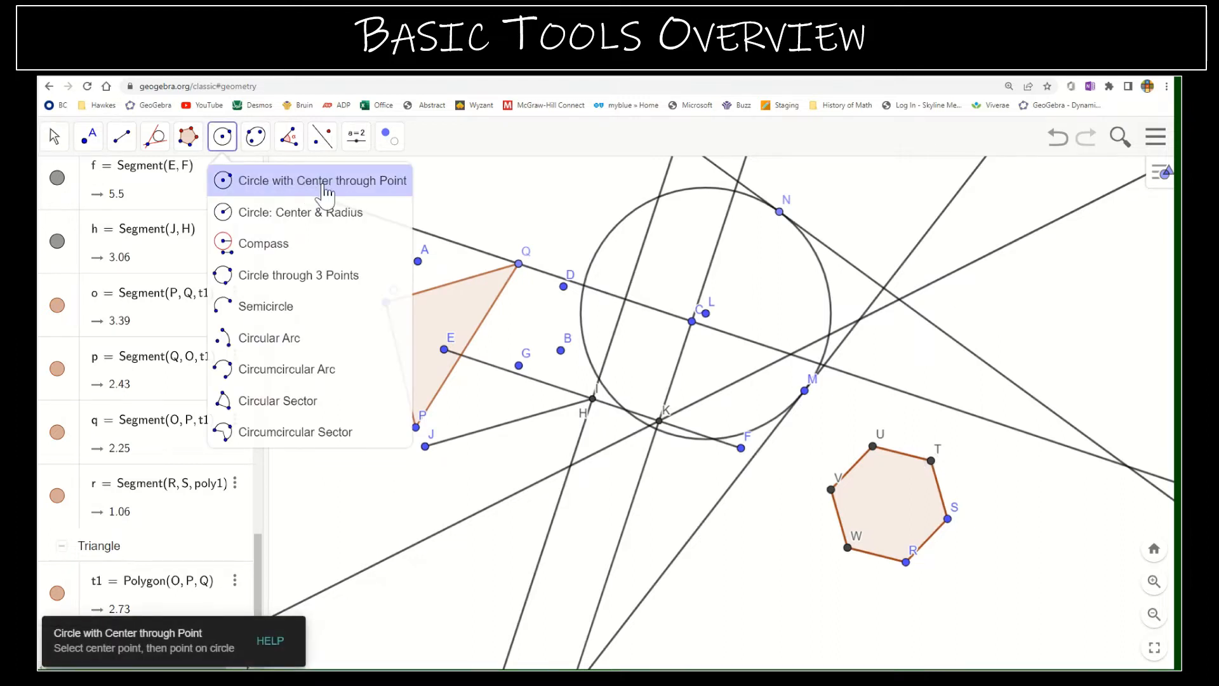
pyautogui.click(324, 184)
pyautogui.click(741, 449)
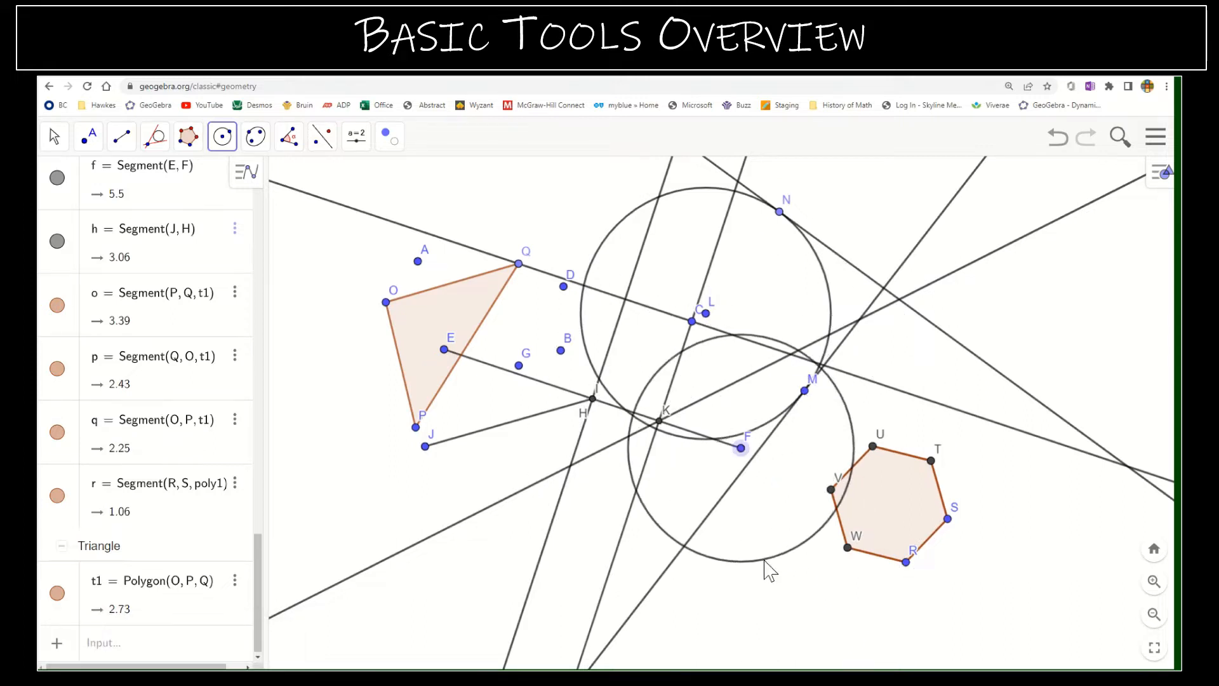
pyautogui.click(765, 559)
# - Construct the circle through the three points O, E and A
pyautogui.click(224, 137)
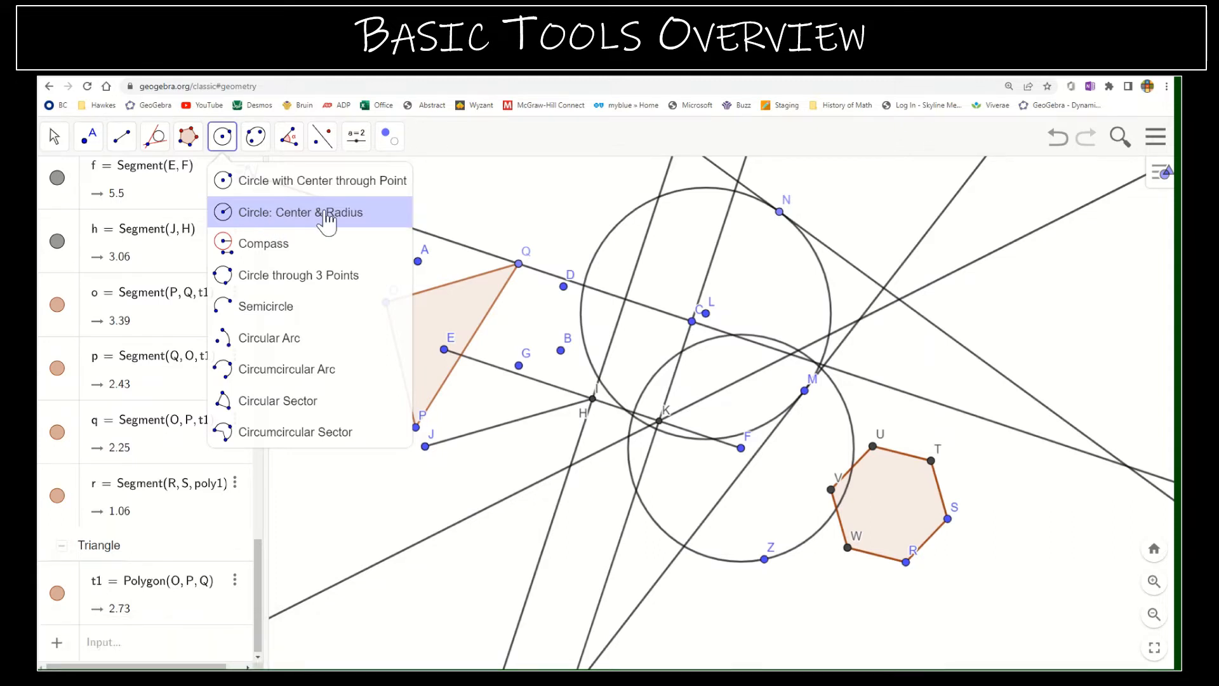
pyautogui.click(314, 287)
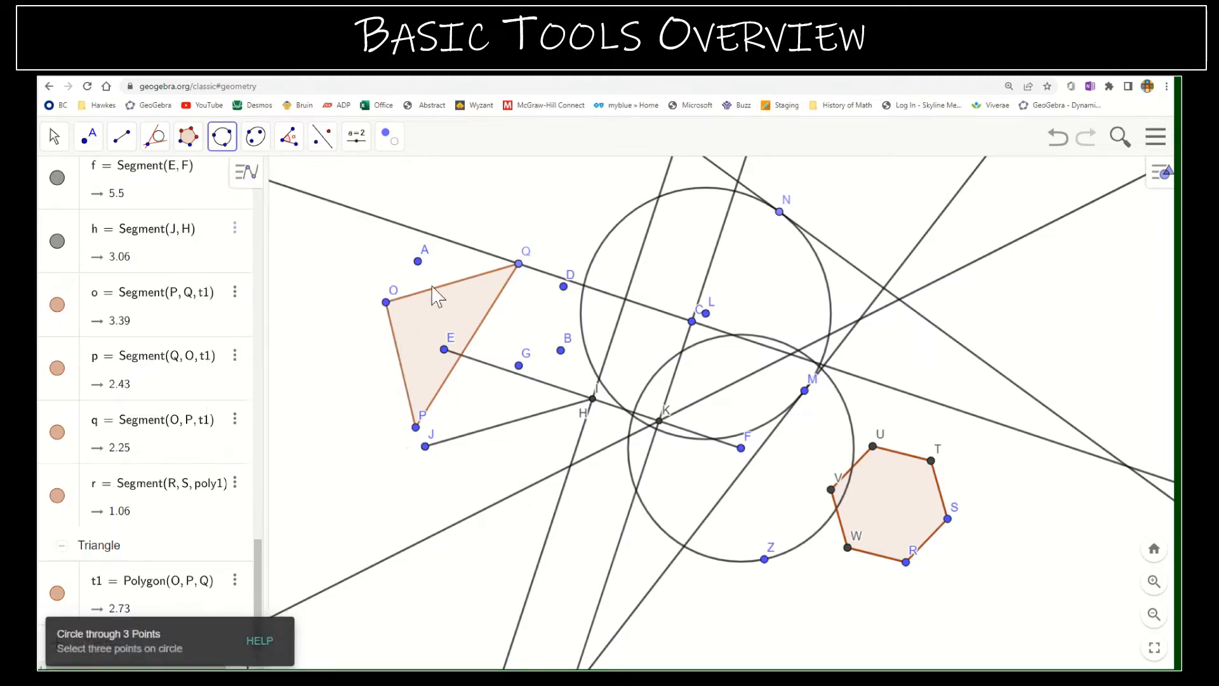
pyautogui.click(385, 302)
pyautogui.click(444, 350)
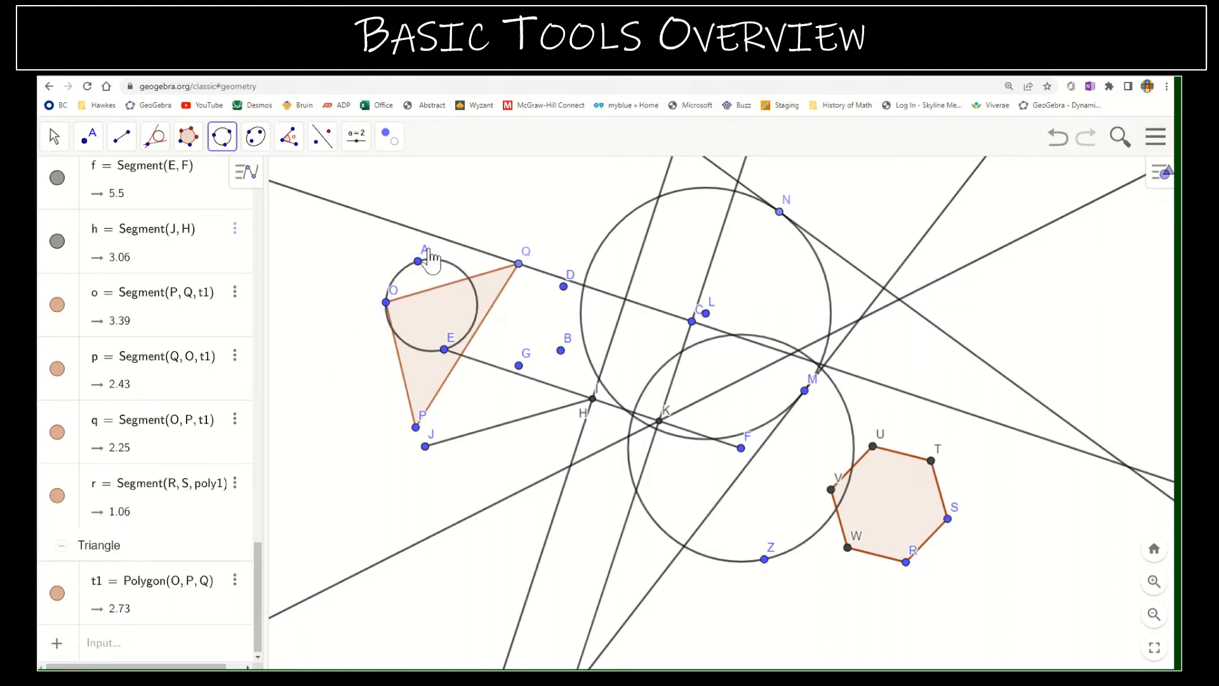
# - Move point A to about (-5.50, 4.82), near segment EF, to enlarge the three-point circle
pyautogui.click(54, 136)
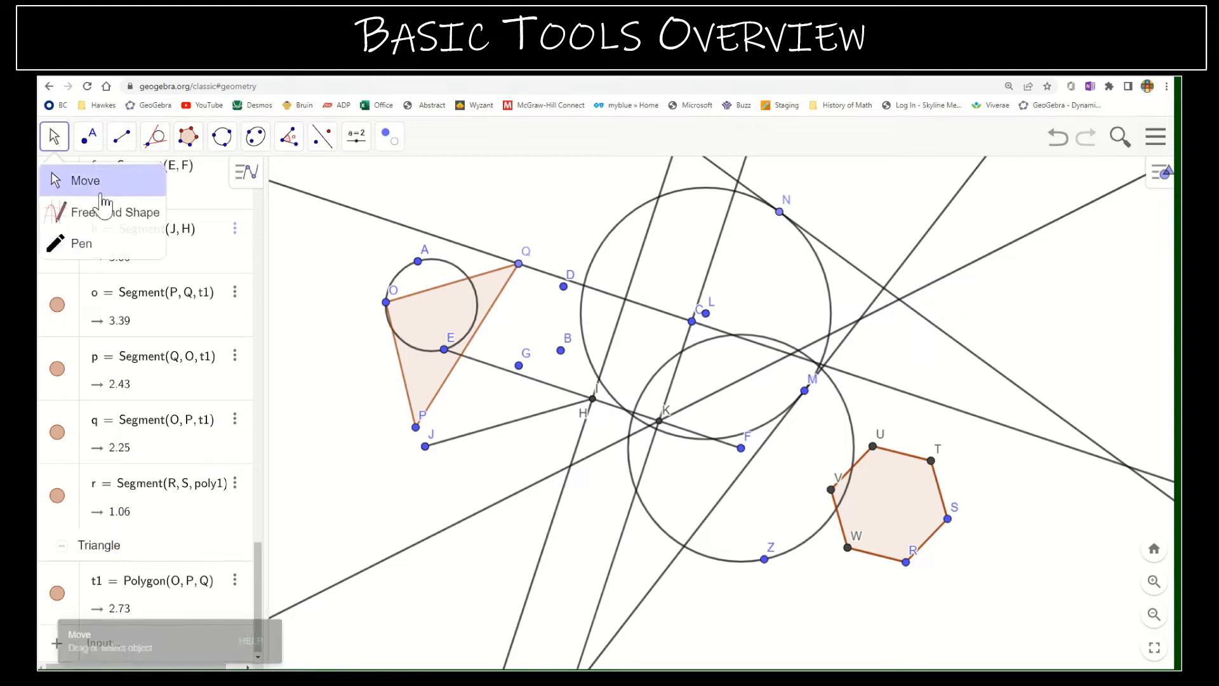
pyautogui.moveTo(418, 261); pyautogui.dragTo(554, 383)
pyautogui.doubleClick(553, 383)
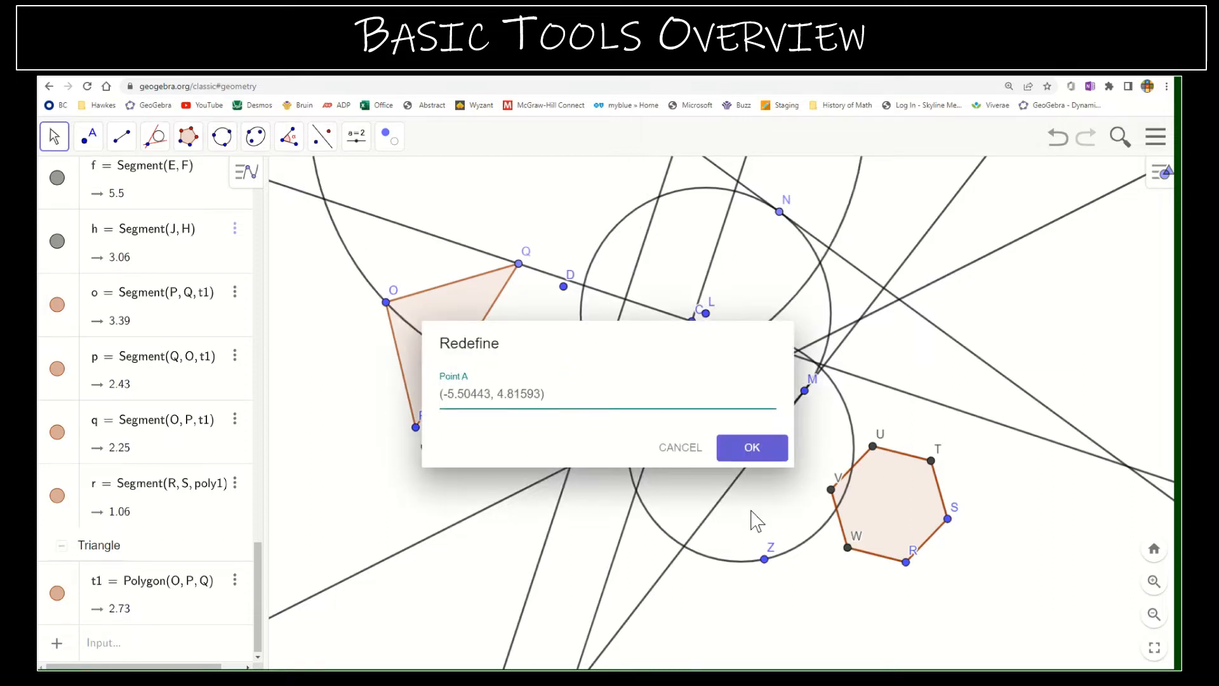
pyautogui.click(670, 448)
# - Measure the hexagon's interior angle at W with the Angle tool, picking R, W and V in that order
pyautogui.click(255, 136)
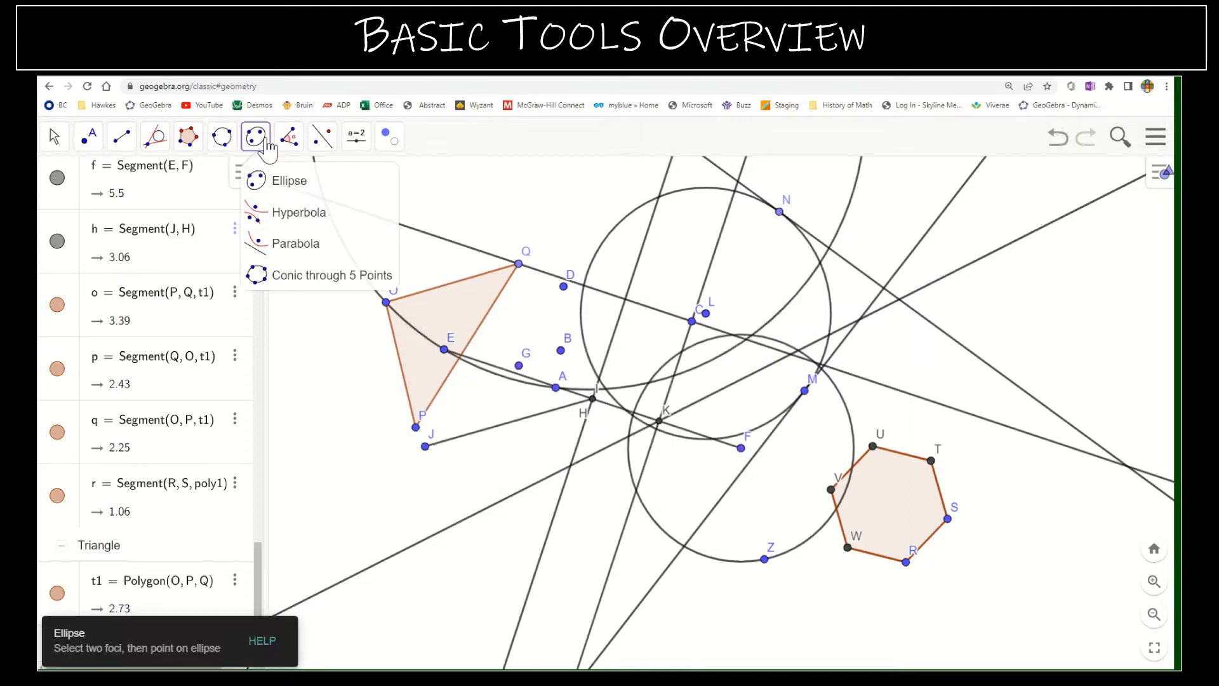
pyautogui.moveTo(303, 139)
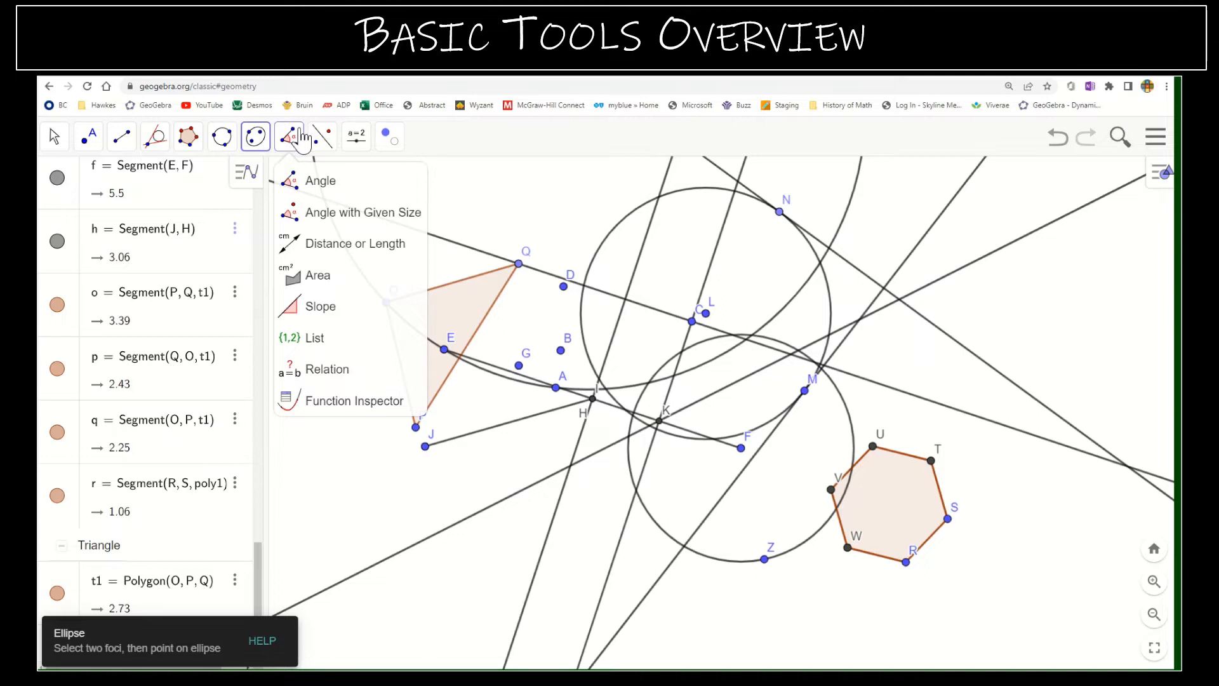
pyautogui.click(304, 189)
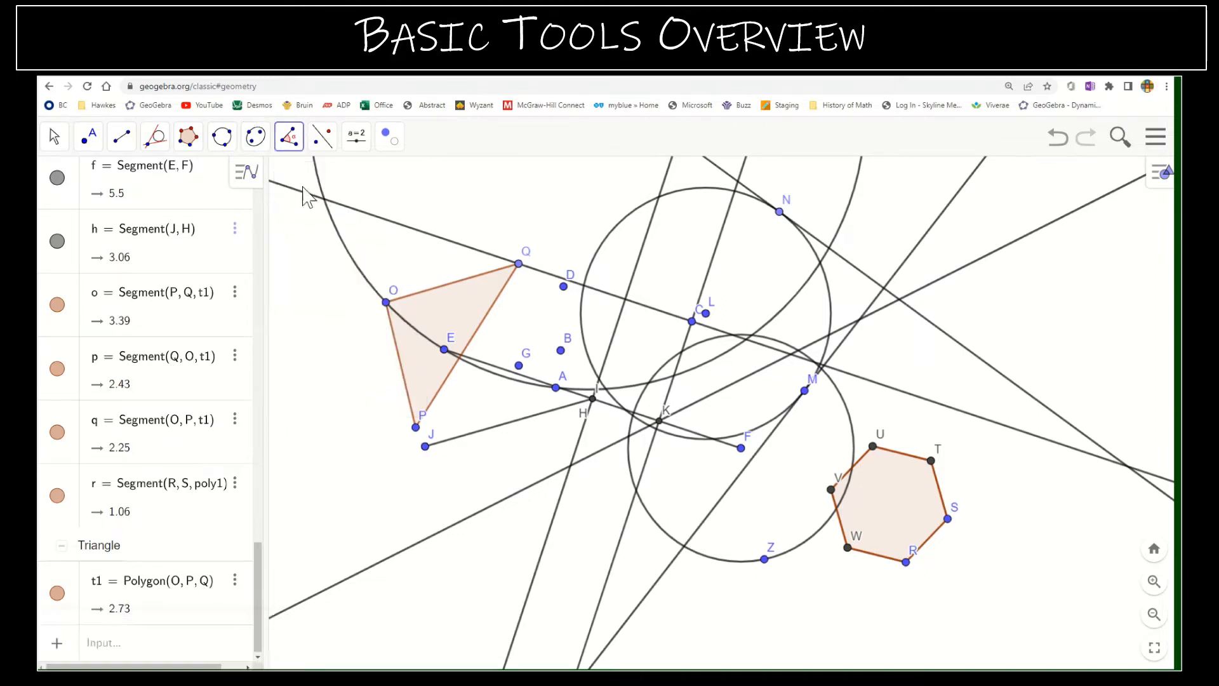
pyautogui.click(907, 564)
pyautogui.click(848, 548)
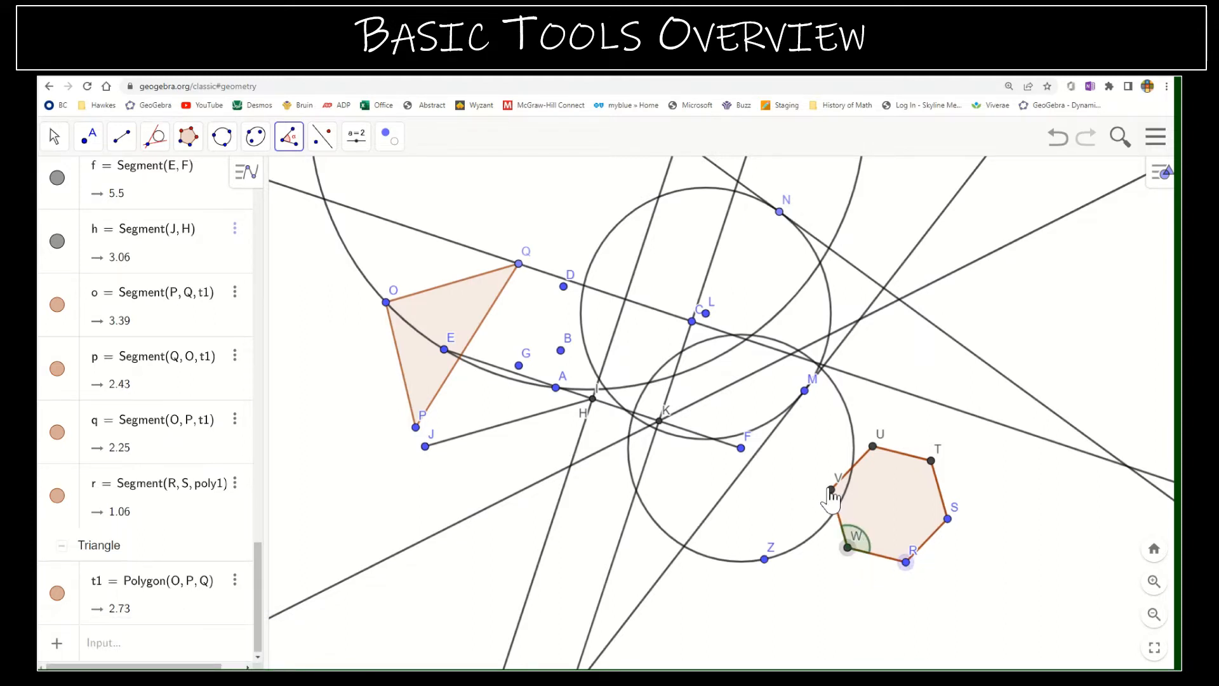
pyautogui.click(831, 490)
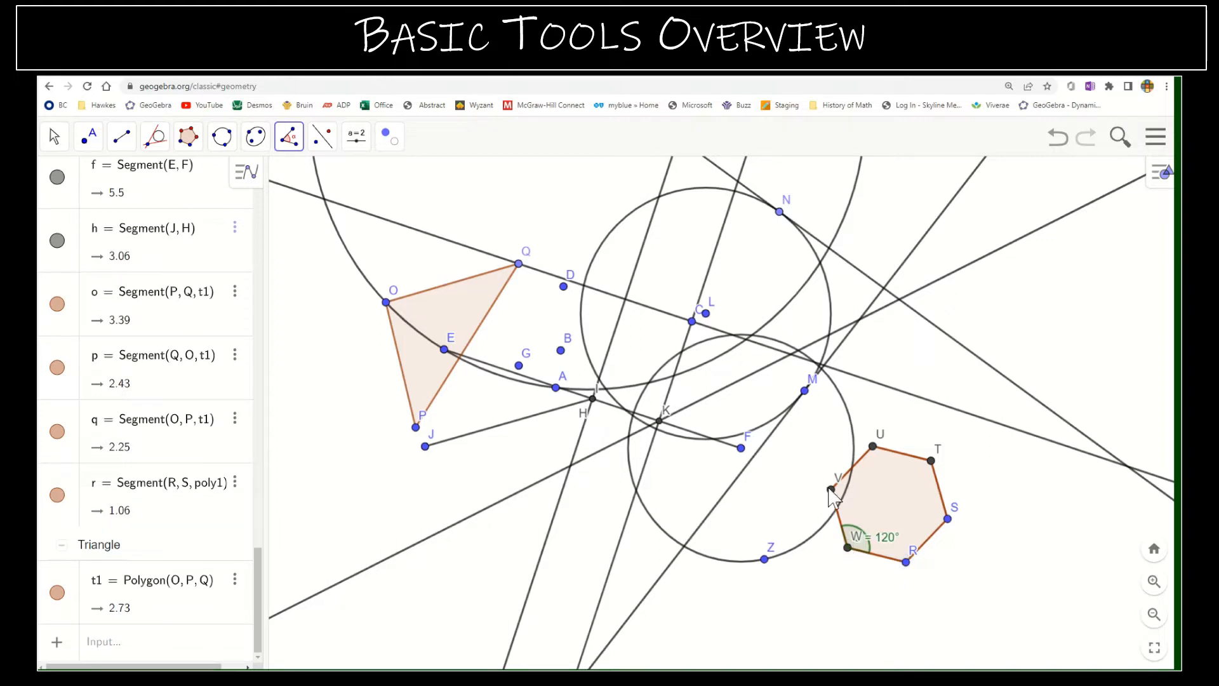
# - Measure the angle at W in the reverse order V, W, R, and undo that second measurement
pyautogui.click(831, 489)
pyautogui.click(848, 549)
pyautogui.click(906, 563)
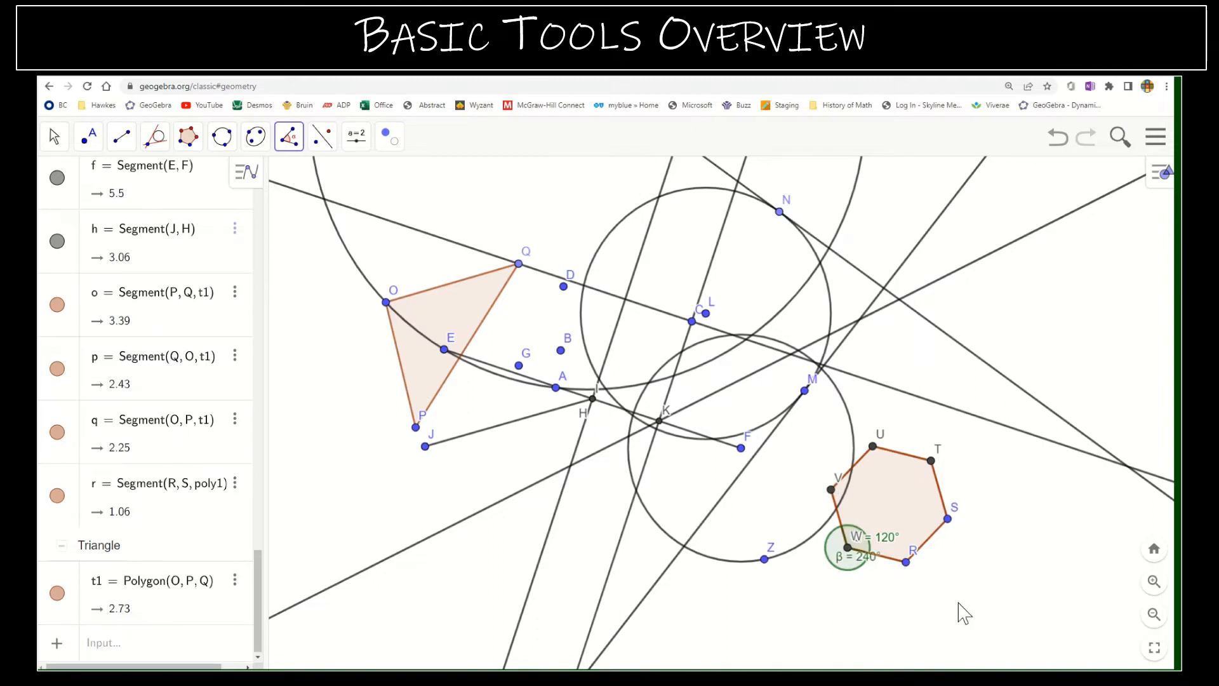
pyautogui.click(1059, 141)
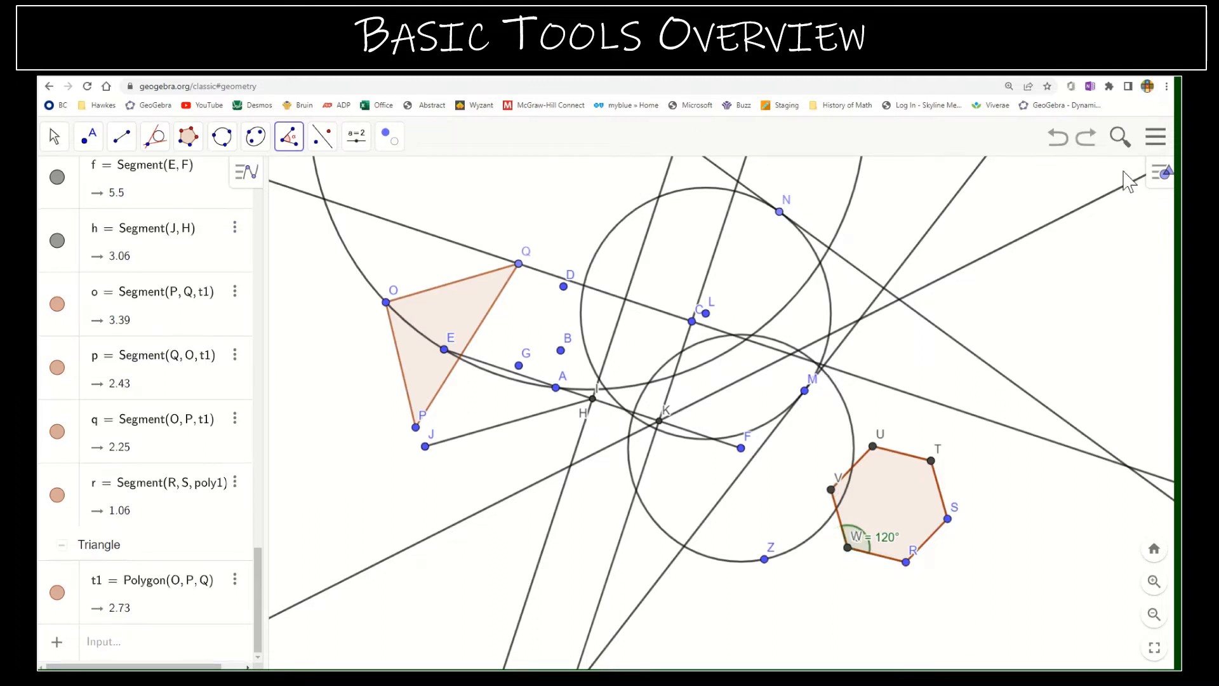
# - Set the Angle tool's range for new angles to 0° to 180°
pyautogui.click(1165, 177)
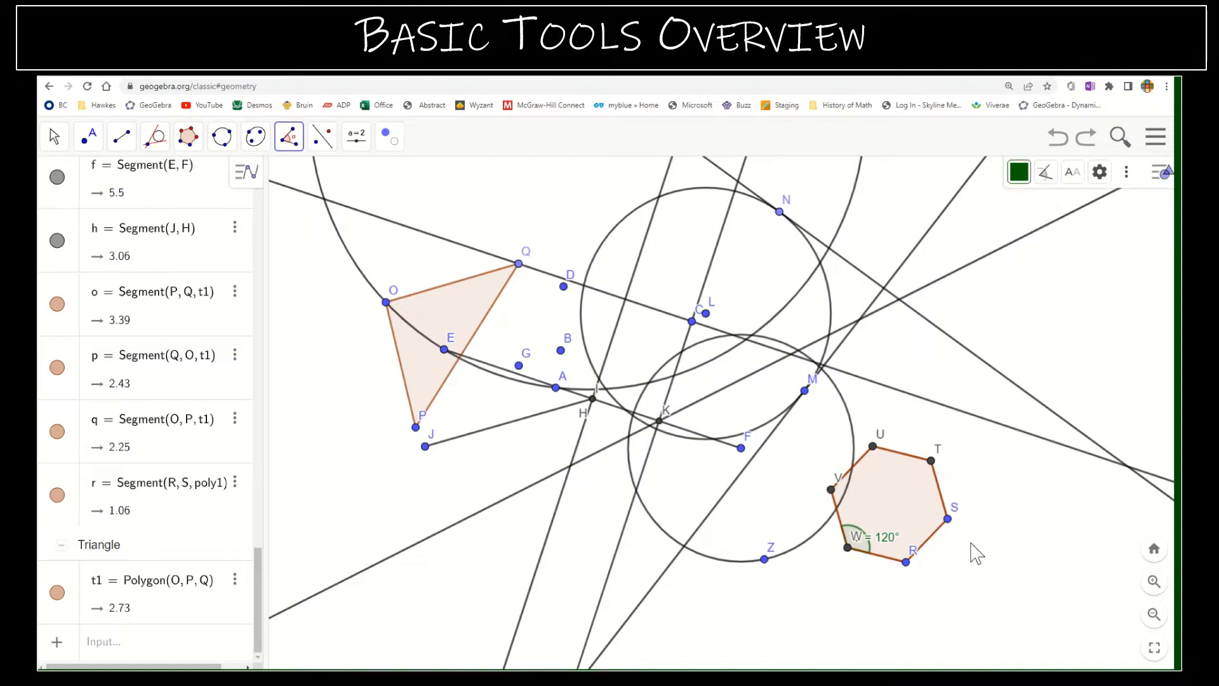
pyautogui.click(1046, 174)
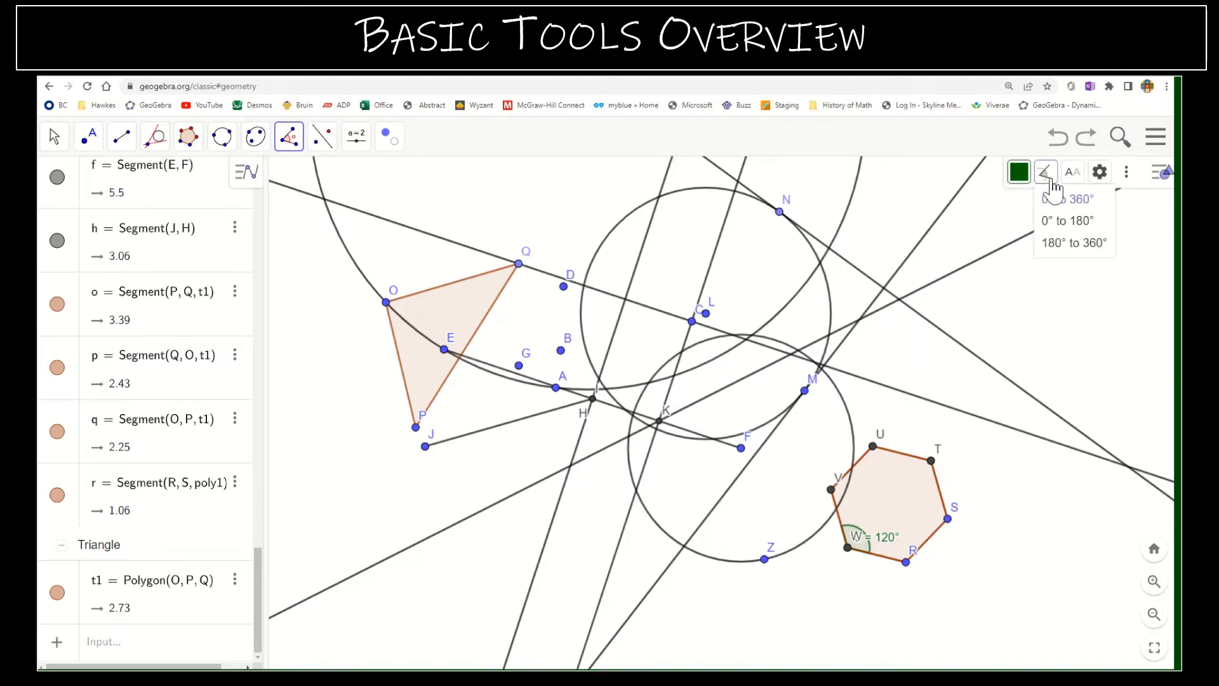
pyautogui.click(1073, 222)
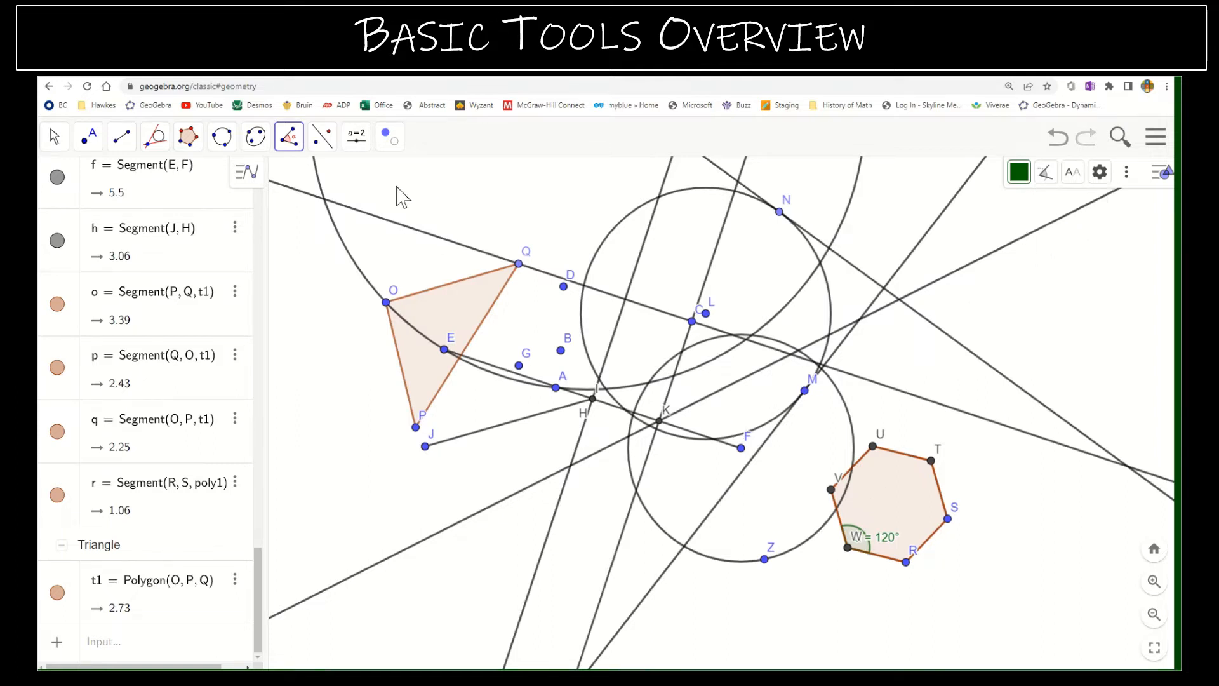
# - Measure the angle at W by picking V, W and R, and move the W label inside the hexagon
pyautogui.click(831, 489)
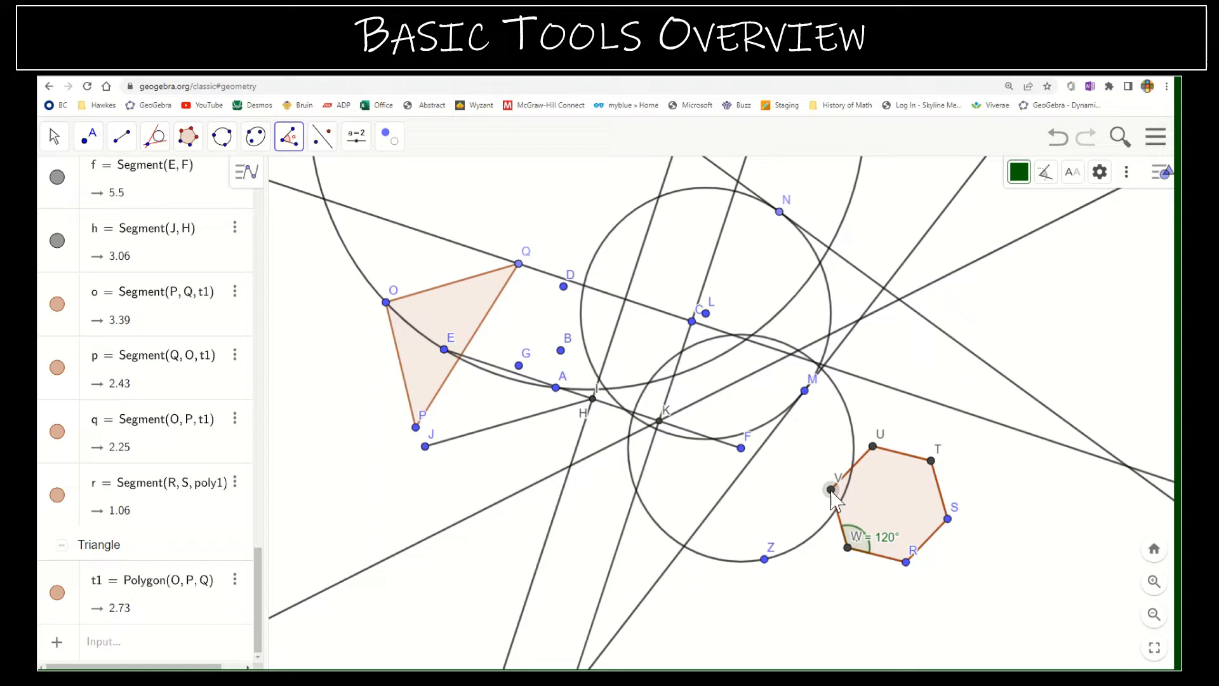
pyautogui.click(848, 548)
pyautogui.click(906, 562)
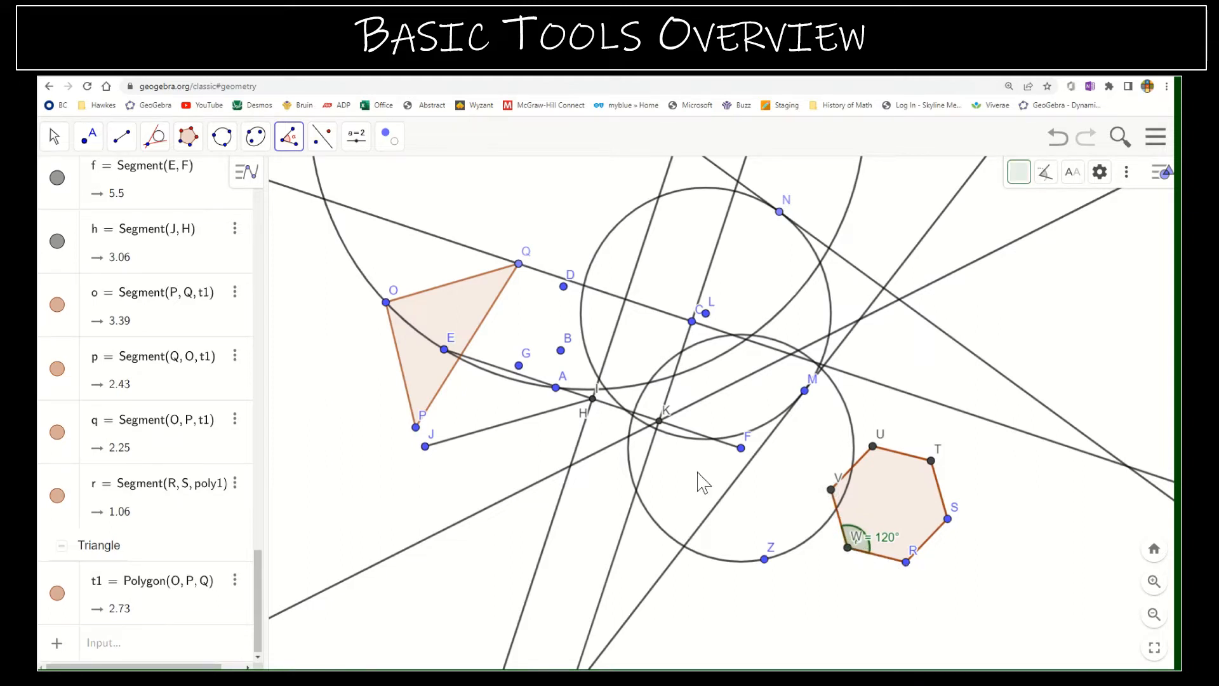
pyautogui.click(54, 136)
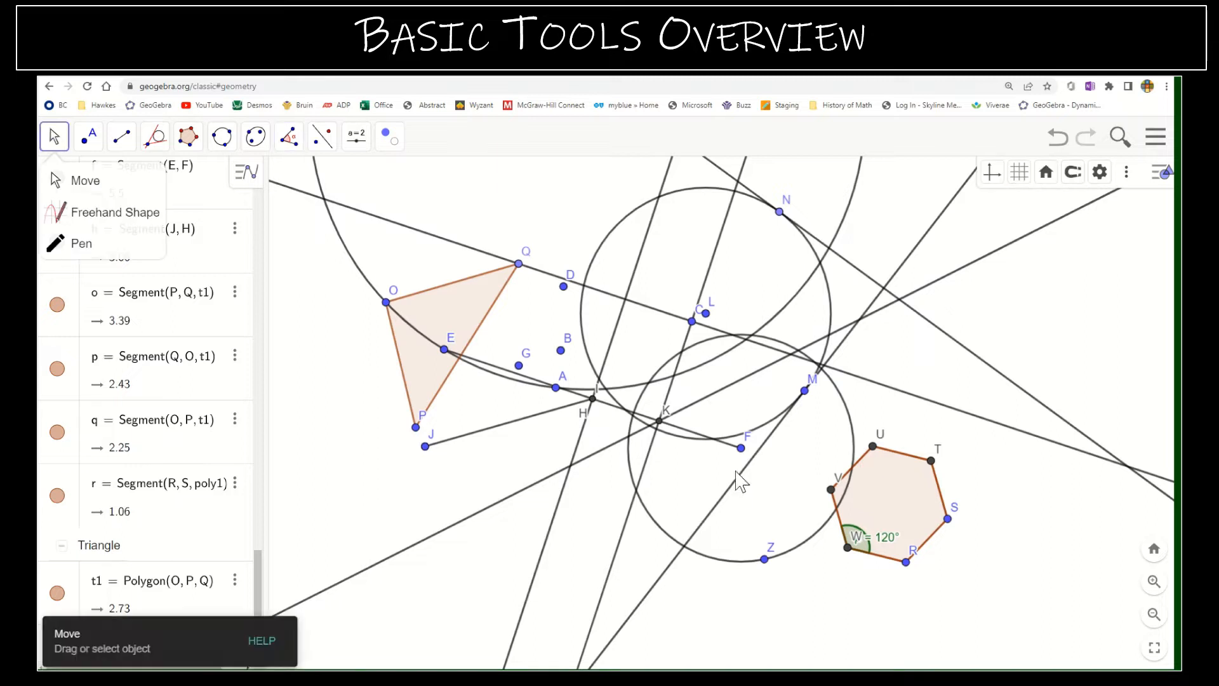
pyautogui.moveTo(857, 538); pyautogui.dragTo(874, 494)
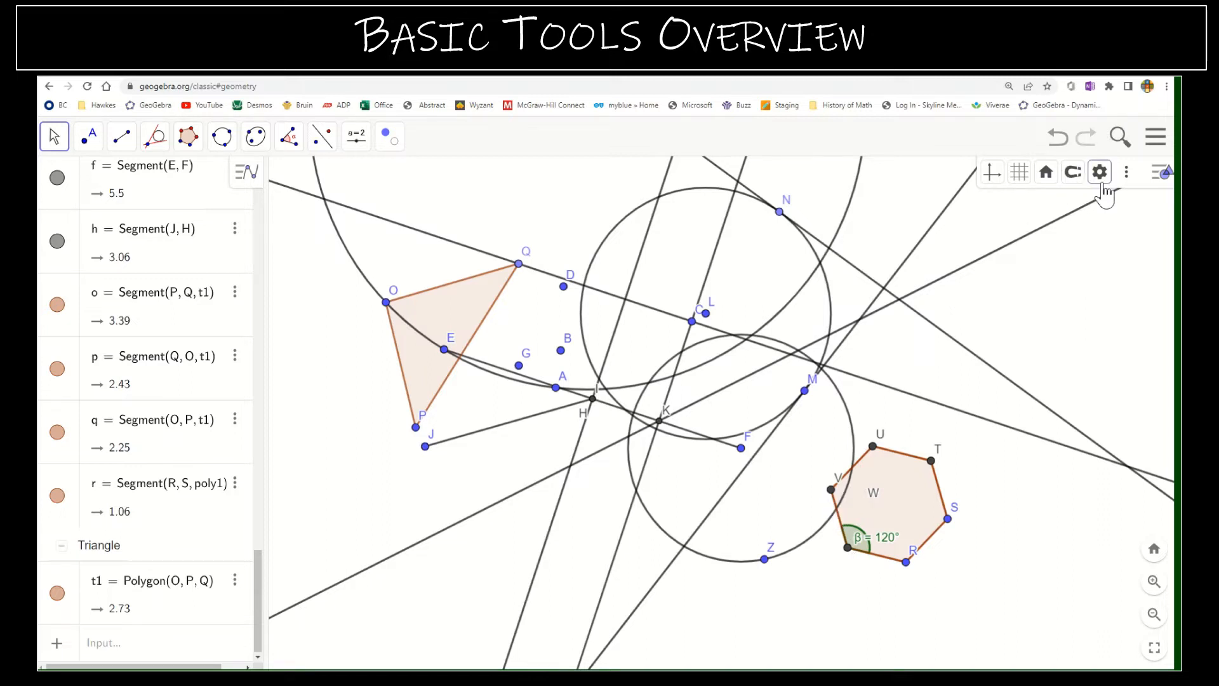
# - Select the β angle at vertex W and change its color to light purple
pyautogui.click(863, 540)
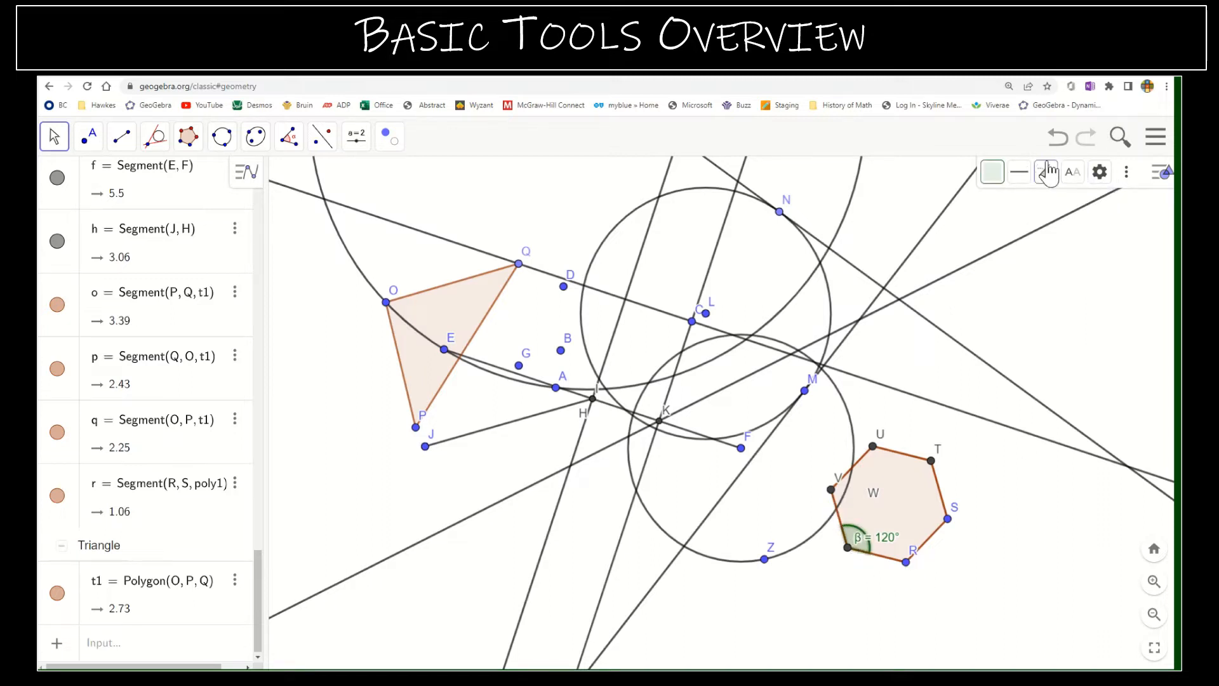
pyautogui.click(1046, 172)
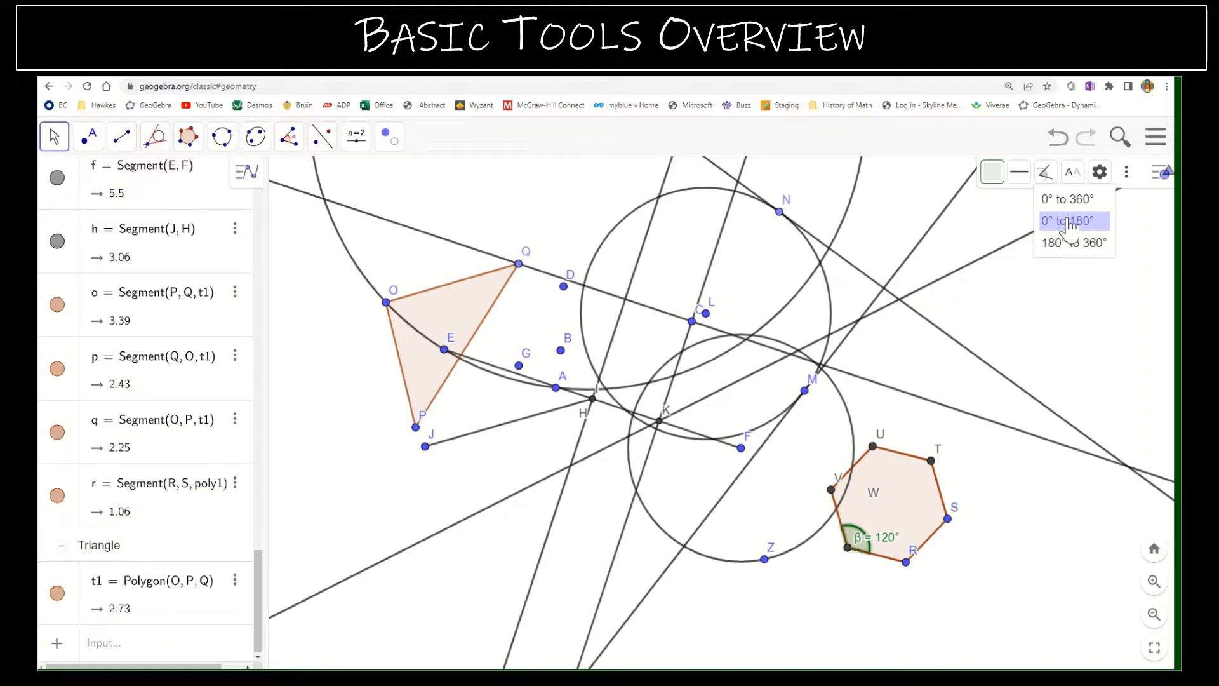
pyautogui.click(997, 178)
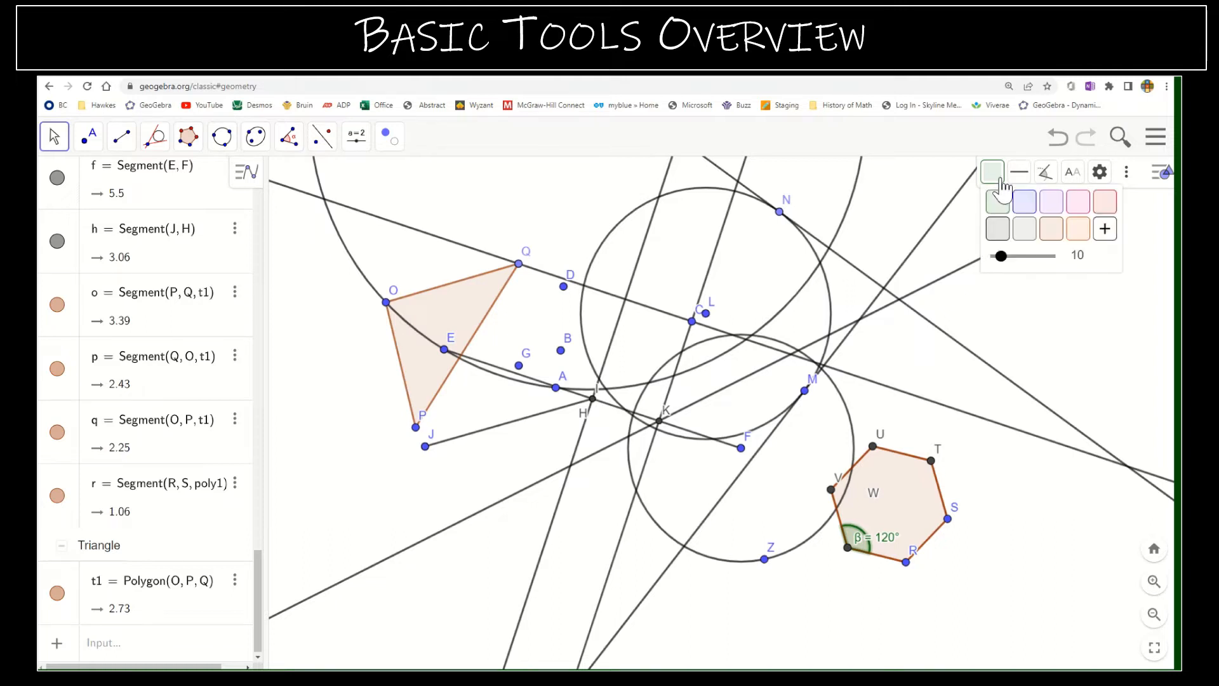
pyautogui.click(1051, 202)
# - Give the selected angle at W a dashed line style and make its label show only the value
pyautogui.click(1019, 172)
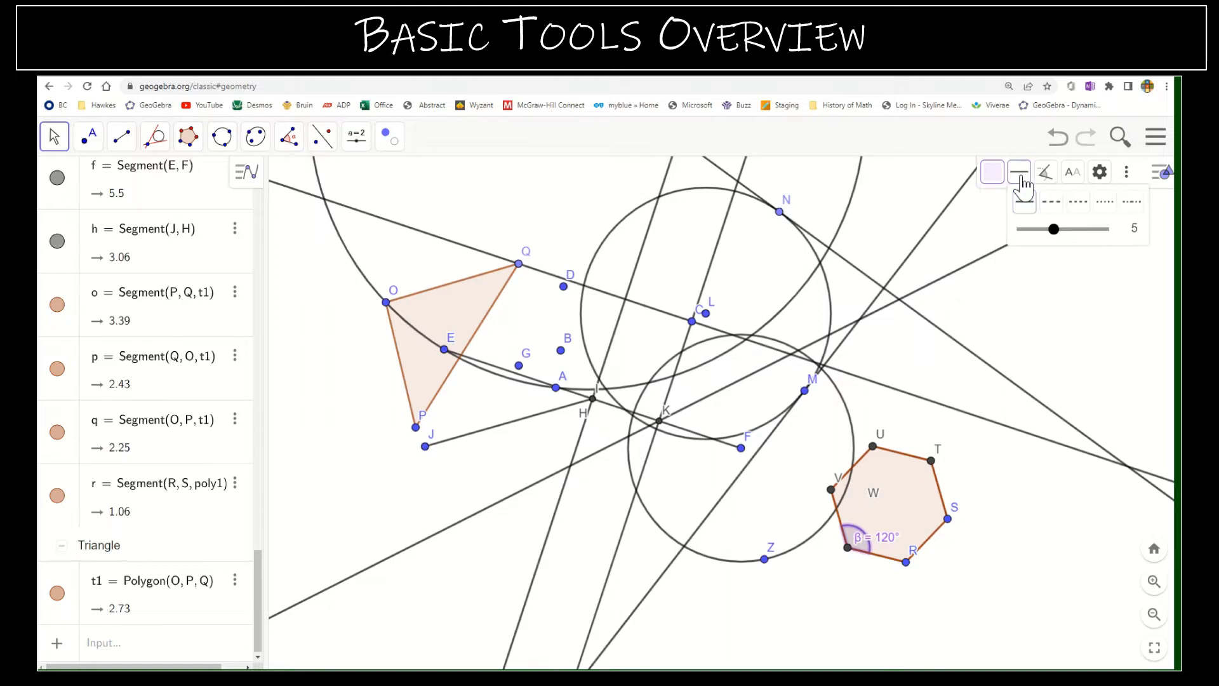
pyautogui.click(1052, 204)
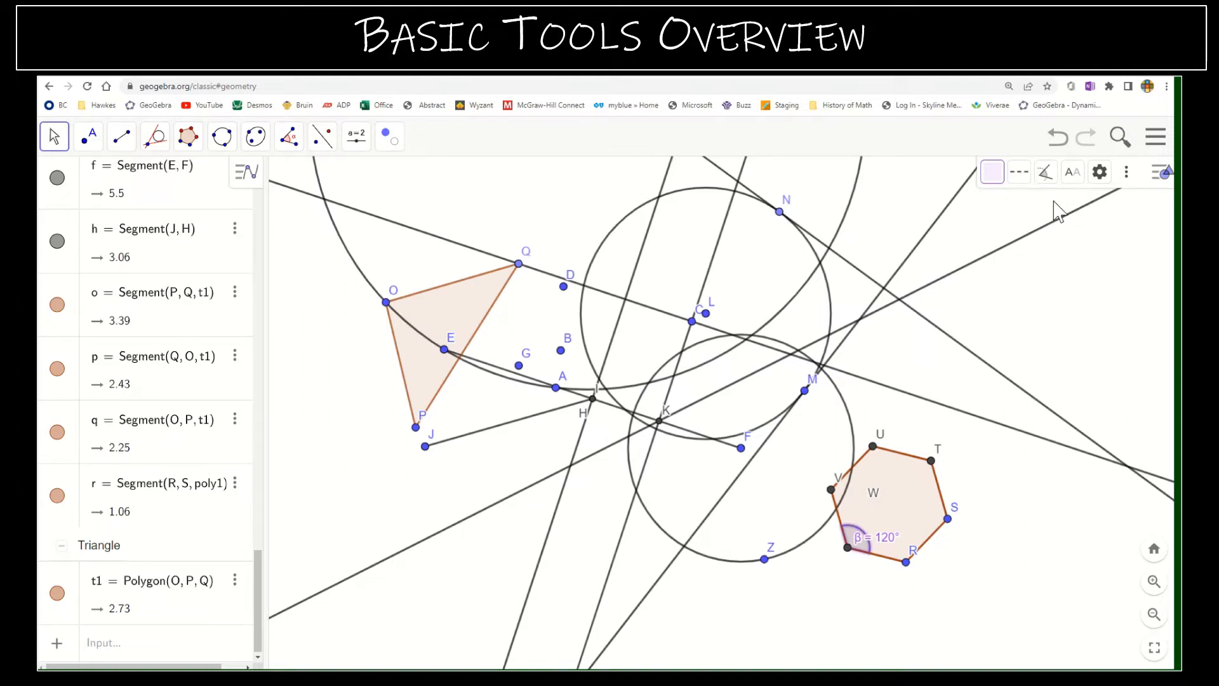
pyautogui.click(1074, 176)
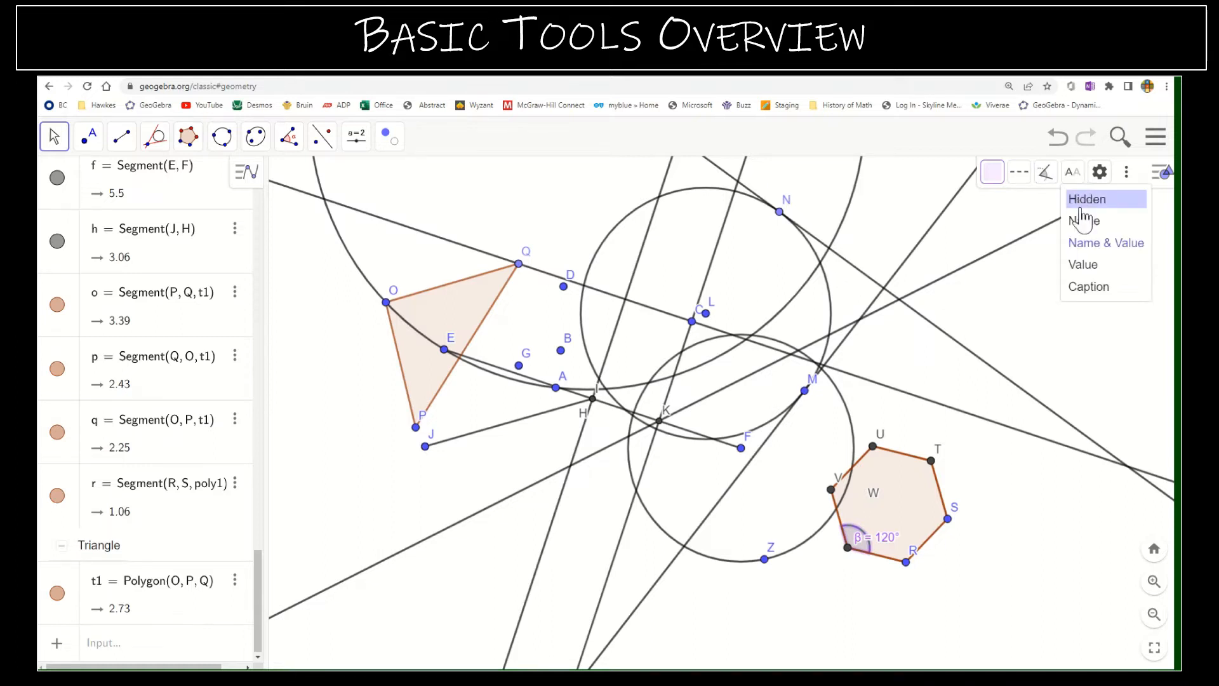
pyautogui.click(1084, 265)
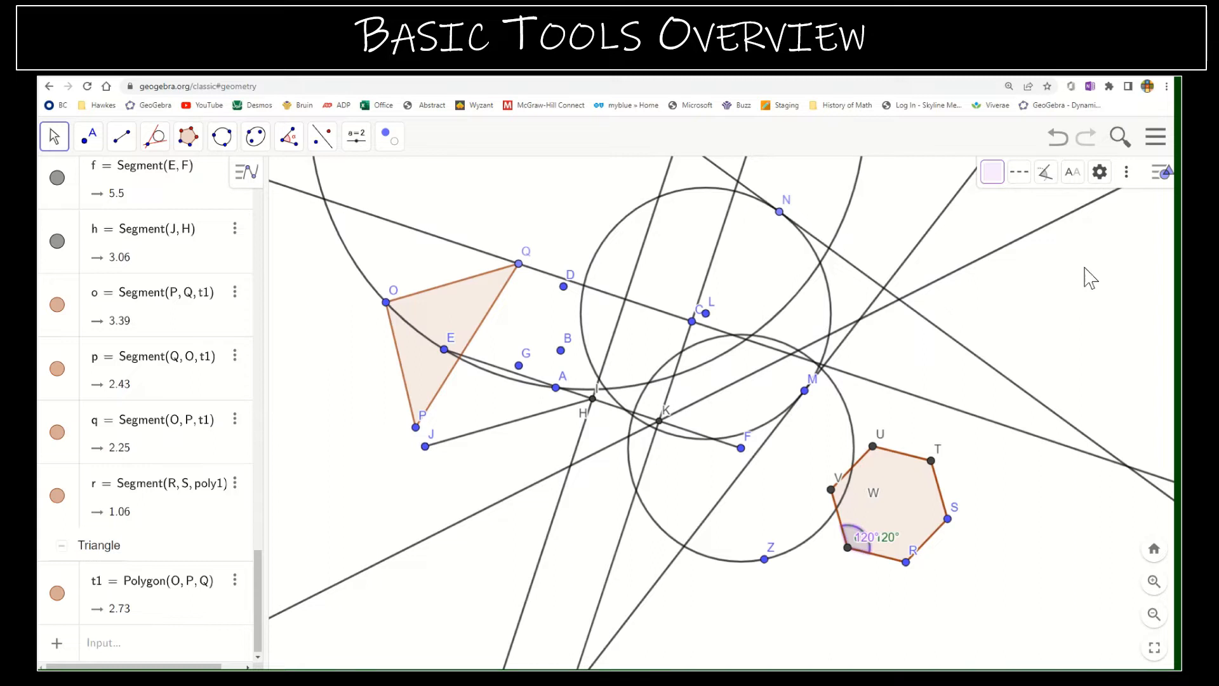
# - Make the label of the selected angle at vertex W show both its name and value
pyautogui.click(1075, 174)
pyautogui.click(1090, 245)
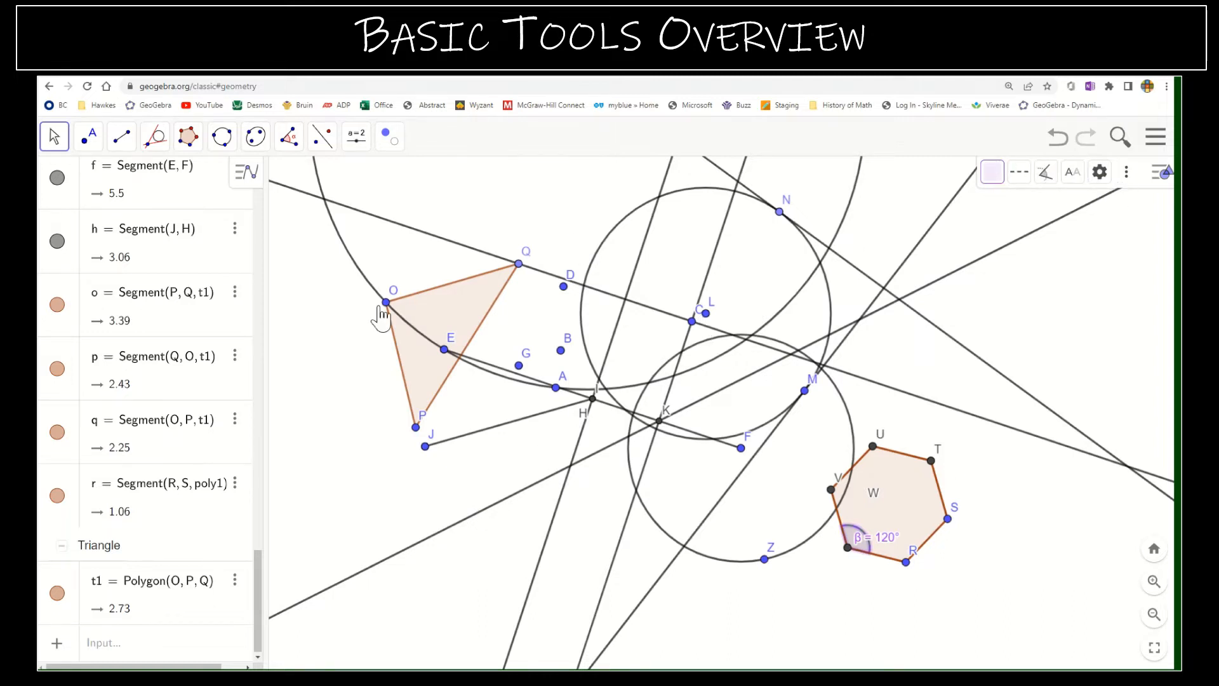
pyautogui.click(289, 136)
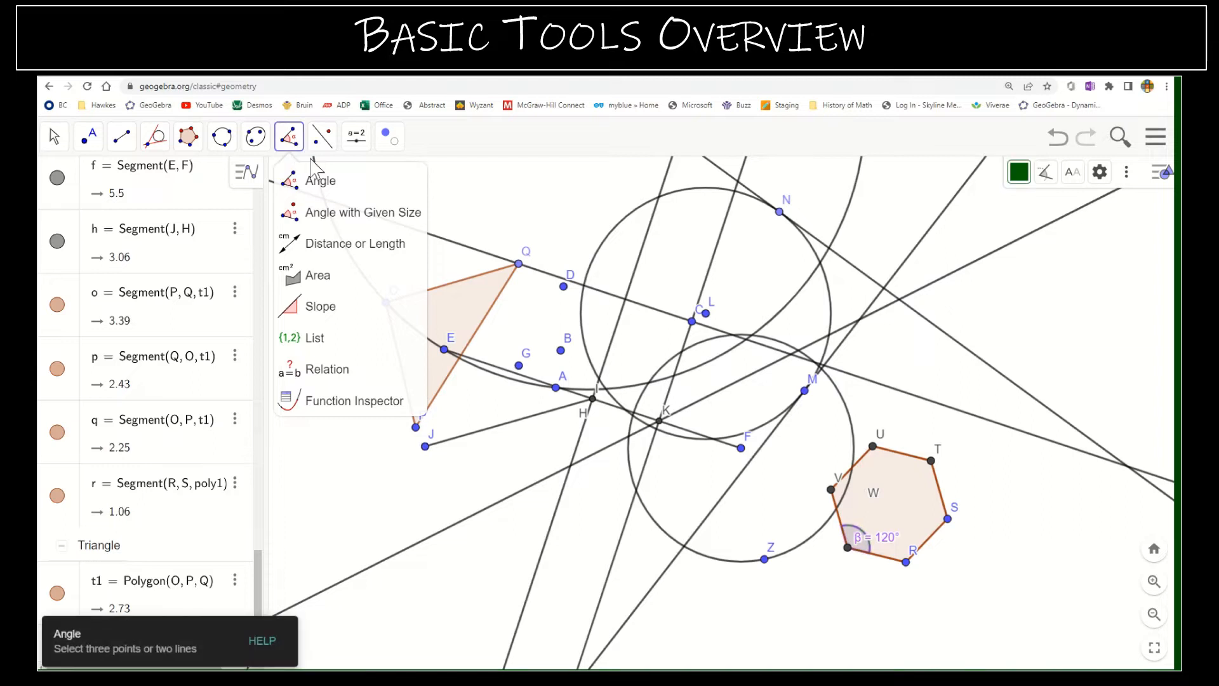
pyautogui.click(359, 216)
pyautogui.click(353, 247)
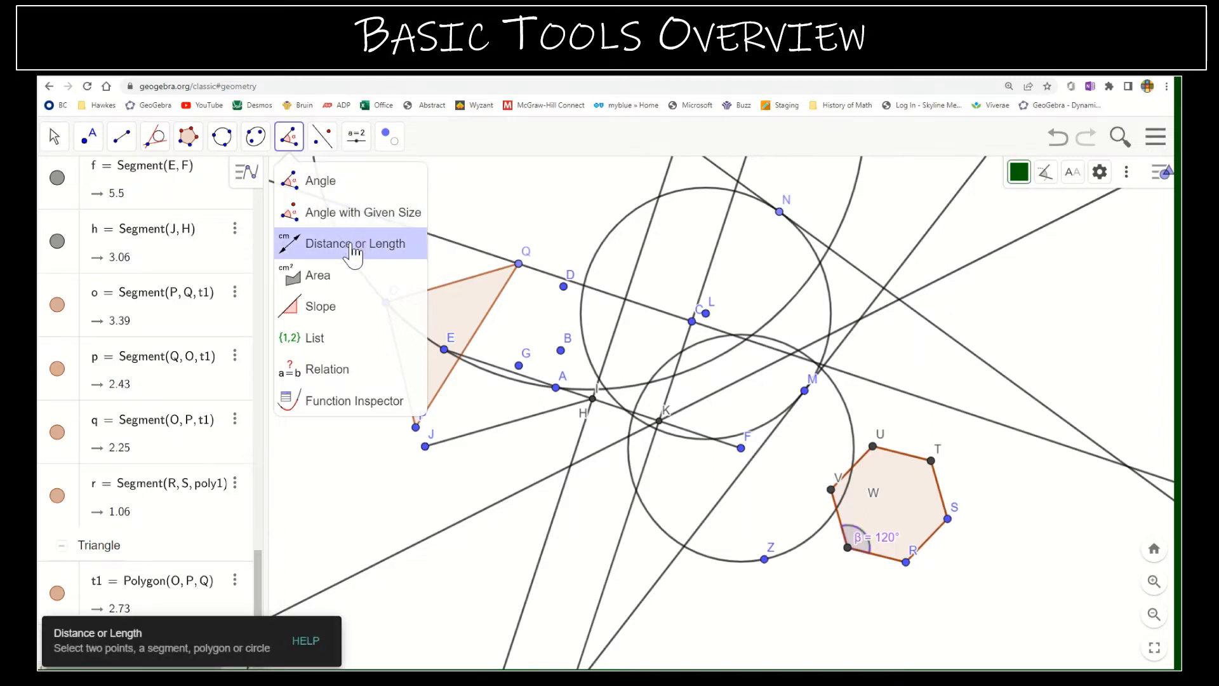
# - Erase all points, lines, circles, polygons and angles from the construction with the Delete tool
pyautogui.click(387, 136)
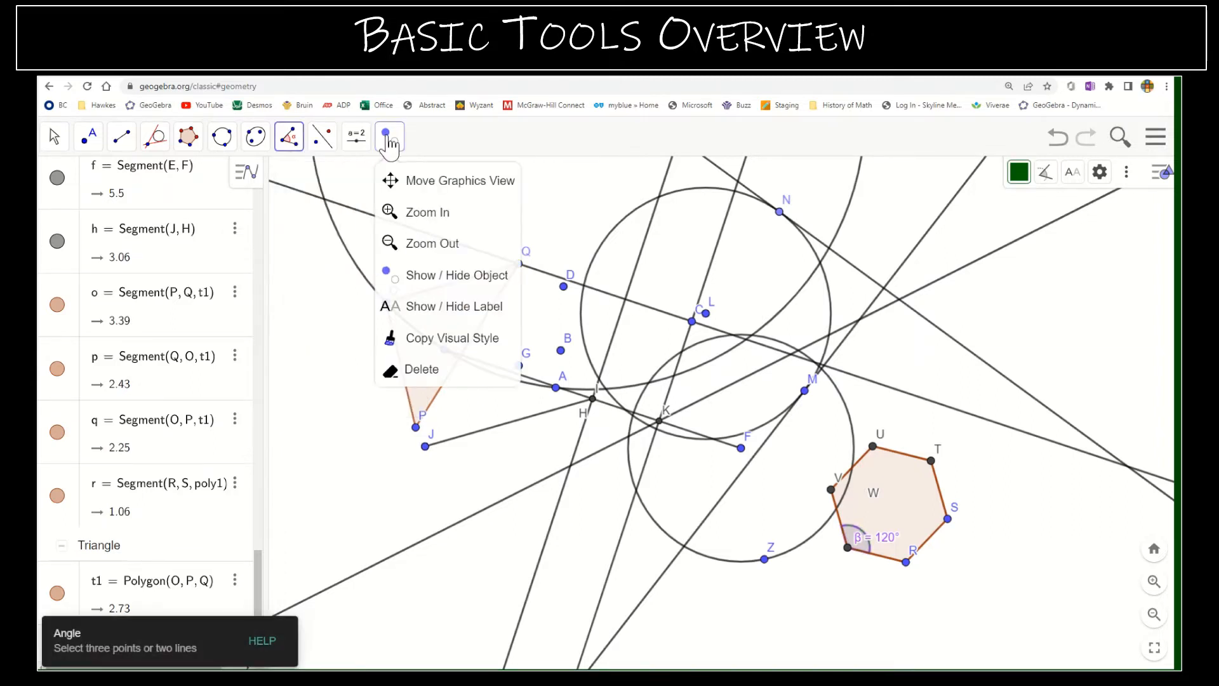
pyautogui.click(423, 371)
pyautogui.click(432, 370)
pyautogui.moveTo(658, 297)
pyautogui.mouseDown()
pyautogui.moveTo(776, 304)
pyautogui.moveTo(810, 461)
pyautogui.moveTo(888, 463)
pyautogui.mouseUp()
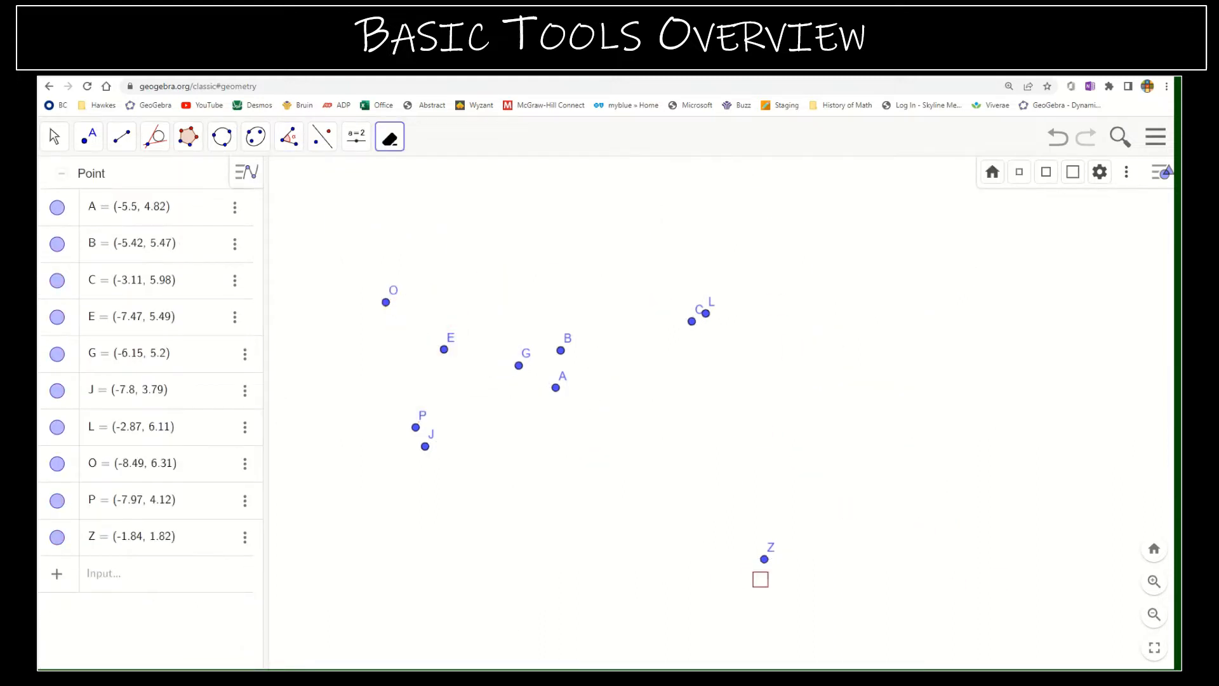
pyautogui.moveTo(760, 579)
pyautogui.mouseDown()
pyautogui.moveTo(680, 321)
pyautogui.moveTo(582, 383)
pyautogui.moveTo(595, 295)
pyautogui.mouseUp()
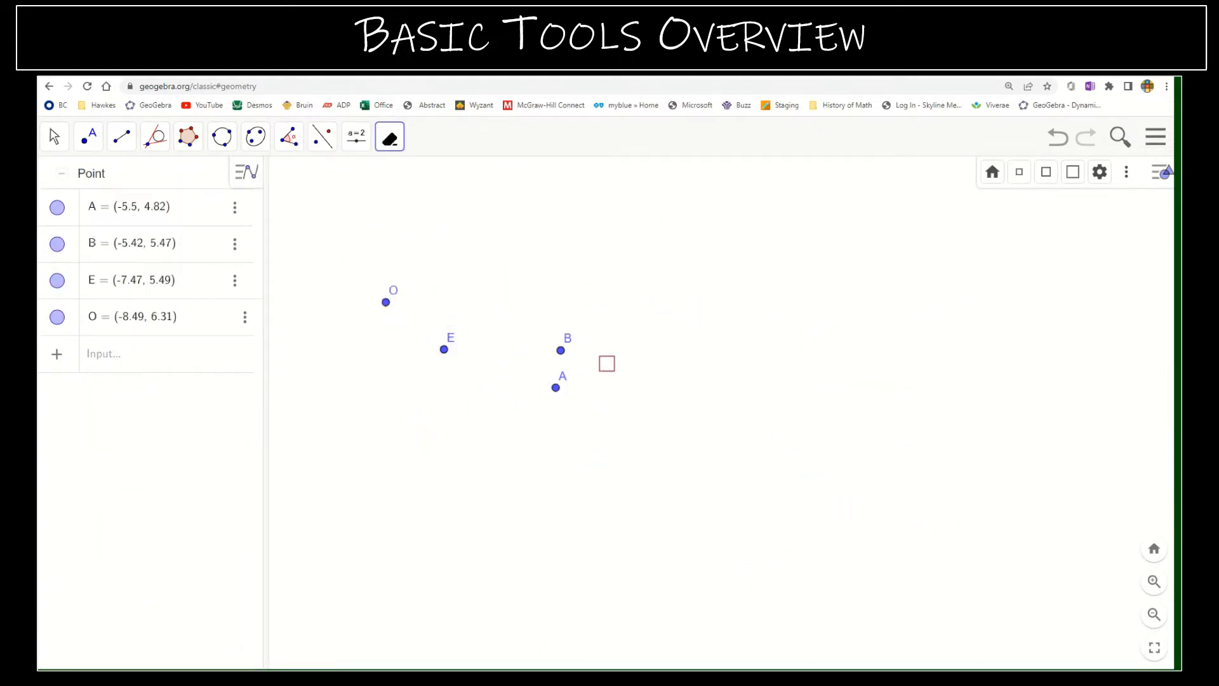
pyautogui.moveTo(607, 364); pyautogui.dragTo(468, 402)
pyautogui.moveTo(390, 289); pyautogui.dragTo(456, 358)
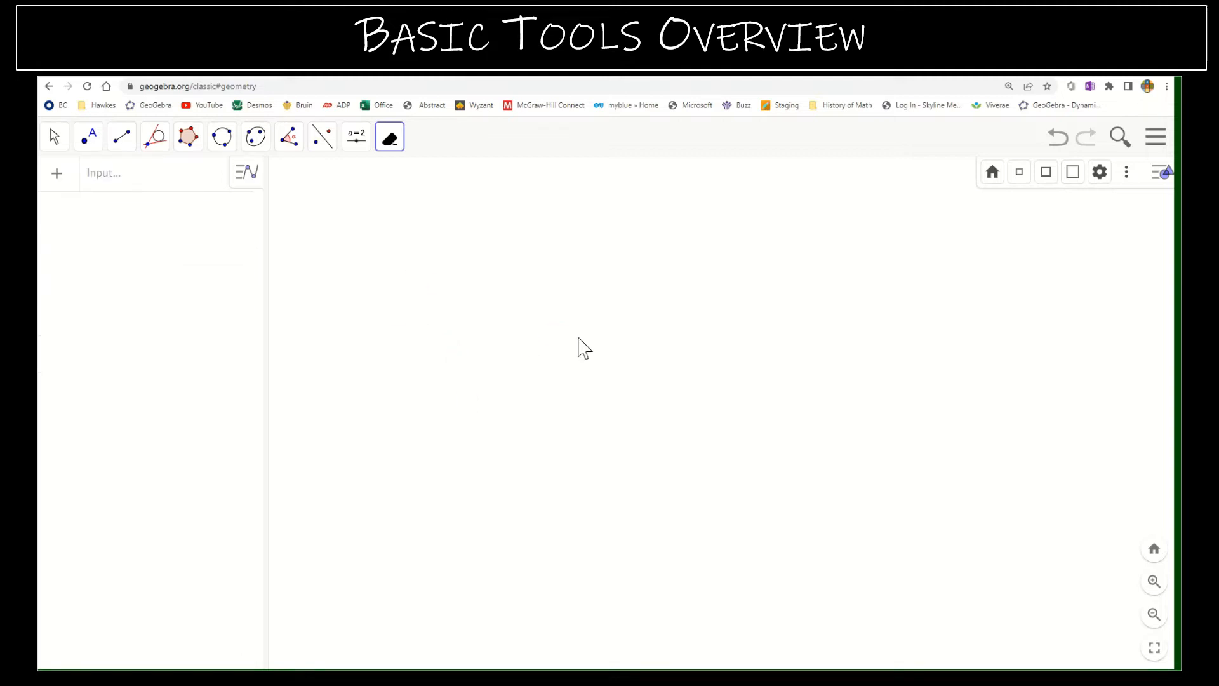
# - Draw a slanted segment about 1.68 units long near the middle of the empty drawing area
pyautogui.click(291, 137)
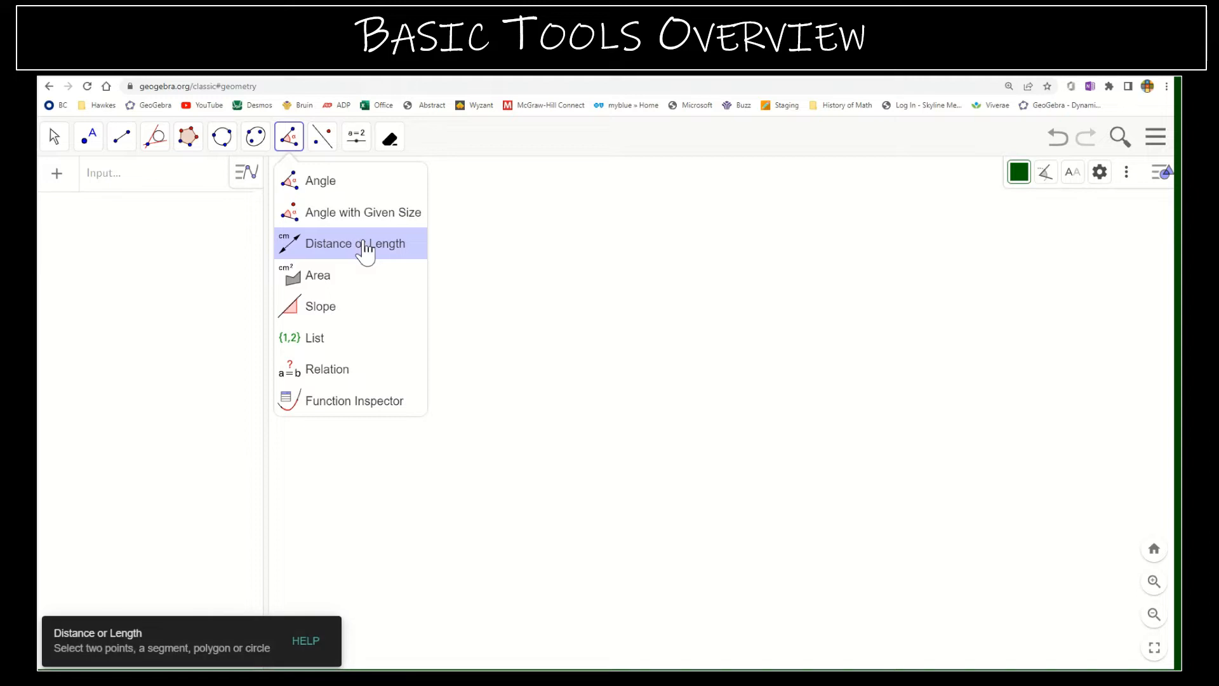
pyautogui.moveTo(121, 140)
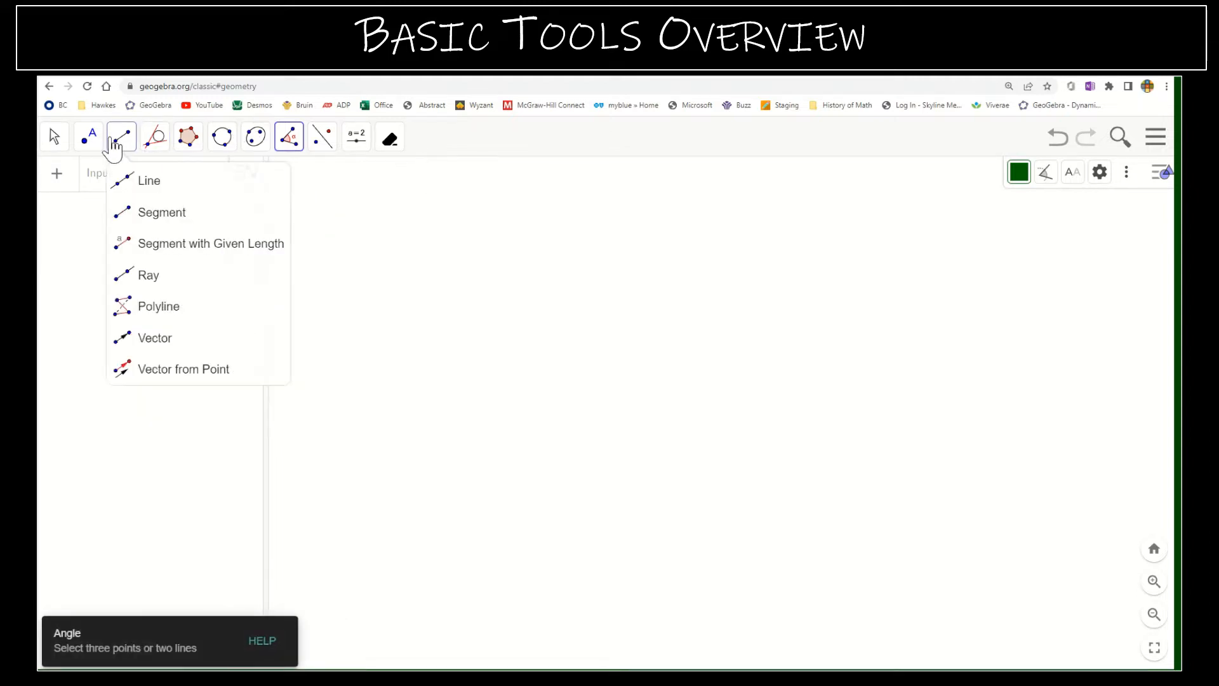
pyautogui.click(157, 216)
pyautogui.rightClick(559, 384)
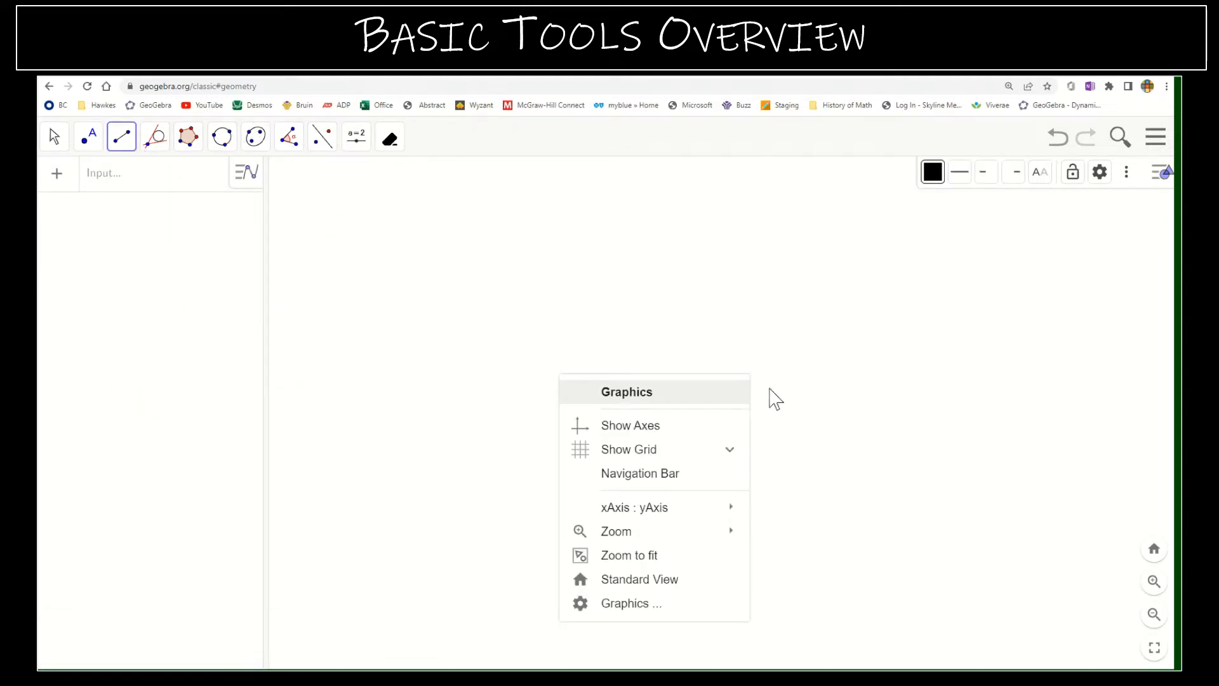
pyautogui.click(631, 314)
pyautogui.rightClick(811, 399)
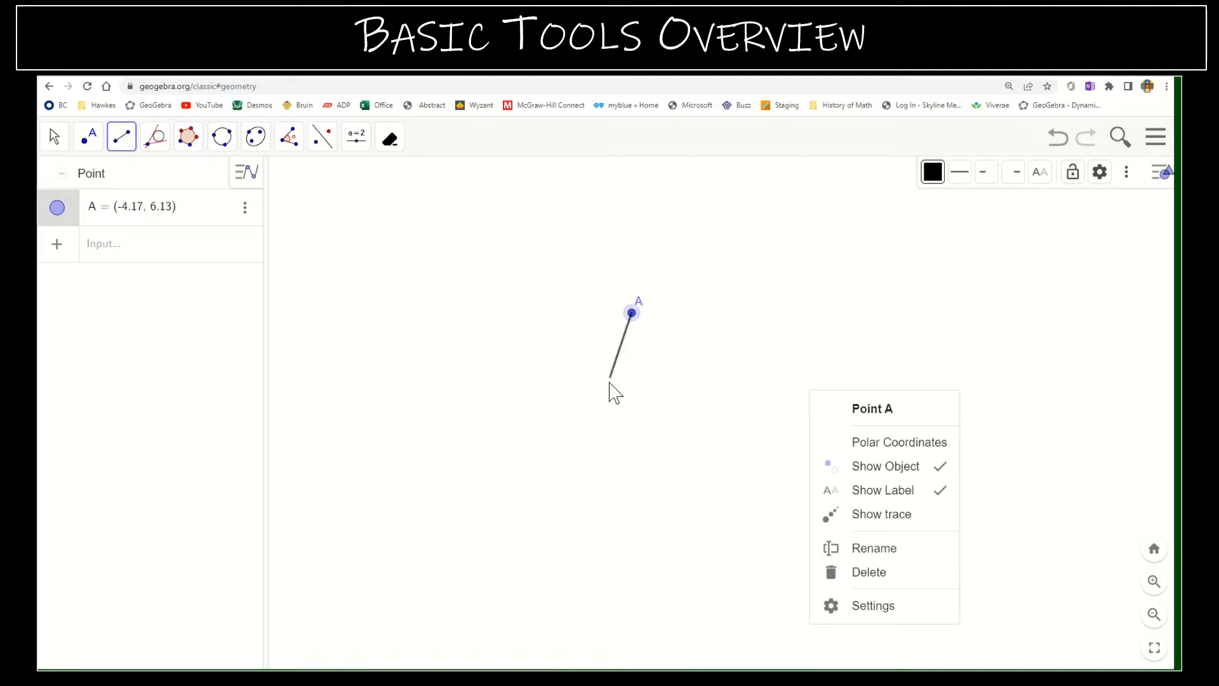
pyautogui.click(594, 400)
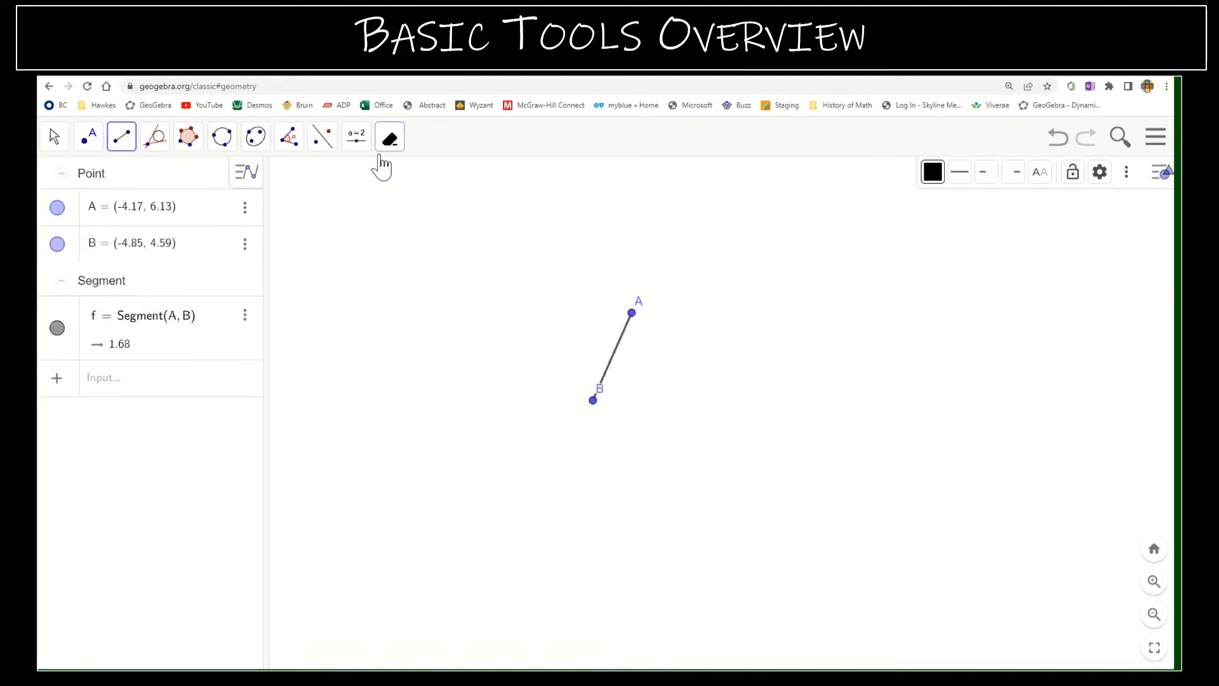
# - Display the length of segment AB on the drawing with the Distance or Length tool
pyautogui.click(287, 140)
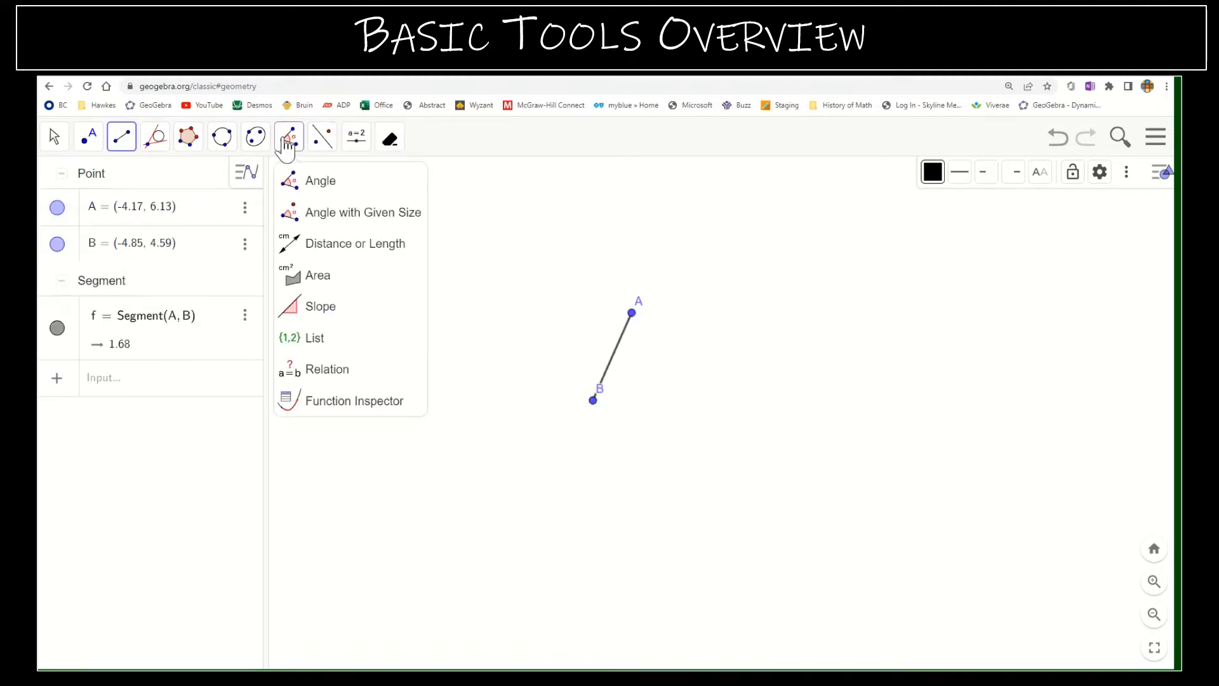
pyautogui.click(328, 245)
pyautogui.click(615, 362)
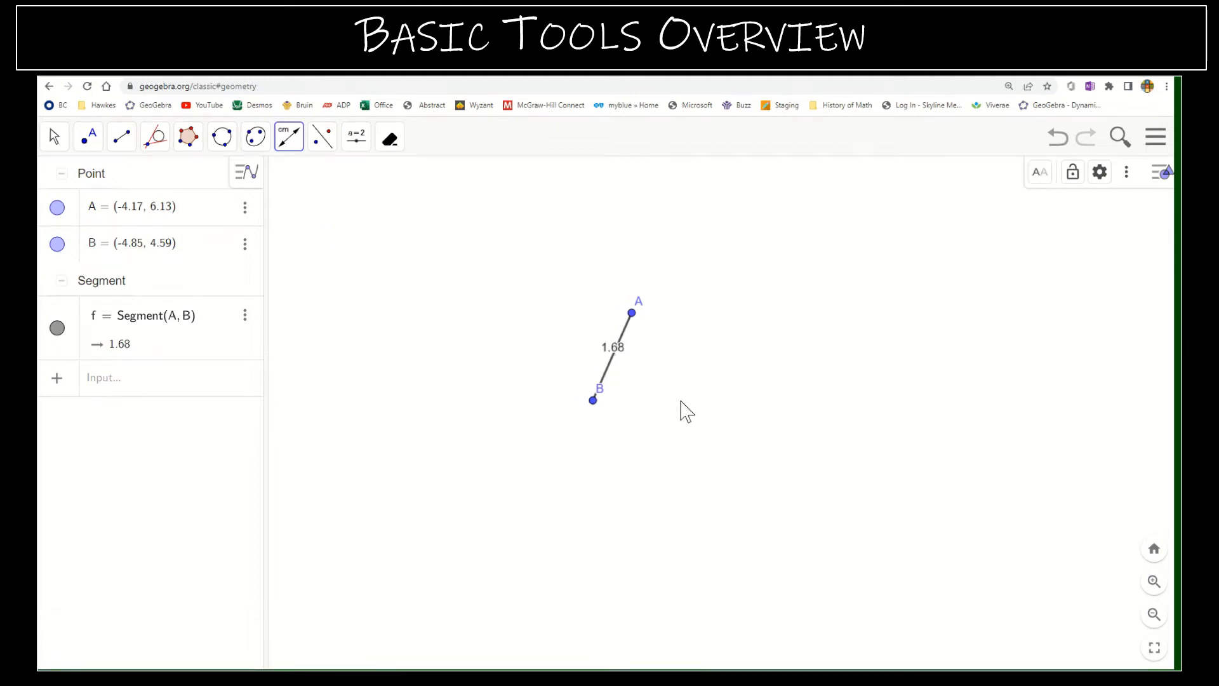
# - Draw a triangle beside segment AB with vertices at about (-7.18, 6.05), (-8.07, 3.51) and (-4.81, 2.9)
pyautogui.click(296, 153)
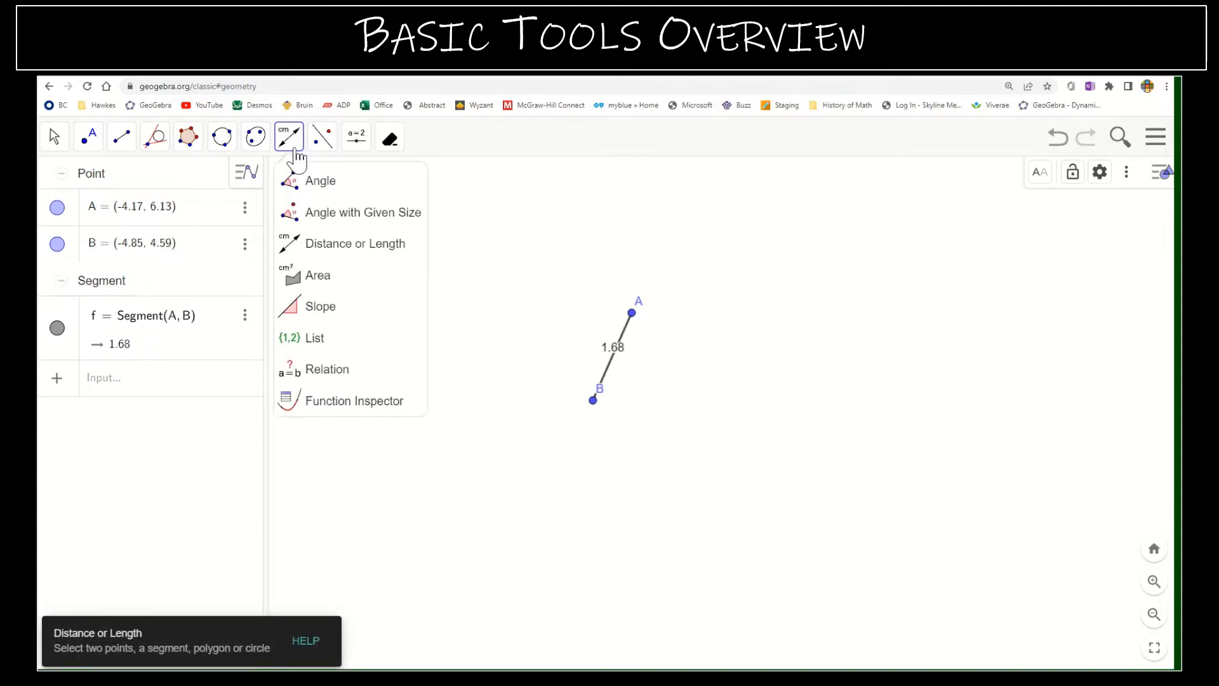
pyautogui.moveTo(200, 145)
pyautogui.click(221, 182)
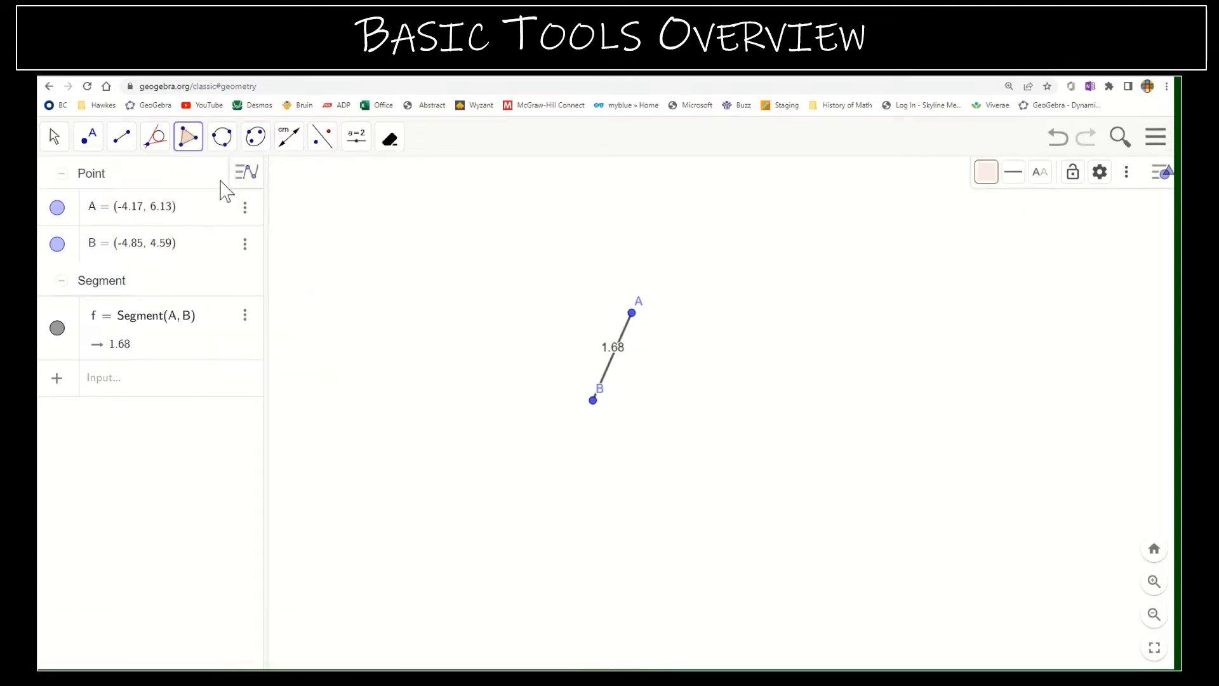
pyautogui.click(460, 317)
pyautogui.click(409, 462)
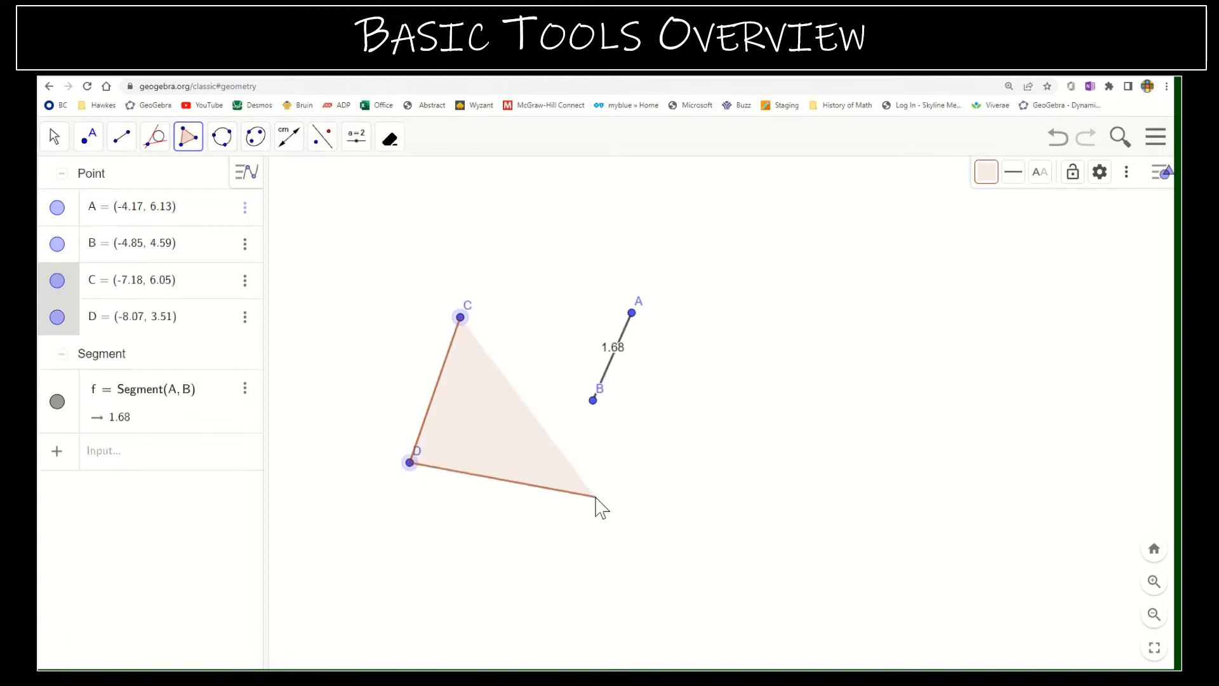
pyautogui.click(595, 497)
pyautogui.click(460, 316)
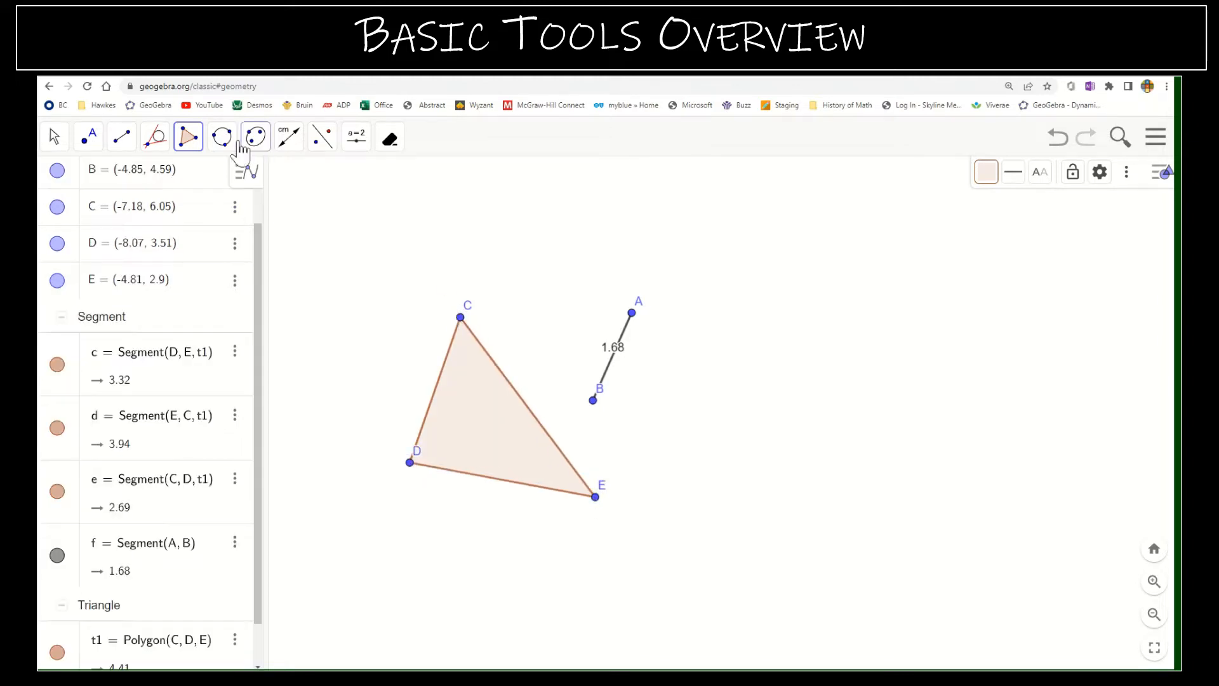
# - Place the midpoint of triangle side DE with the Midpoint or Center tool
pyautogui.click(88, 137)
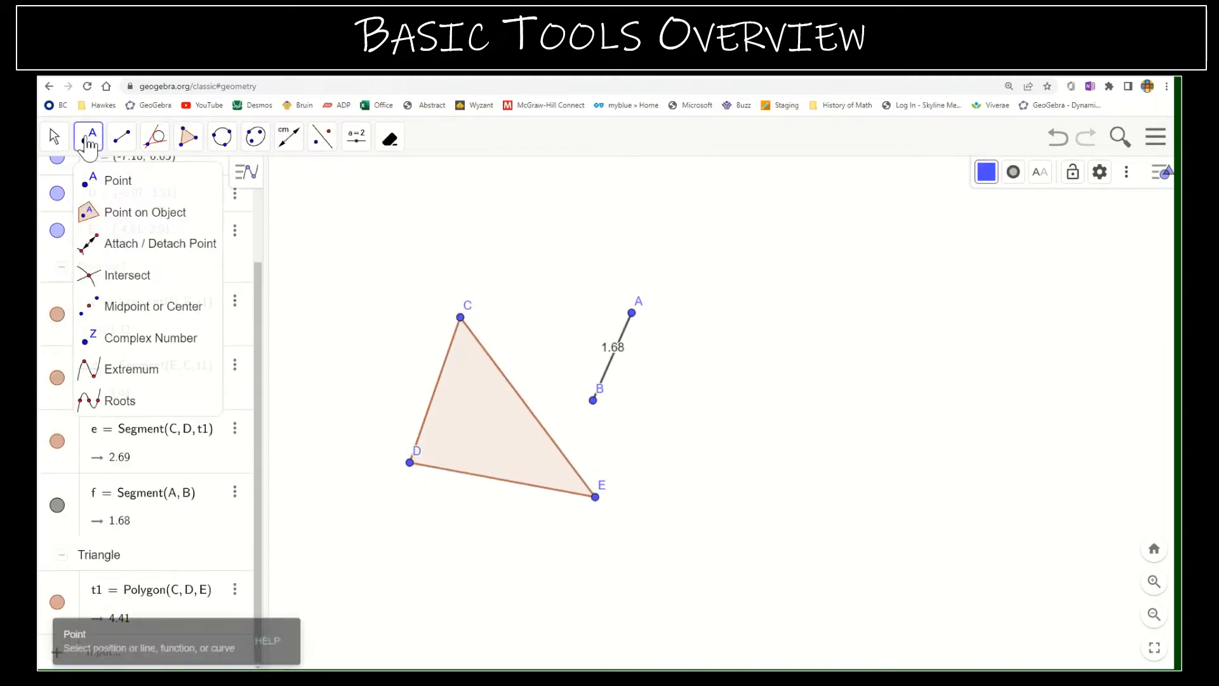
pyautogui.click(181, 307)
pyautogui.click(493, 486)
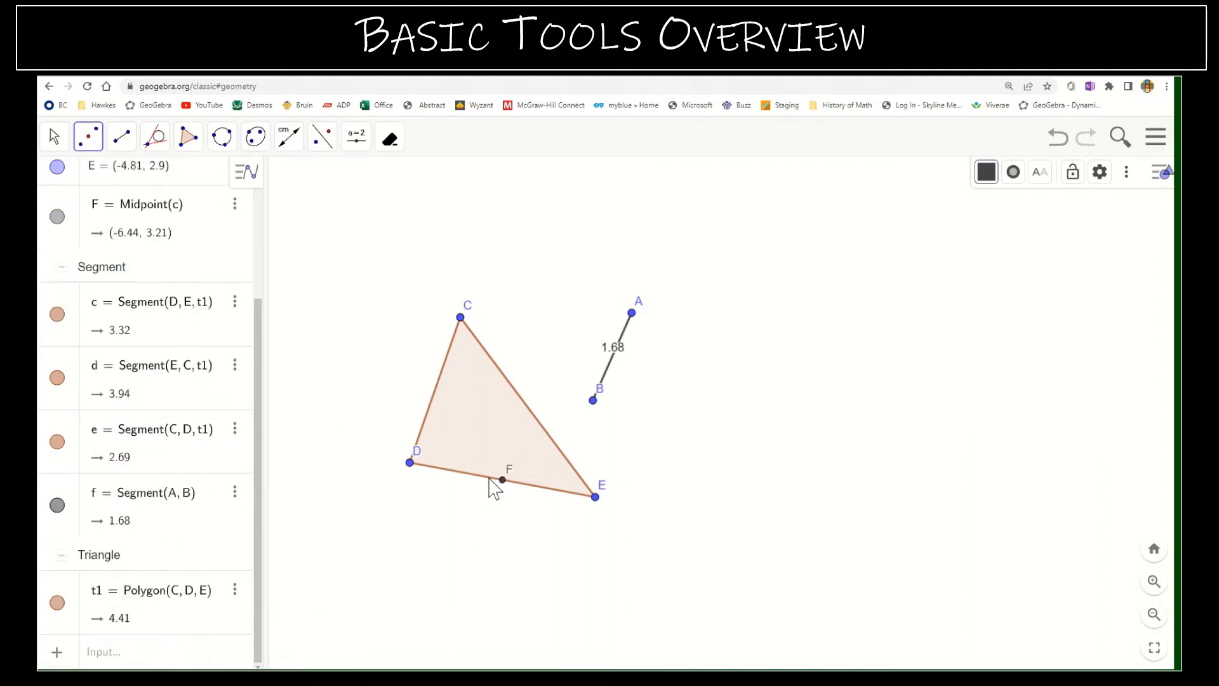
# - Draw a segment from vertex C to the midpoint F of side DE
pyautogui.click(122, 141)
pyautogui.click(145, 181)
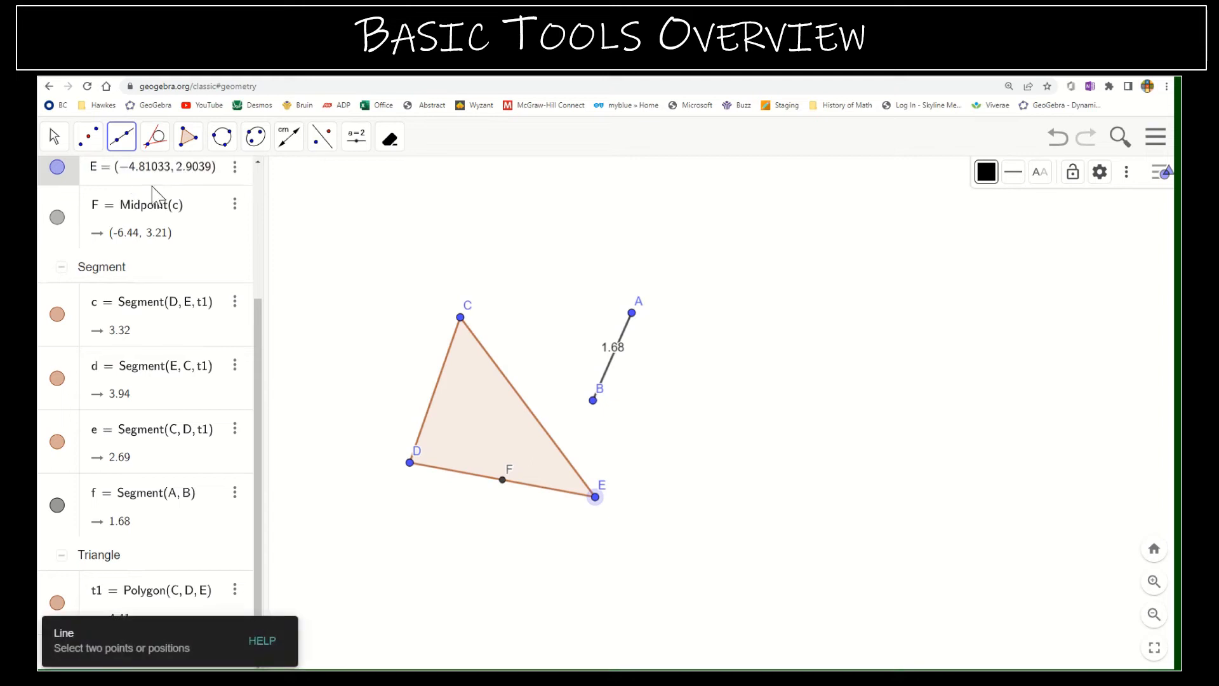
pyautogui.click(129, 147)
pyautogui.click(149, 209)
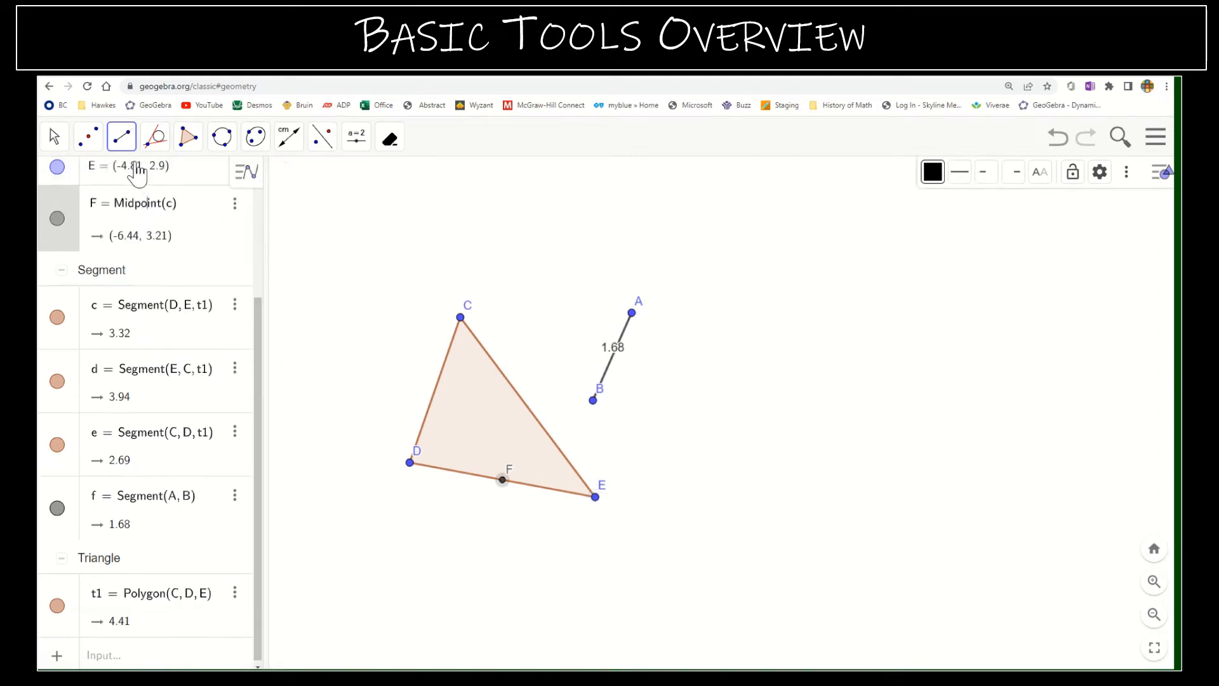
pyautogui.click(460, 317)
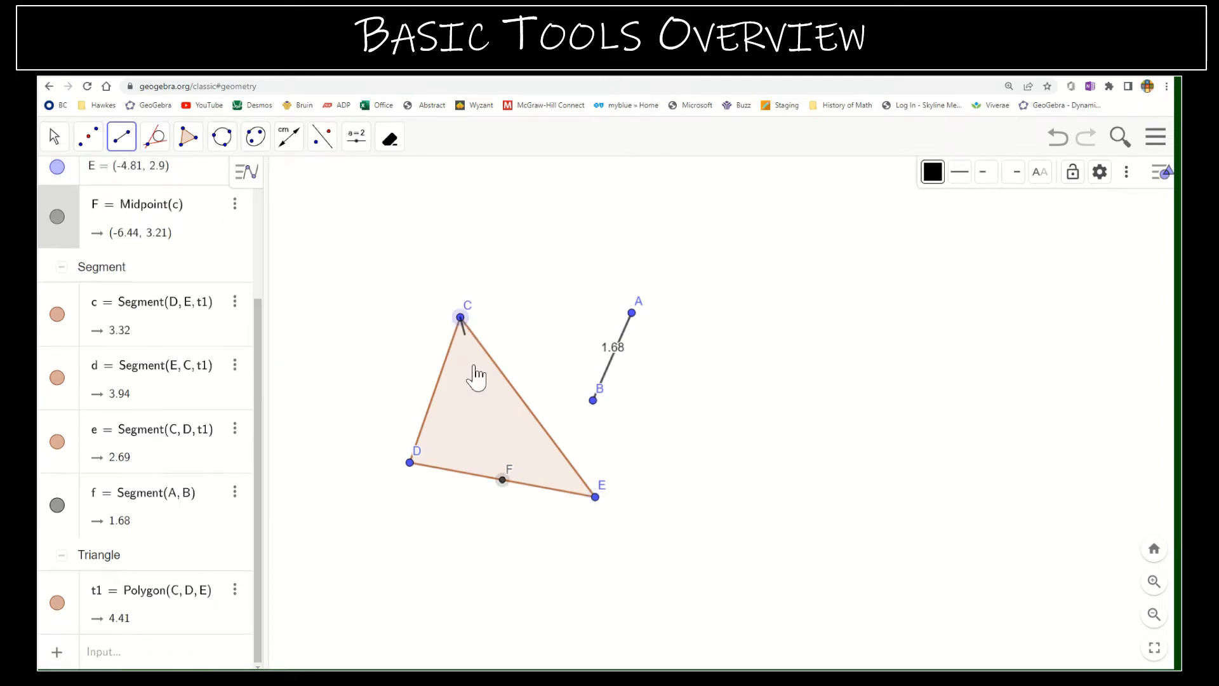
pyautogui.click(502, 480)
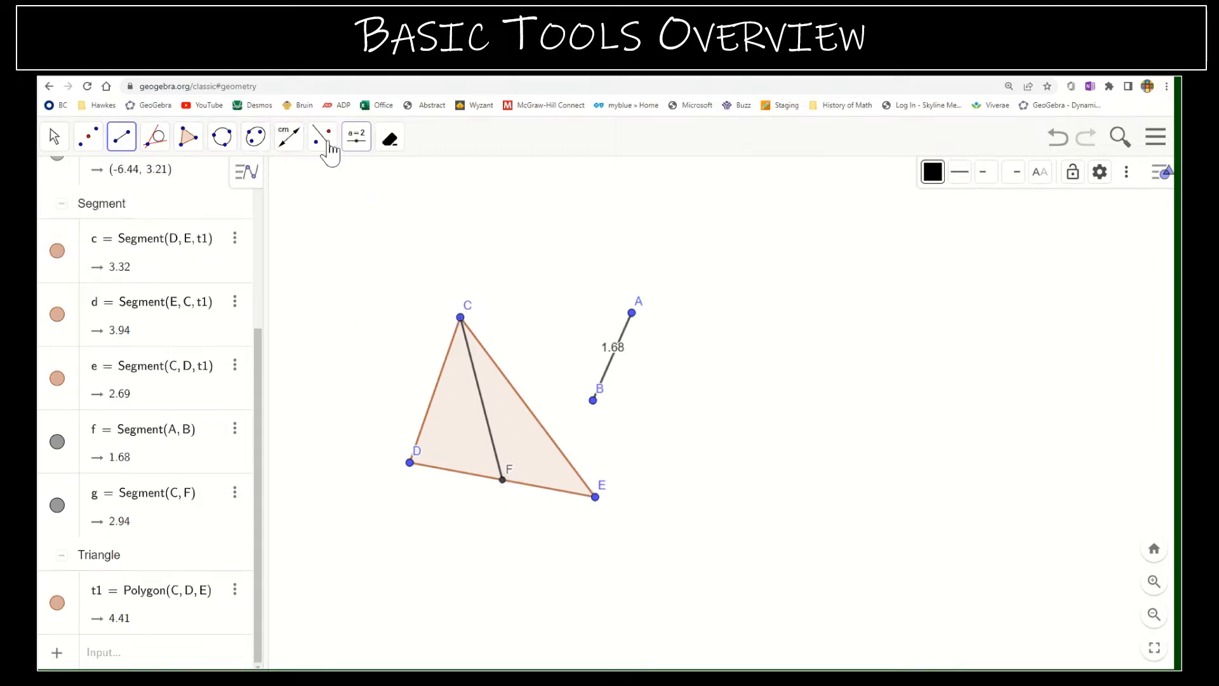
# - Measure the area of triangle CDE with the Area tool
pyautogui.click(251, 146)
pyautogui.moveTo(286, 145)
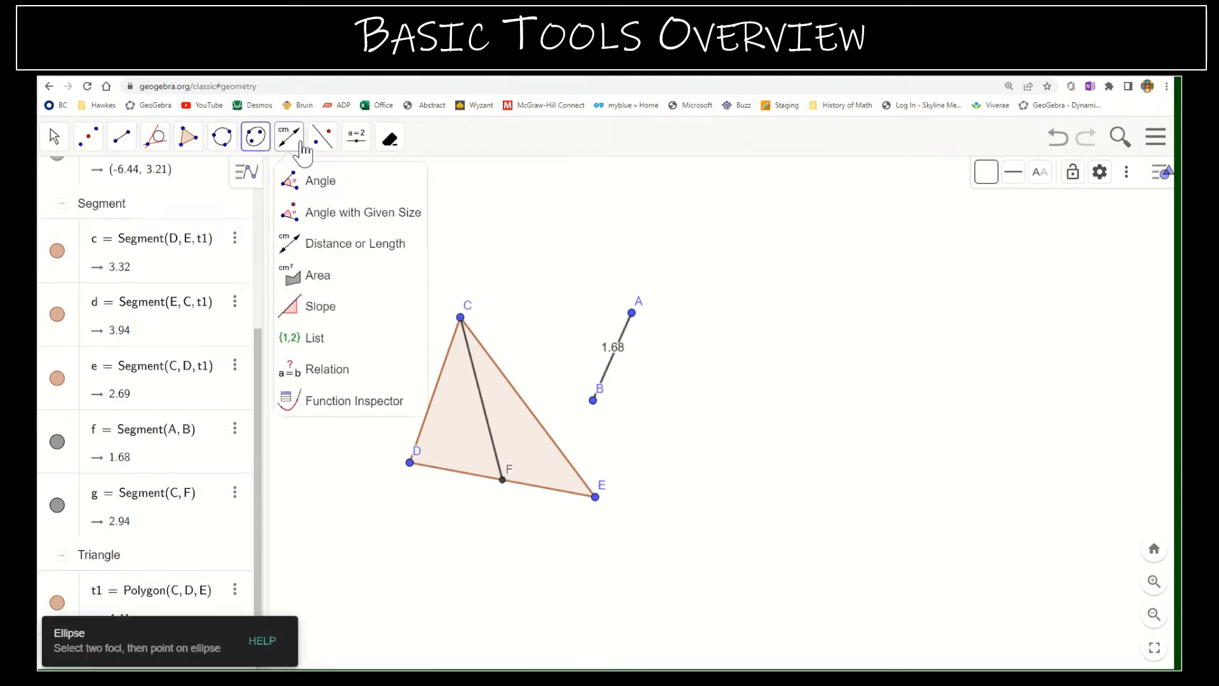
pyautogui.click(297, 274)
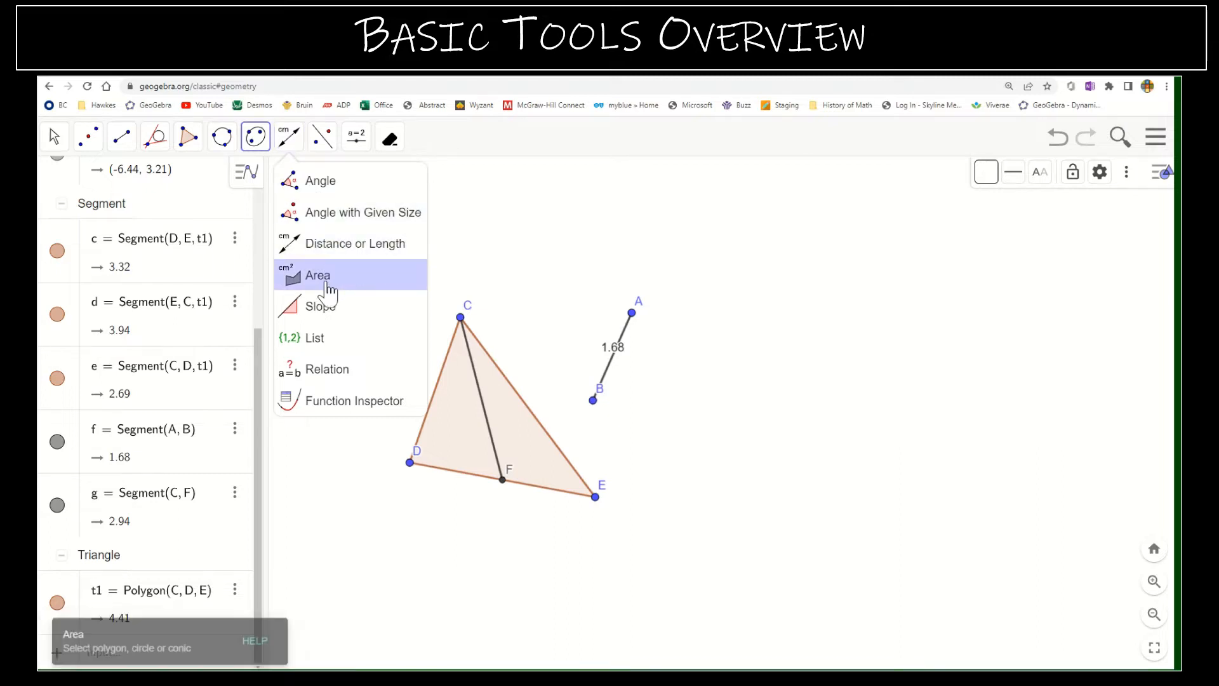
pyautogui.click(444, 427)
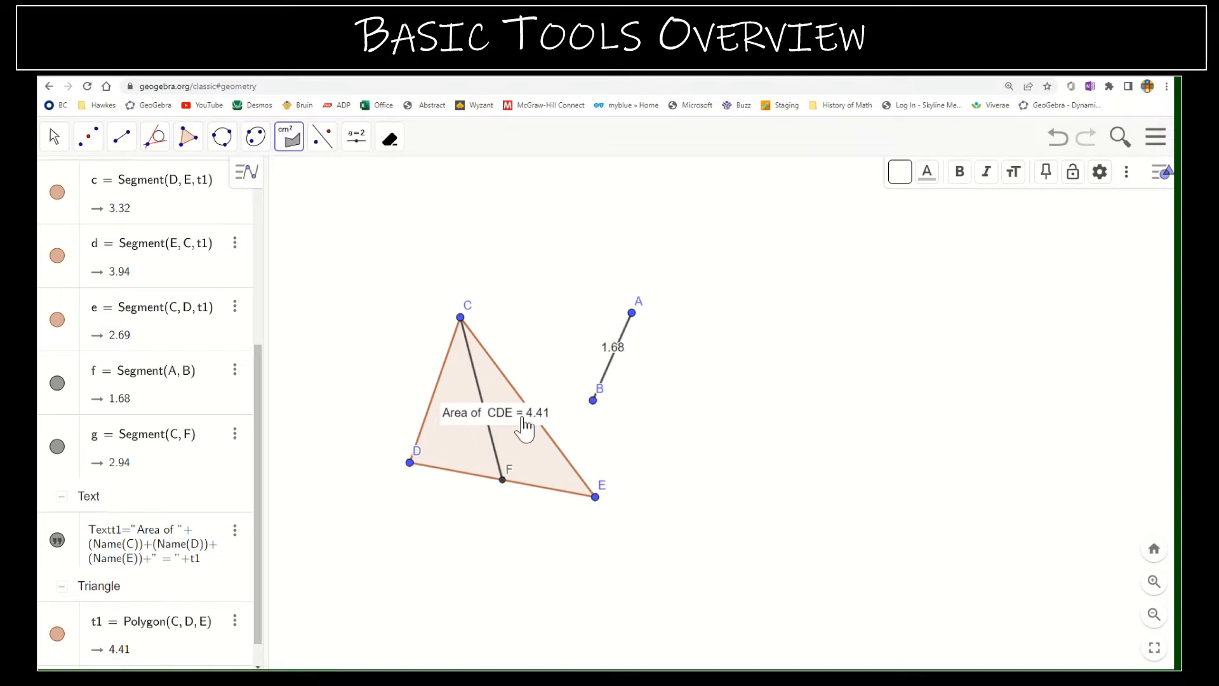
# - Try to move the area label and measure the part left of segment CF, and undo the area labels
pyautogui.moveTo(465, 416); pyautogui.dragTo(411, 395)
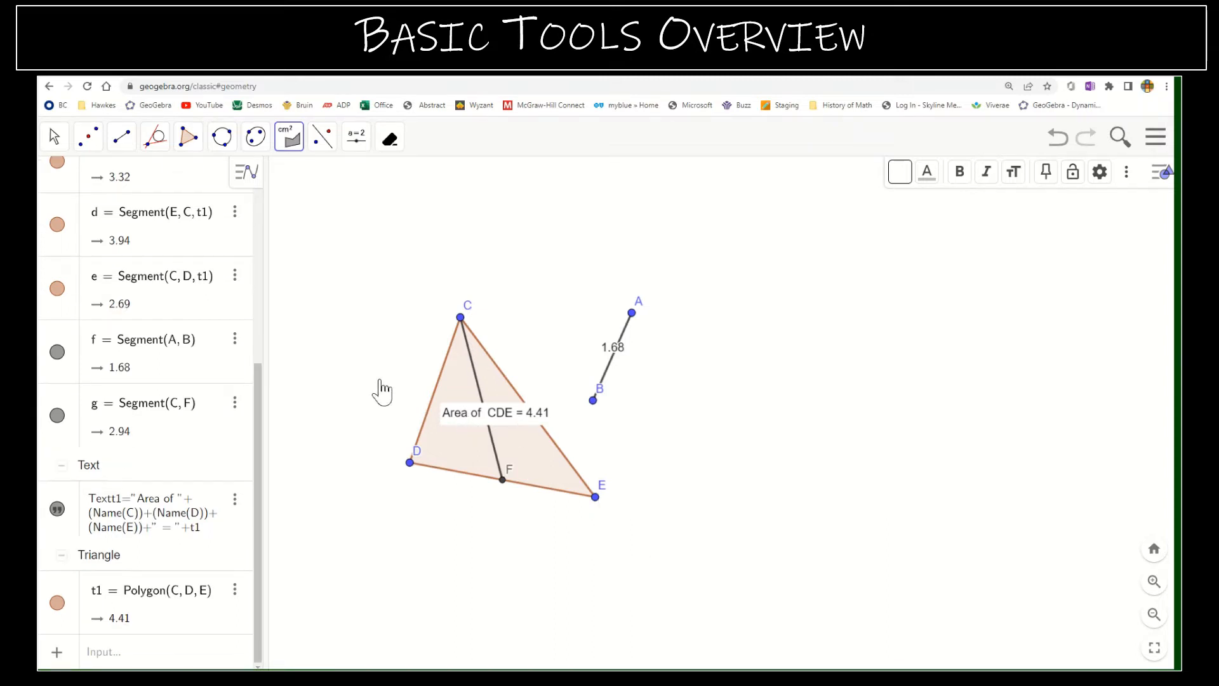
pyautogui.click(468, 438)
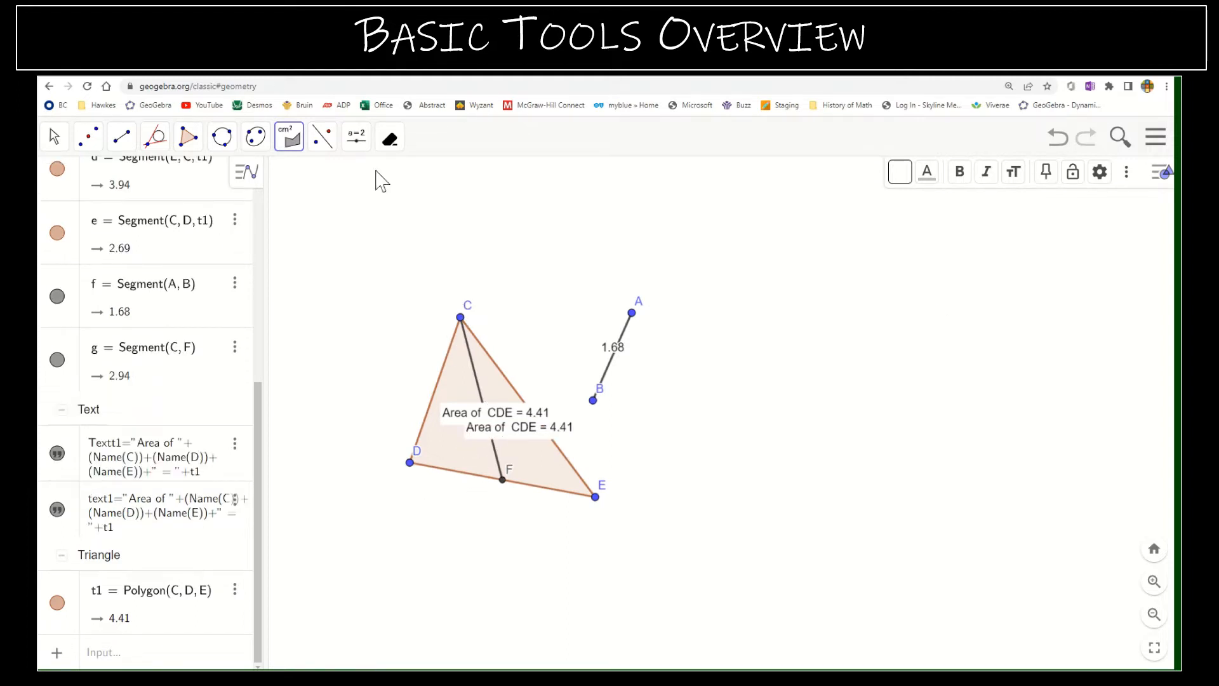
pyautogui.click(1056, 144)
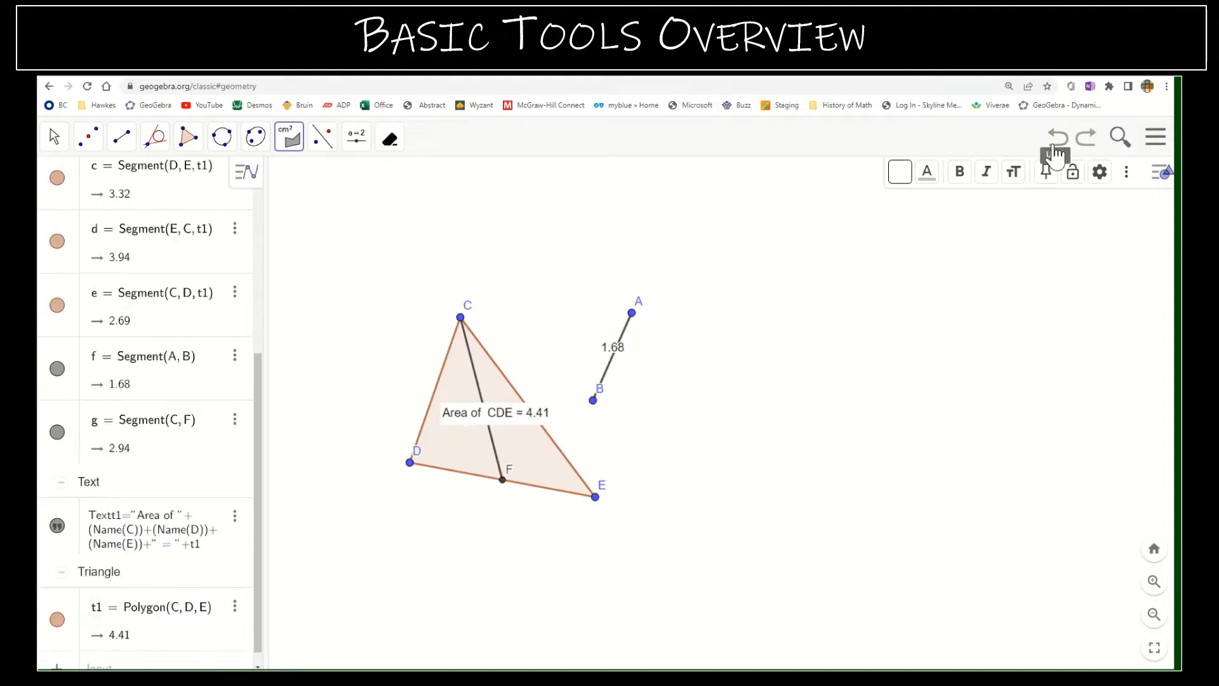
pyautogui.click(1056, 152)
# - Draw a separate polygon over the smaller triangle with vertices C, D and F
pyautogui.click(199, 145)
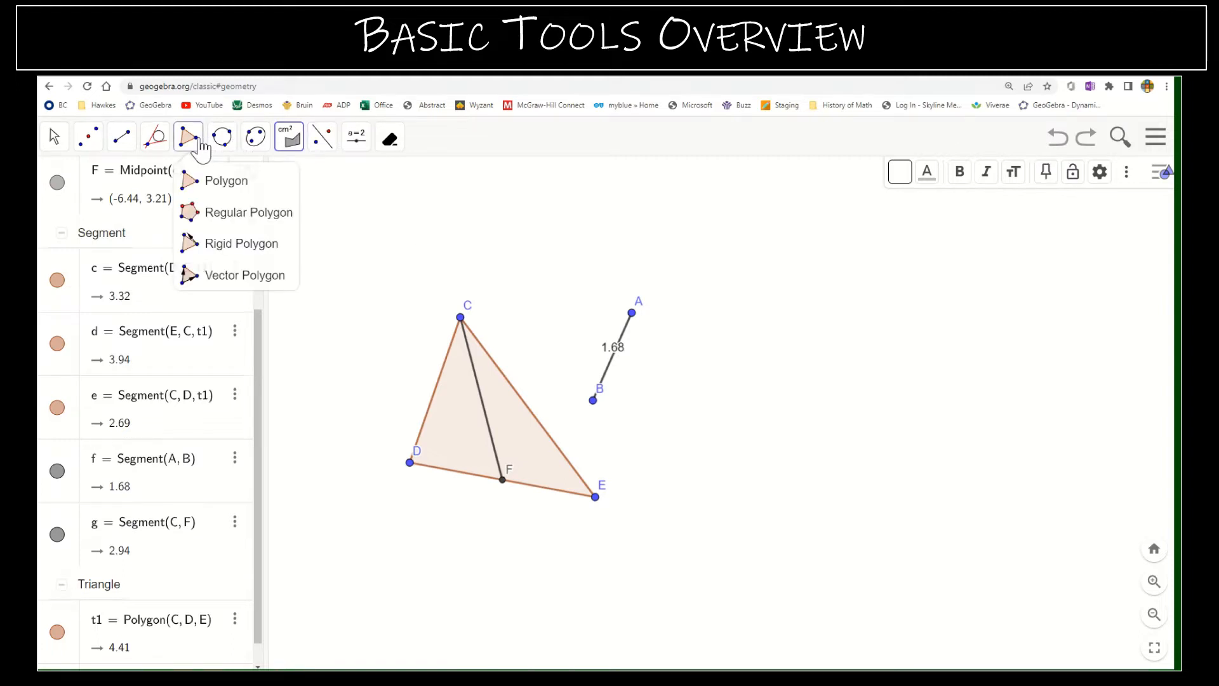
pyautogui.click(202, 183)
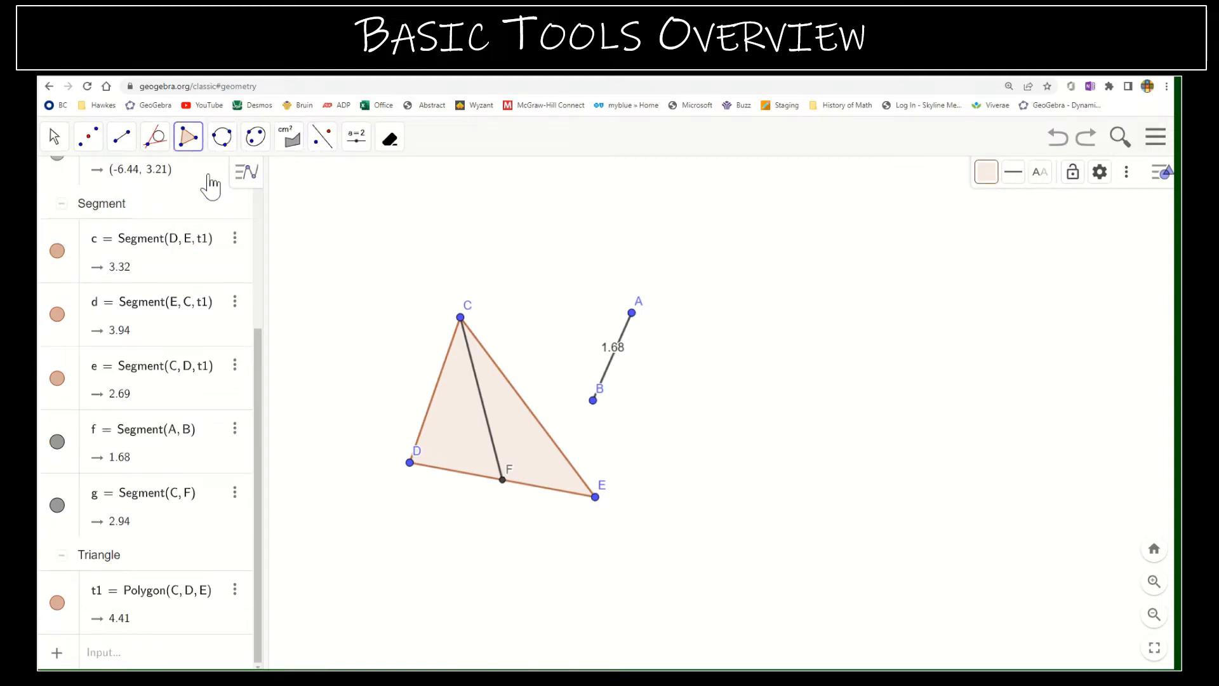
pyautogui.click(461, 319)
pyautogui.click(411, 463)
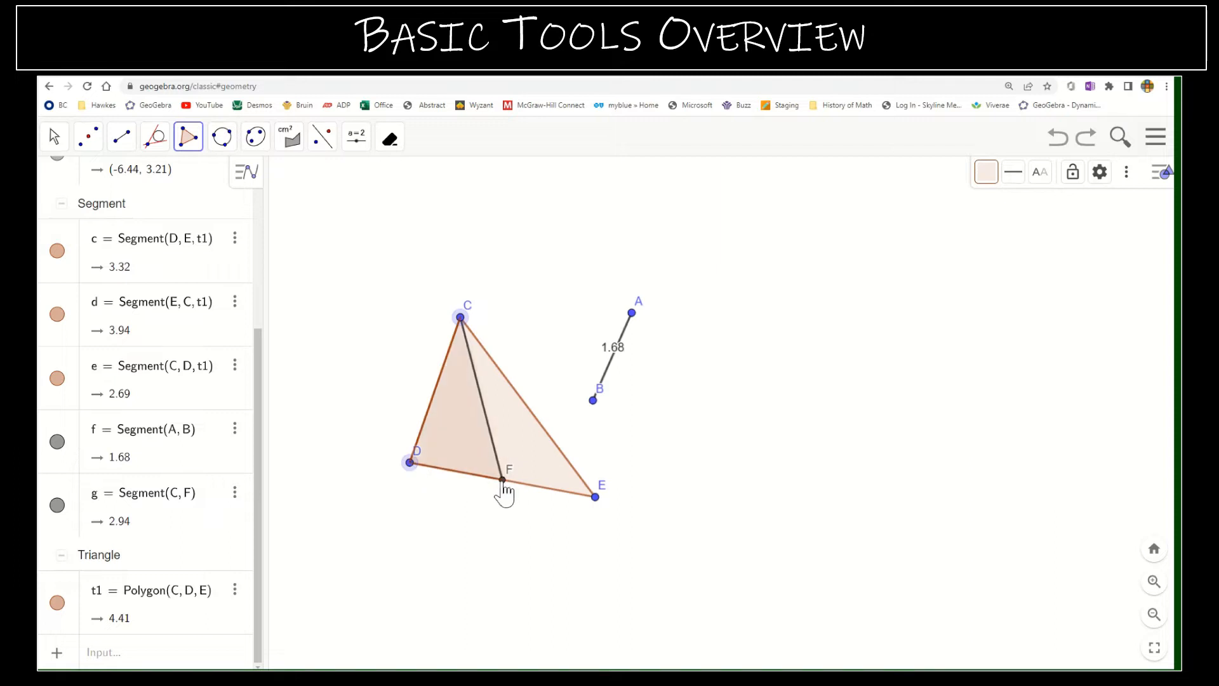
pyautogui.click(501, 483)
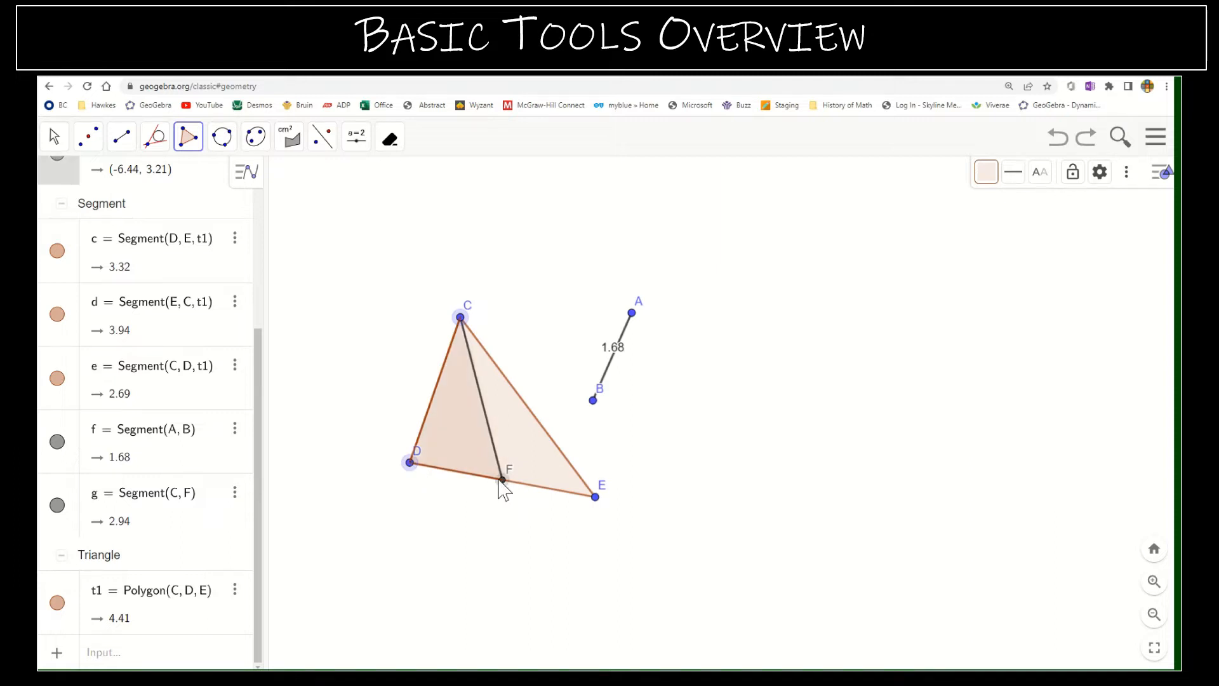
pyautogui.click(461, 318)
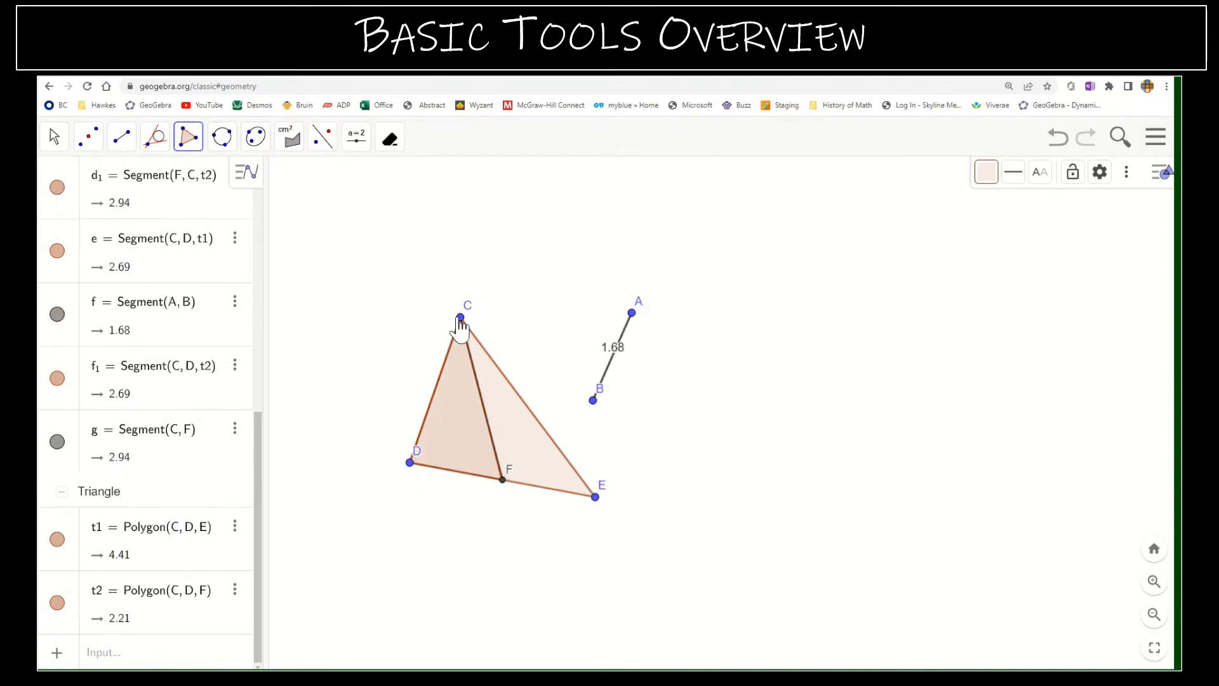
# - Draw a separate polygon over the triangle with vertices C, F and E, and colour it green
pyautogui.click(461, 318)
pyautogui.click(503, 480)
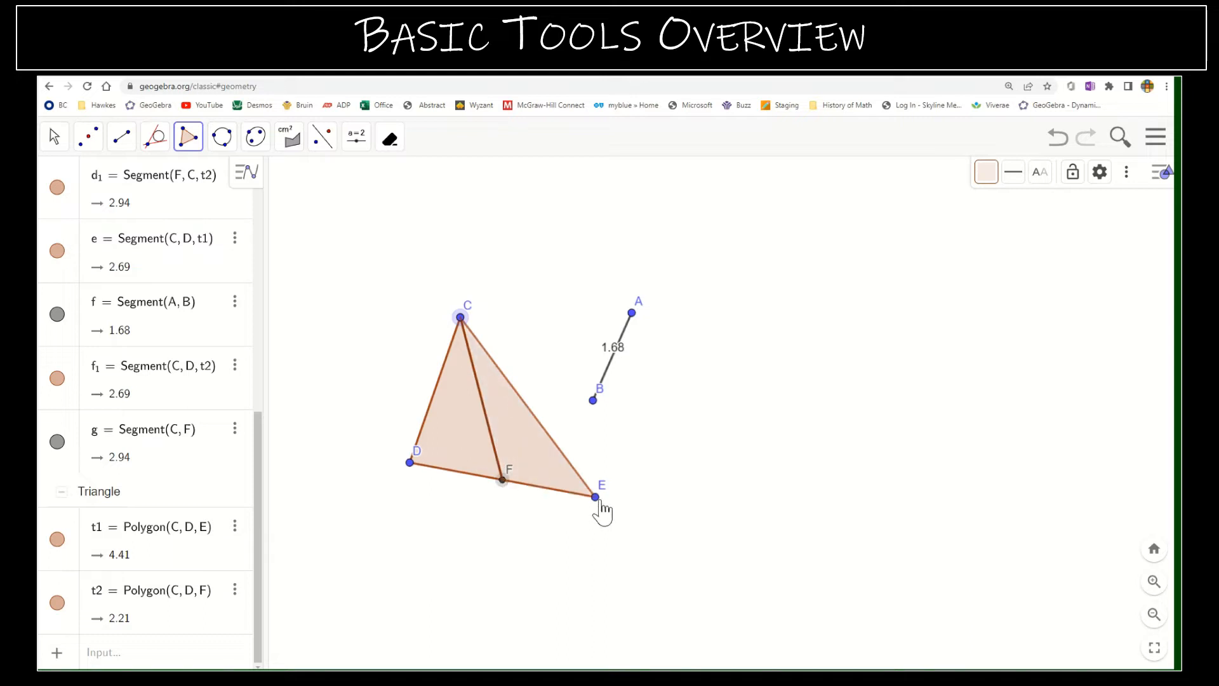
pyautogui.click(595, 497)
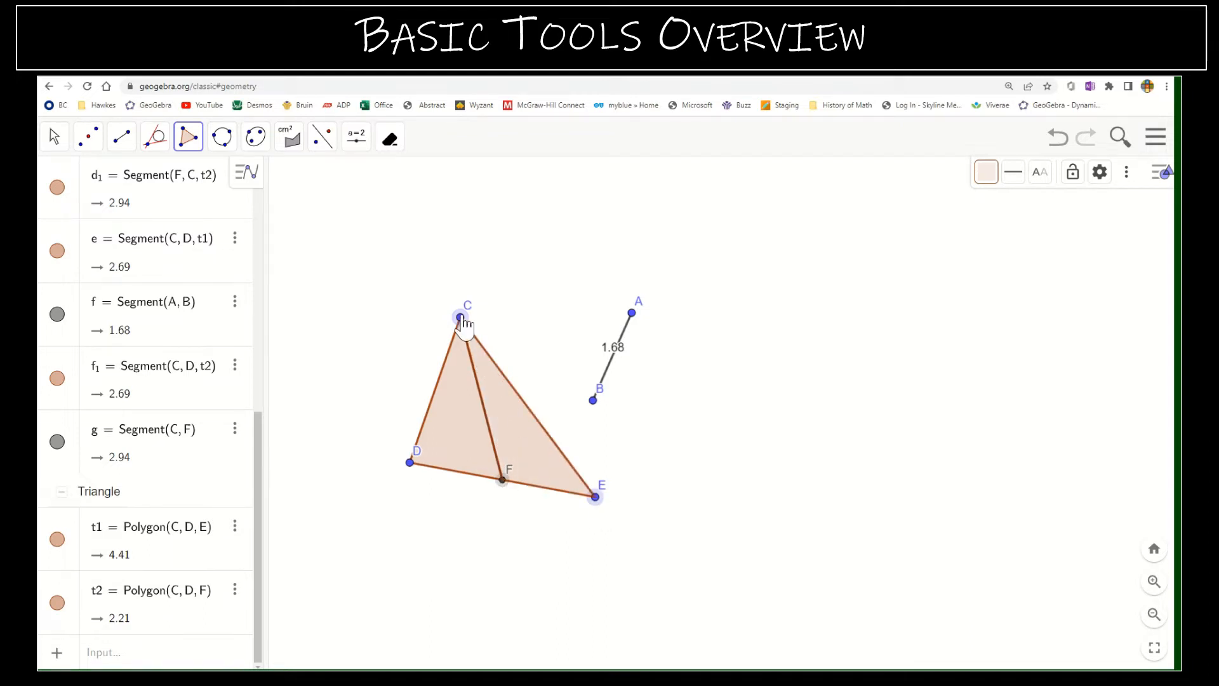
pyautogui.click(461, 318)
pyautogui.click(987, 172)
pyautogui.click(1003, 203)
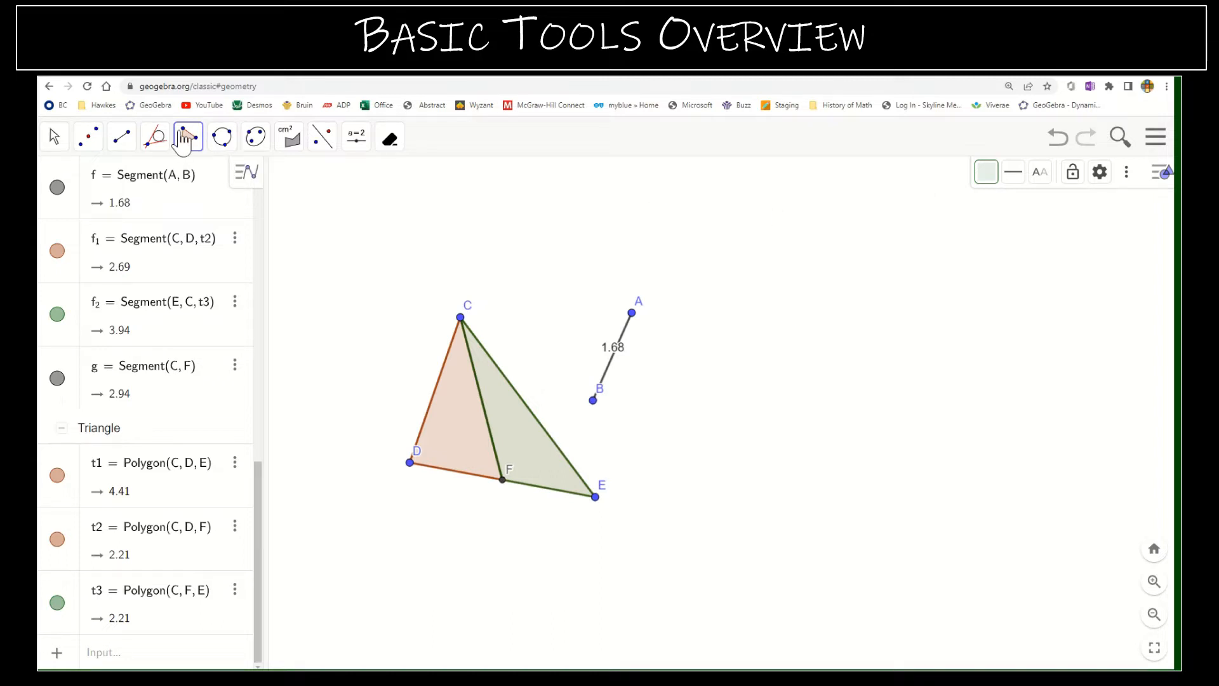
# - Measure the areas of triangles CDF and CFE with the Area tool
pyautogui.click(289, 138)
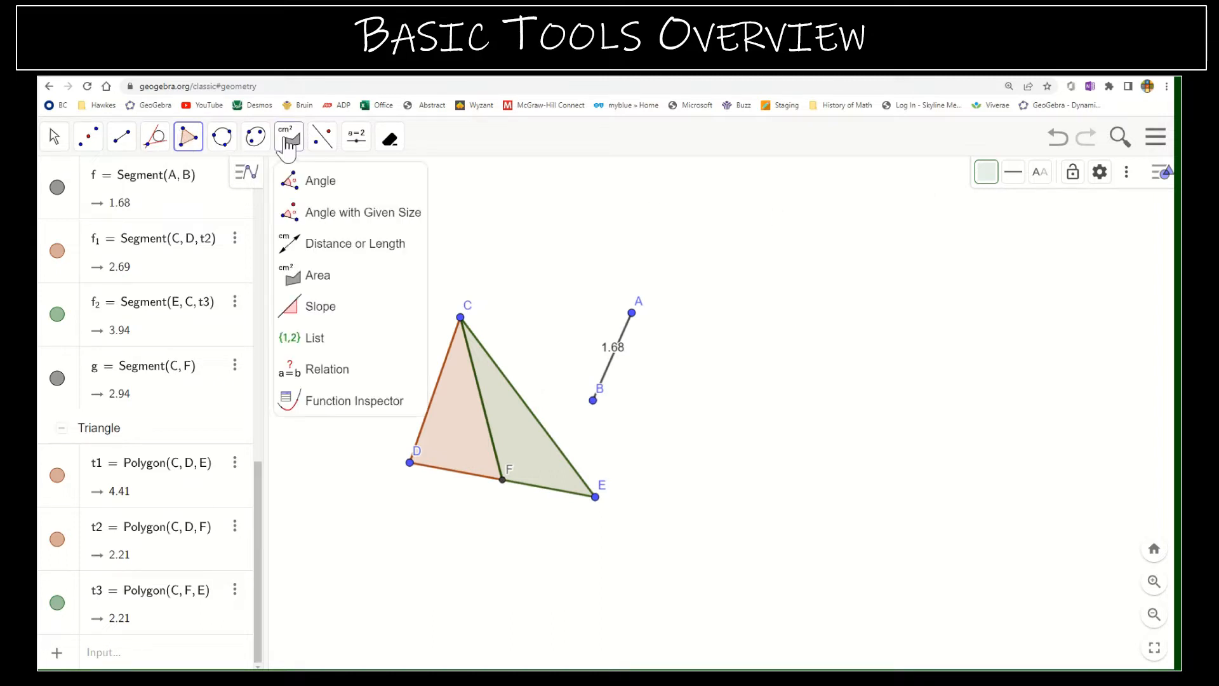
pyautogui.click(294, 275)
pyautogui.click(463, 449)
pyautogui.click(537, 458)
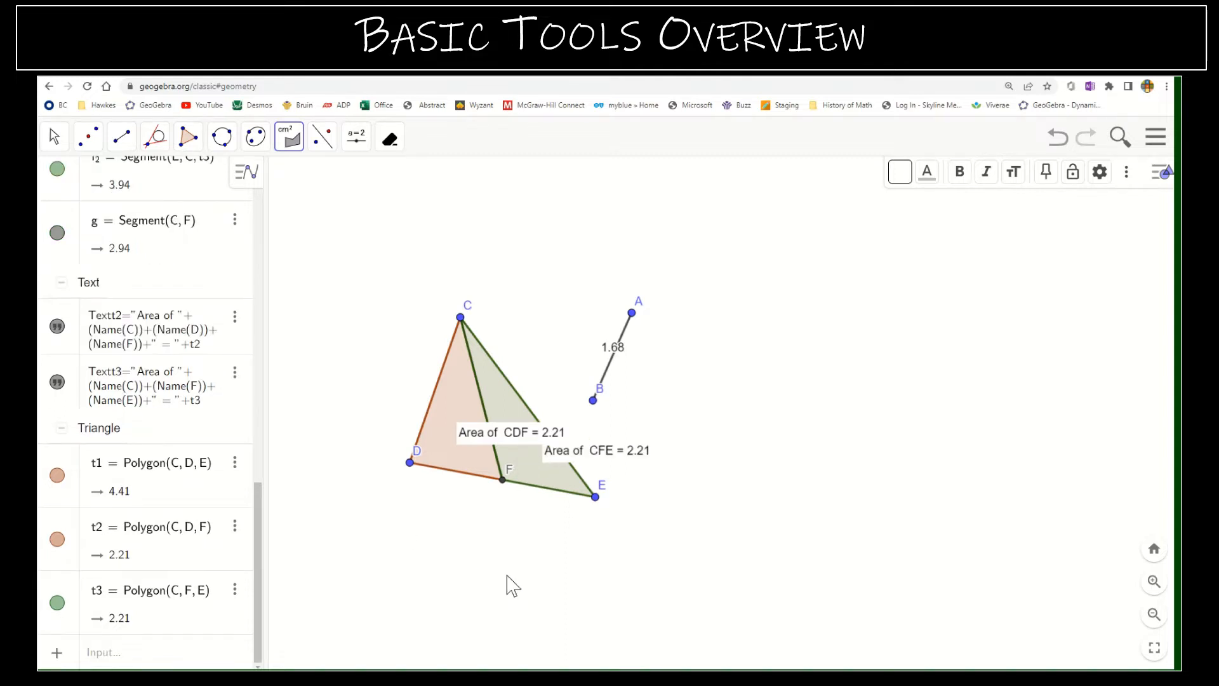
pyautogui.click(287, 140)
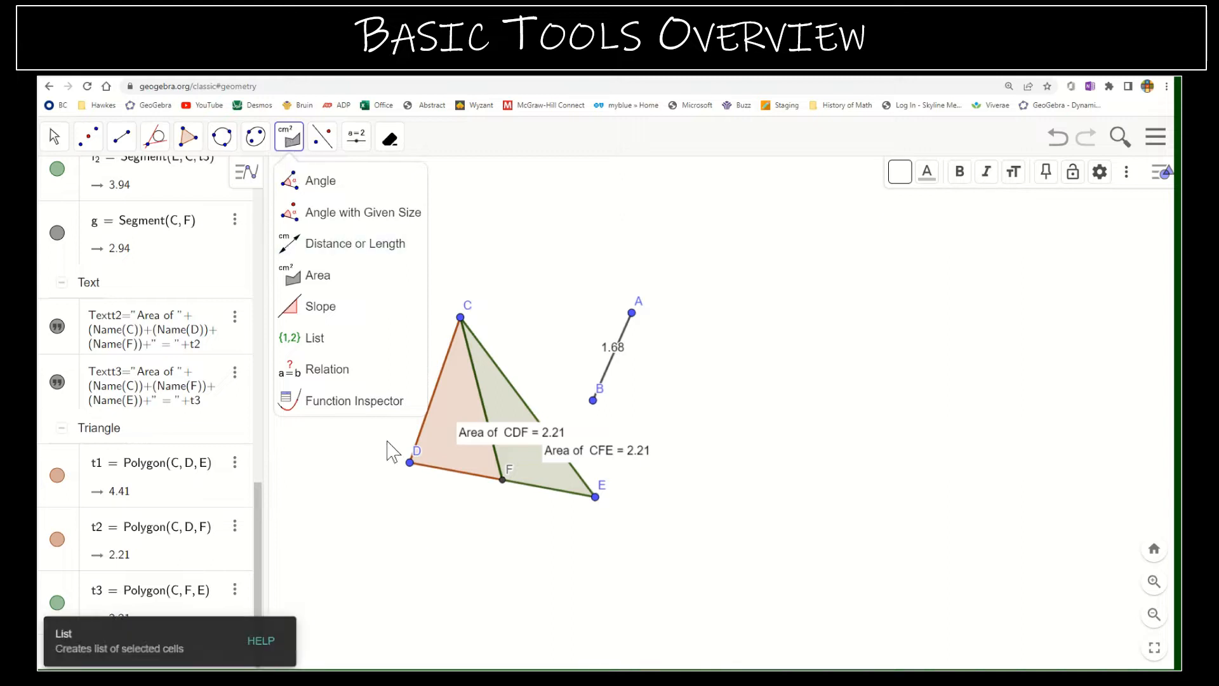
pyautogui.moveTo(327, 136)
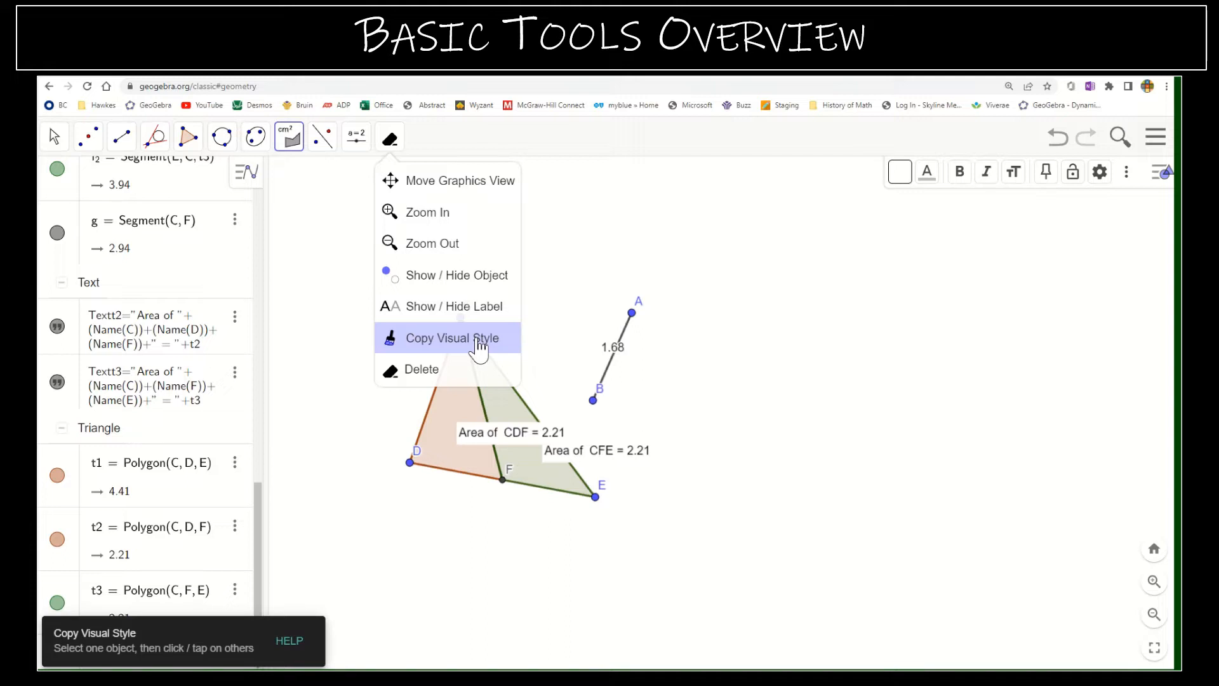
# - Hide points A and B and the segment between them with the Show / Hide Object tool
pyautogui.click(482, 277)
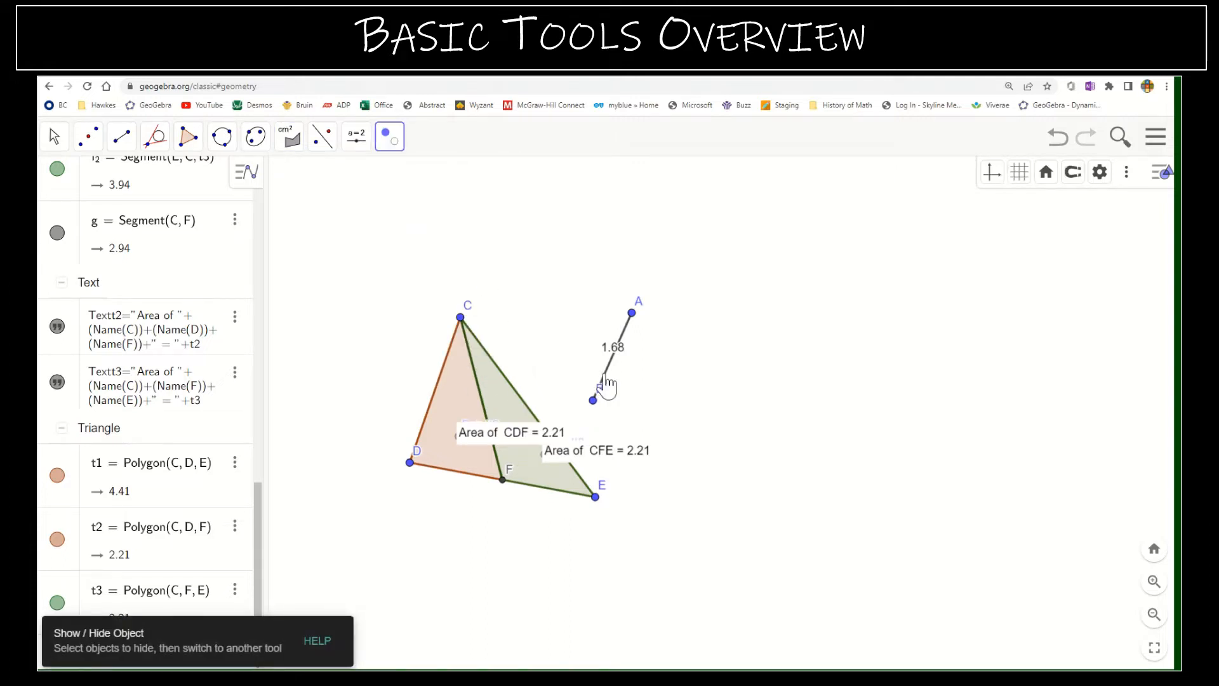
pyautogui.click(593, 401)
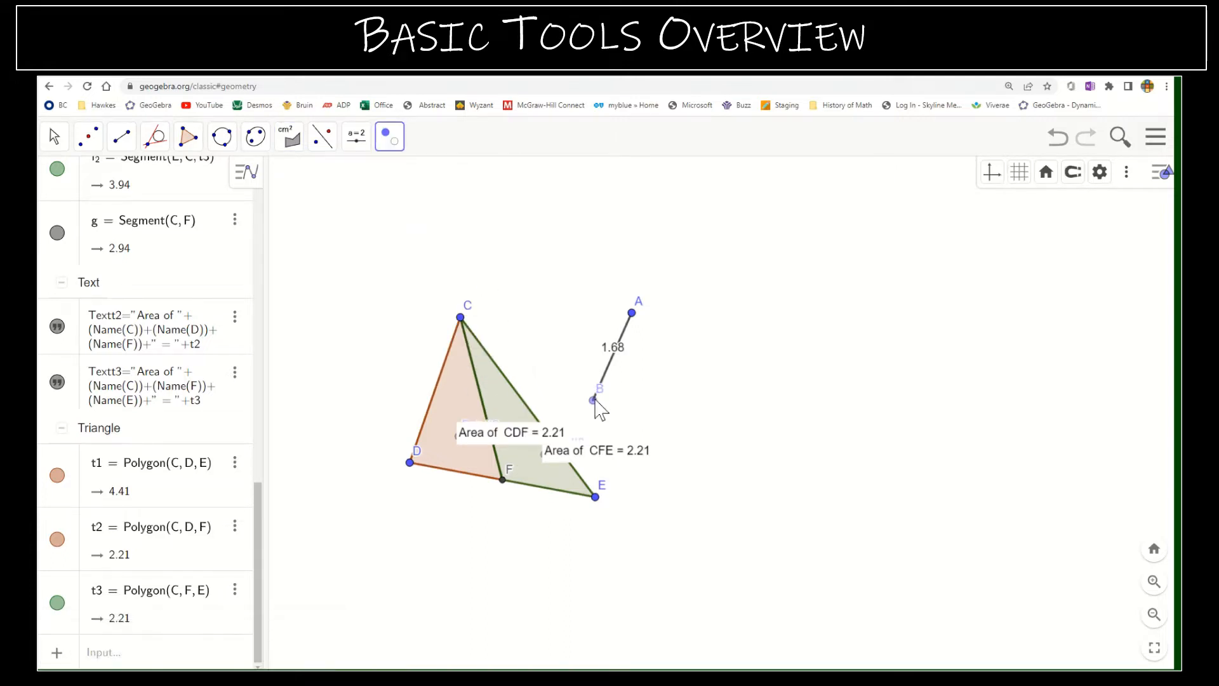
pyautogui.click(622, 336)
pyautogui.click(632, 313)
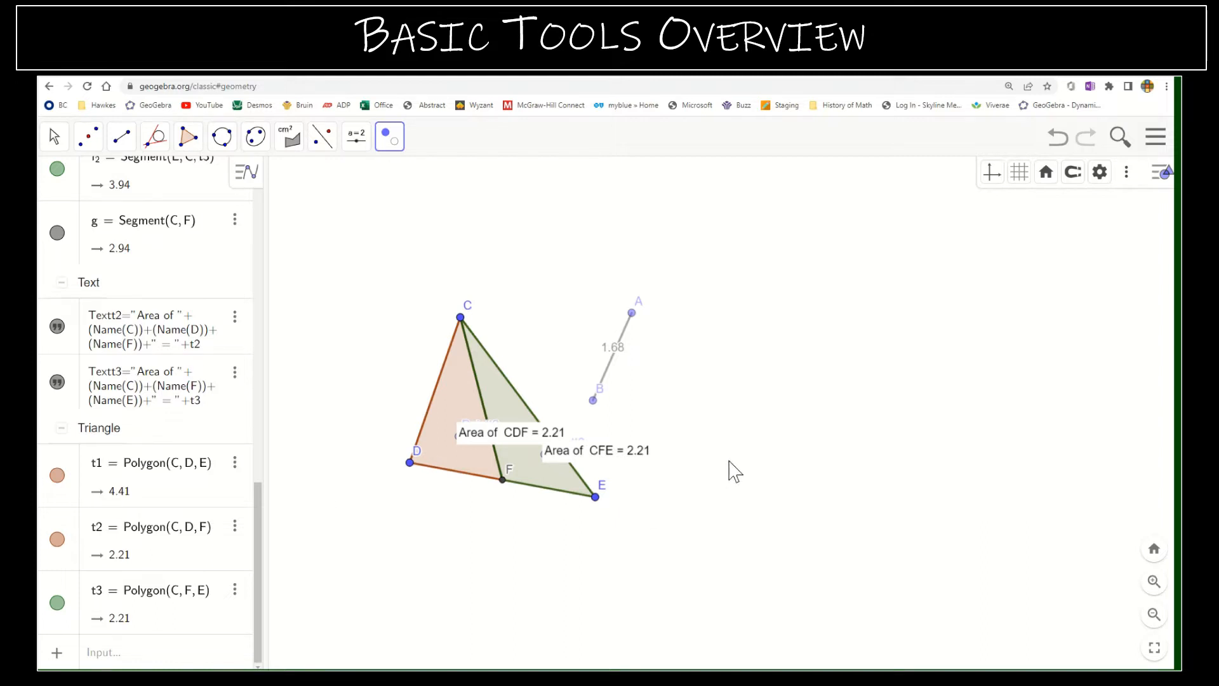
# - Delete vertex D with its dependent triangles, and erase the remaining points C and E with the Delete tool
pyautogui.click(390, 139)
pyautogui.click(411, 370)
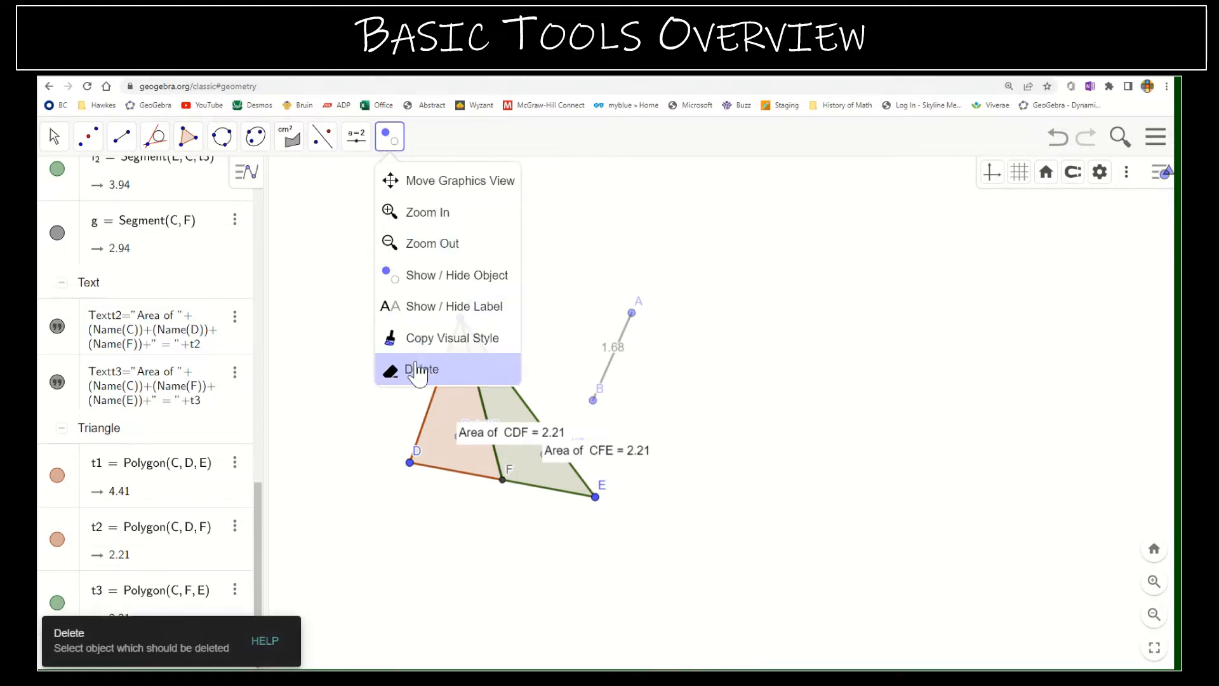
pyautogui.click(458, 473)
pyautogui.click(410, 462)
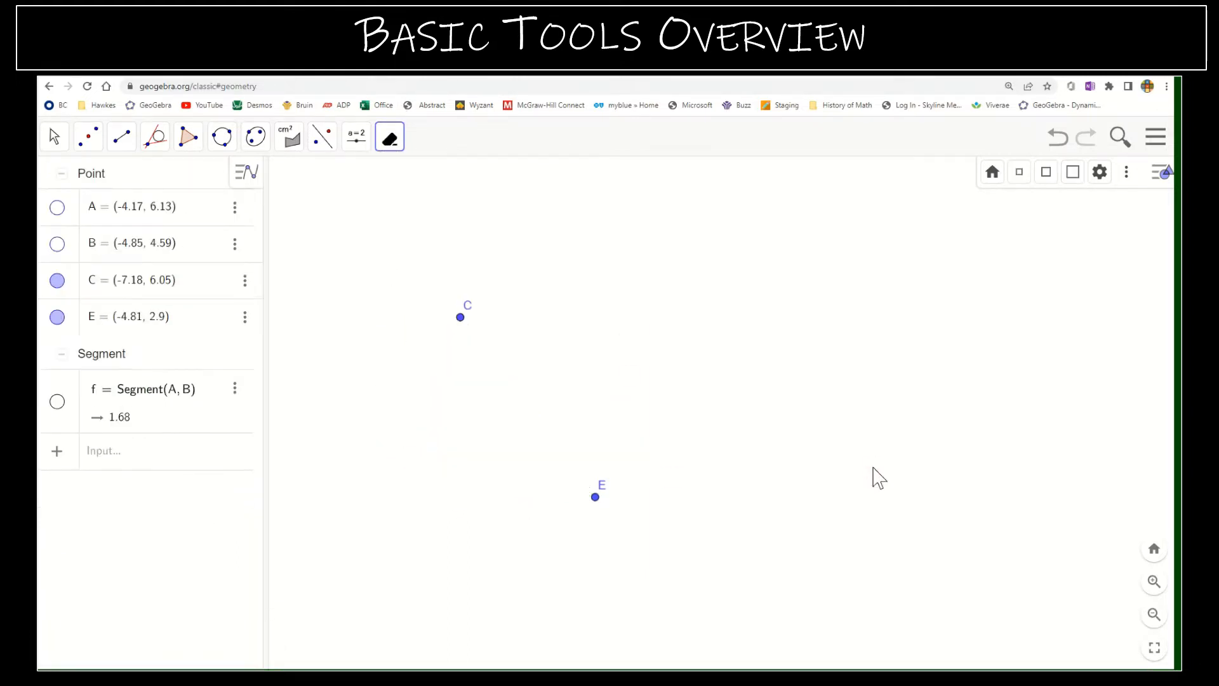
pyautogui.click(461, 317)
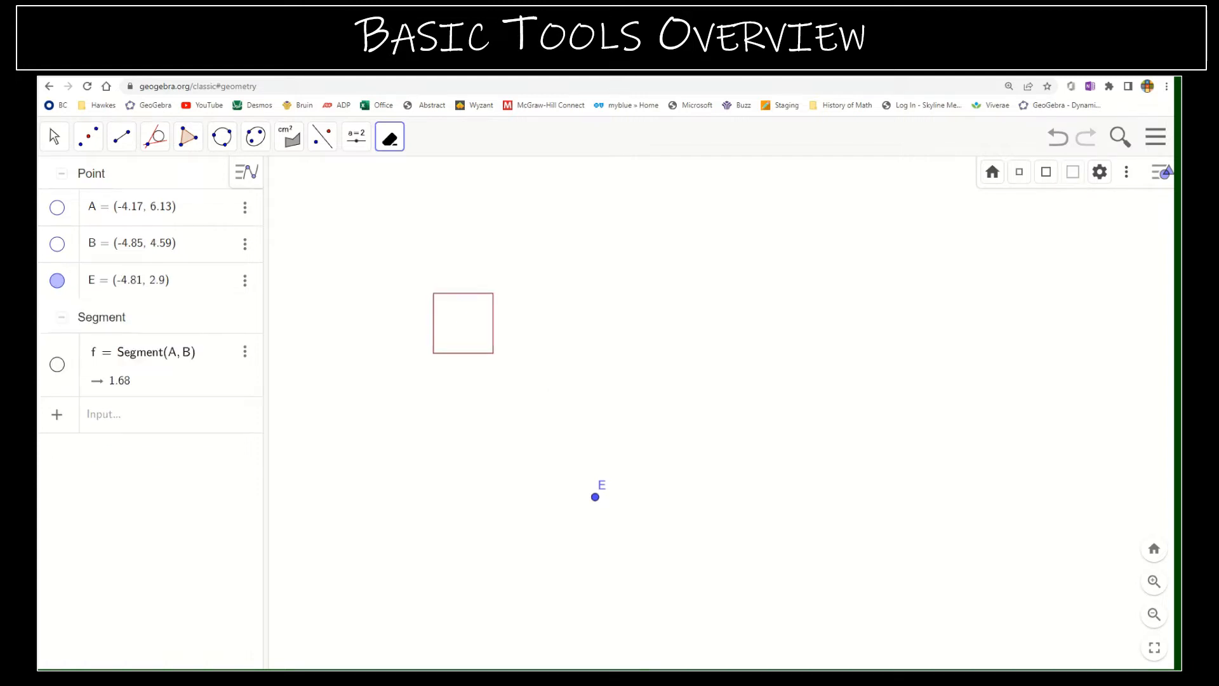
pyautogui.click(596, 496)
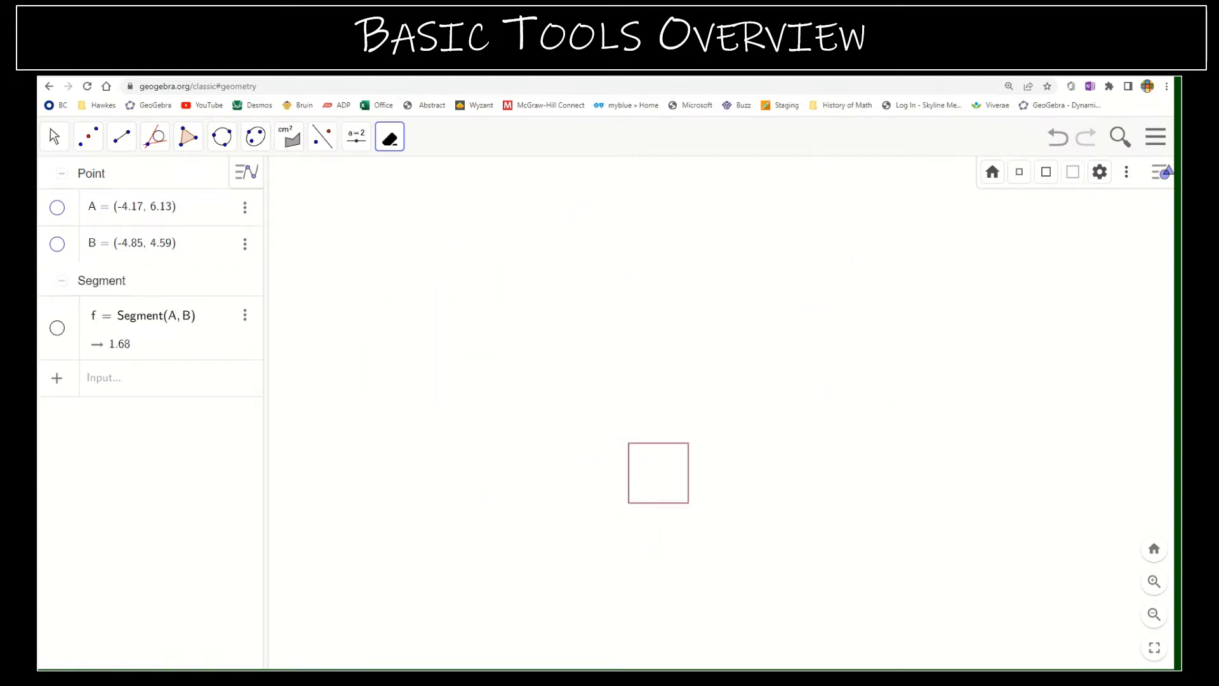
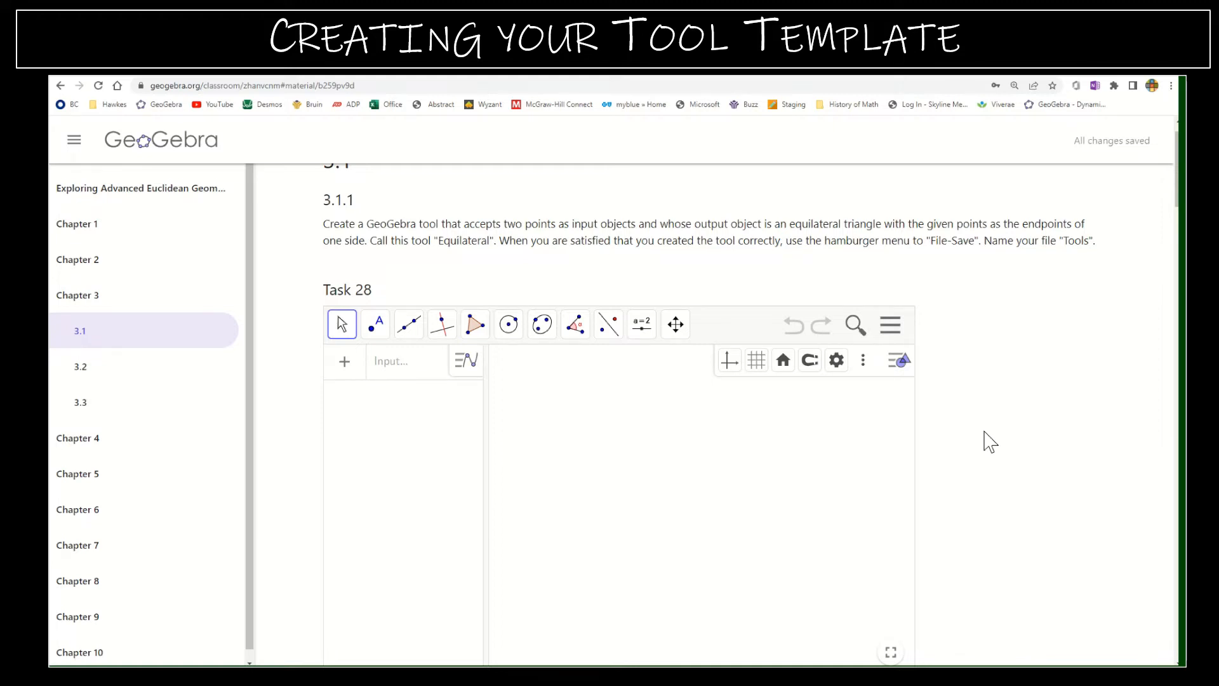
# - Try to draw a general triangle freehand with the Polygon tool in the Task 28 applet, and undo it
pyautogui.scroll(-1, 991, 443)
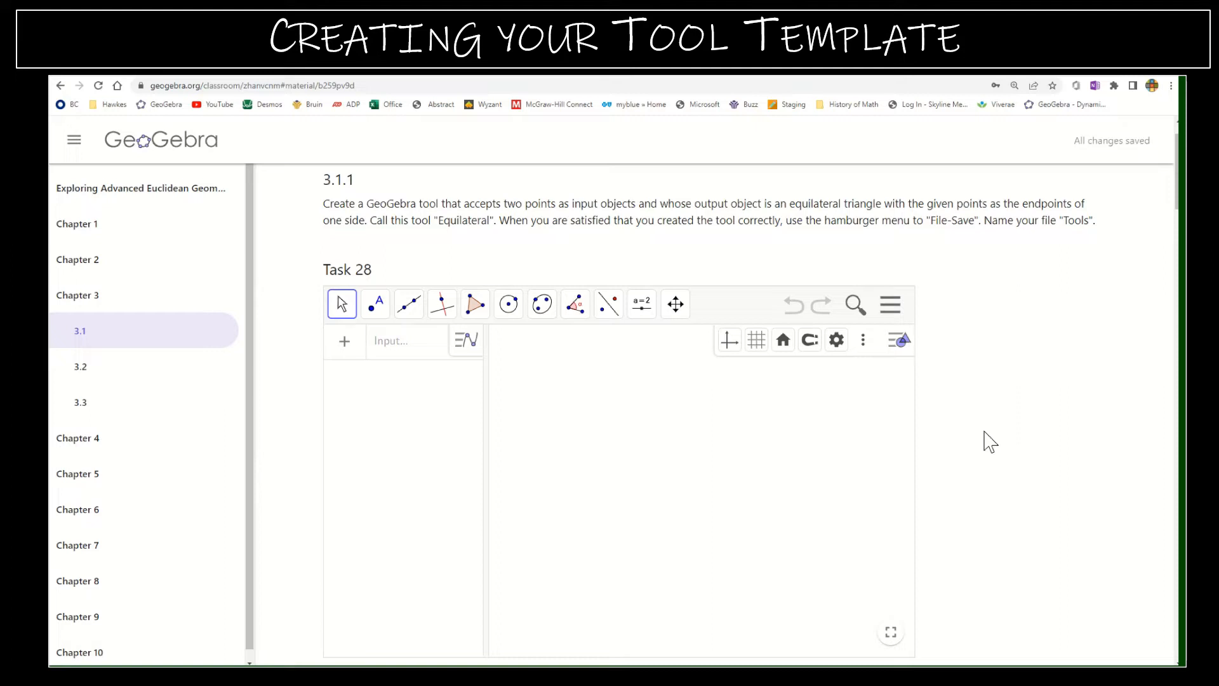
pyautogui.scroll(-1, 991, 443)
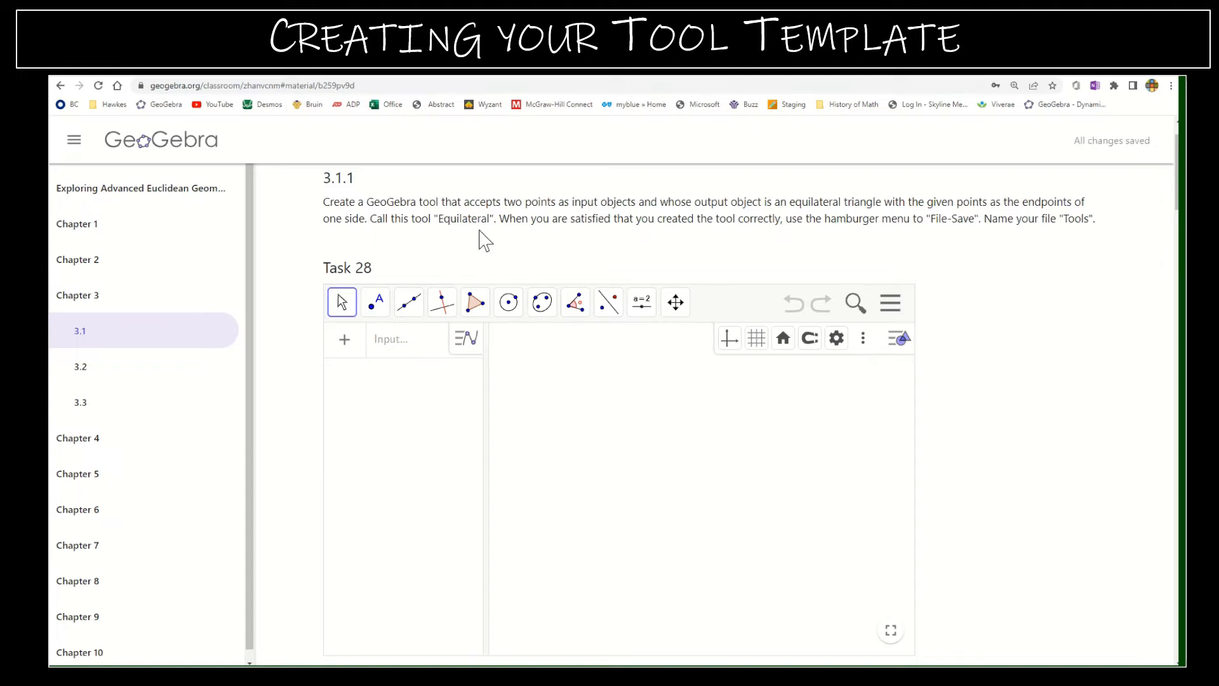
pyautogui.click(477, 306)
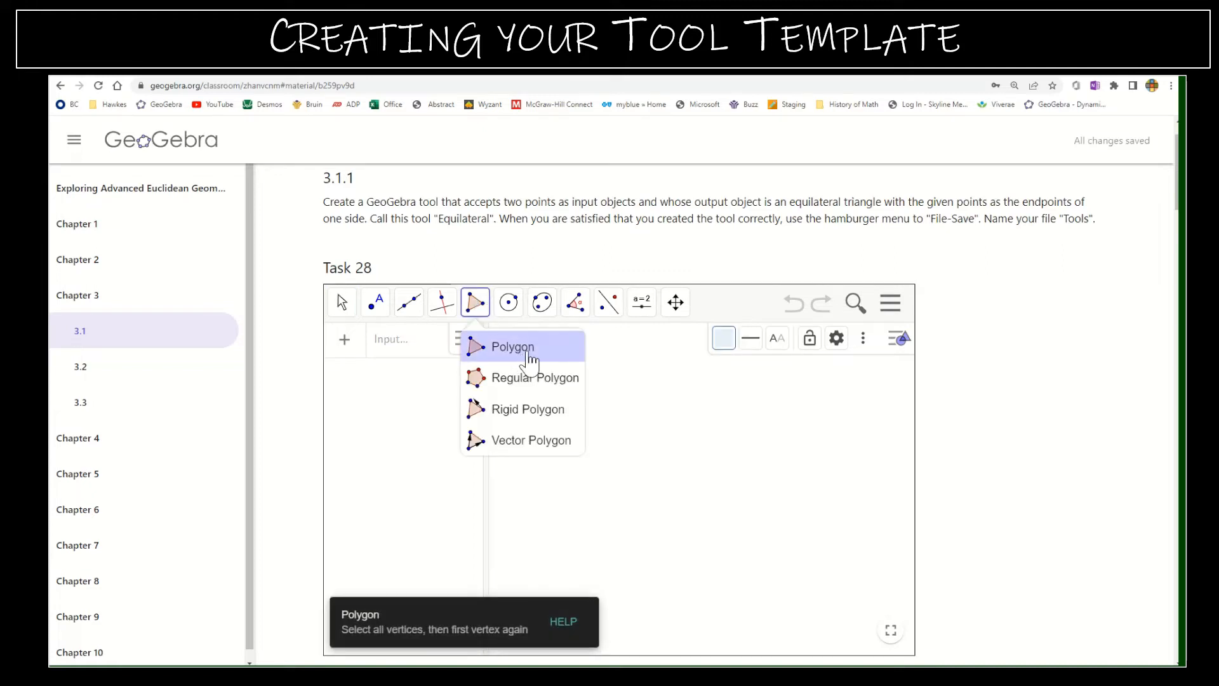
pyautogui.click(530, 357)
pyautogui.click(673, 435)
pyautogui.click(590, 515)
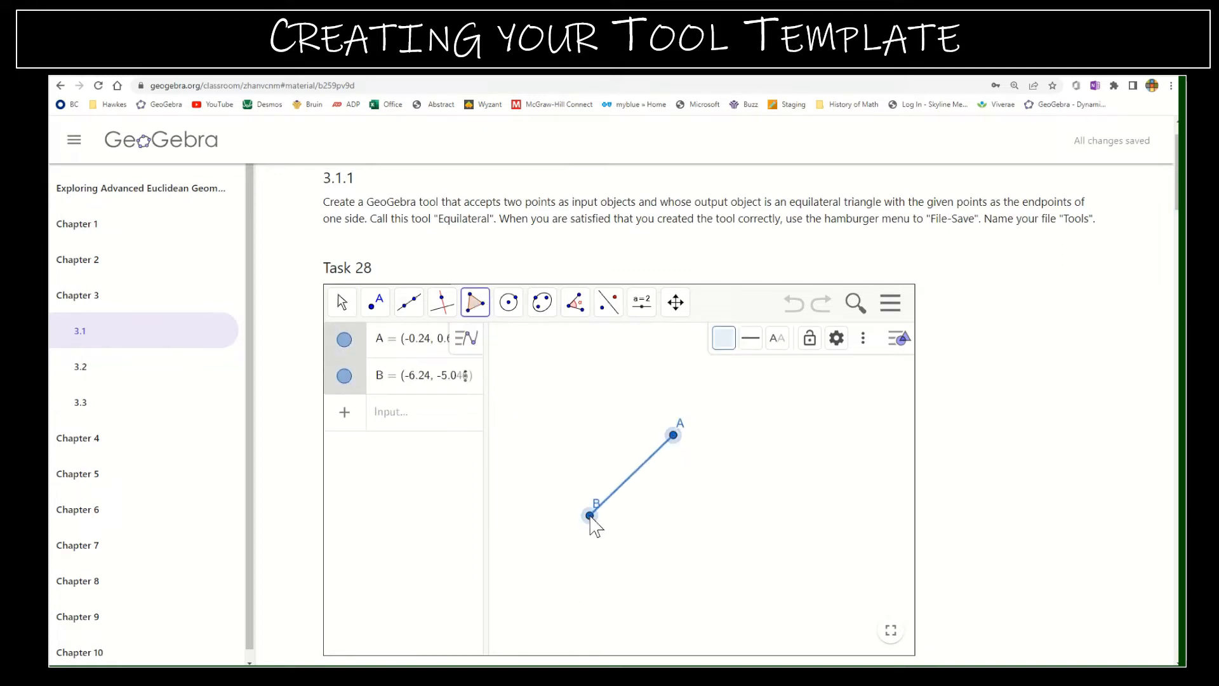
pyautogui.click(772, 542)
pyautogui.click(674, 436)
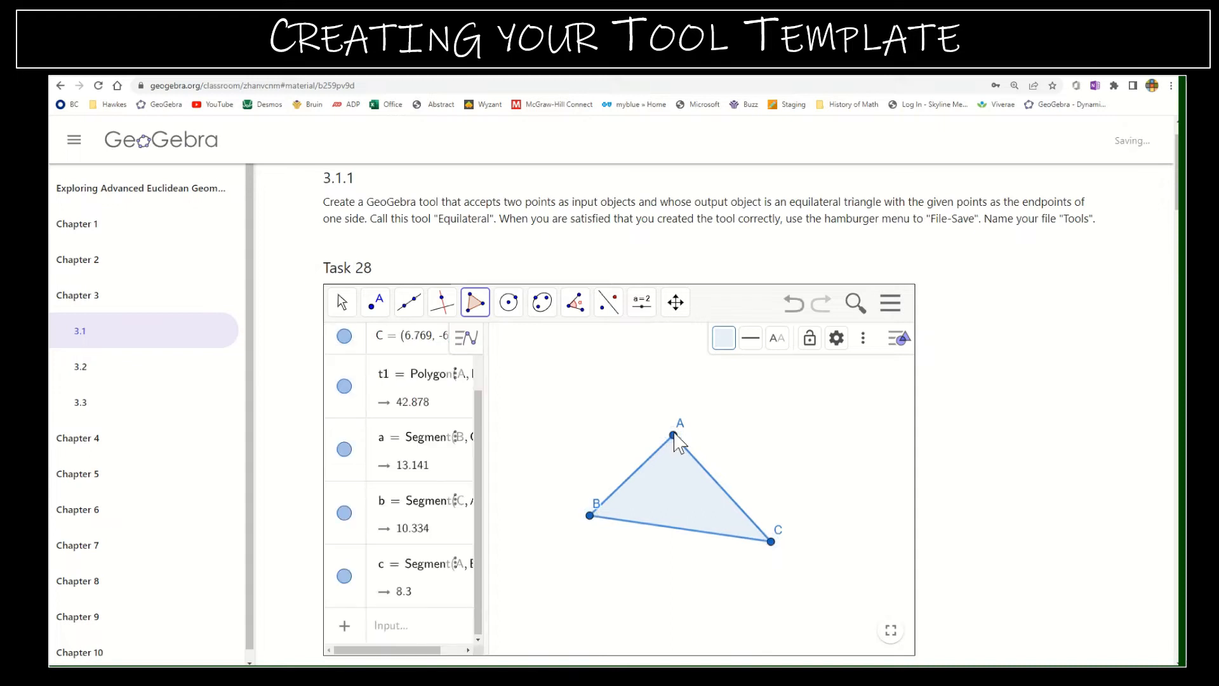
pyautogui.click(787, 310)
# - Construct an equilateral triangle from two freely placed points with the Regular Polygon tool, using 3 vertices
pyautogui.click(475, 303)
pyautogui.click(503, 378)
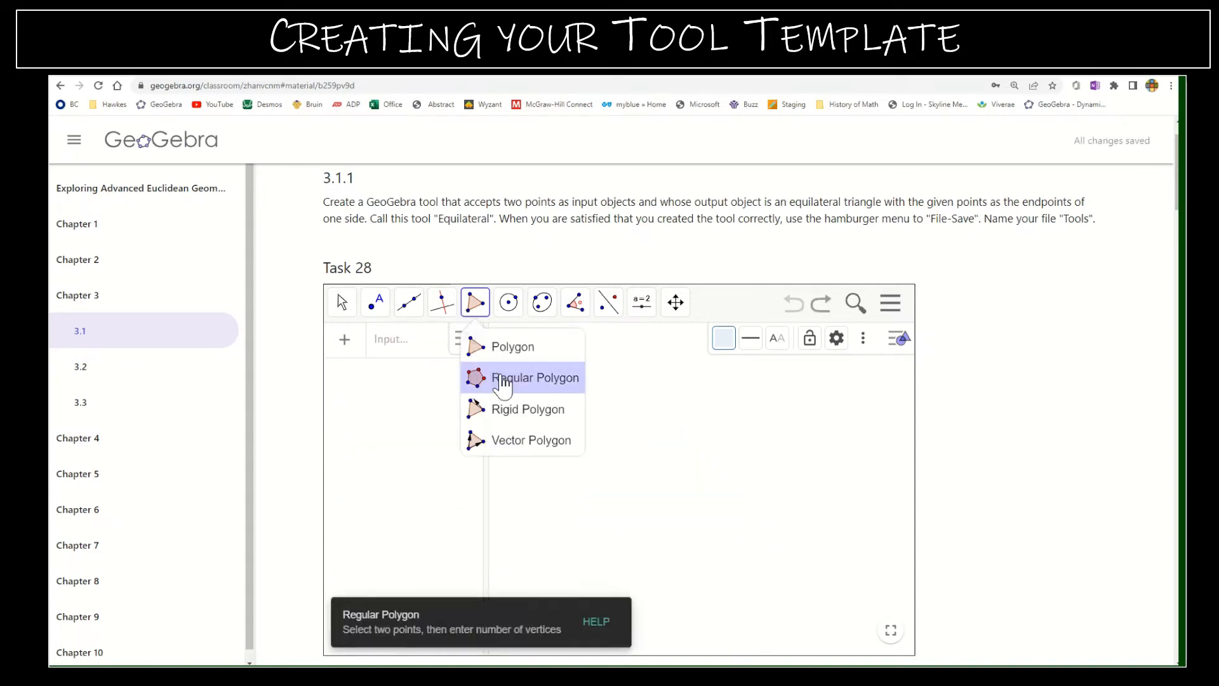
pyautogui.click(598, 412)
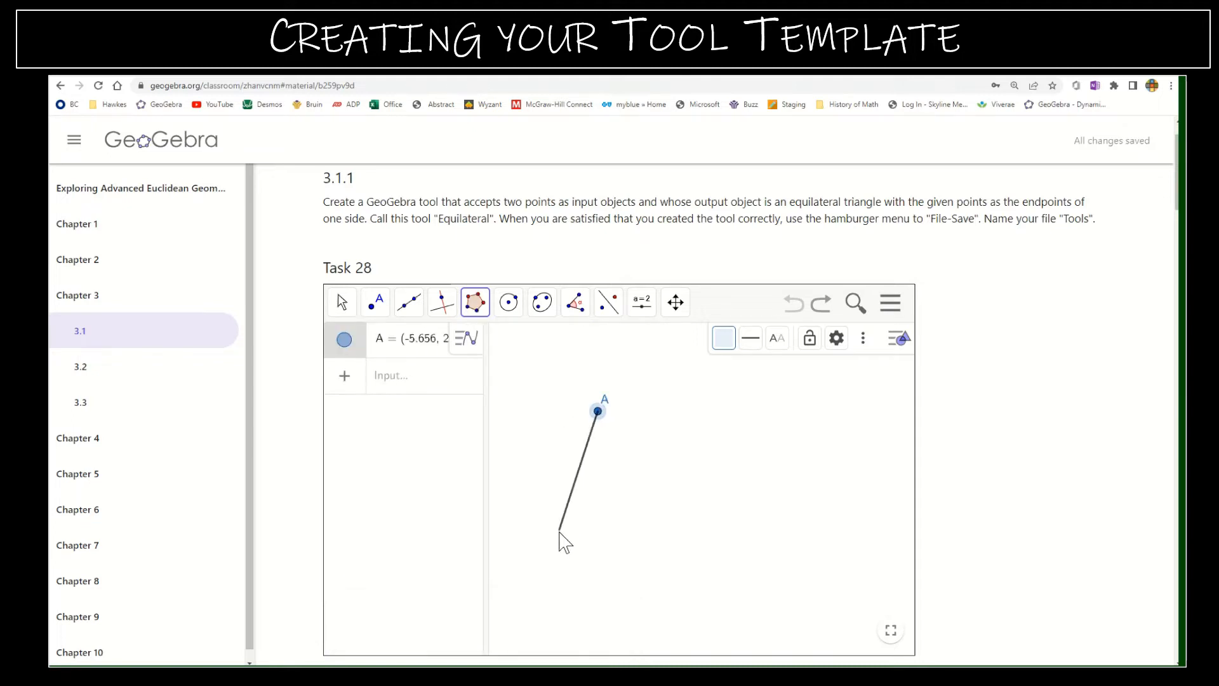
pyautogui.click(533, 541)
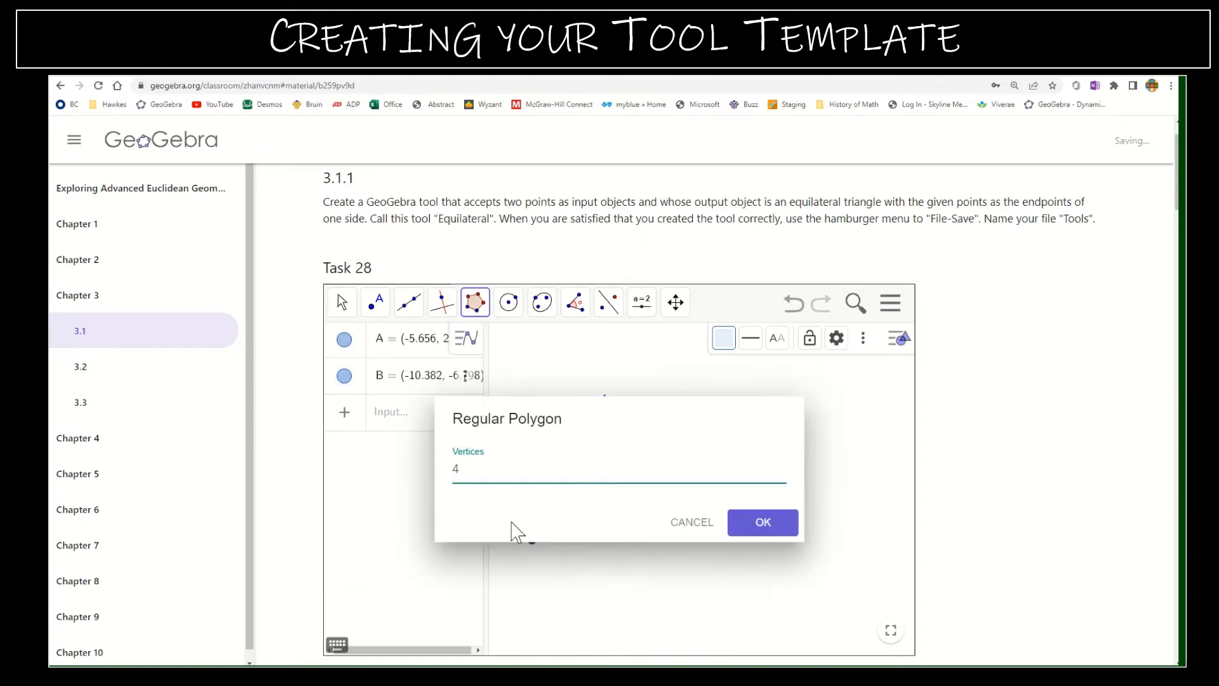
pyautogui.write('3')
pyautogui.press('Return')
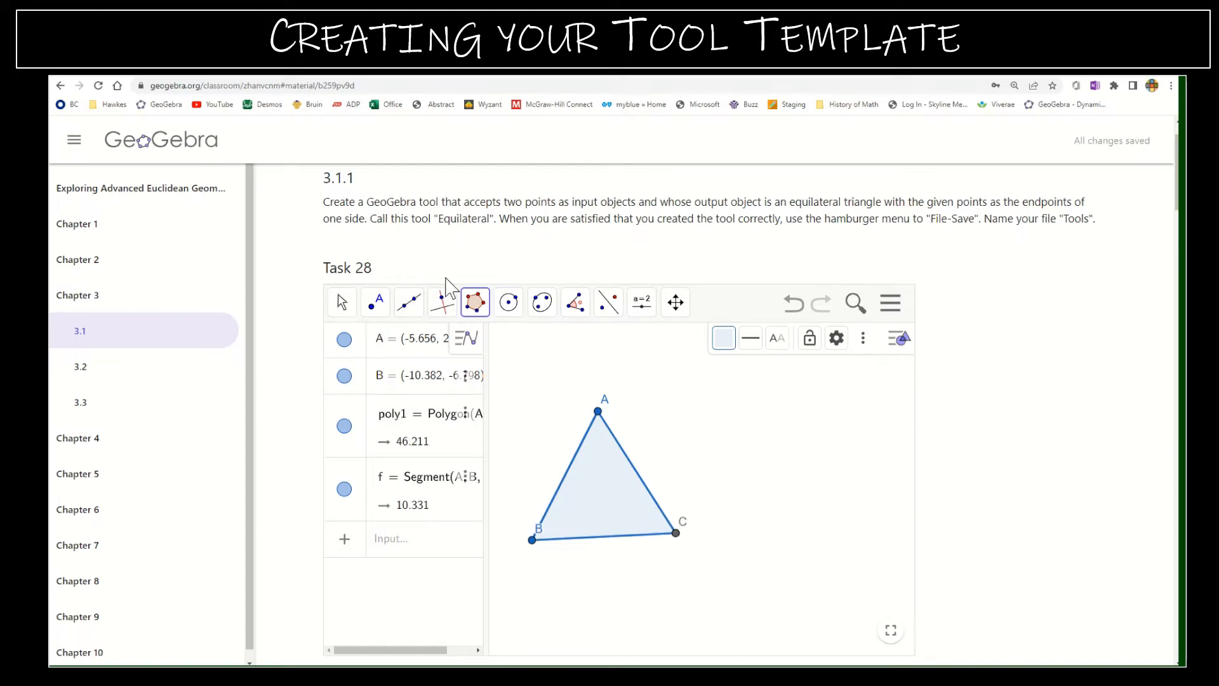
# - Move the whole equilateral triangle a short distance to the right in the graphics view
pyautogui.click(342, 304)
pyautogui.moveTo(368, 314)
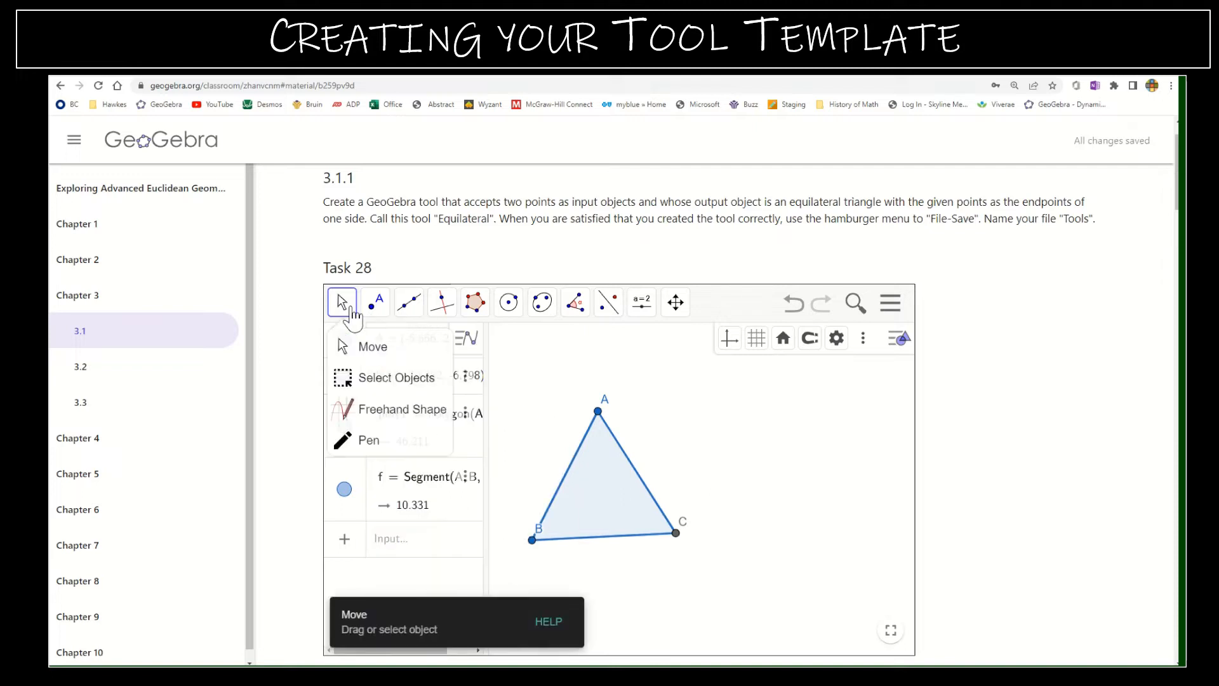
pyautogui.moveTo(620, 506); pyautogui.dragTo(675, 501)
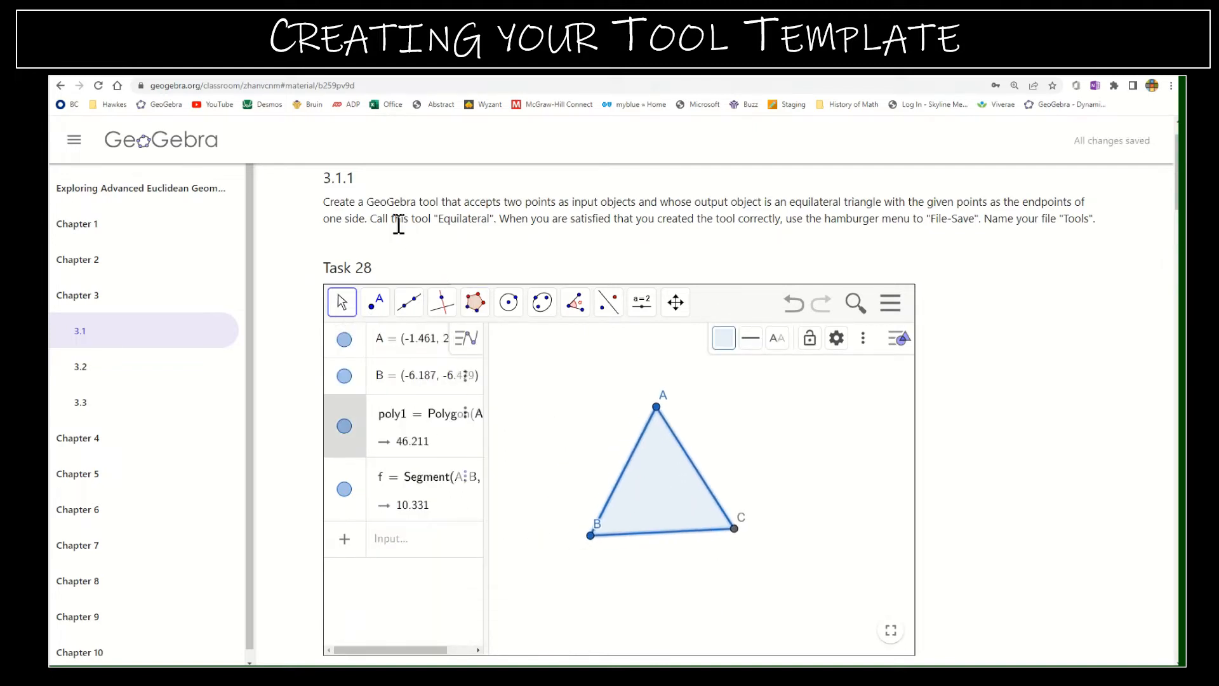
# - Colour the triangle's three sides AC, AB and BC orange
pyautogui.click(679, 450)
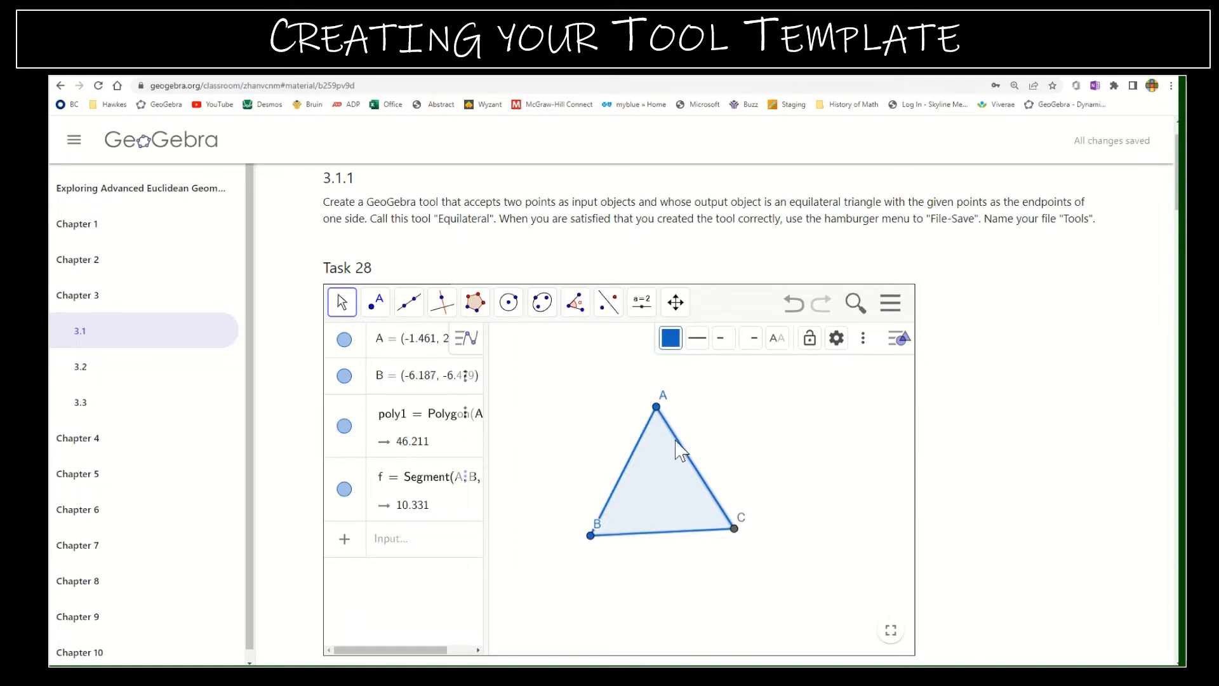
pyautogui.click(671, 338)
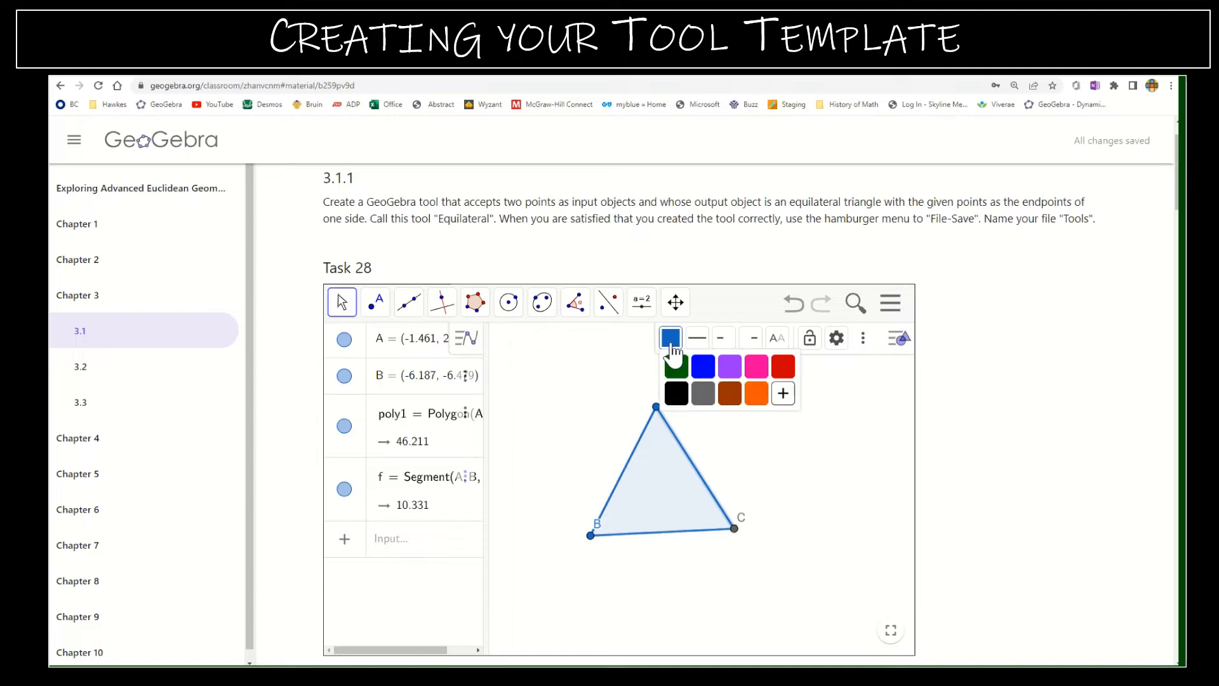
pyautogui.click(757, 394)
pyautogui.click(638, 444)
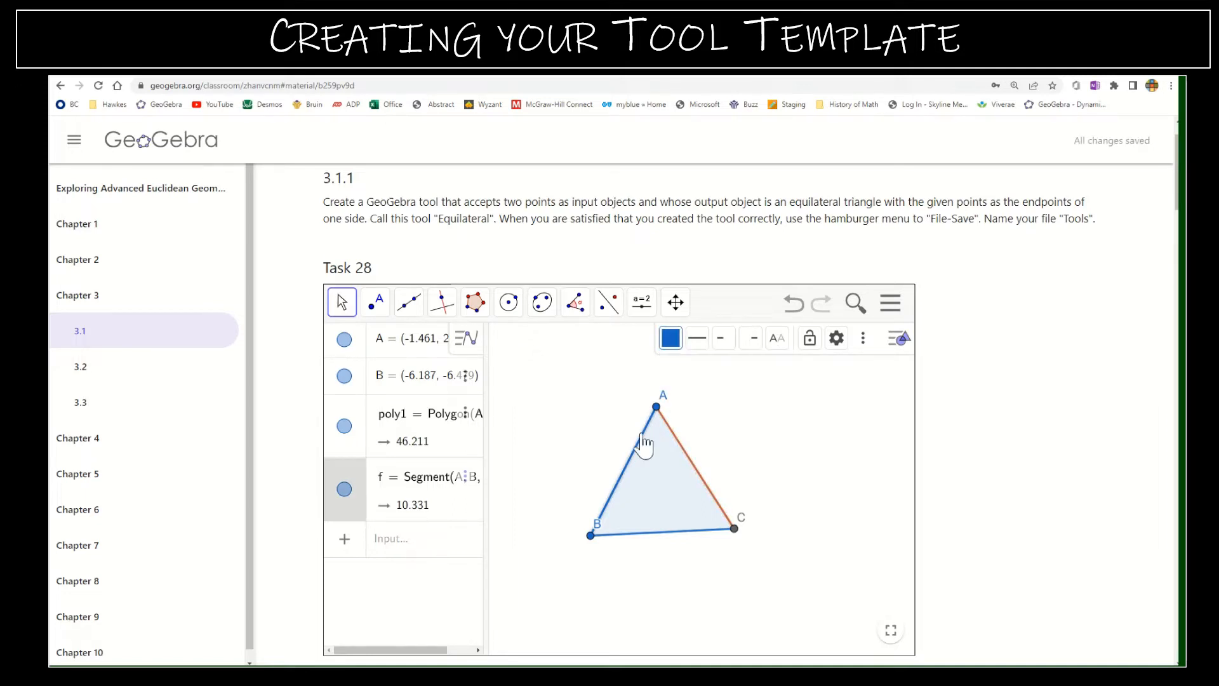
pyautogui.click(670, 338)
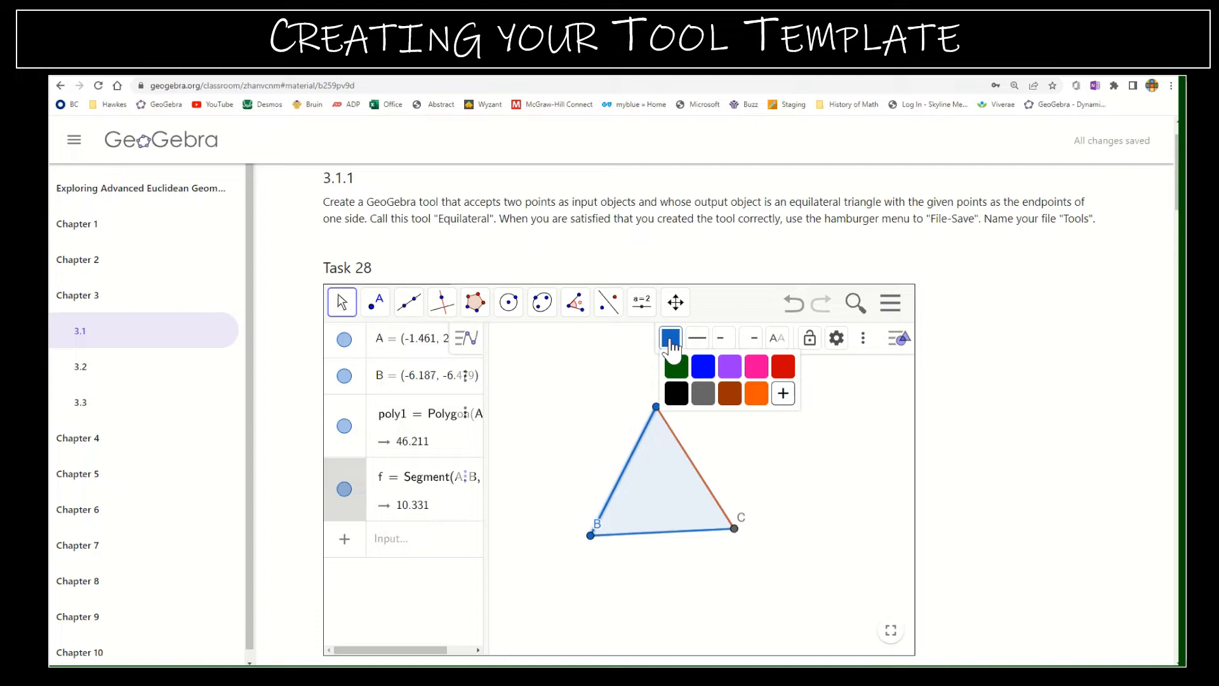
pyautogui.click(757, 394)
pyautogui.click(690, 538)
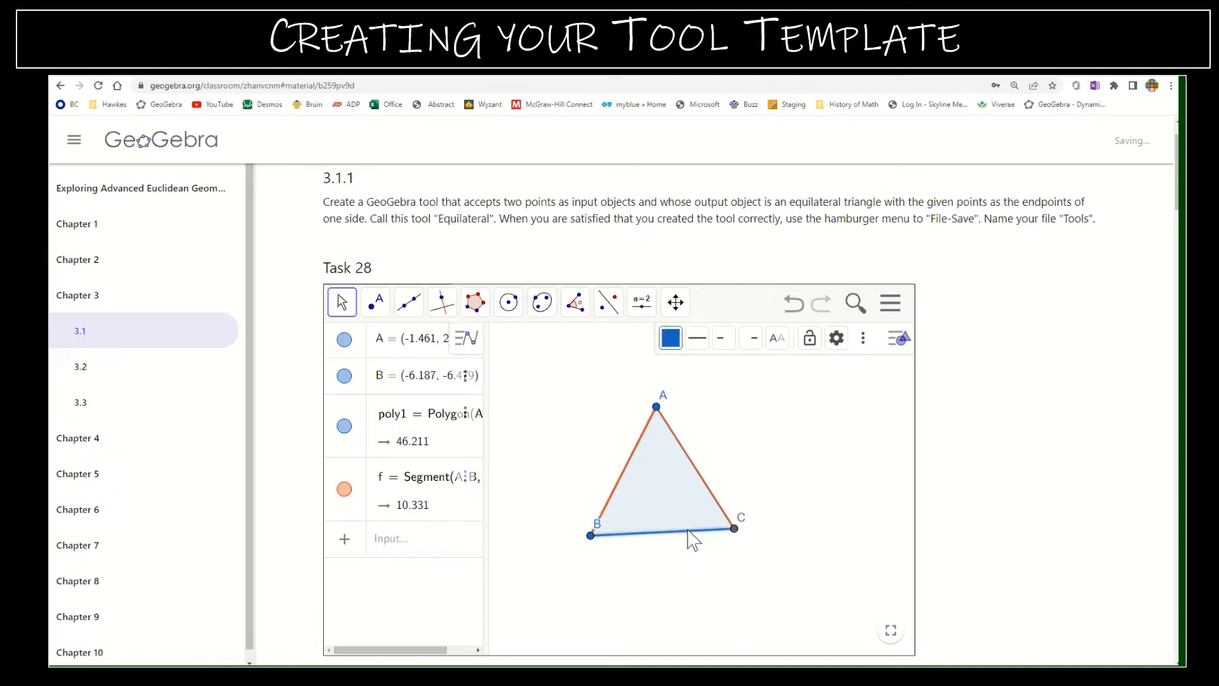
pyautogui.click(671, 338)
pyautogui.click(757, 393)
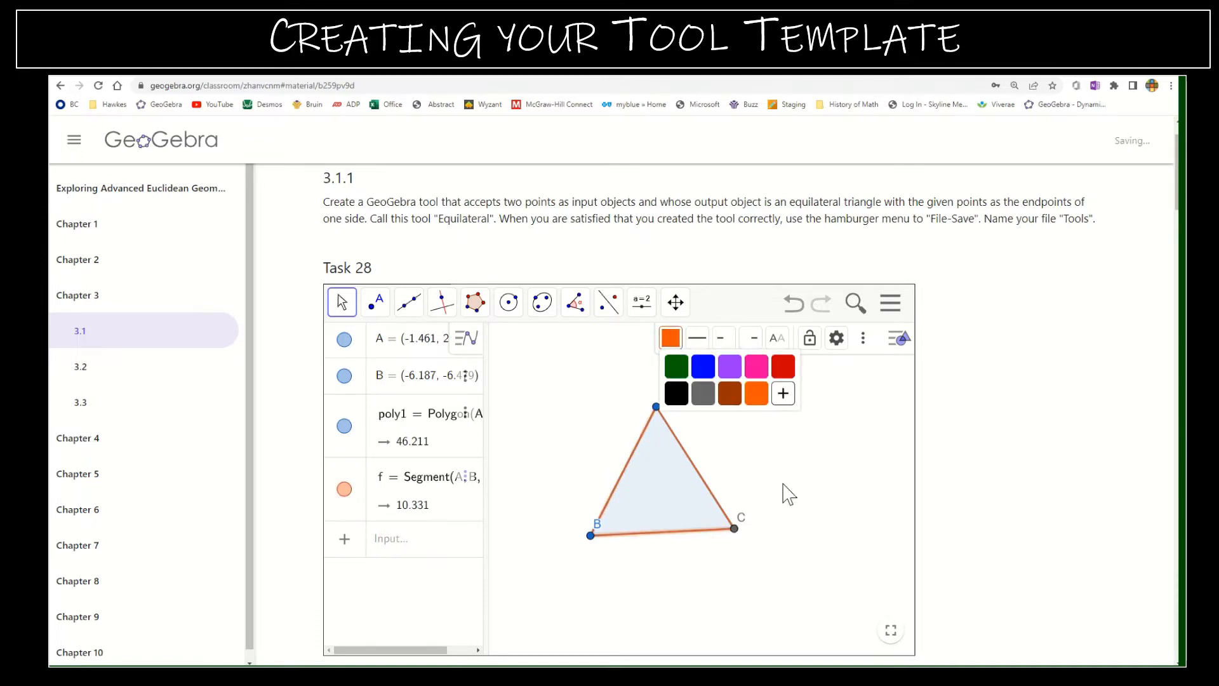
# - Set the fill colour of the triangle's interior to orange
pyautogui.click(676, 488)
pyautogui.click(725, 338)
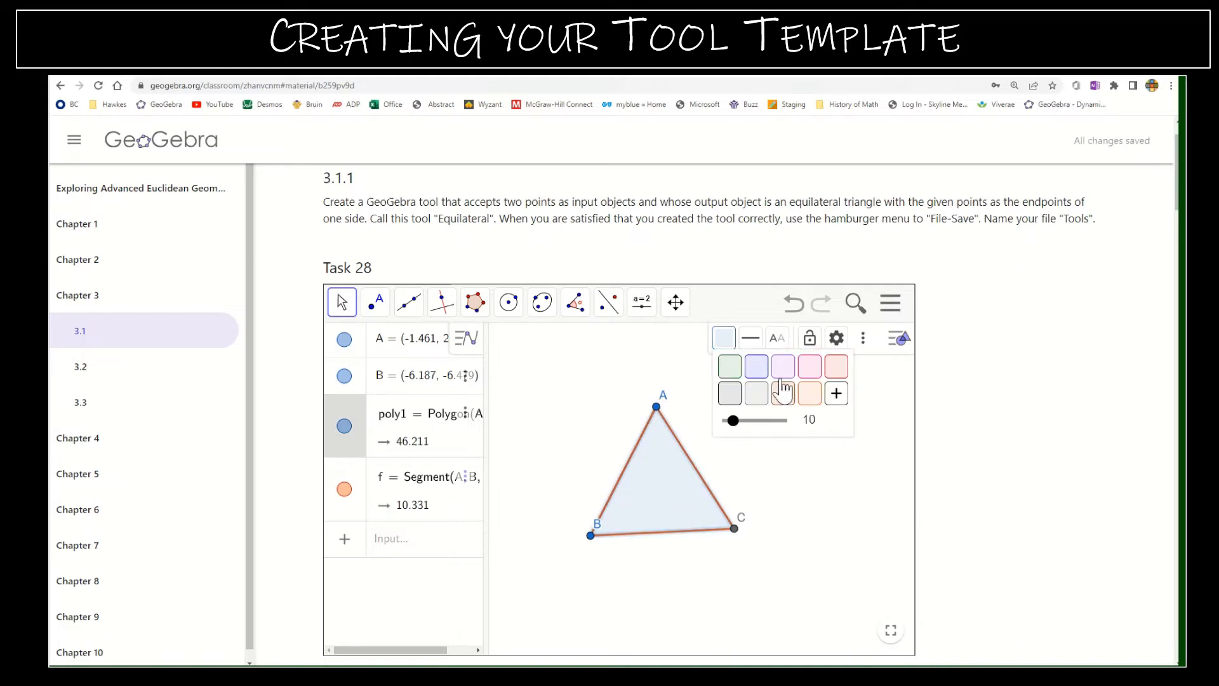
pyautogui.click(809, 399)
pyautogui.click(831, 497)
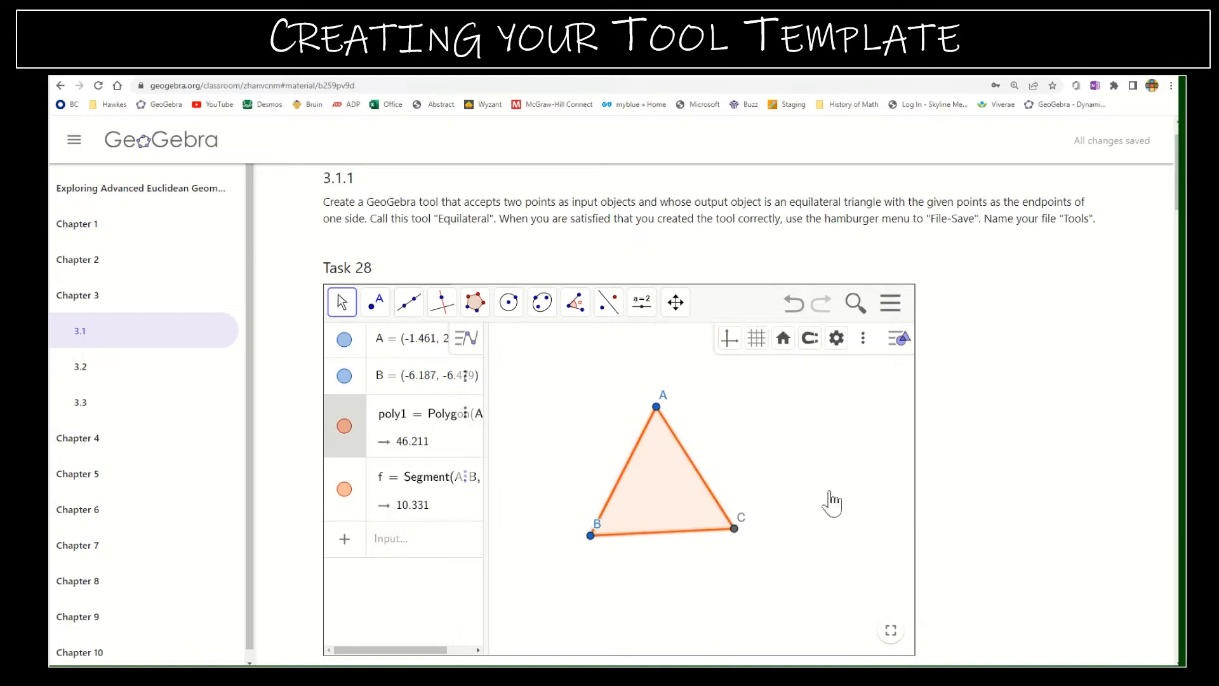
# - Colour the triangle's defining points A and B black
pyautogui.click(657, 410)
pyautogui.click(724, 337)
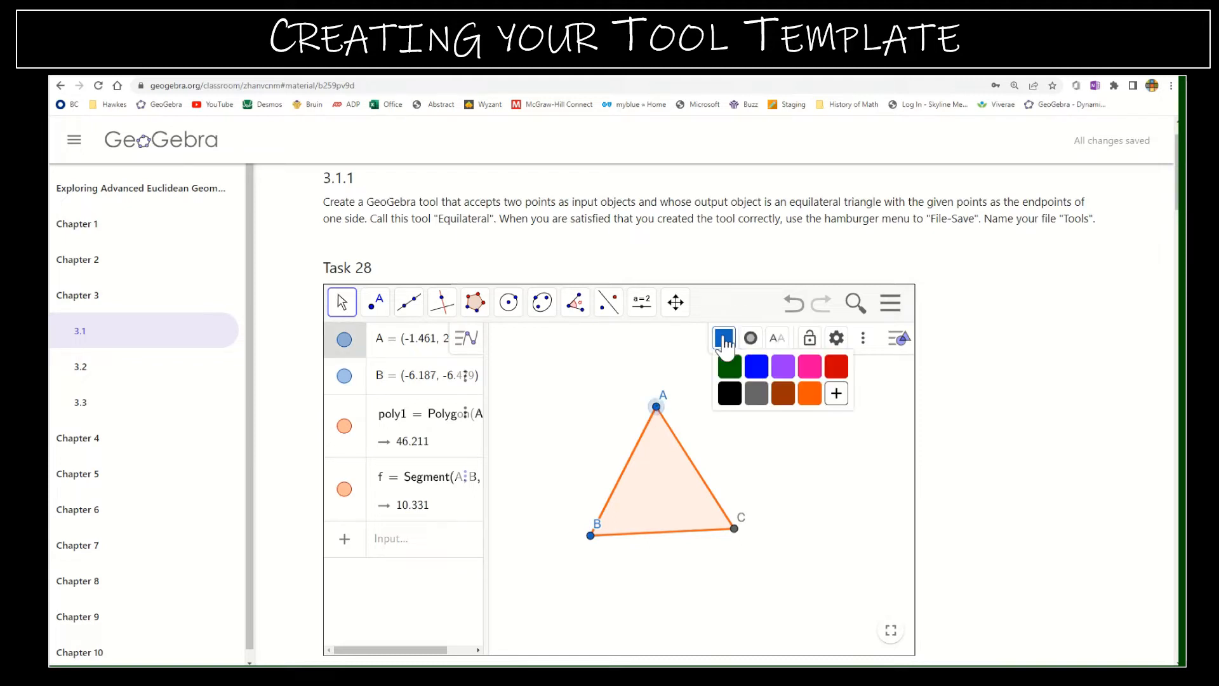
pyautogui.click(730, 393)
pyautogui.click(590, 537)
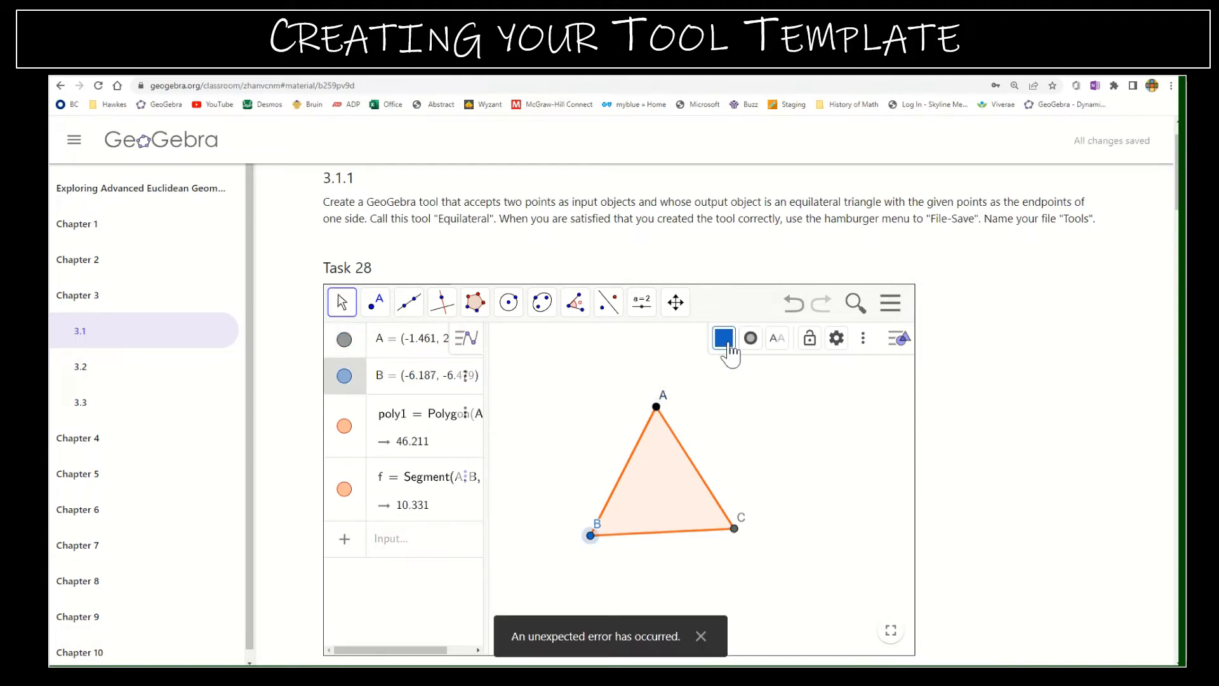
pyautogui.click(724, 337)
pyautogui.click(729, 393)
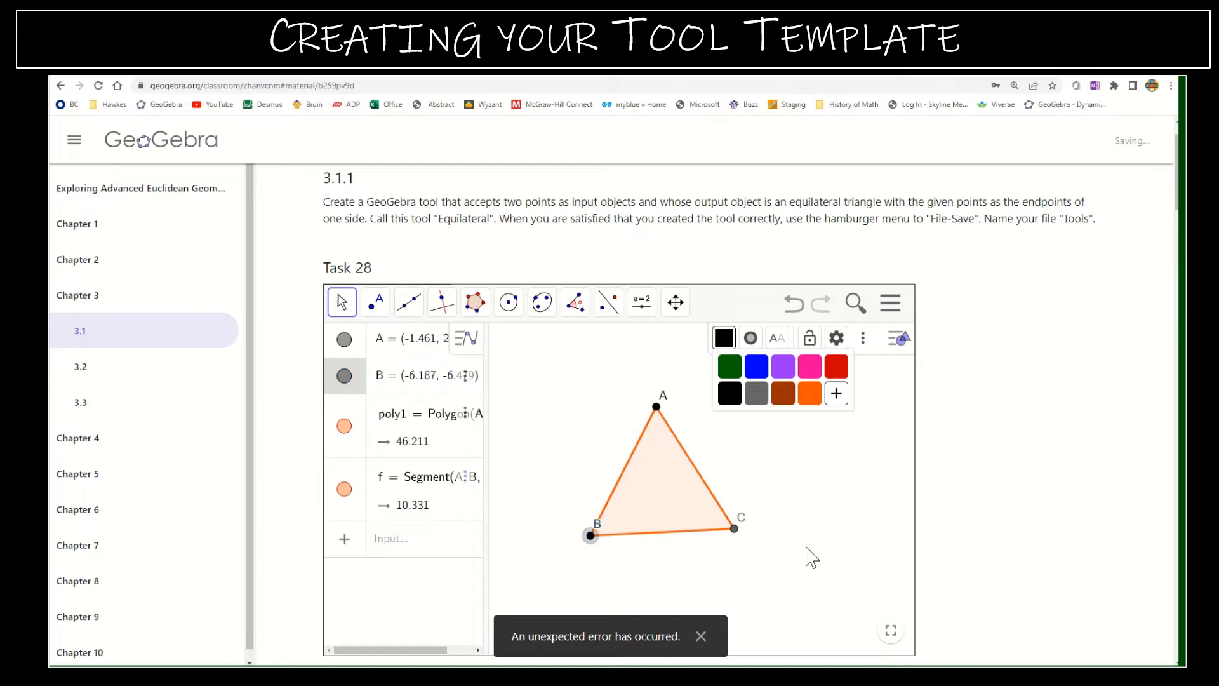
# - Dismiss the error notices and start a new custom tool from the triangle, with polygon poly1 and point C as output objects
pyautogui.click(701, 636)
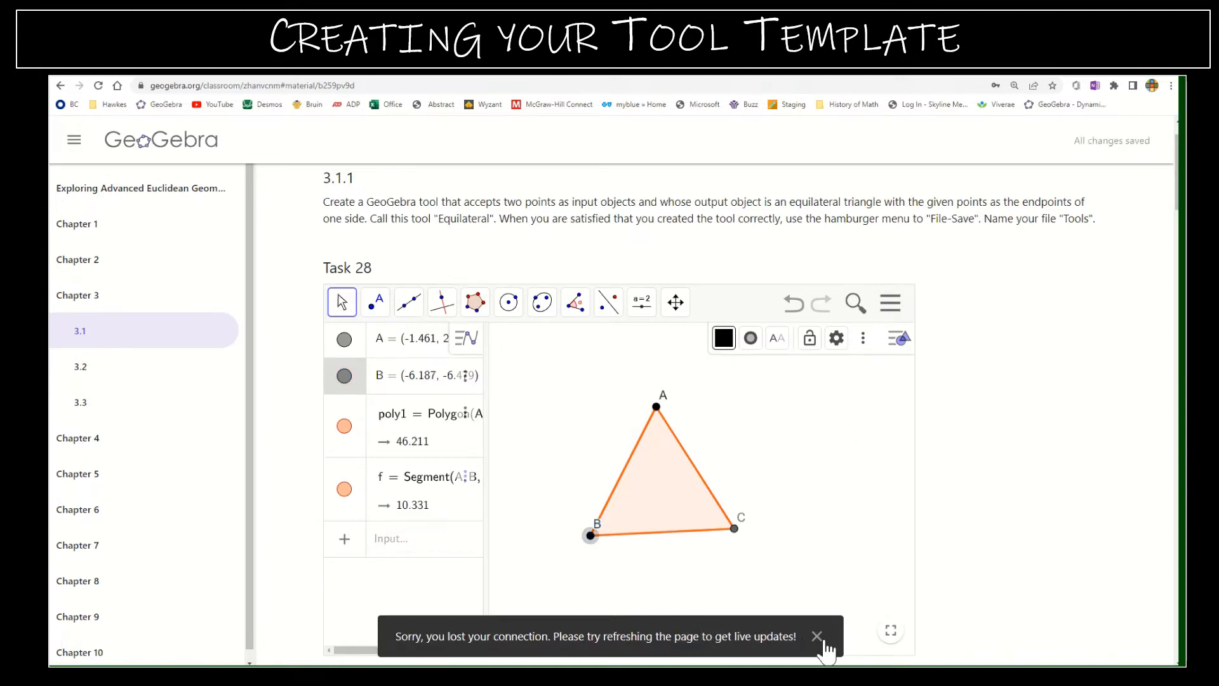
pyautogui.click(818, 637)
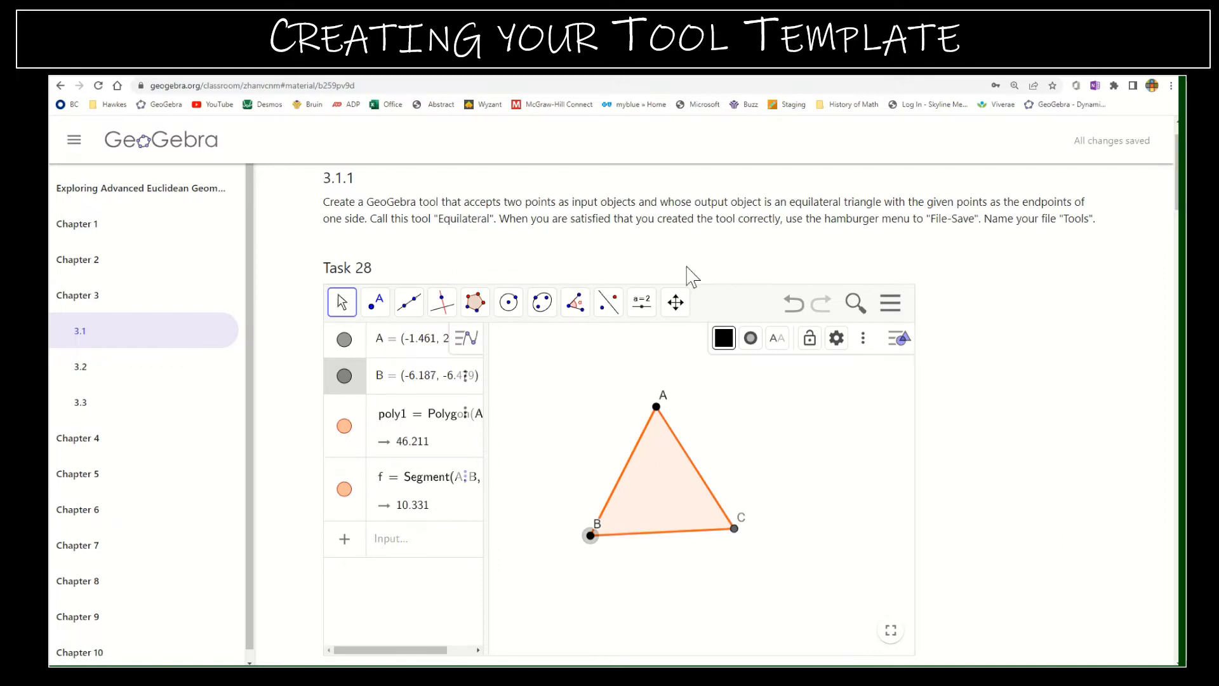
pyautogui.click(342, 303)
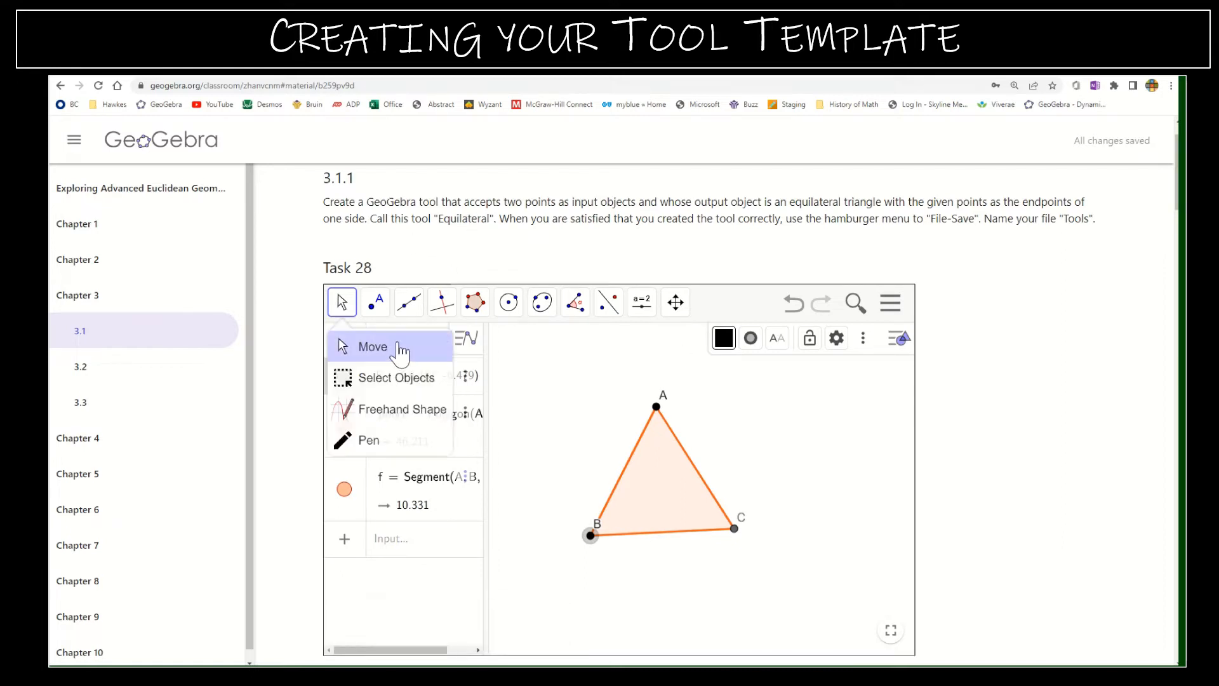
pyautogui.click(400, 348)
pyautogui.click(657, 485)
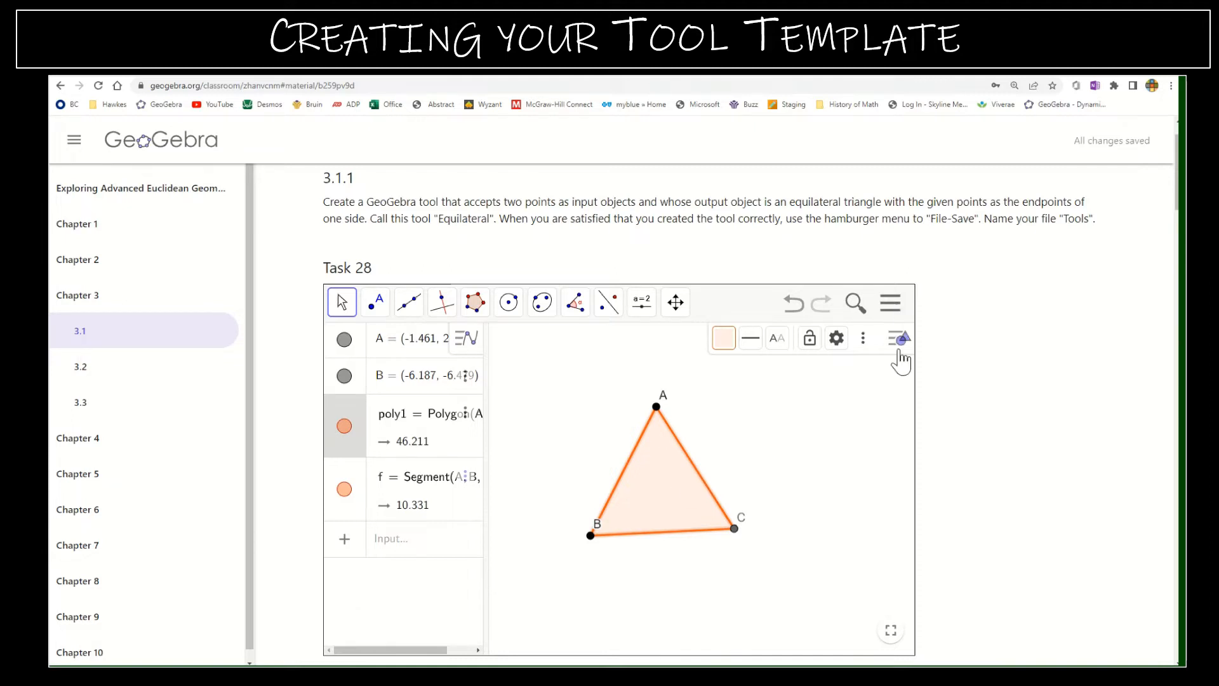
pyautogui.click(891, 304)
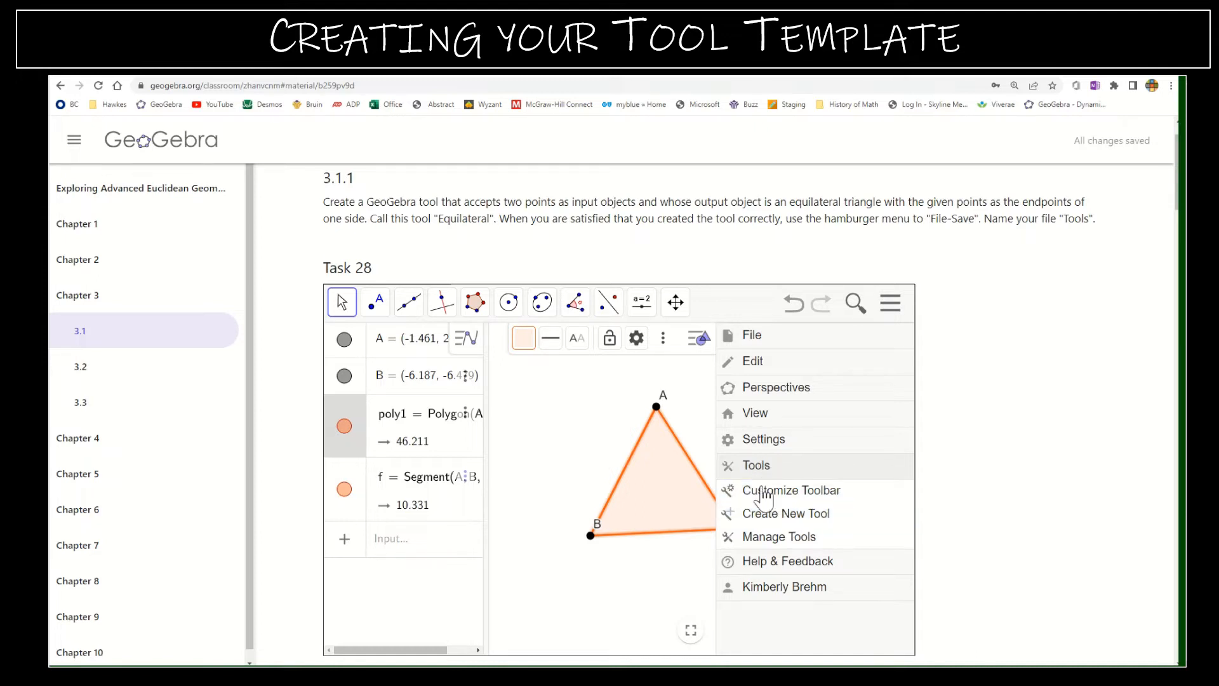
pyautogui.click(765, 514)
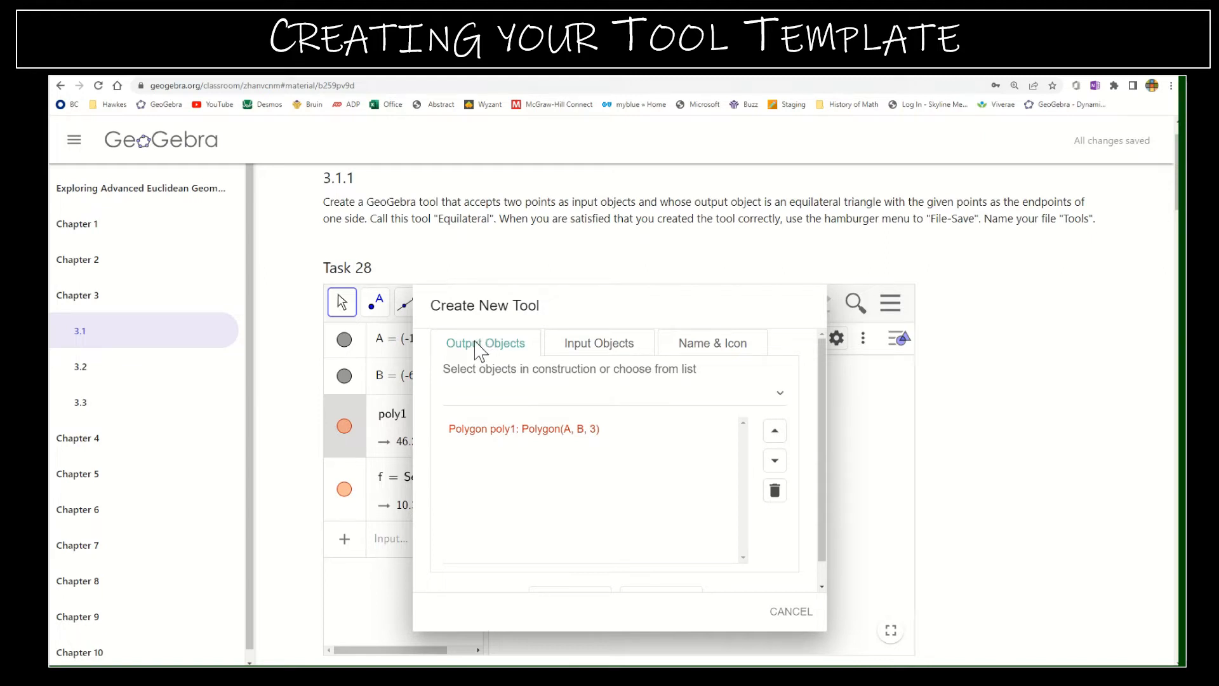
pyautogui.click(780, 397)
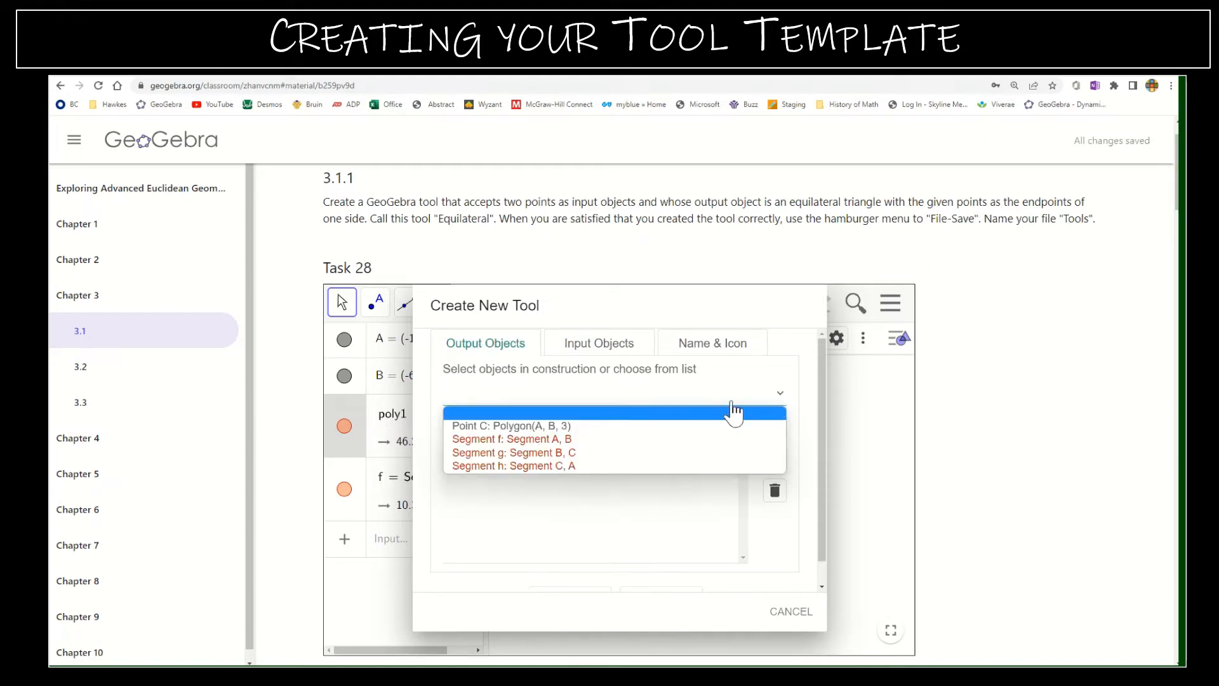
pyautogui.click(584, 427)
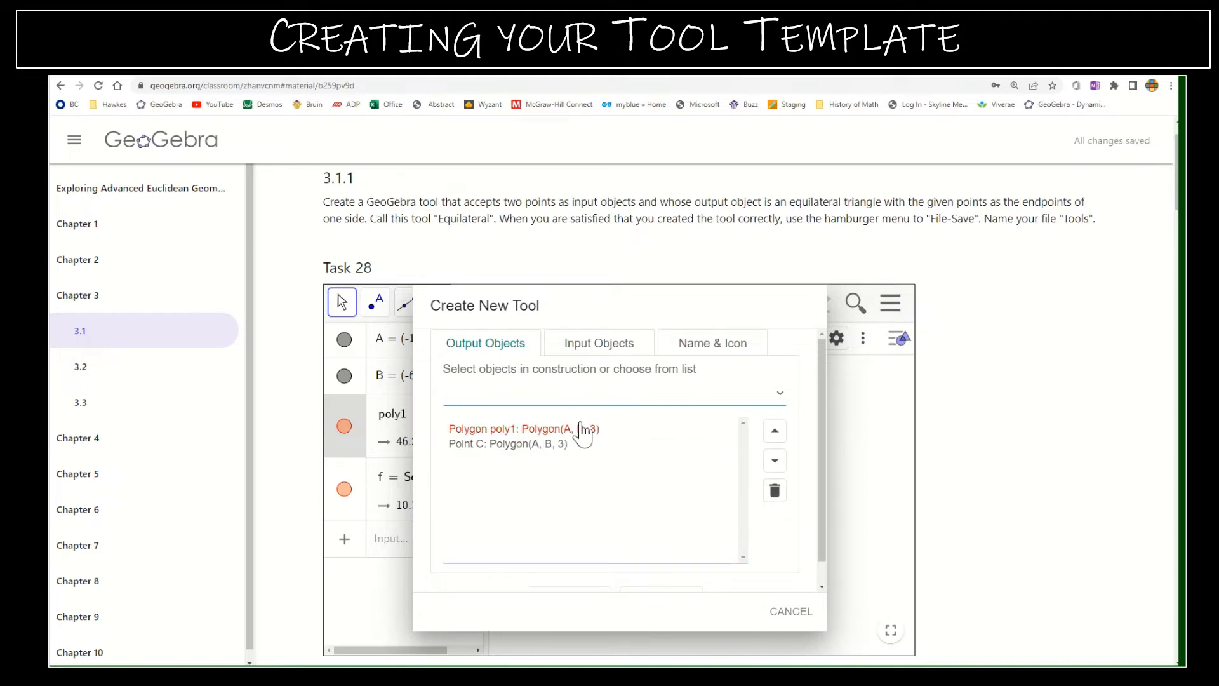
# - Review the new tool's input and output objects and the additional input choices, without adding any
pyautogui.click(590, 353)
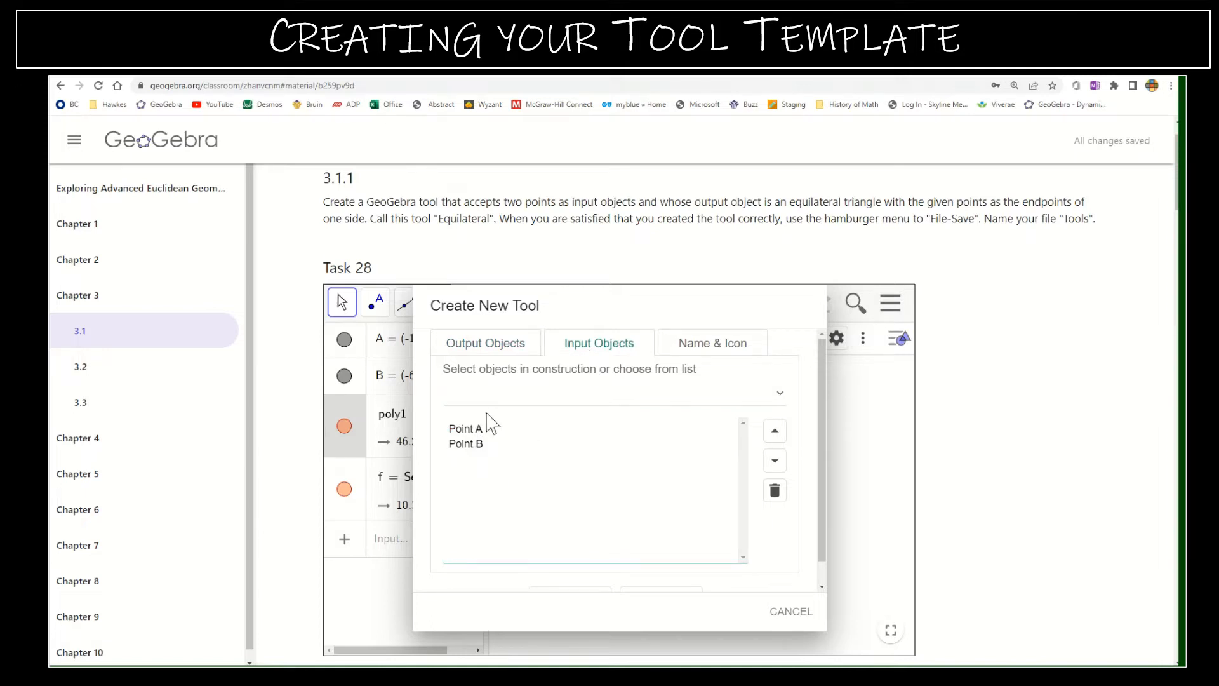
pyautogui.click(473, 346)
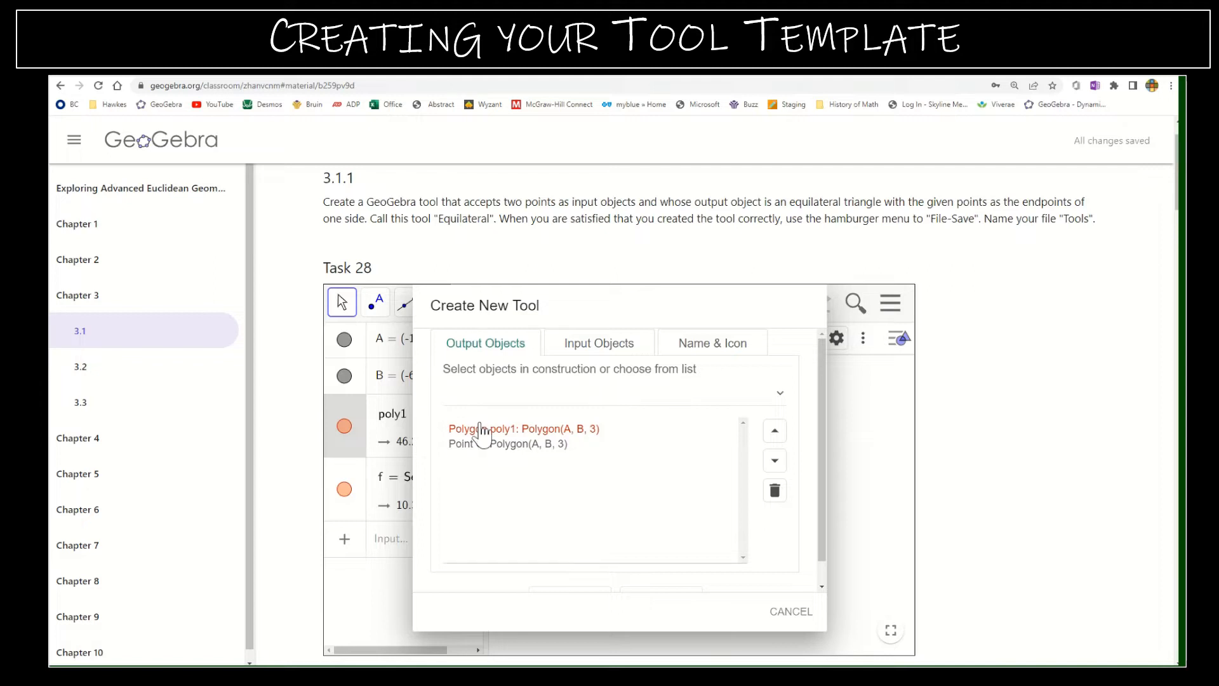
pyautogui.click(613, 349)
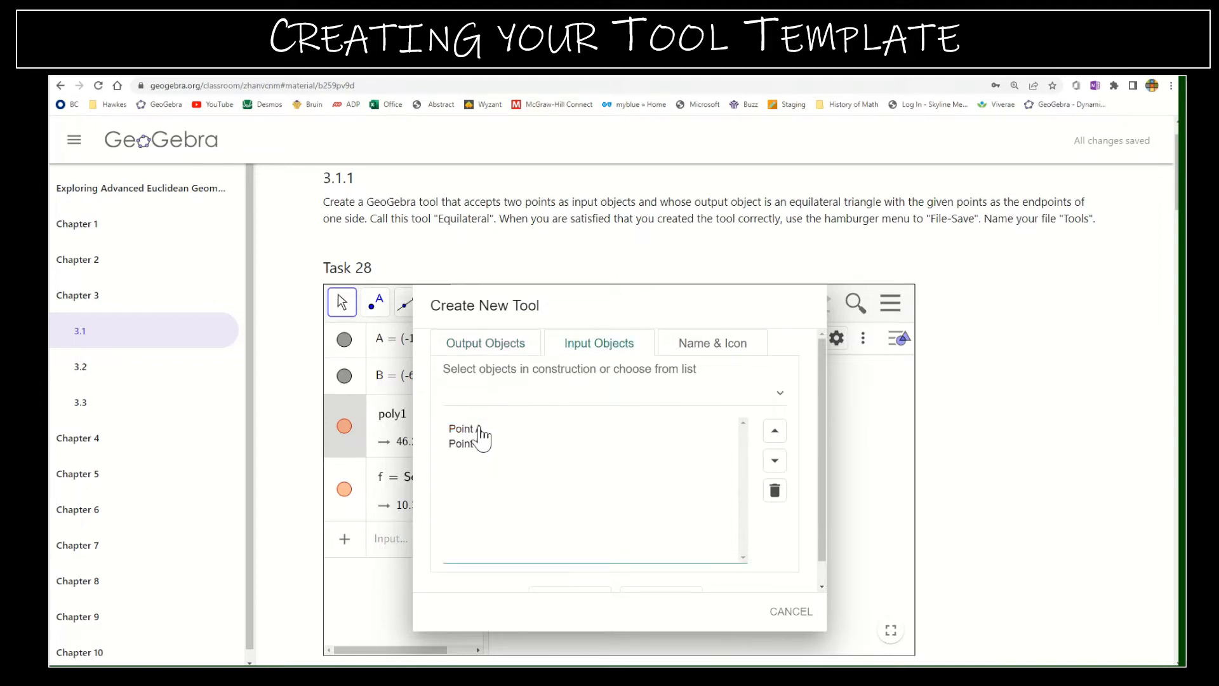
pyautogui.click(780, 395)
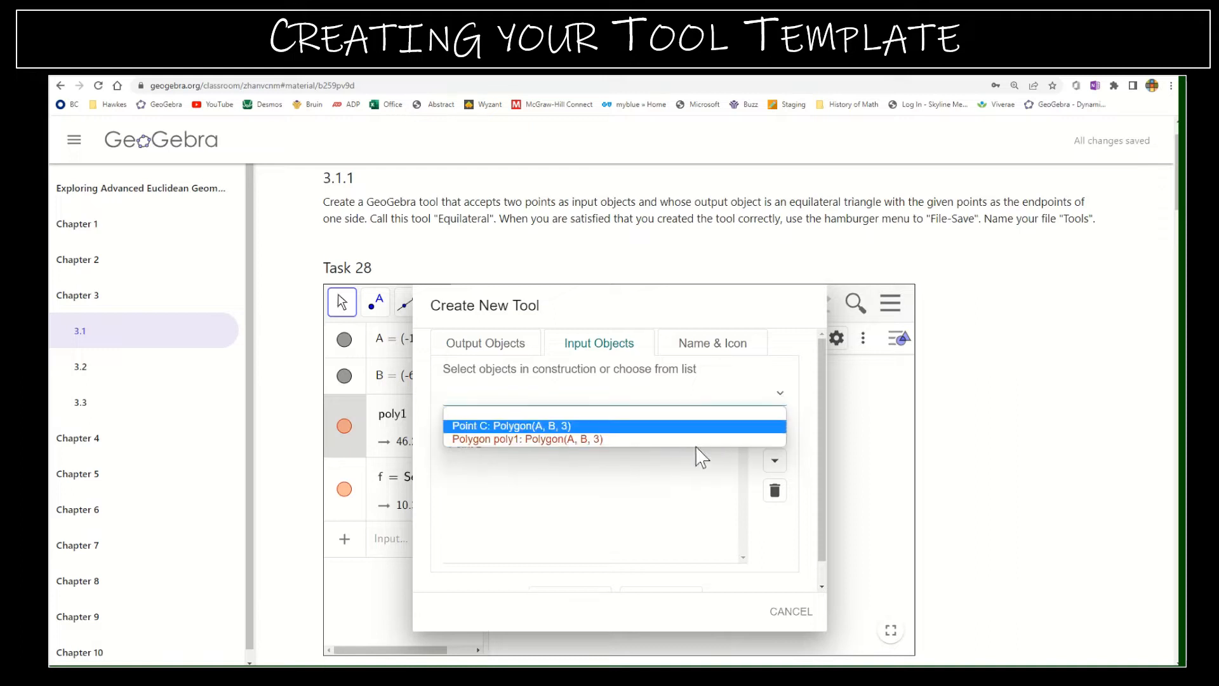
pyautogui.click(782, 401)
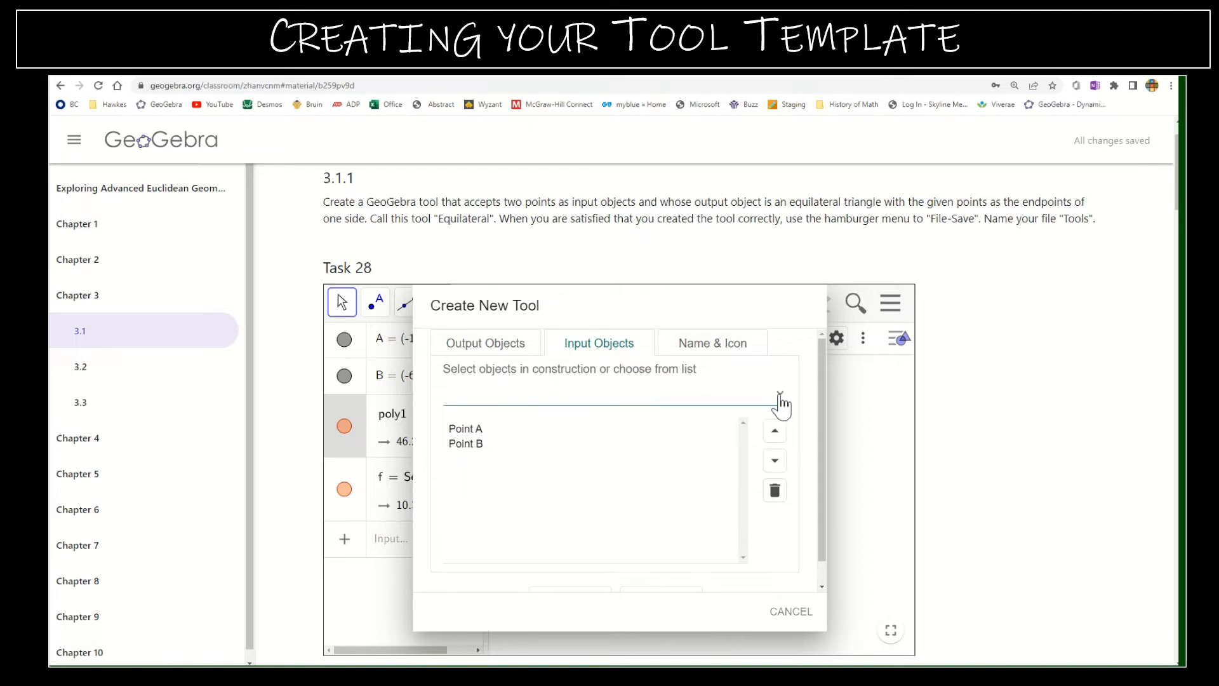
# - Name the new tool and its command Equilateral, keep it shown in the toolbar, and finish creating it
pyautogui.click(713, 347)
pyautogui.doubleClick(510, 381)
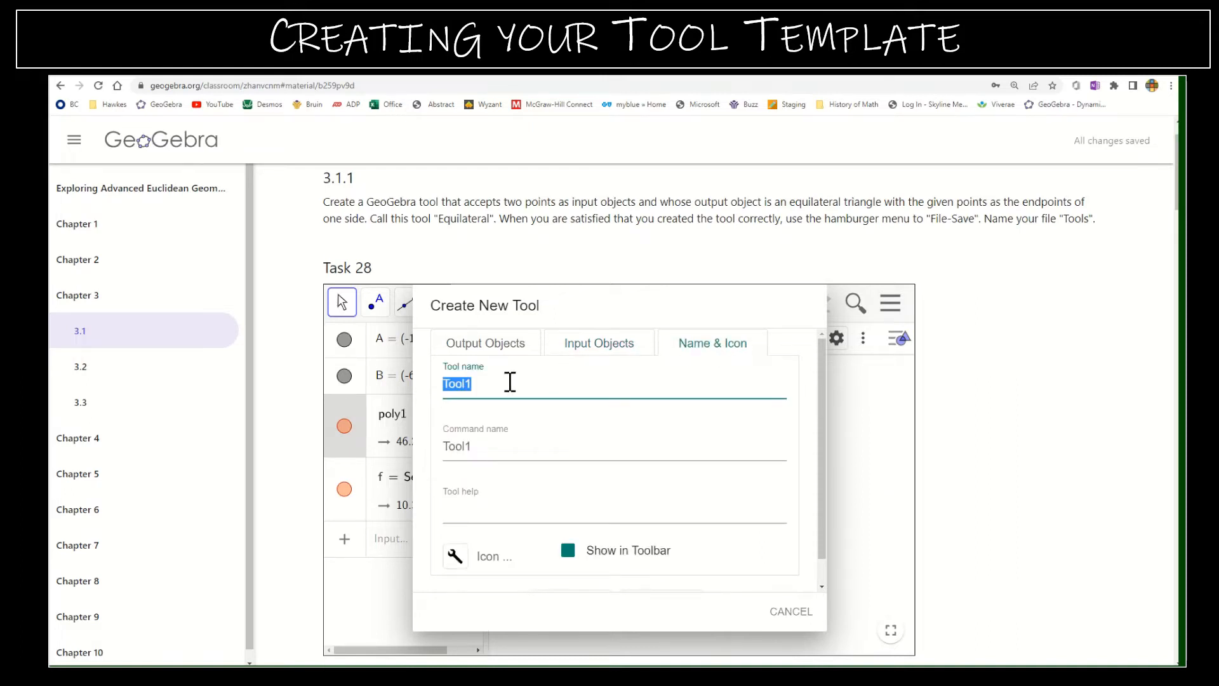
pyautogui.write('3')
pyautogui.write('EQUIL')
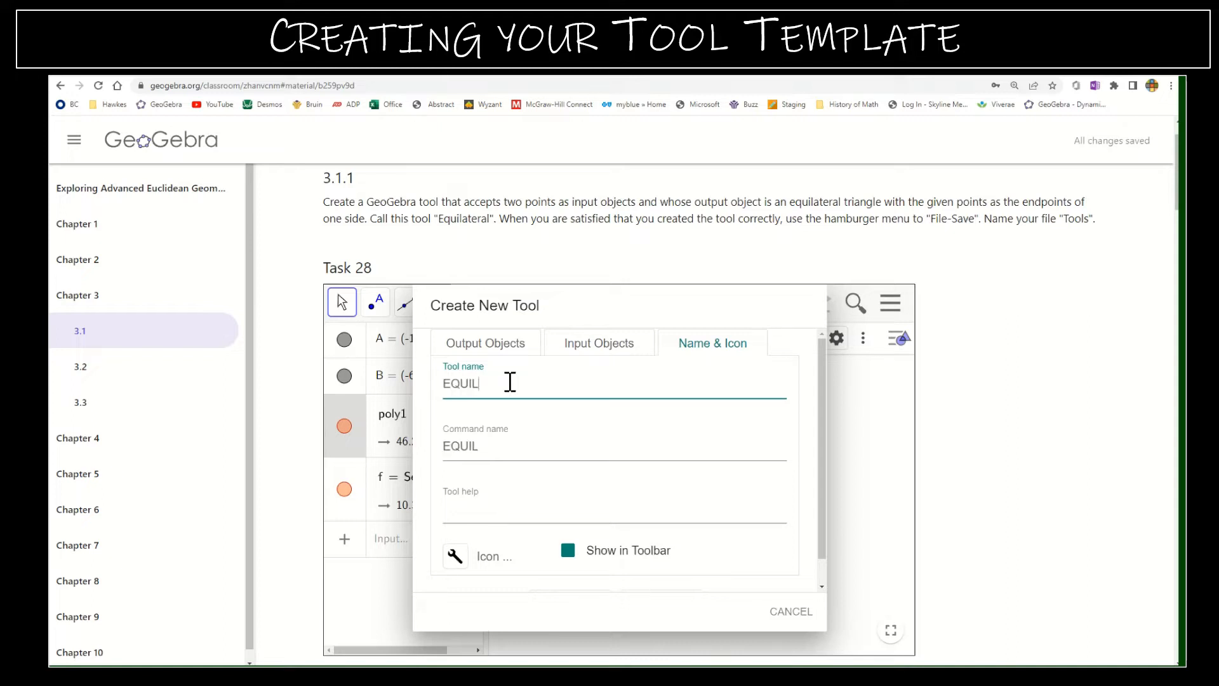
pyautogui.press('BackSpace')
pyautogui.press('BackSpace')
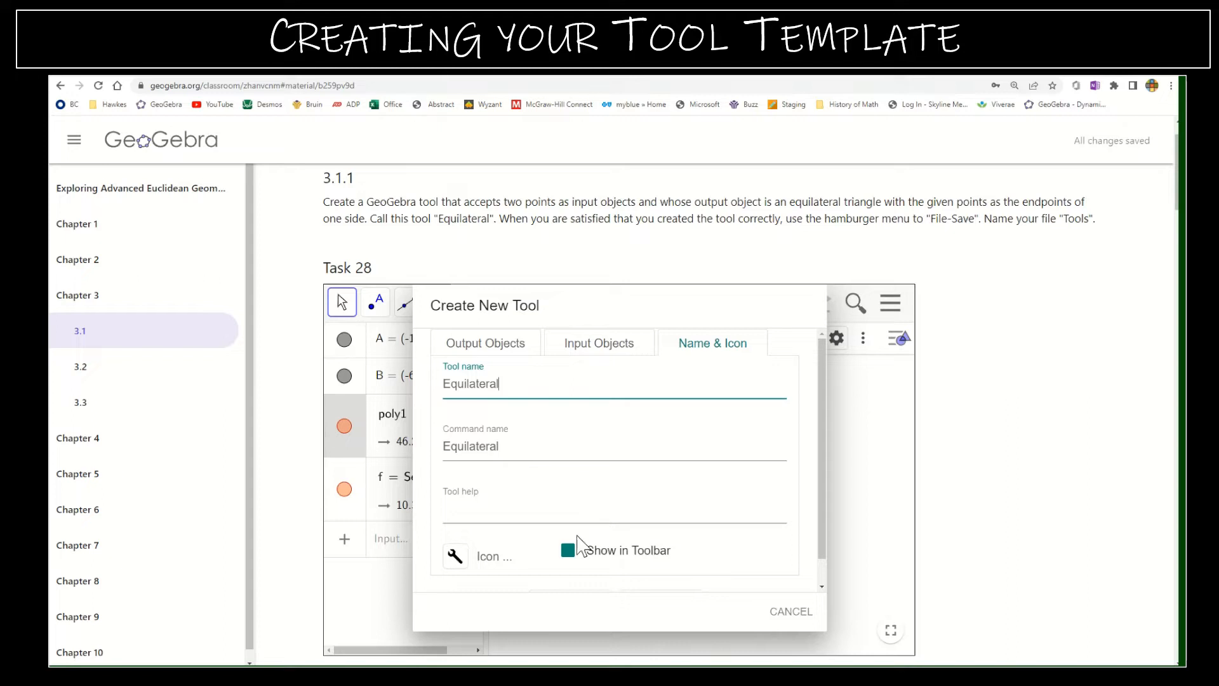
pyautogui.click(567, 552)
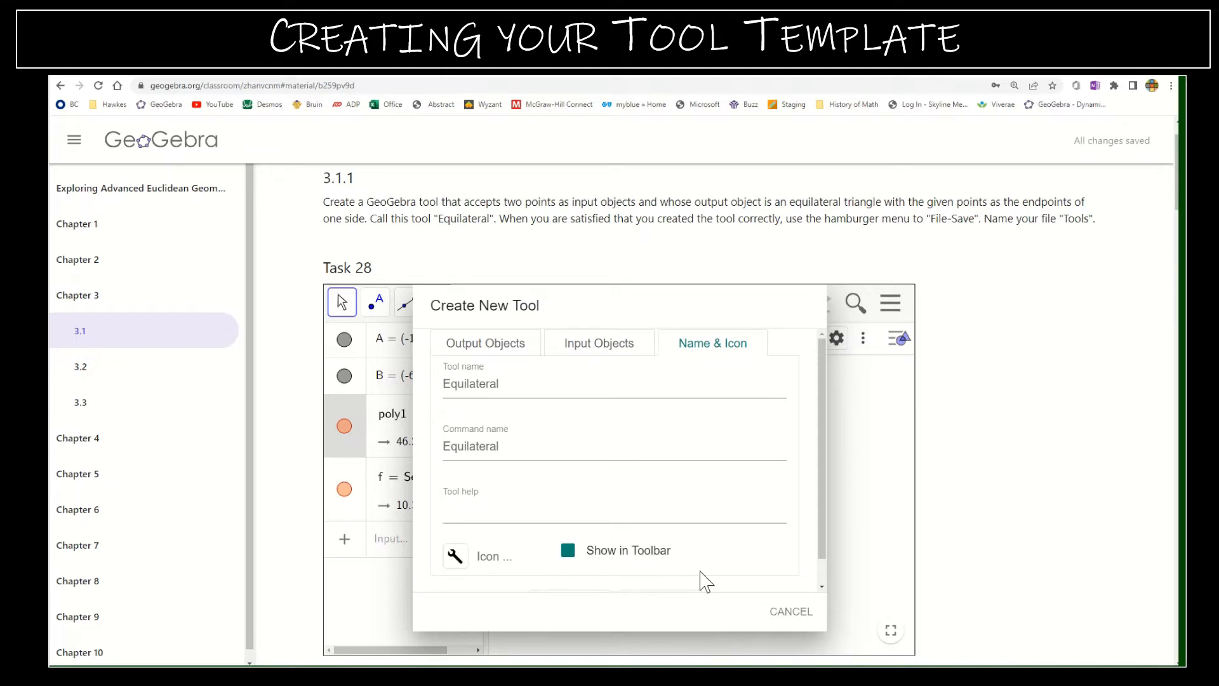
pyautogui.scroll(-1, 705, 581)
pyautogui.click(661, 576)
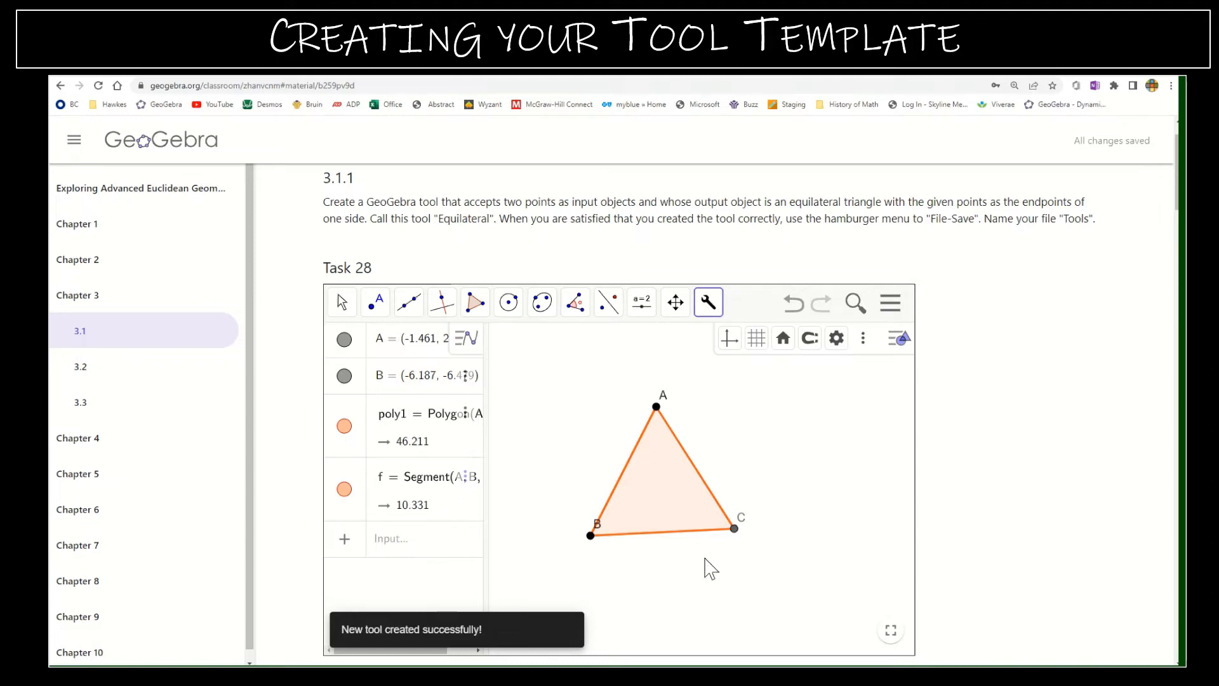
# - Construct a triangle with the Equilateral tool from two new points, one level with A at about (8.84, 2.44) and one below B
pyautogui.click(707, 307)
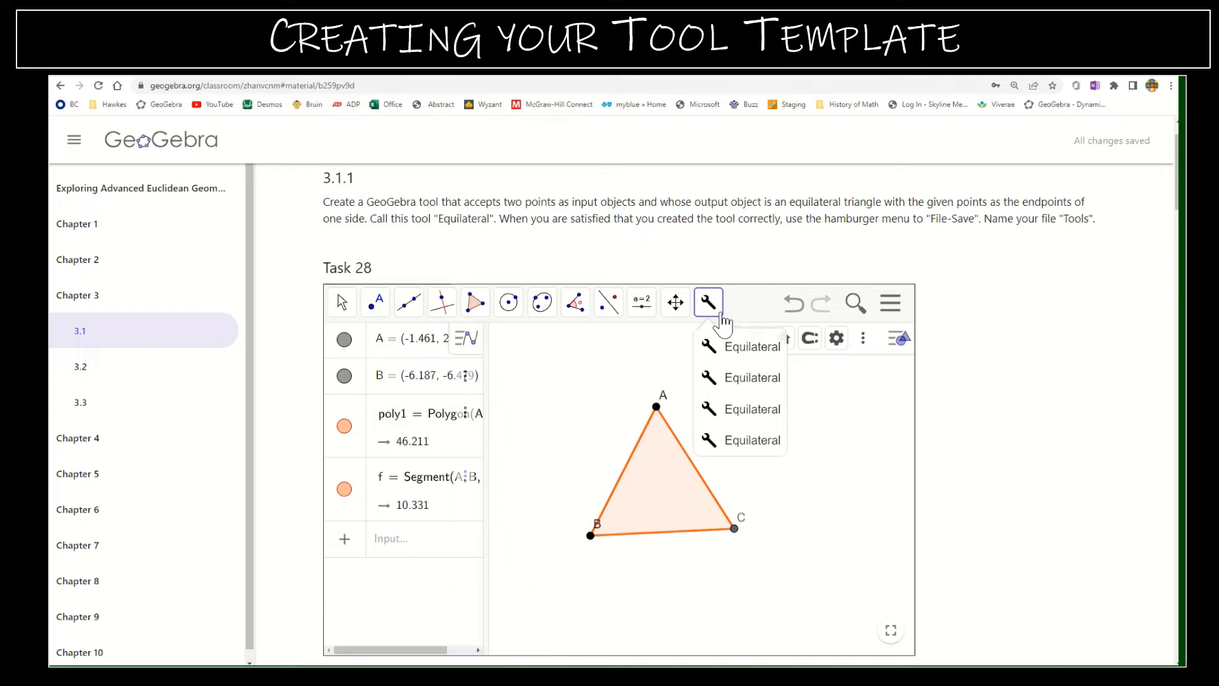
pyautogui.click(728, 350)
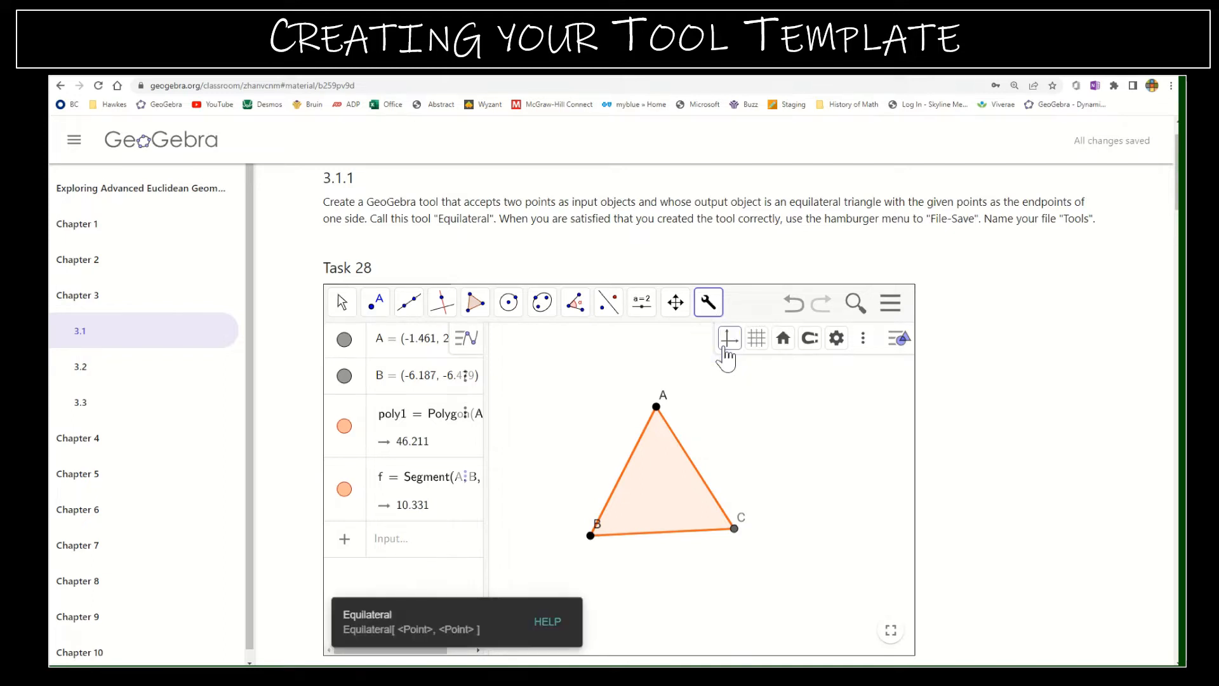
pyautogui.click(800, 410)
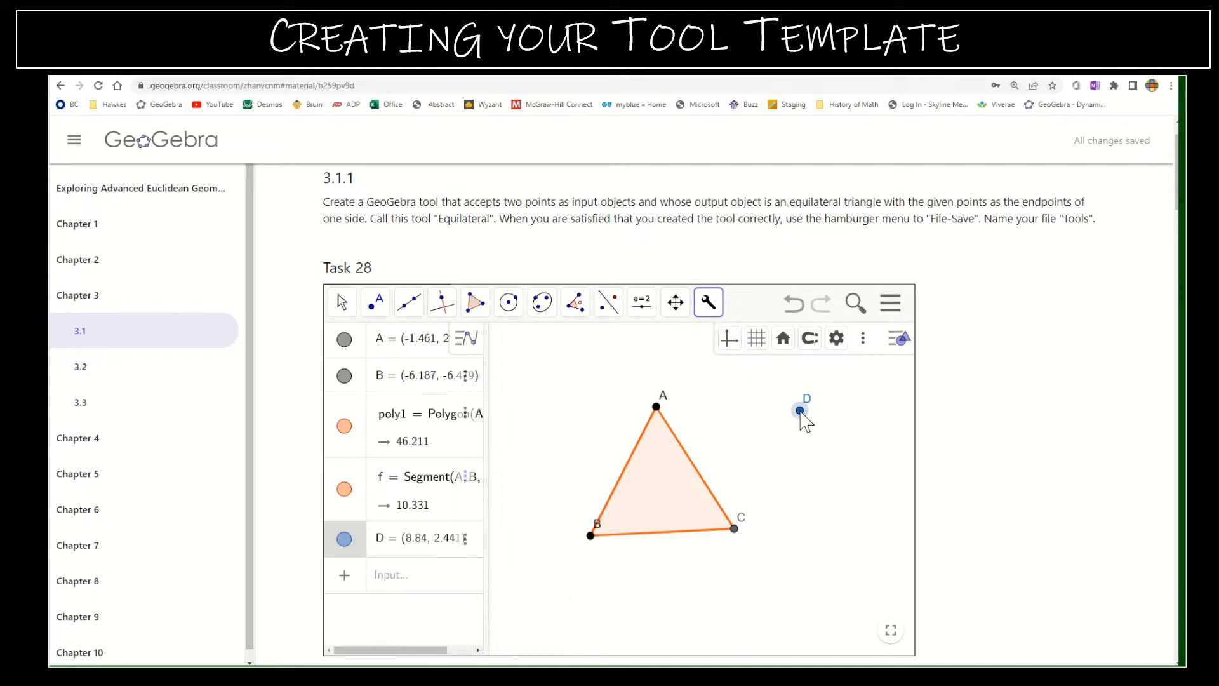
pyautogui.click(616, 592)
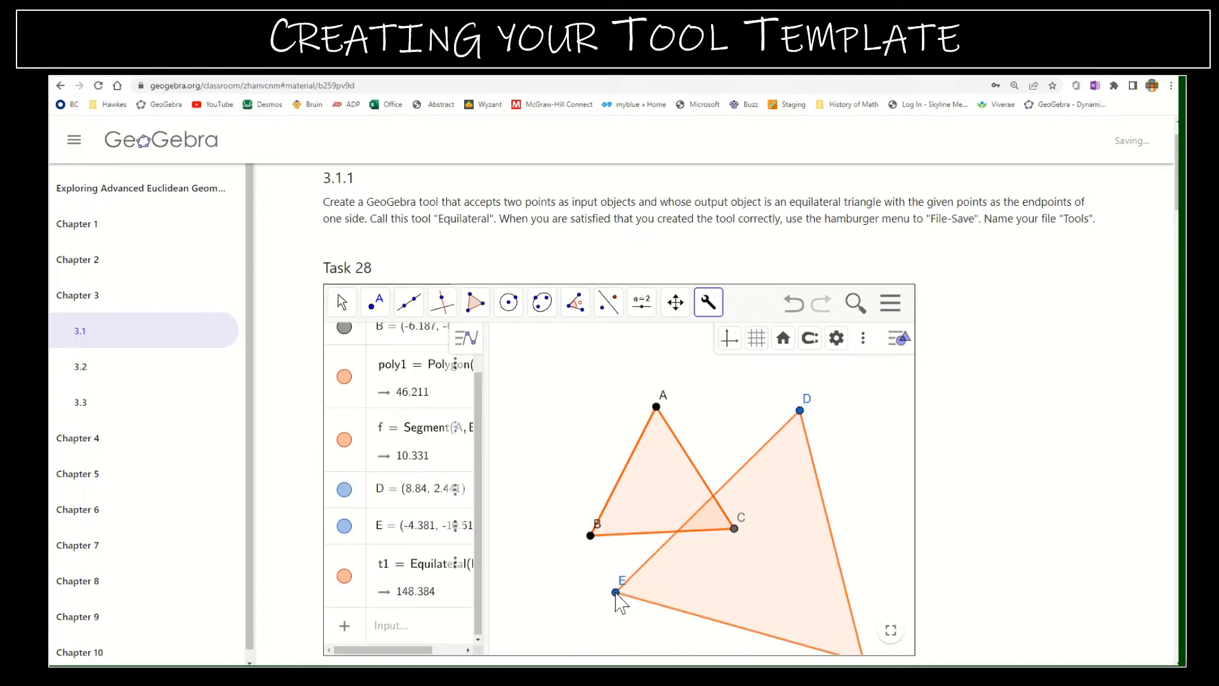
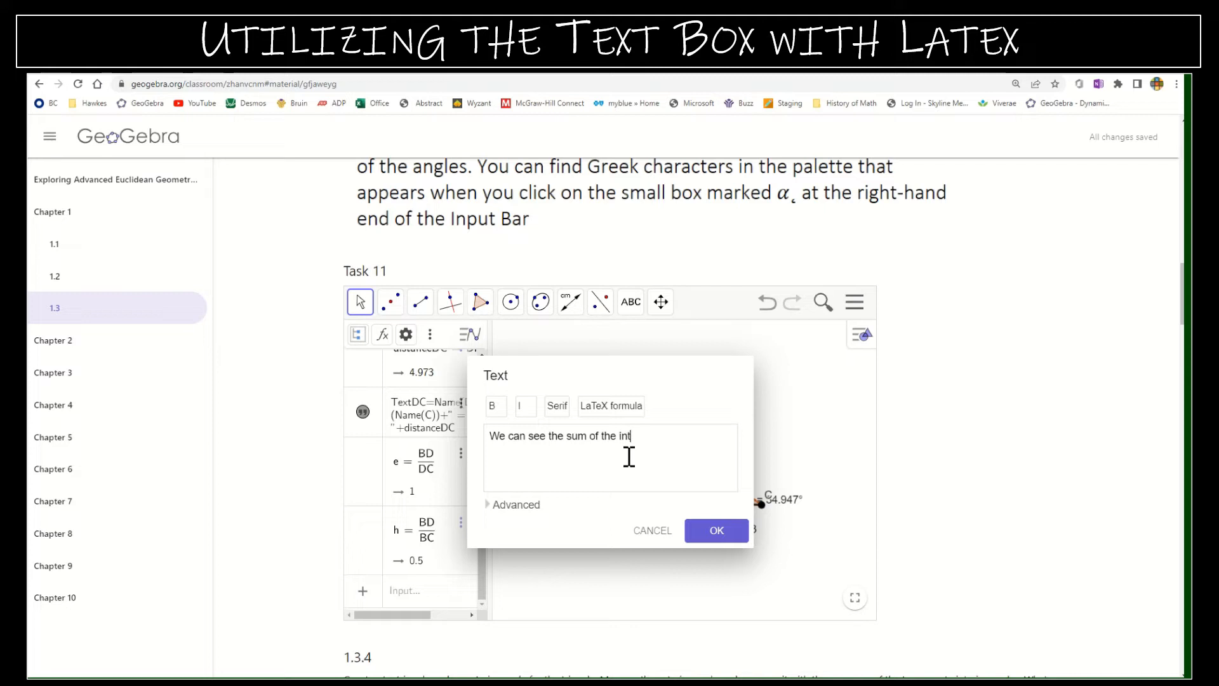
# - Complete the text to read "We can see the sum of the interior angles of a triangle is 180 degrees."
pyautogui.write('erior angles of')
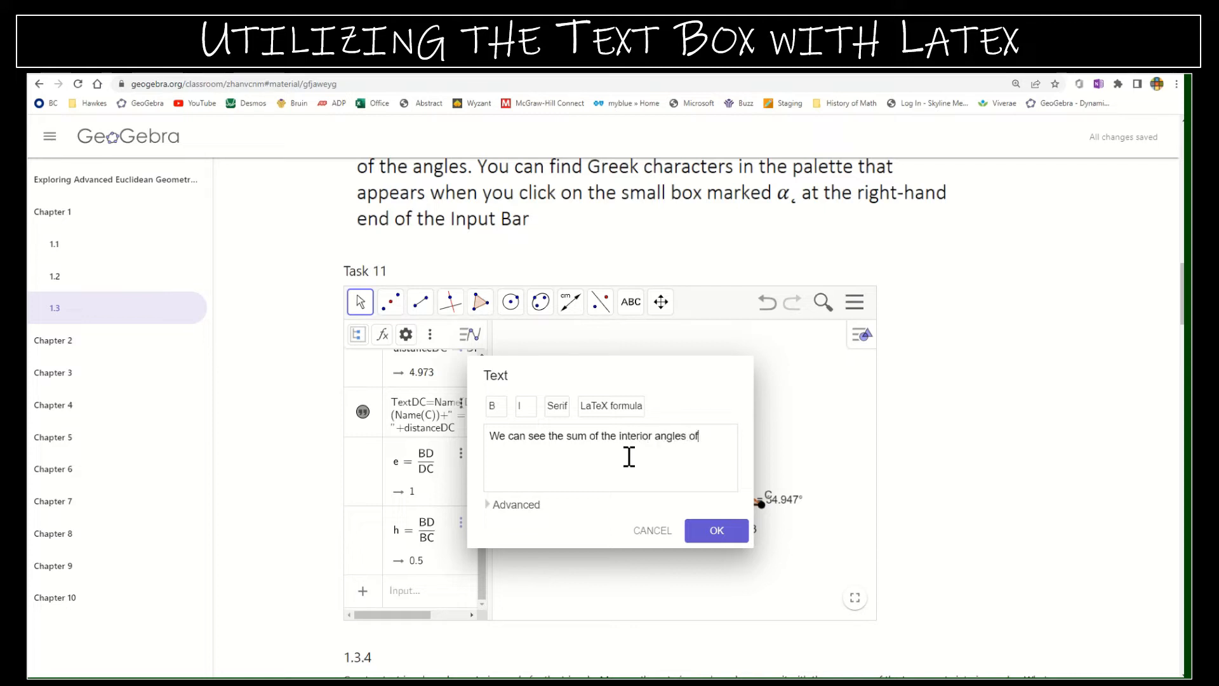
pyautogui.write(' a tiran')
pyautogui.press('BackSpace')
pyautogui.press('BackSpace')
pyautogui.write('angle is 180 degrees.')
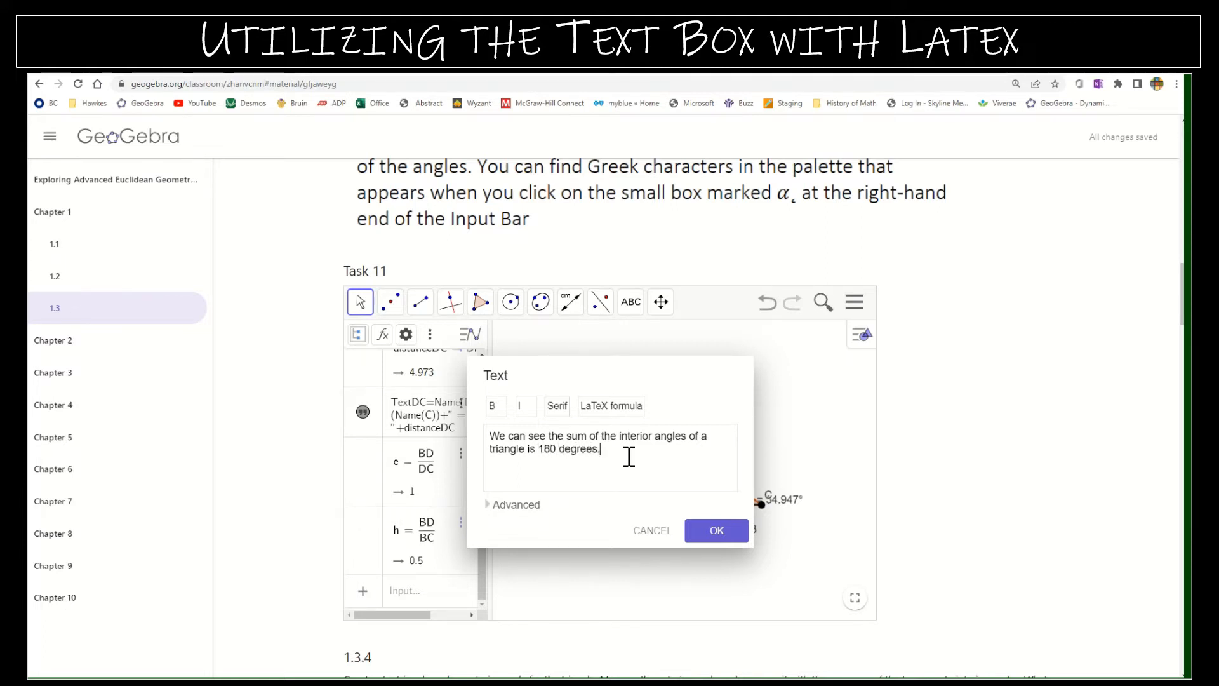
# - Check the text in the advanced preview, add a line break after "angles", and insert the text in the drawing
pyautogui.click(494, 506)
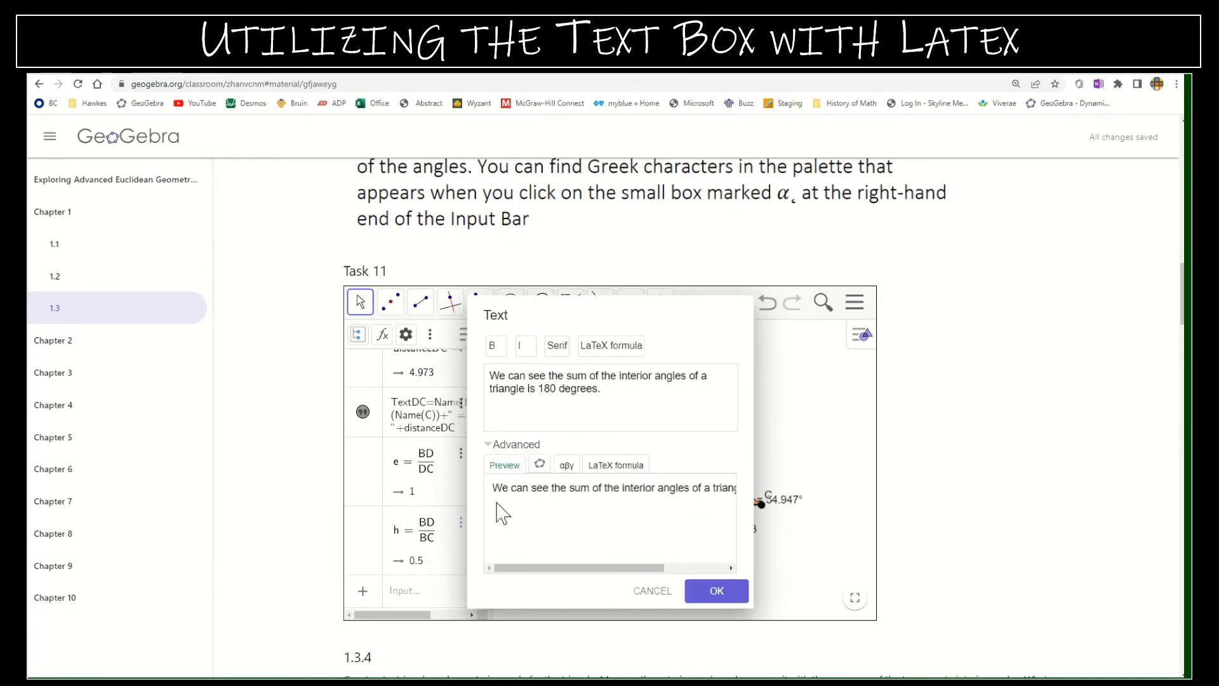
pyautogui.hscroll(5, 696, 508)
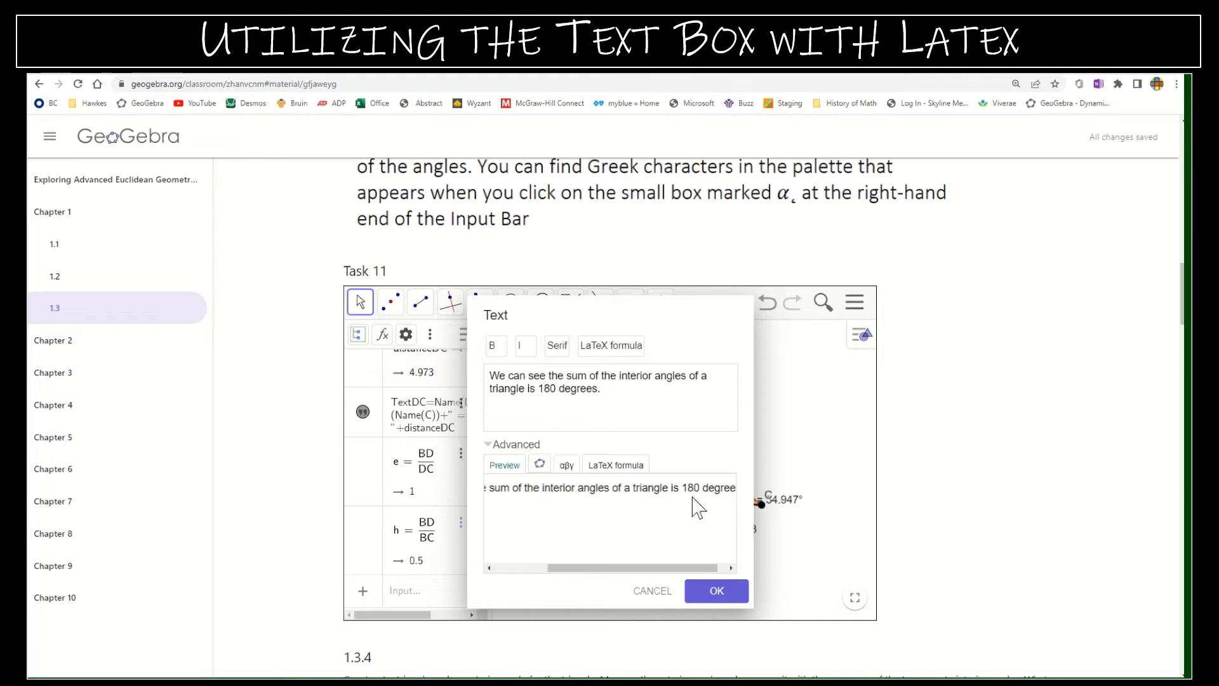
pyautogui.hscroll(-3, 699, 508)
pyautogui.hscroll(-2, 699, 508)
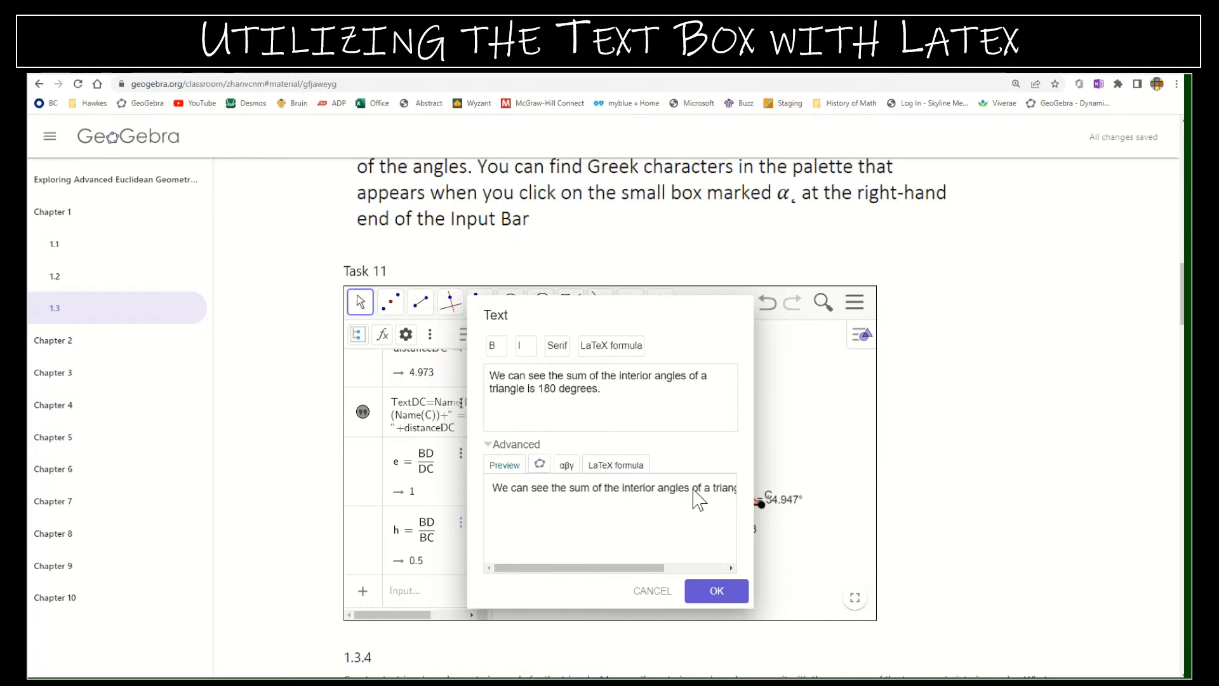
pyautogui.click(687, 376)
pyautogui.press('Return')
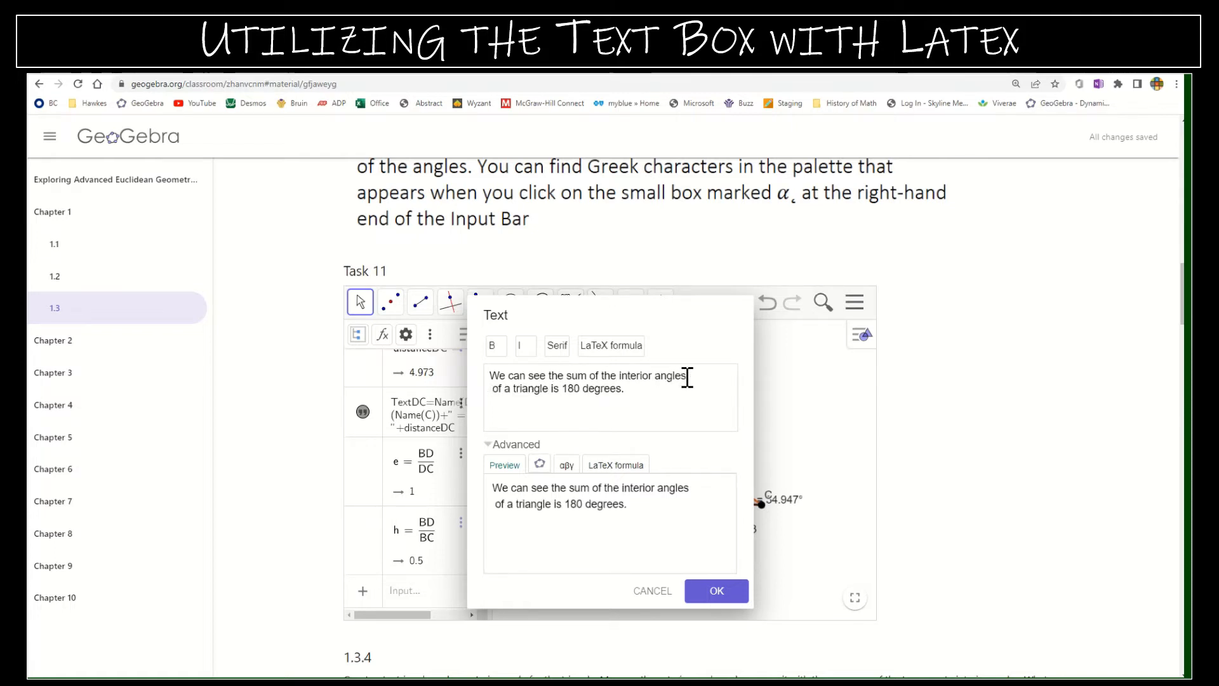
pyautogui.click(707, 594)
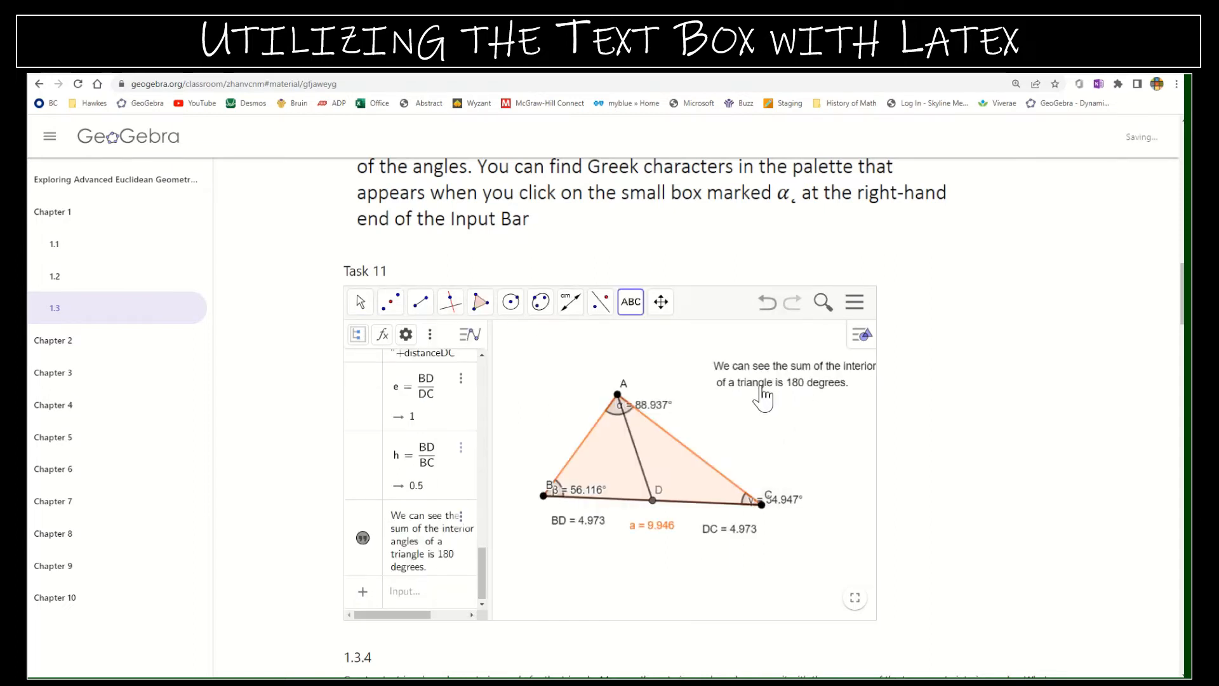
pyautogui.click(761, 387)
pyautogui.click(355, 302)
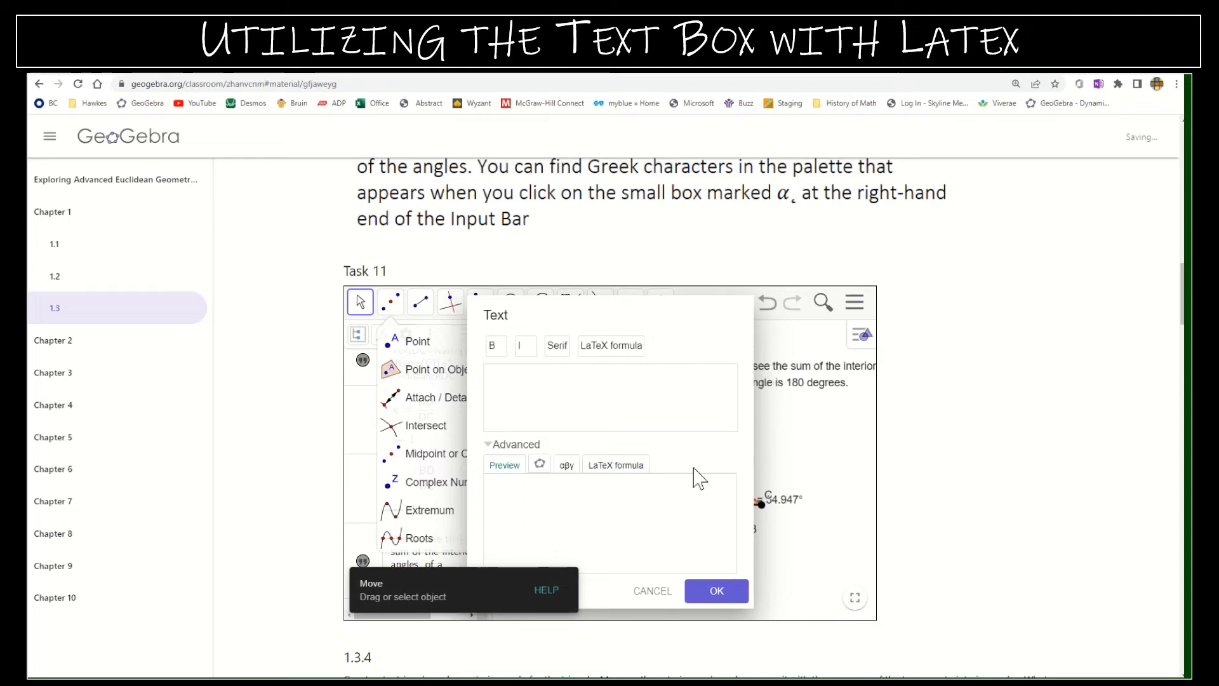
pyautogui.click(653, 593)
pyautogui.click(588, 591)
pyautogui.click(652, 531)
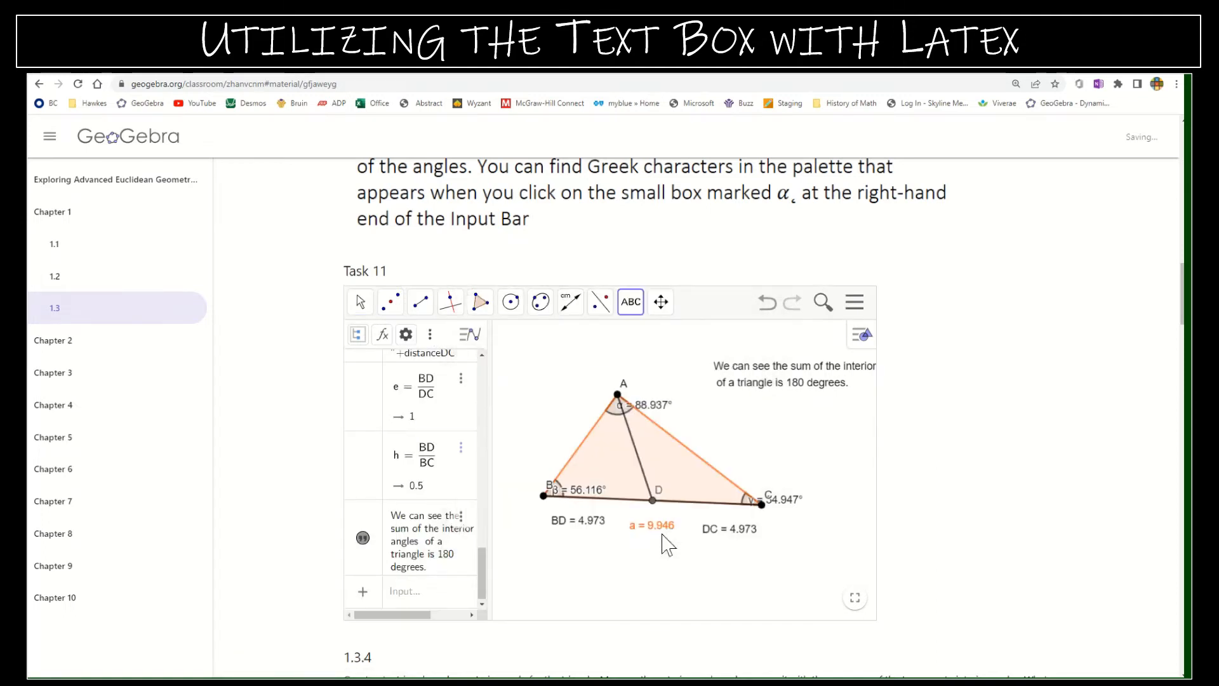
# - Move the angle-sum text above the triangle so that both lines fit inside the drawing area
pyautogui.click(360, 302)
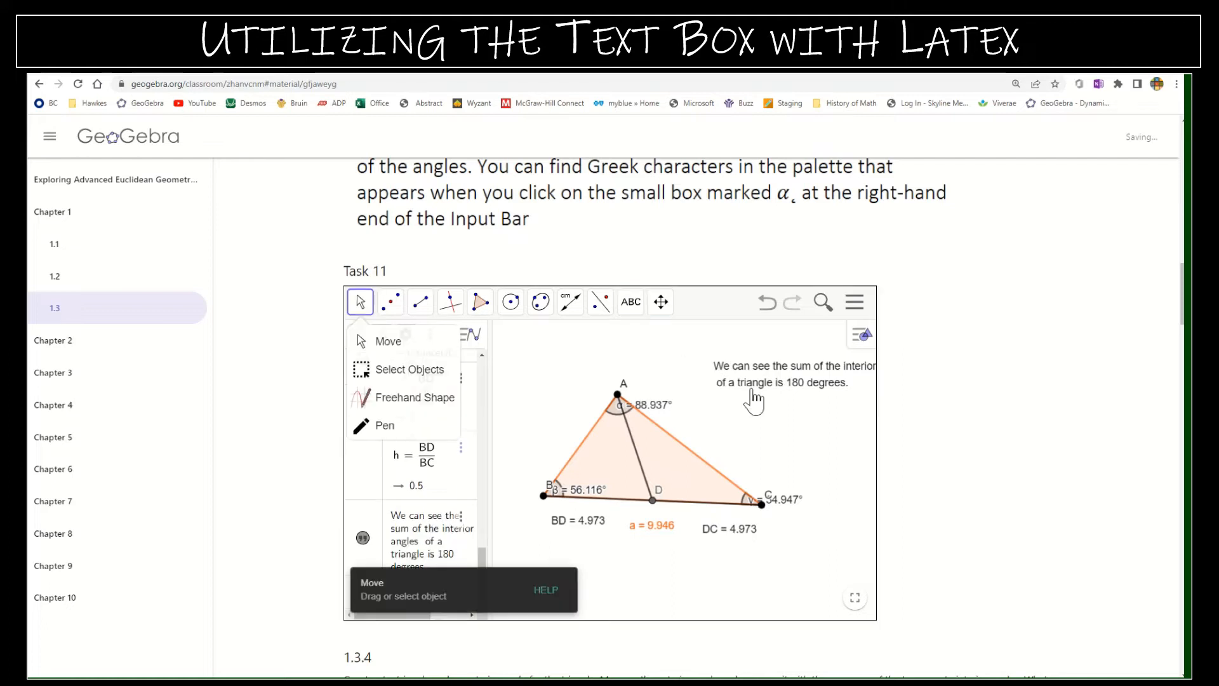
pyautogui.moveTo(753, 389); pyautogui.dragTo(677, 376)
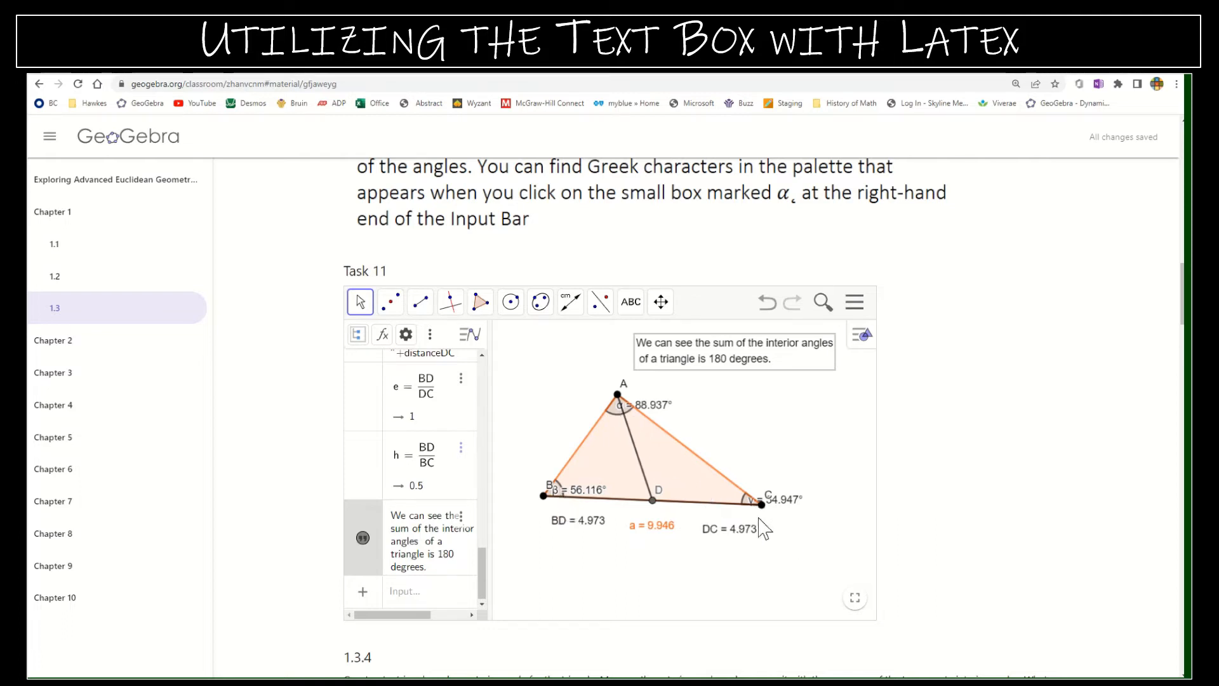
# - Start a new text below the triangle, enable LaTeX formula formatting, and bring up the Greek and math symbols among the advanced options
pyautogui.click(630, 302)
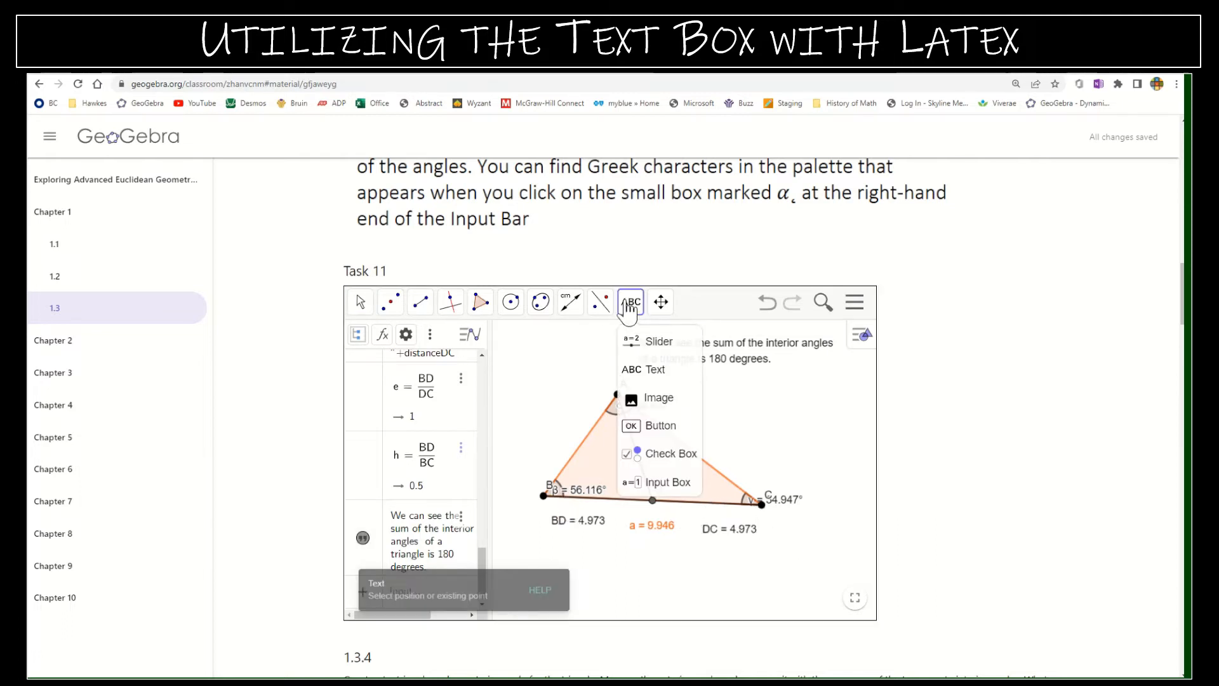
pyautogui.click(644, 369)
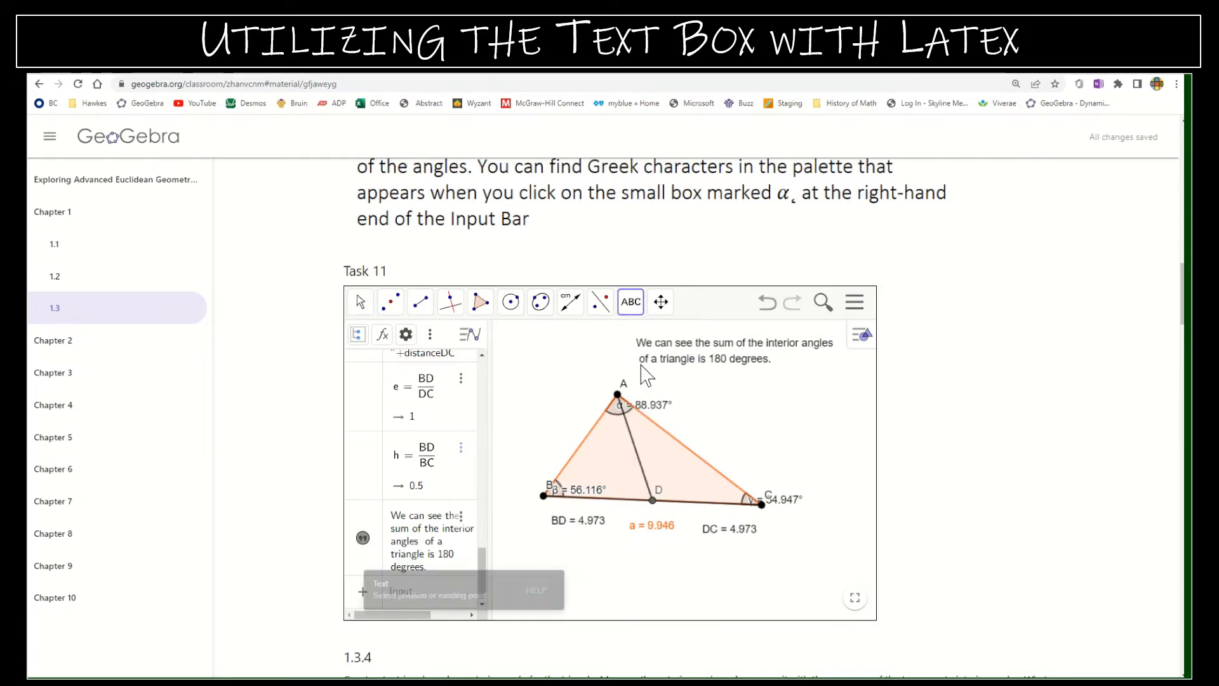
pyautogui.click(621, 567)
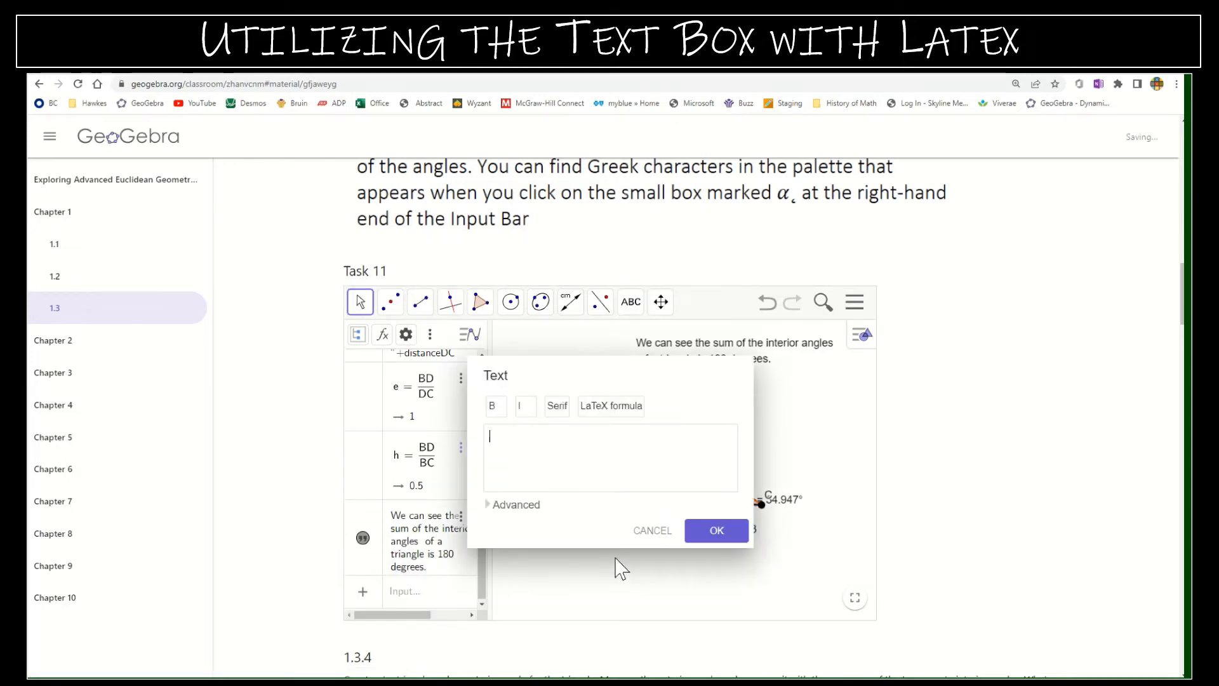
pyautogui.click(490, 512)
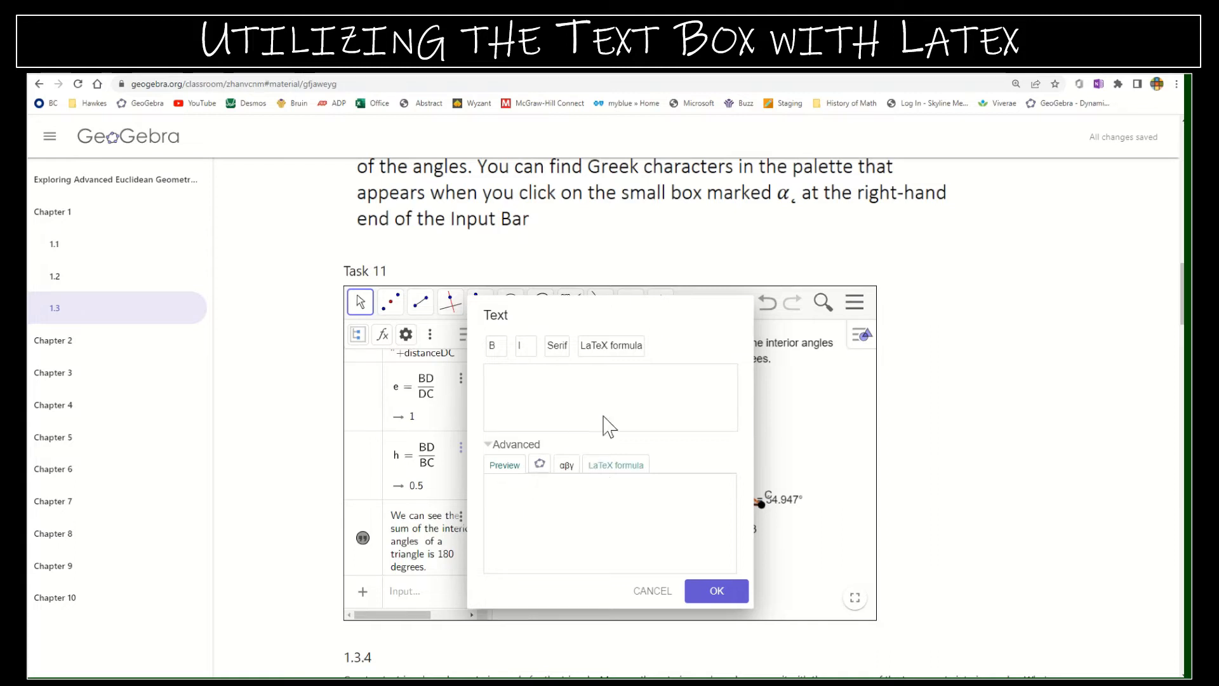
pyautogui.click(616, 470)
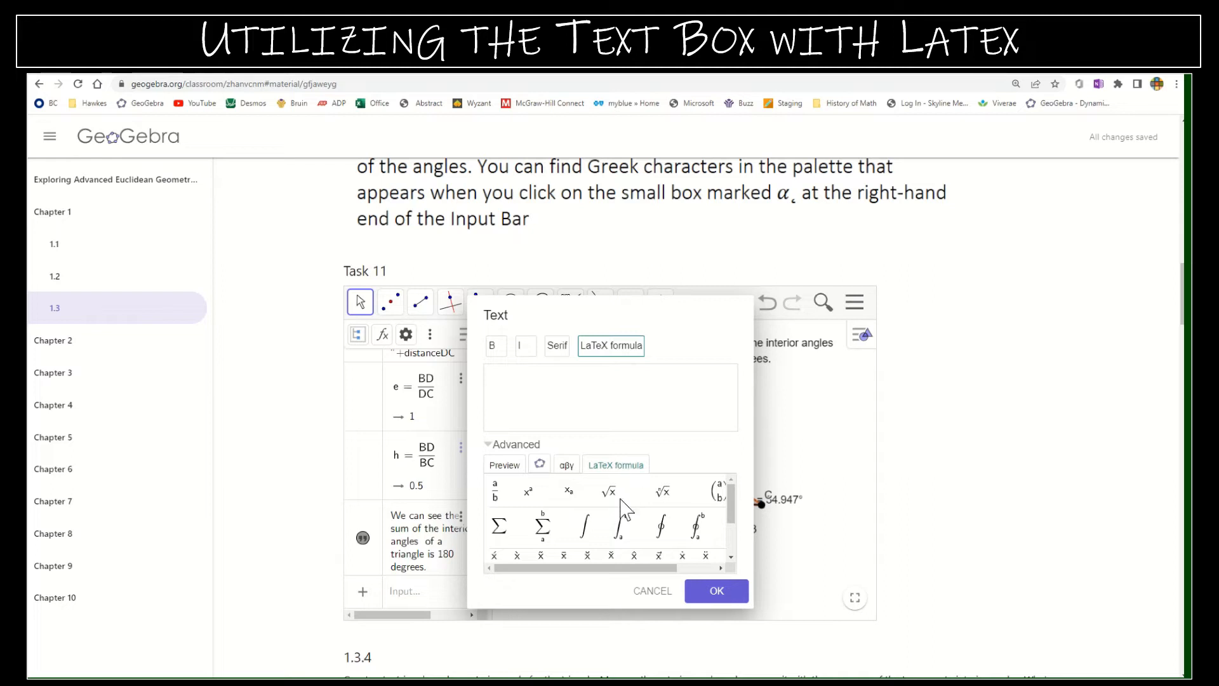
pyautogui.scroll(-3, 624, 508)
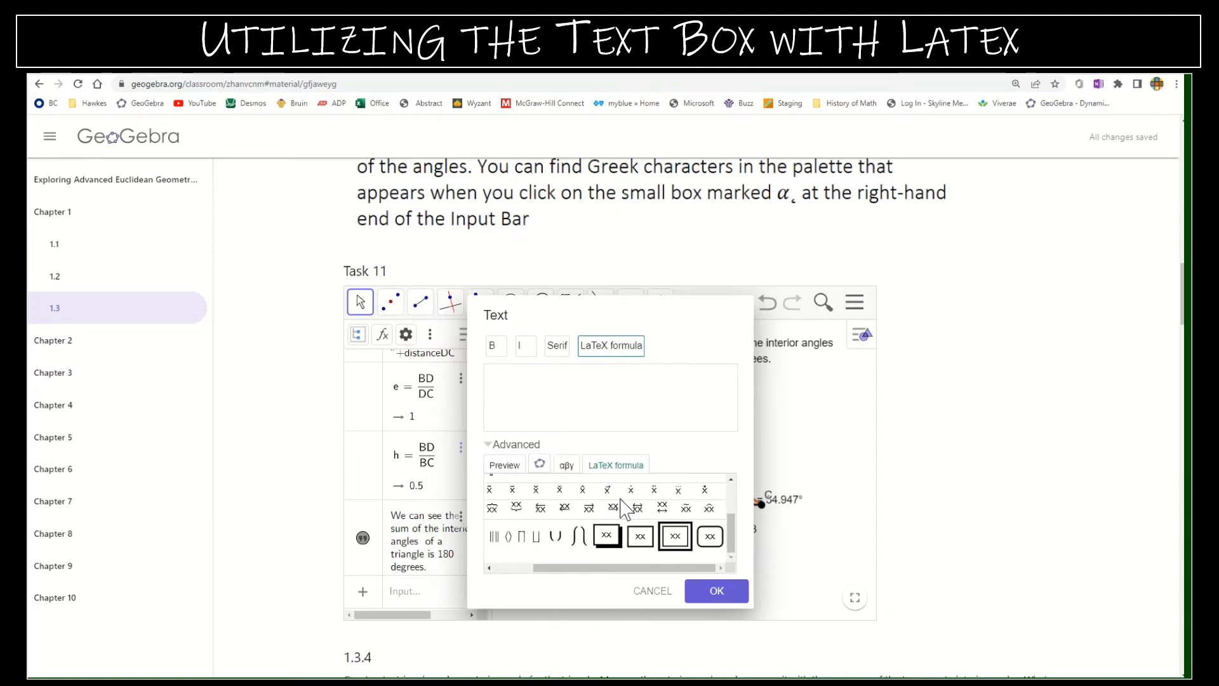
pyautogui.click(563, 465)
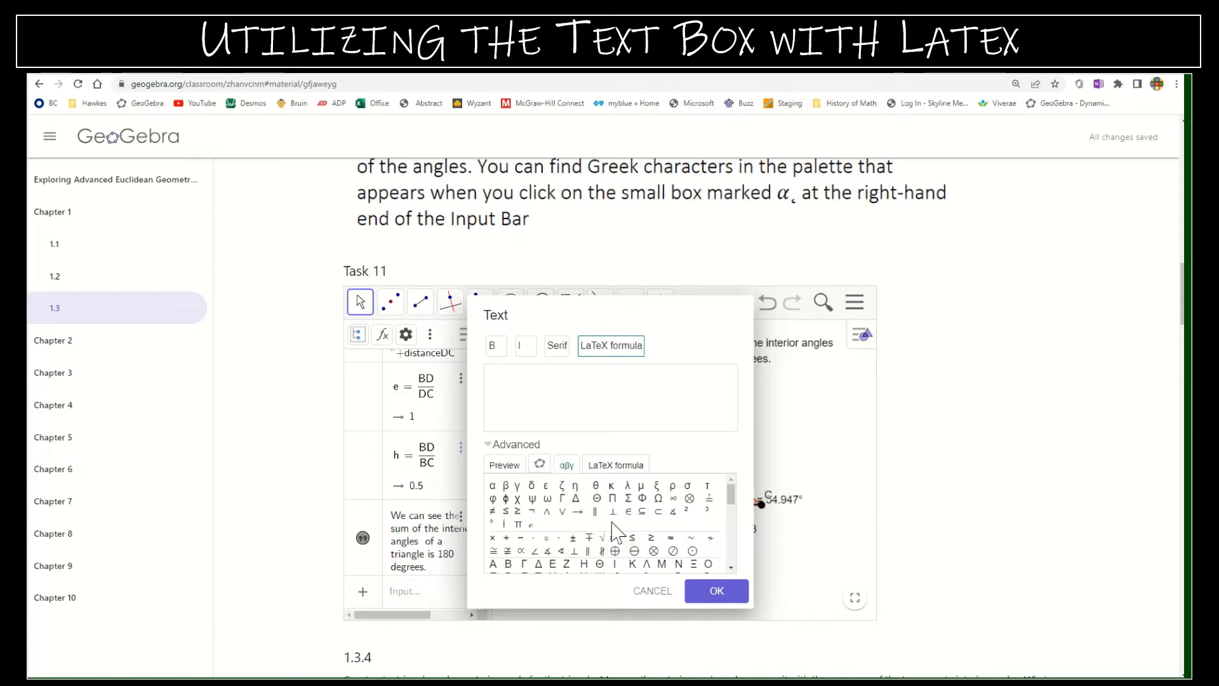
# - Enter "α(ΔABC)=" as the beginning of the formula text, using the Greek symbols α and Δ
pyautogui.click(492, 486)
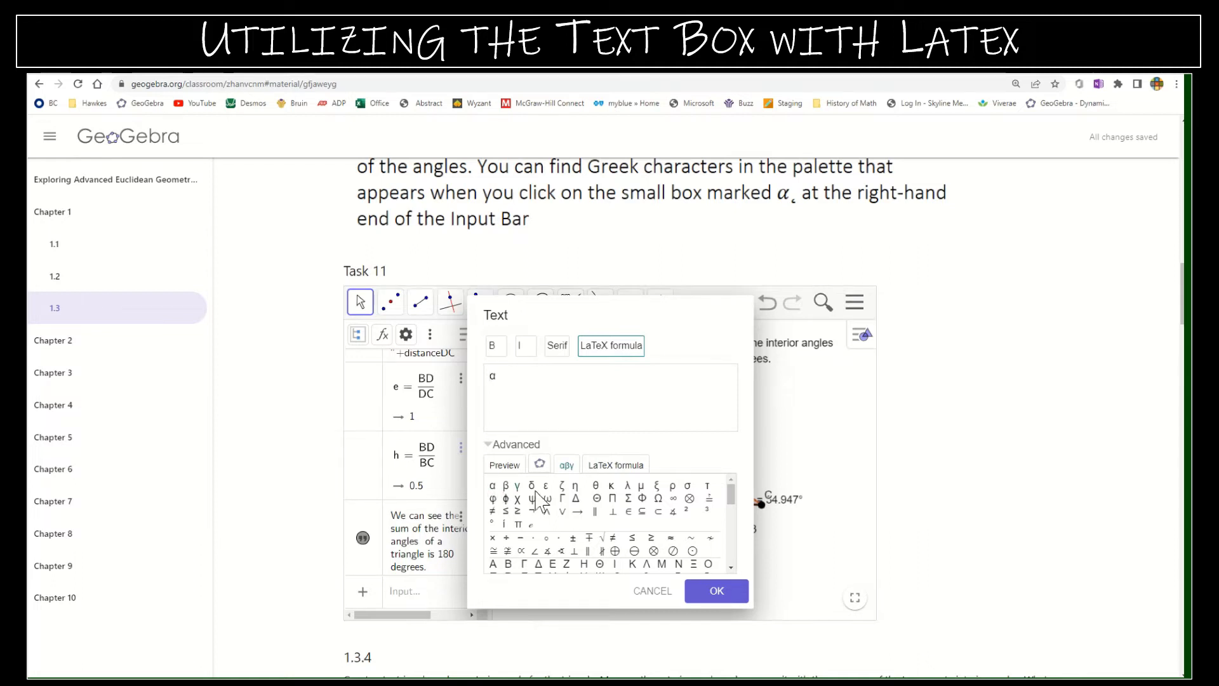
pyautogui.click(549, 402)
pyautogui.write('(')
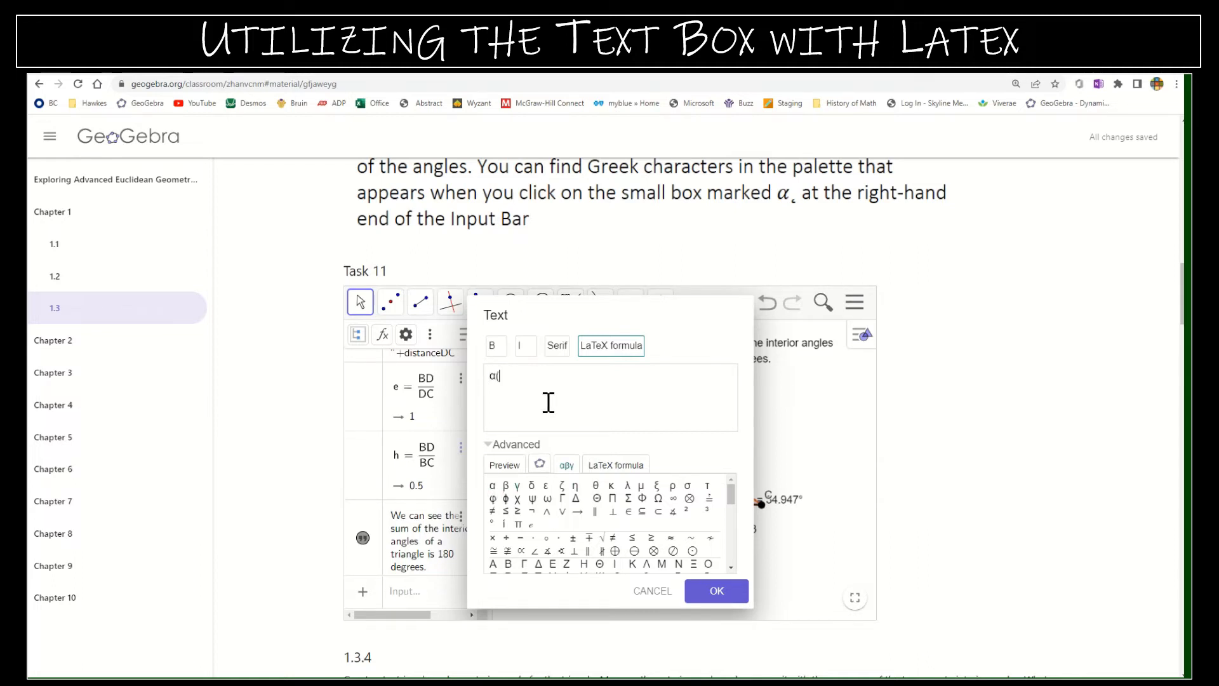
pyautogui.click(576, 499)
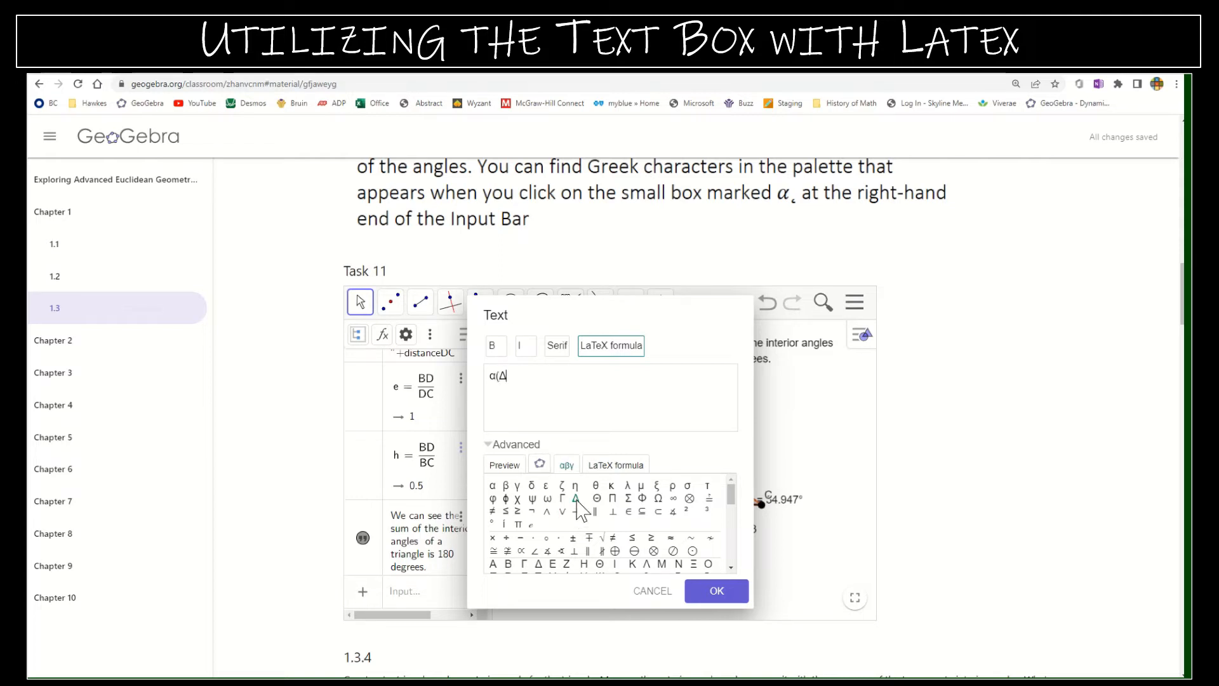
pyautogui.write('ABC)=')
# - Append the linked angle objects α, β and γ joined by plus signs, followed by an equals sign
pyautogui.click(538, 467)
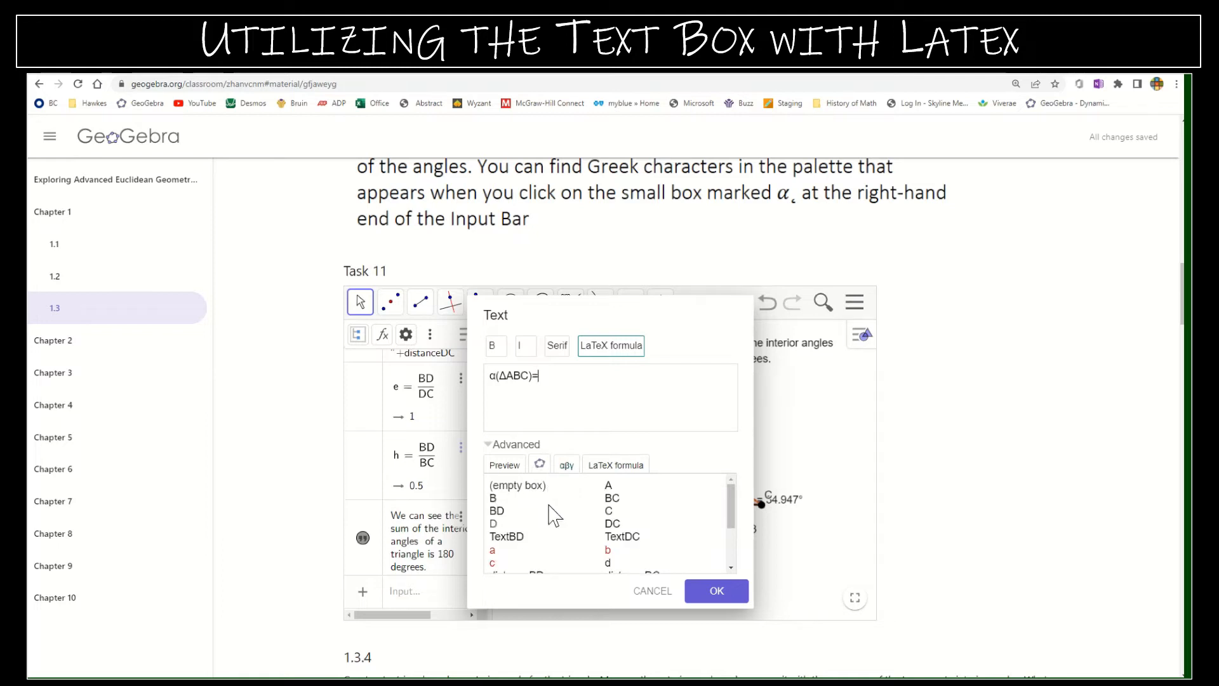
pyautogui.scroll(-5, 550, 514)
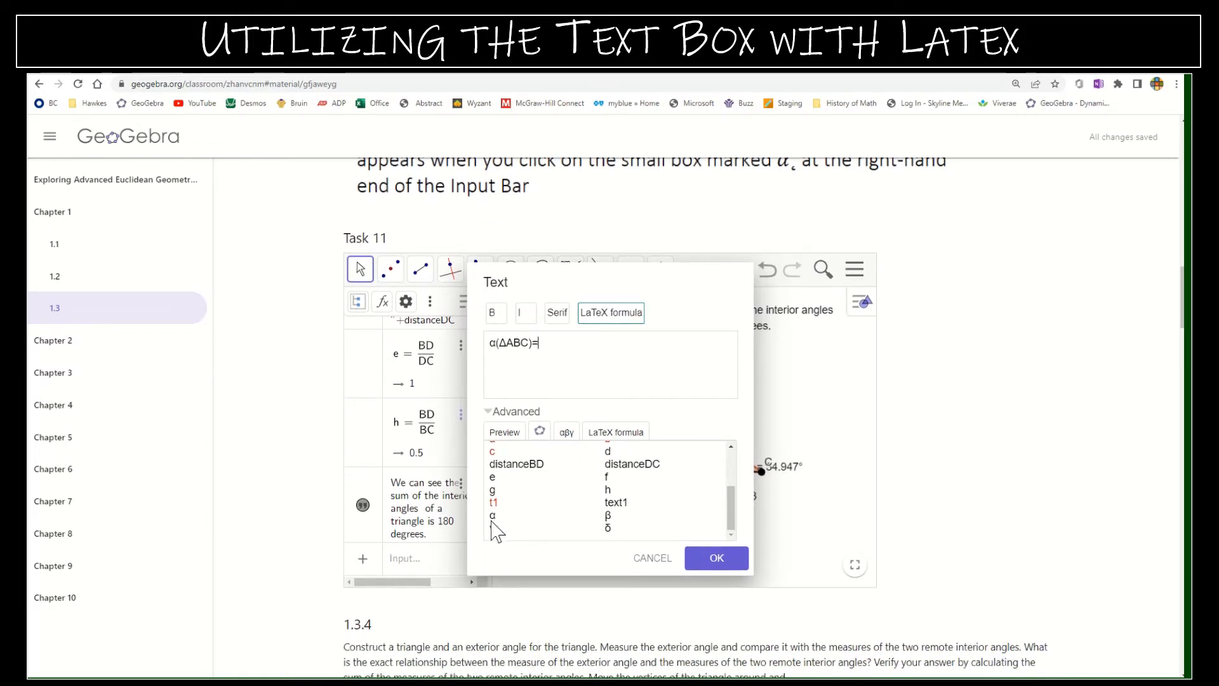
pyautogui.click(494, 515)
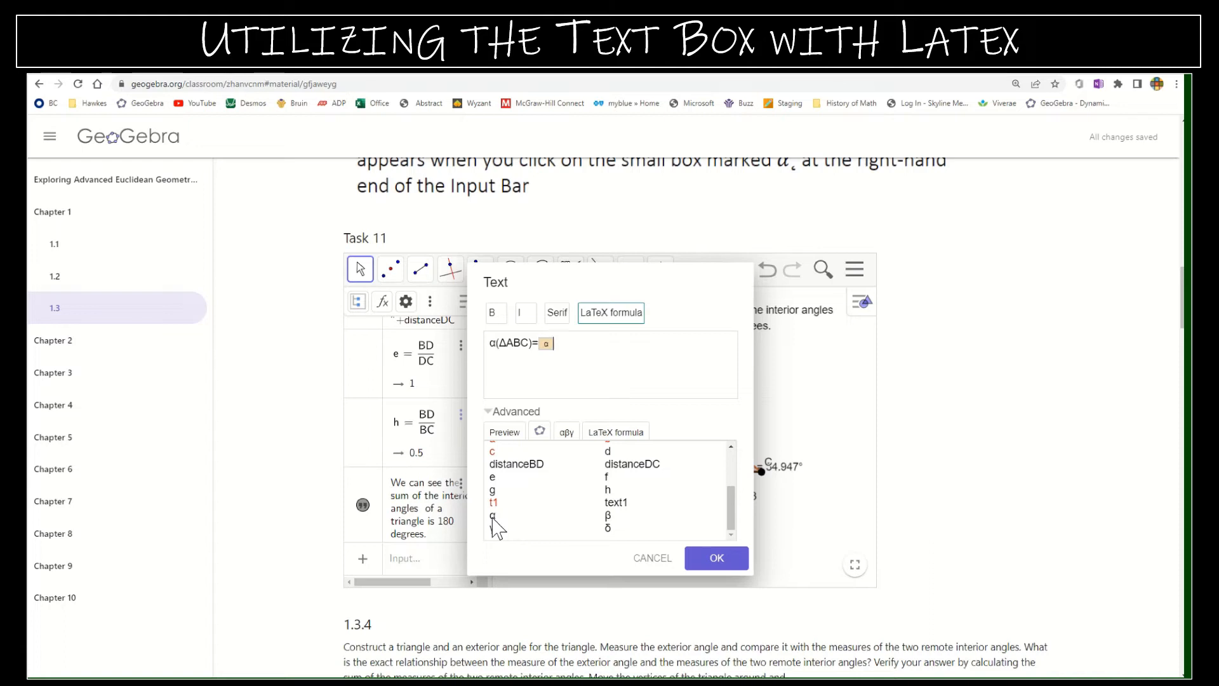
pyautogui.write('+β+')
pyautogui.click(492, 532)
pyautogui.write('=')
# - Find the object holding the angle sum, append it as the linked object δ, and insert the formula in the drawing
pyautogui.scroll(4, 419, 517)
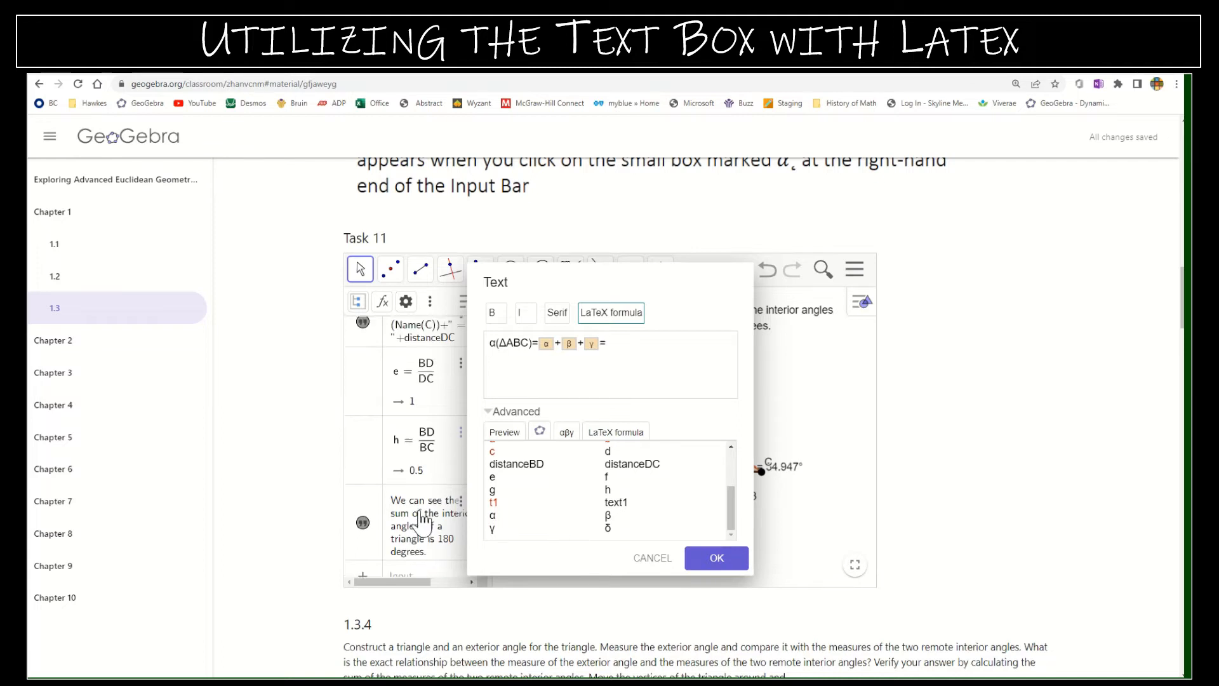
pyautogui.scroll(5, 421, 522)
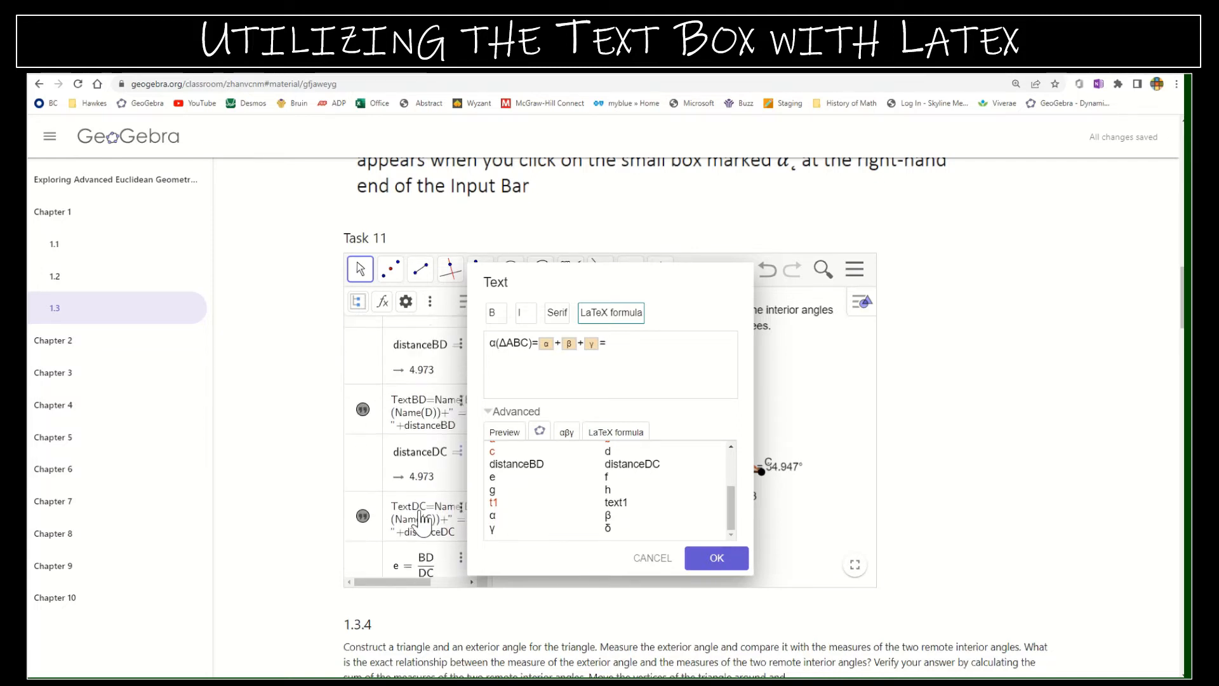
pyautogui.scroll(5, 422, 521)
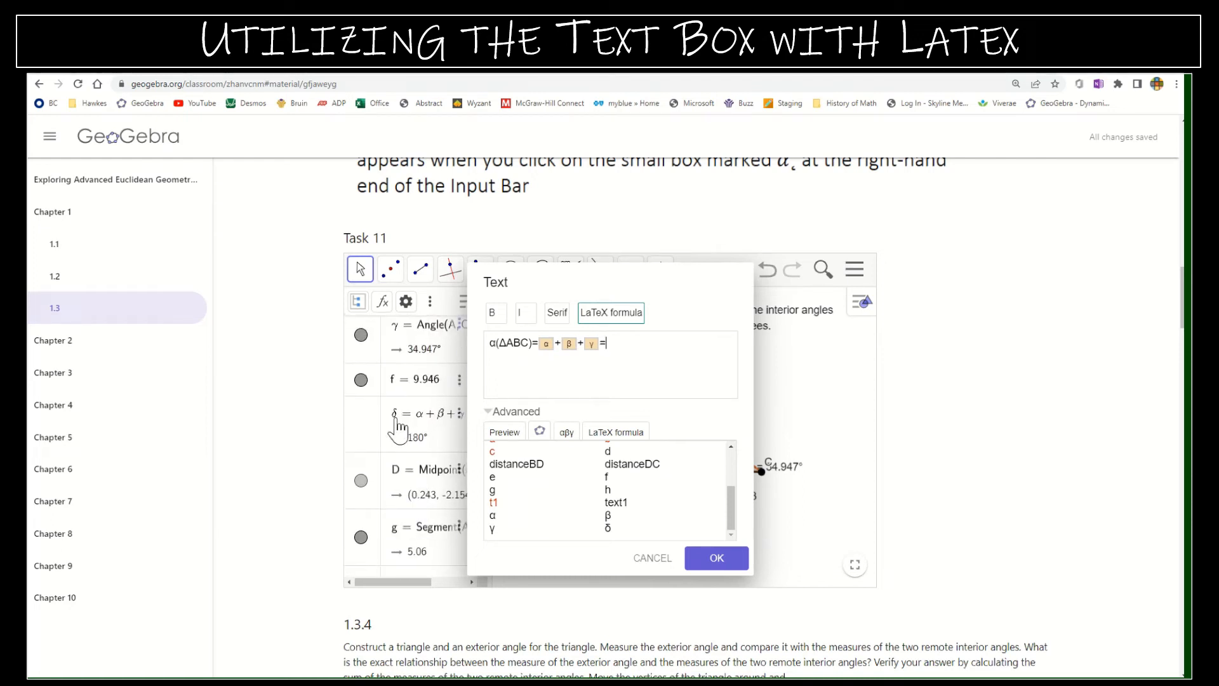
pyautogui.scroll(-1, 548, 480)
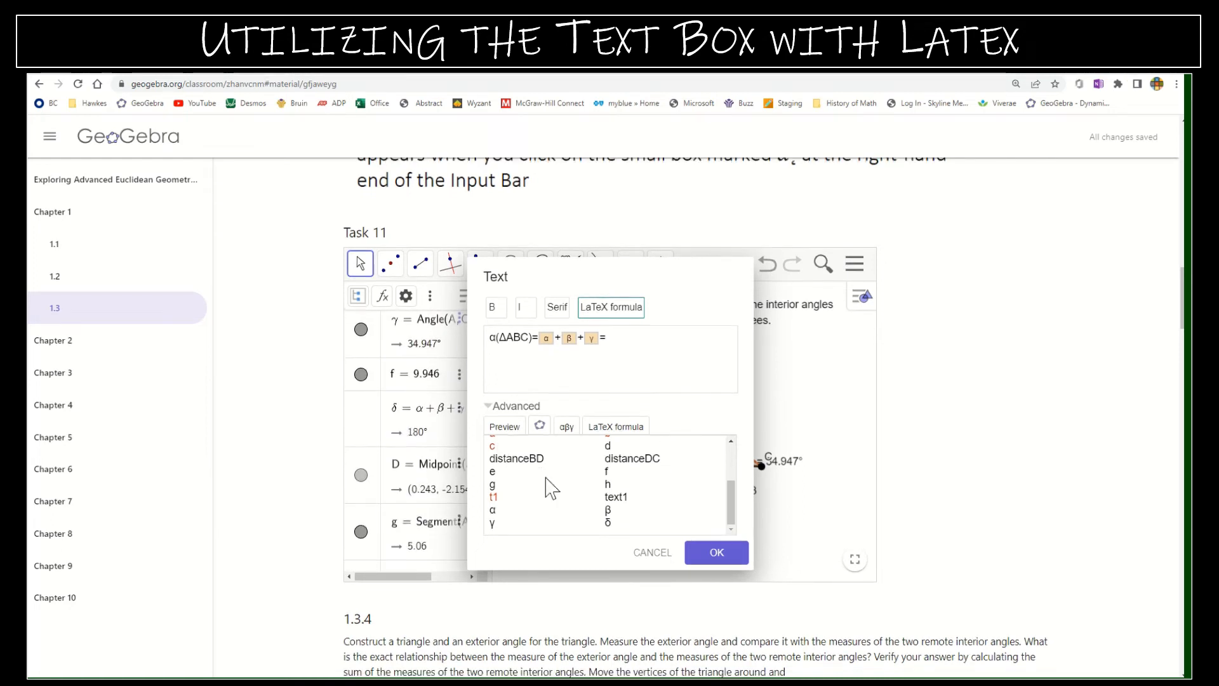
pyautogui.click(608, 525)
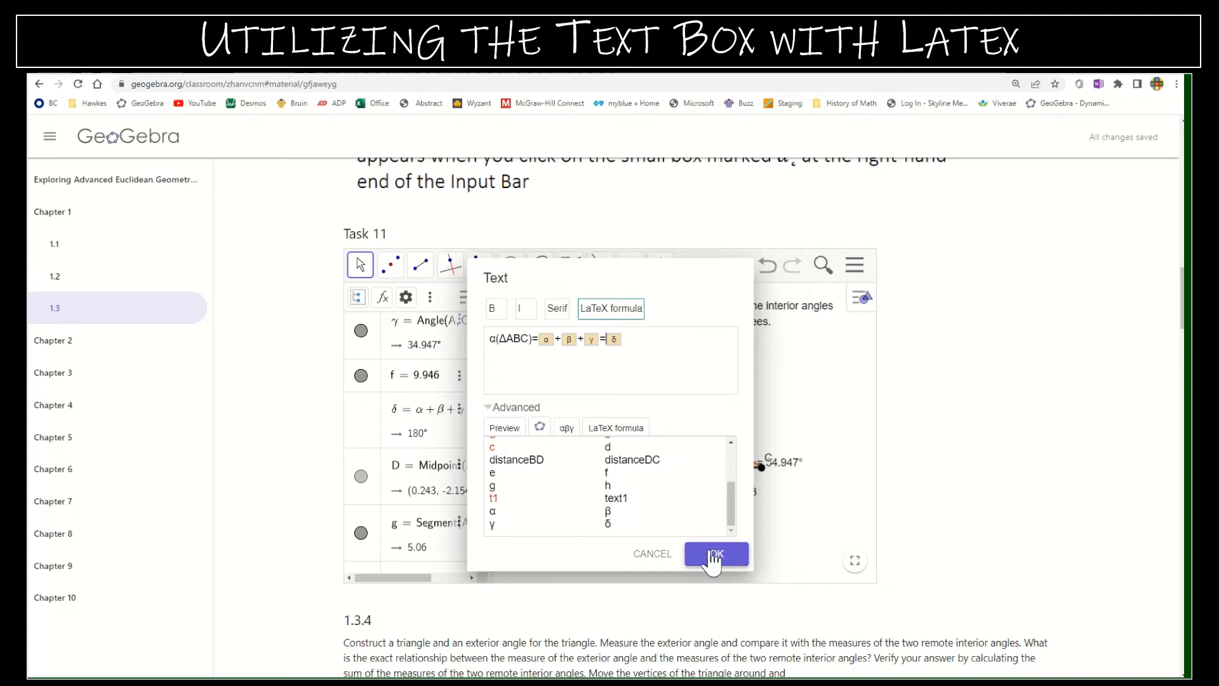
pyautogui.click(714, 555)
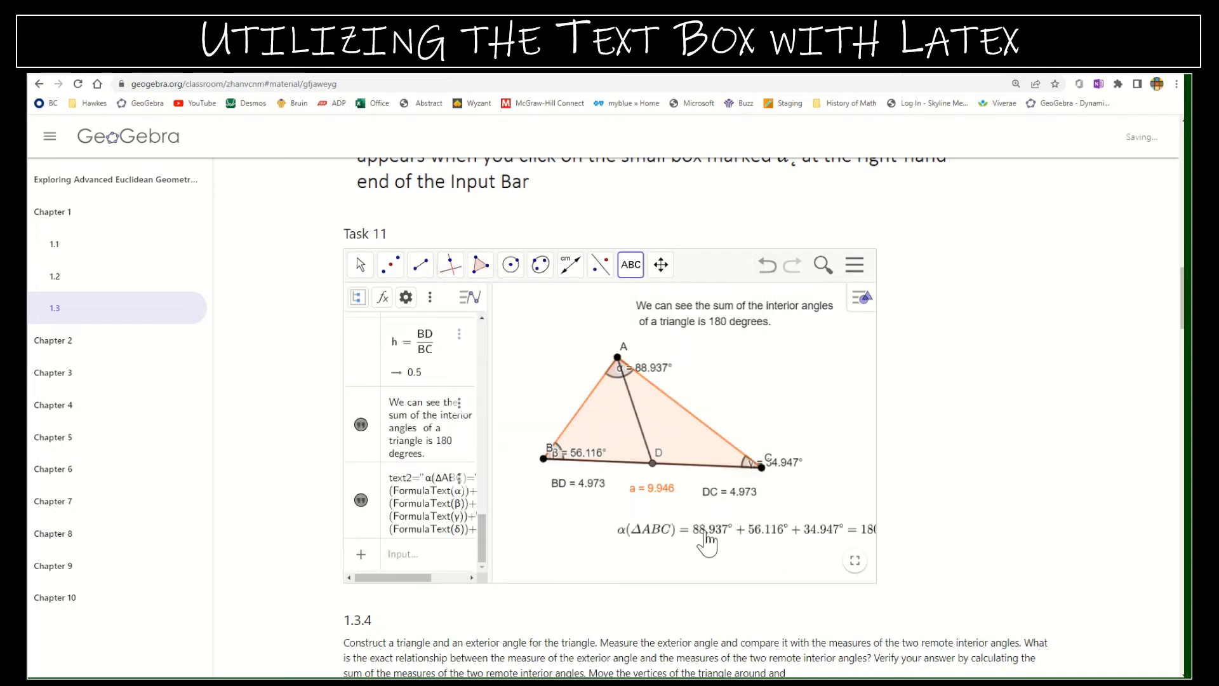
# - Discard the extra empty text and move the angle-sum formula so that it fits entirely below the triangle
pyautogui.click(765, 529)
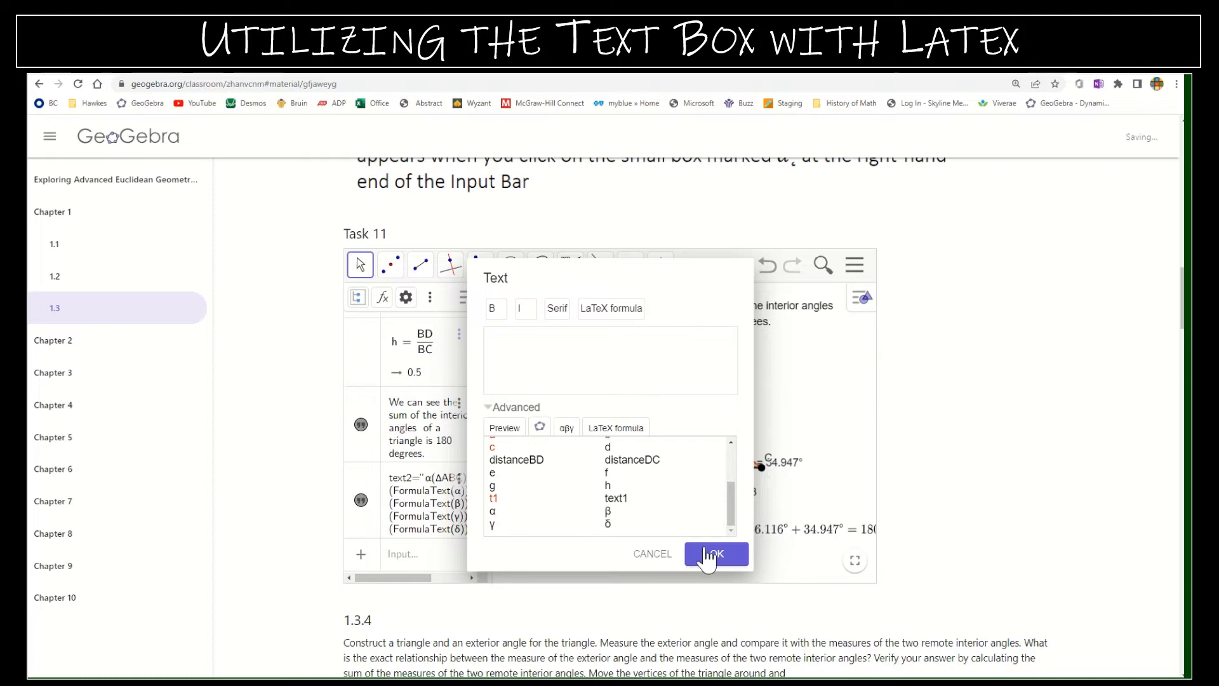
pyautogui.click(658, 555)
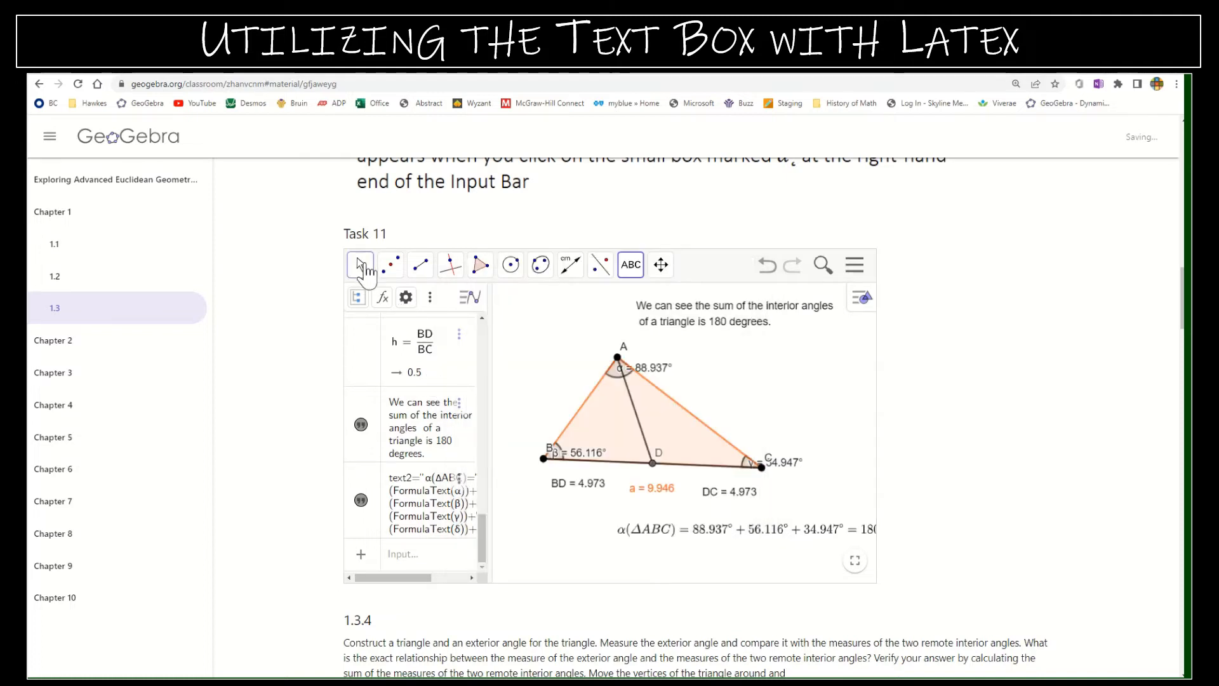
pyautogui.click(361, 265)
pyautogui.moveTo(673, 535); pyautogui.dragTo(597, 546)
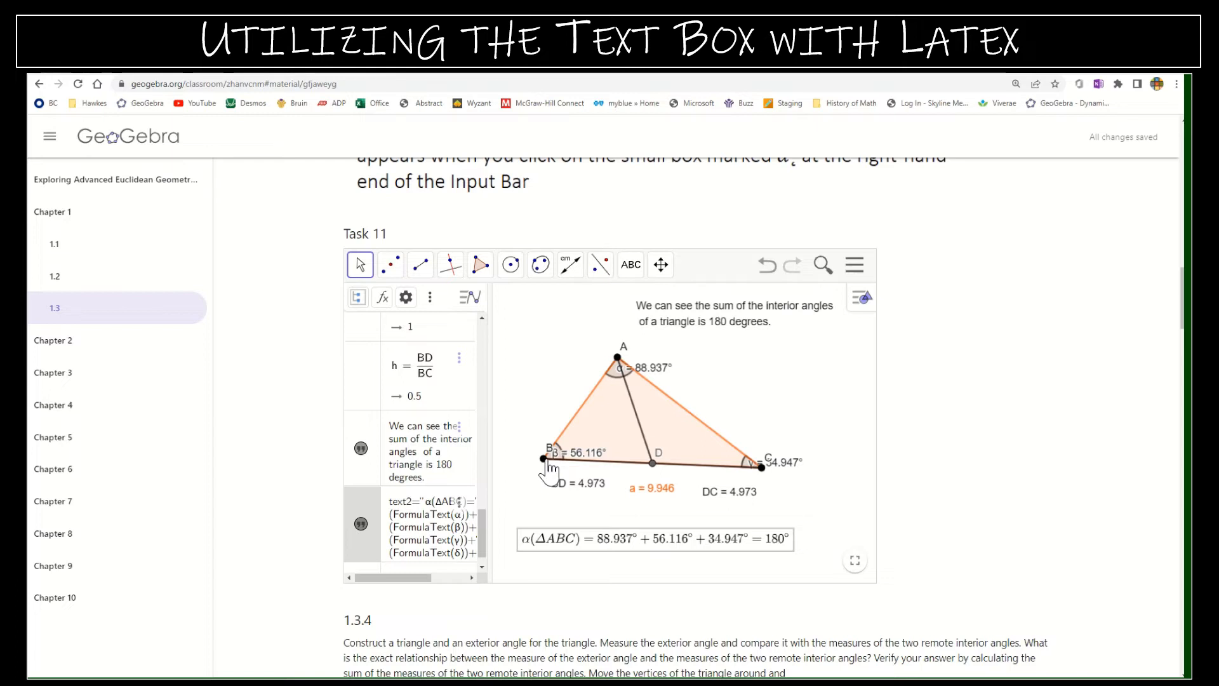
# - Move vertex B toward C until side BC is about 8.45 long, and review the segment ratios in the object list
pyautogui.moveTo(544, 458); pyautogui.dragTo(579, 463)
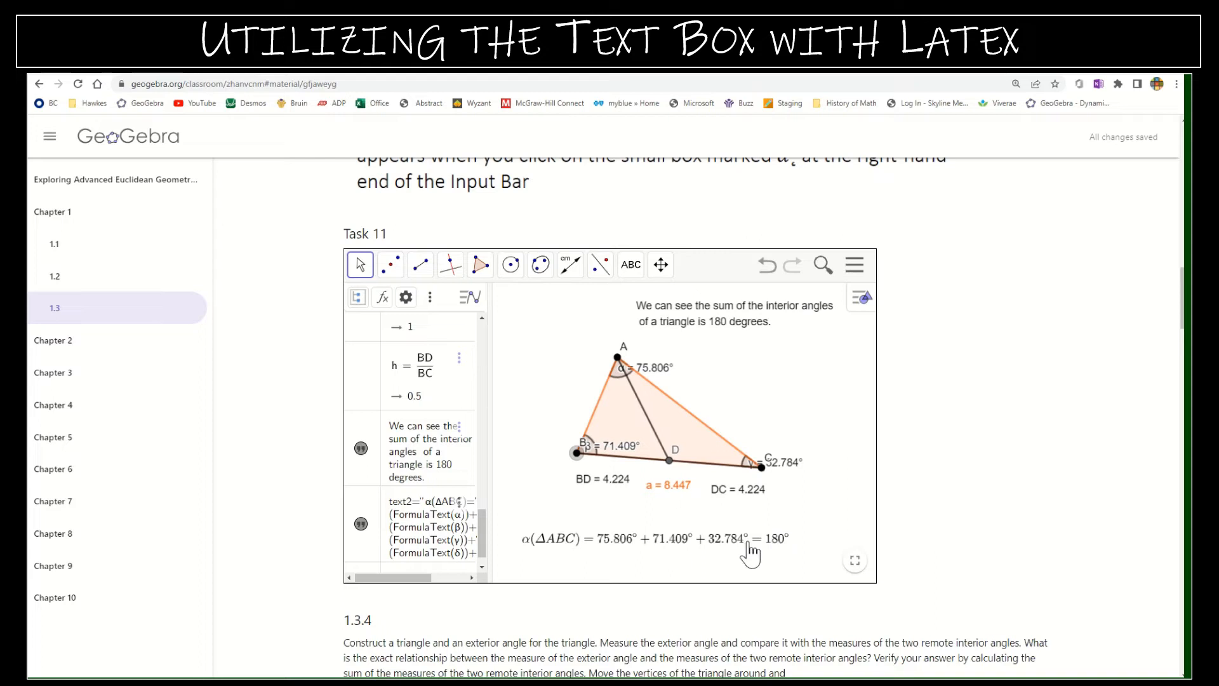
pyautogui.scroll(5, 409, 523)
pyautogui.scroll(3, 410, 524)
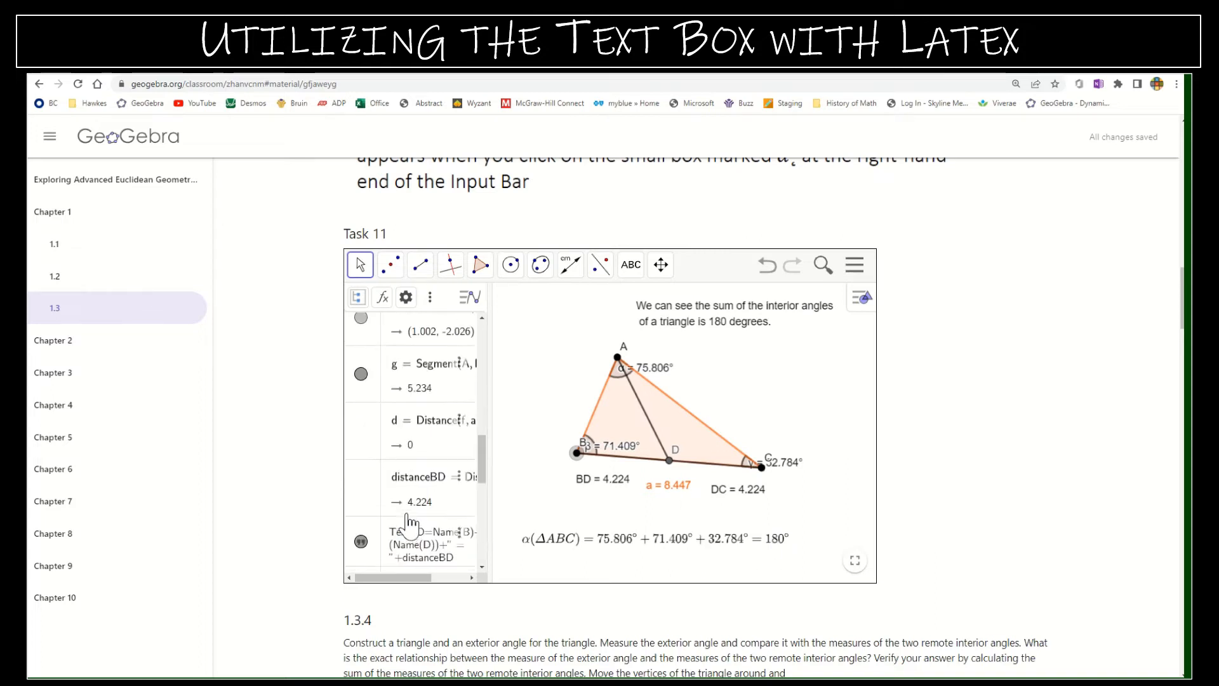
pyautogui.scroll(-8, 410, 524)
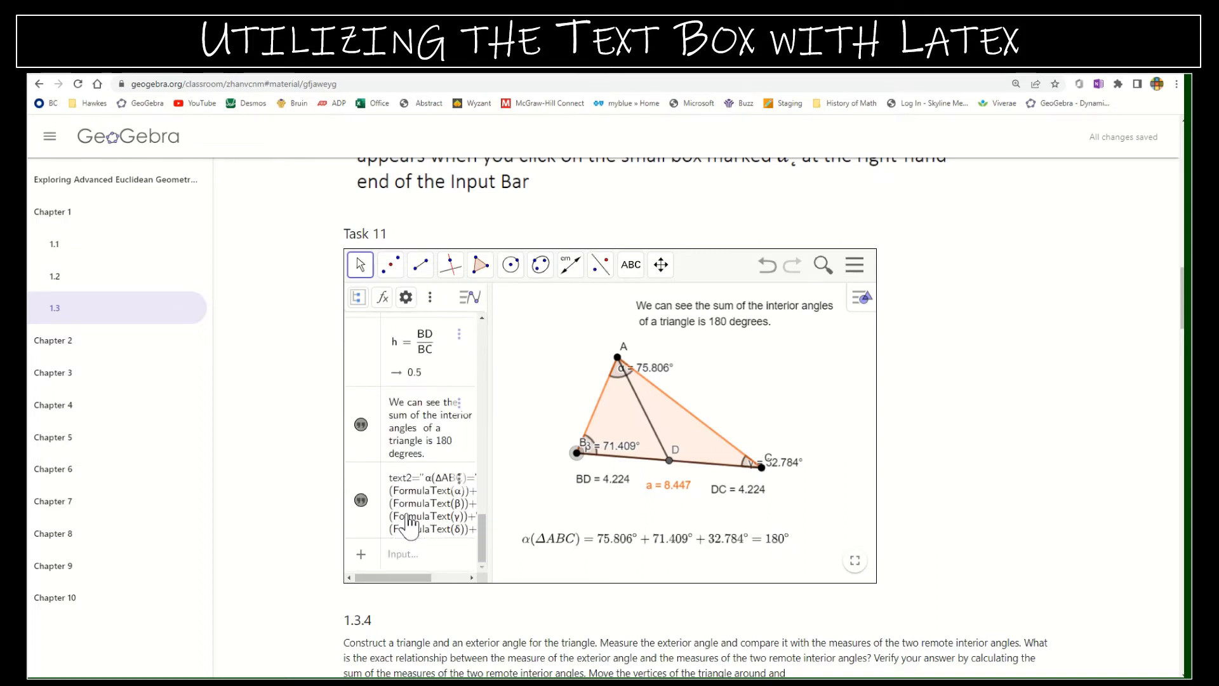
pyautogui.scroll(-2, 409, 524)
pyautogui.scroll(1, 424, 352)
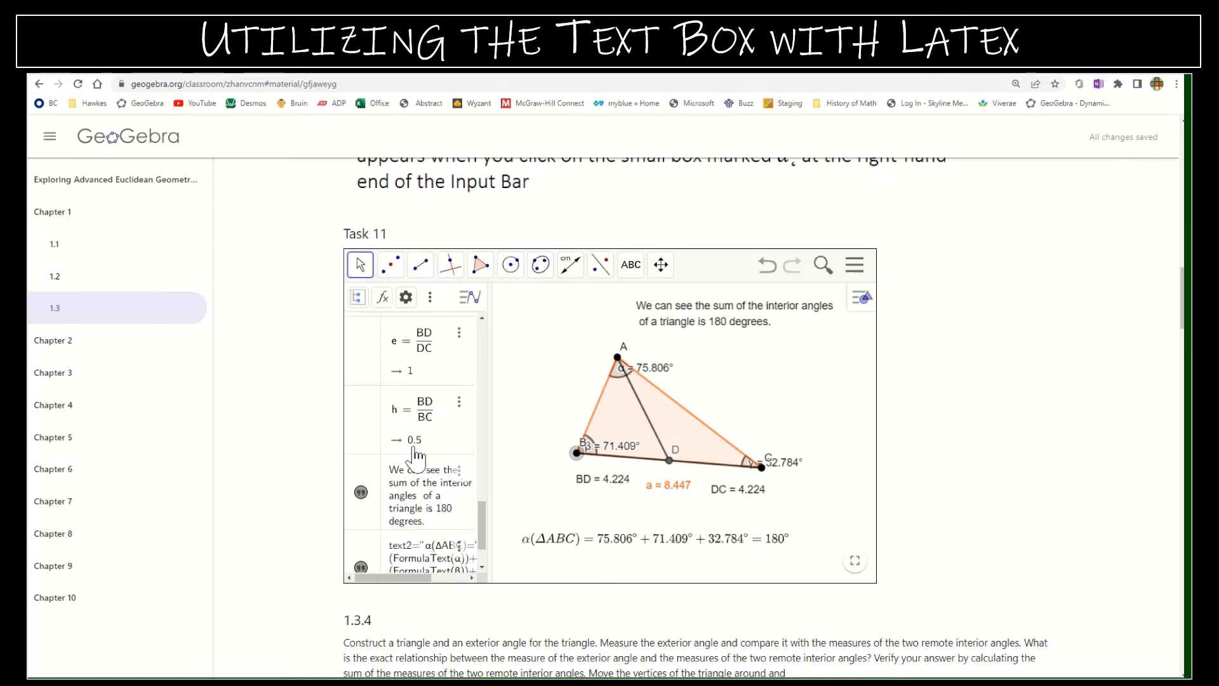
pyautogui.scroll(-2, 434, 552)
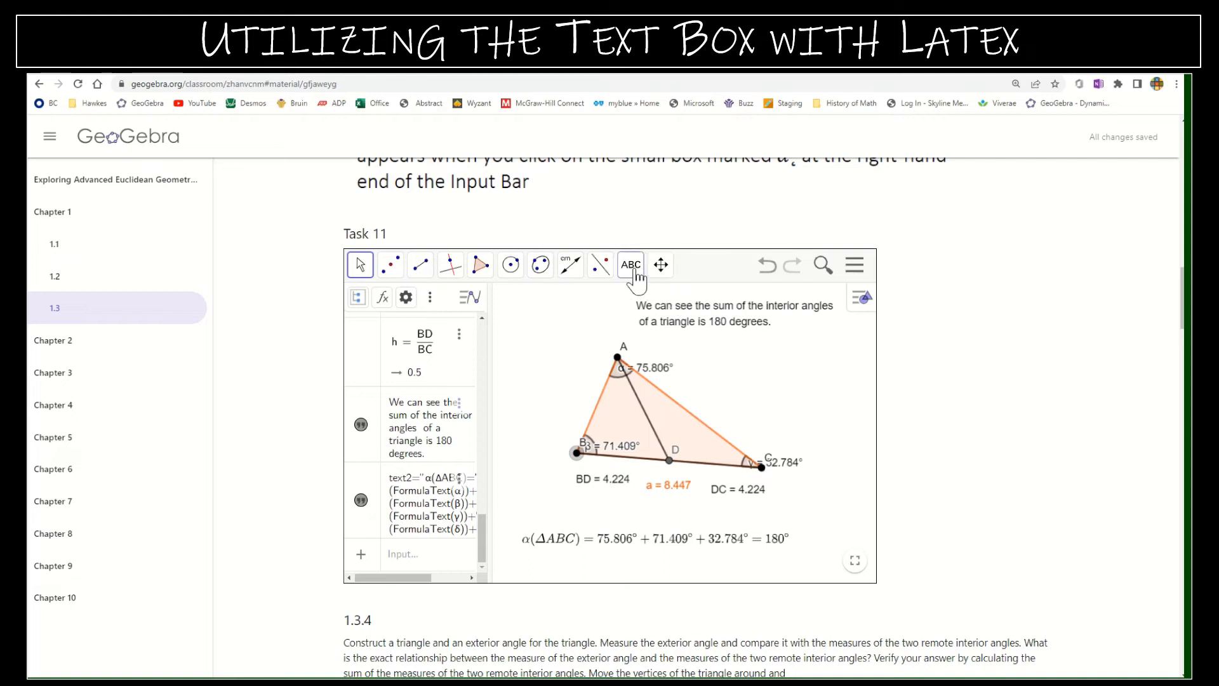
# - Start another text in the drawing reading "The ratio of the two segments created by a midpoint is:"
pyautogui.click(631, 267)
pyautogui.click(665, 348)
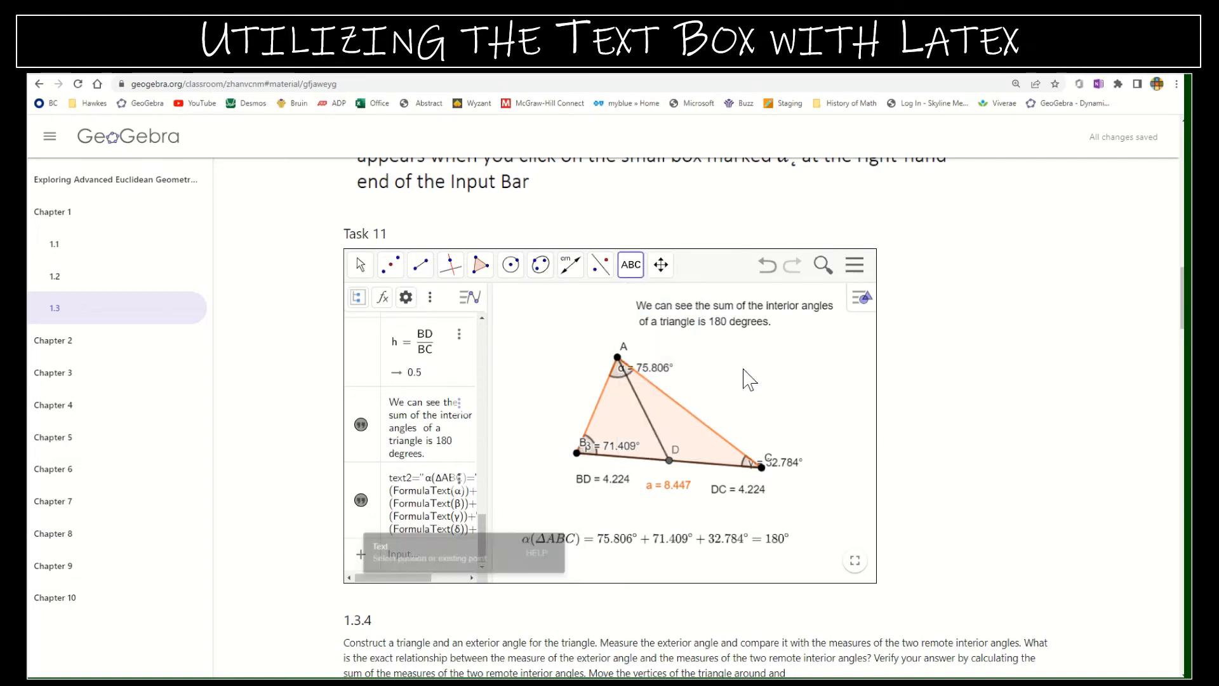
pyautogui.click(637, 416)
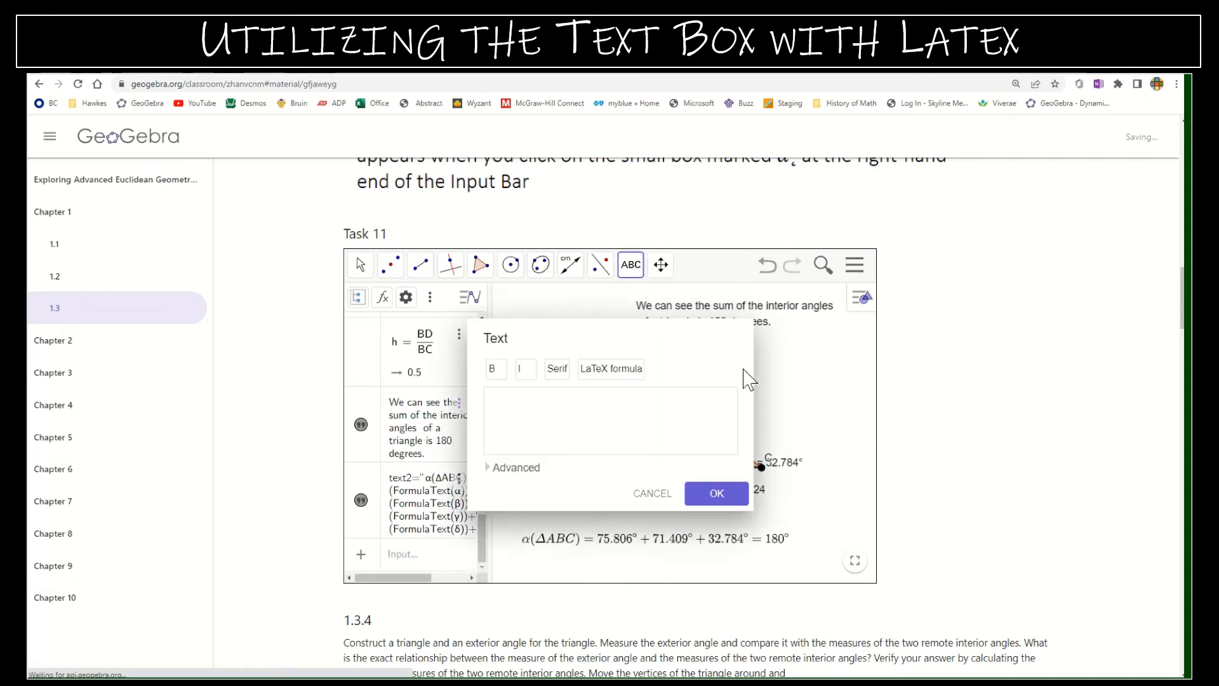
pyautogui.click(565, 414)
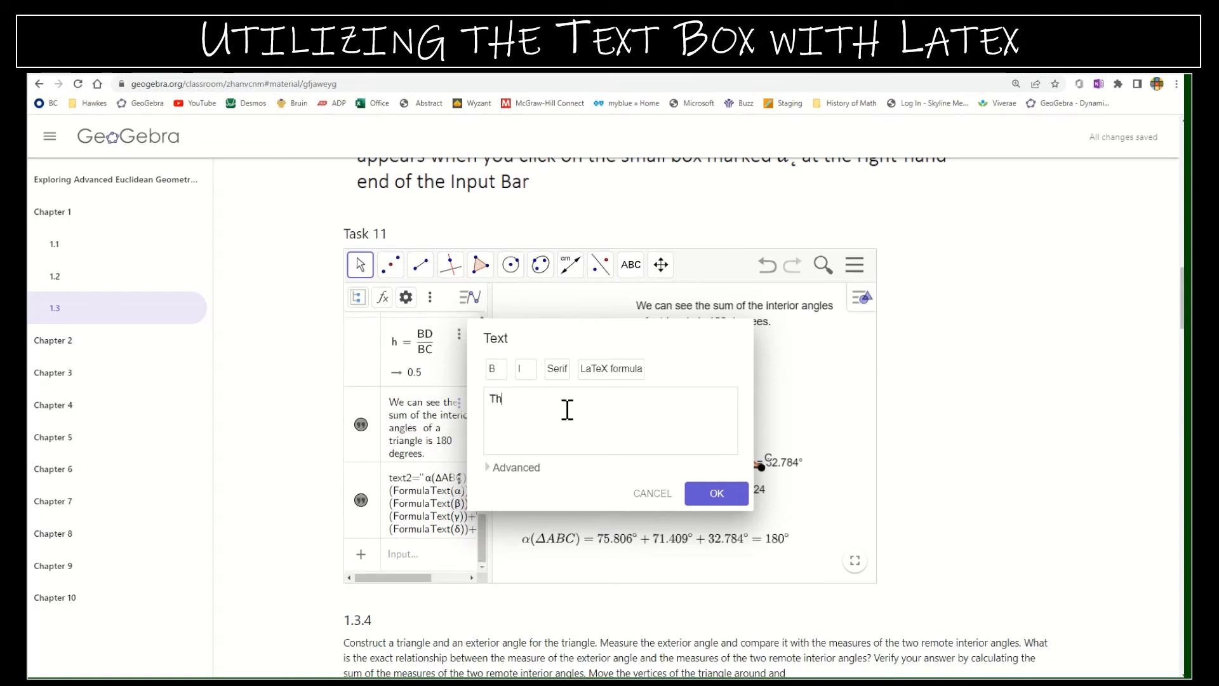
pyautogui.write('The ratio of the two segments created ')
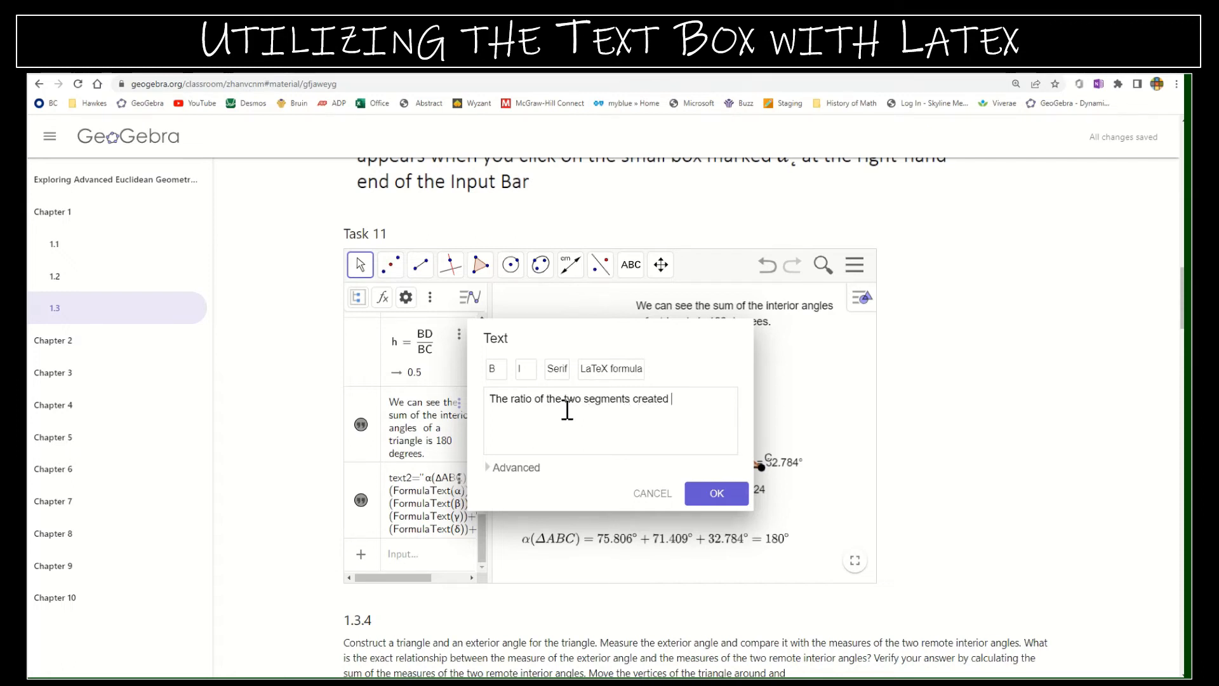
pyautogui.write('by a midpoint')
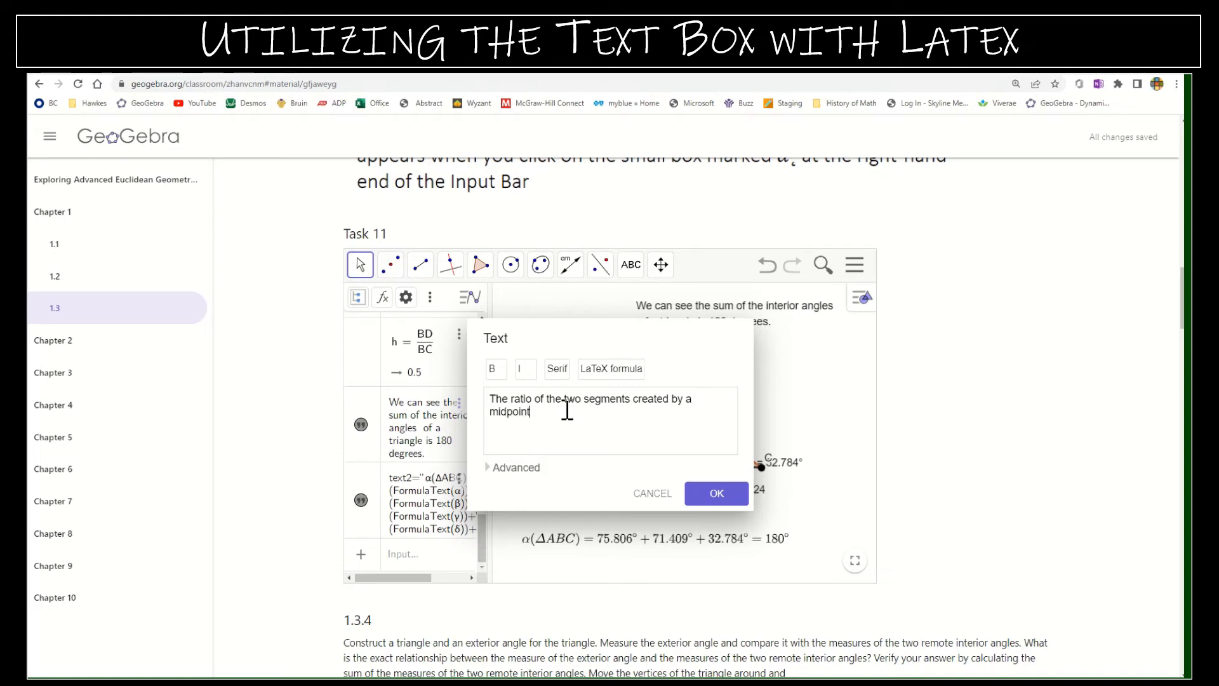
pyautogui.write('is:')
# - Turn on LaTeX rendering with a preview for the text and replace the spaces after "The" and "ratio" with \:
pyautogui.click(508, 467)
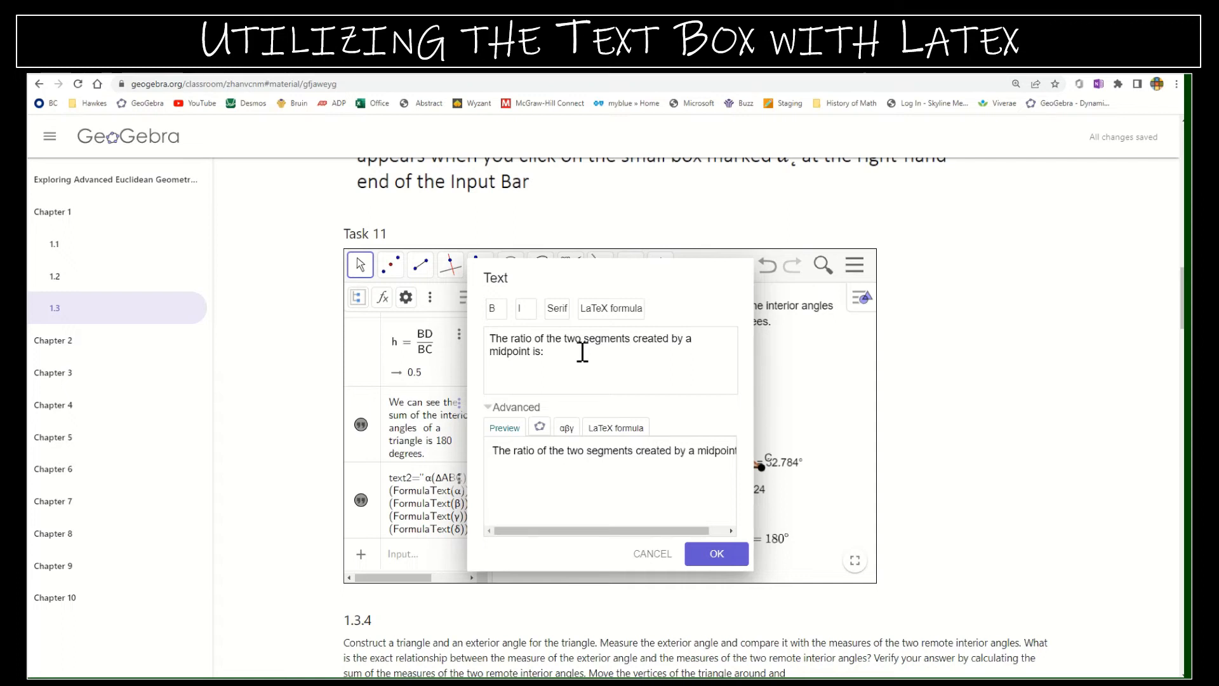
pyautogui.click(625, 310)
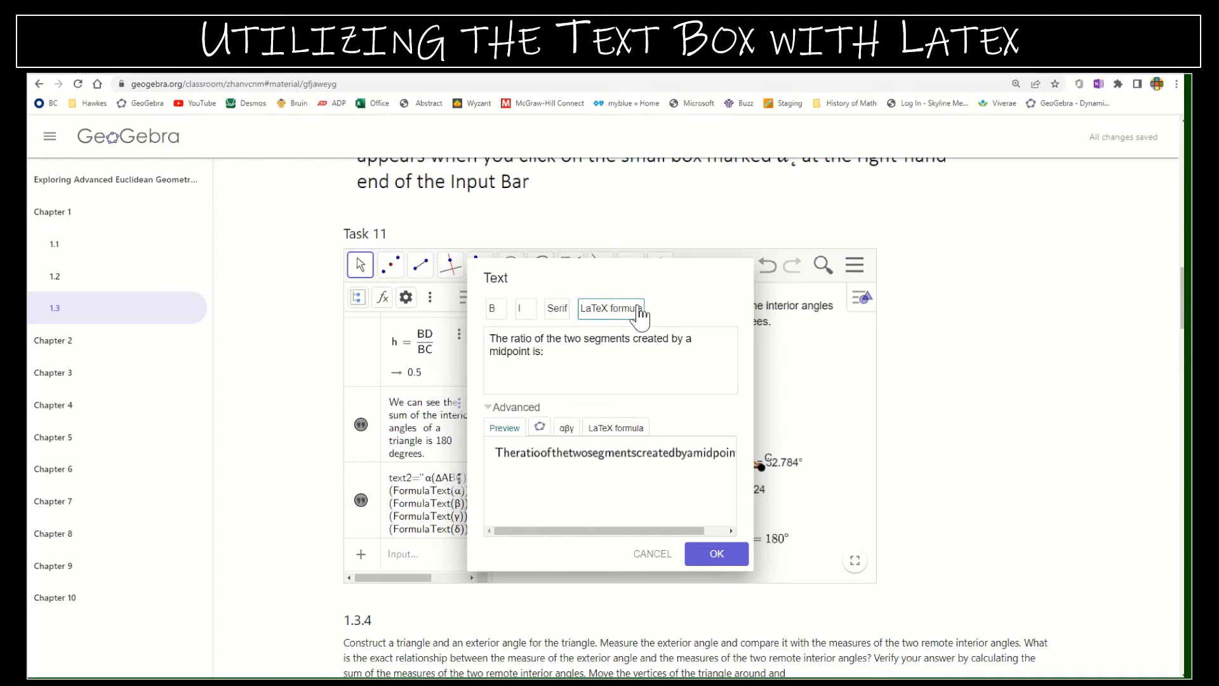
pyautogui.click(505, 338)
pyautogui.write('\\')
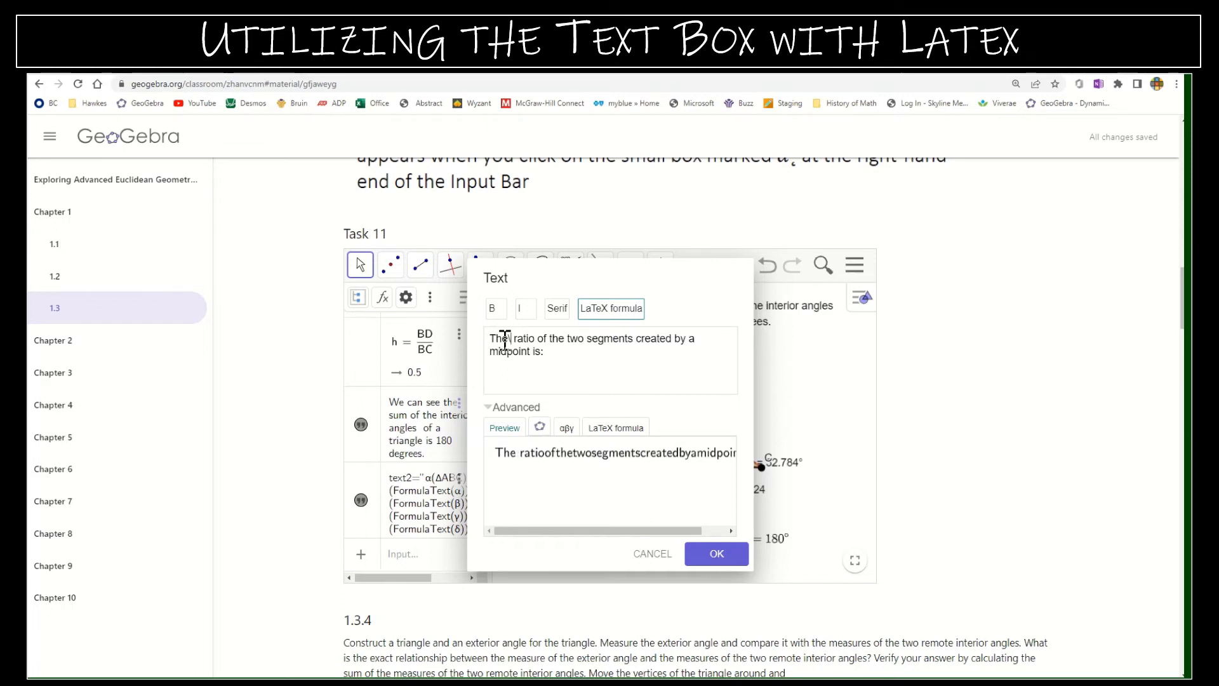
pyautogui.write(':')
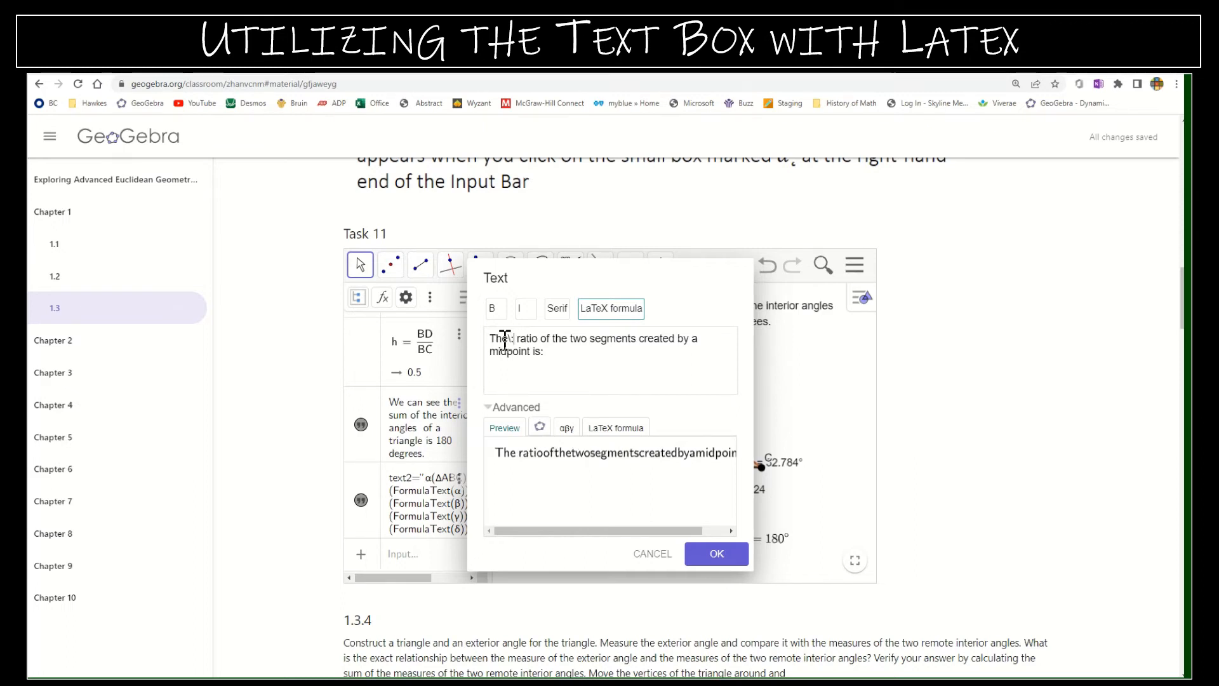
pyautogui.press('Delete')
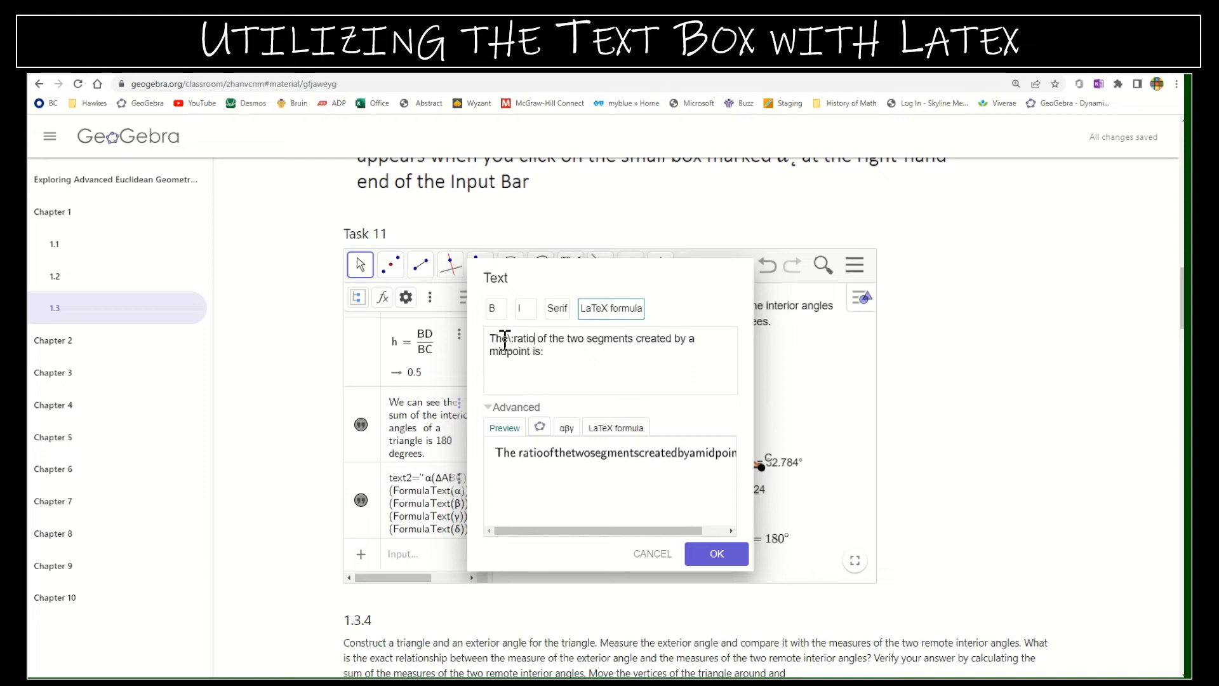
pyautogui.write('\\')
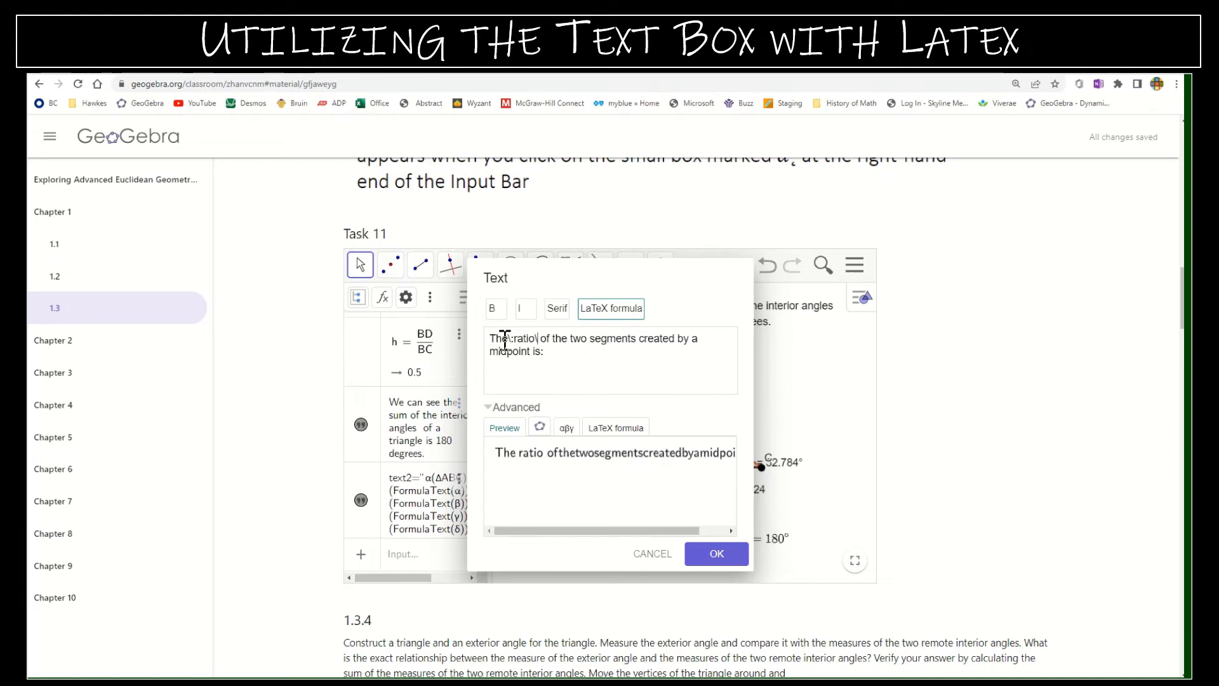
pyautogui.write(':')
pyautogui.press('Delete')
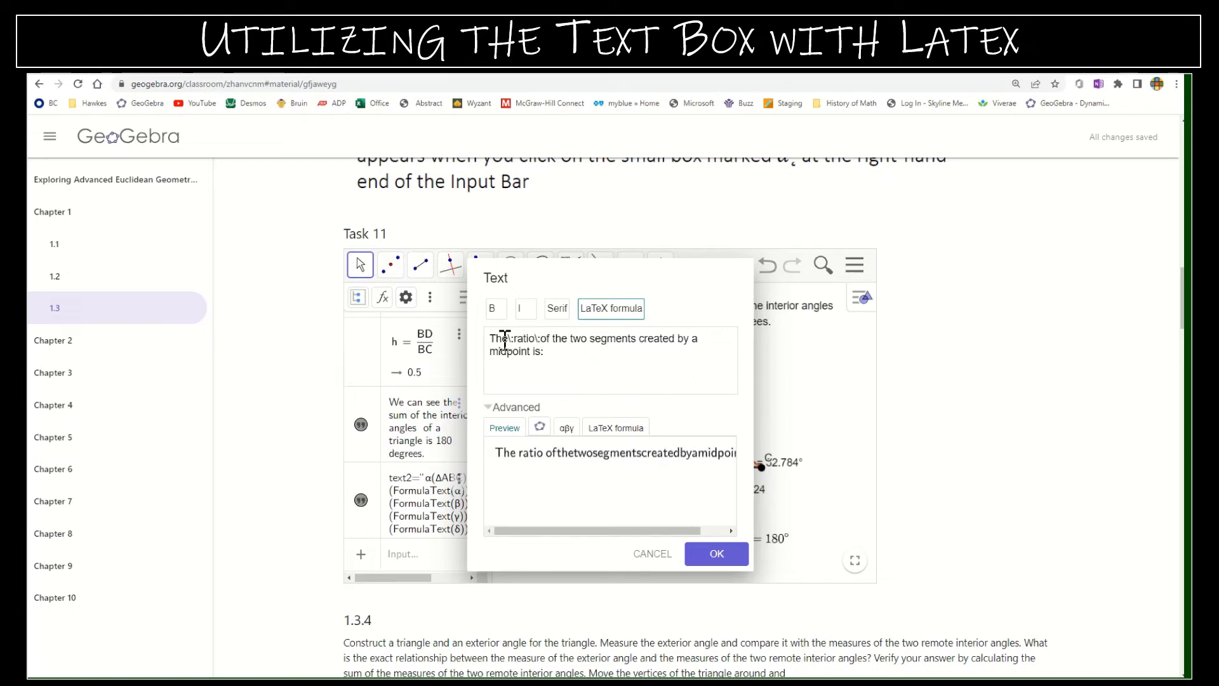
# - Replace the spaces after "of", "the", "two" and "segments" with \: in the text
pyautogui.write('\\:')
pyautogui.press('Delete')
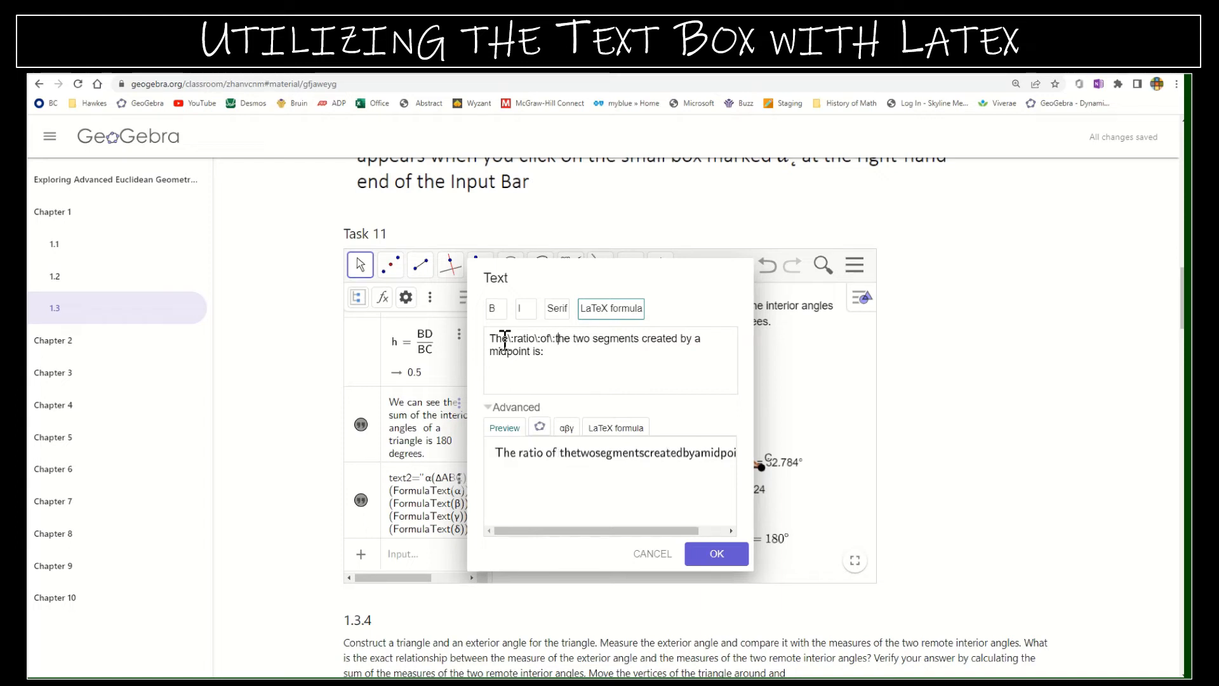
pyautogui.write('\\')
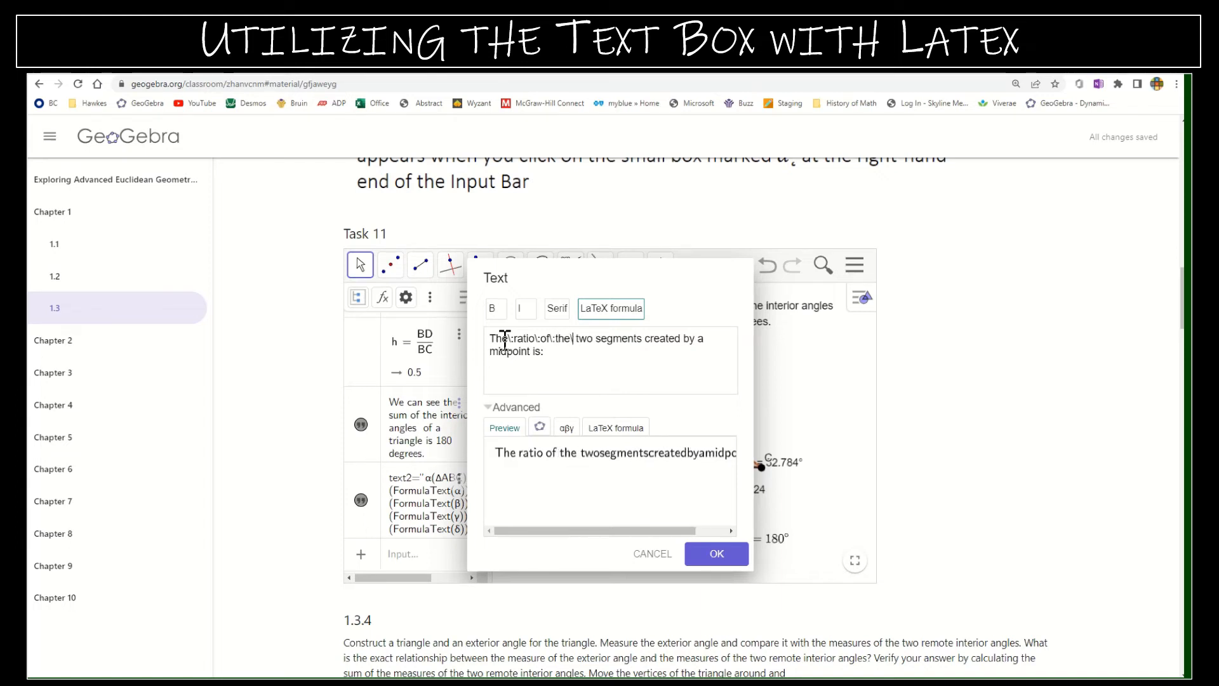
pyautogui.write(':')
pyautogui.press('Delete')
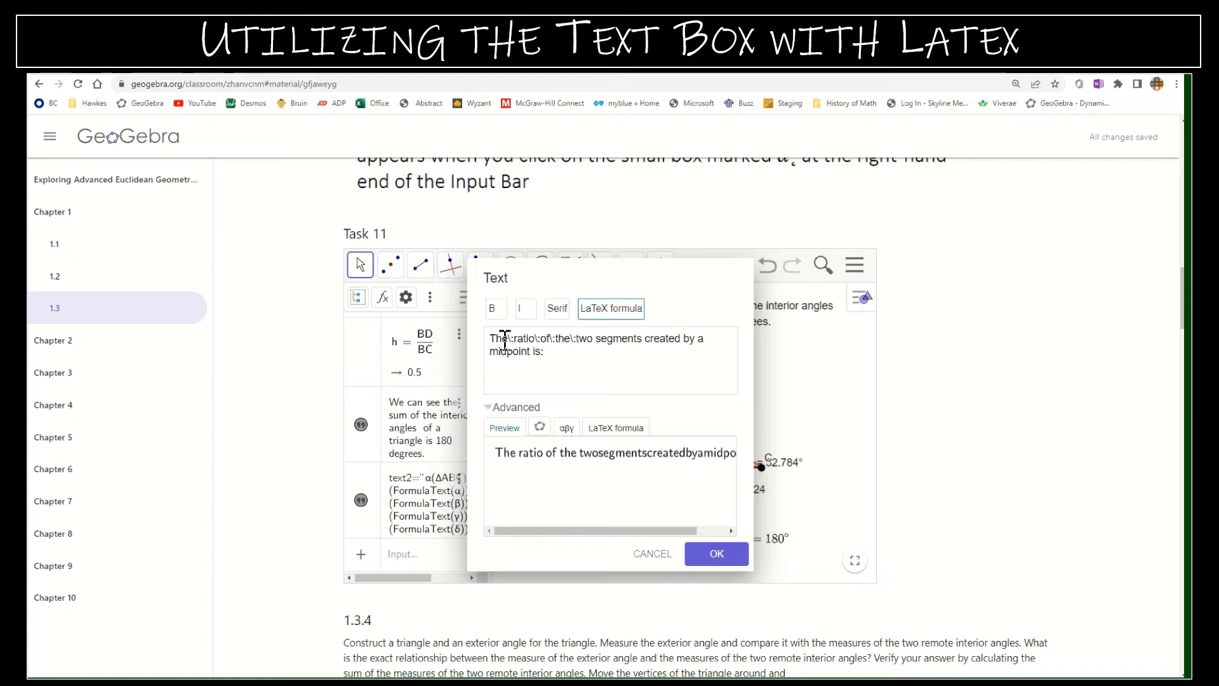
pyautogui.press('Right')
pyautogui.press('Right')
pyautogui.press('Right')
pyautogui.write('\\:')
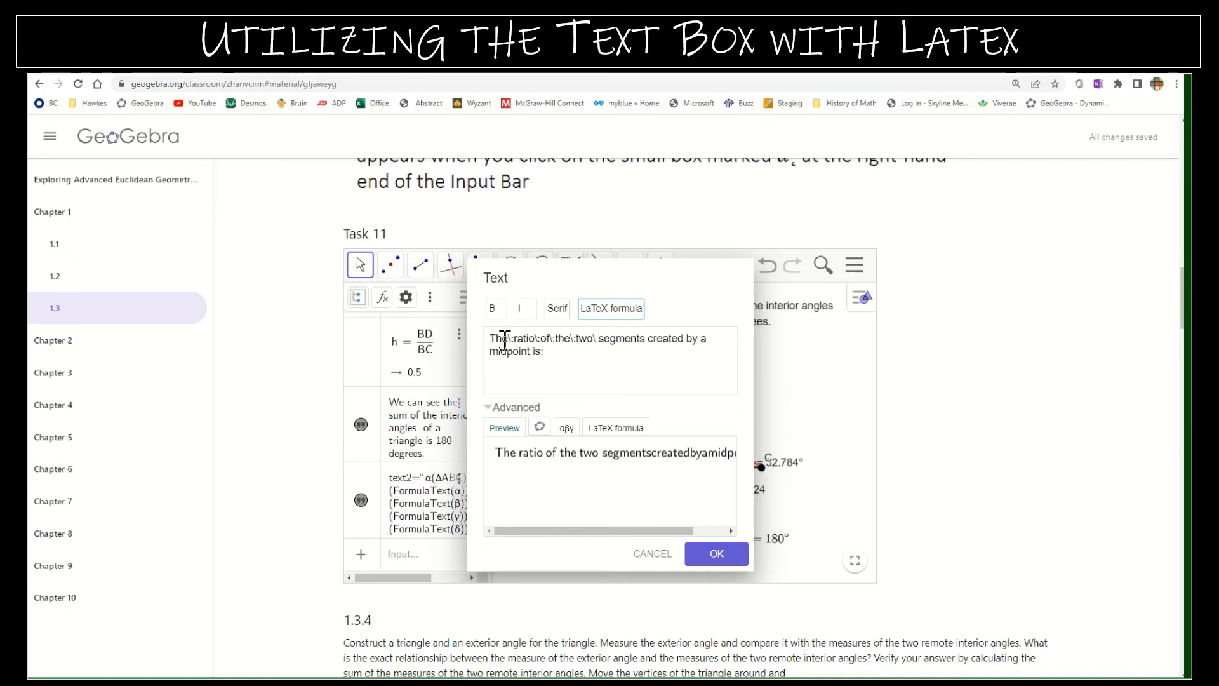
pyautogui.press('Delete')
pyautogui.press('Right')
pyautogui.press('Right')
pyautogui.press('Right')
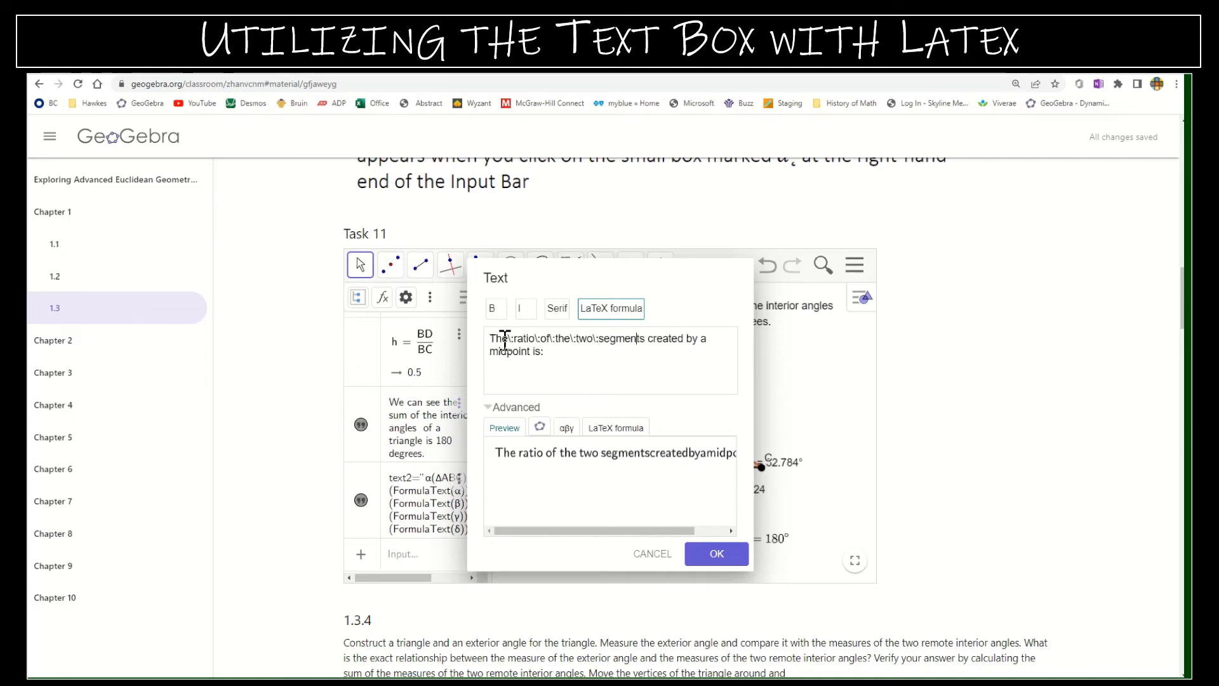
pyautogui.write('\\:')
pyautogui.press('Delete')
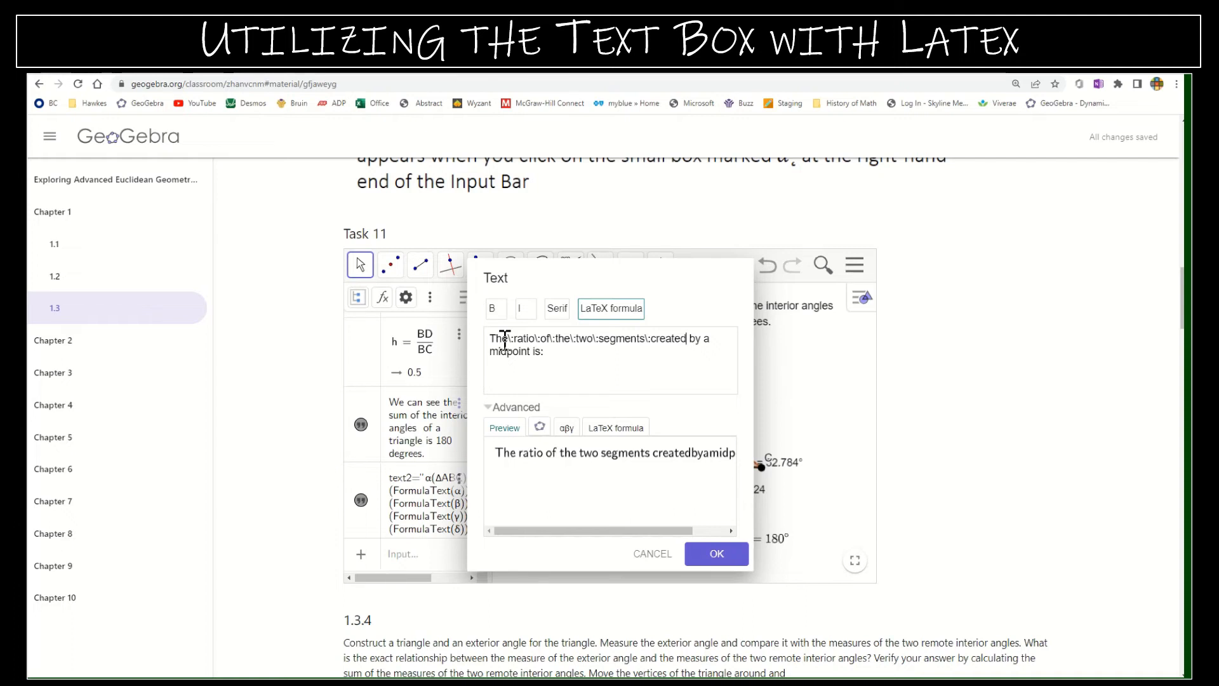
# - Break the line with \\ after "created", rewrite the rest as by\:a\:midpoint\:is:, and end it with another \\
pyautogui.write('\\\\')
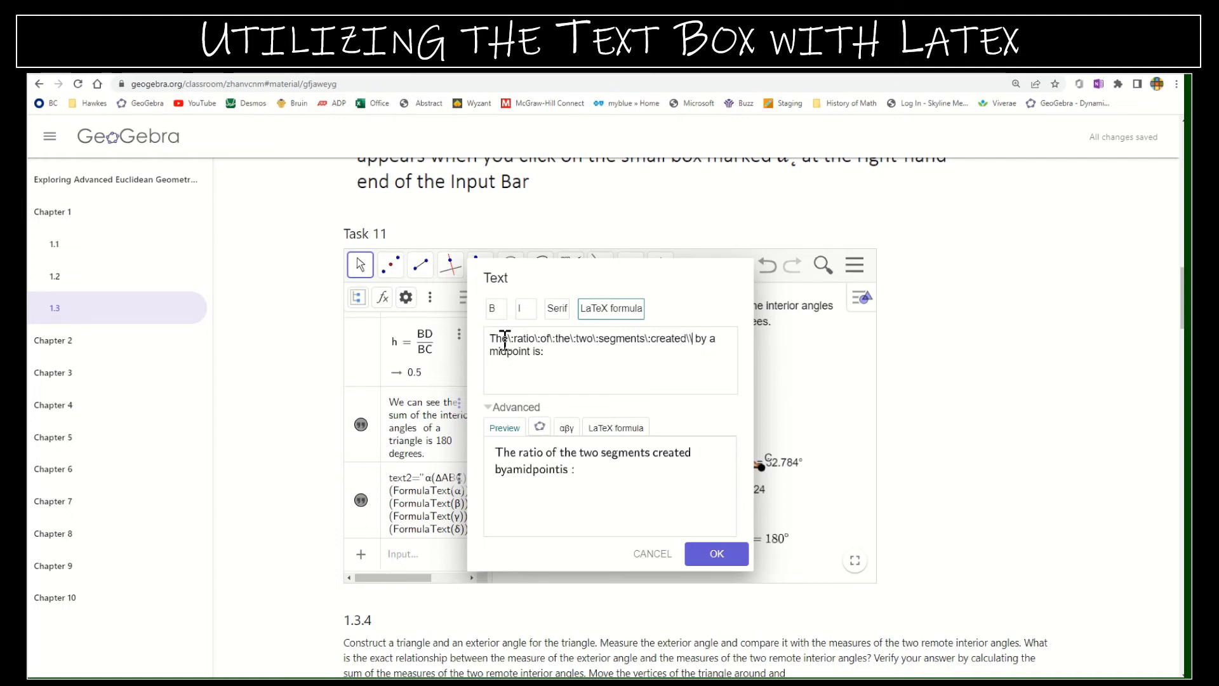
pyautogui.press('Delete')
pyautogui.write('\\:')
pyautogui.press('Delete')
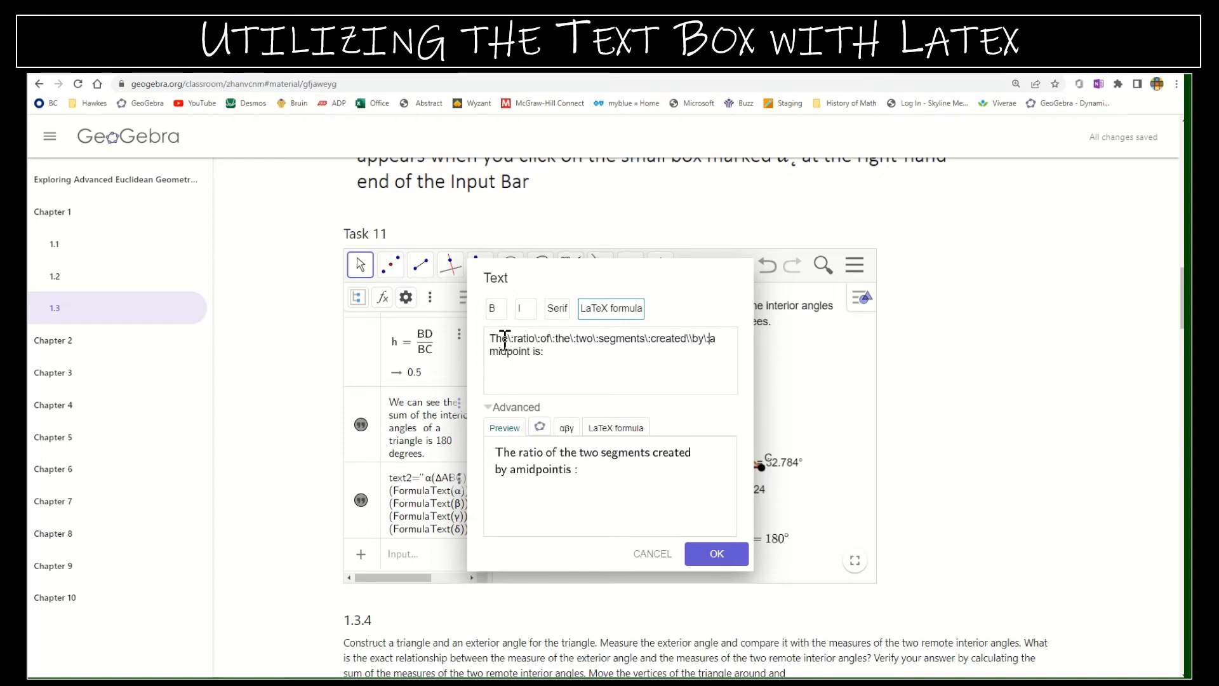
pyautogui.press('Right')
pyautogui.write('\\:')
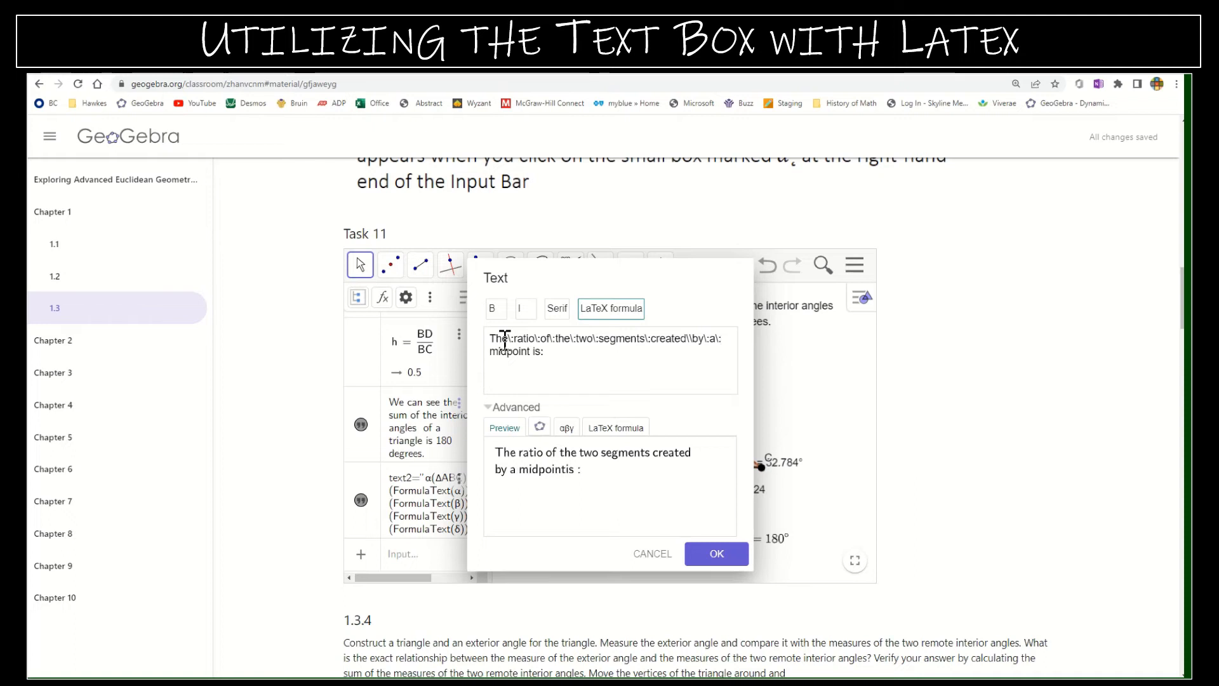
pyautogui.press('Delete')
pyautogui.press('Right')
pyautogui.press('Right')
pyautogui.press('Right')
pyautogui.press('Right')
pyautogui.press('Right')
pyautogui.press('Right')
pyautogui.press('Right')
pyautogui.press('Right')
pyautogui.press('Right')
pyautogui.press('Right')
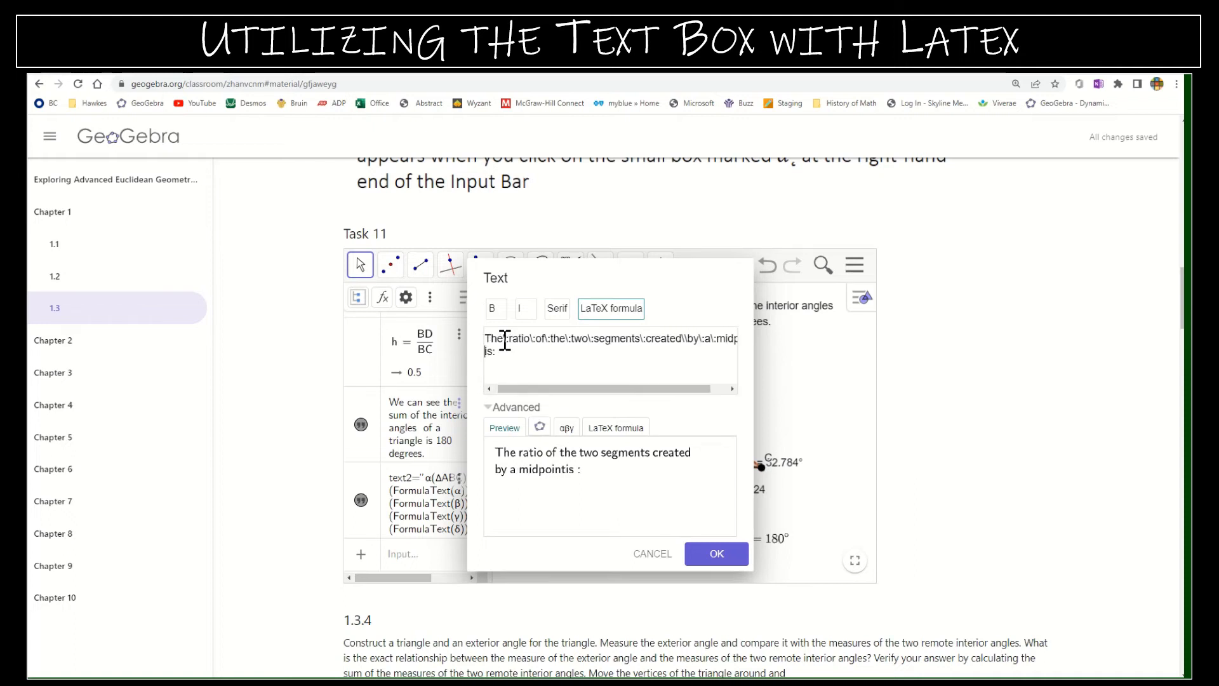
pyautogui.write('\\:')
# - Add a LaTeX fraction with BD over DC after the final line break, as \frac{BD}{DC}
pyautogui.click(604, 427)
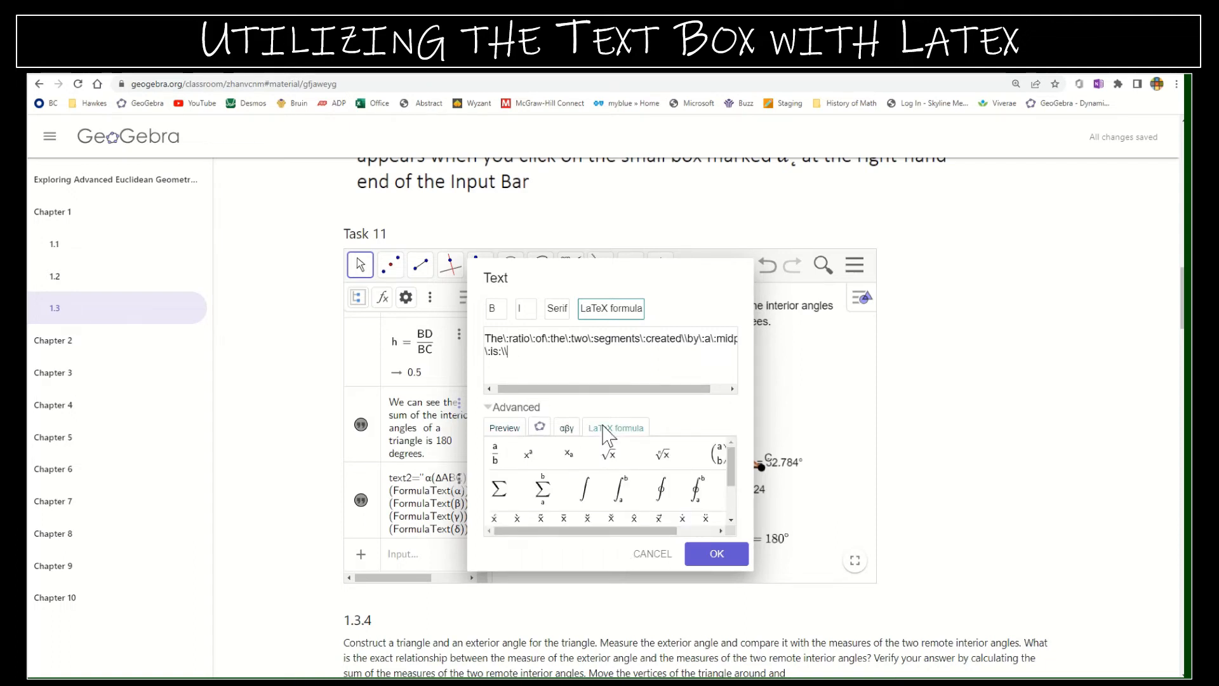
pyautogui.scroll(2, 432, 410)
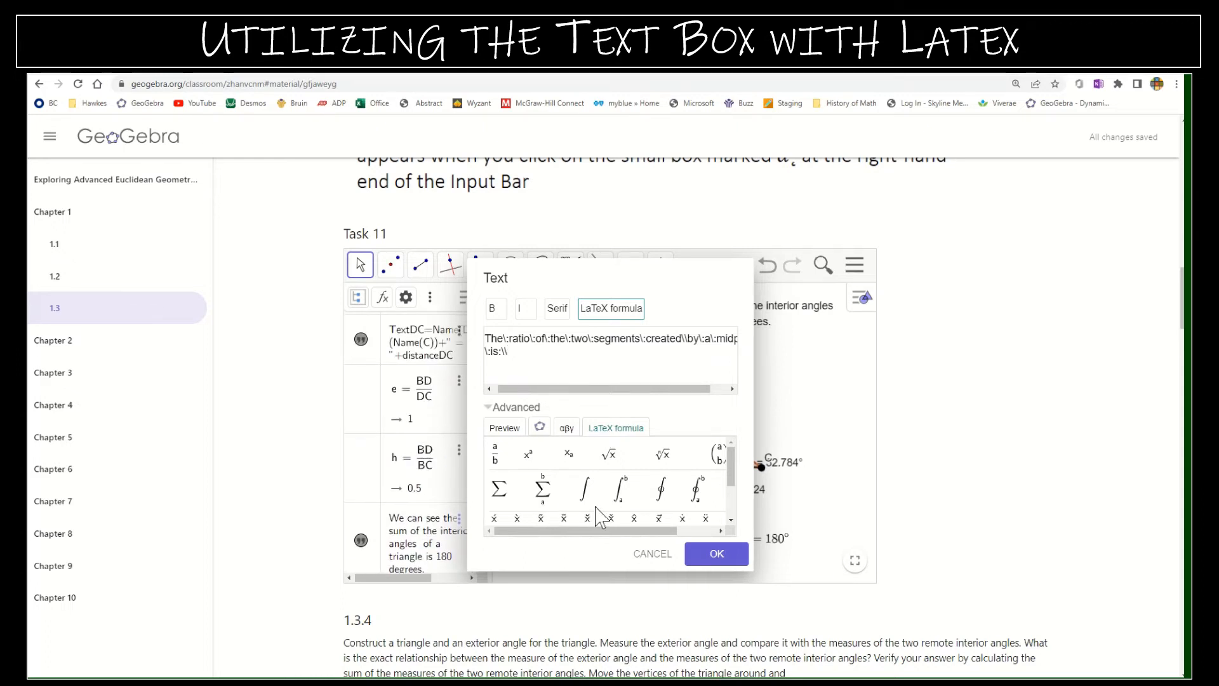
pyautogui.click(495, 454)
pyautogui.press('BackSpace')
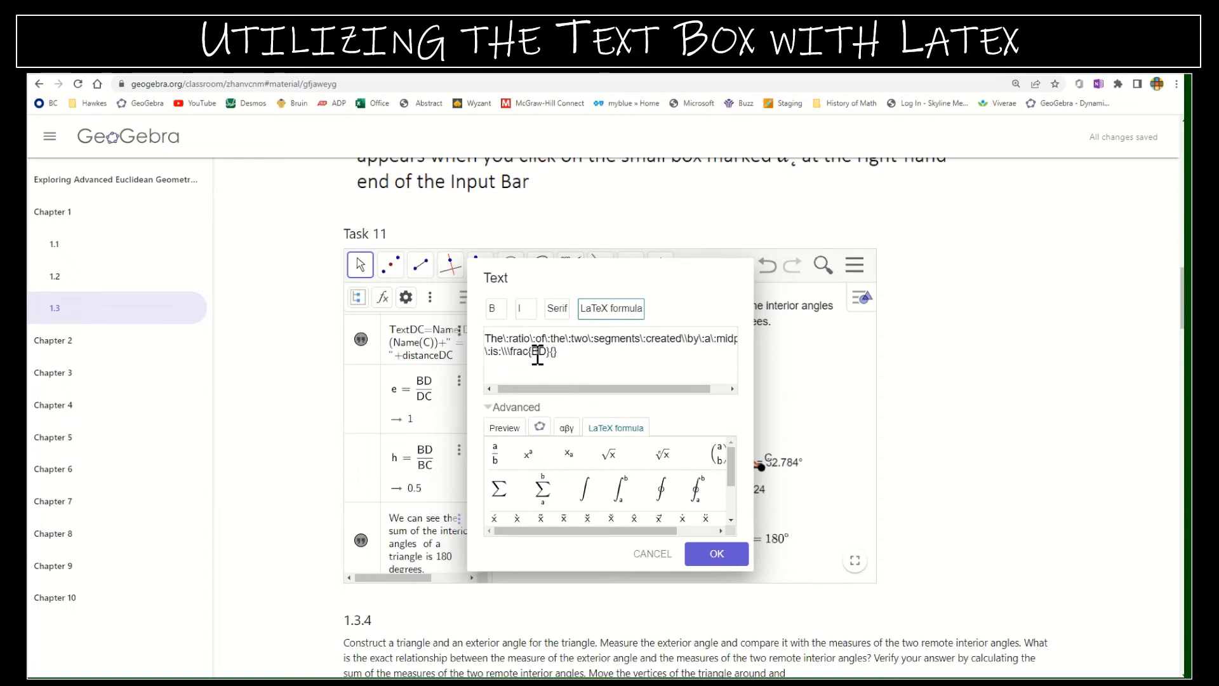
pyautogui.write('DC')
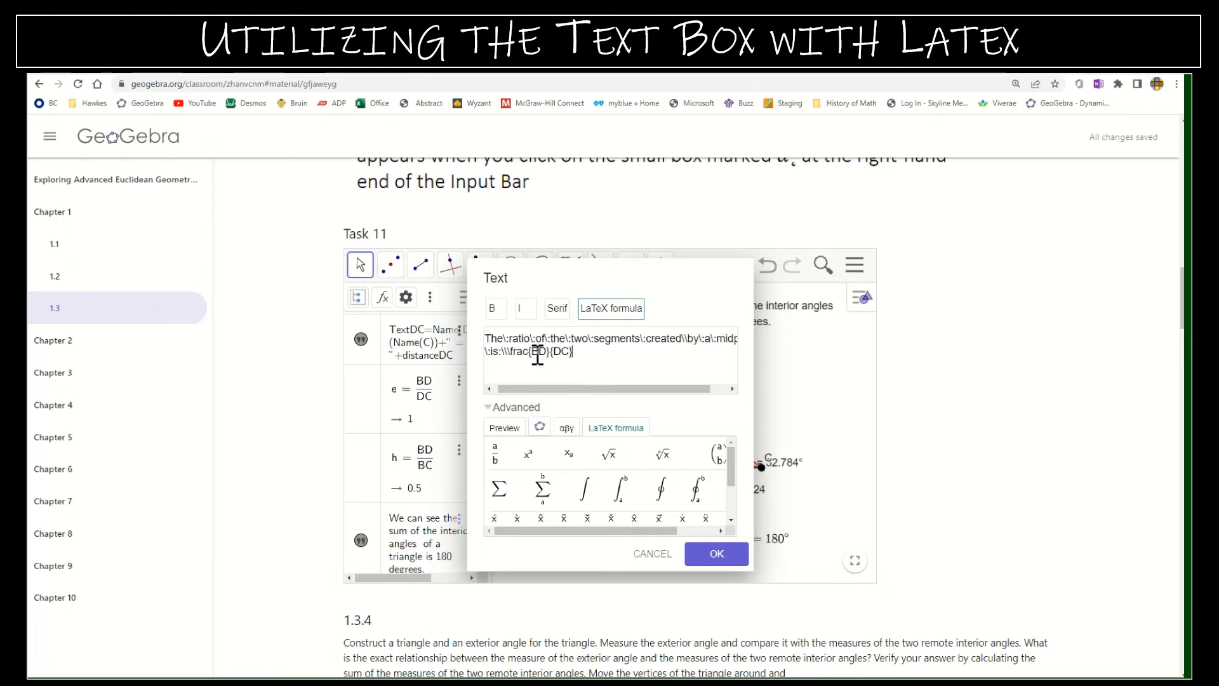
# - Append an equals sign and a second LaTeX fraction, and clear its numerator for a linked object
pyautogui.click(495, 454)
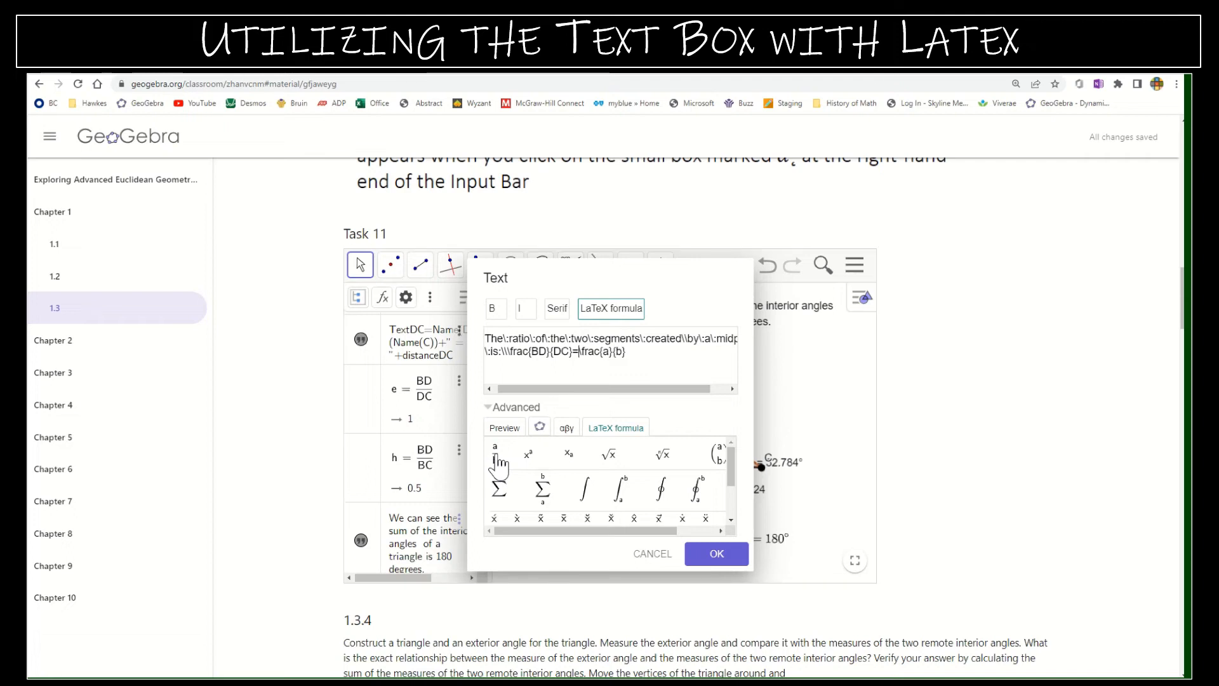
pyautogui.doubleClick(608, 356)
pyautogui.press('BackSpace')
pyautogui.click(540, 427)
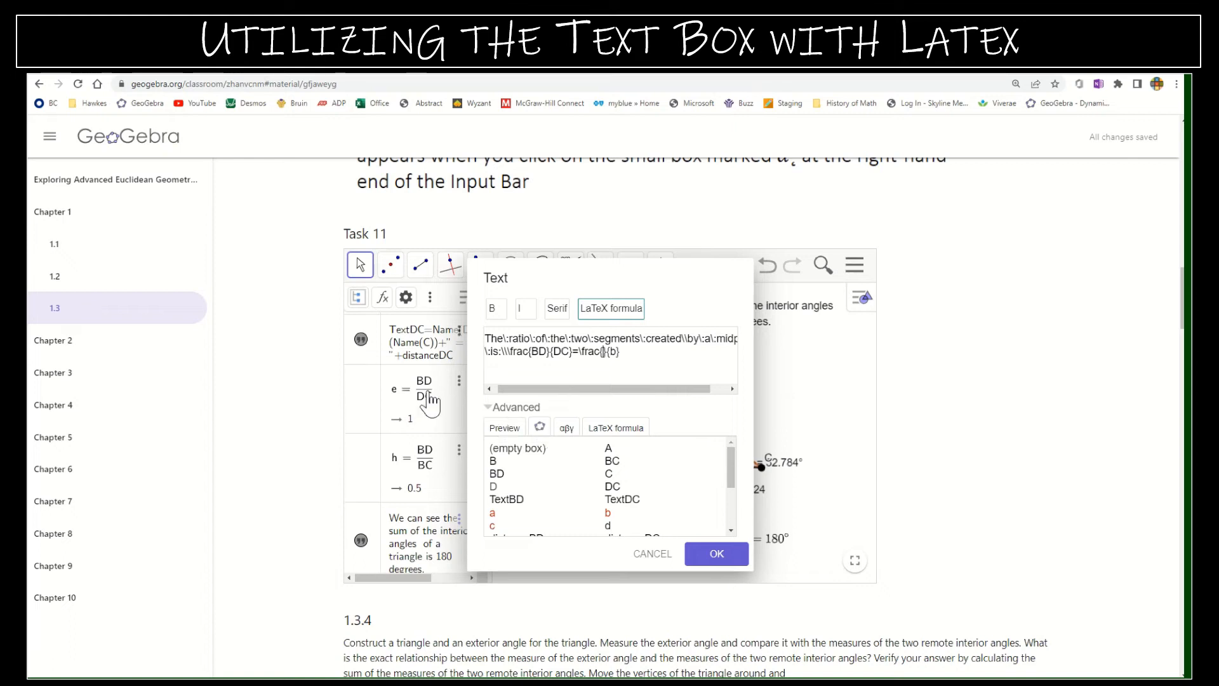
pyautogui.scroll(-1, 567, 523)
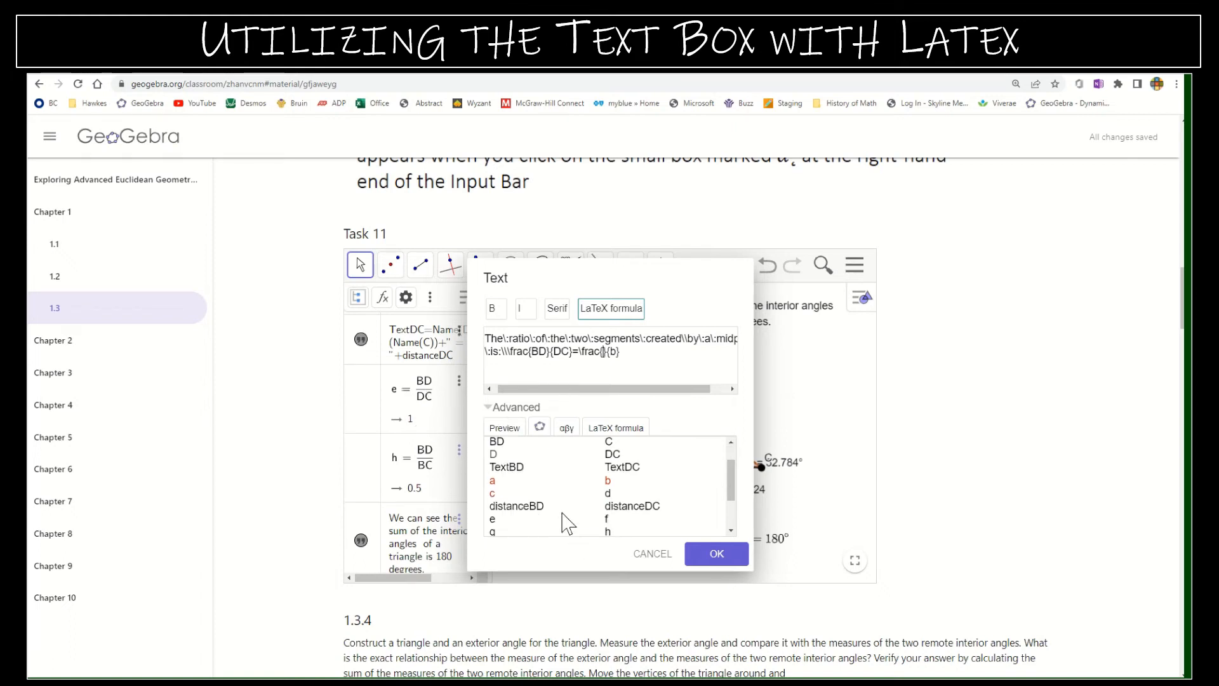
pyautogui.scroll(-1, 567, 523)
pyautogui.click(493, 490)
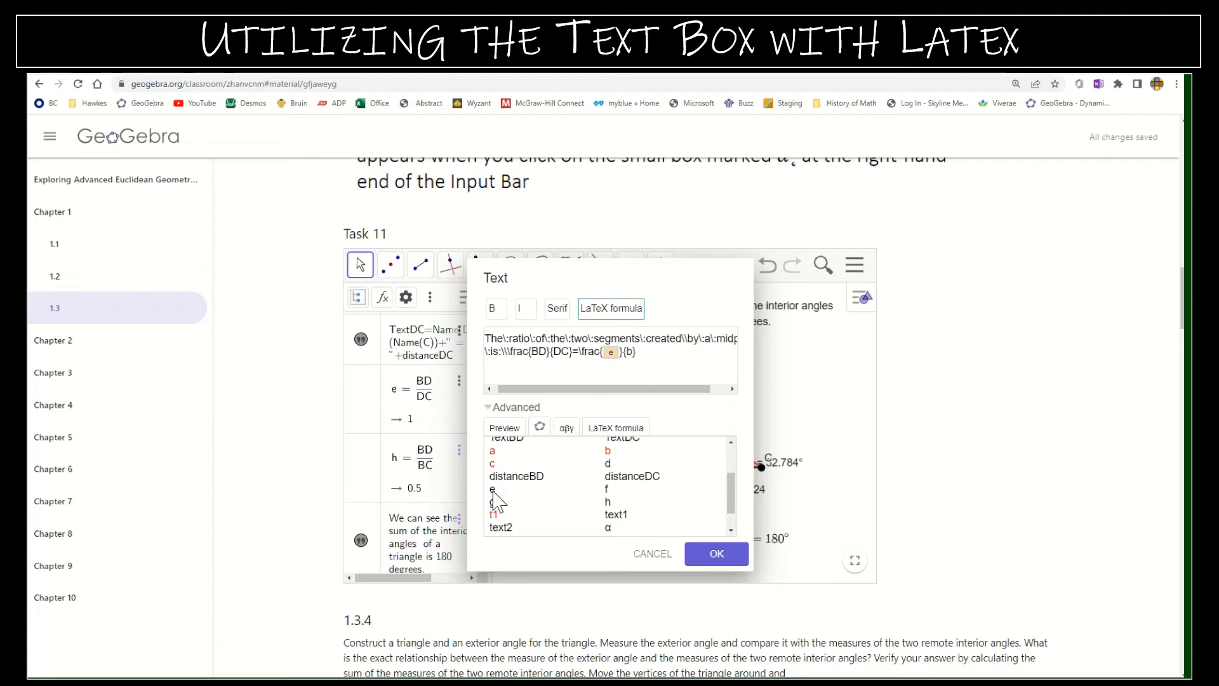
pyautogui.press('BackSpace')
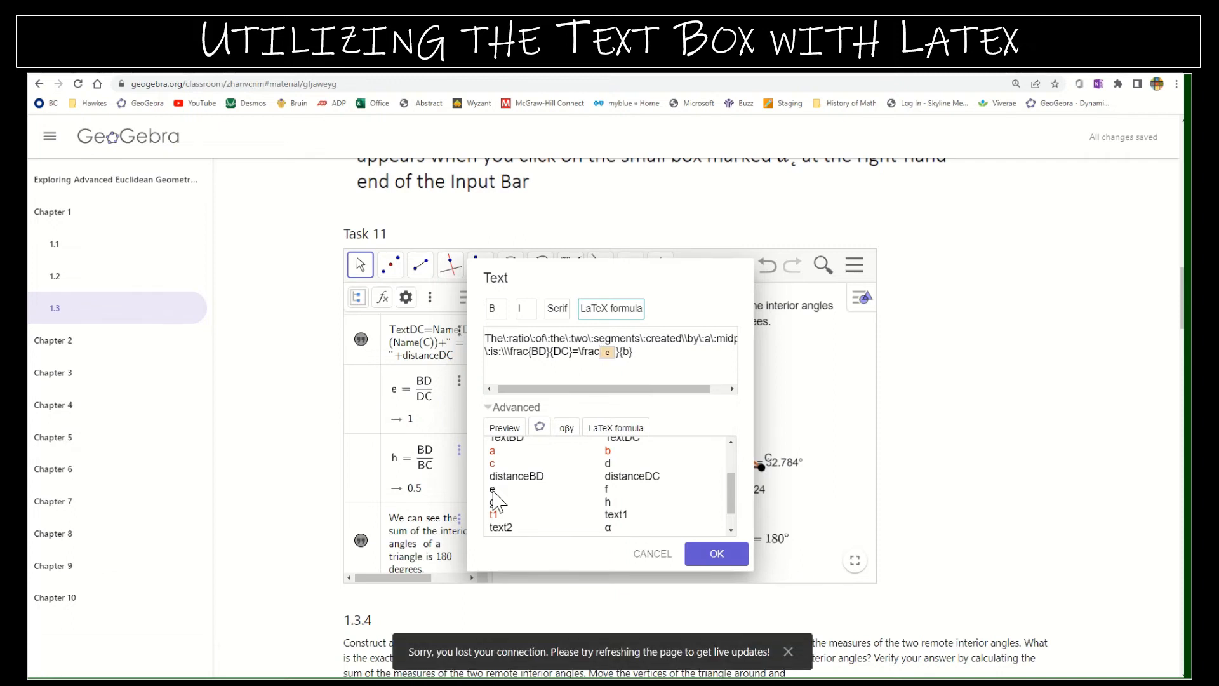
pyautogui.write('{')
pyautogui.press('Delete')
# - Fill the second fraction with the linked object BD as numerator and the linked object DC as denominator
pyautogui.scroll(2, 549, 512)
pyautogui.scroll(1, 550, 511)
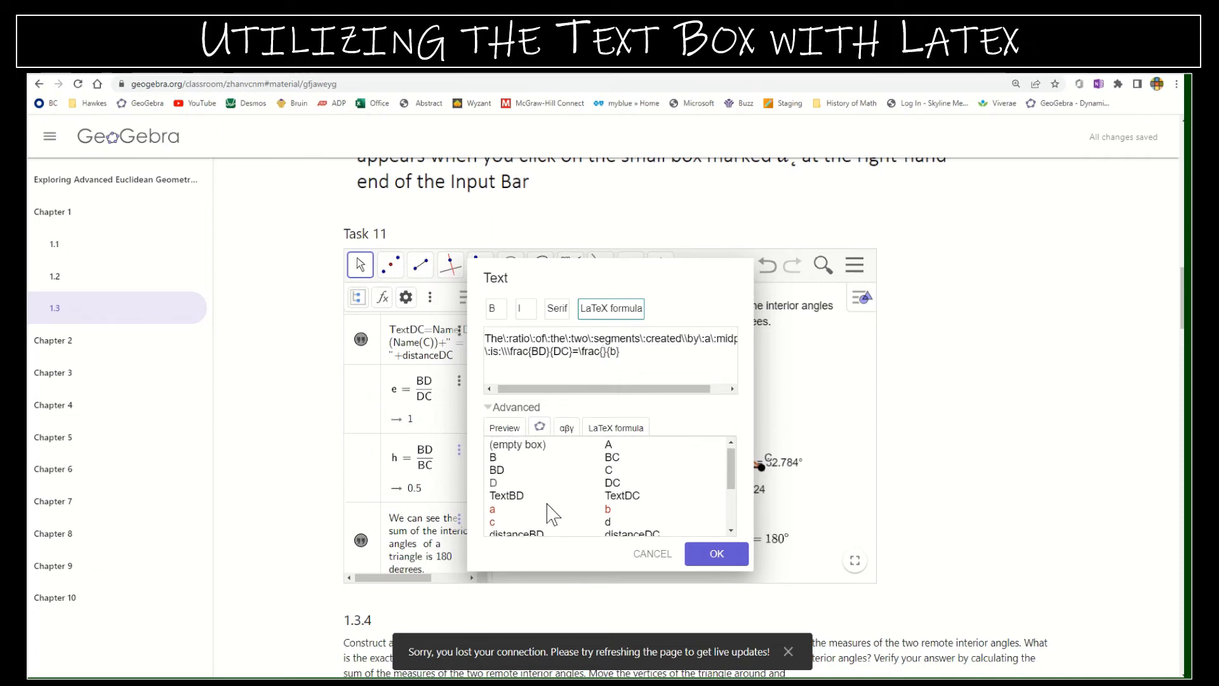
pyautogui.click(498, 471)
pyautogui.press('Delete')
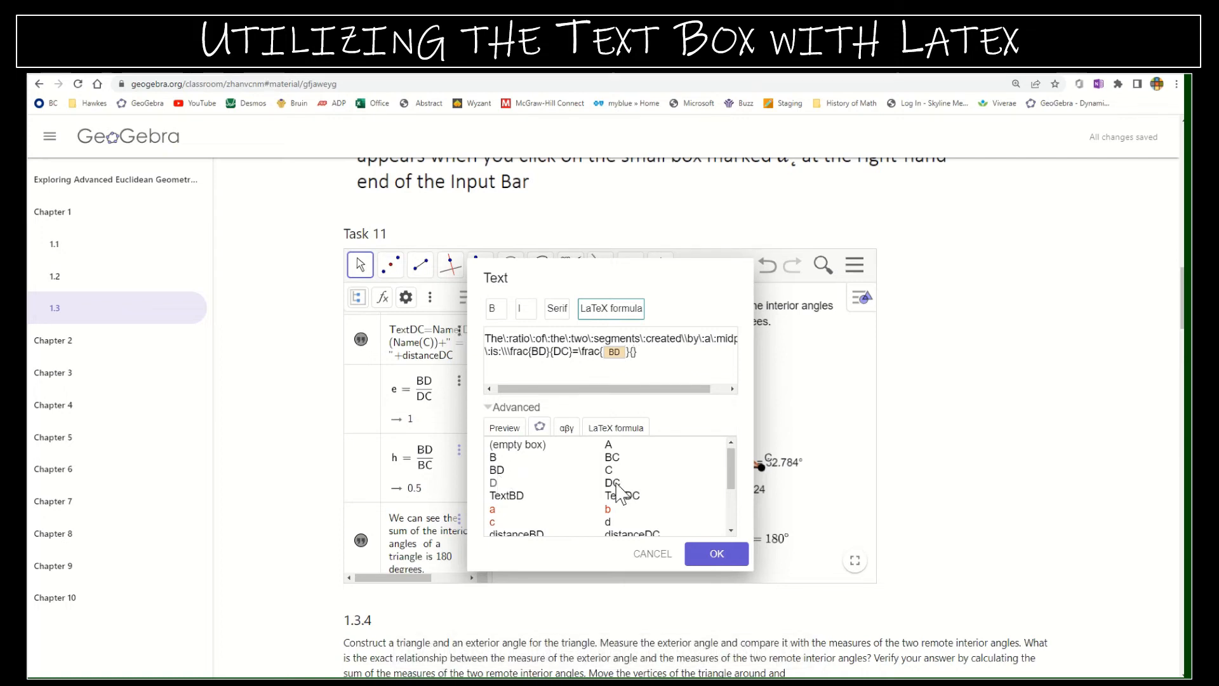
pyautogui.click(616, 485)
# - Append an equals sign and the linked object e after the second fraction, and insert the text in the drawing
pyautogui.write('=')
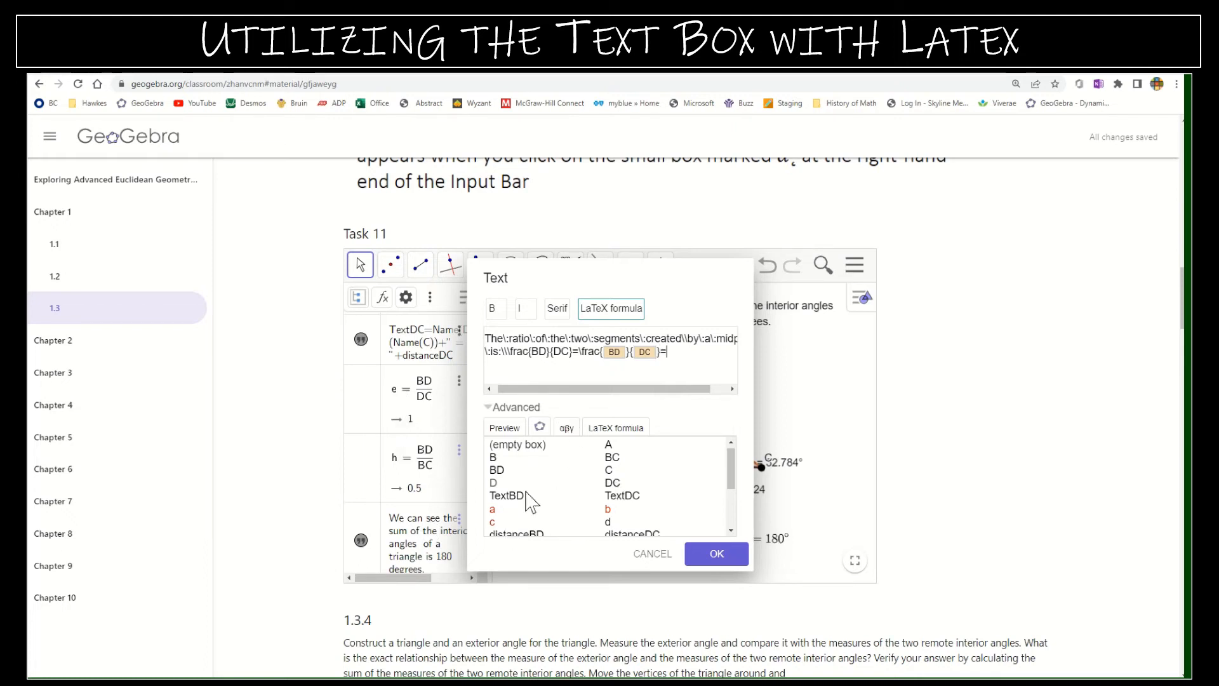
pyautogui.scroll(-2, 581, 473)
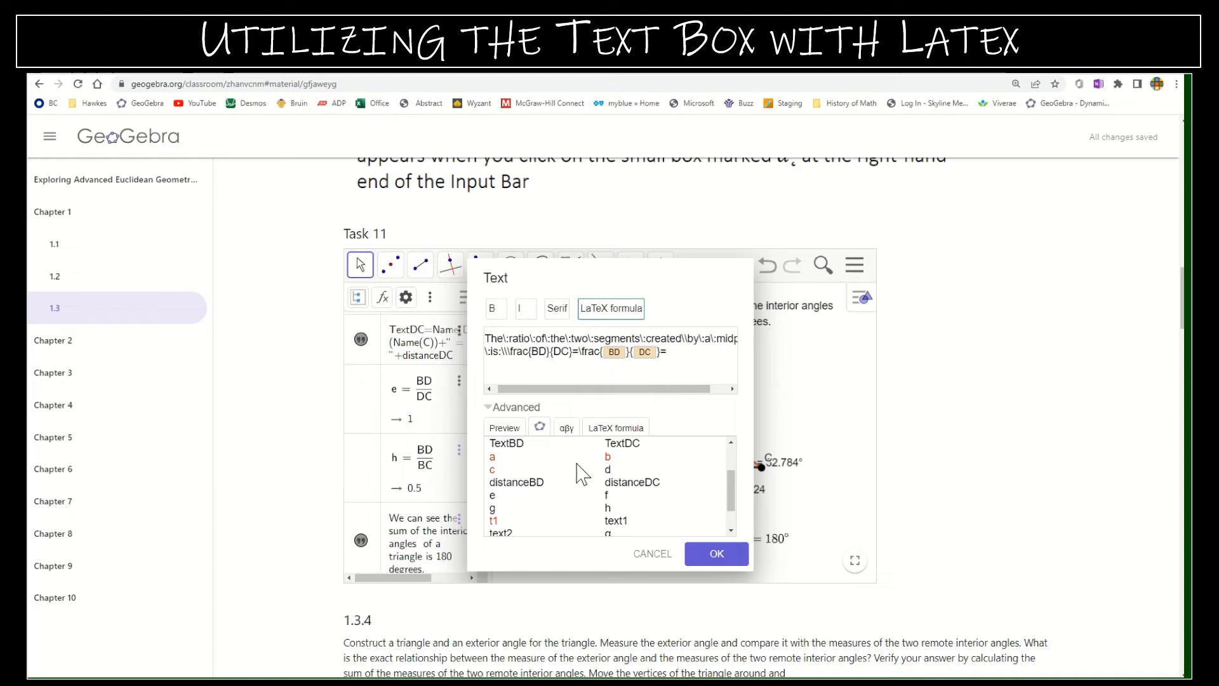
pyautogui.click(493, 496)
pyautogui.click(706, 553)
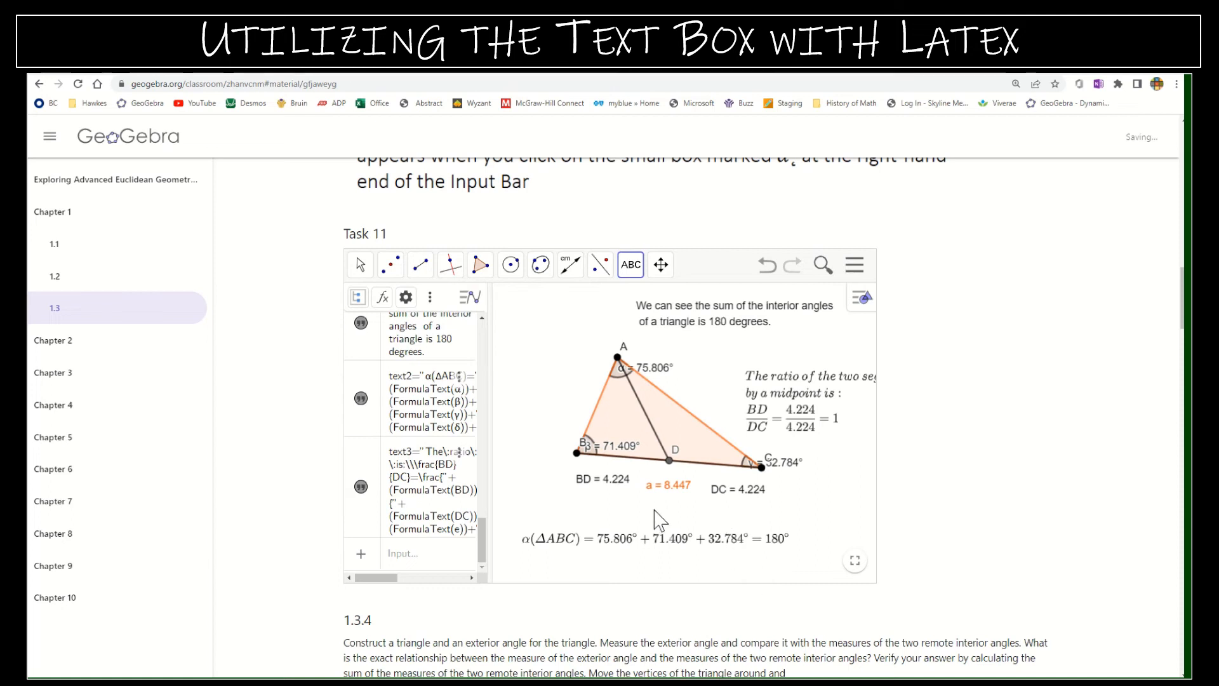
# - Collapse the object list so the drawing takes the full width, and return to the Move tool
pyautogui.moveTo(492, 432); pyautogui.dragTo(343, 297)
pyautogui.click(360, 265)
pyautogui.click(400, 304)
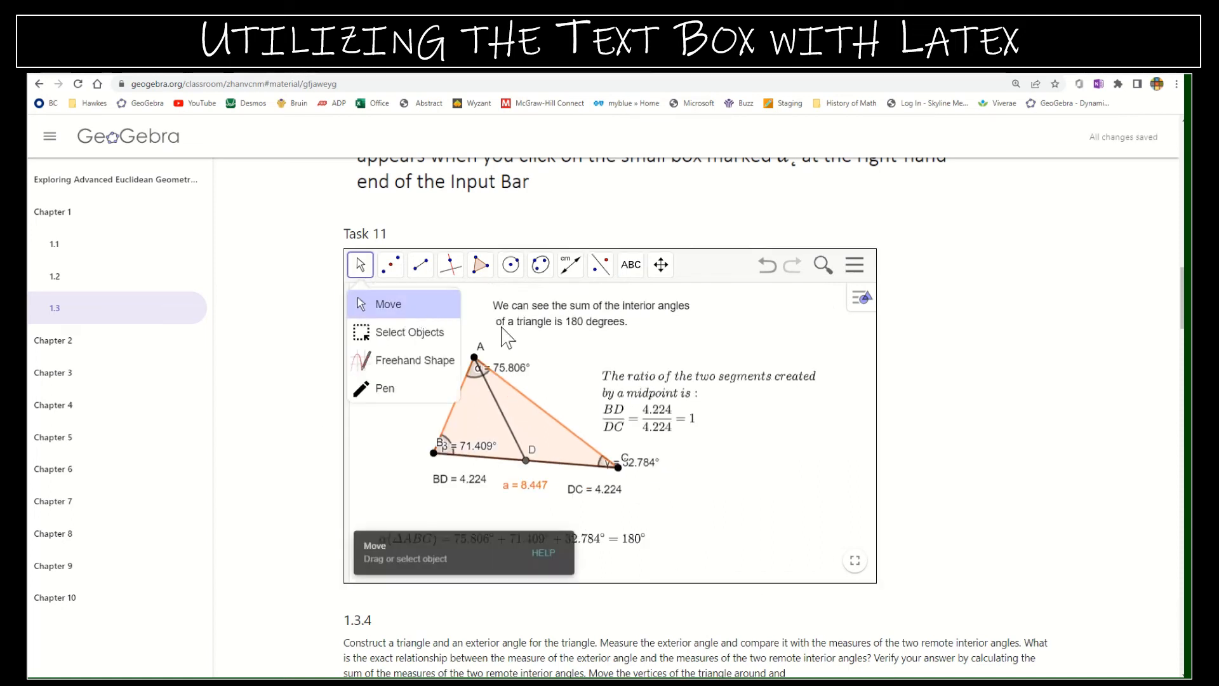
# - Place the ratio text to the right of side AC and move vertex B slightly outward to test the linked values
pyautogui.moveTo(617, 346); pyautogui.dragTo(599, 354)
pyautogui.moveTo(636, 408); pyautogui.dragTo(666, 393)
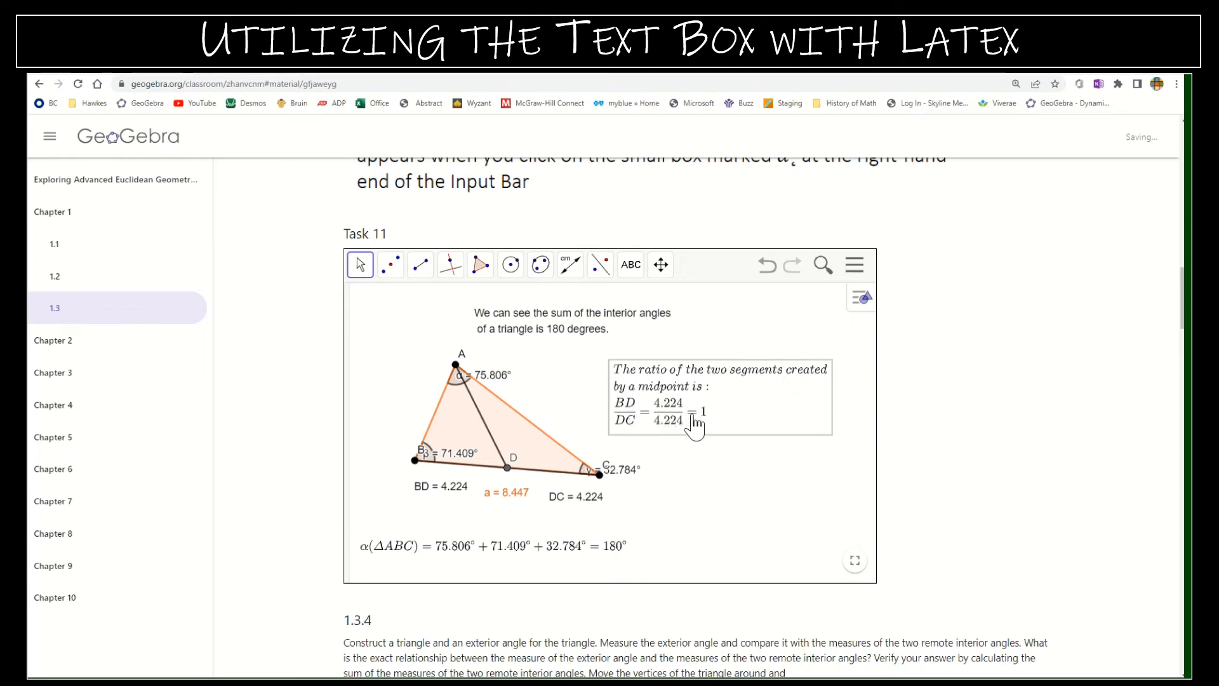
pyautogui.moveTo(416, 460)
pyautogui.mouseDown()
pyautogui.moveTo(425, 499)
pyautogui.moveTo(464, 540)
pyautogui.moveTo(572, 581)
pyautogui.moveTo(664, 527)
pyautogui.moveTo(635, 470)
pyautogui.moveTo(594, 477)
pyautogui.moveTo(445, 365)
pyautogui.moveTo(399, 455)
pyautogui.mouseUp()
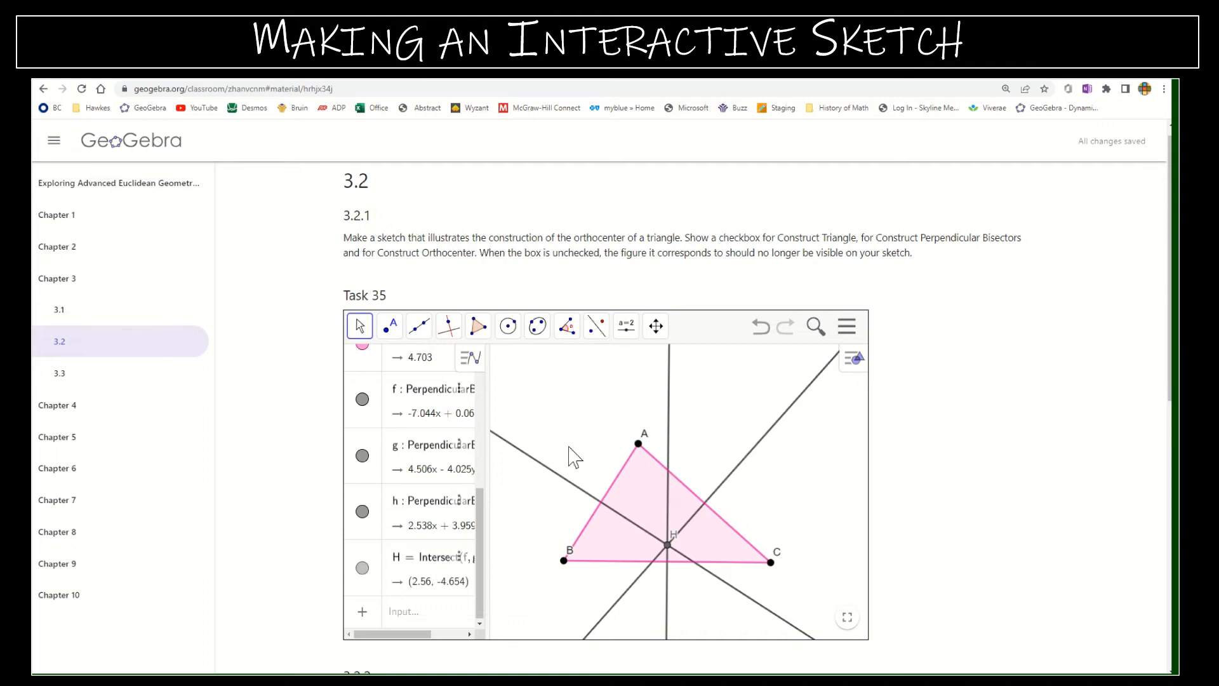
# - Start a show/hide check box near the drawing's upper-left corner and link points A, B and C to it
pyautogui.click(624, 337)
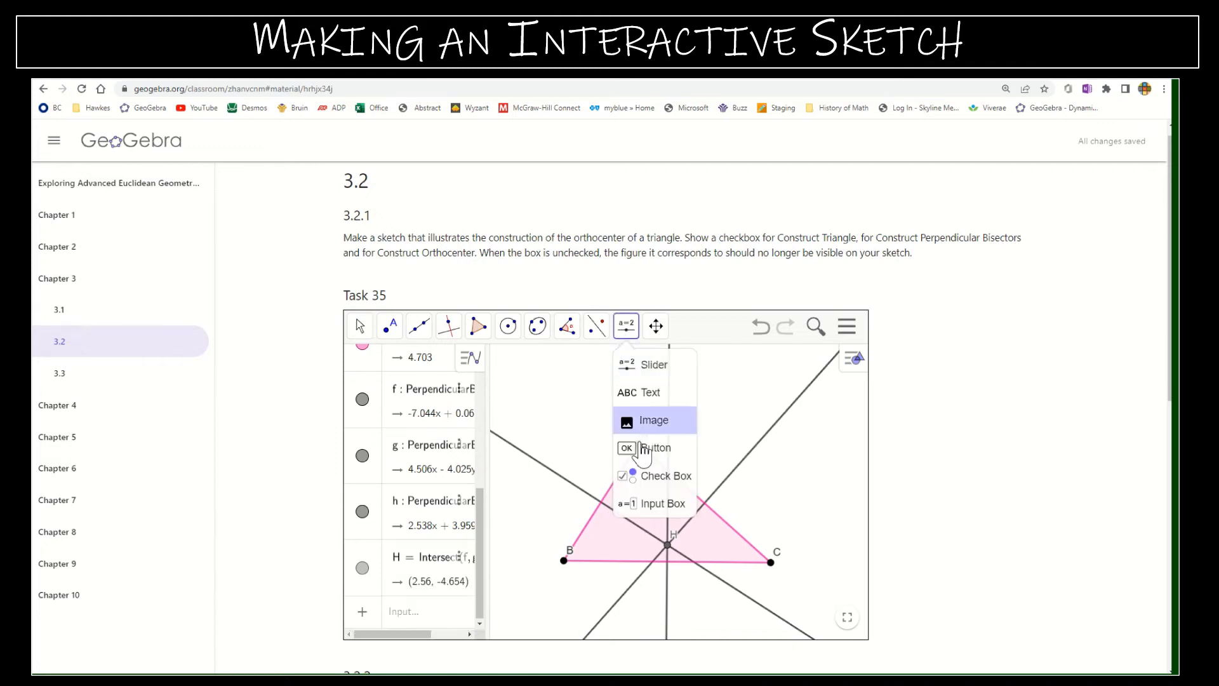
pyautogui.click(641, 483)
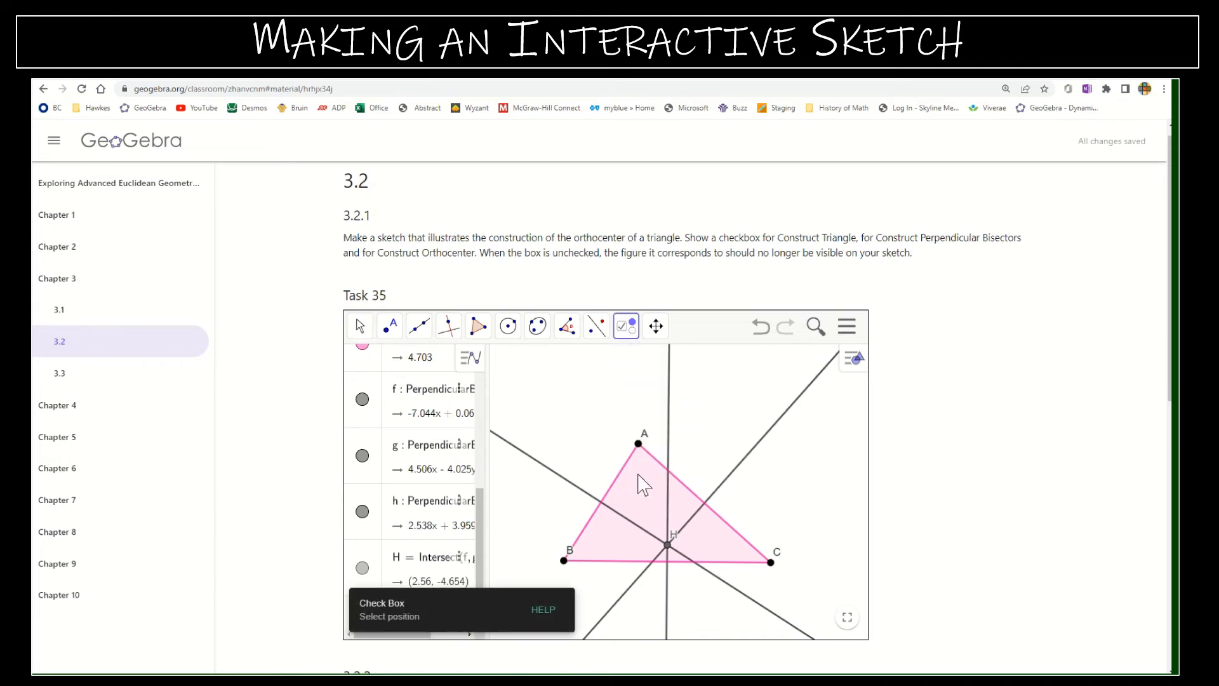
pyautogui.click(515, 362)
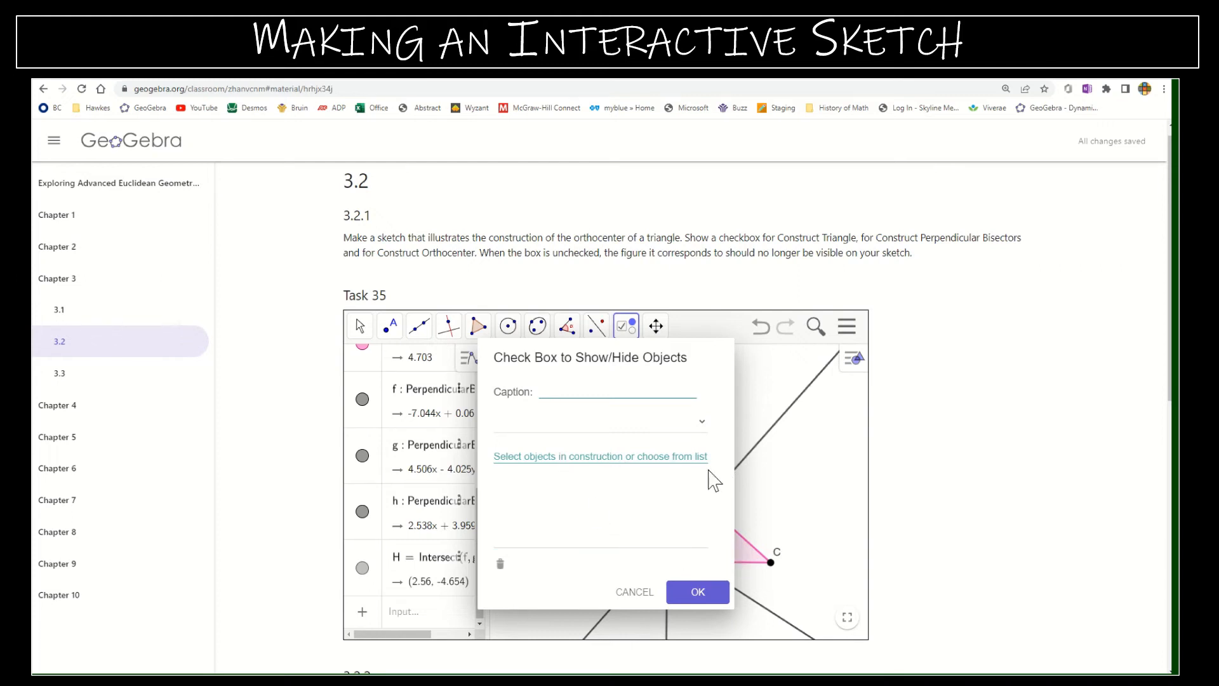
pyautogui.click(702, 422)
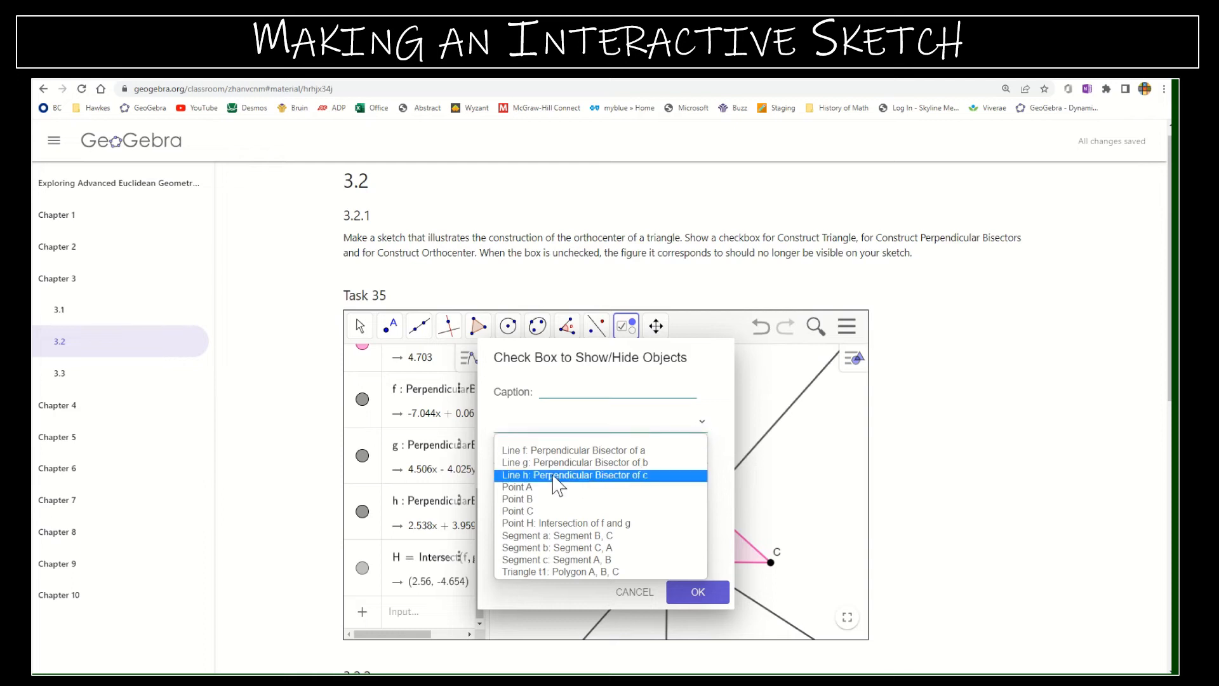
pyautogui.click(537, 487)
pyautogui.click(702, 423)
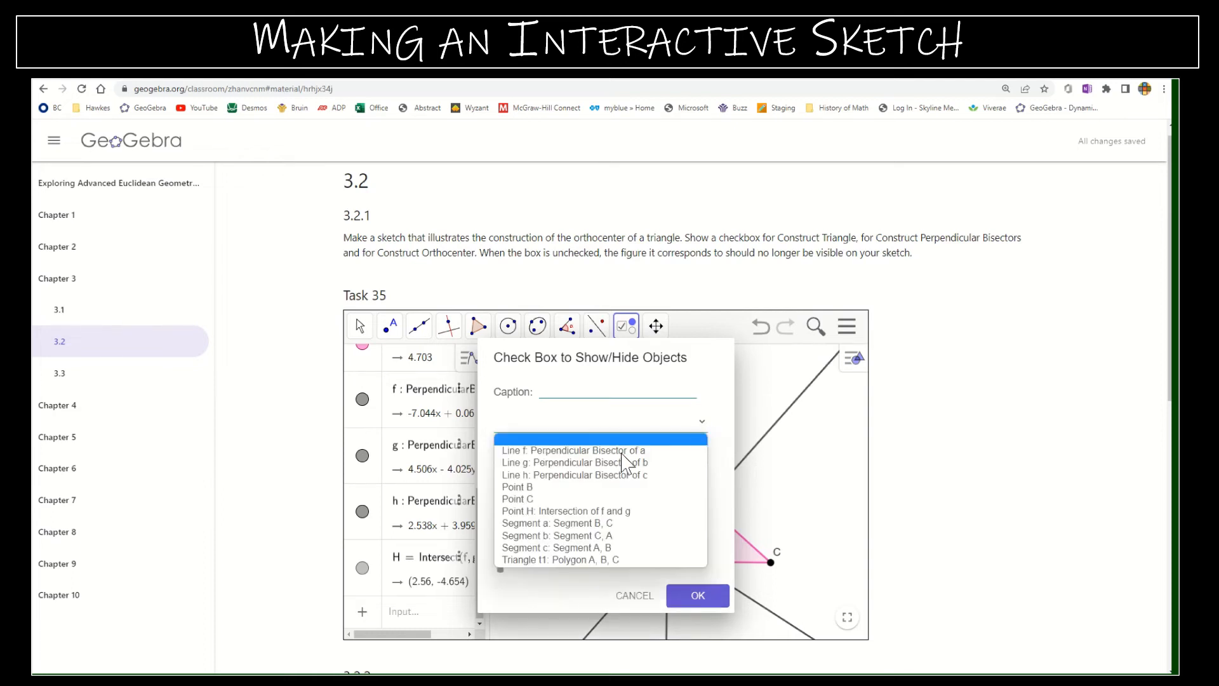
pyautogui.click(544, 498)
pyautogui.click(702, 424)
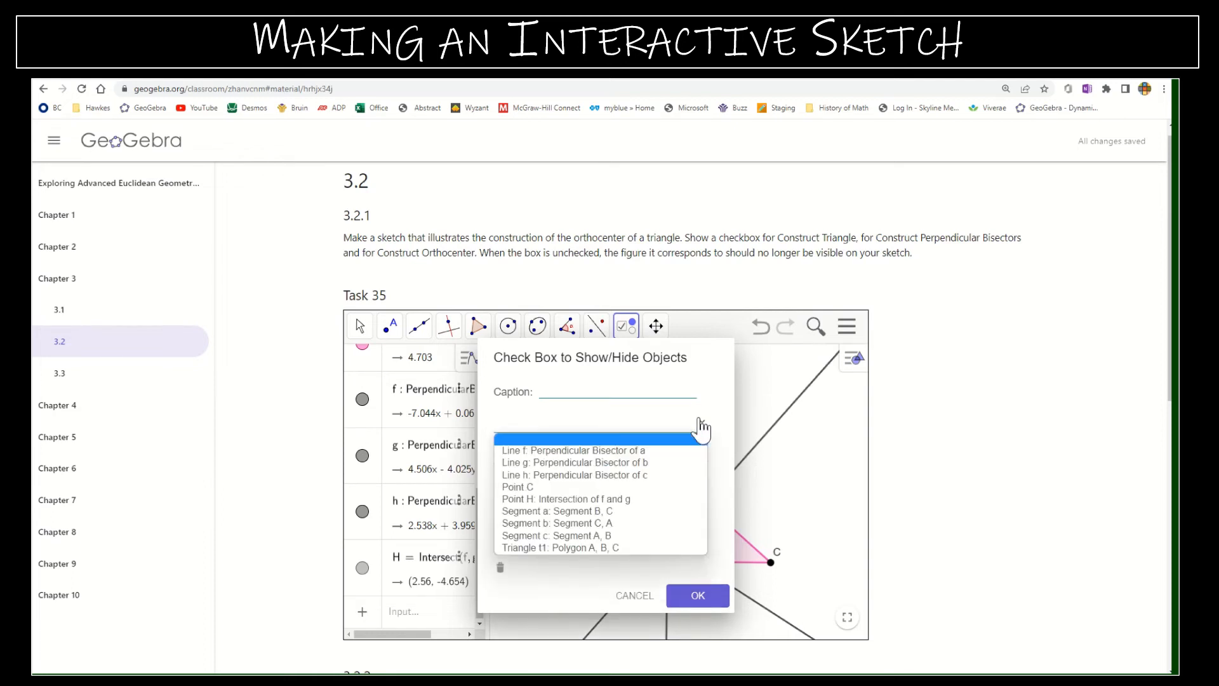
pyautogui.click(556, 489)
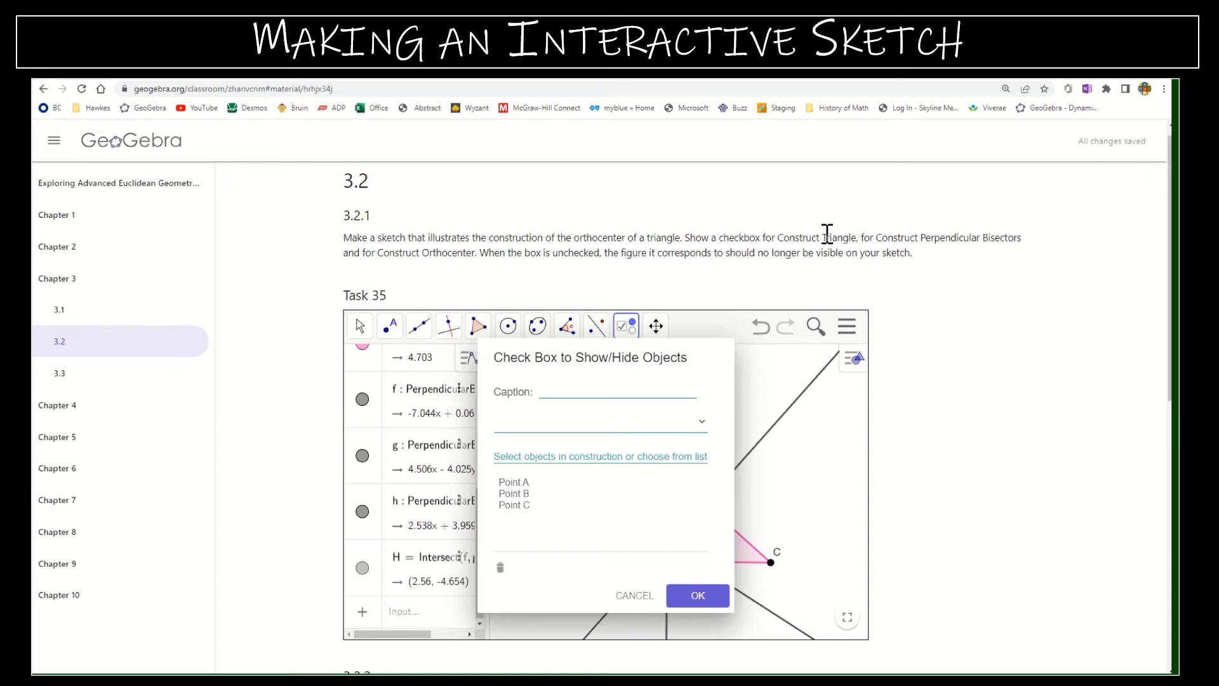
# - Add segments a, b and c and triangle t1 to the check box's linked objects
pyautogui.click(702, 424)
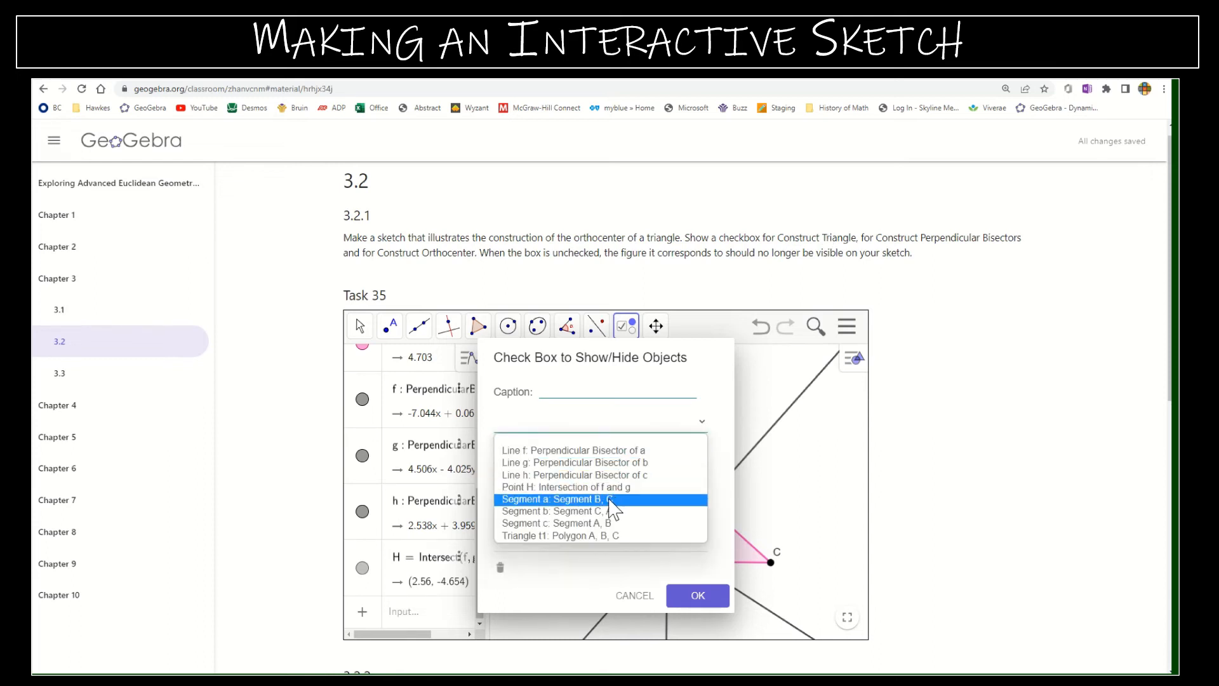
pyautogui.click(614, 500)
pyautogui.click(701, 422)
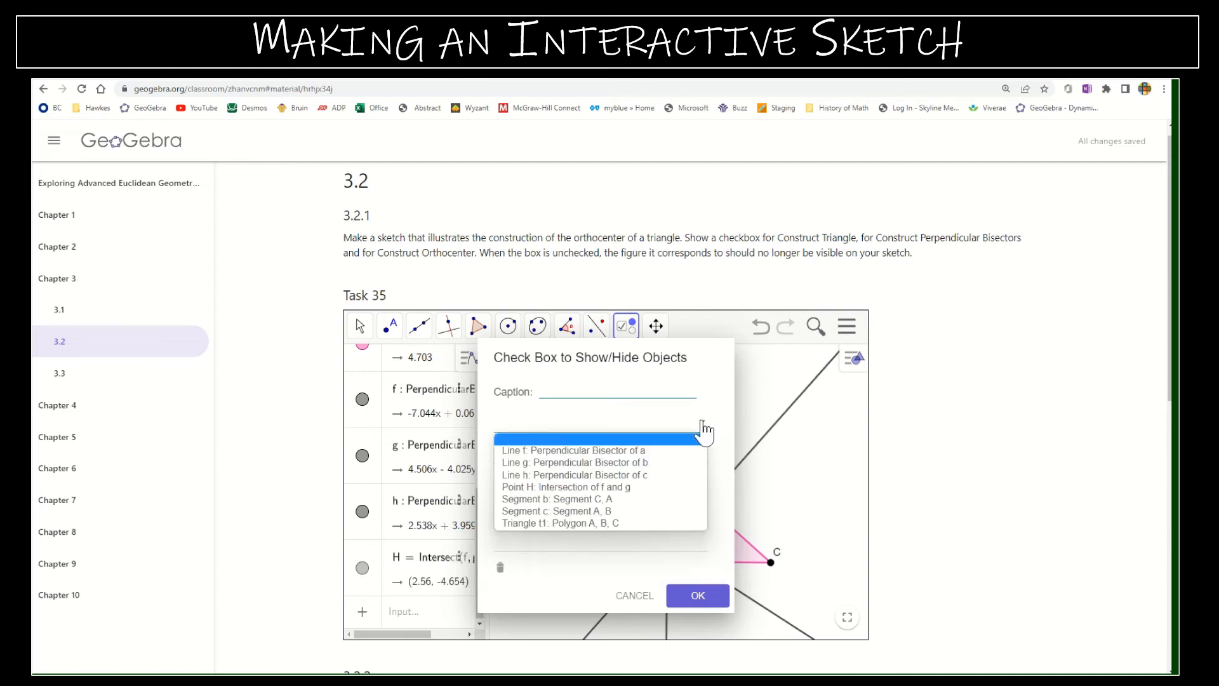
pyautogui.click(620, 499)
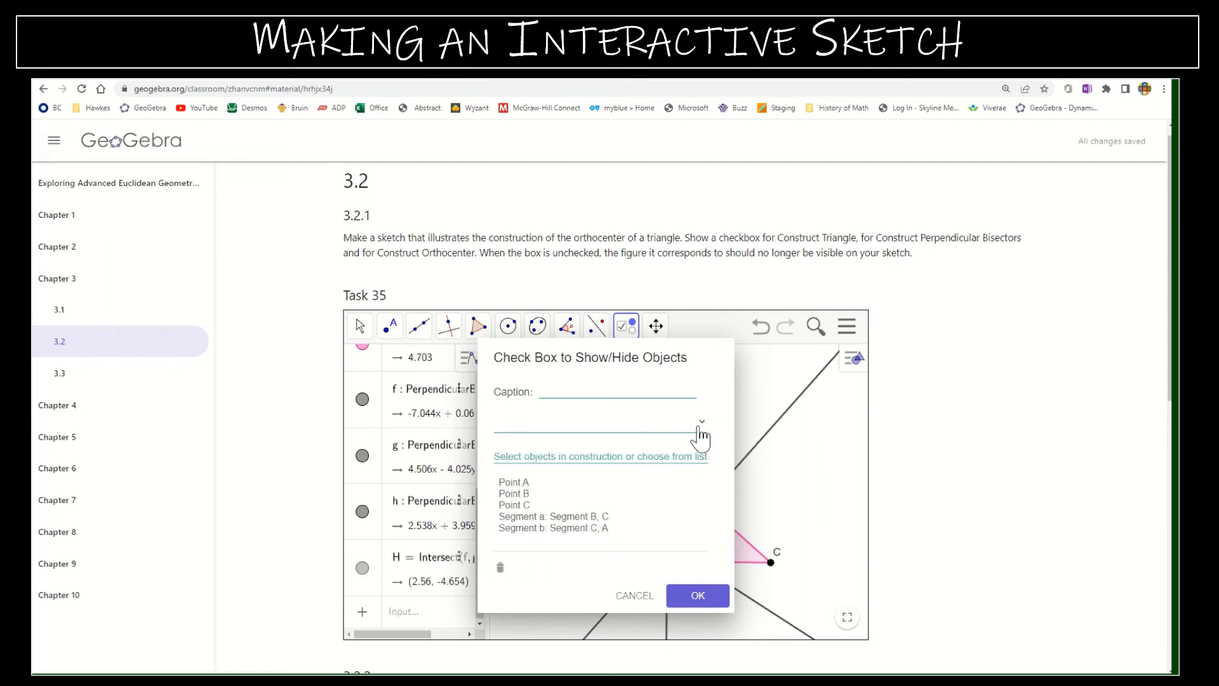
pyautogui.click(701, 431)
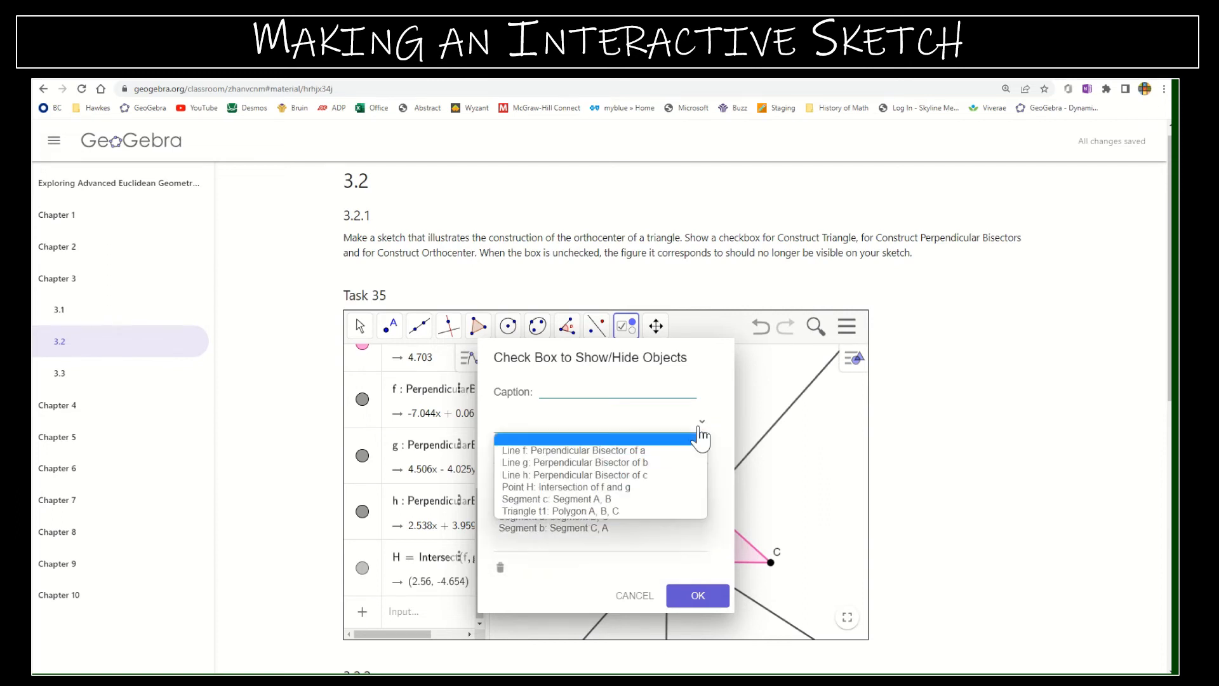
pyautogui.click(615, 500)
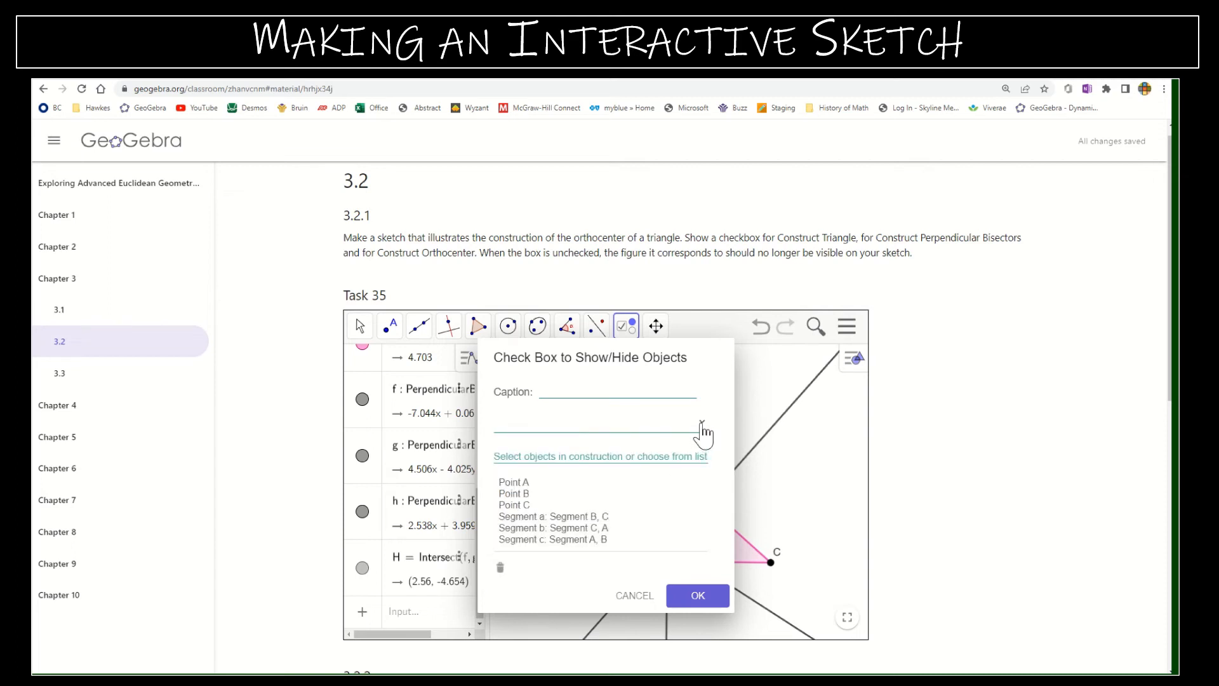
pyautogui.click(703, 432)
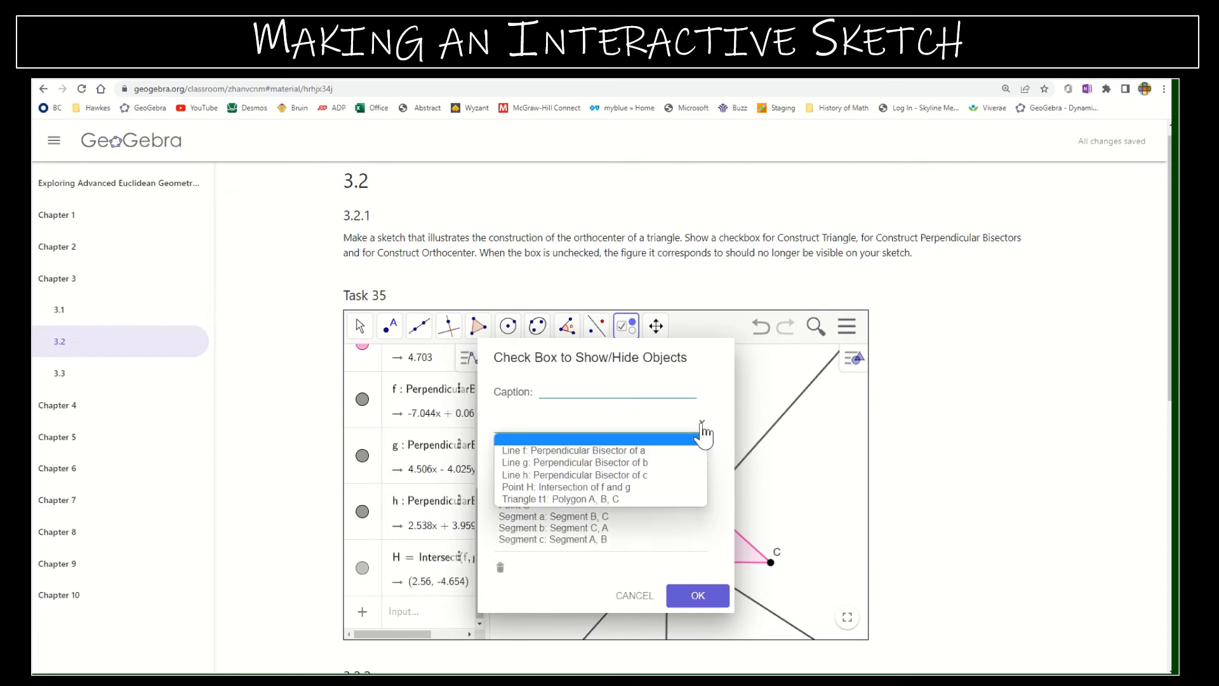
pyautogui.click(611, 501)
# - Review the linked objects, caption the check box "Construct Triangle" and insert it in the drawing
pyautogui.scroll(-1, 612, 505)
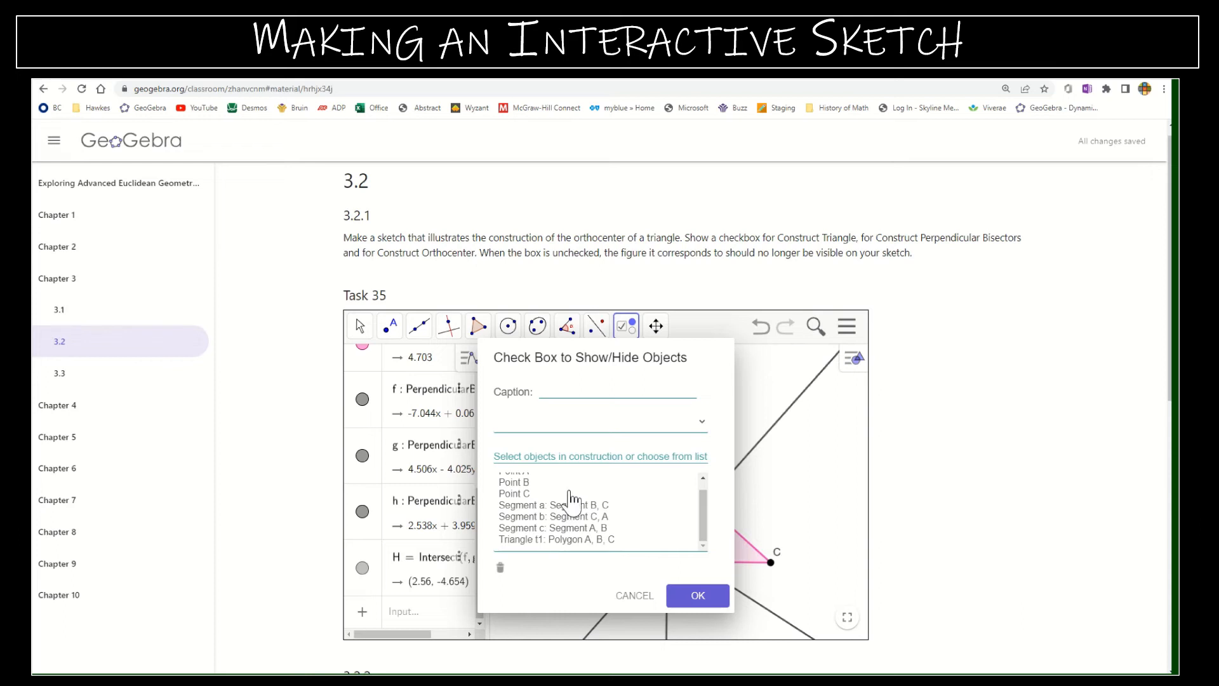
pyautogui.scroll(1, 599, 502)
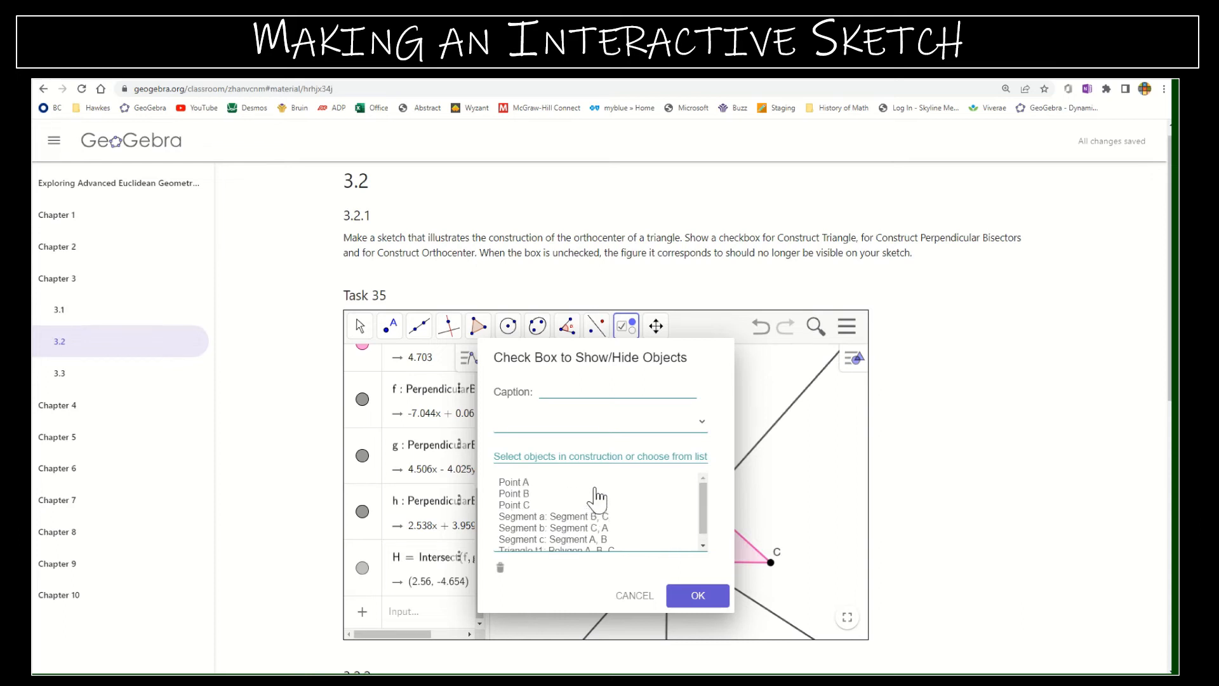
pyautogui.click(566, 392)
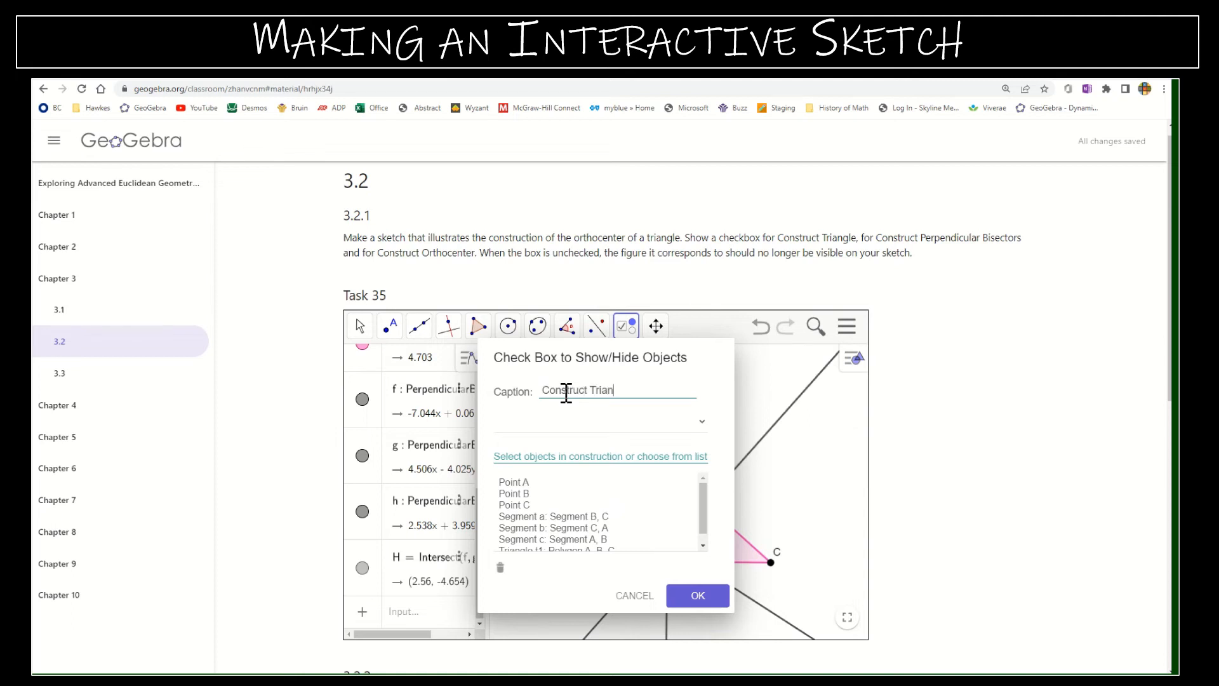
pyautogui.click(699, 594)
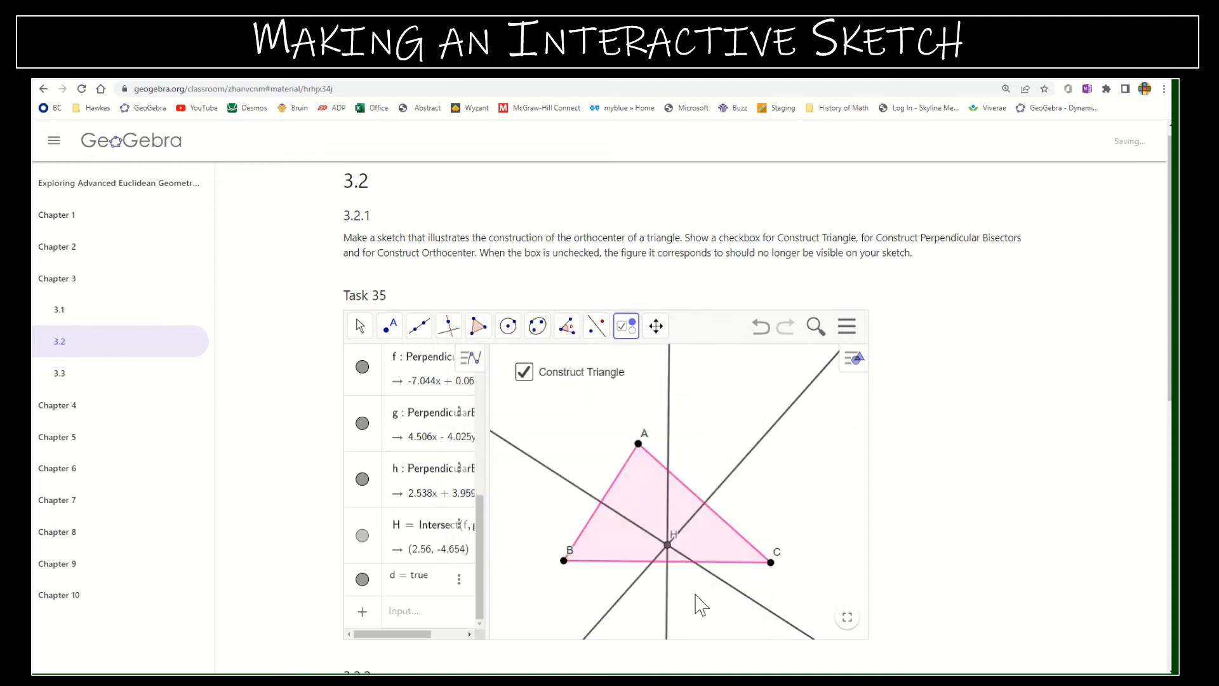
# - Return to the Move tool and toggle the Construct Triangle check box off and on to test it
pyautogui.click(525, 375)
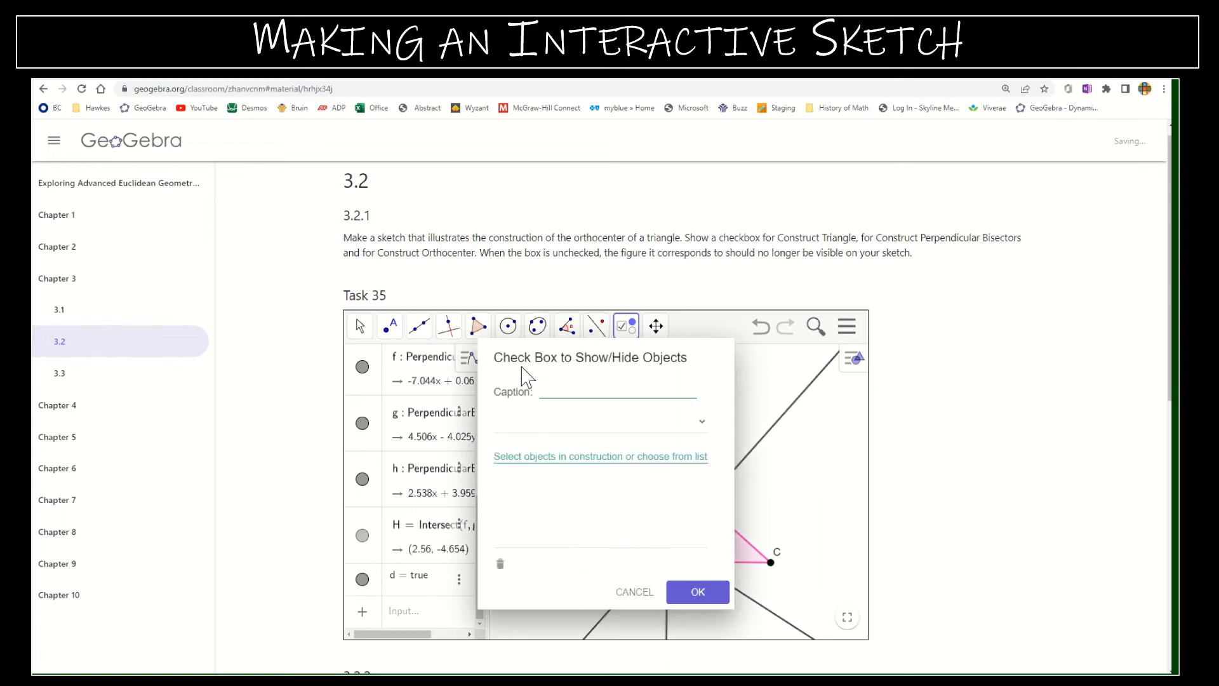
pyautogui.click(631, 591)
pyautogui.click(359, 326)
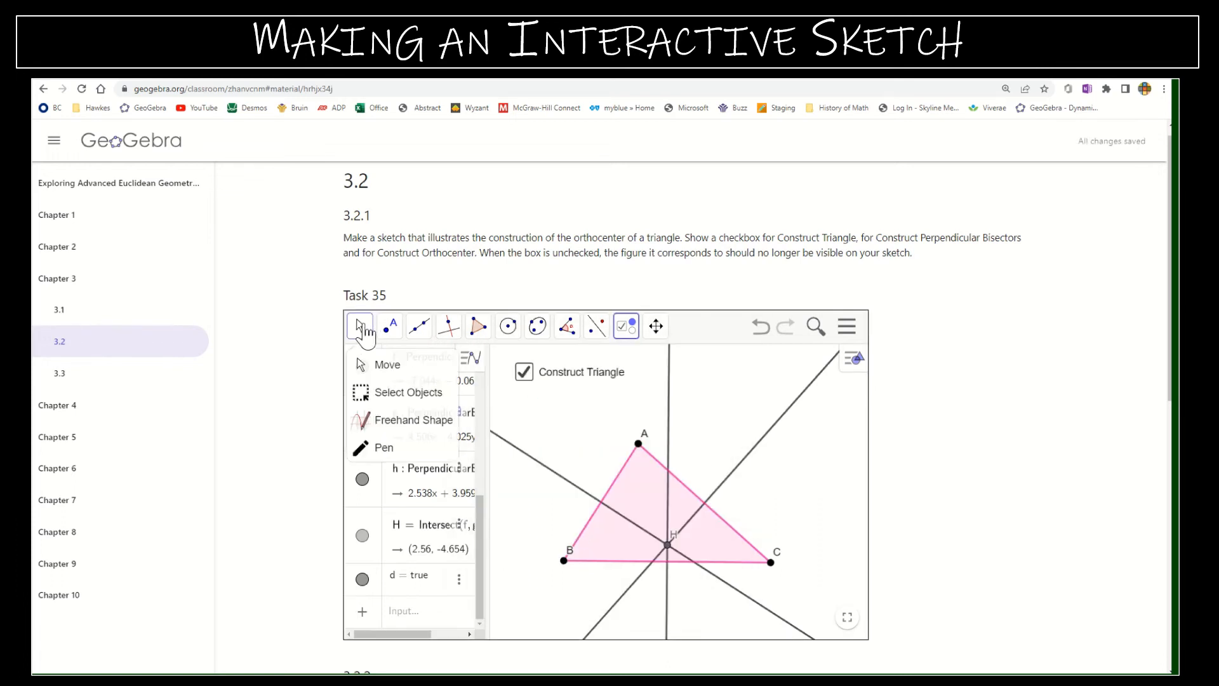
pyautogui.click(384, 362)
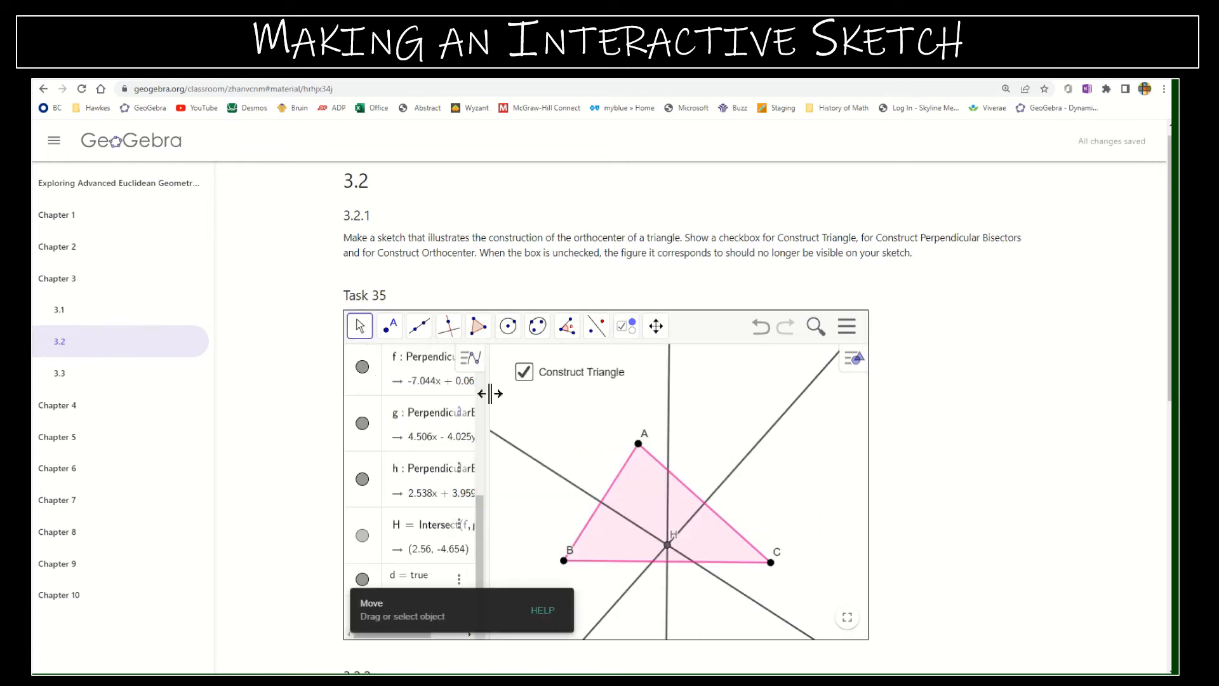
pyautogui.click(524, 373)
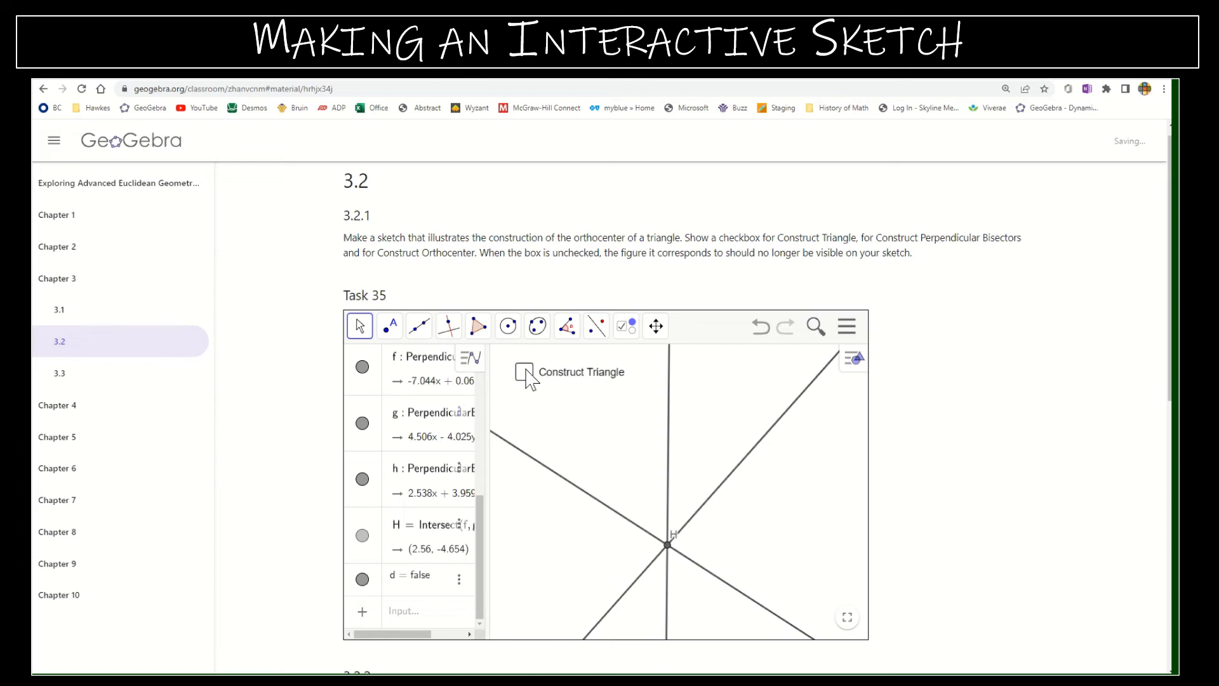
pyautogui.click(525, 373)
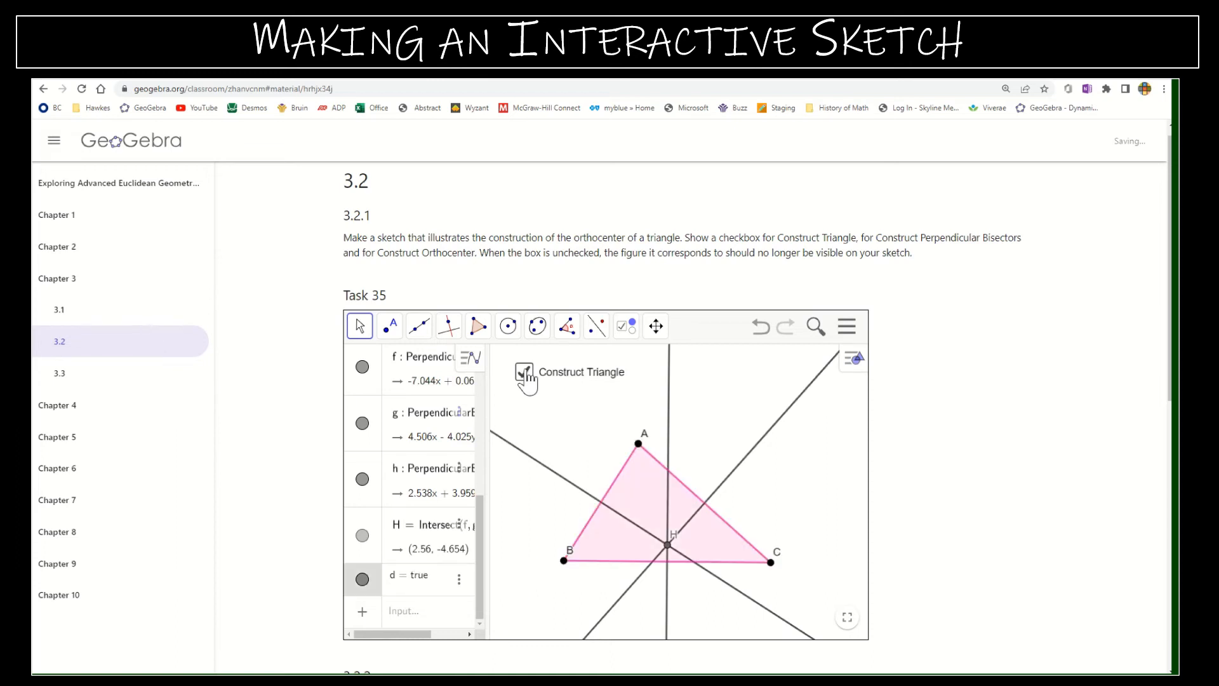
pyautogui.click(524, 373)
pyautogui.click(525, 373)
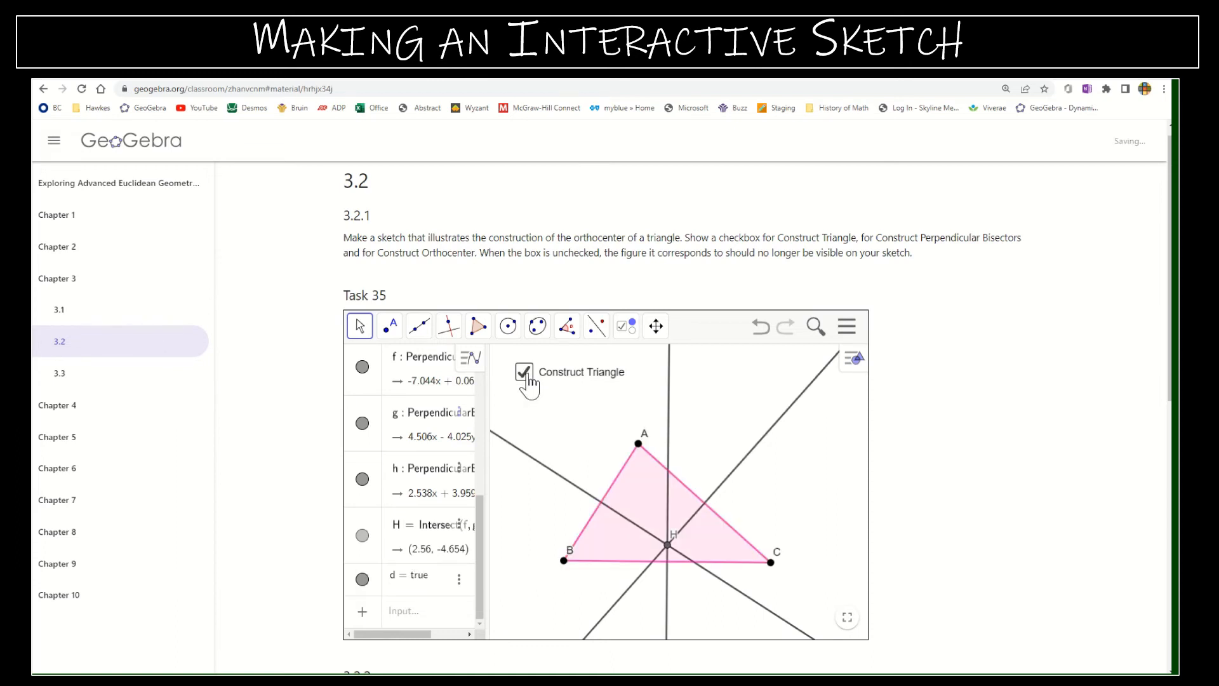
pyautogui.click(524, 373)
pyautogui.click(524, 373)
# - Start a second check box below Construct Triangle and caption it "Construct Perpendicular Bisectors"
pyautogui.click(627, 335)
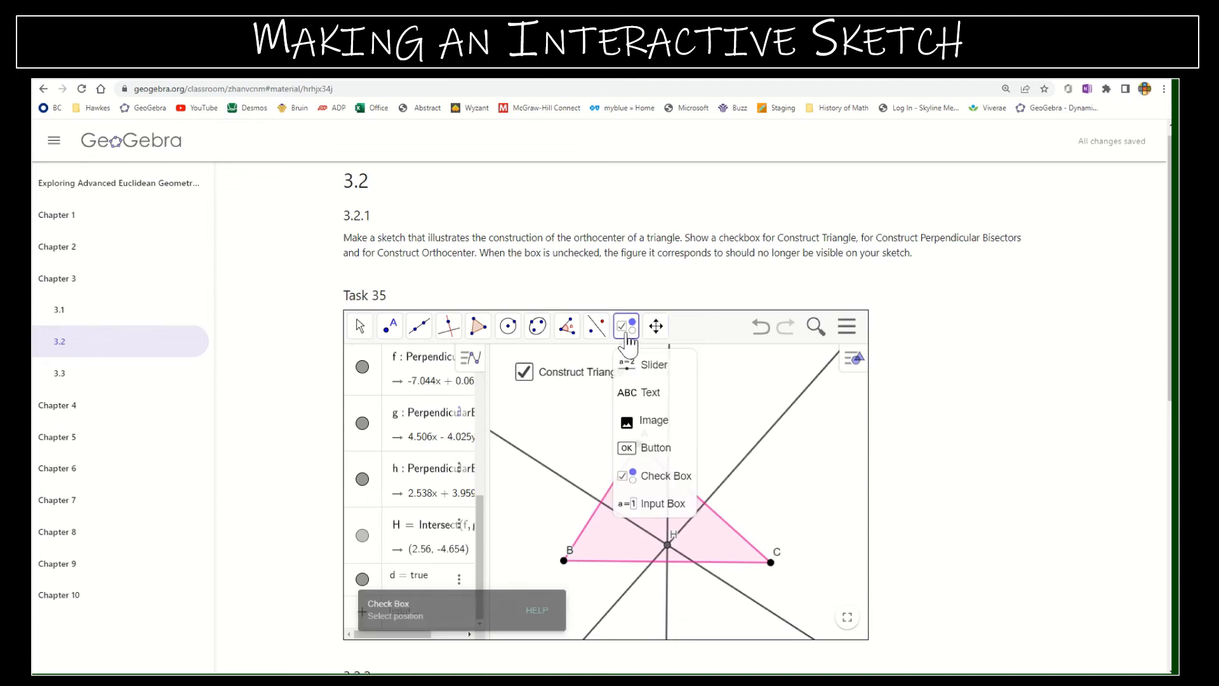
pyautogui.click(651, 480)
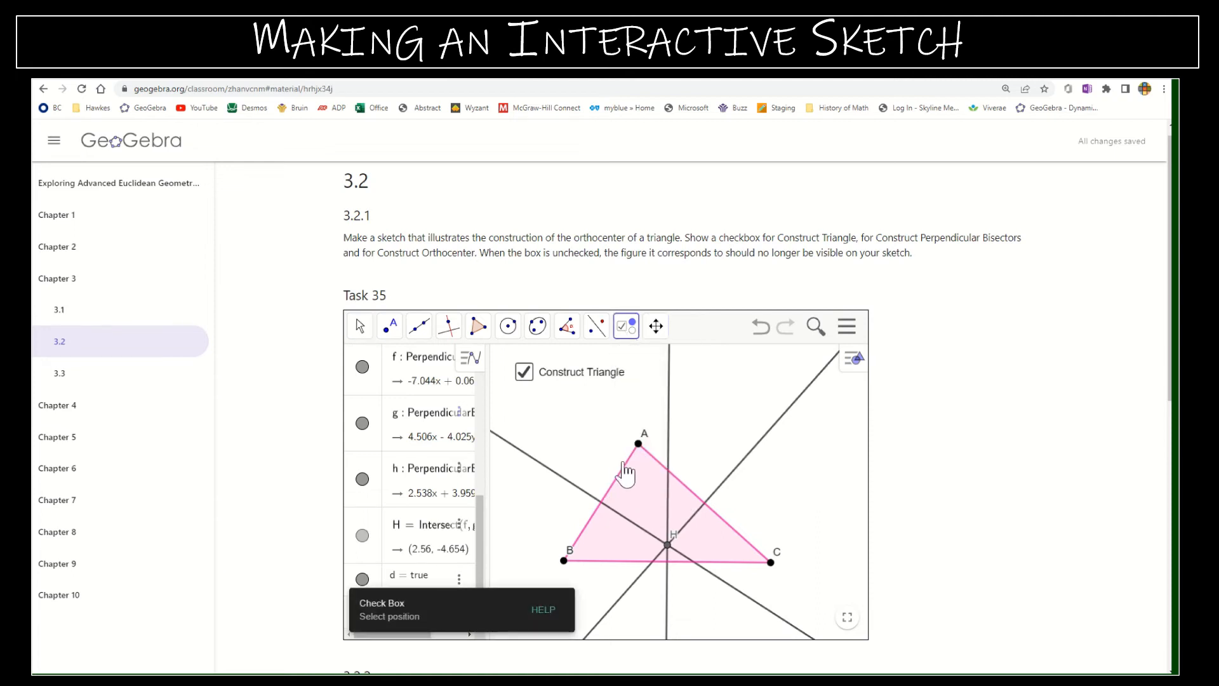
pyautogui.click(529, 405)
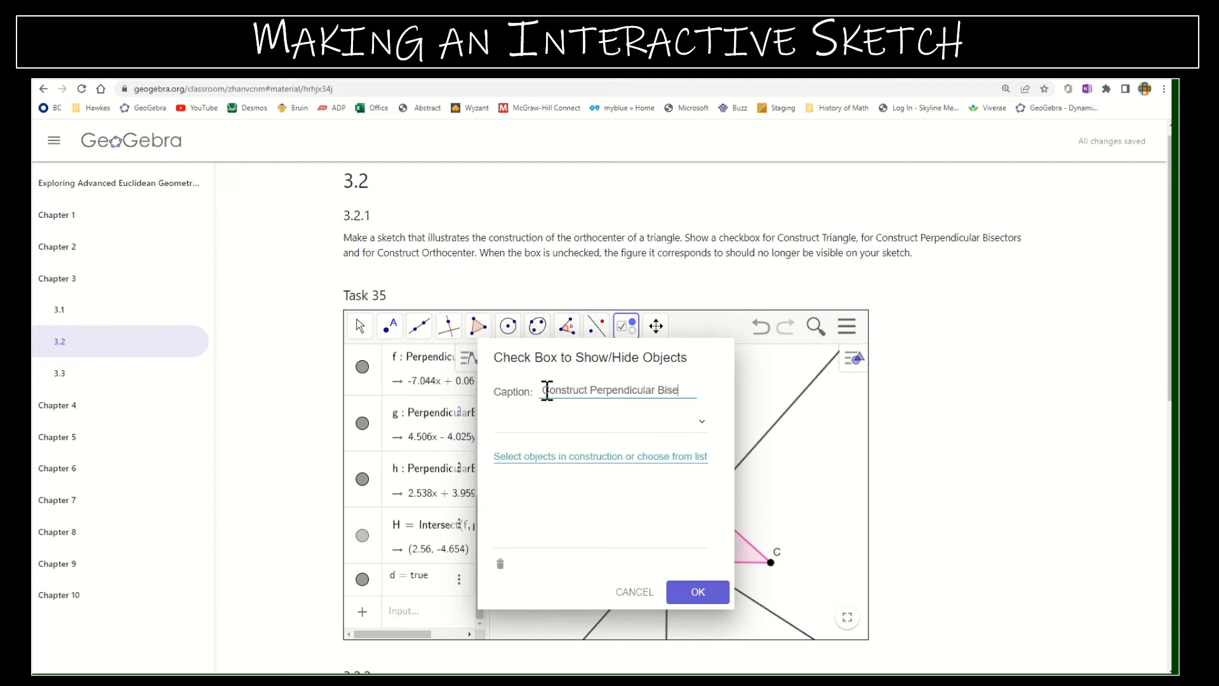
# - Link perpendicular bisector lines f, g and h to the second check box and insert it in the drawing
pyautogui.click(702, 422)
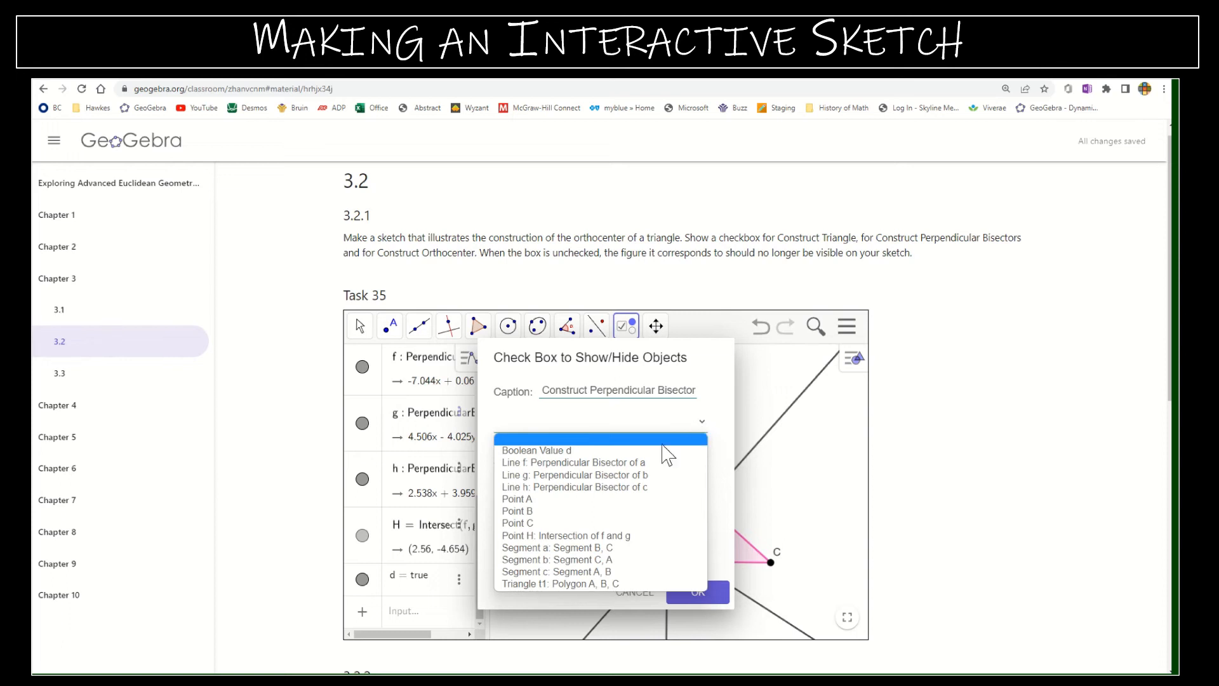
pyautogui.click(624, 467)
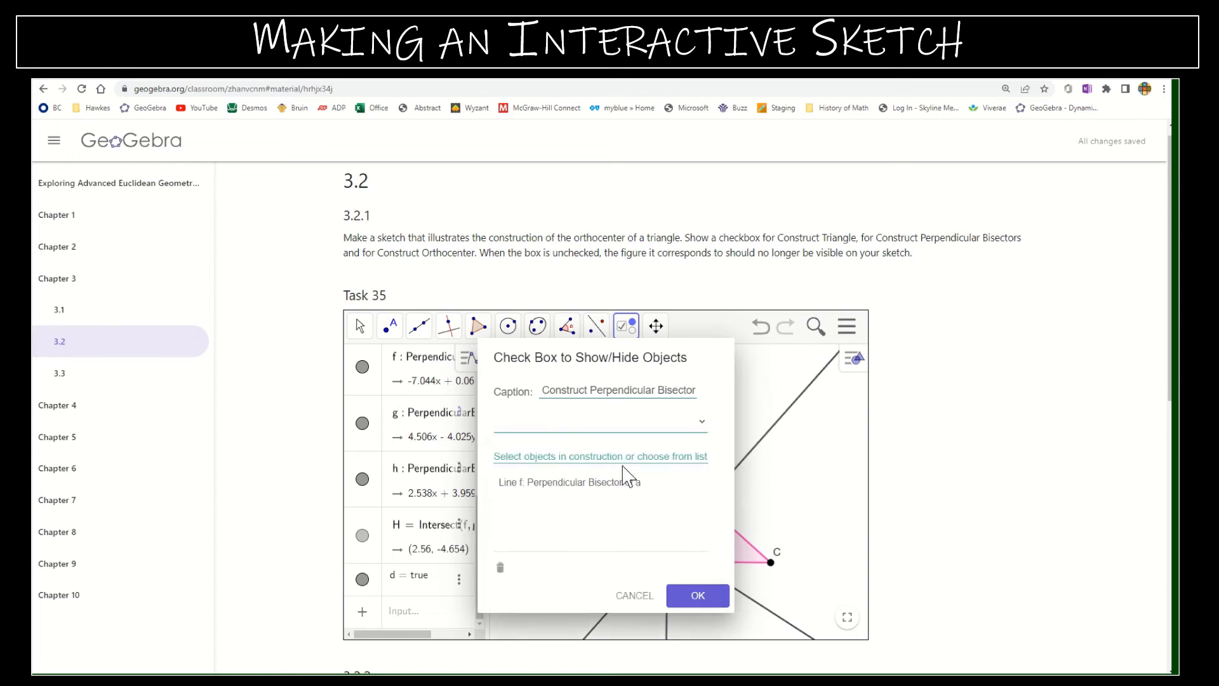
pyautogui.click(700, 422)
pyautogui.click(615, 466)
pyautogui.click(700, 422)
pyautogui.click(648, 471)
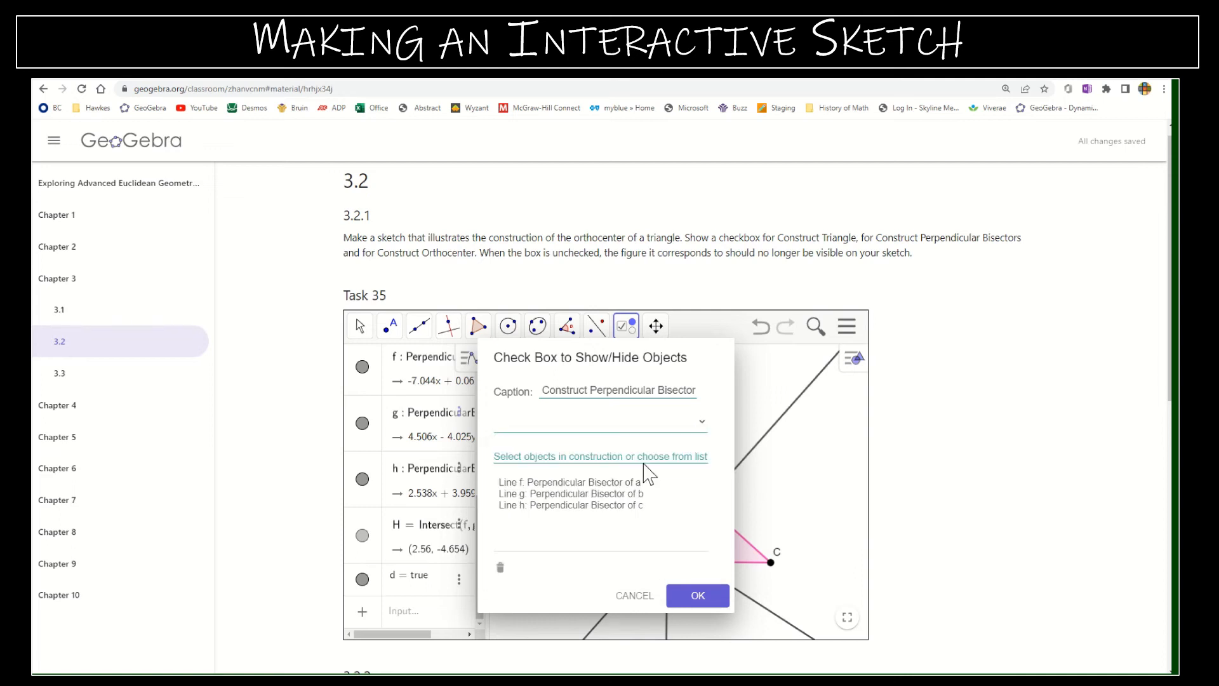
pyautogui.click(702, 597)
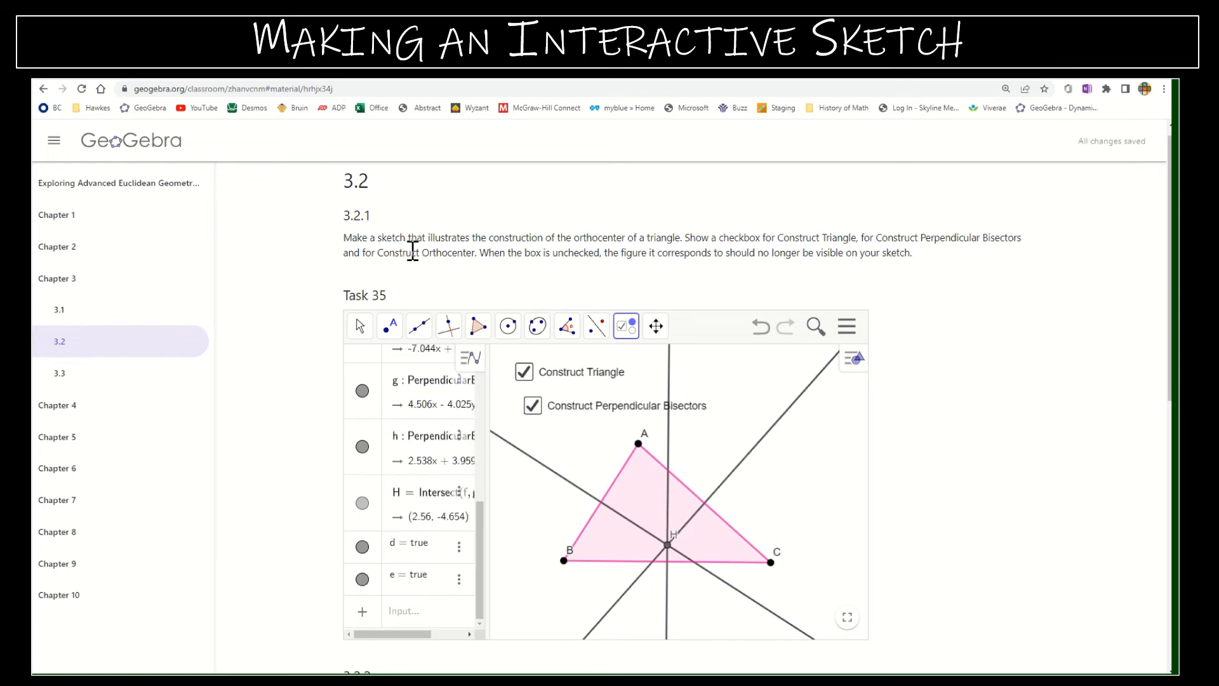
# - Add a third check box below the others, captioned "Construct Orthocenter" and linked to point H
pyautogui.click(535, 437)
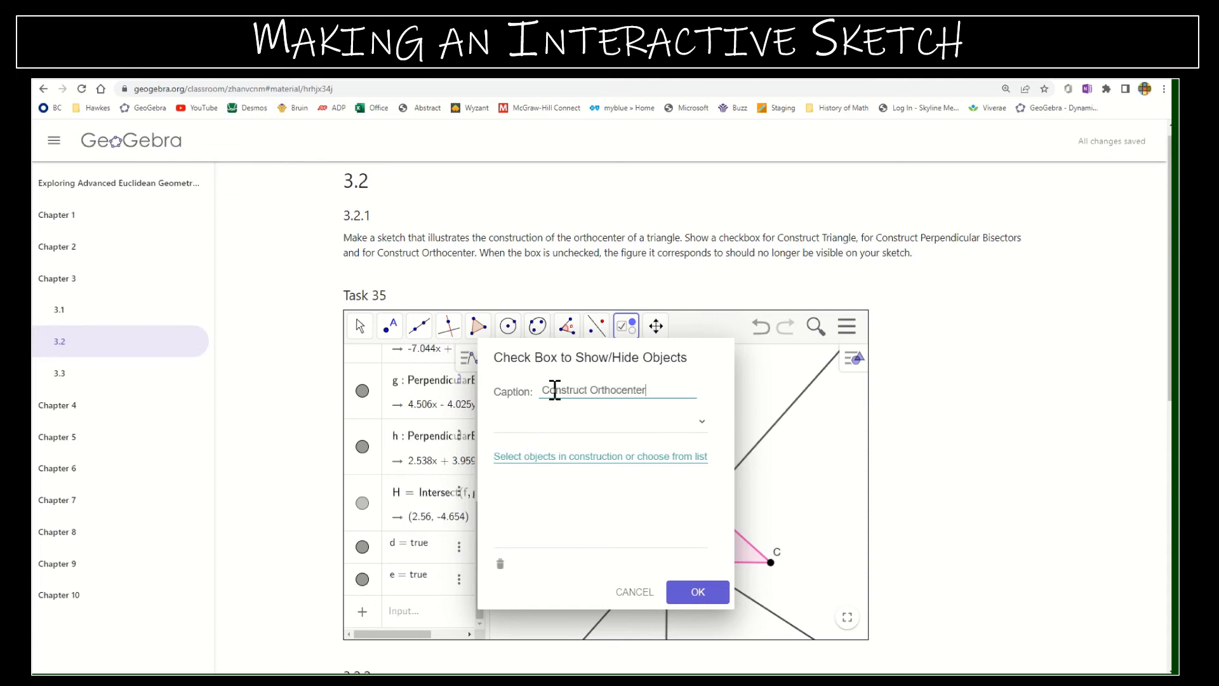
pyautogui.click(701, 422)
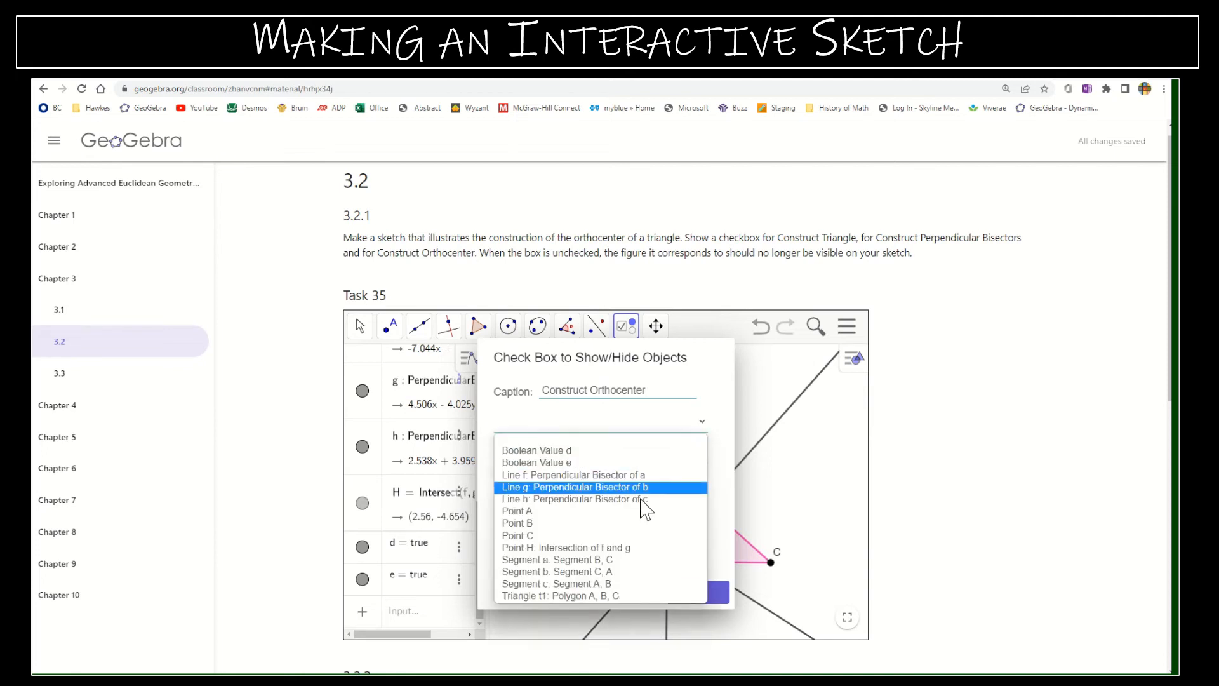
pyautogui.click(597, 550)
pyautogui.click(697, 593)
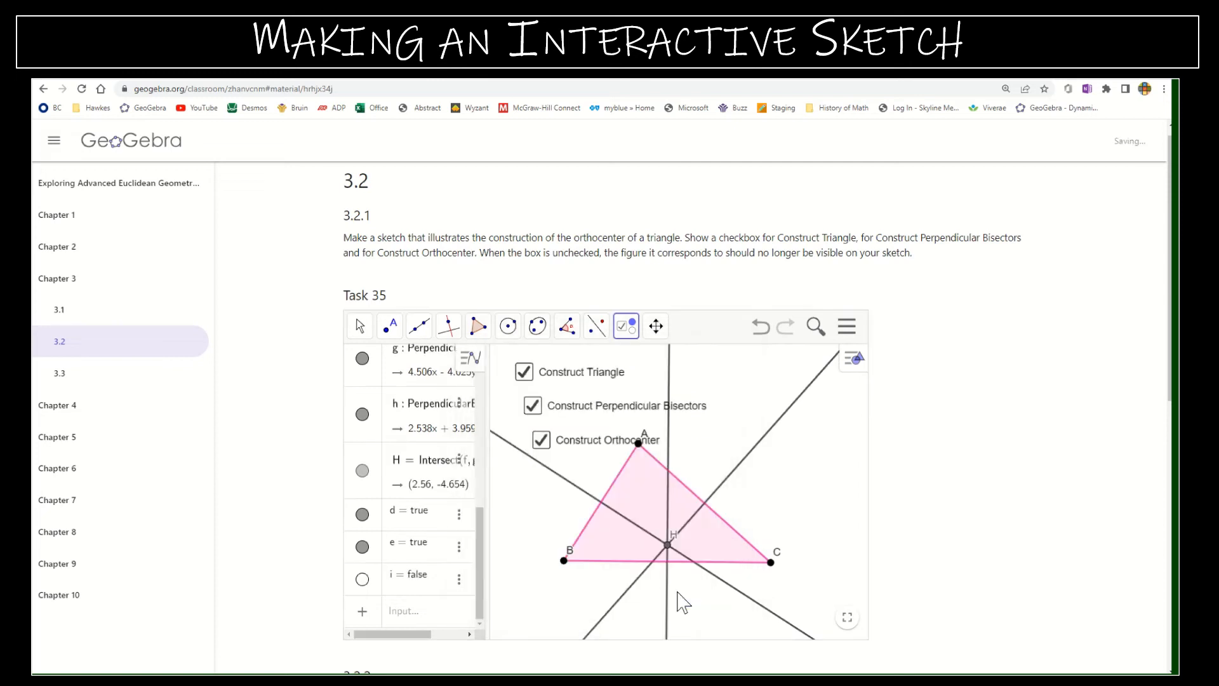
# - Switch to the Move tool and toggle the Construct Perpendicular Bisectors check box off and on to test it
pyautogui.click(359, 326)
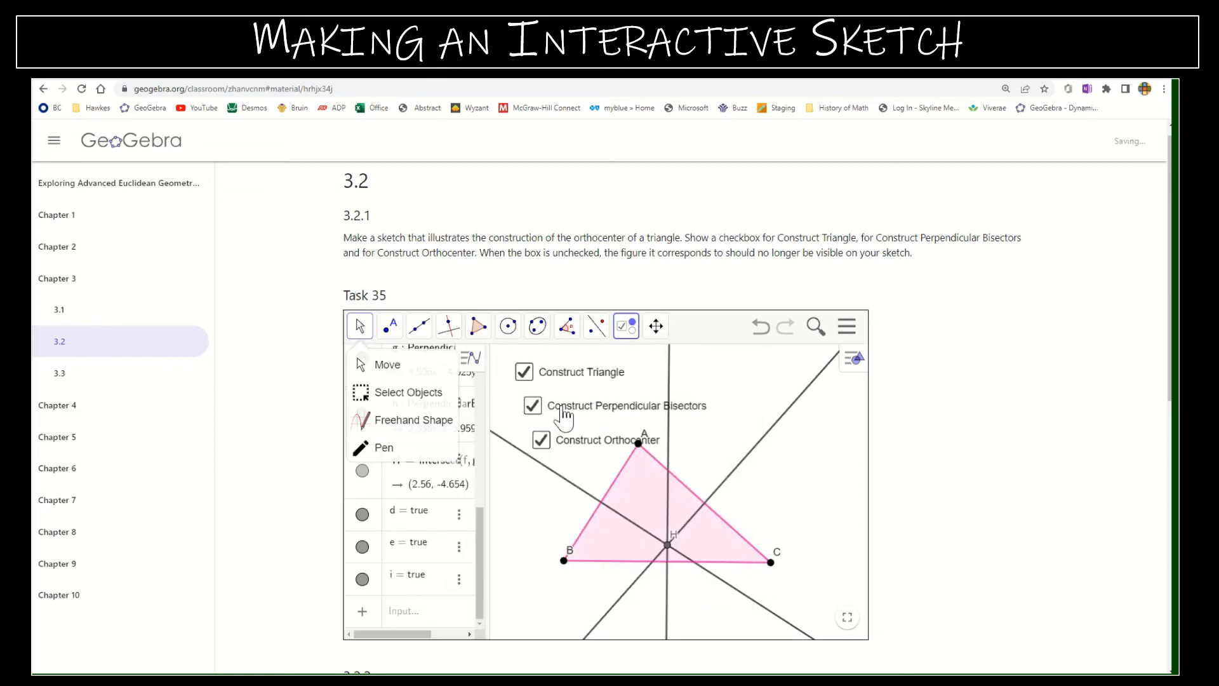
pyautogui.click(538, 409)
pyautogui.click(538, 410)
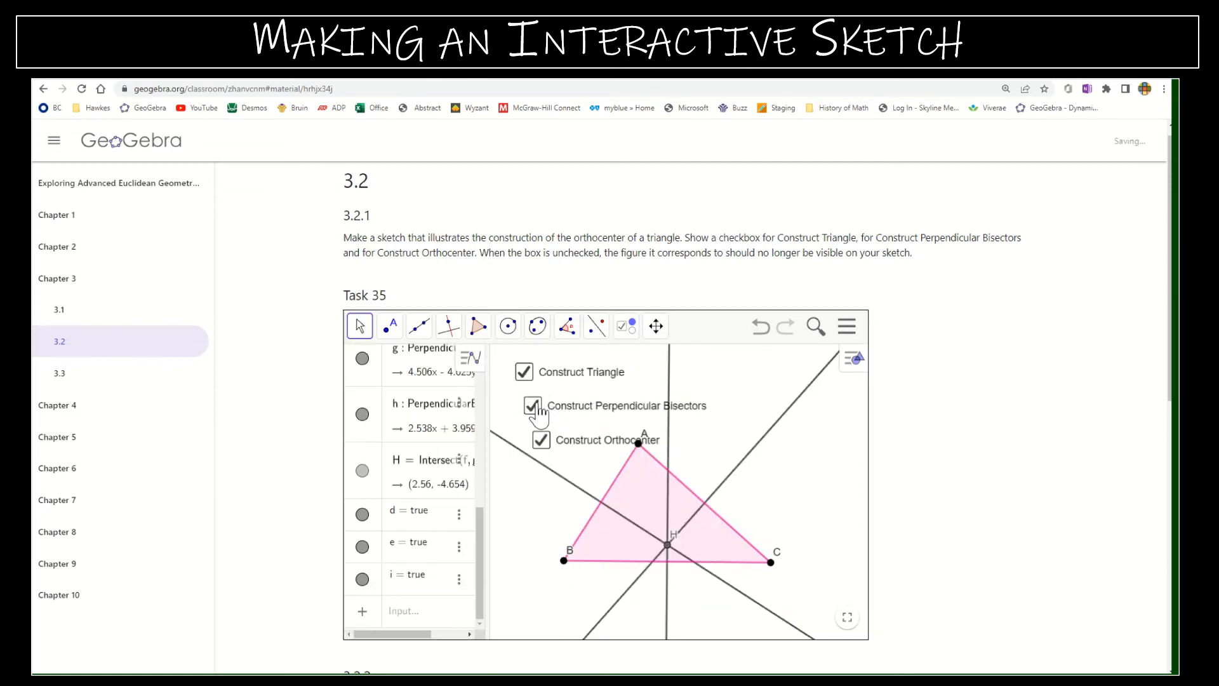
# - Toggle the Construct Perpendicular Bisectors check box repeatedly, reselecting the Move tool between tests, and leave it checked
pyautogui.click(538, 410)
pyautogui.click(537, 408)
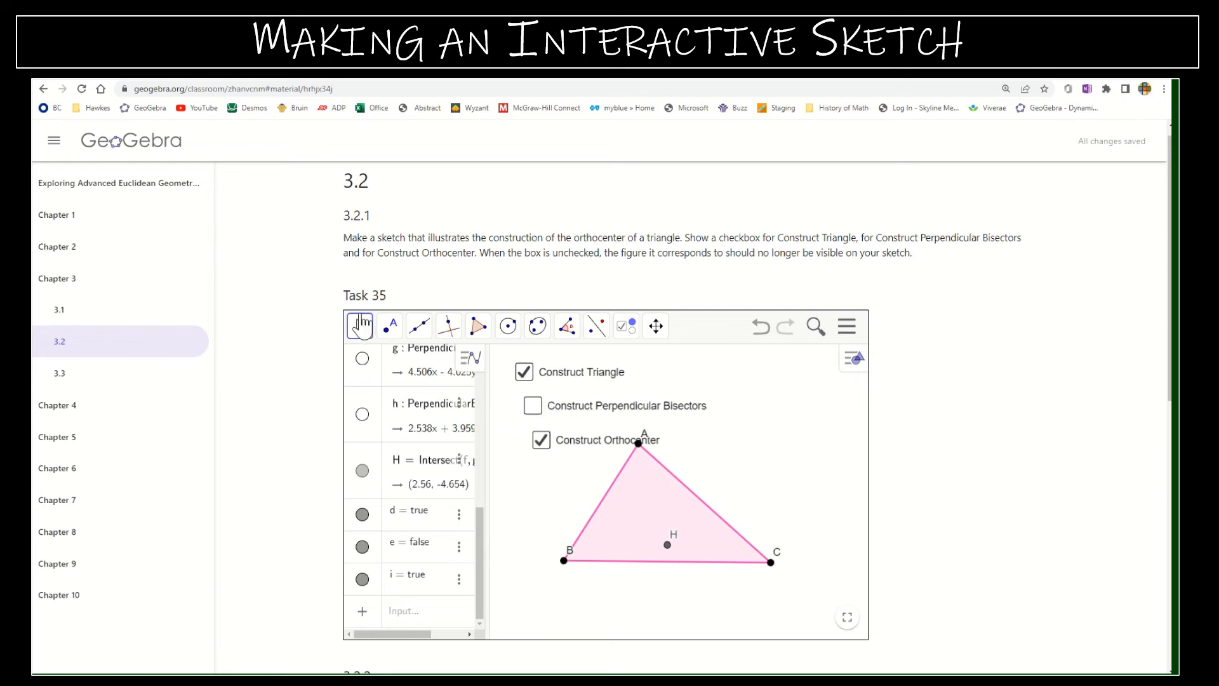
pyautogui.click(359, 327)
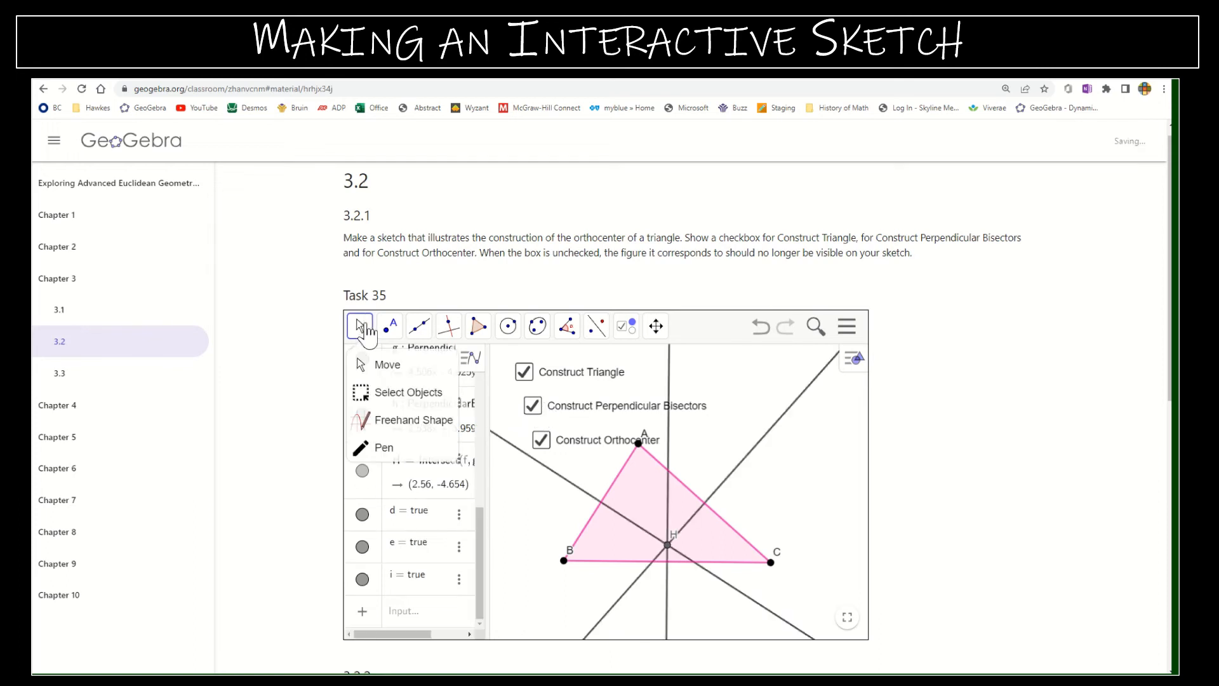
pyautogui.click(383, 378)
pyautogui.click(578, 414)
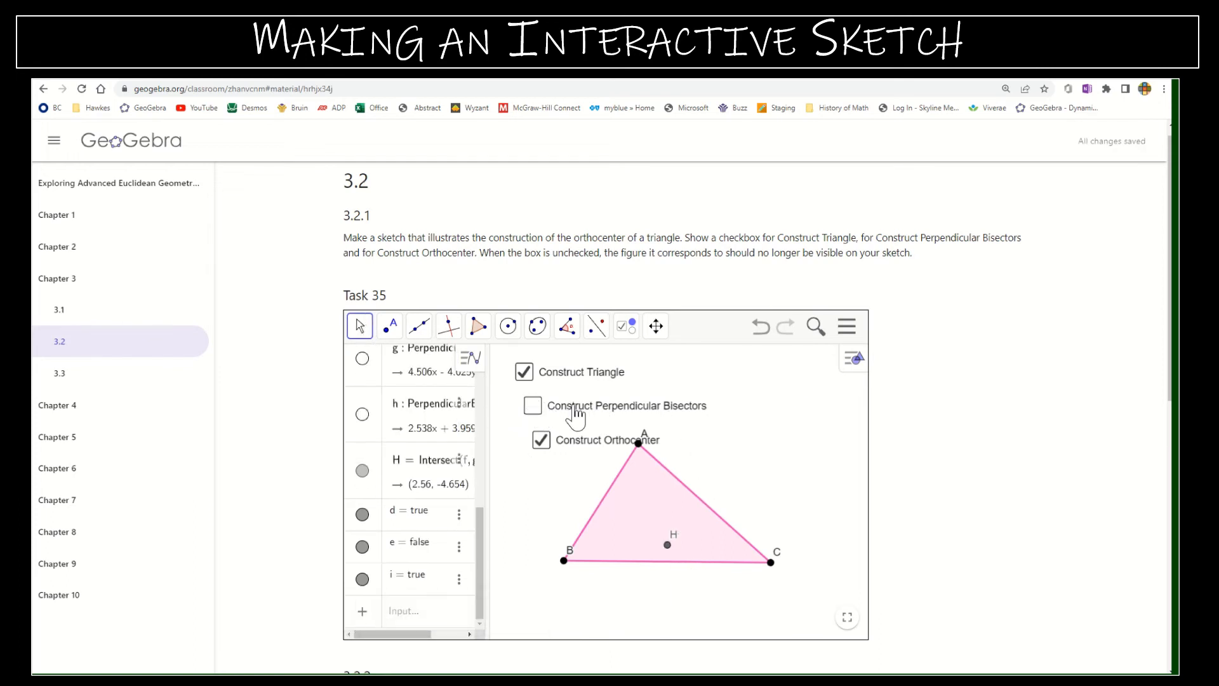
pyautogui.click(575, 413)
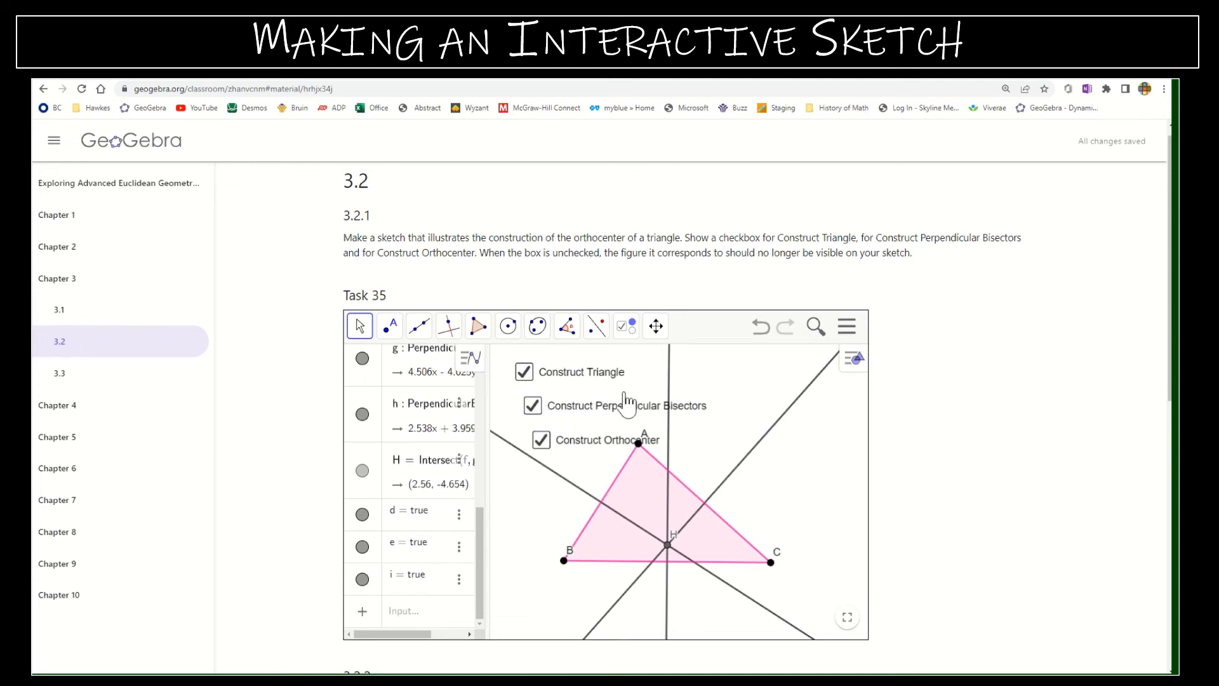
# - Clear the Construct Orthocenter, Construct Perpendicular Bisectors and Construct Triangle check boxes to hide the whole construction
pyautogui.click(541, 440)
pyautogui.click(532, 407)
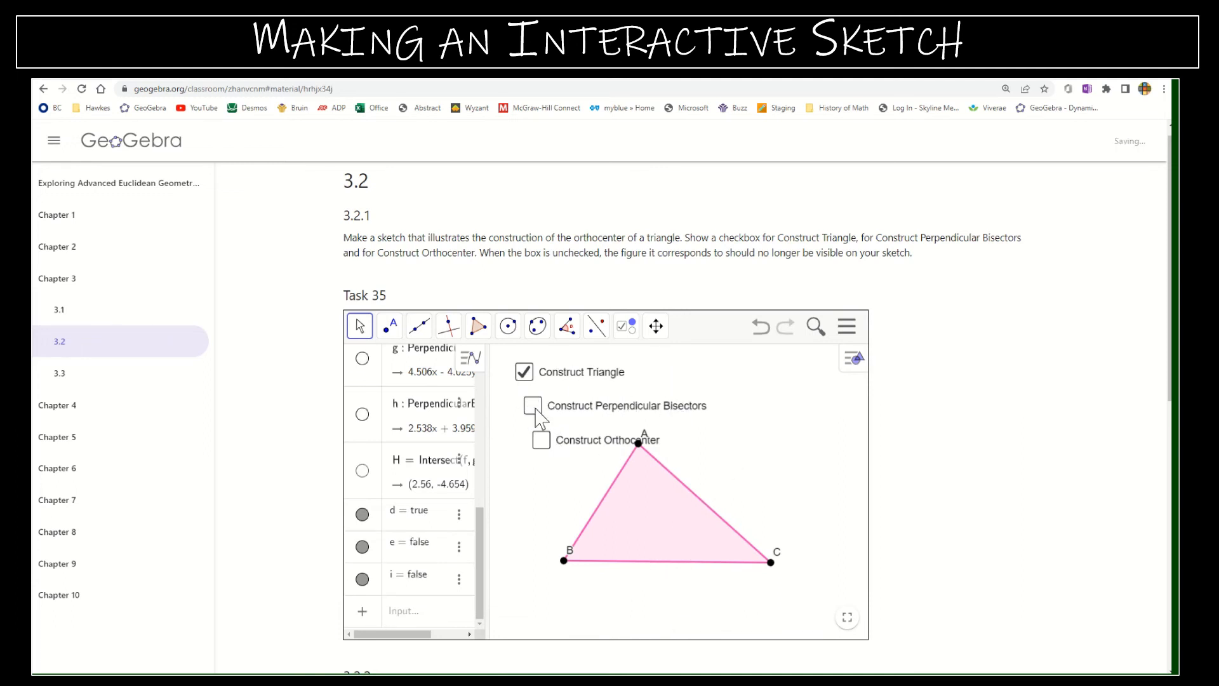
pyautogui.click(524, 373)
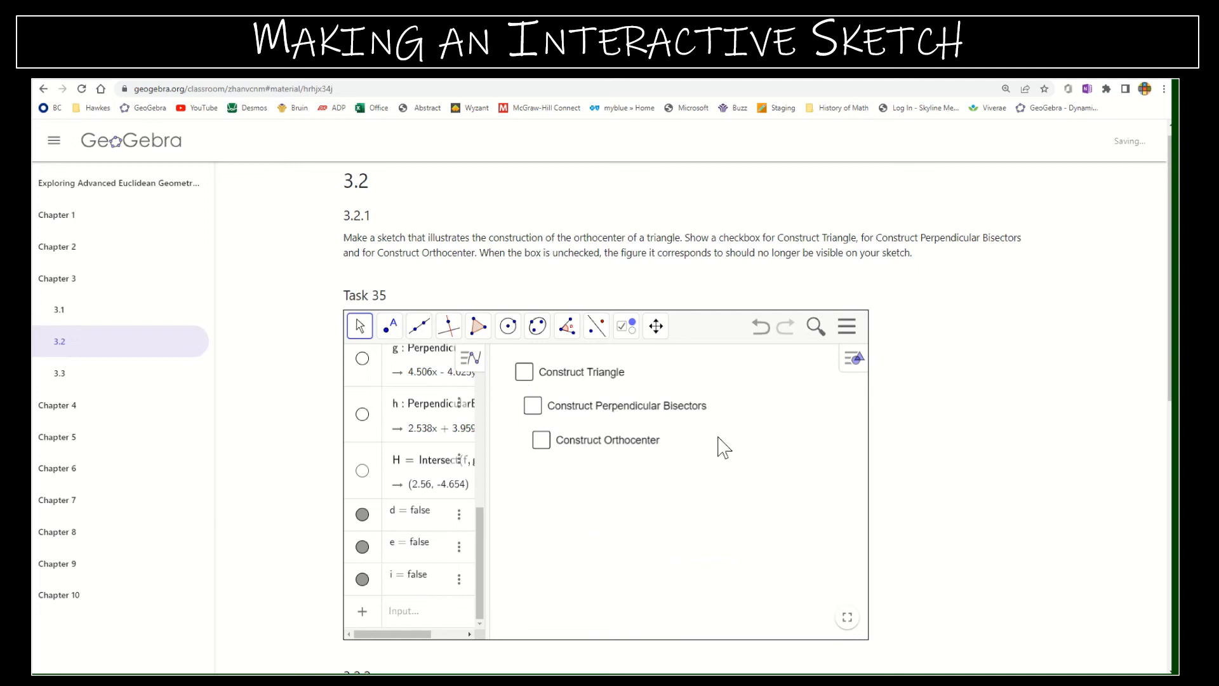
# - Switch to the Select Objects tool and toggle the Construct Orthocenter check box on and off
pyautogui.click(359, 327)
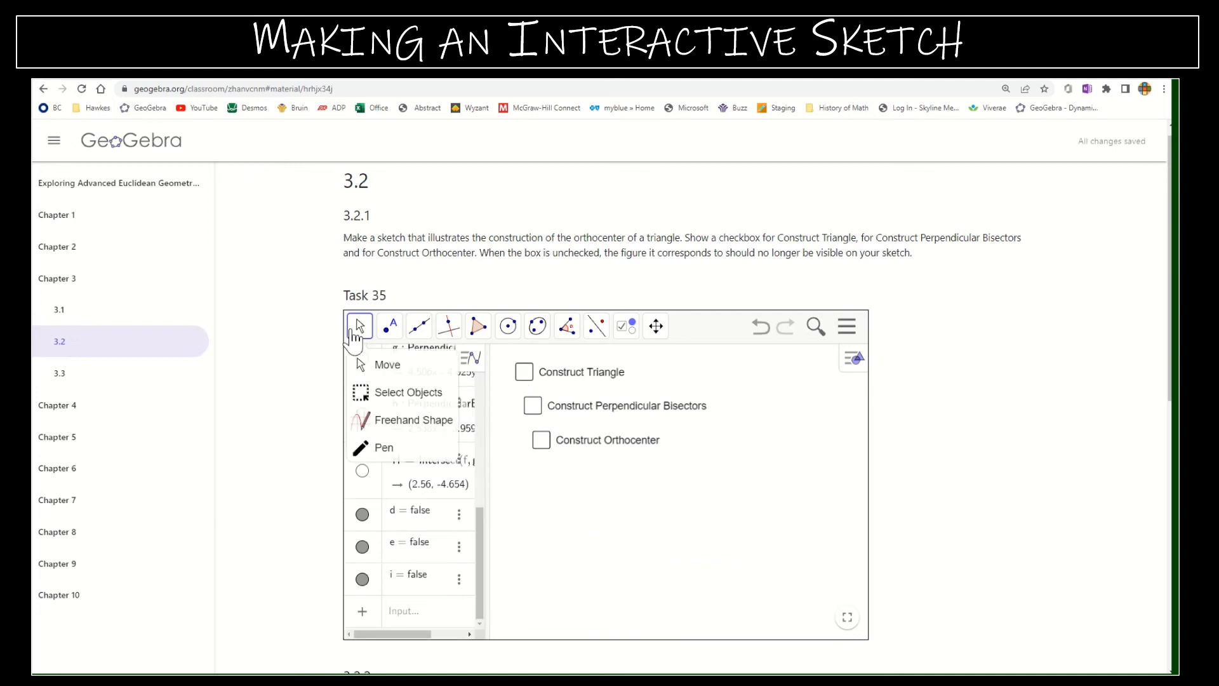
pyautogui.click(383, 389)
pyautogui.moveTo(703, 466); pyautogui.dragTo(513, 383)
pyautogui.click(569, 445)
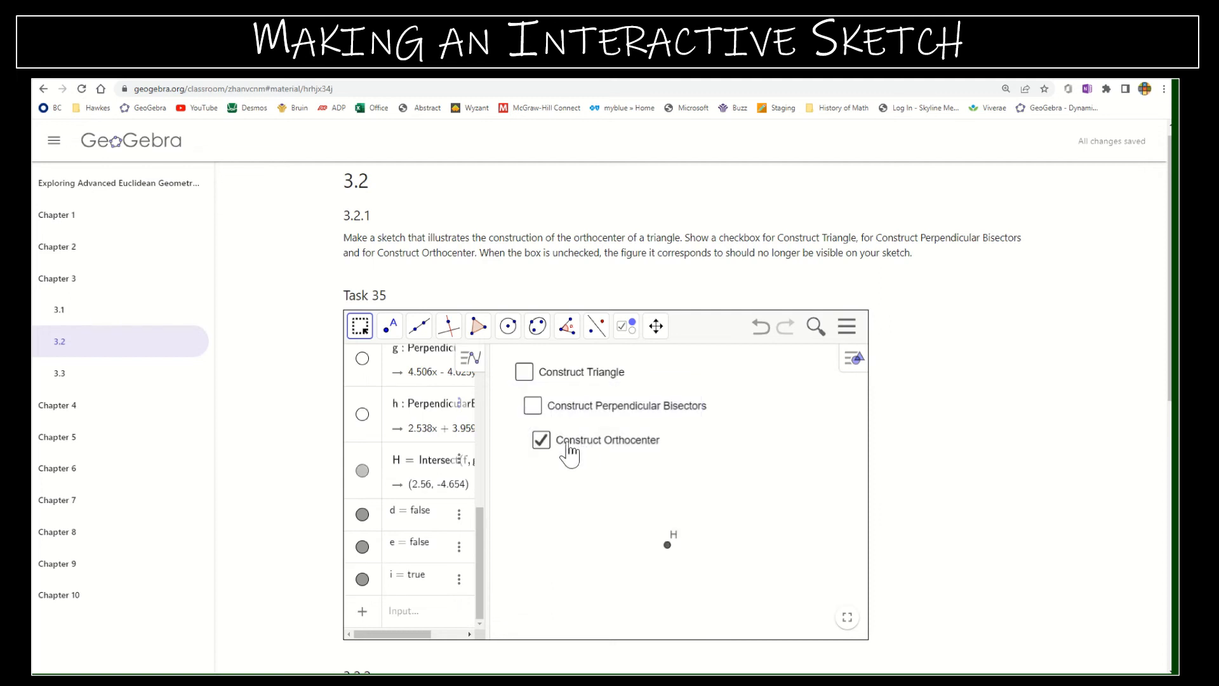
pyautogui.click(560, 448)
# - Return to the Move tool and check Construct Triangle, Construct Perpendicular Bisectors and Construct Orthocenter in that order
pyautogui.click(360, 325)
pyautogui.click(360, 326)
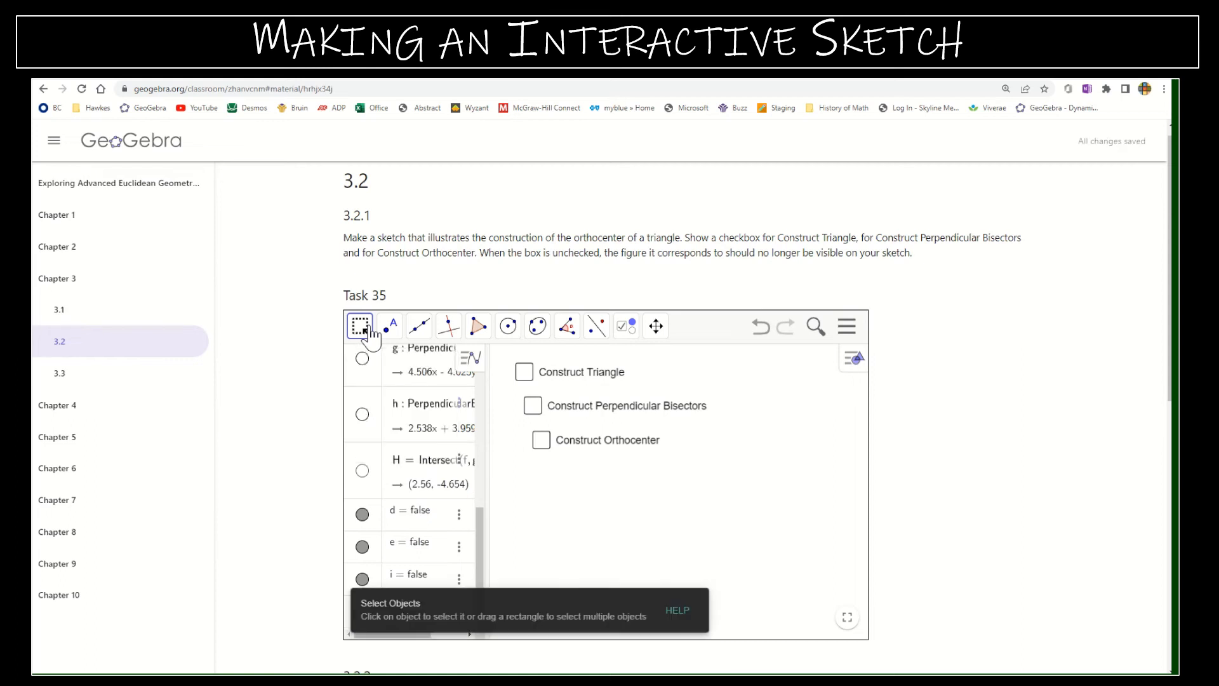
pyautogui.click(360, 326)
pyautogui.click(377, 364)
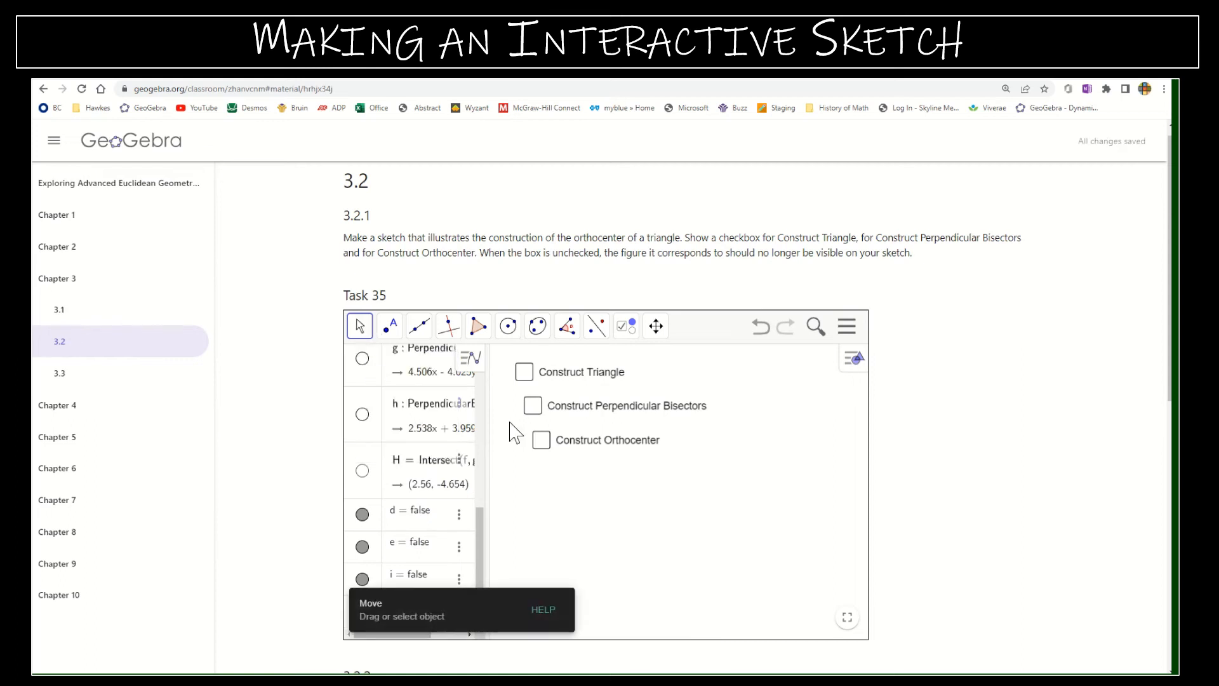
pyautogui.click(525, 372)
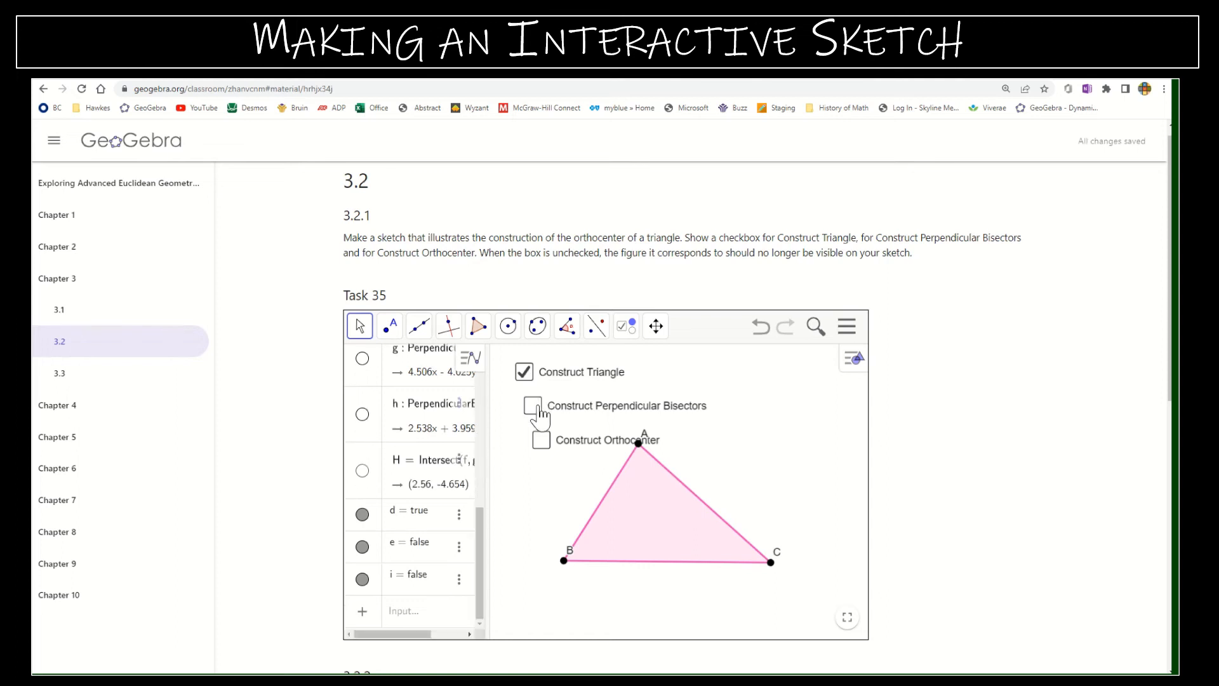
pyautogui.click(536, 405)
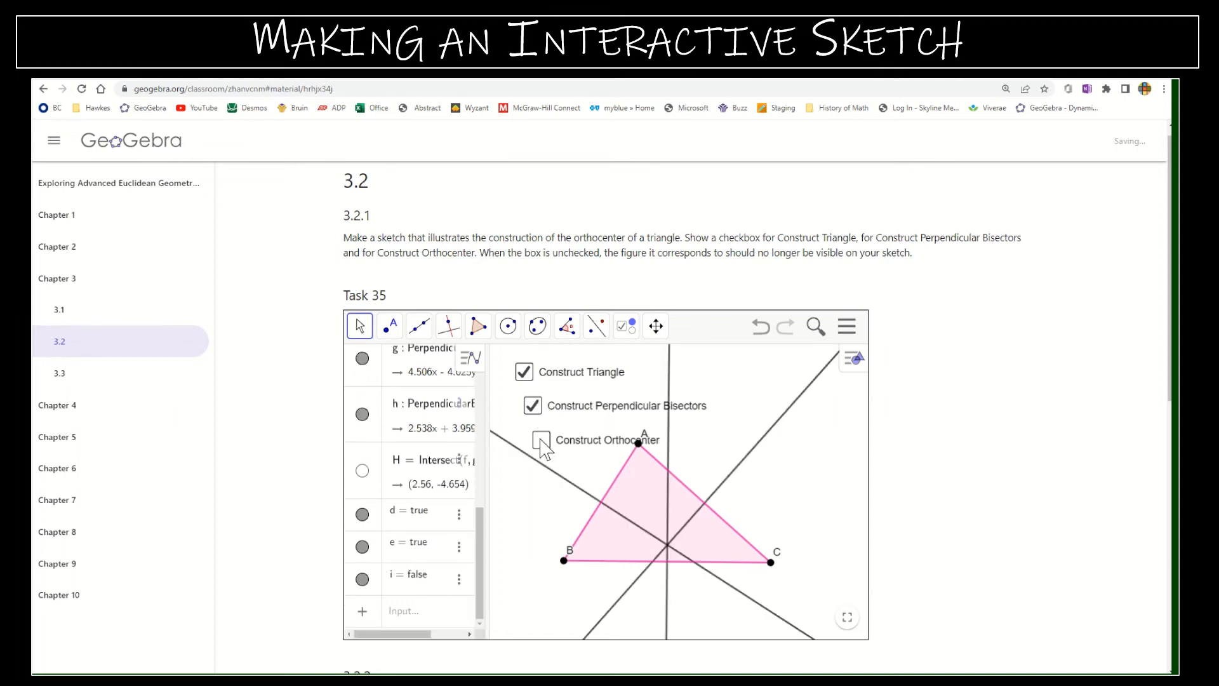
pyautogui.click(541, 441)
pyautogui.click(643, 343)
pyautogui.click(654, 390)
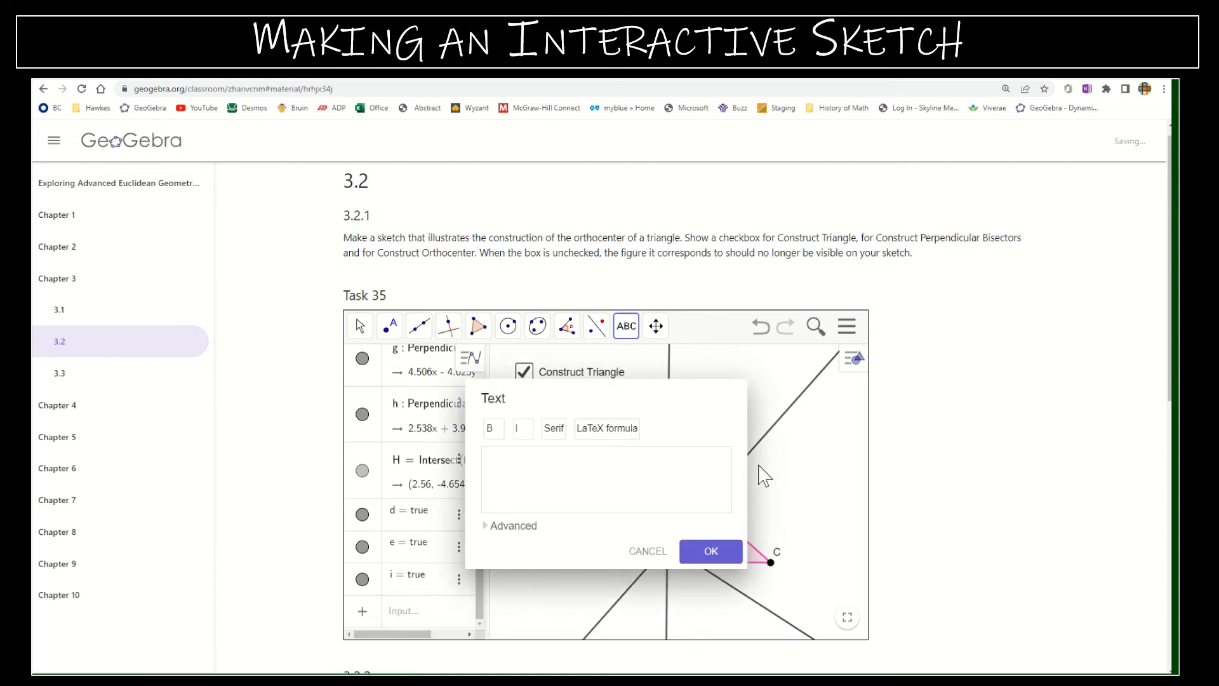
pyautogui.press('s')
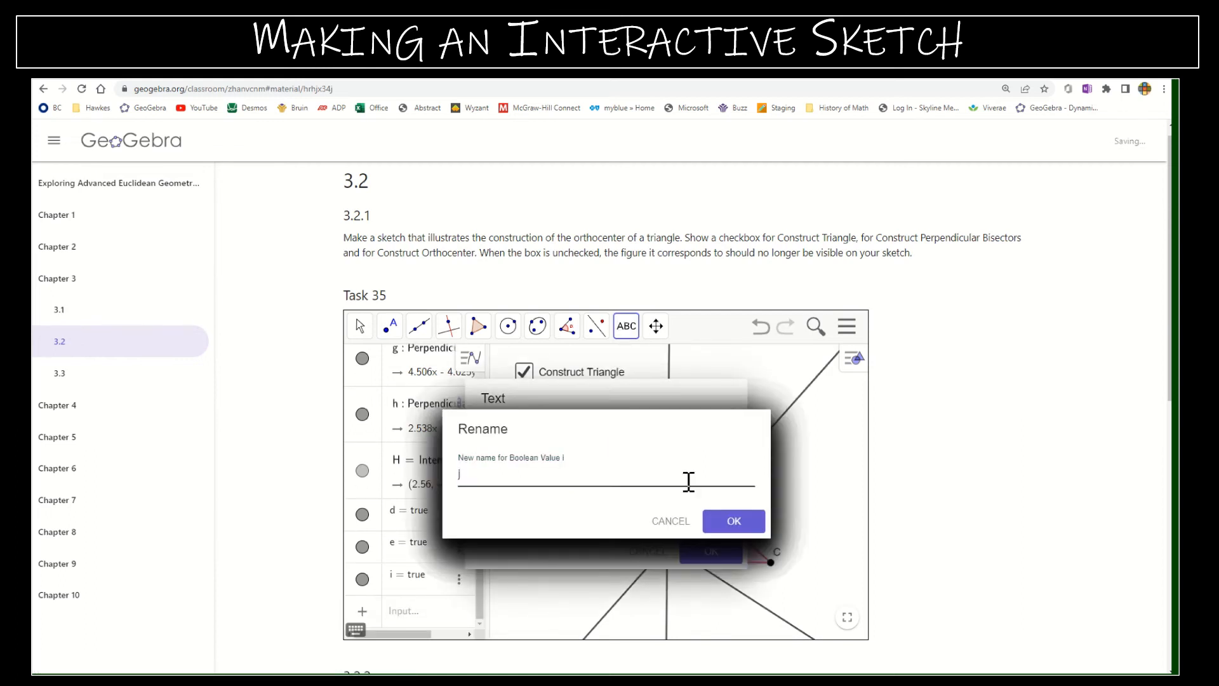
pyautogui.click(667, 523)
pyautogui.click(666, 524)
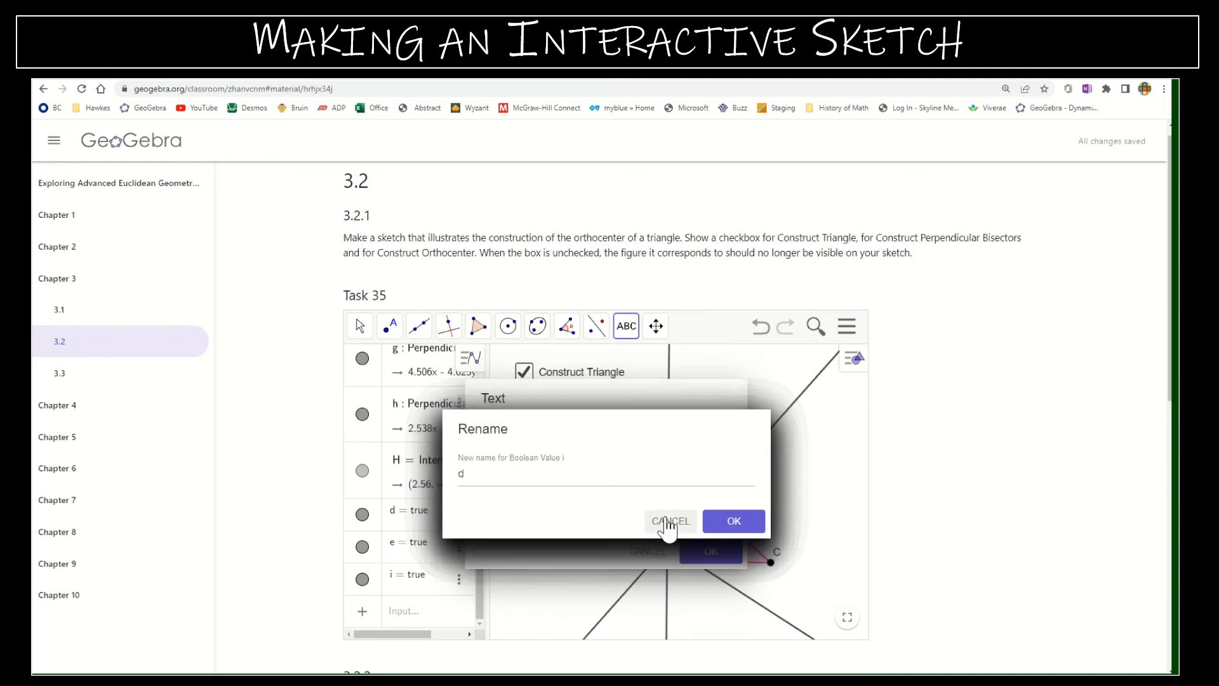
pyautogui.click(666, 523)
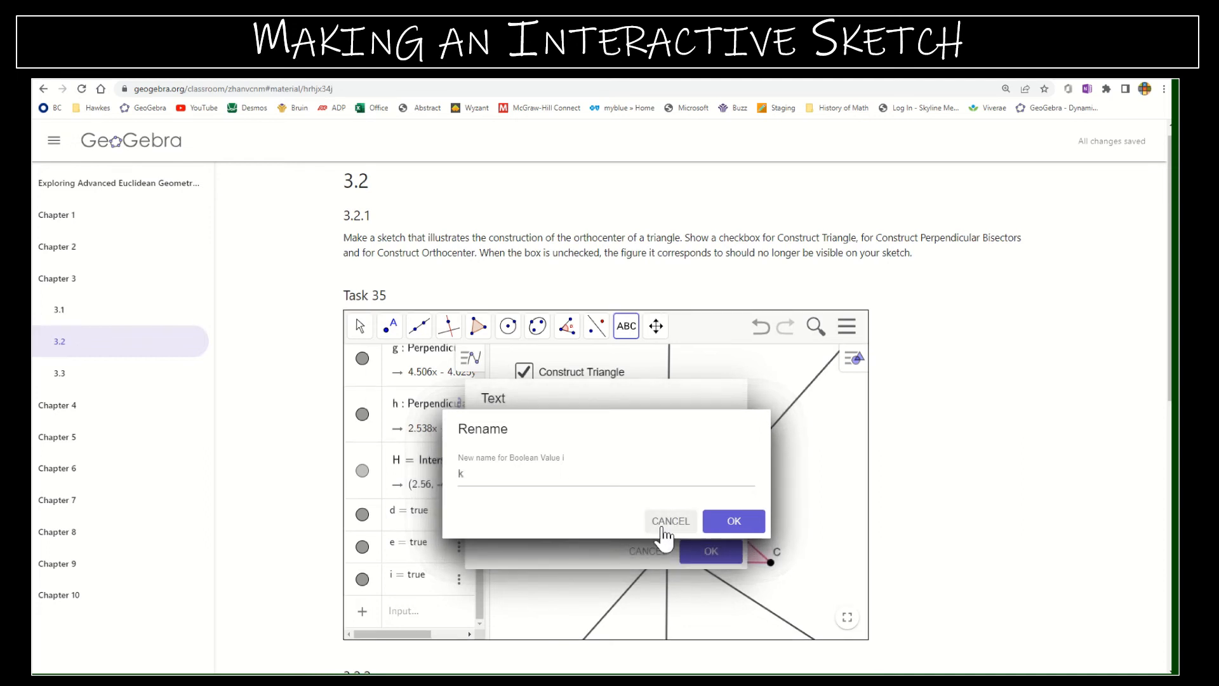
pyautogui.click(664, 523)
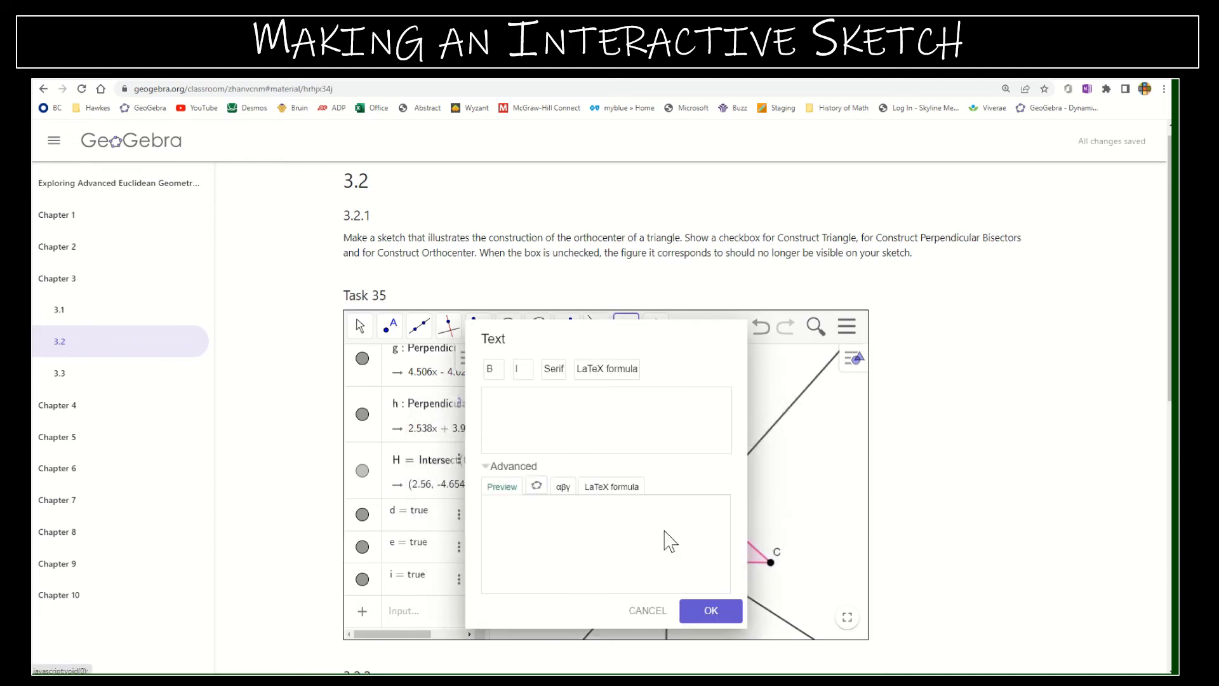
pyautogui.click(647, 611)
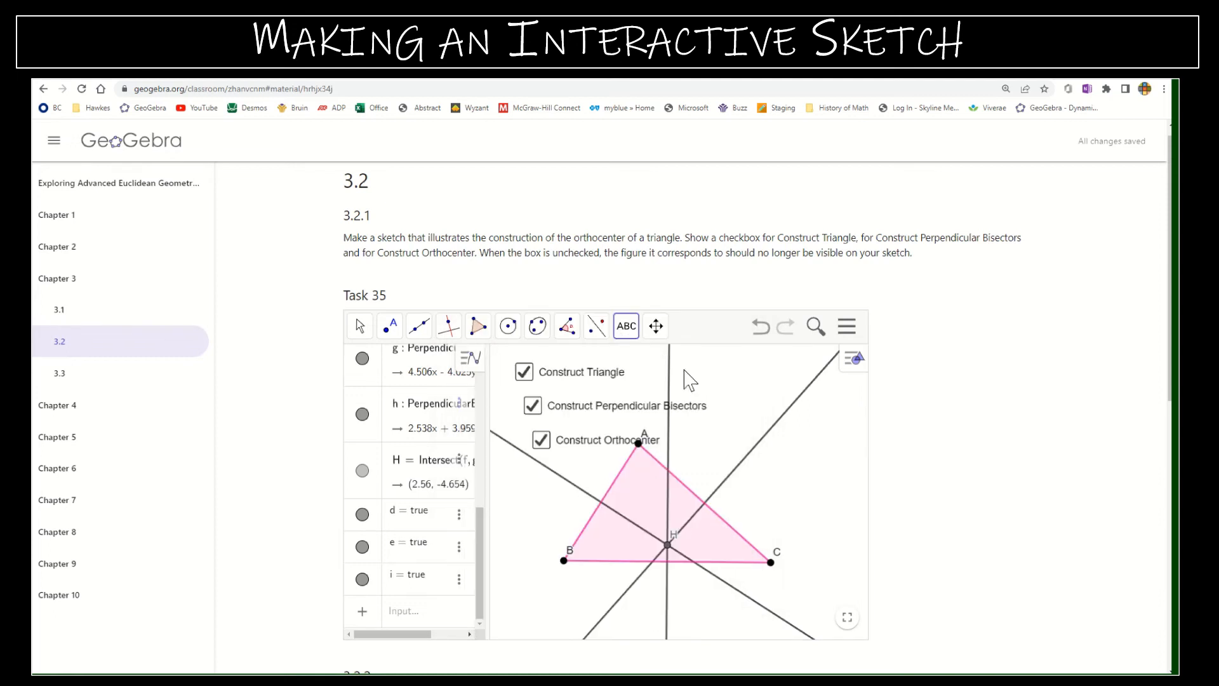
# - Place the text "To create the triangle....." in the empty area beside the triangle, and cancel any extra text entry
pyautogui.click(627, 326)
pyautogui.click(656, 326)
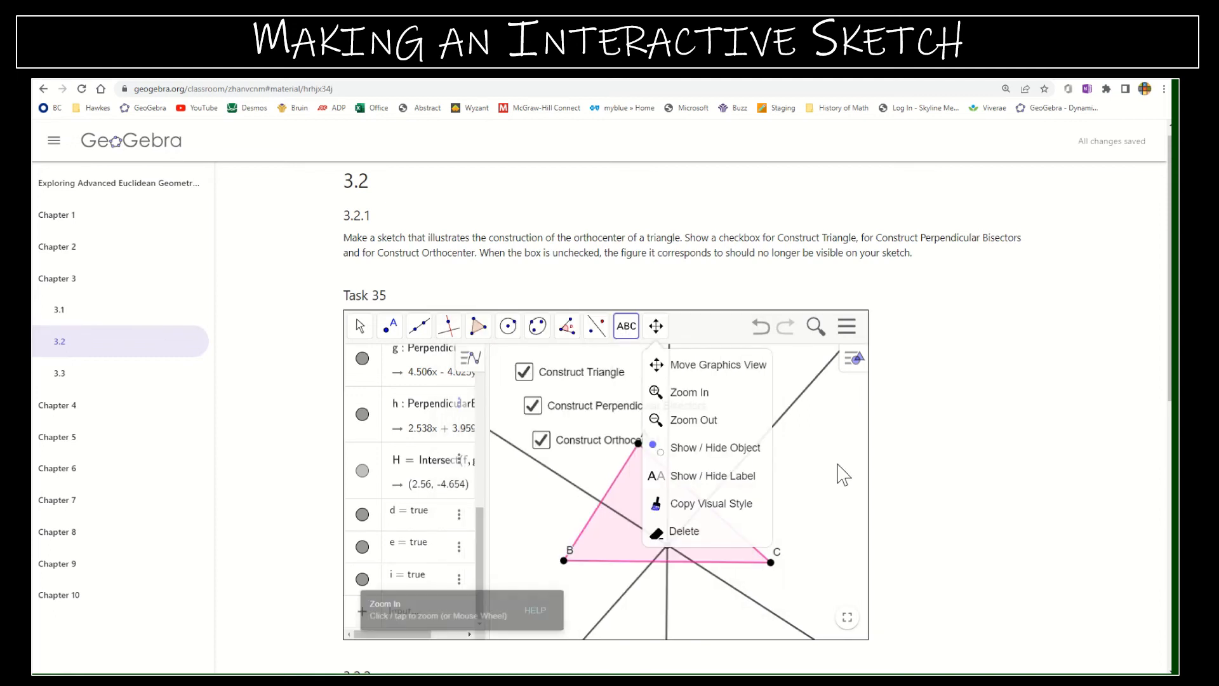
pyautogui.click(806, 461)
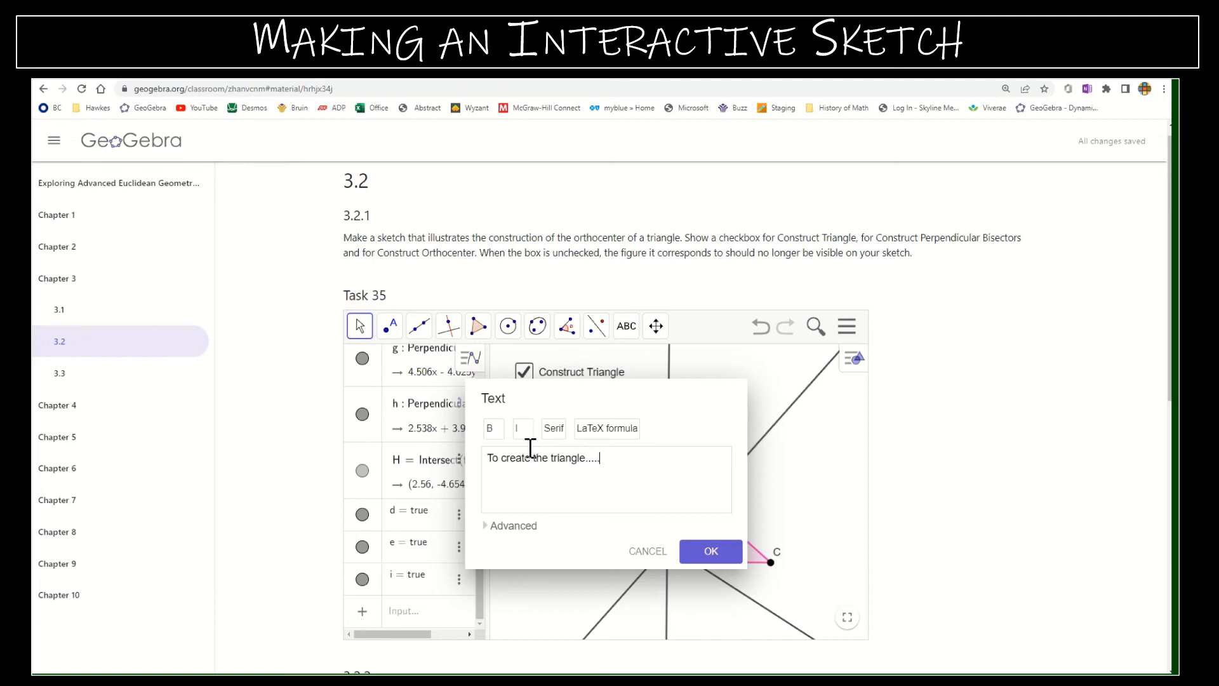
pyautogui.click(709, 551)
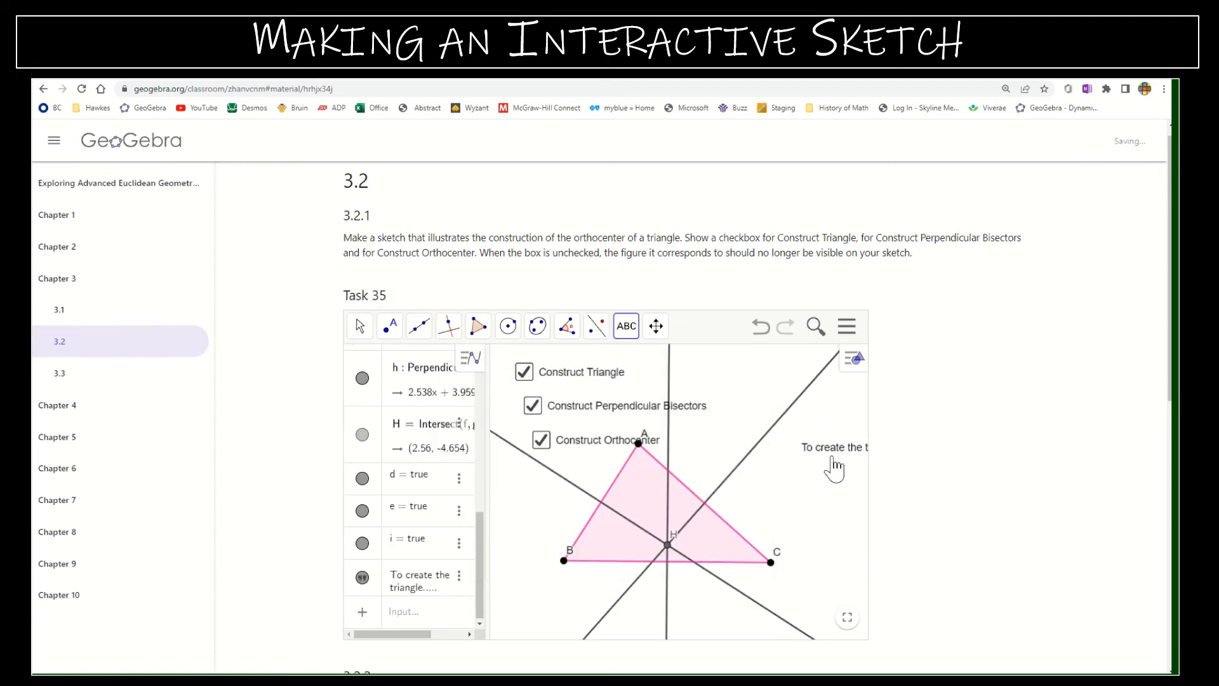
pyautogui.click(806, 464)
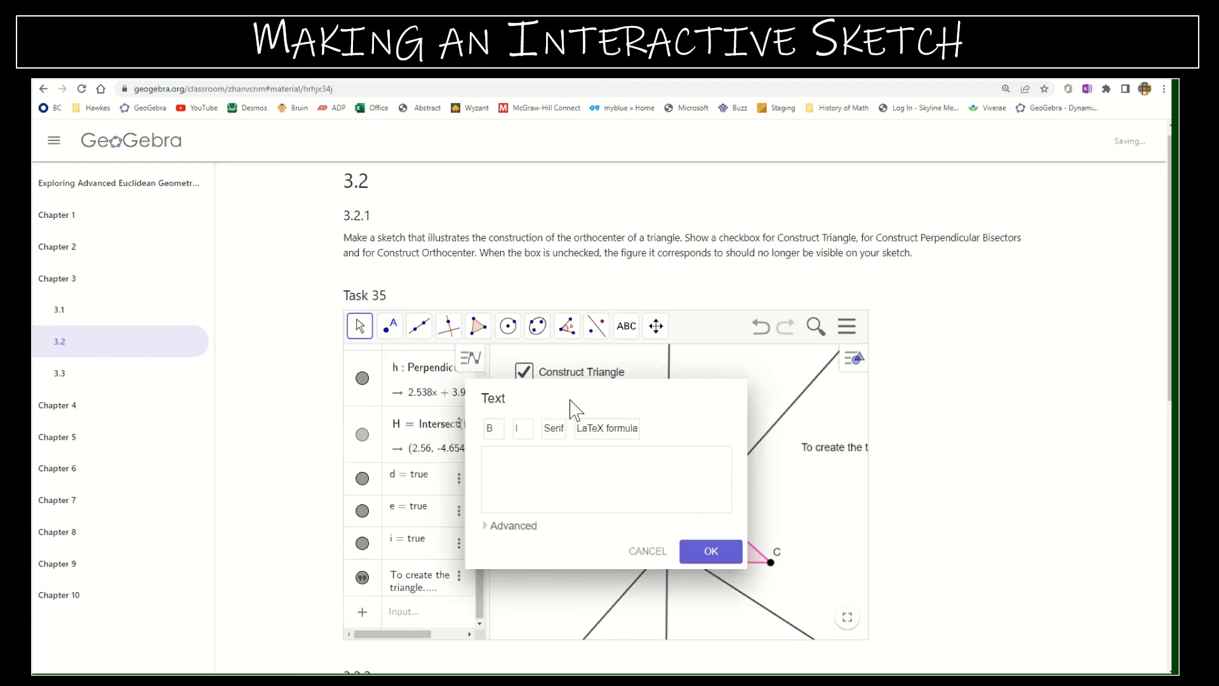
pyautogui.click(647, 551)
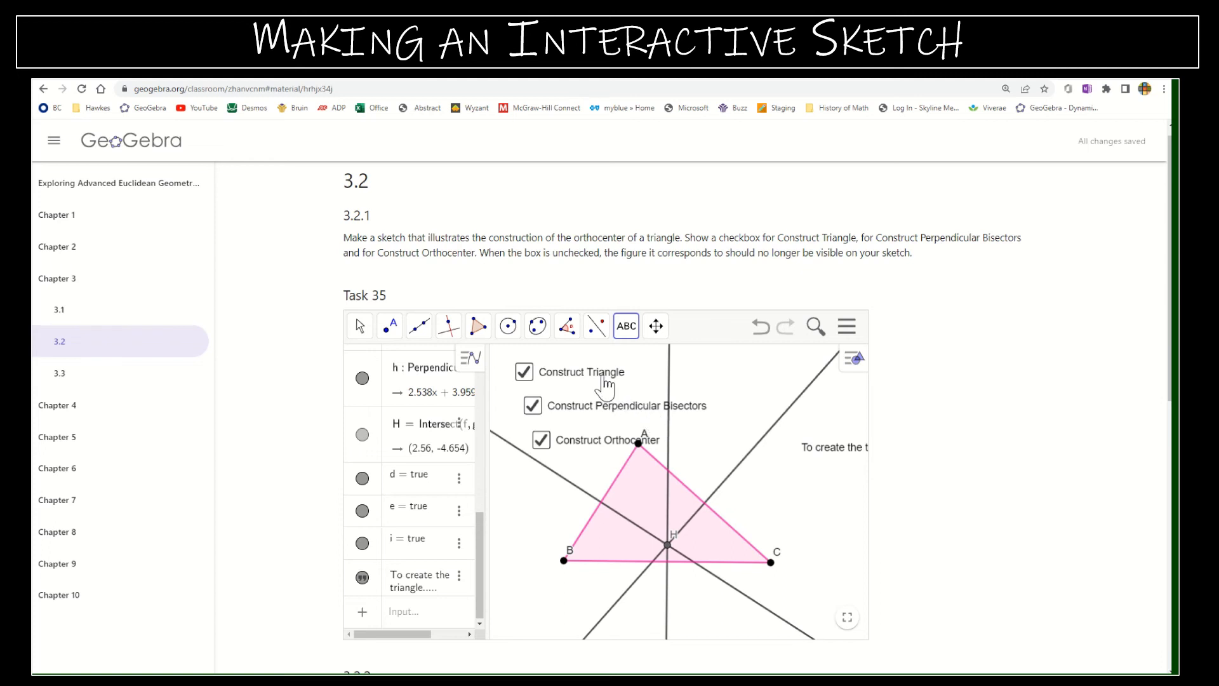
# - Toggle each of the three construction check boxes off and on to check whether the new text responds to them
pyautogui.click(526, 371)
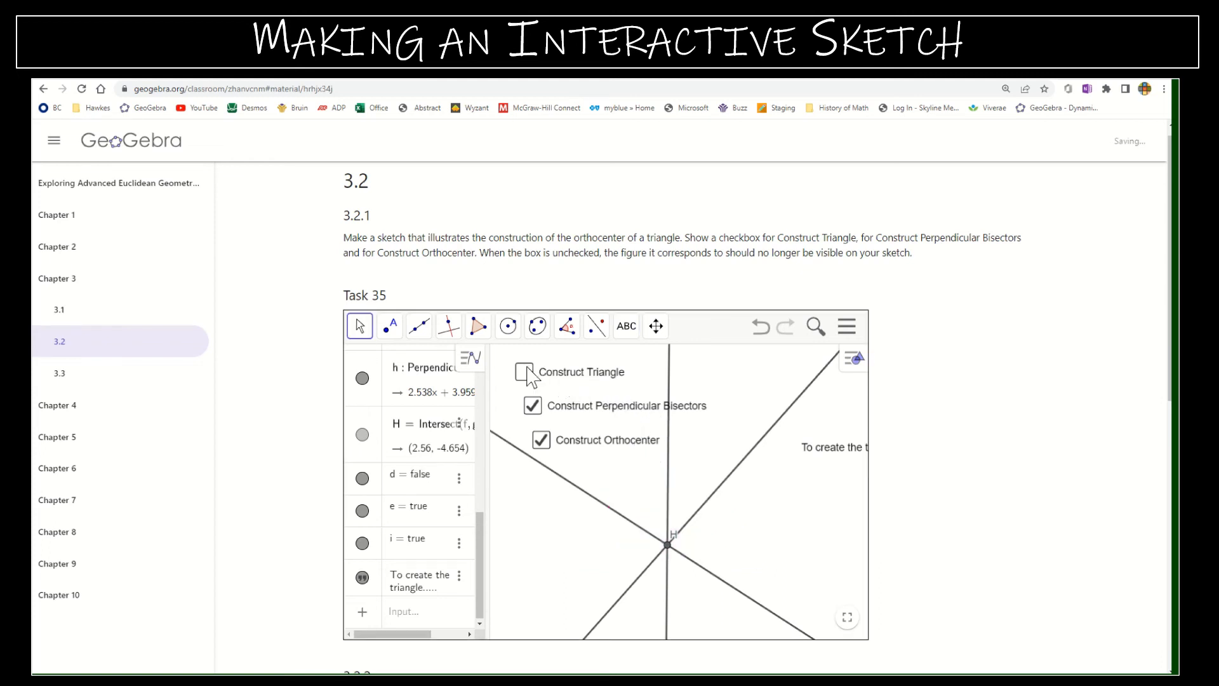
pyautogui.click(526, 372)
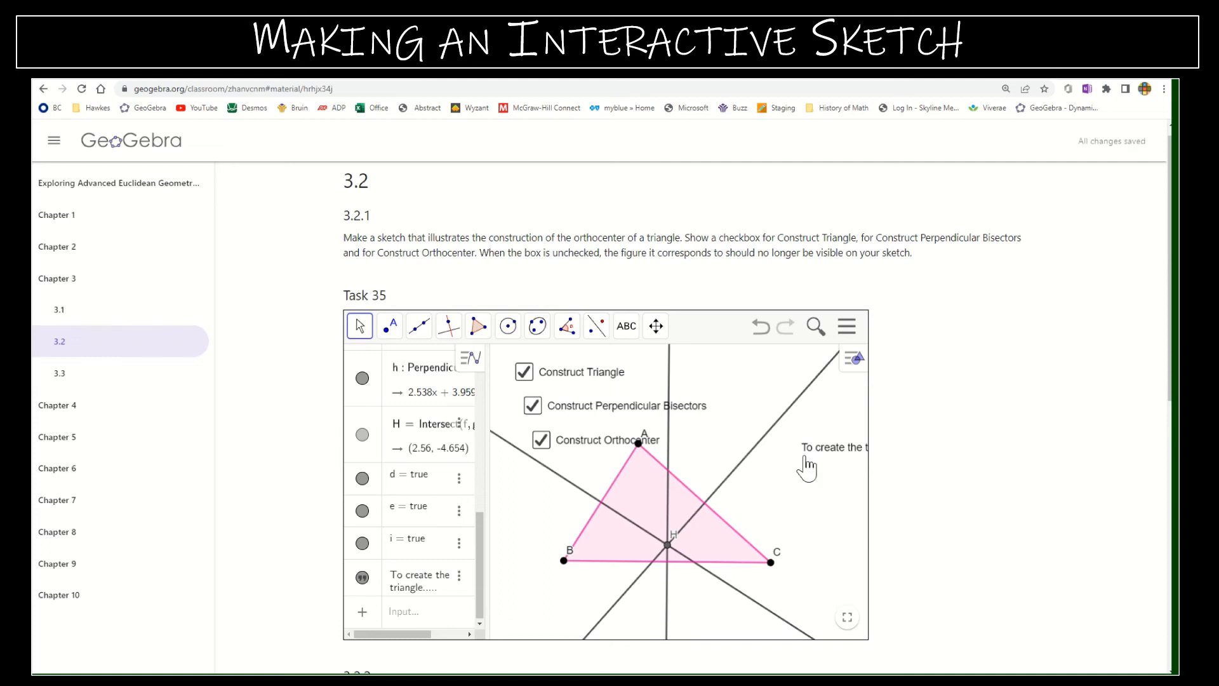
pyautogui.click(530, 407)
pyautogui.click(531, 407)
pyautogui.click(543, 443)
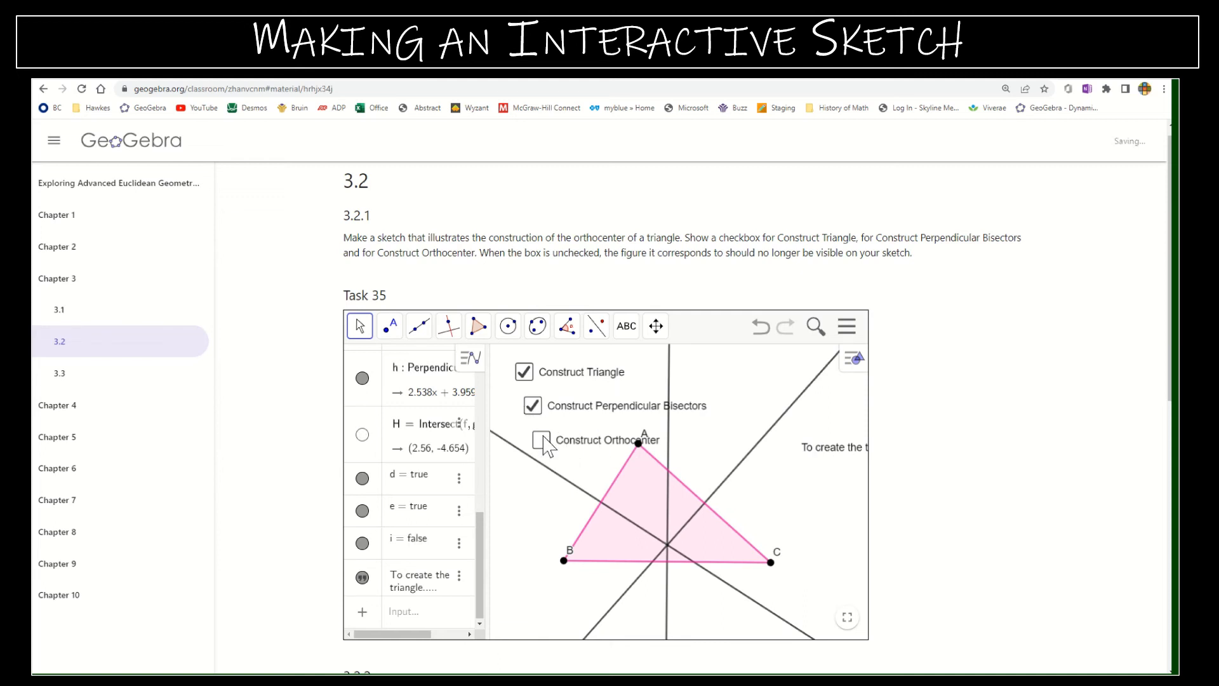
pyautogui.click(543, 444)
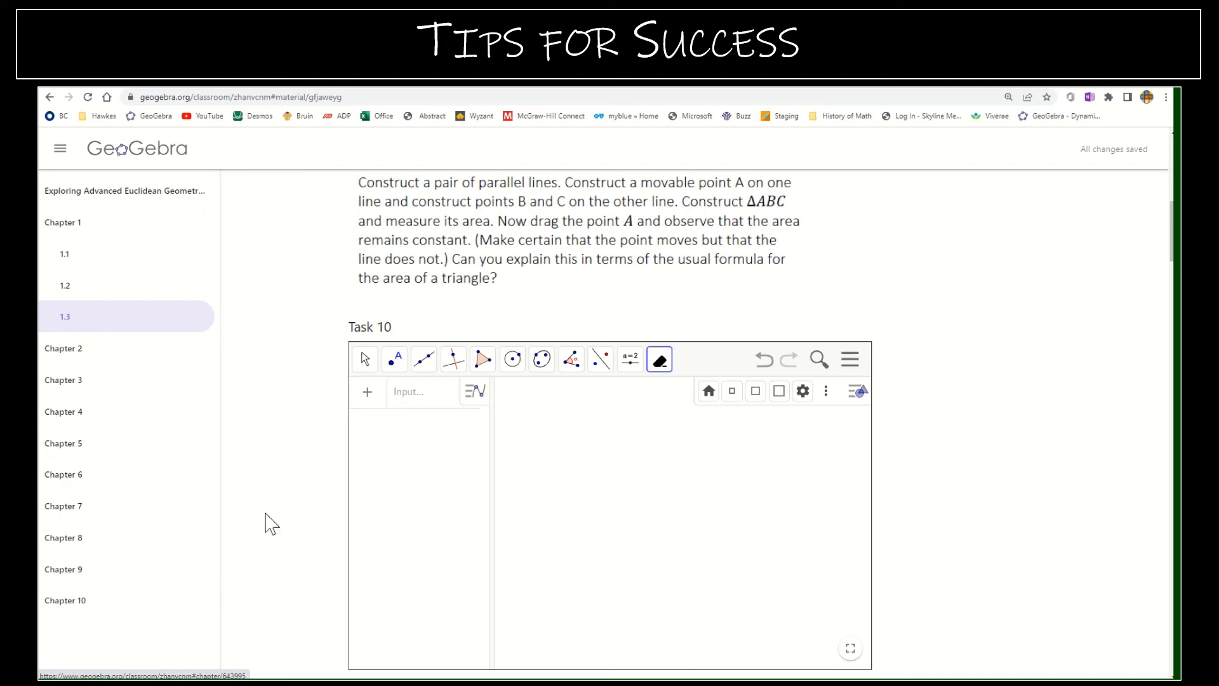
# - Read the instructions of exercise 1.3.2 above the Task 10 sketch
pyautogui.scroll(-1, 272, 524)
pyautogui.scroll(1, 272, 524)
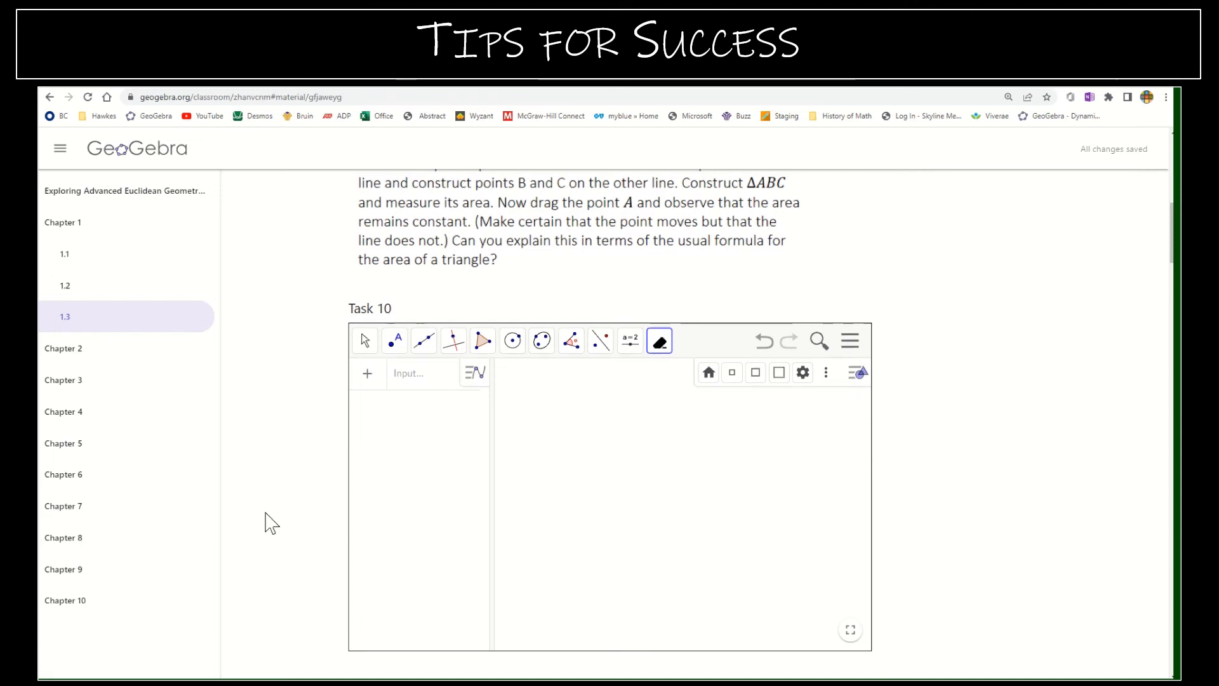
pyautogui.scroll(1, 272, 524)
pyautogui.scroll(1, 272, 524)
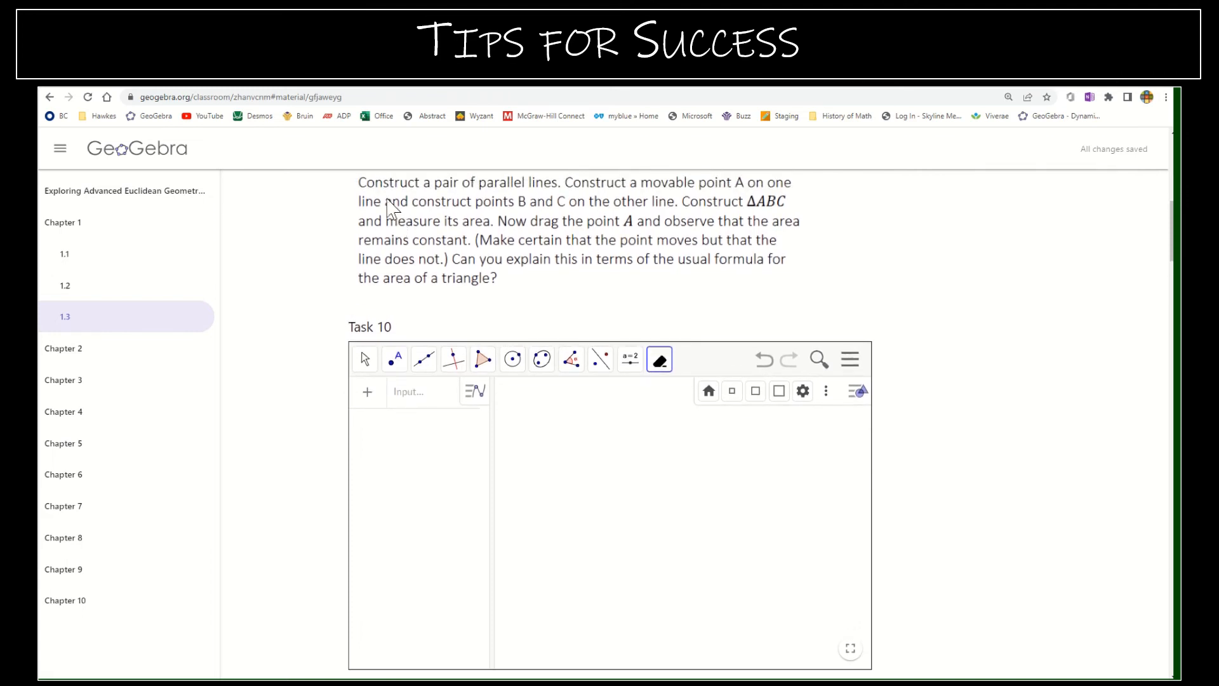
pyautogui.scroll(3, 310, 263)
pyautogui.scroll(-2, 309, 264)
pyautogui.scroll(1, 309, 264)
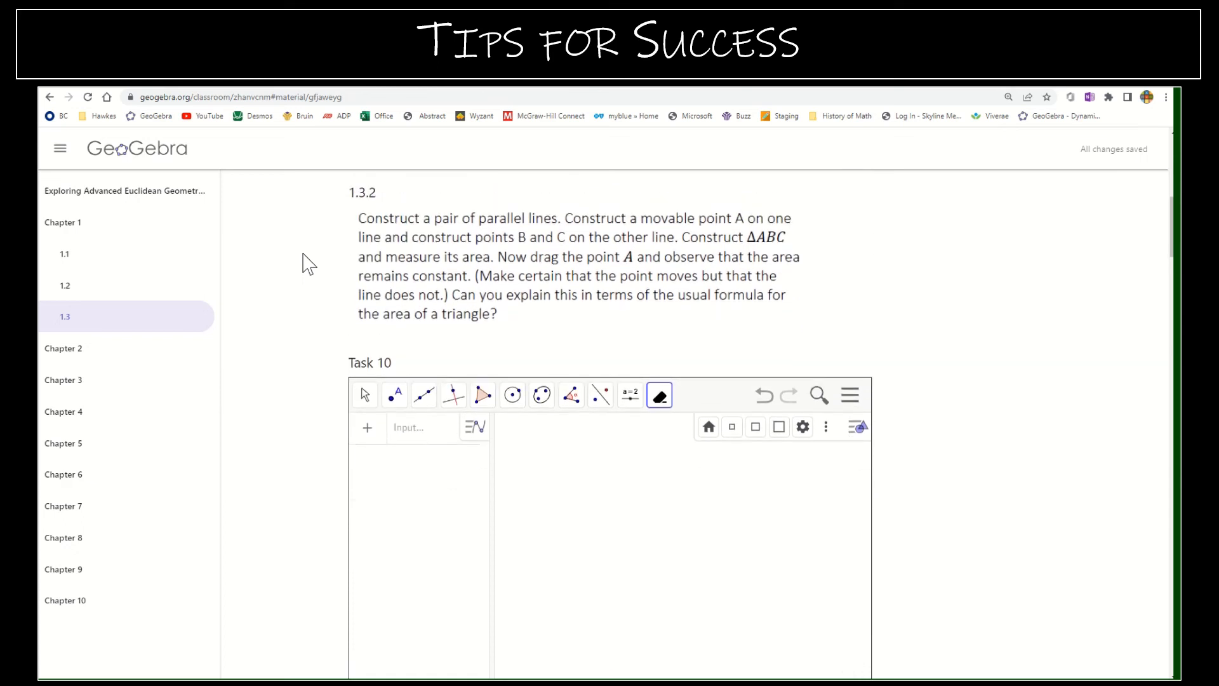
# - Draw a line through two new points A and B in the Task 10 sketch, undoing the extra line through A and C
pyautogui.click(423, 395)
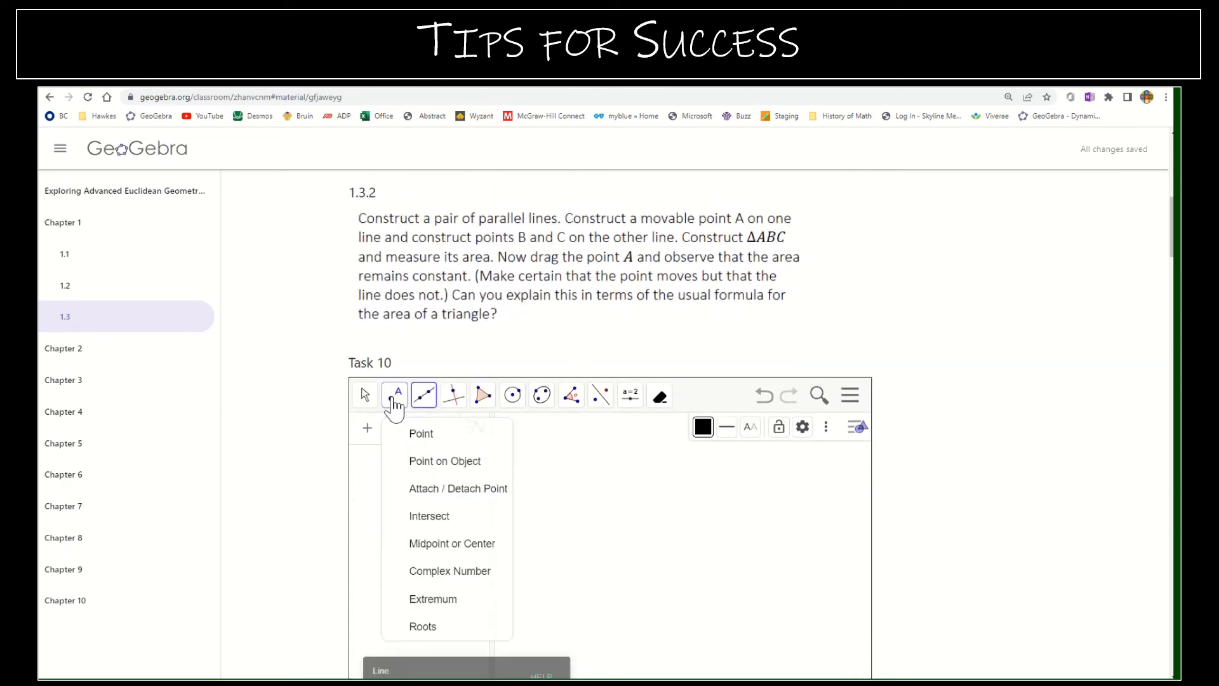
pyautogui.click(443, 444)
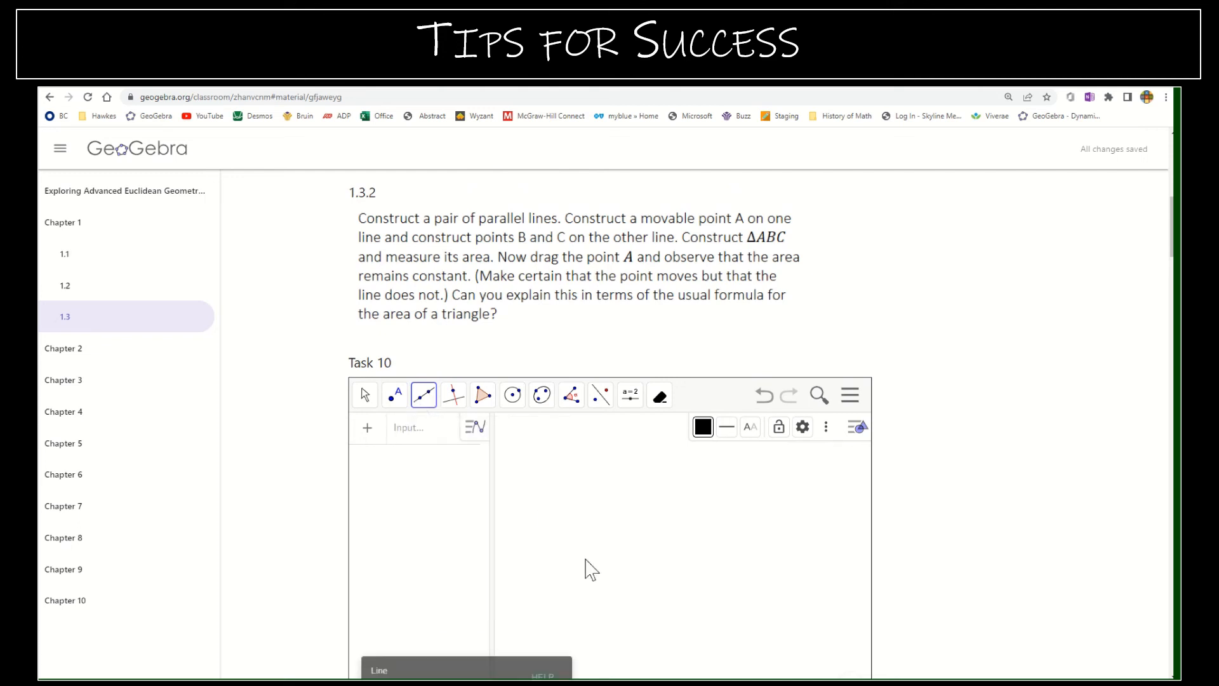
pyautogui.click(583, 561)
pyautogui.rightClick(741, 580)
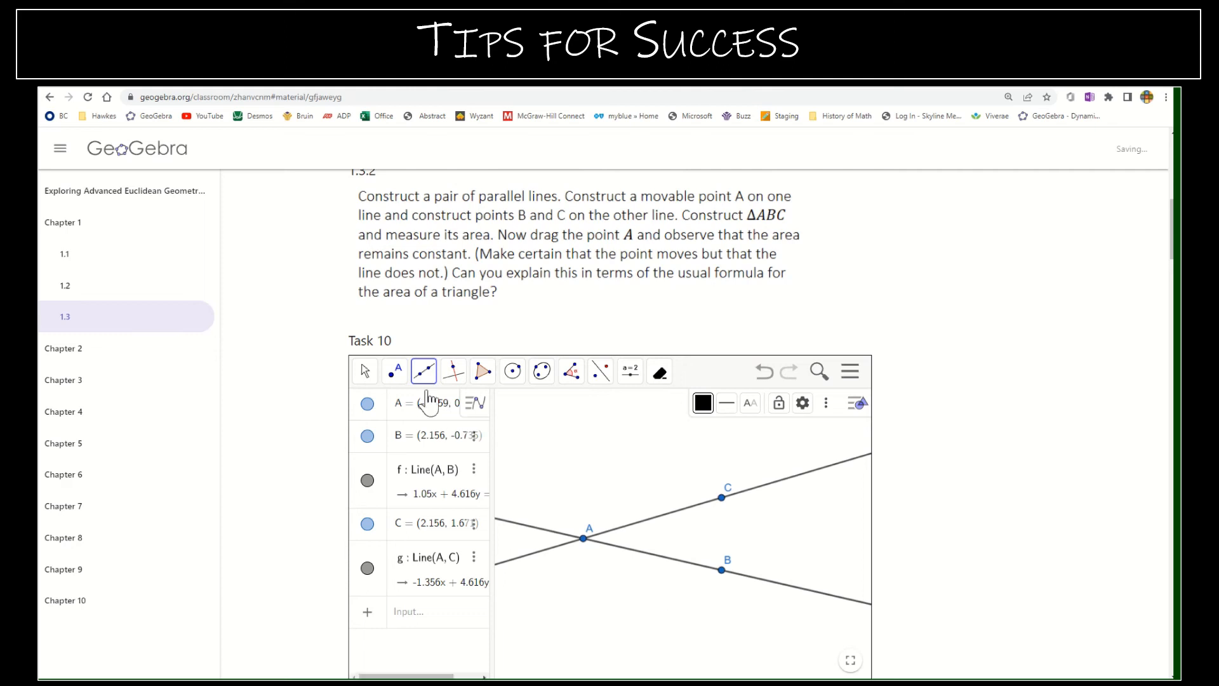
pyautogui.click(766, 375)
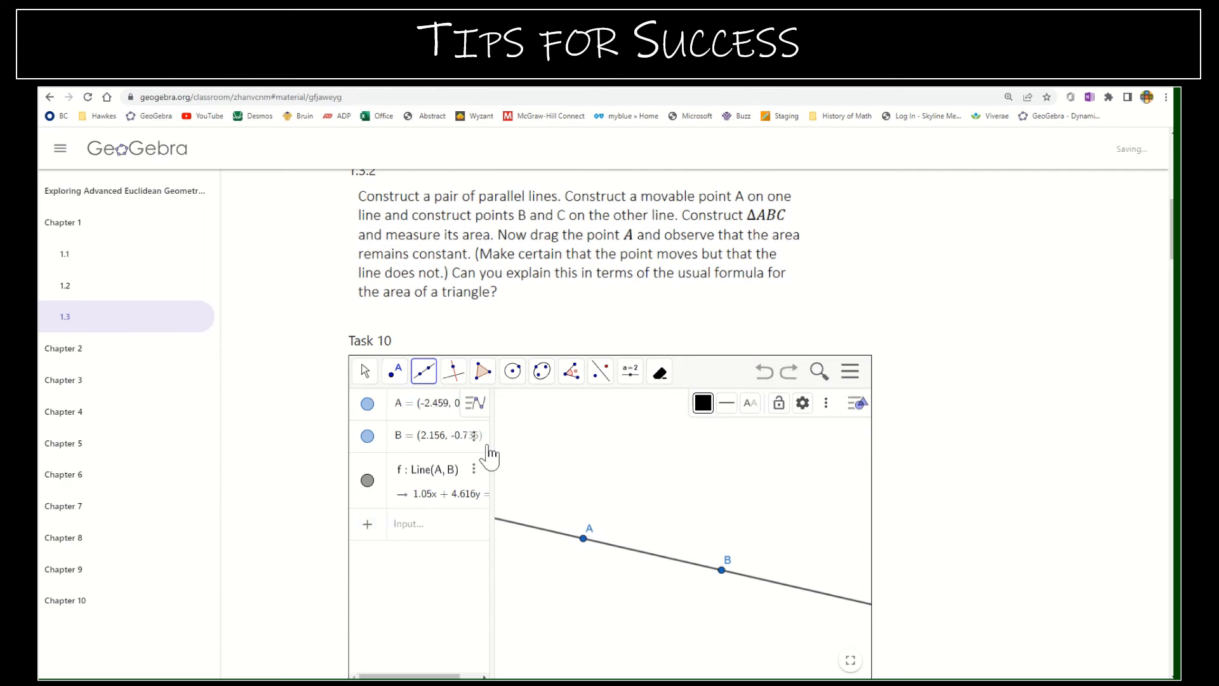
# - Construct a line parallel to line AB through a new point C above it
pyautogui.click(365, 371)
pyautogui.moveTo(423, 375)
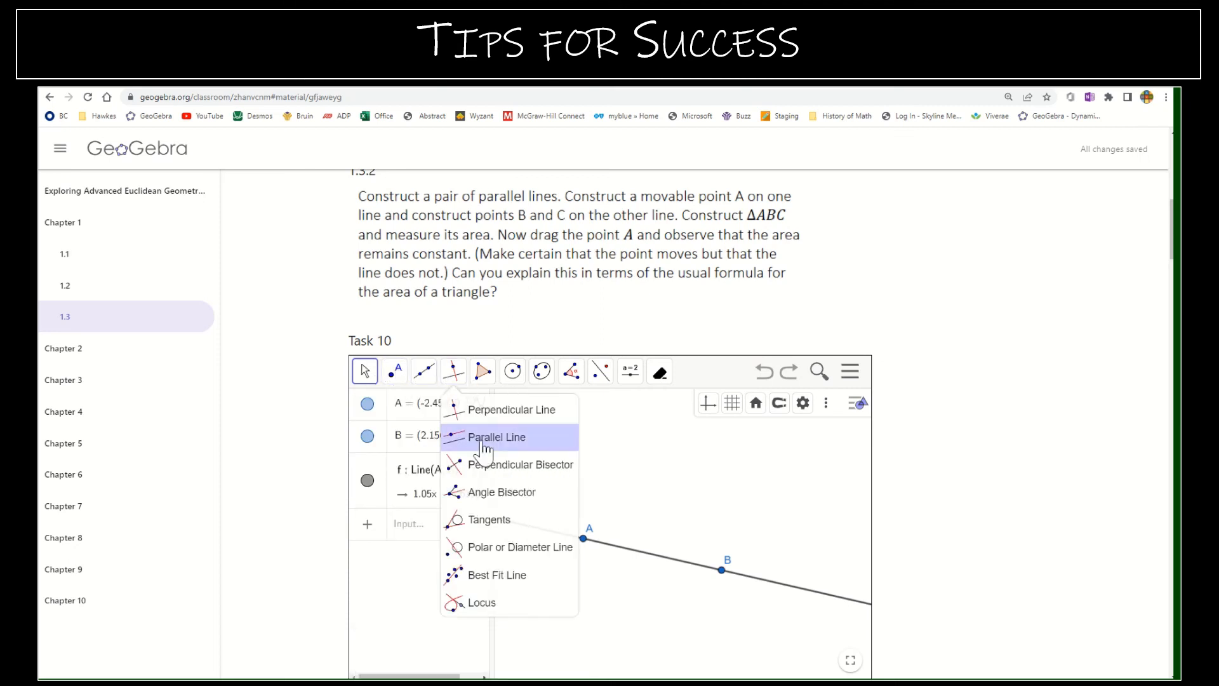
pyautogui.click(470, 435)
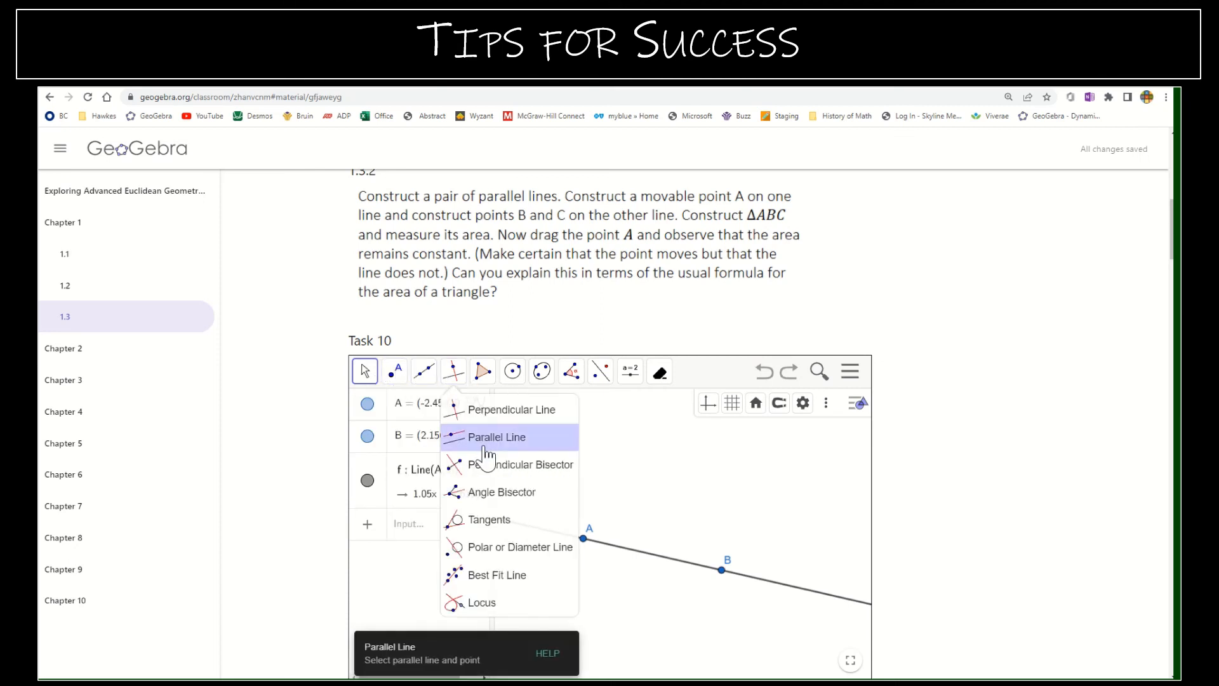
pyautogui.click(651, 555)
pyautogui.click(673, 469)
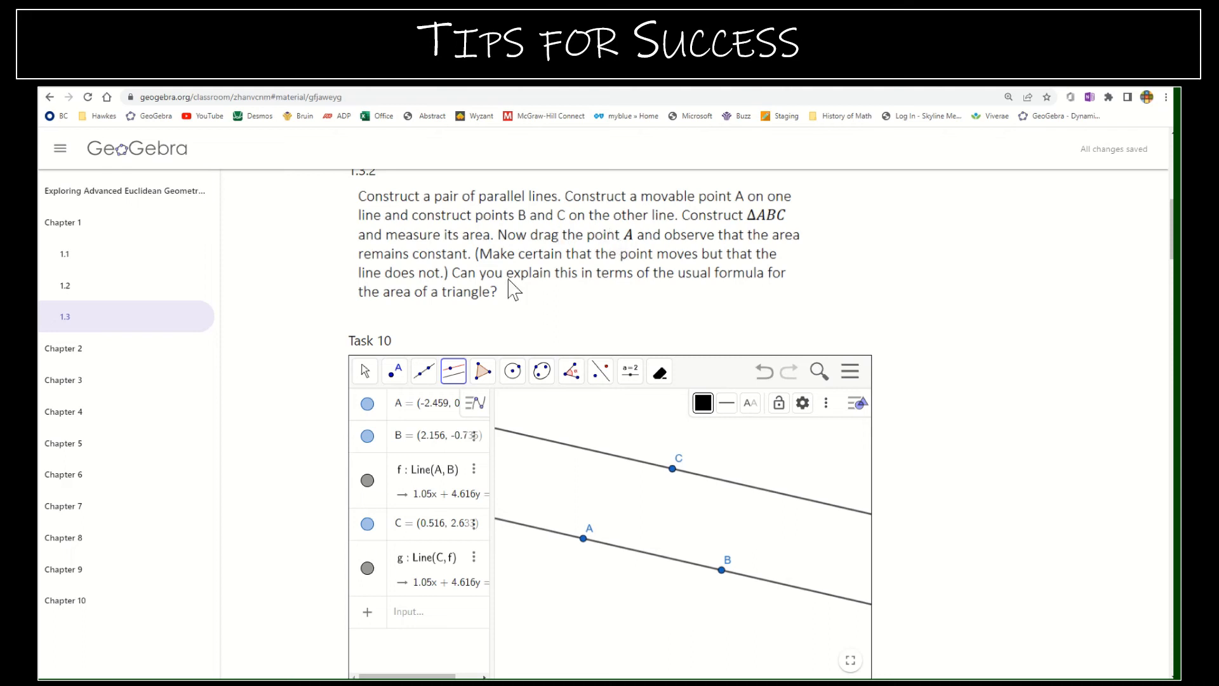
# - Shift point C to about (0.69, 3) to test the upper parallel line, and add a new point on that line to the left of C
pyautogui.click(364, 372)
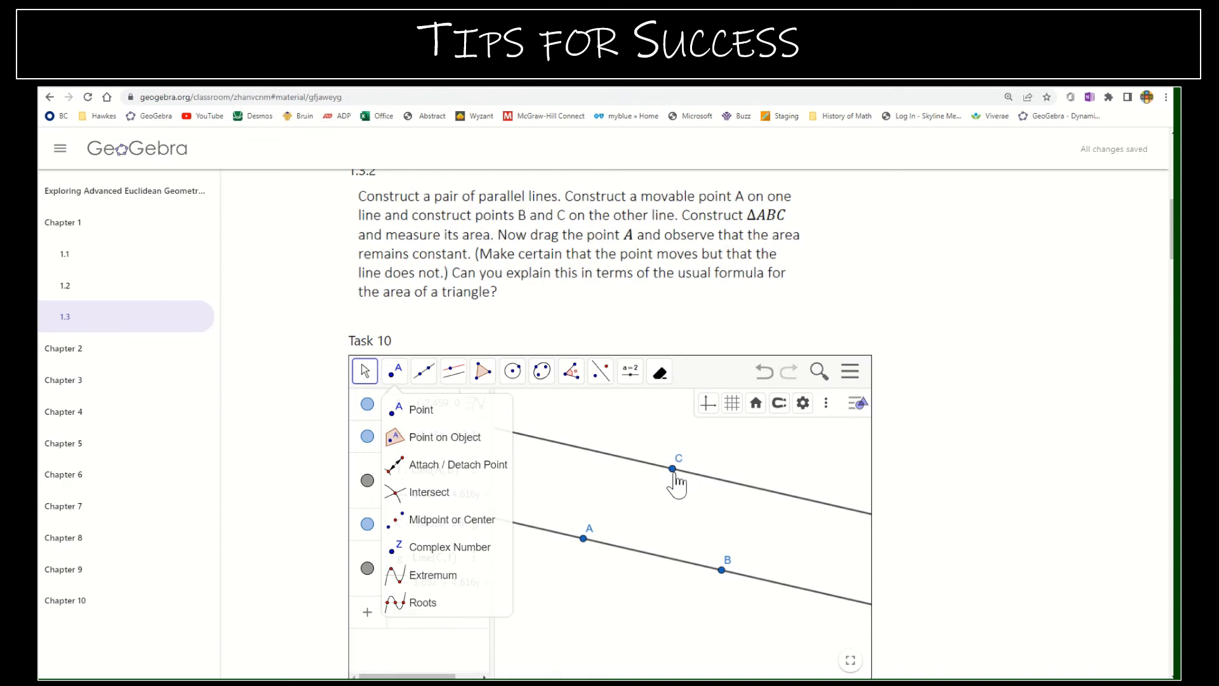
pyautogui.moveTo(671, 474)
pyautogui.mouseDown()
pyautogui.moveTo(659, 468)
pyautogui.moveTo(732, 490)
pyautogui.moveTo(669, 455)
pyautogui.moveTo(790, 506)
pyautogui.moveTo(686, 452)
pyautogui.moveTo(775, 495)
pyautogui.moveTo(667, 465)
pyautogui.moveTo(645, 506)
pyautogui.moveTo(668, 446)
pyautogui.moveTo(661, 498)
pyautogui.moveTo(680, 468)
pyautogui.mouseUp()
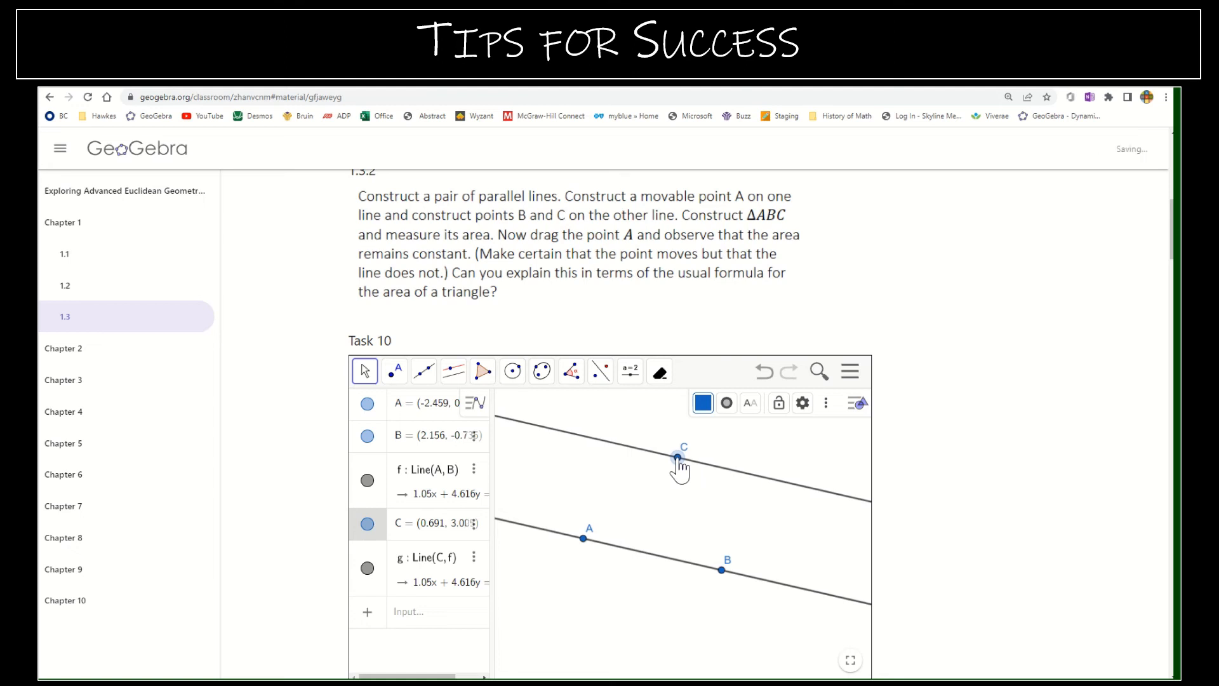
pyautogui.click(394, 376)
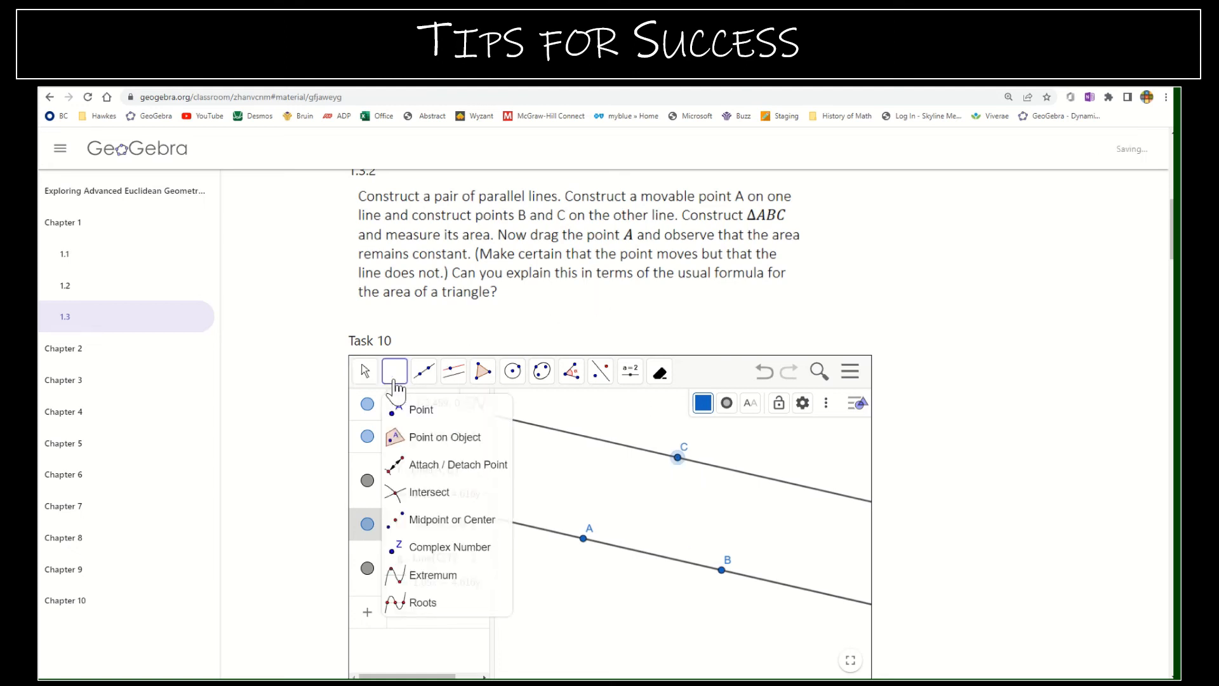
pyautogui.click(400, 409)
pyautogui.click(576, 434)
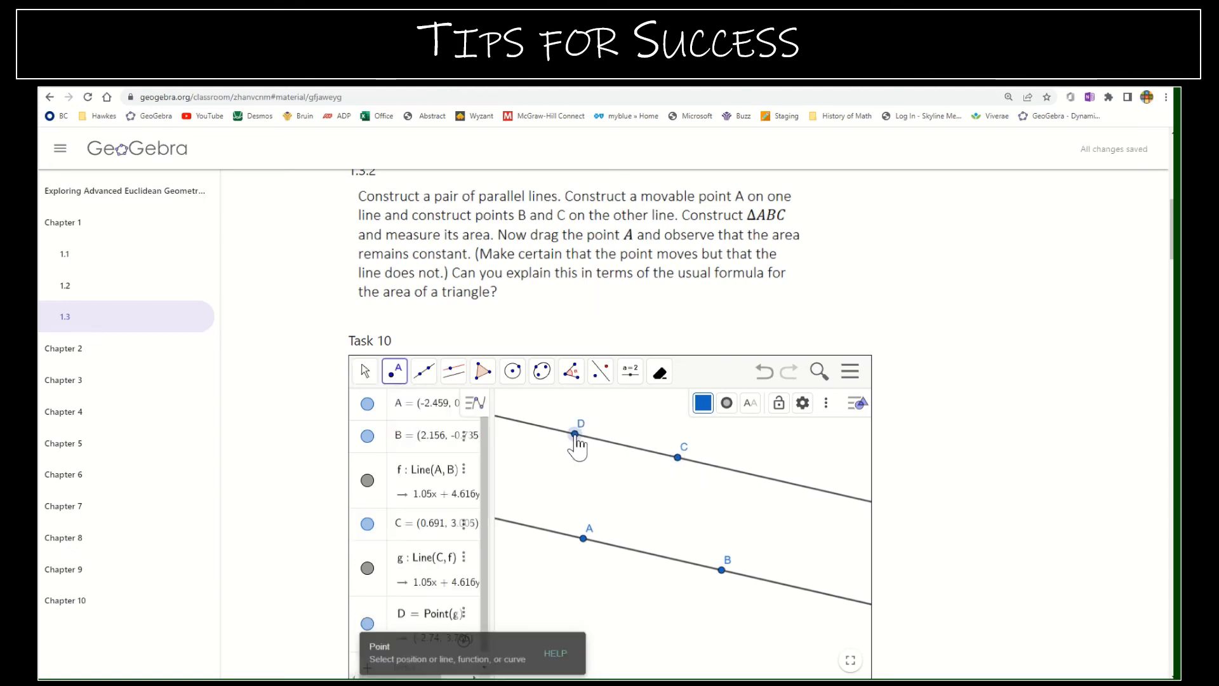
# - Rename the new point on the upper line as A, and nudge it to test that it moves along the line
pyautogui.click(366, 372)
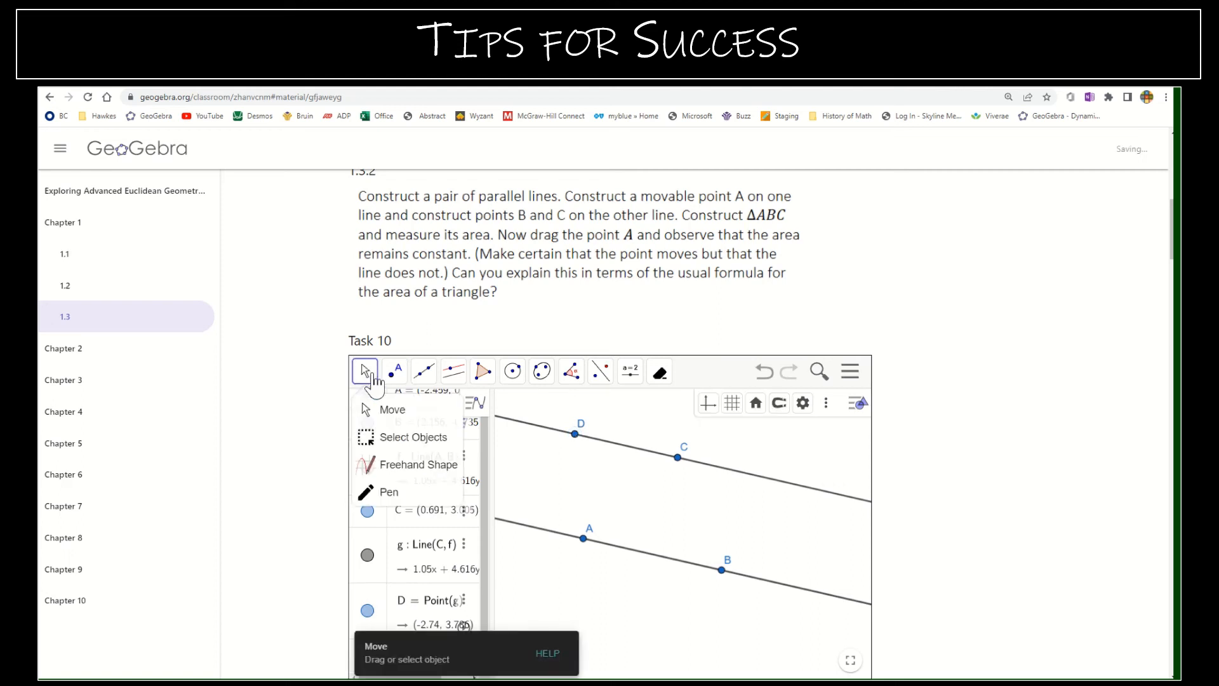
pyautogui.rightClick(575, 435)
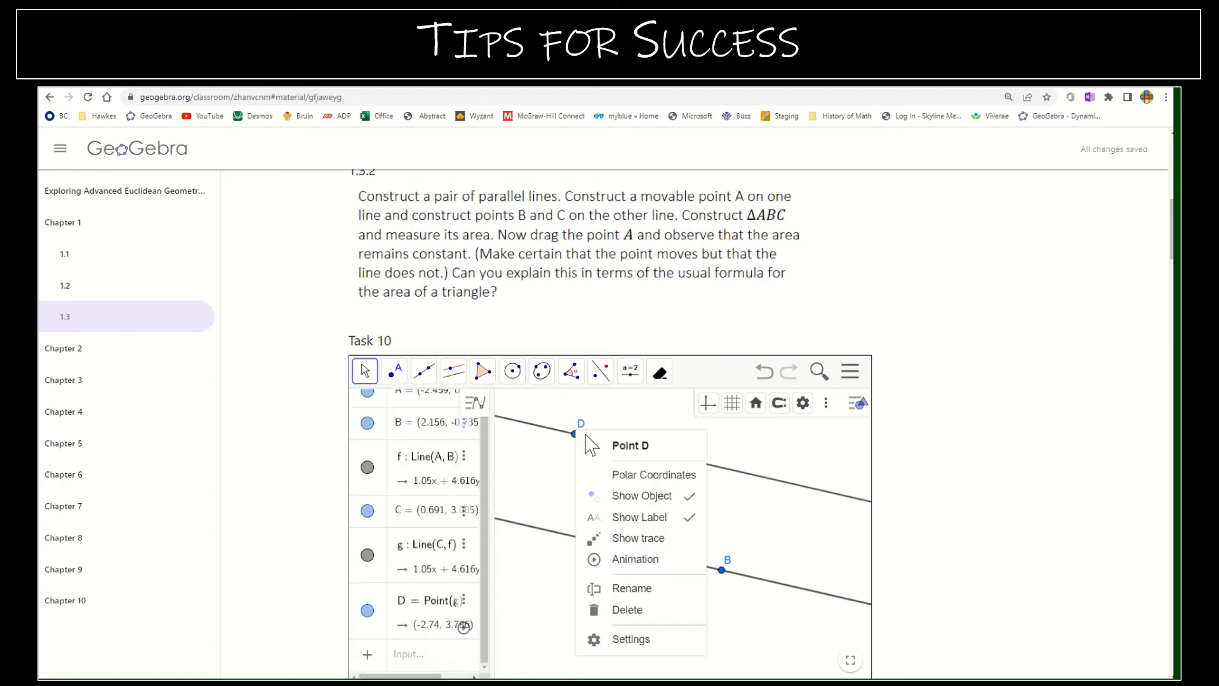
pyautogui.click(637, 591)
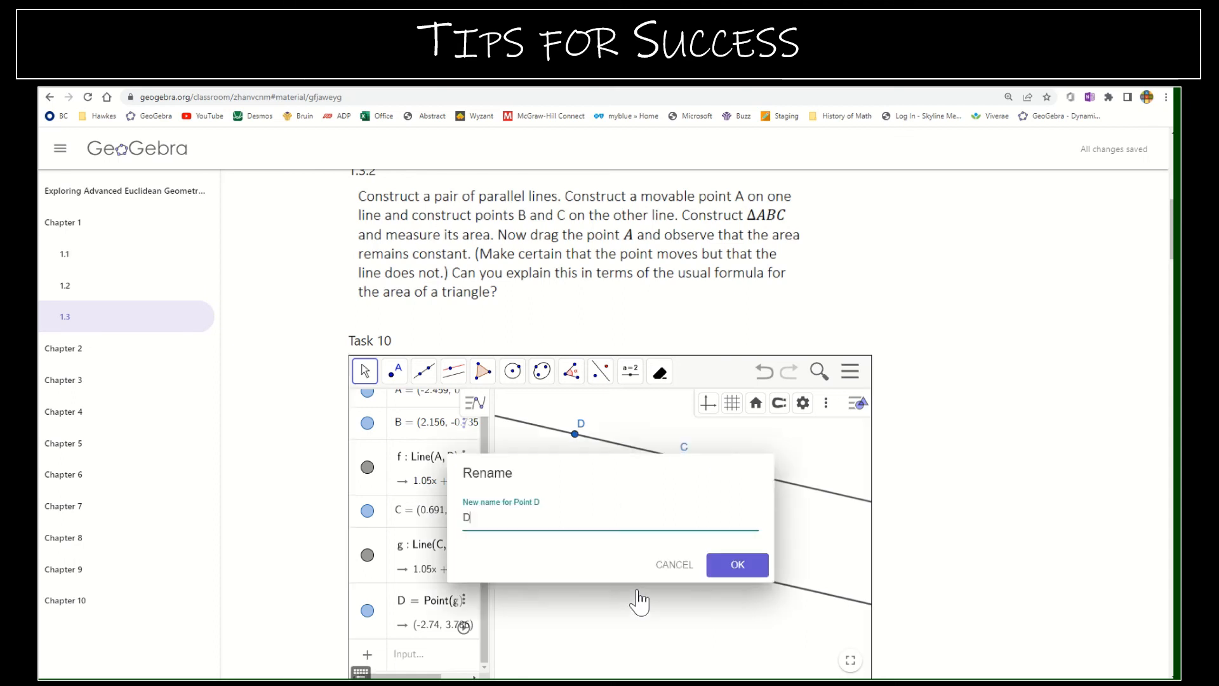
pyautogui.write('A')
pyautogui.press('Return')
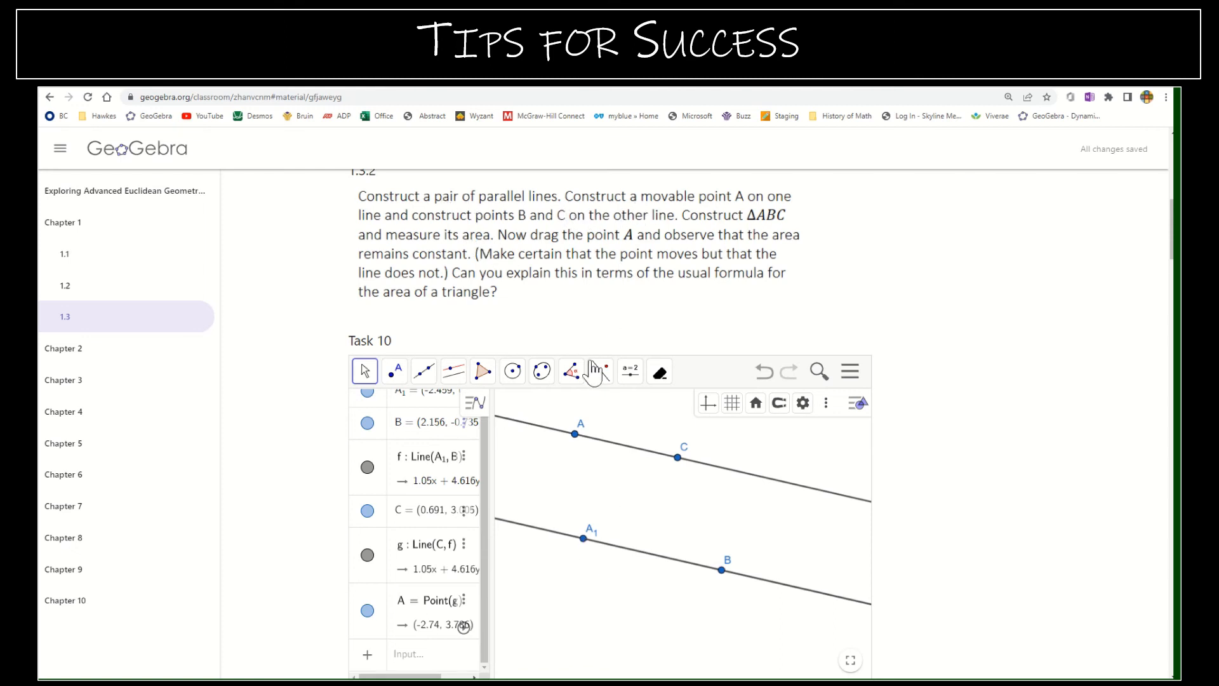
pyautogui.moveTo(575, 434)
pyautogui.mouseDown()
pyautogui.moveTo(661, 451)
pyautogui.moveTo(577, 434)
pyautogui.mouseUp()
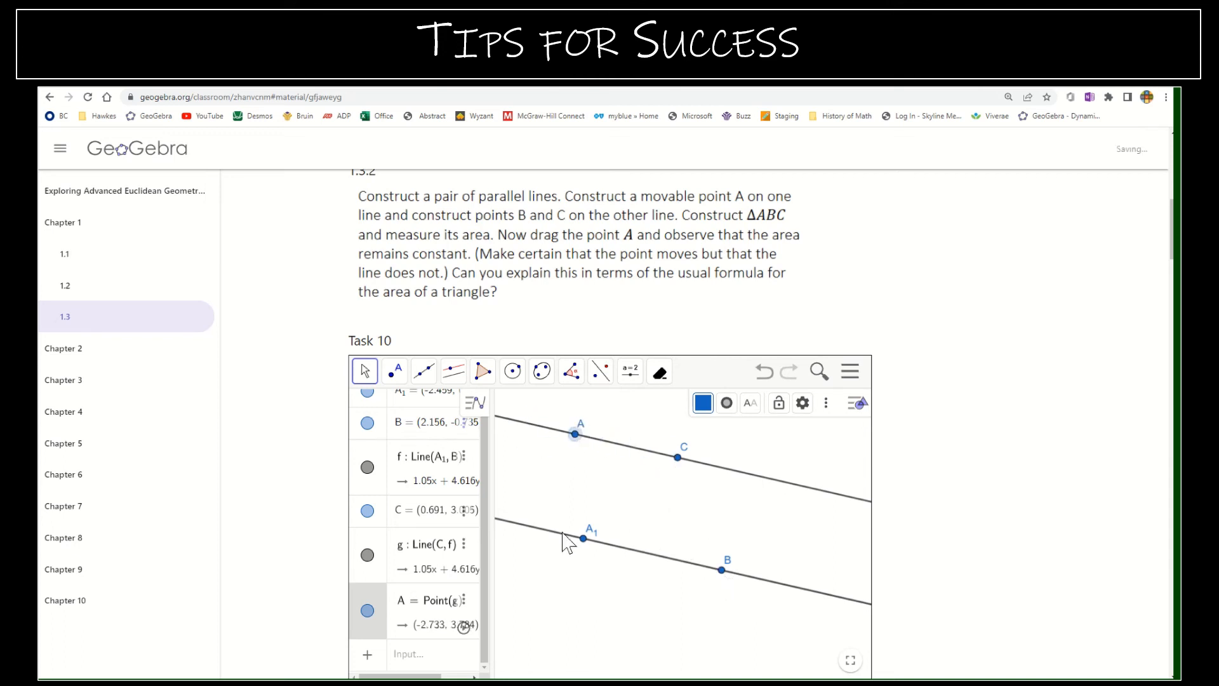
# - Rename the left point on the lower line as C
pyautogui.rightClick(583, 538)
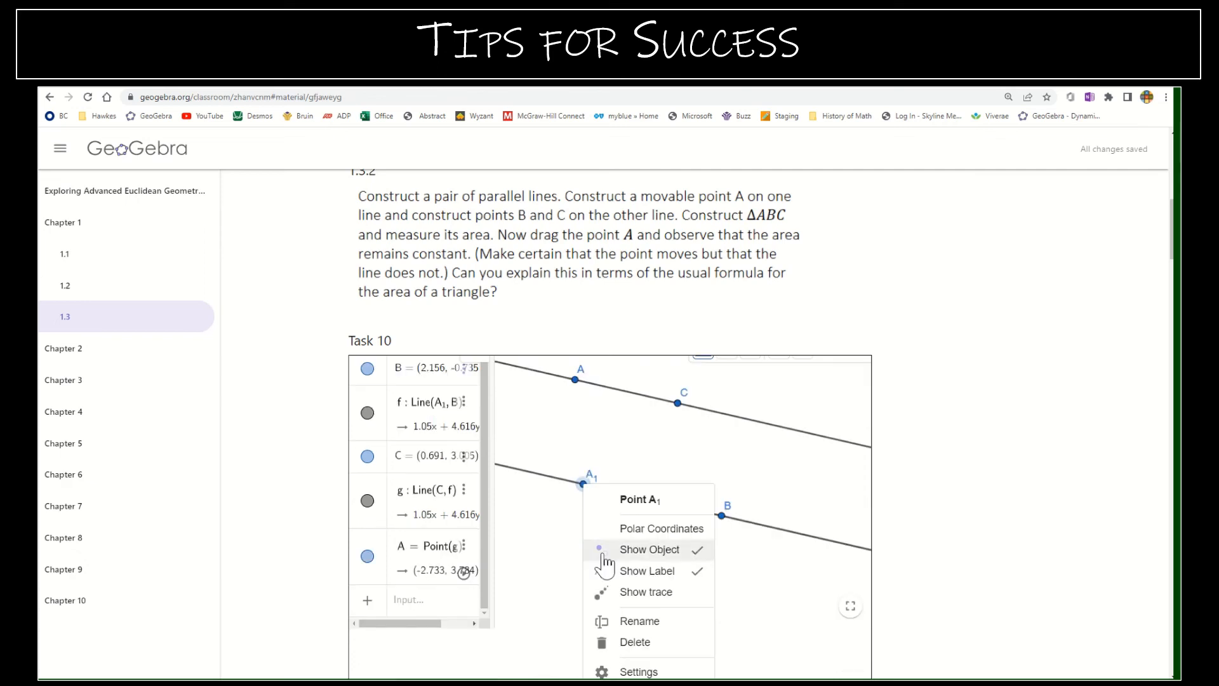
pyautogui.click(639, 621)
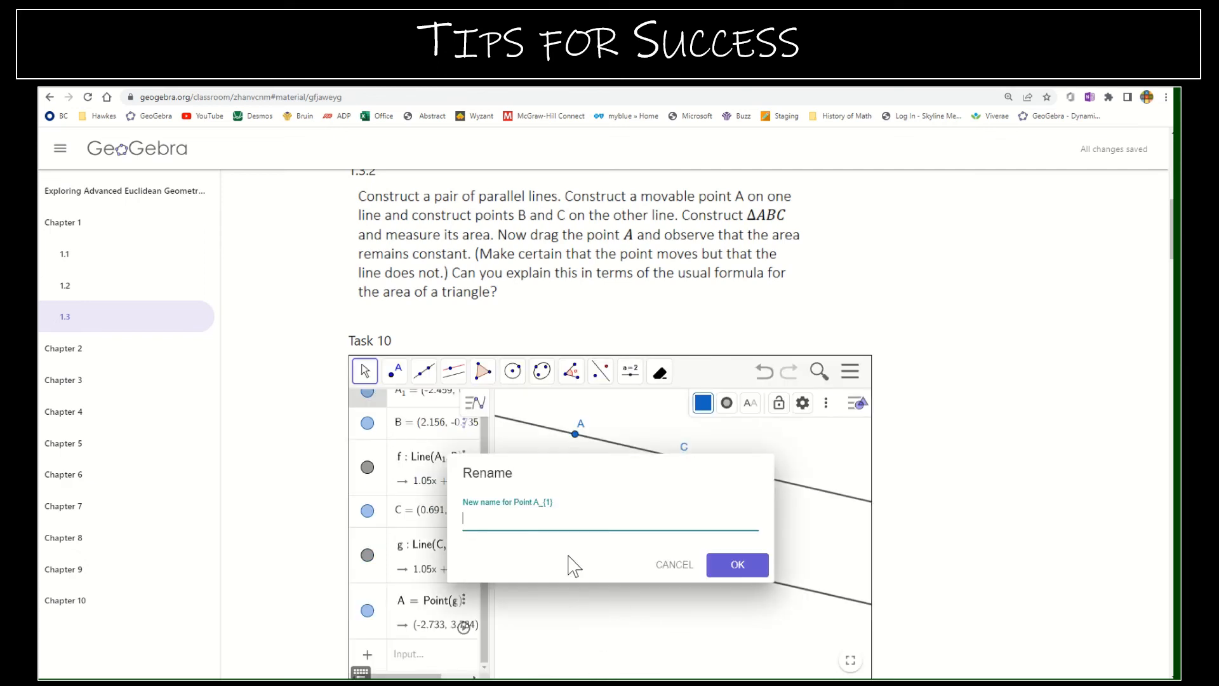
pyautogui.write('C')
pyautogui.press('Return')
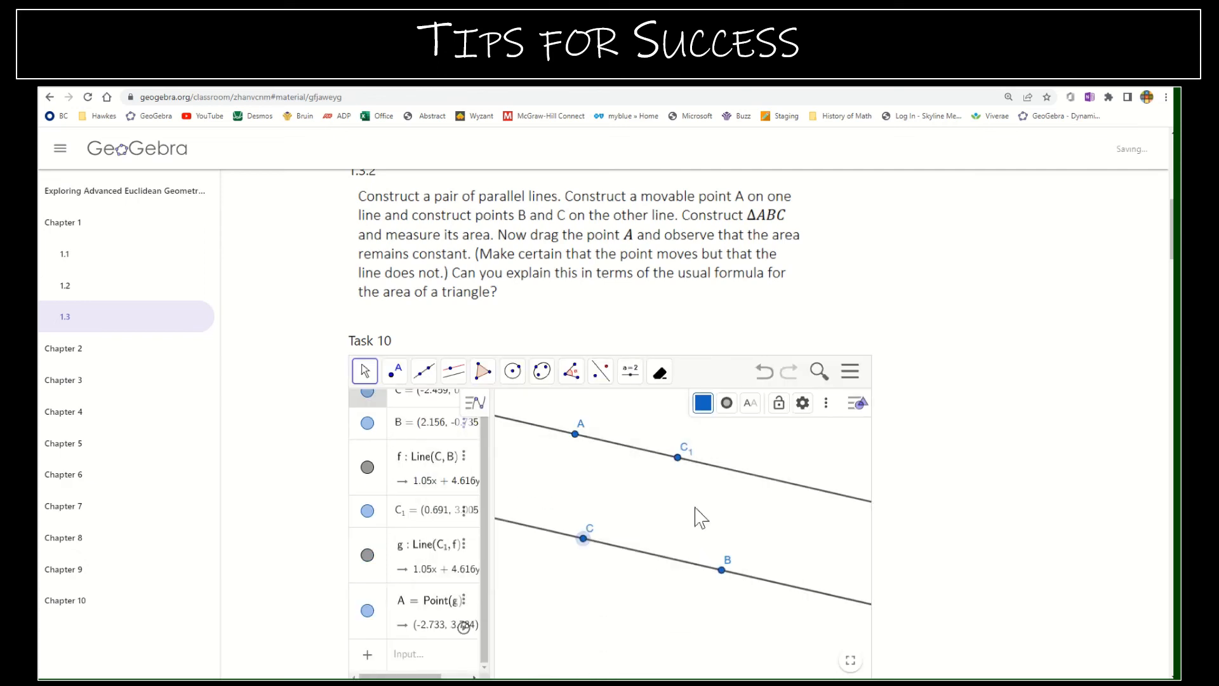
# - Move the upper line's defining point C₁ to about x = 2.55, and hide that point
pyautogui.scroll(1, 688, 274)
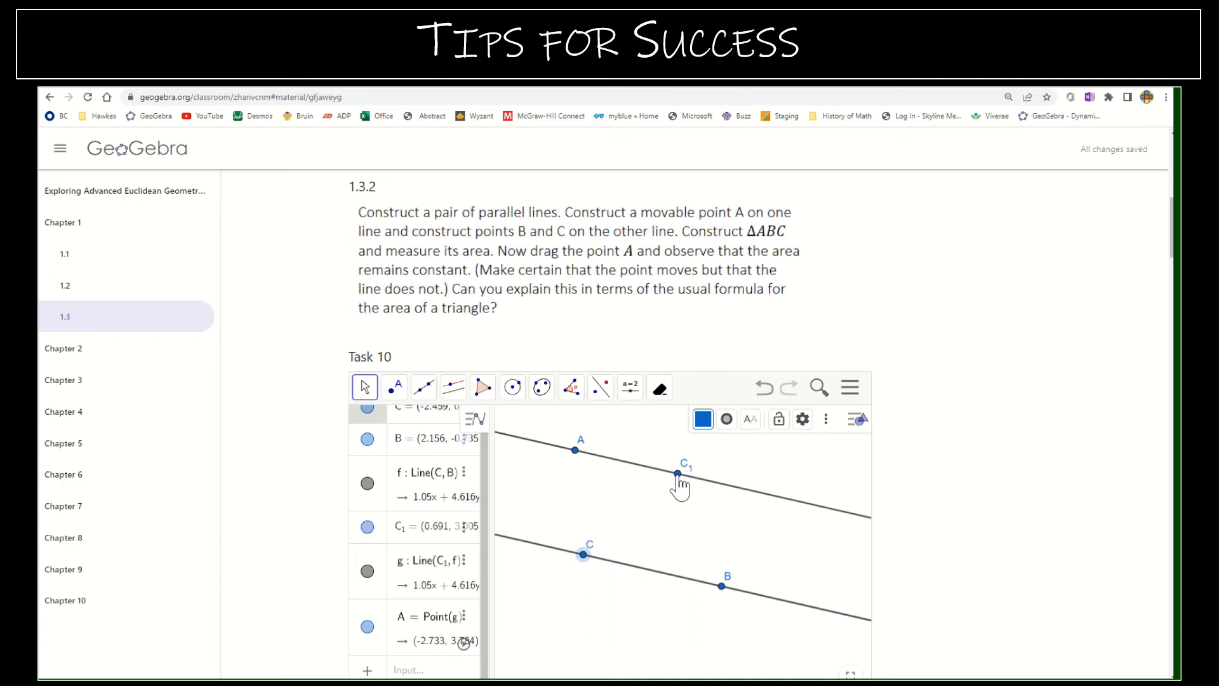
pyautogui.moveTo(679, 473); pyautogui.dragTo(733, 478)
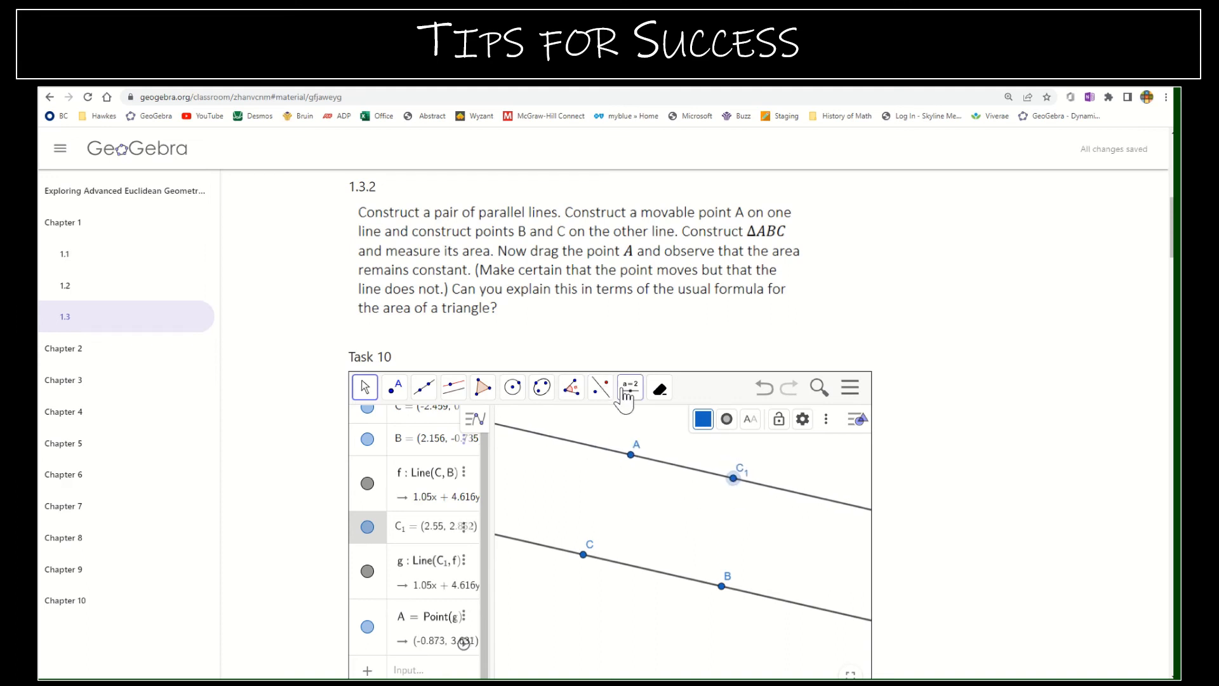
pyautogui.click(631, 388)
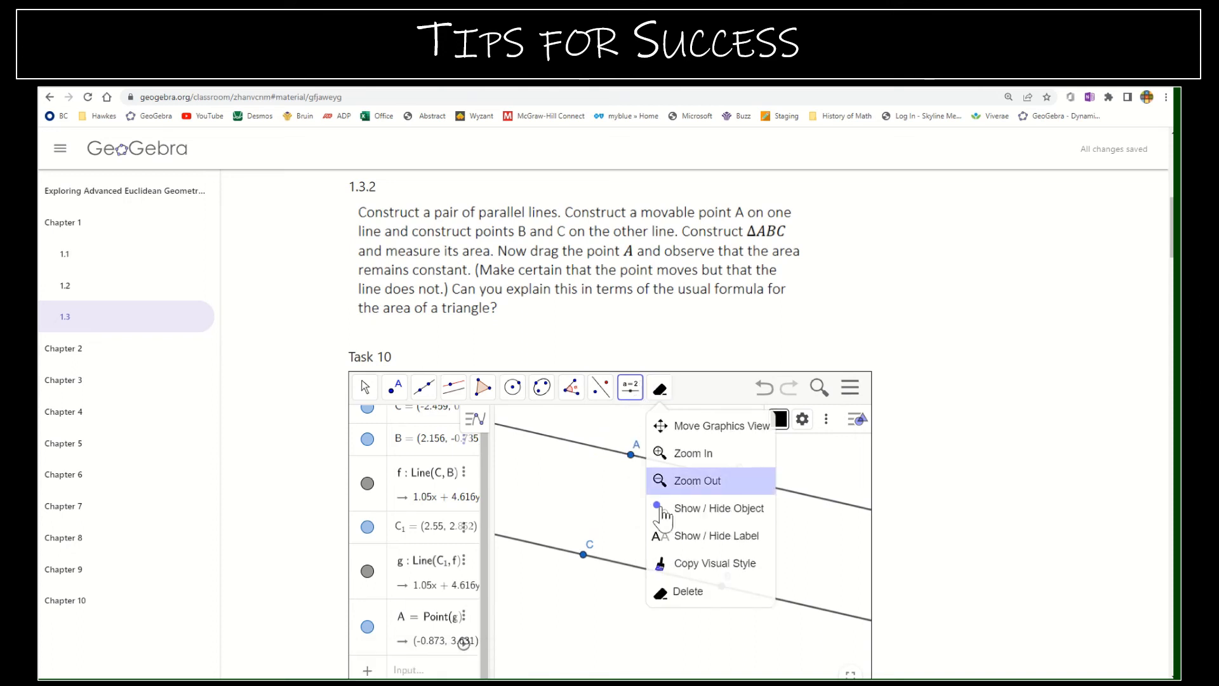
pyautogui.click(672, 508)
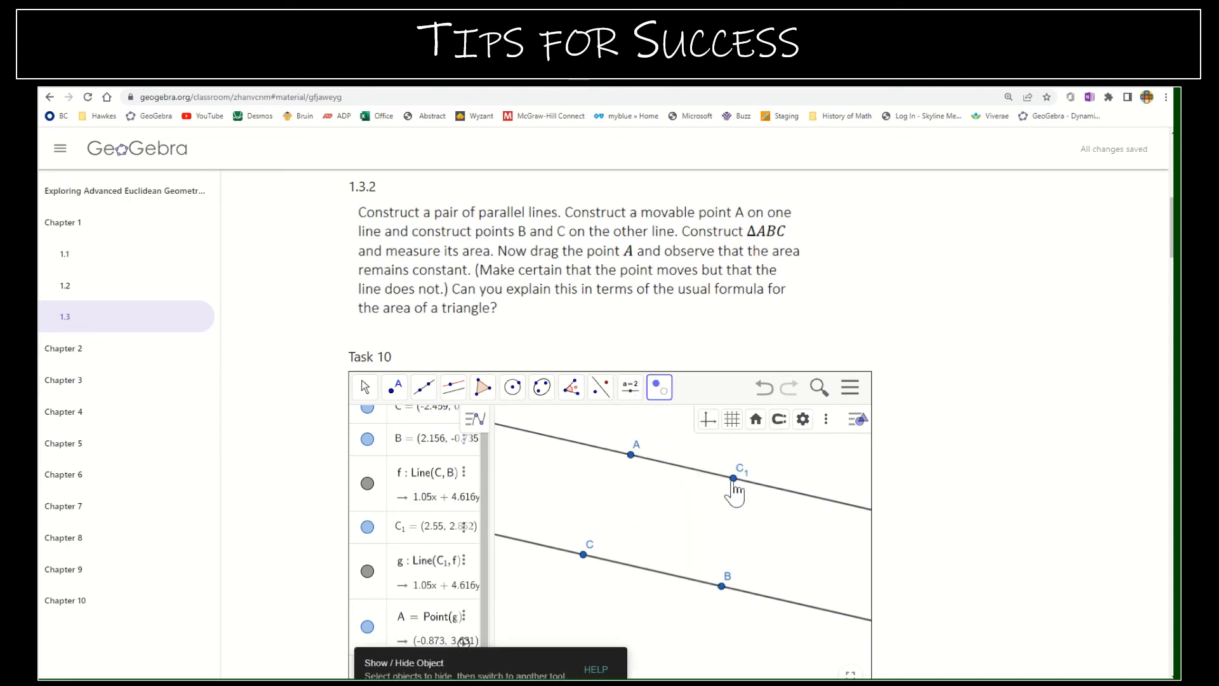
pyautogui.click(734, 480)
pyautogui.click(365, 387)
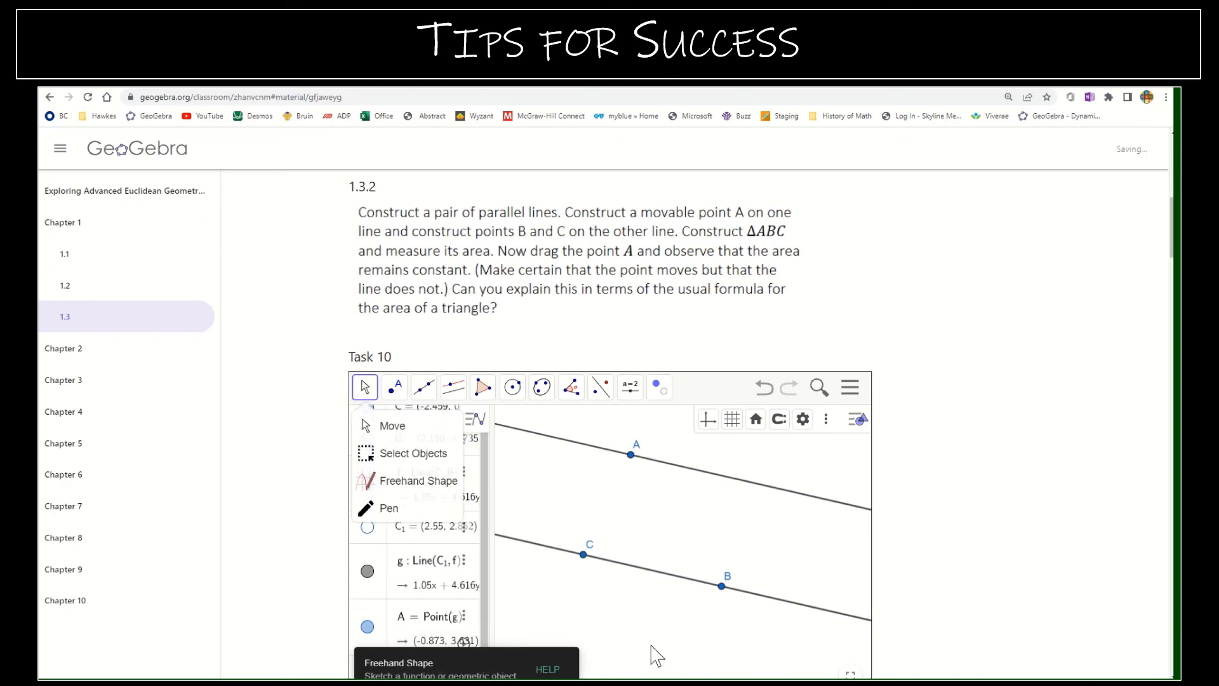
# - Draw a triangle polygon through point A on the upper line and points C and B on the lower line
pyautogui.click(477, 392)
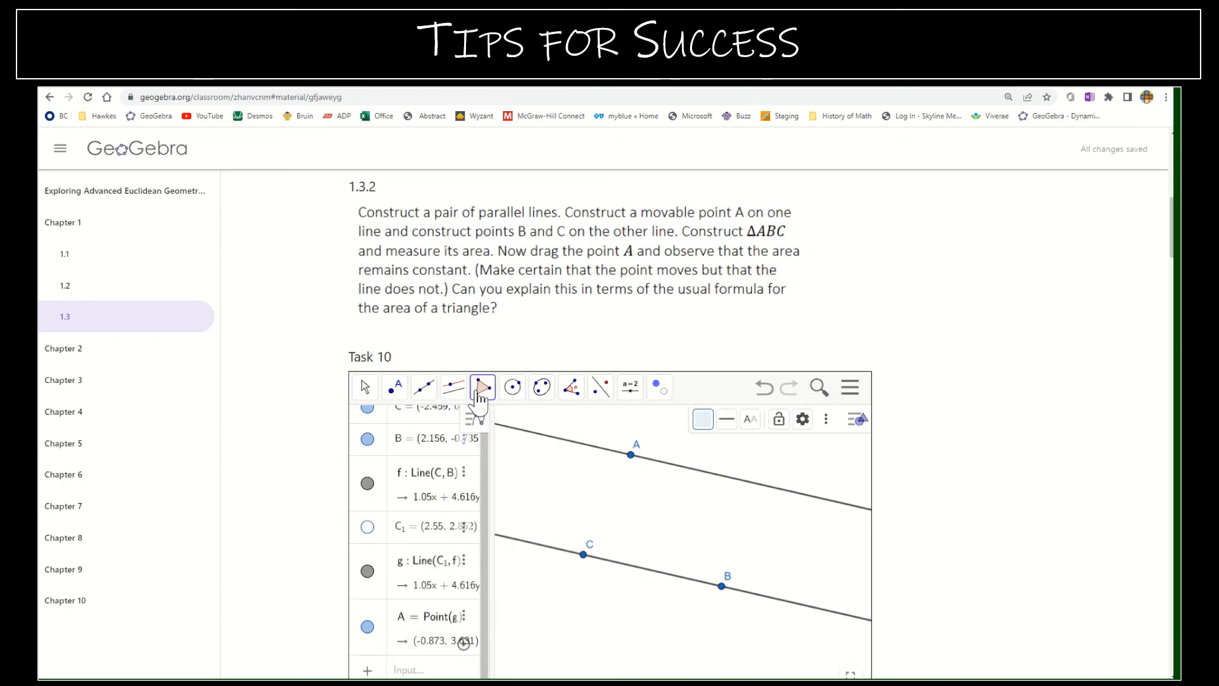
pyautogui.click(630, 455)
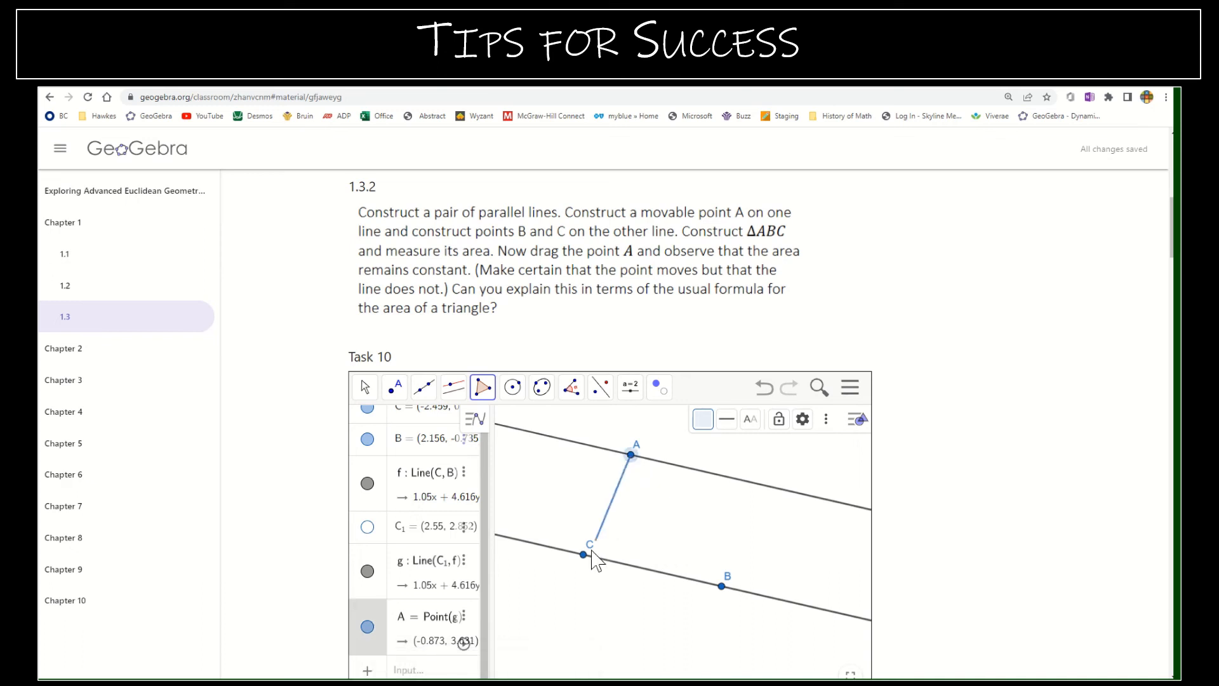
pyautogui.click(583, 554)
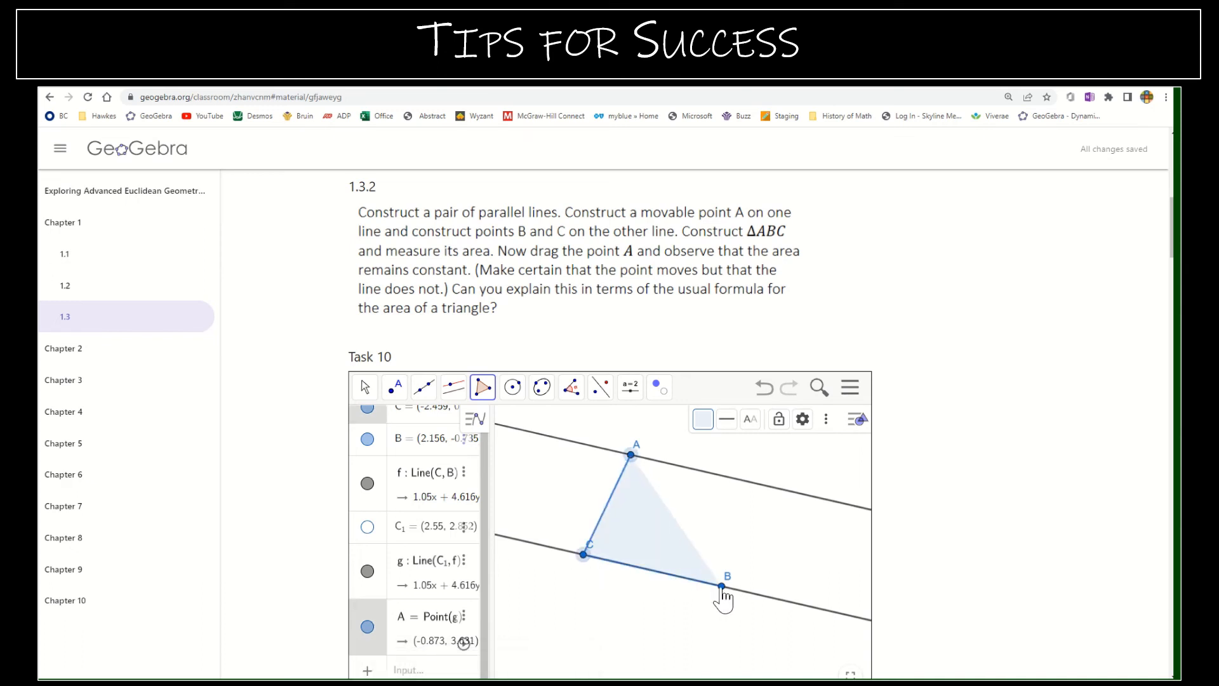
pyautogui.click(723, 586)
pyautogui.click(631, 455)
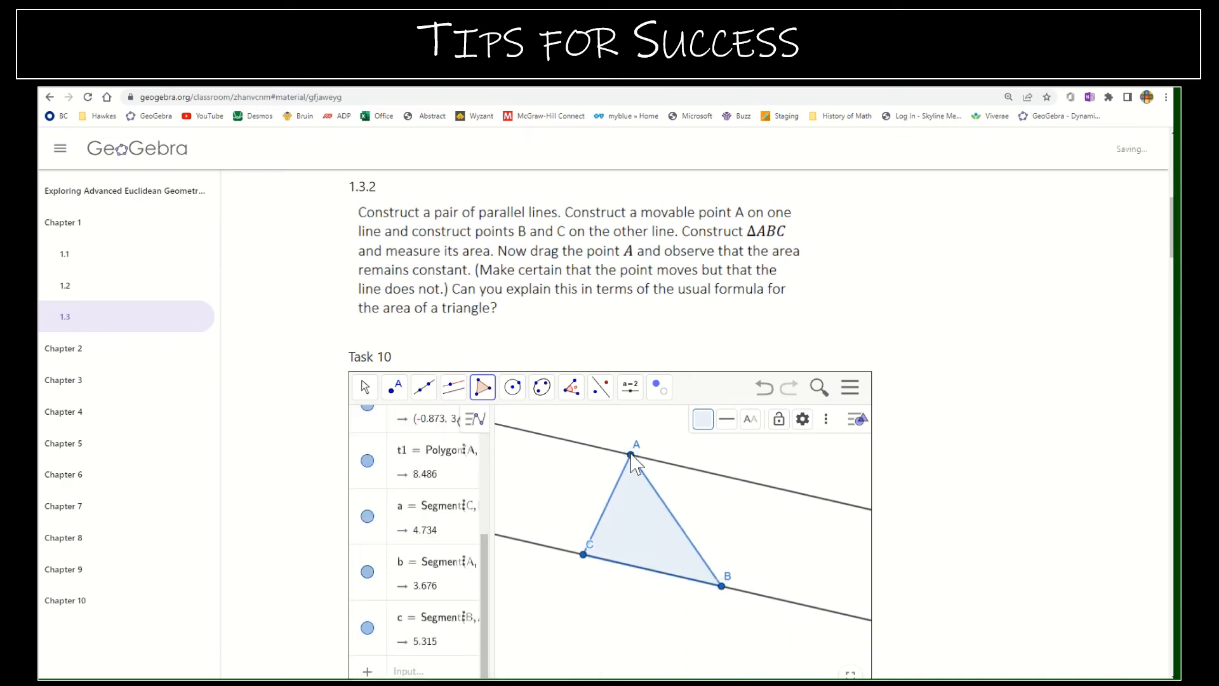
# - Slide point A along the upper line to beyond B, and check how the triangle's area behaves
pyautogui.click(366, 388)
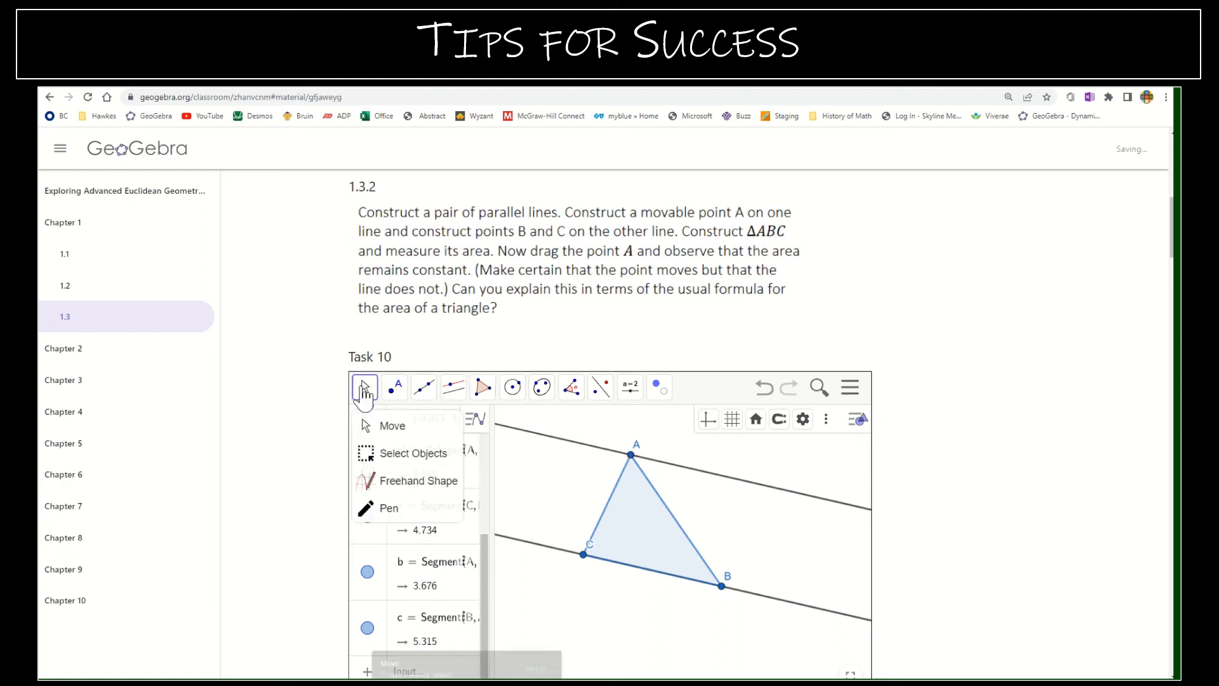
pyautogui.moveTo(633, 455); pyautogui.dragTo(735, 481)
pyautogui.moveTo(760, 484)
pyautogui.mouseDown()
pyautogui.moveTo(558, 434)
pyautogui.moveTo(775, 497)
pyautogui.mouseUp()
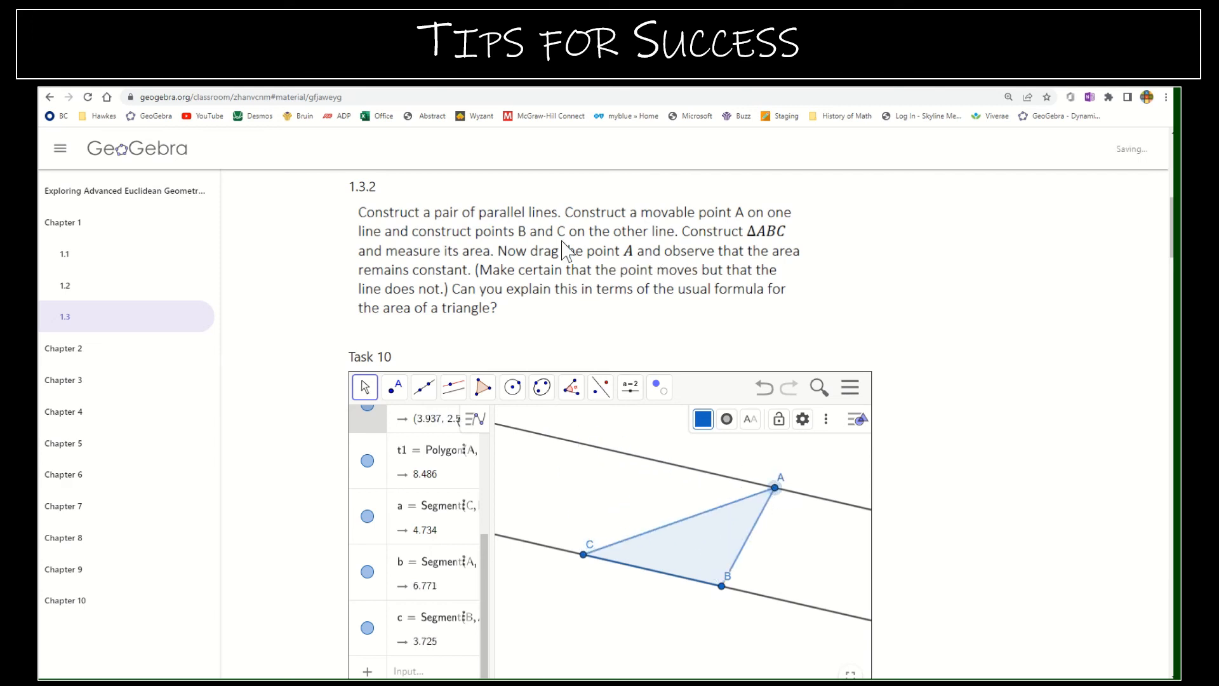
pyautogui.scroll(-1, 604, 326)
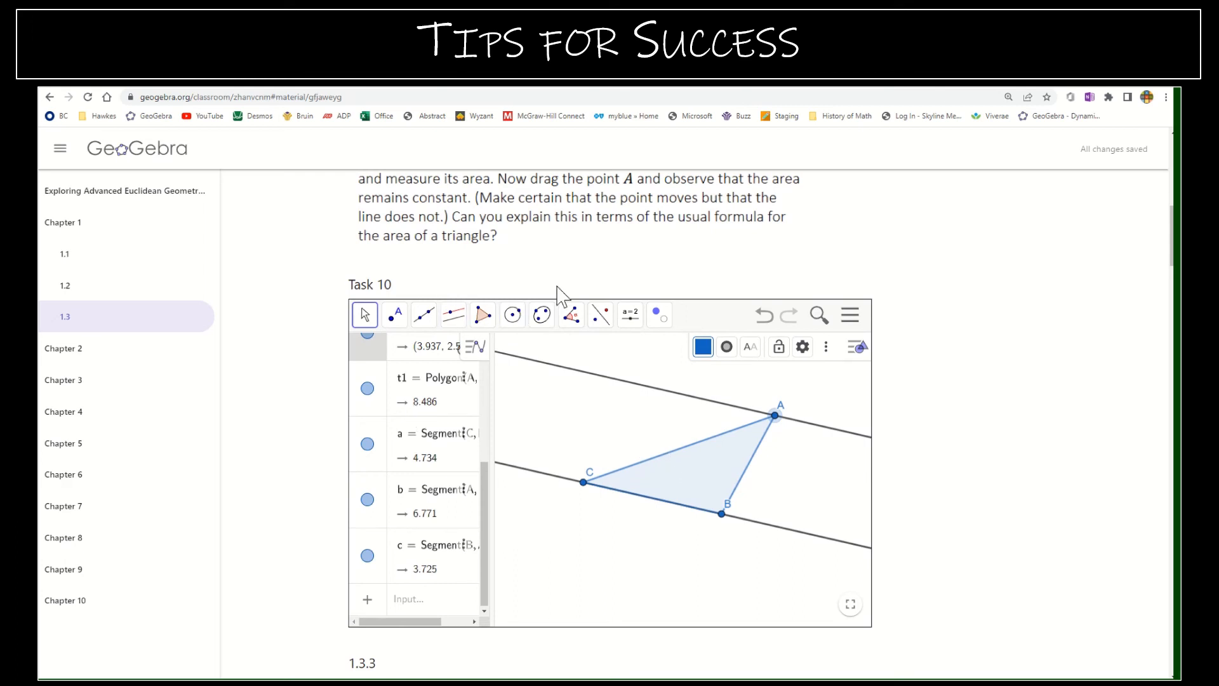
pyautogui.scroll(1, 560, 296)
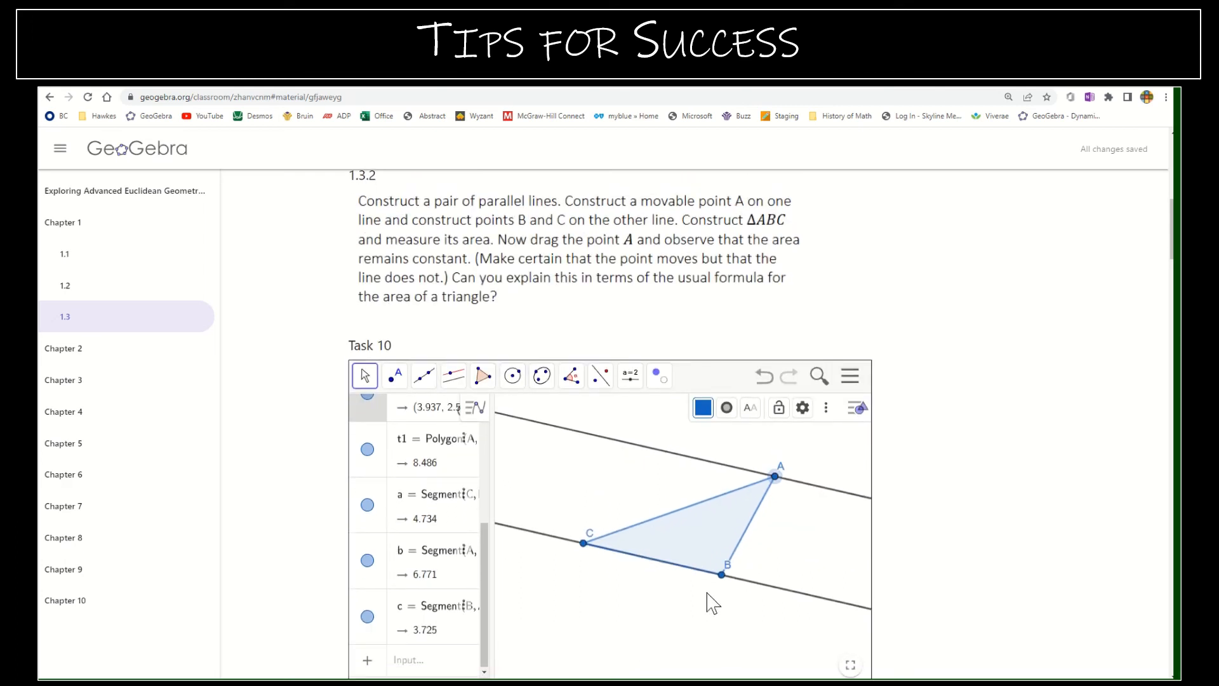
# - Reshape the triangle by moving B slightly down and C outward, and slide A back along its line to recheck the area
pyautogui.moveTo(724, 576)
pyautogui.mouseDown()
pyautogui.moveTo(790, 593)
pyautogui.moveTo(730, 664)
pyautogui.moveTo(762, 581)
pyautogui.moveTo(741, 505)
pyautogui.moveTo(724, 587)
pyautogui.mouseUp()
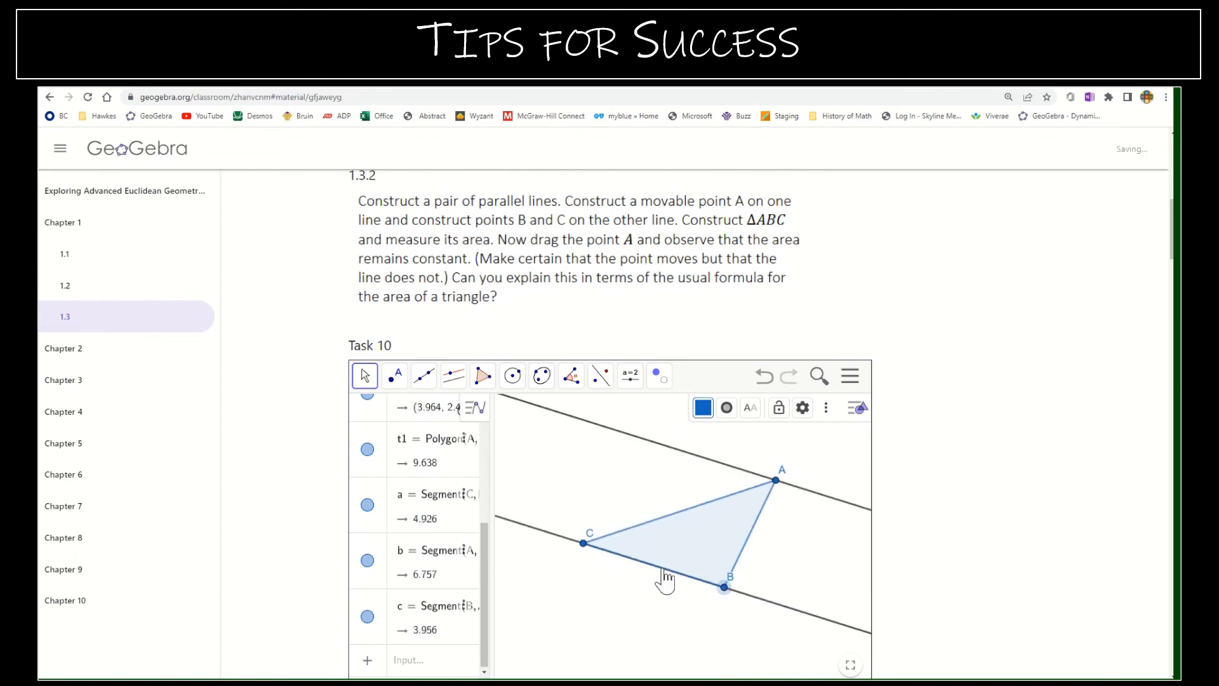
pyautogui.moveTo(583, 543); pyautogui.dragTo(538, 523)
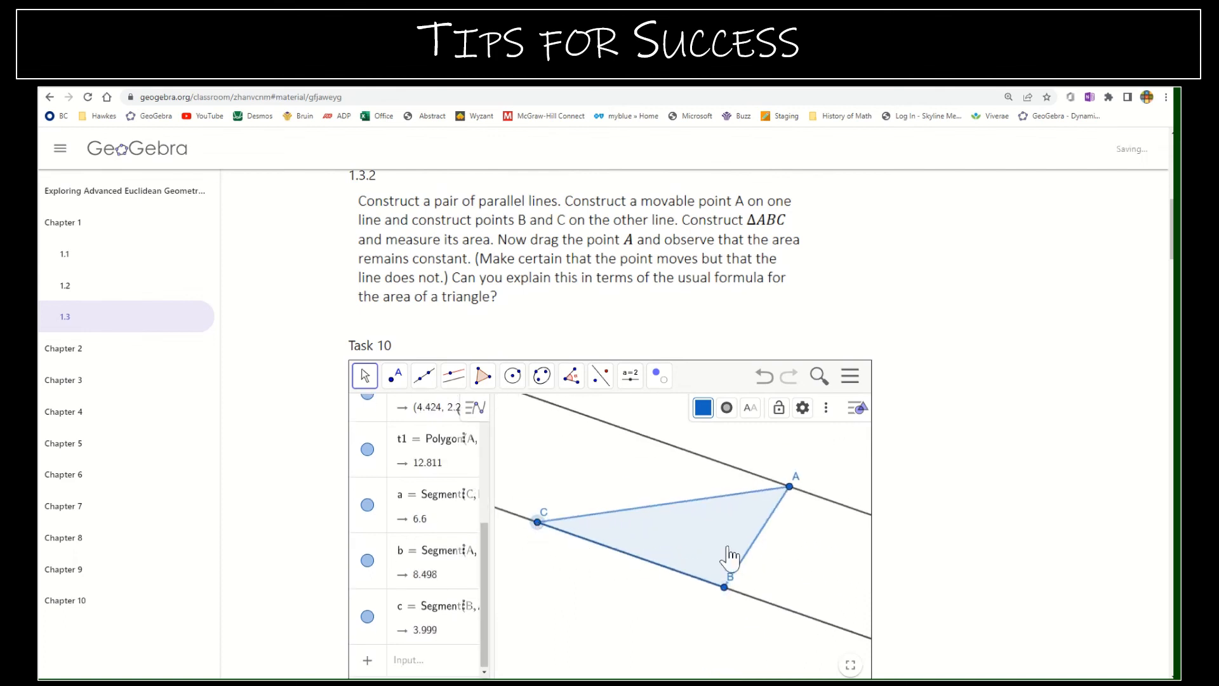
pyautogui.moveTo(792, 499); pyautogui.dragTo(630, 453)
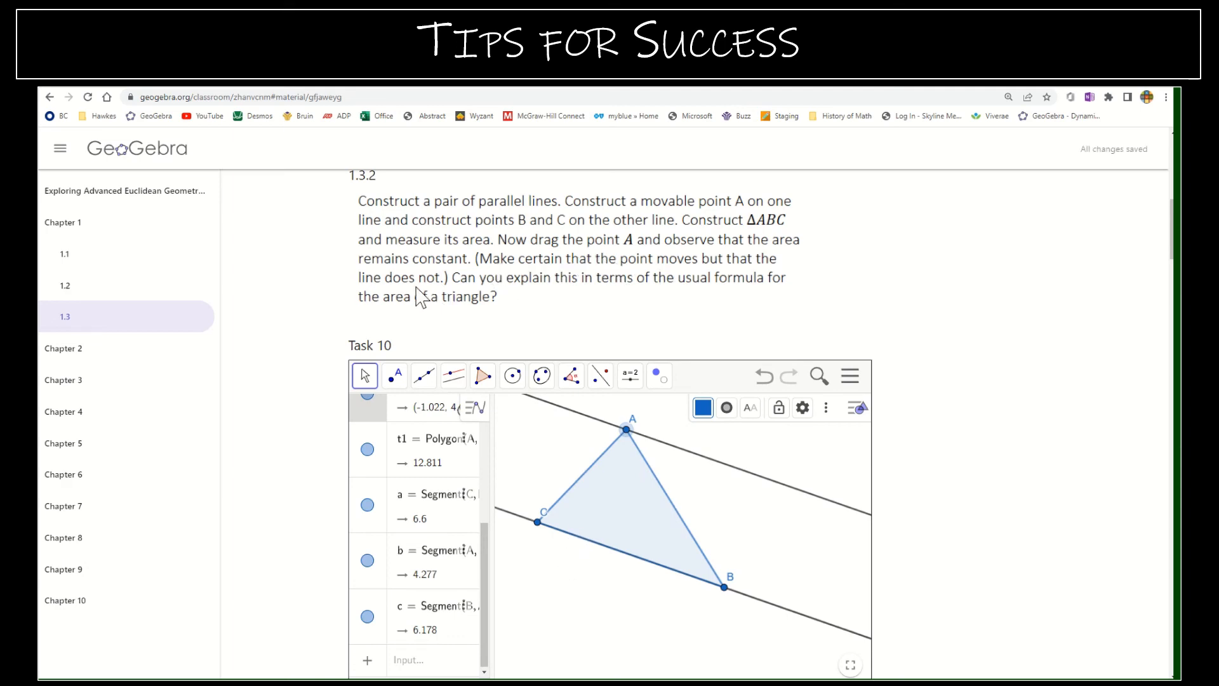
# - Look over the tools for adding text and check boxes to Task 10, and go on to the example sketch above exercise 1.3.4
pyautogui.scroll(-3, 950, 439)
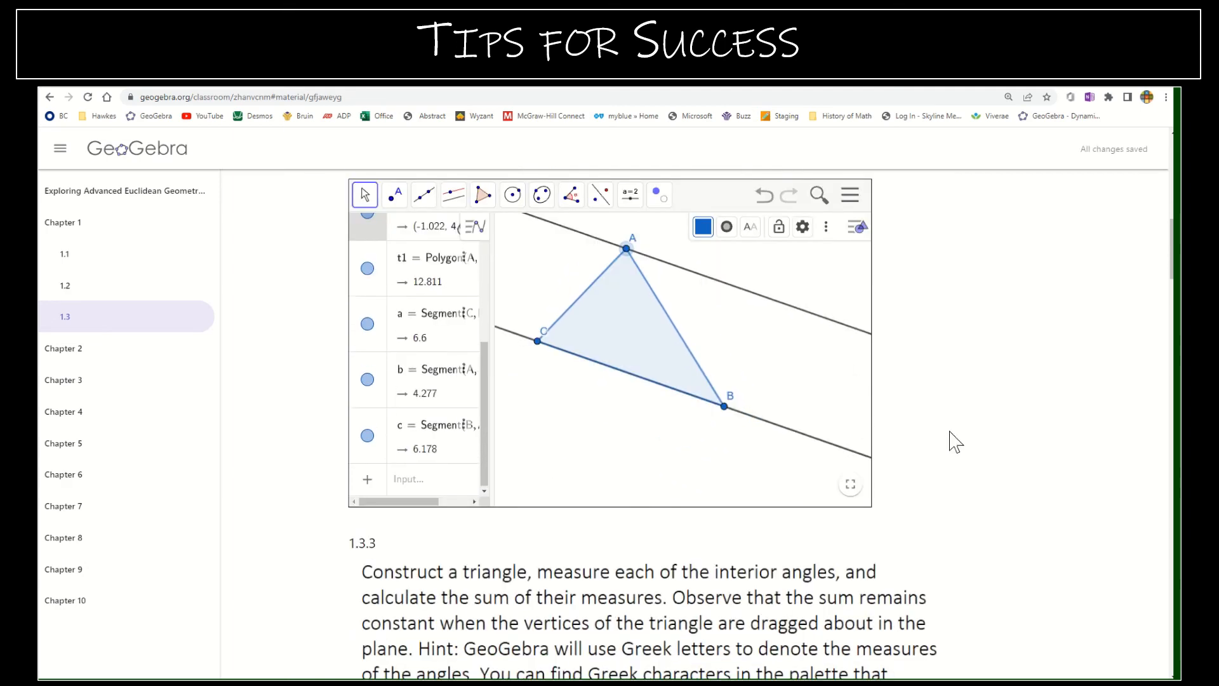
pyautogui.scroll(3, 950, 438)
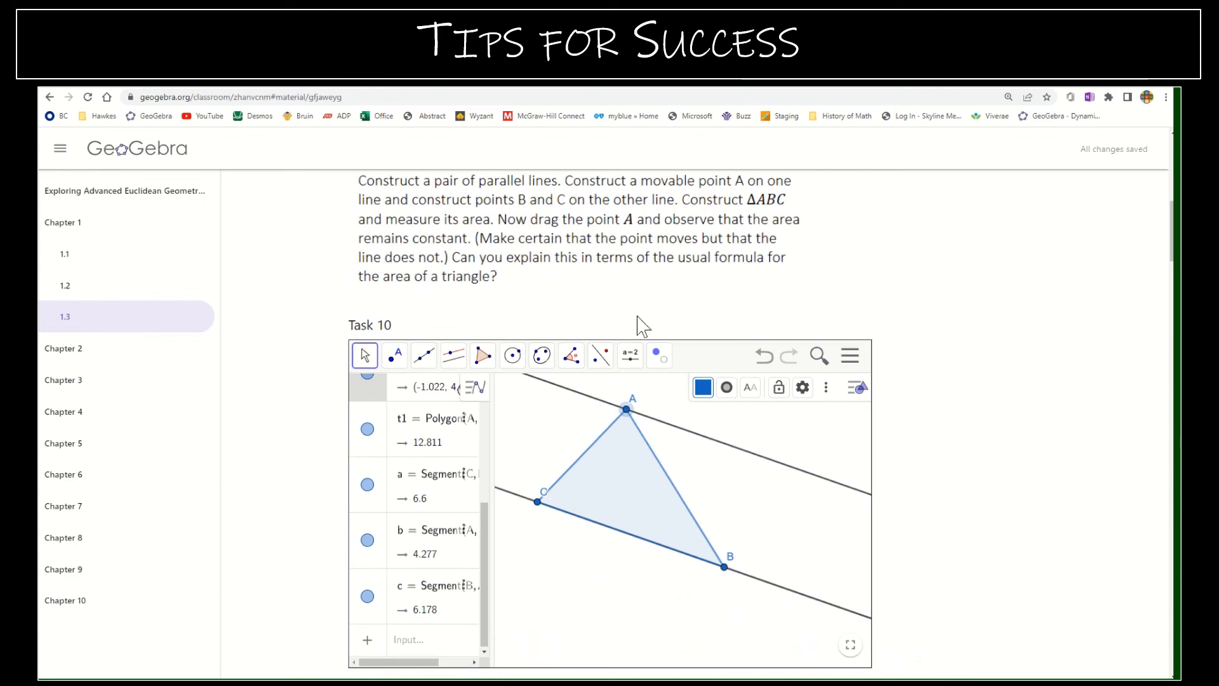
pyautogui.click(621, 360)
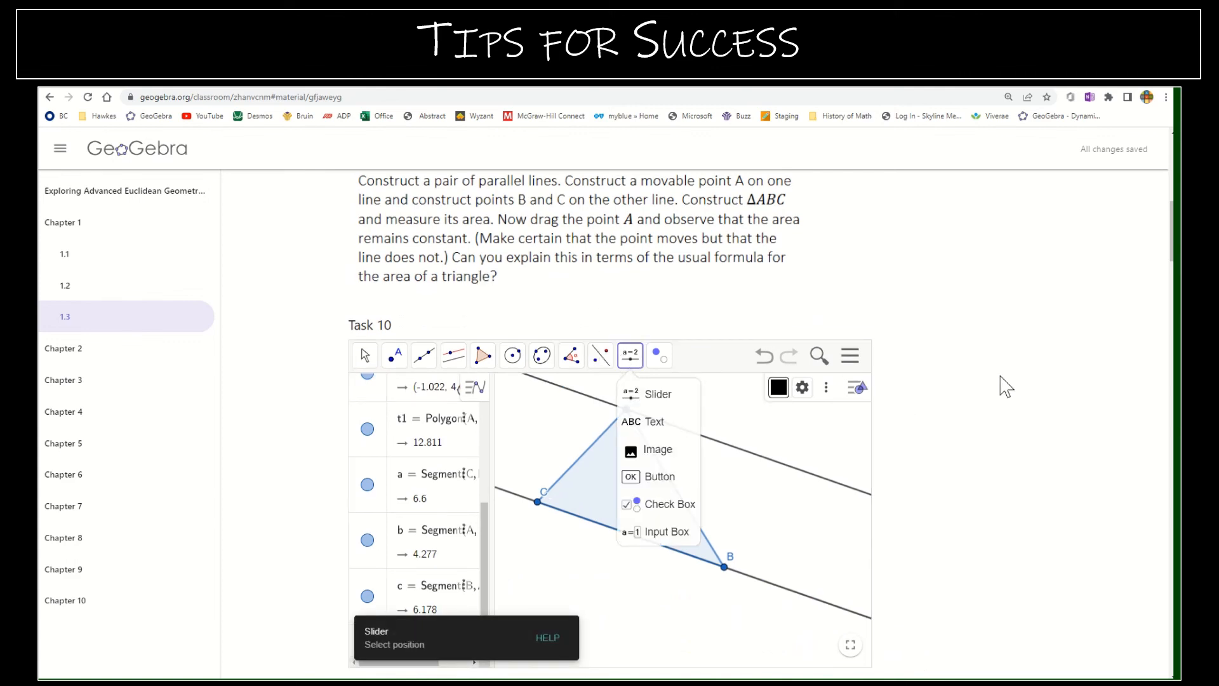
pyautogui.scroll(-10, 1005, 386)
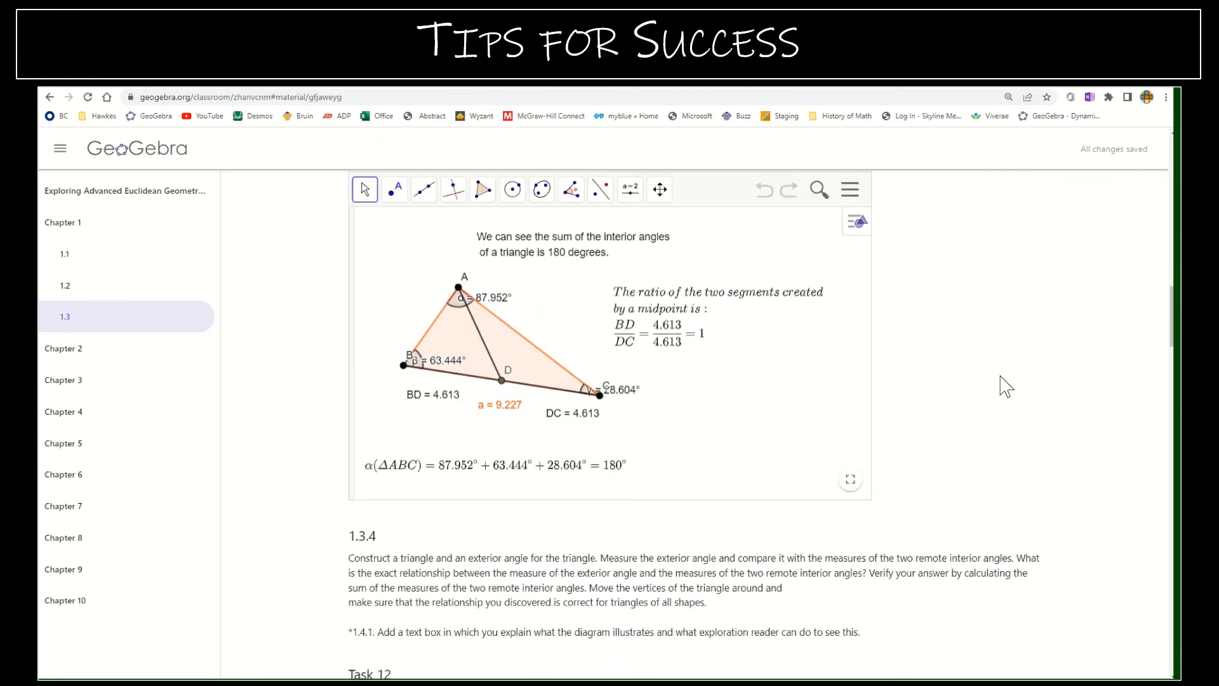
# - Draw a triangle polygon with apex A and base vertices B and C in the Task 12 sketch
pyautogui.scroll(-5, 1005, 386)
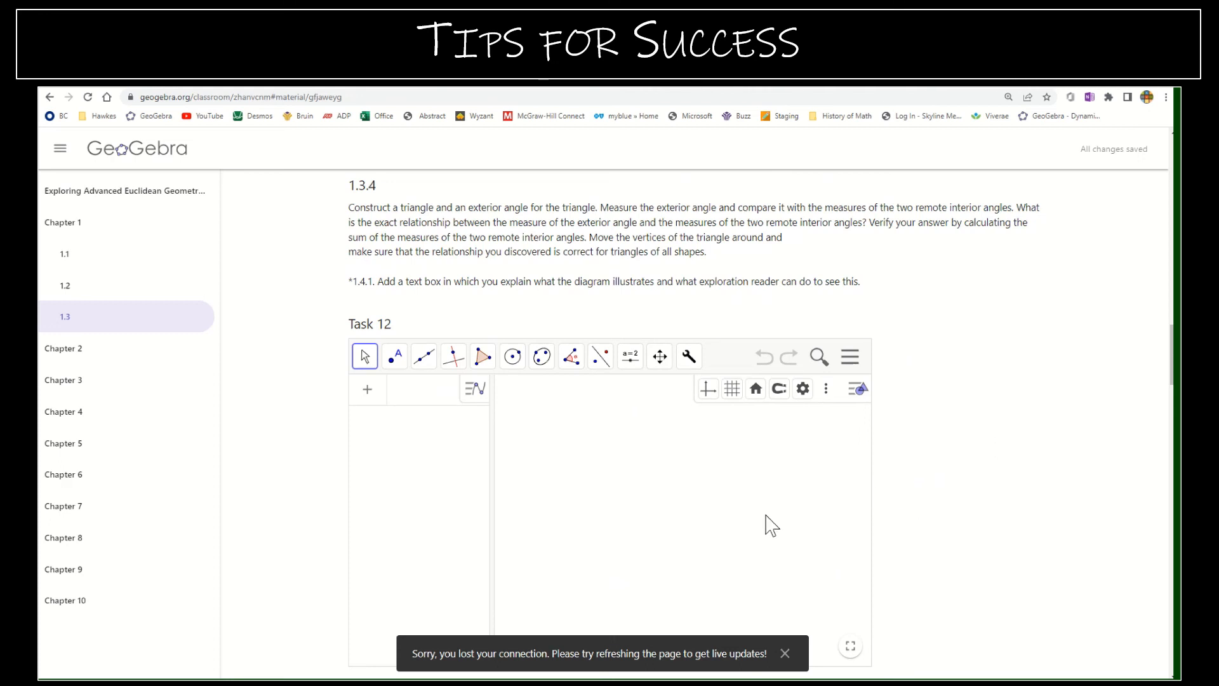
pyautogui.click(483, 368)
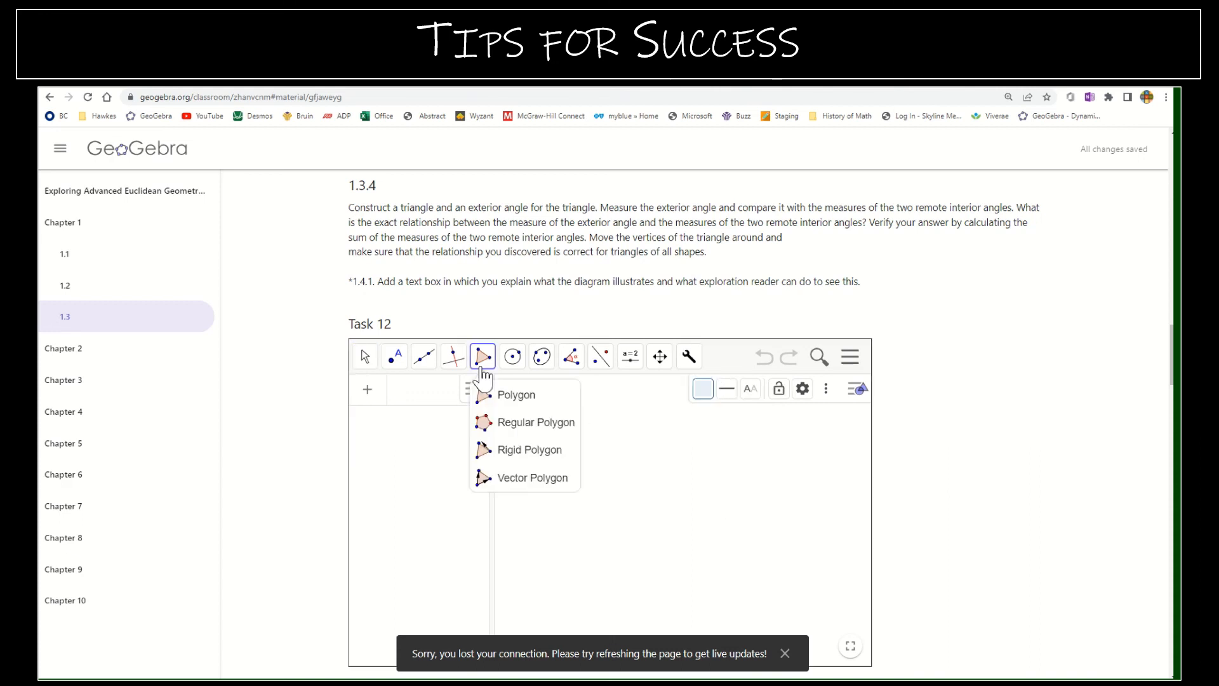
pyautogui.click(502, 395)
pyautogui.click(652, 442)
pyautogui.click(542, 564)
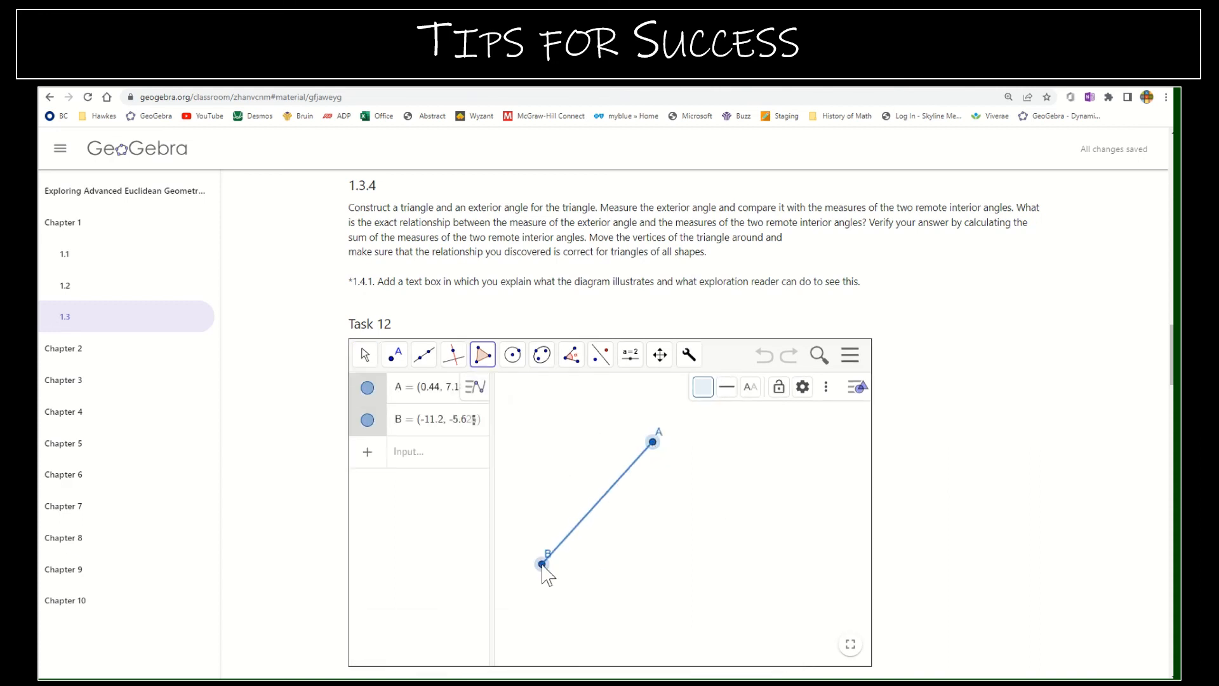
pyautogui.click(746, 575)
pyautogui.click(653, 443)
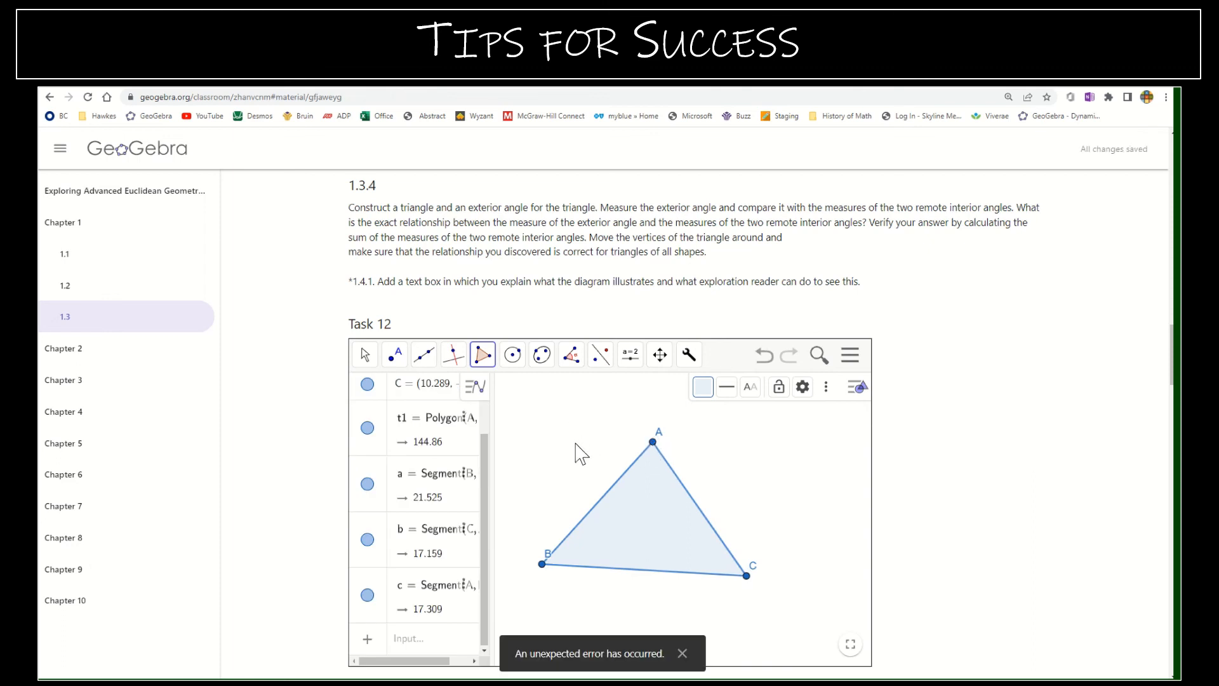
# - Measure the triangle's angle at vertex A and restrict it to the range 0° to 180°
pyautogui.click(572, 354)
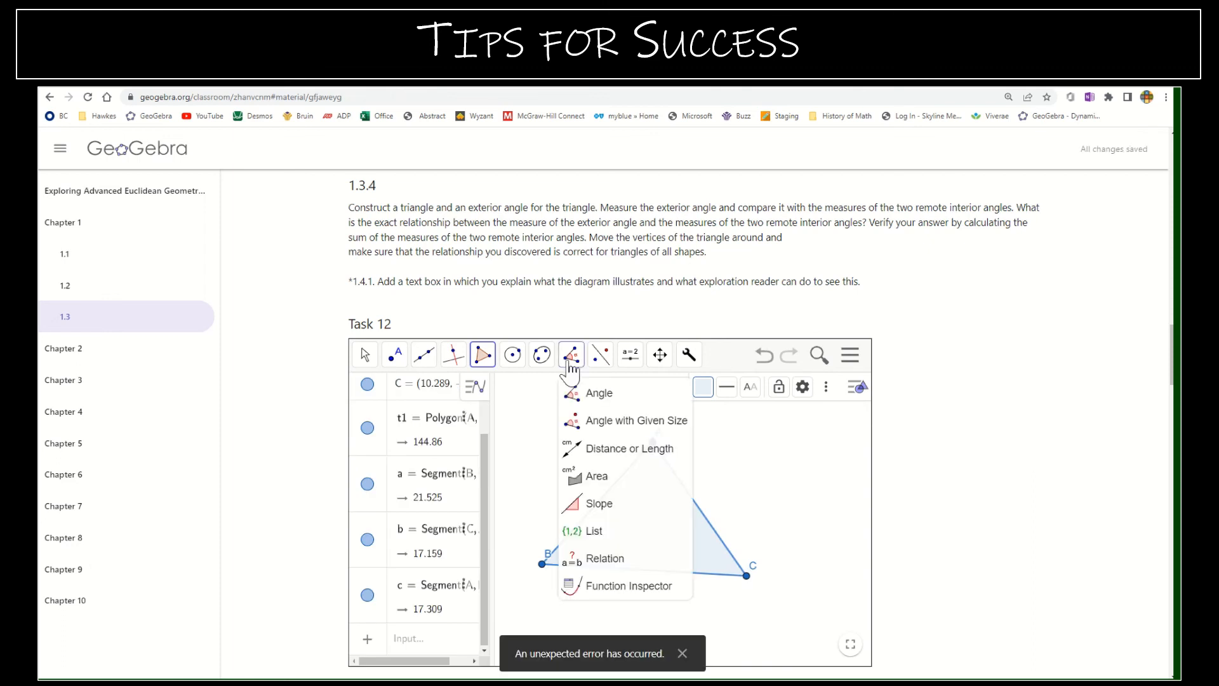
pyautogui.click(595, 395)
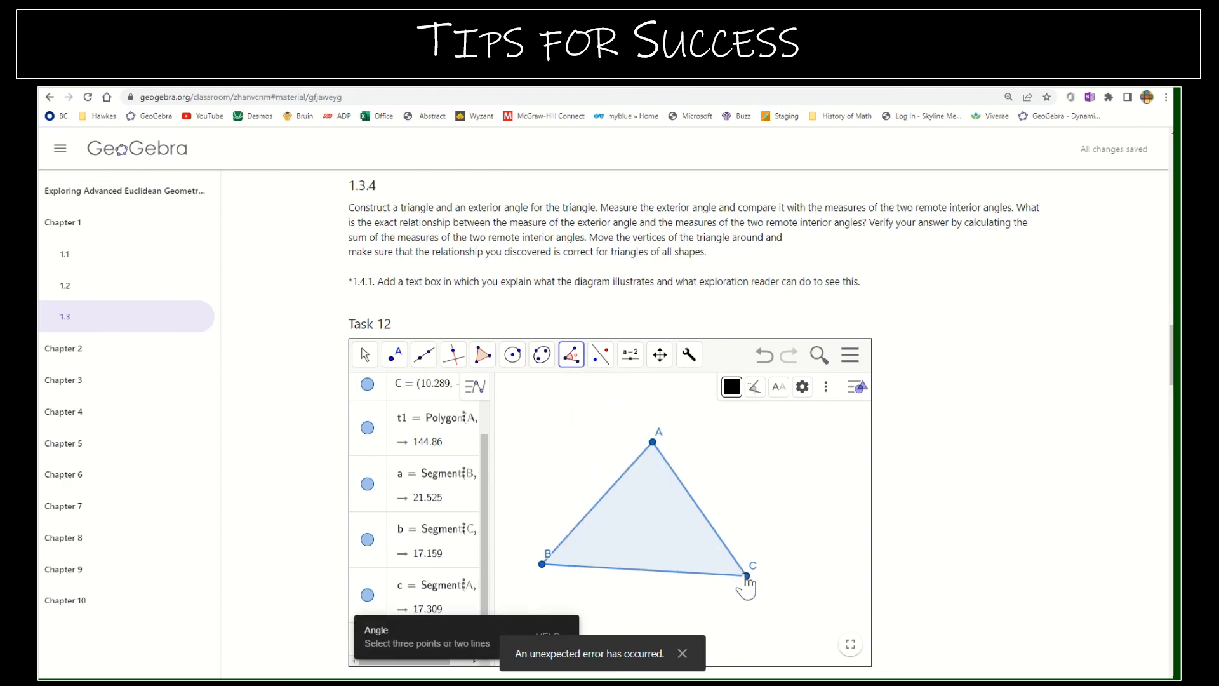
pyautogui.click(746, 576)
pyautogui.click(653, 443)
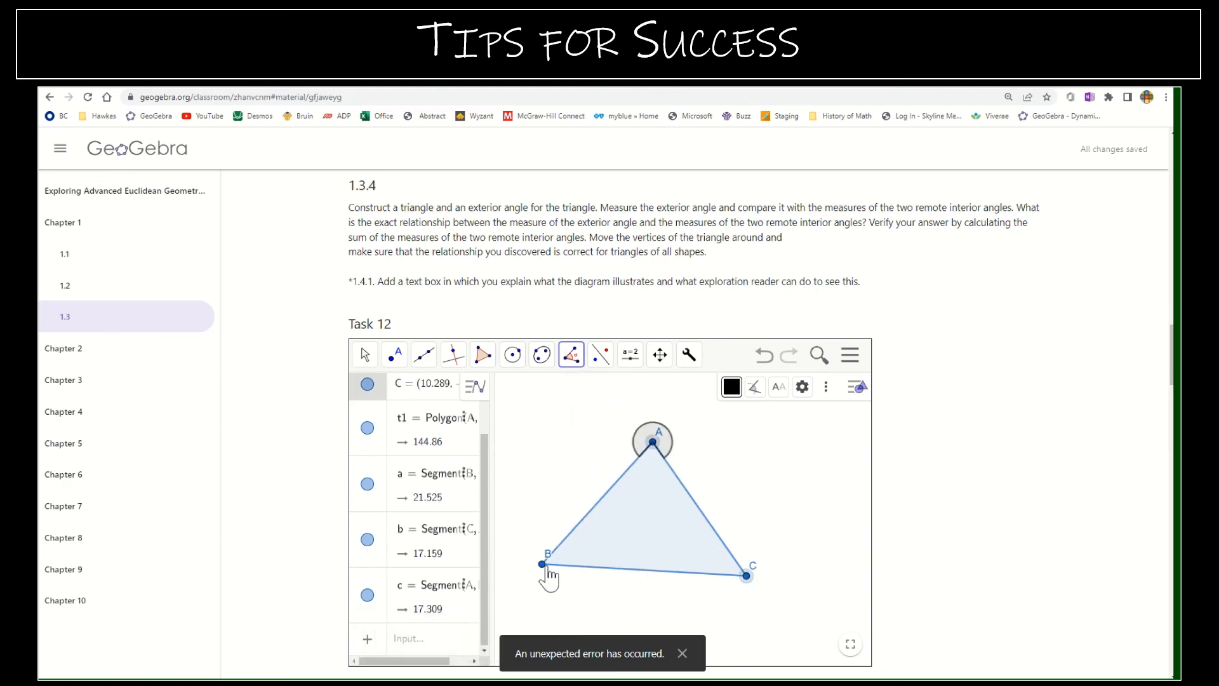
pyautogui.click(543, 566)
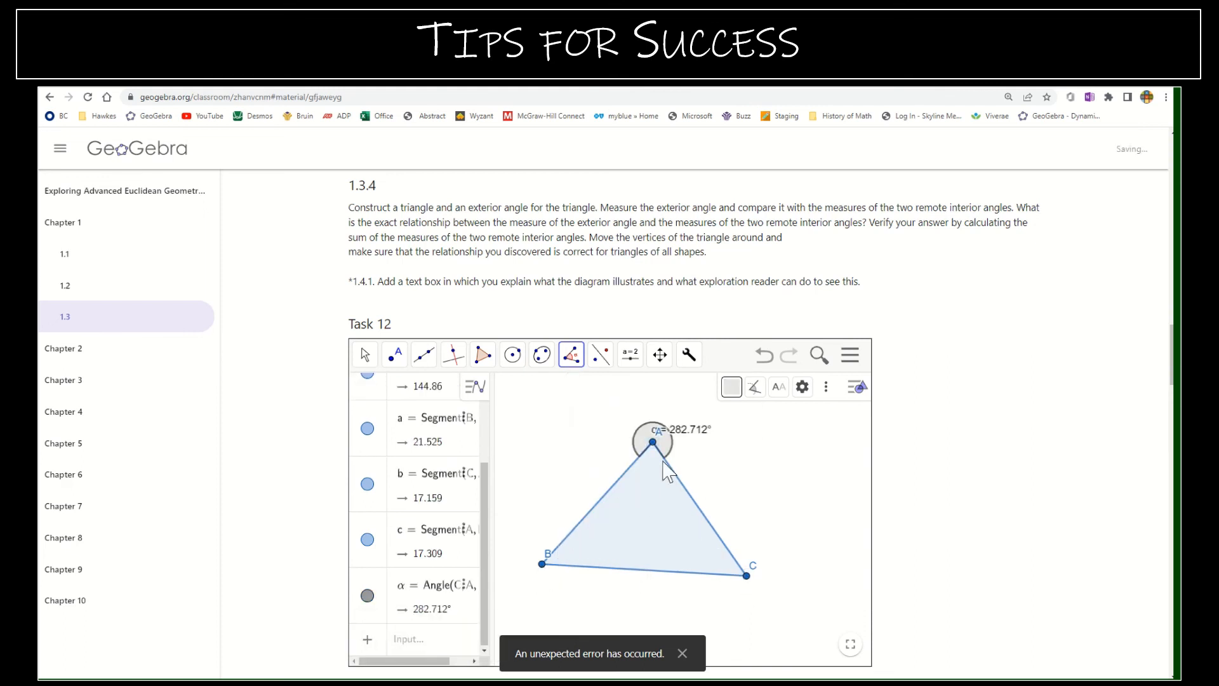
pyautogui.click(755, 387)
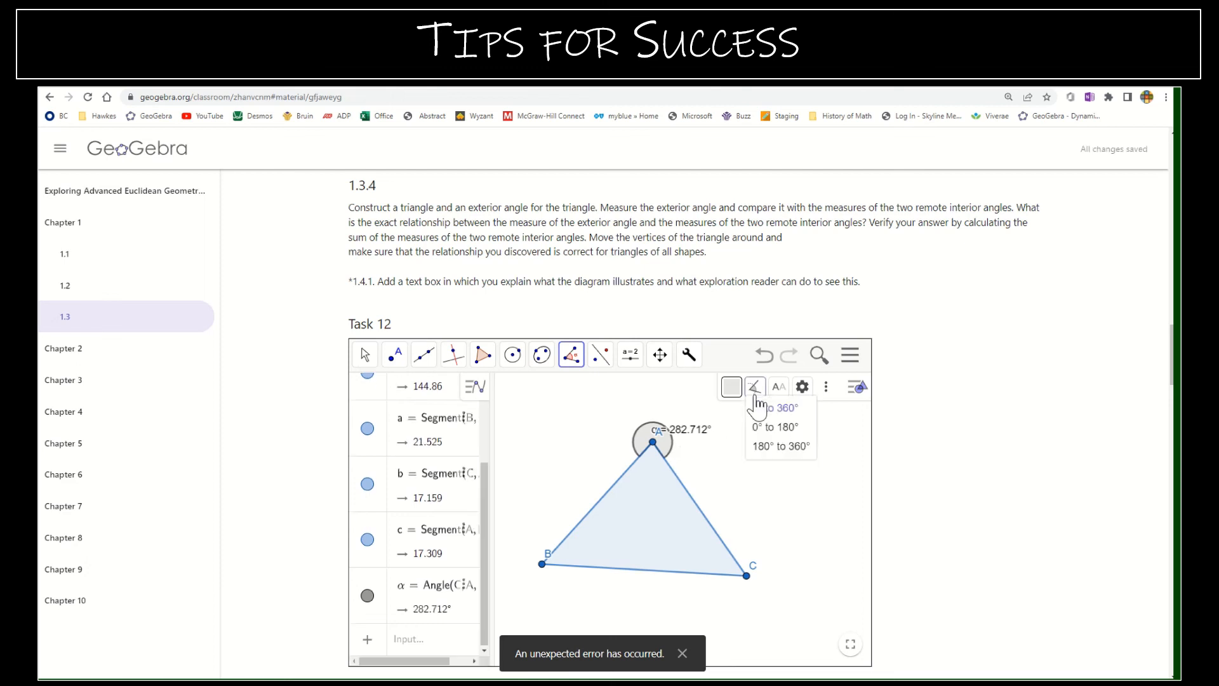
pyautogui.click(773, 429)
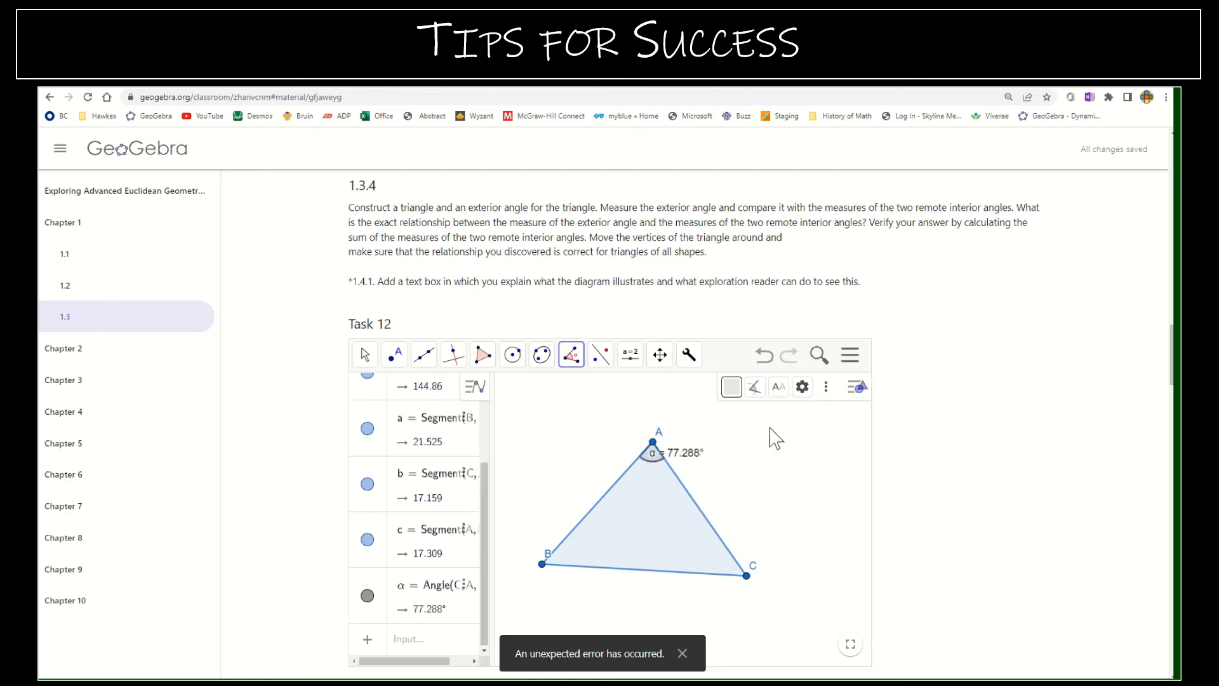
# - Measure the triangle's interior angle at vertex B and dismiss the error notification
pyautogui.click(748, 577)
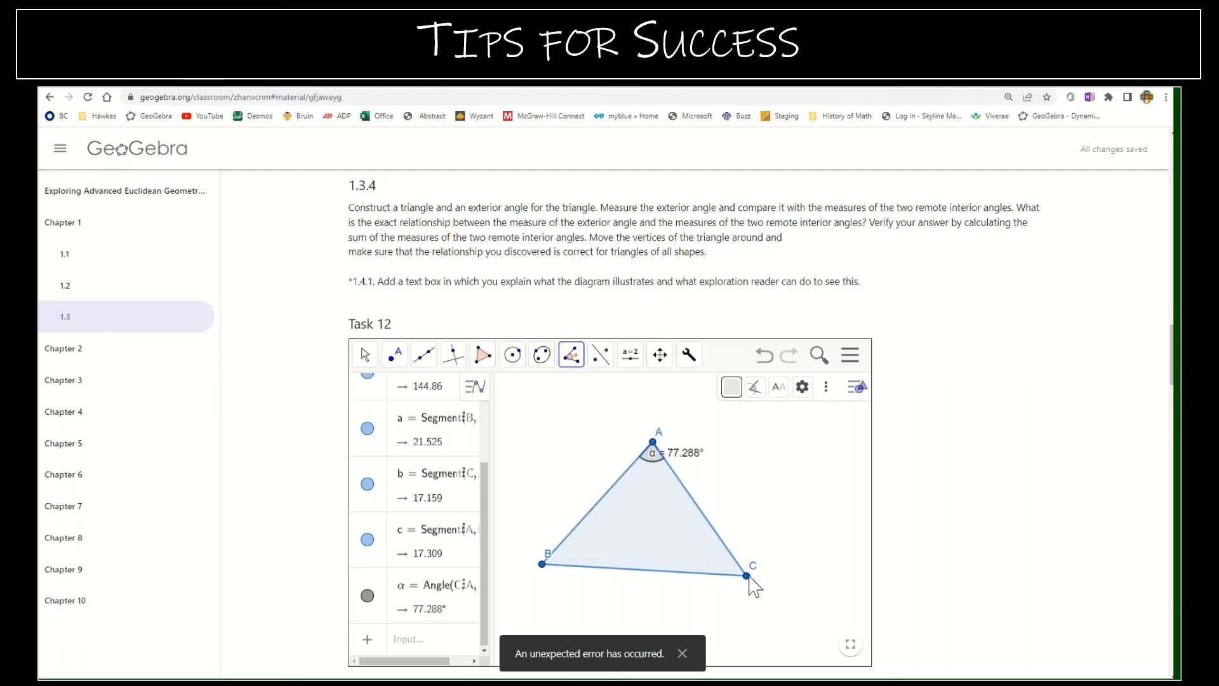
pyautogui.click(543, 564)
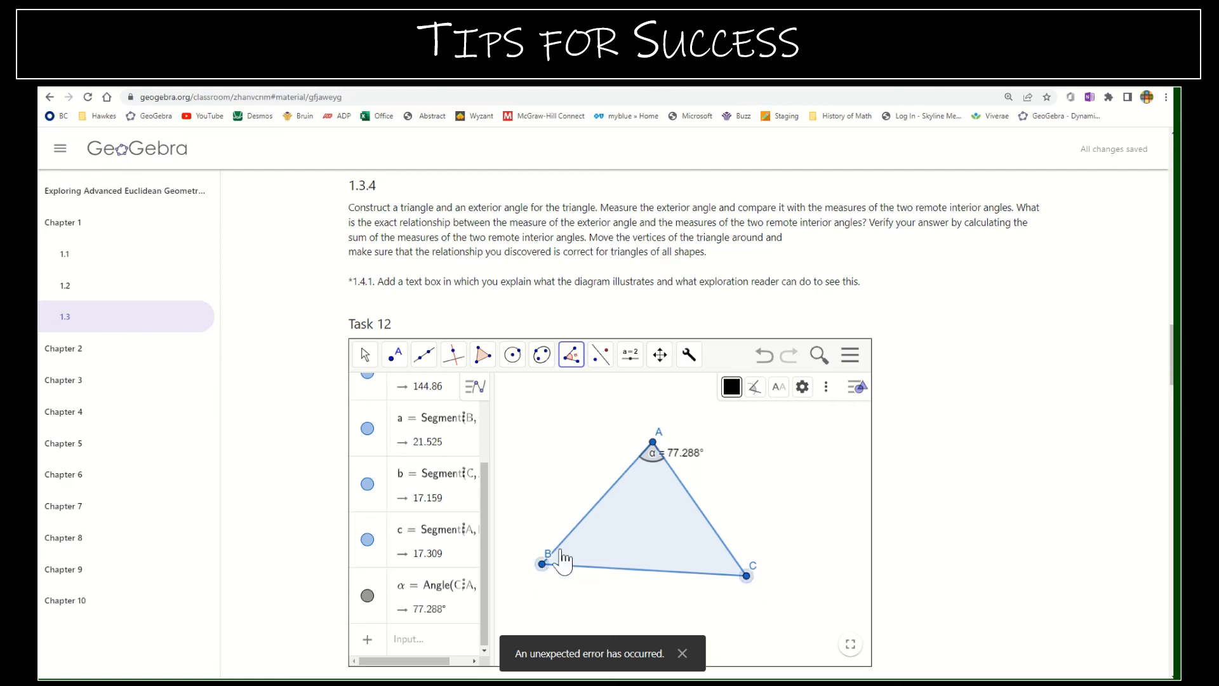
pyautogui.click(653, 445)
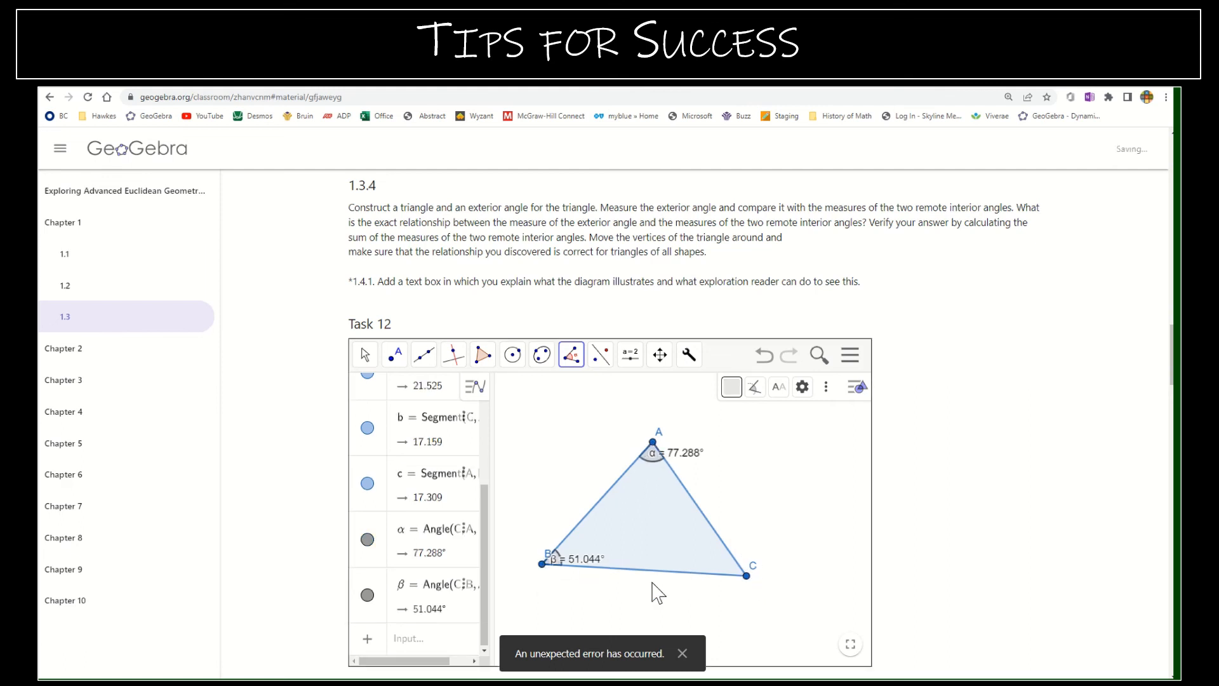
pyautogui.click(683, 654)
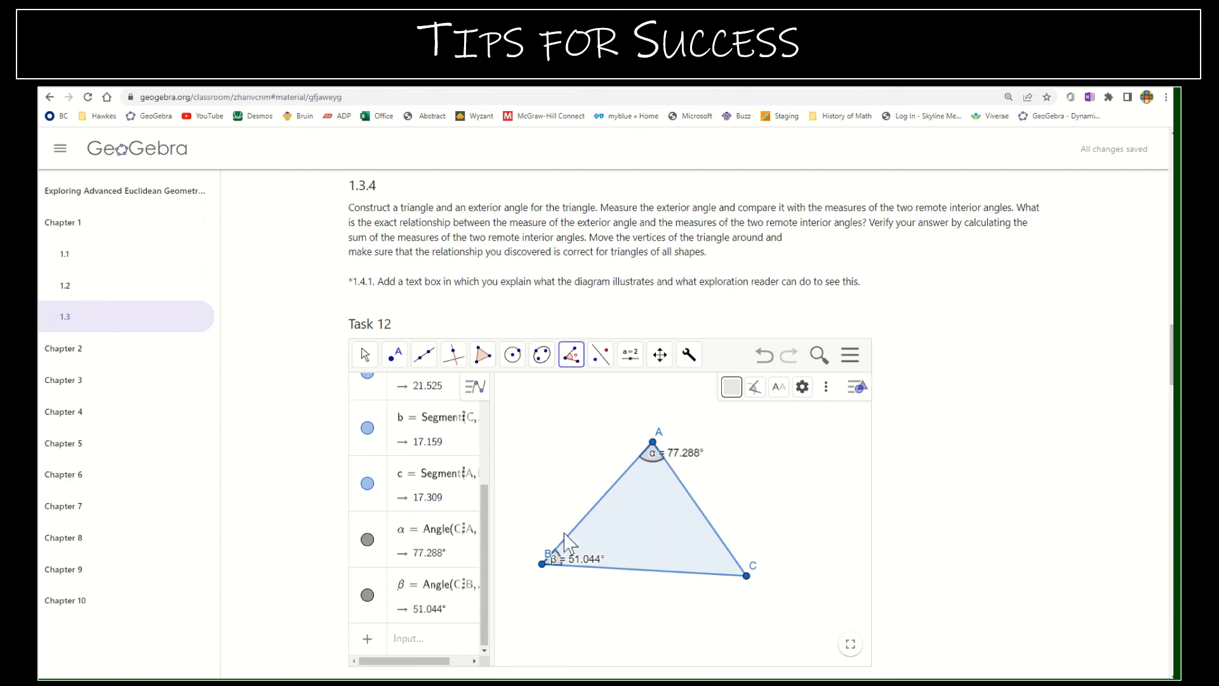
# - Draw a line through B and C, and place point D on it beyond C
pyautogui.click(424, 357)
pyautogui.click(443, 395)
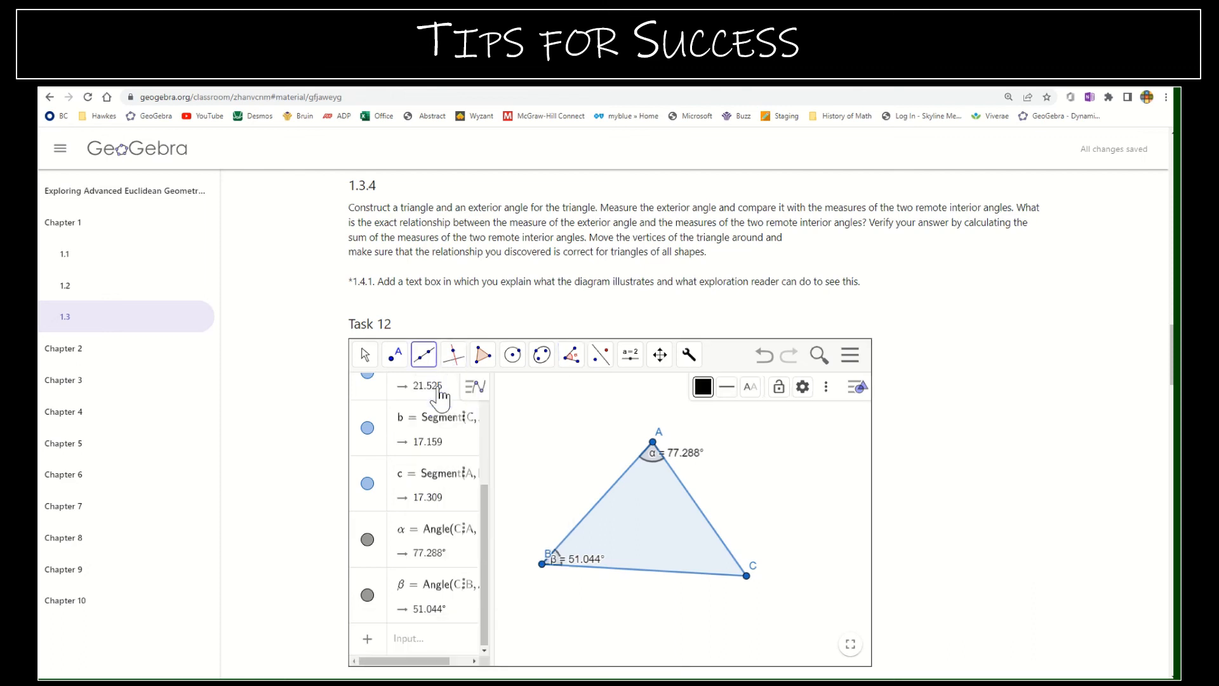
pyautogui.click(542, 564)
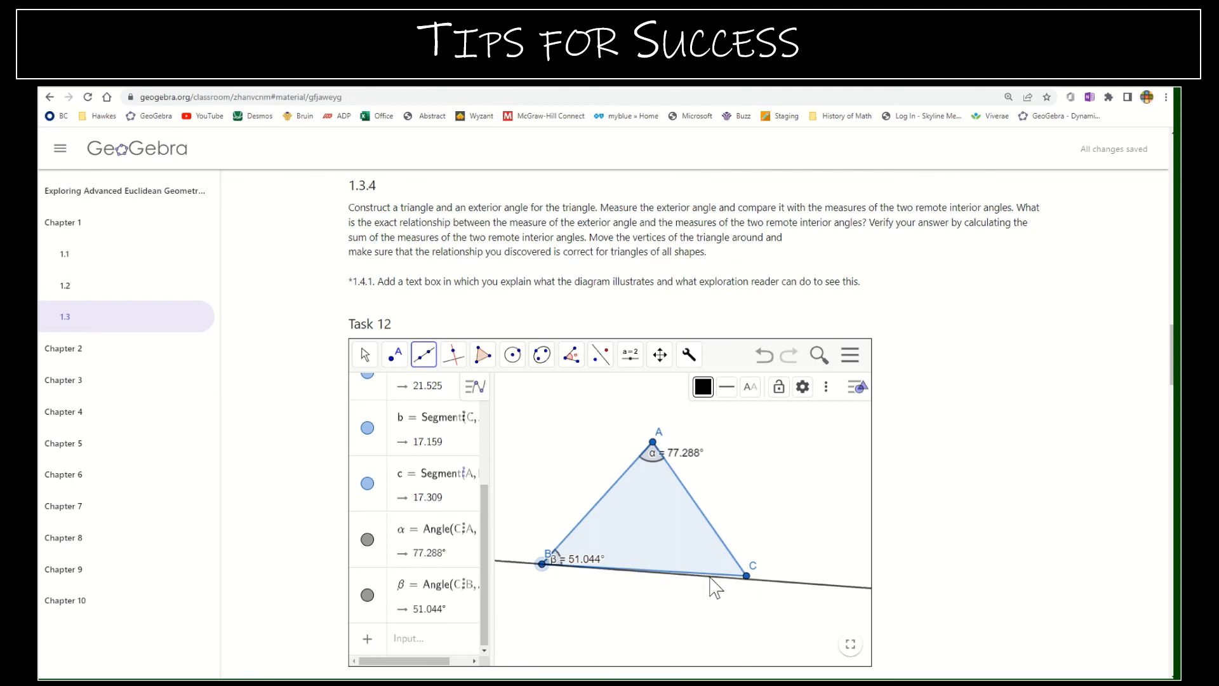
pyautogui.click(747, 578)
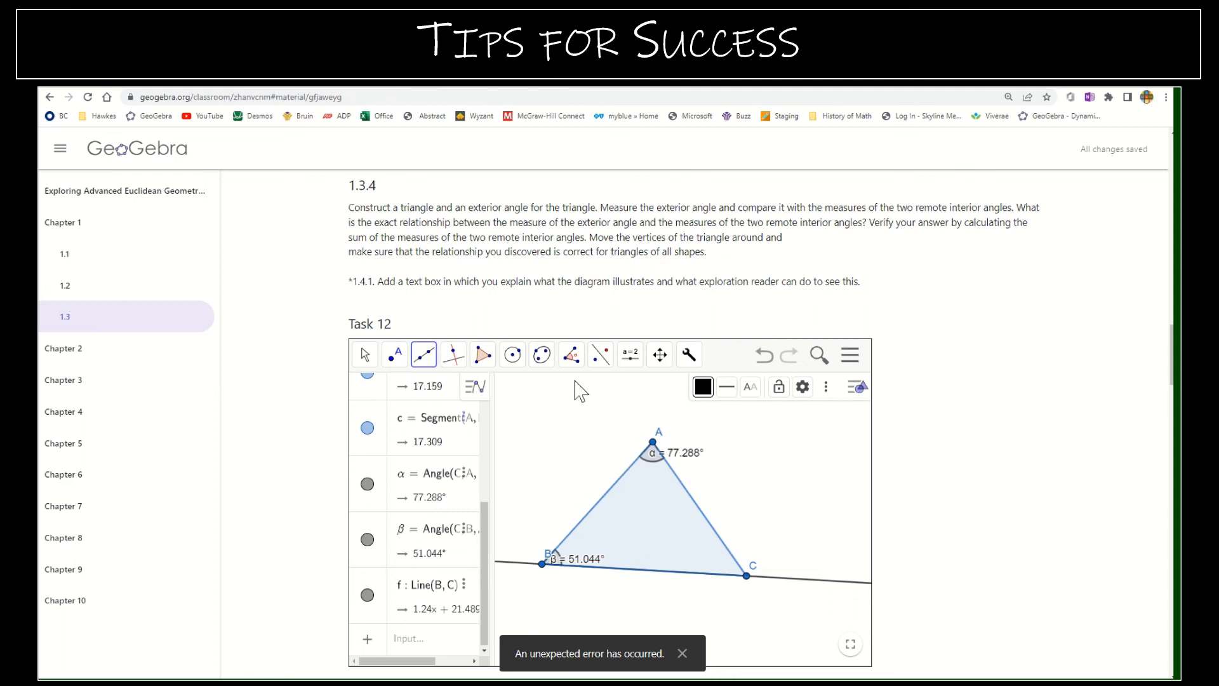
pyautogui.click(395, 354)
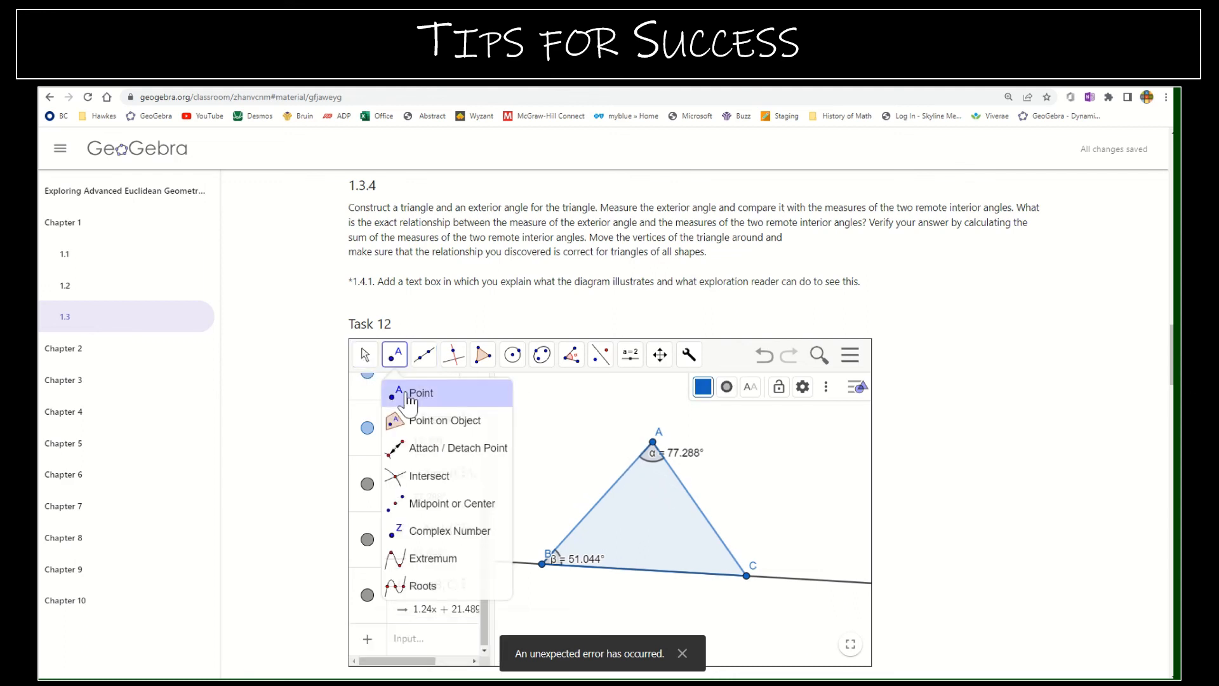
pyautogui.click(844, 582)
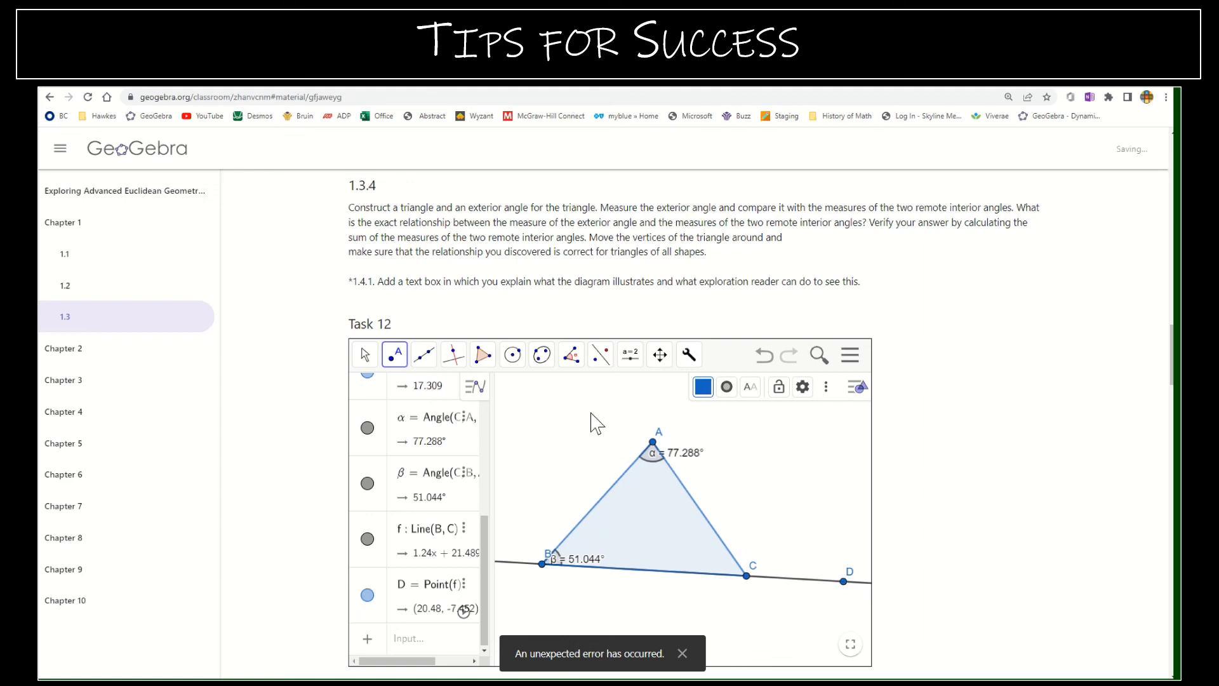
# - Measure the exterior angle at C between vertex A and point D
pyautogui.click(571, 354)
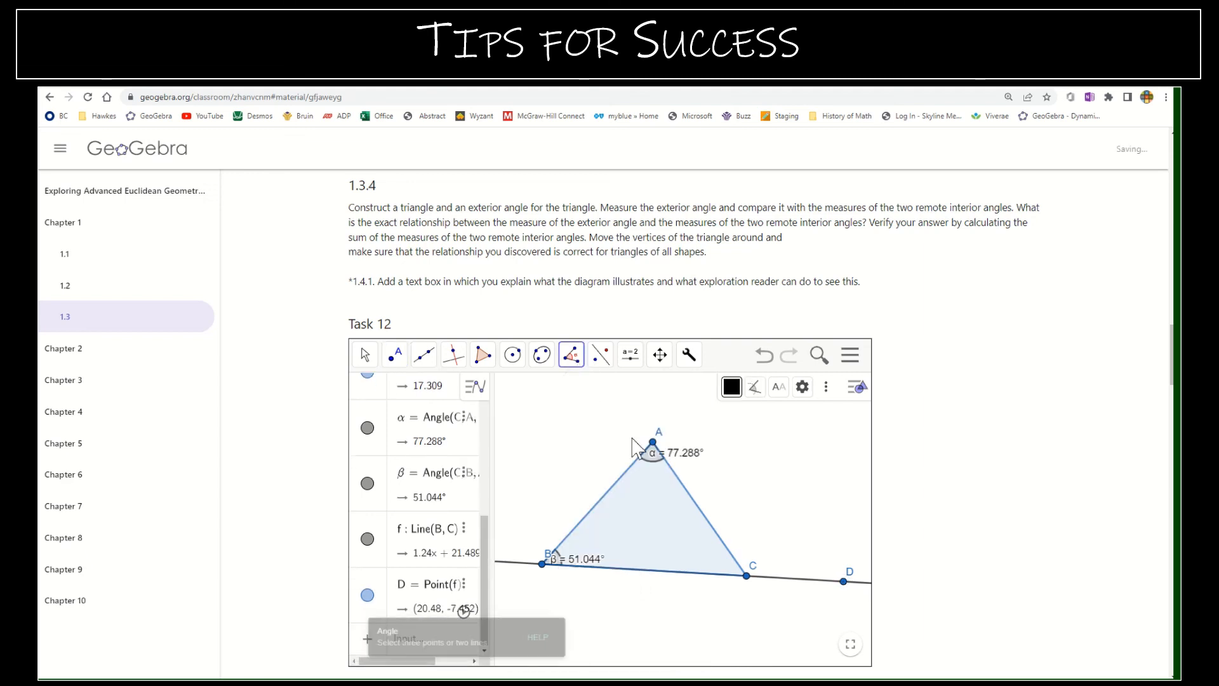
pyautogui.click(654, 443)
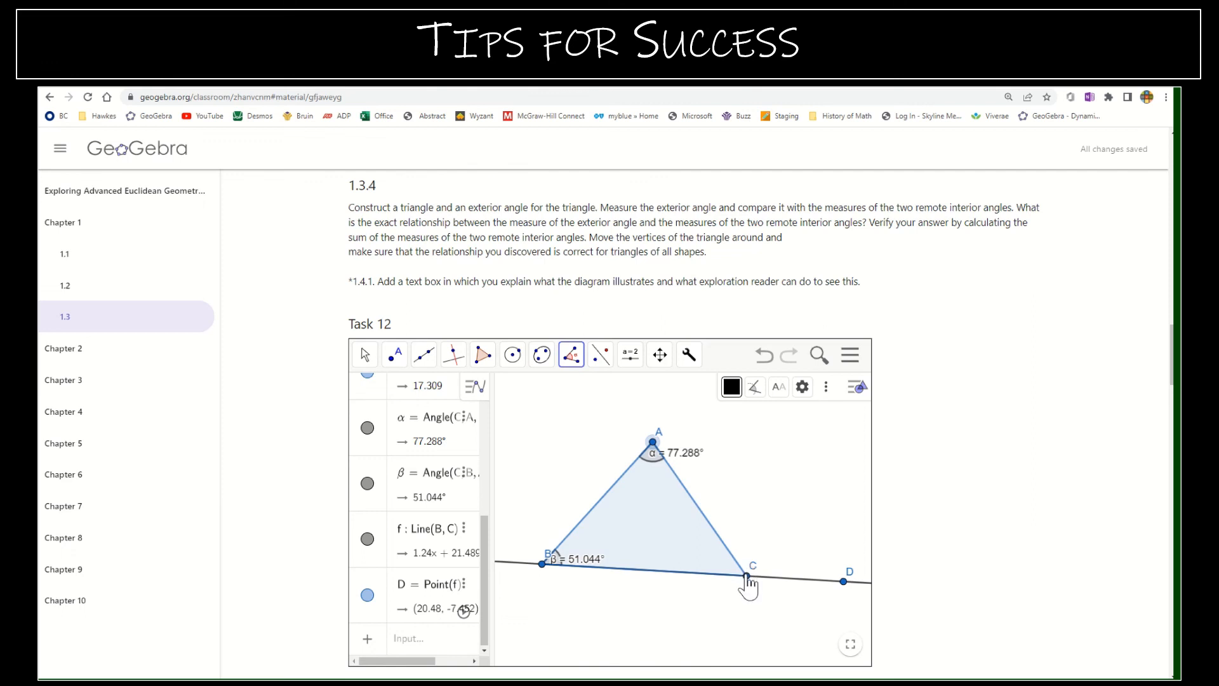
pyautogui.click(747, 576)
pyautogui.click(844, 582)
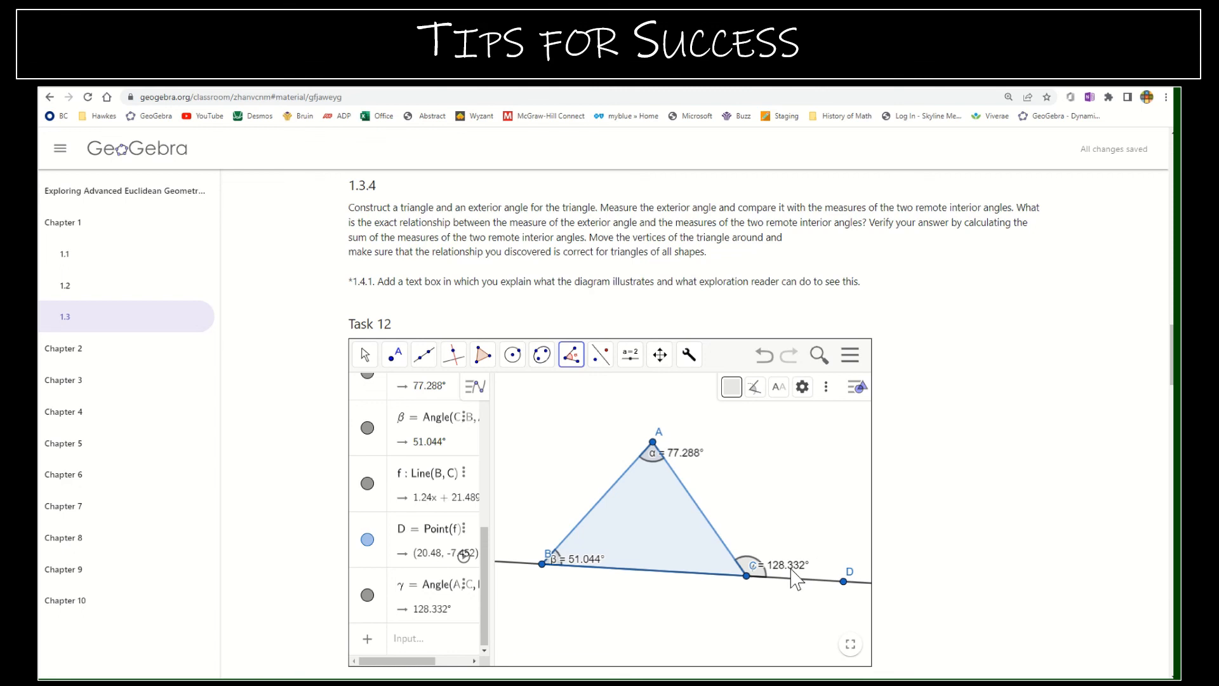
# - Calculate the sum of the two remote interior angles by entering α + β in the algebra list
pyautogui.click(403, 643)
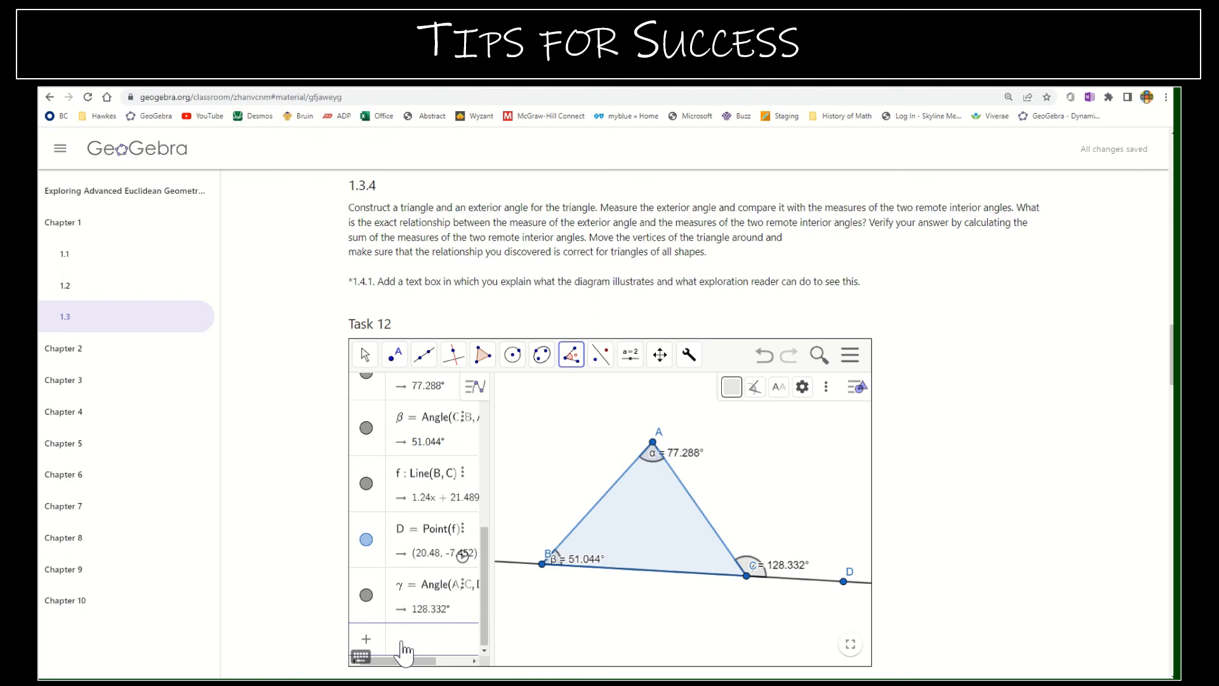
pyautogui.click(361, 661)
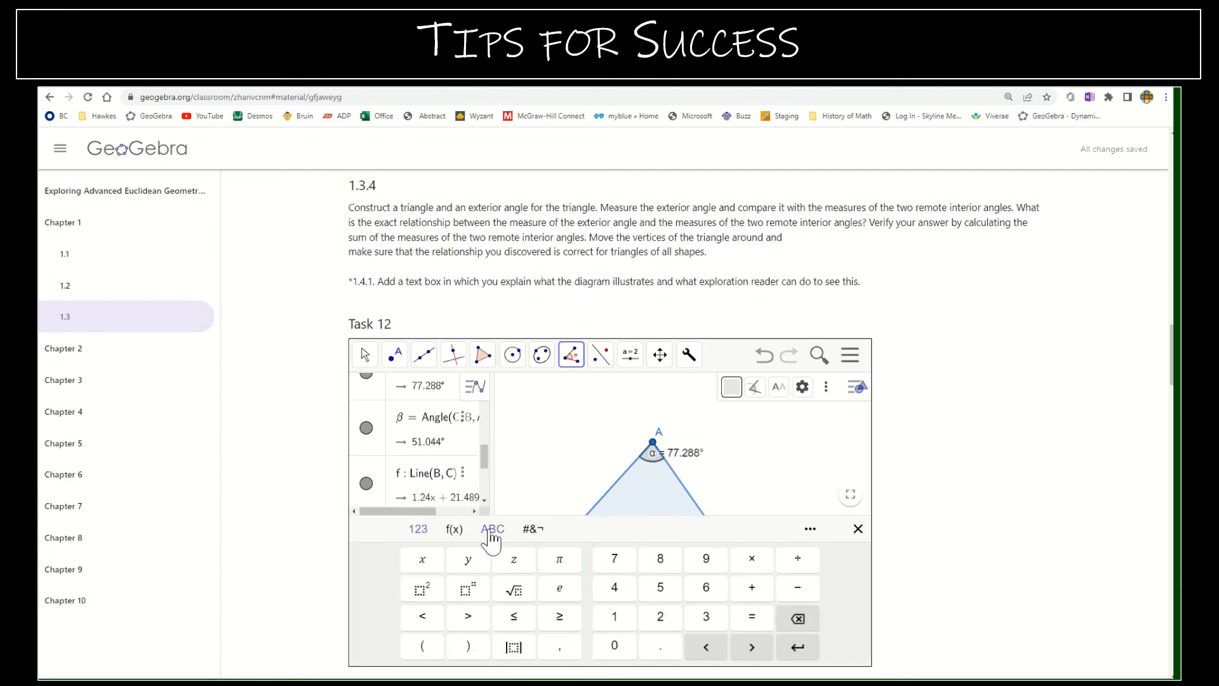
pyautogui.click(493, 528)
pyautogui.click(405, 652)
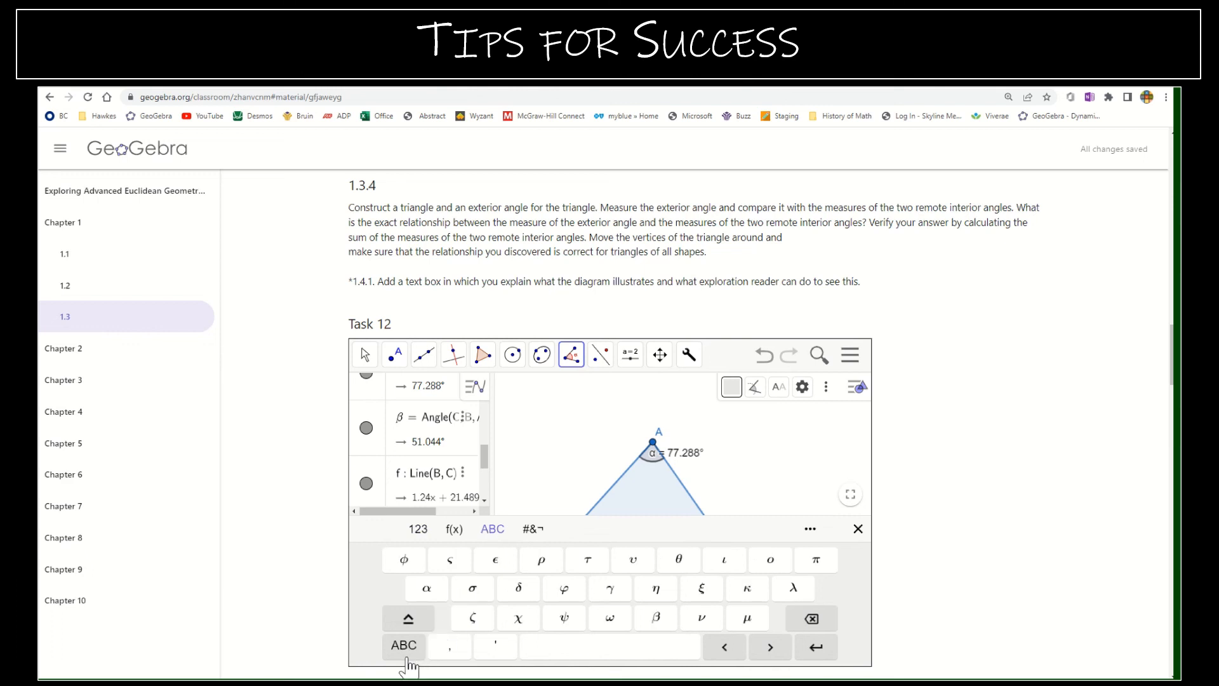
pyautogui.click(427, 589)
pyautogui.click(658, 619)
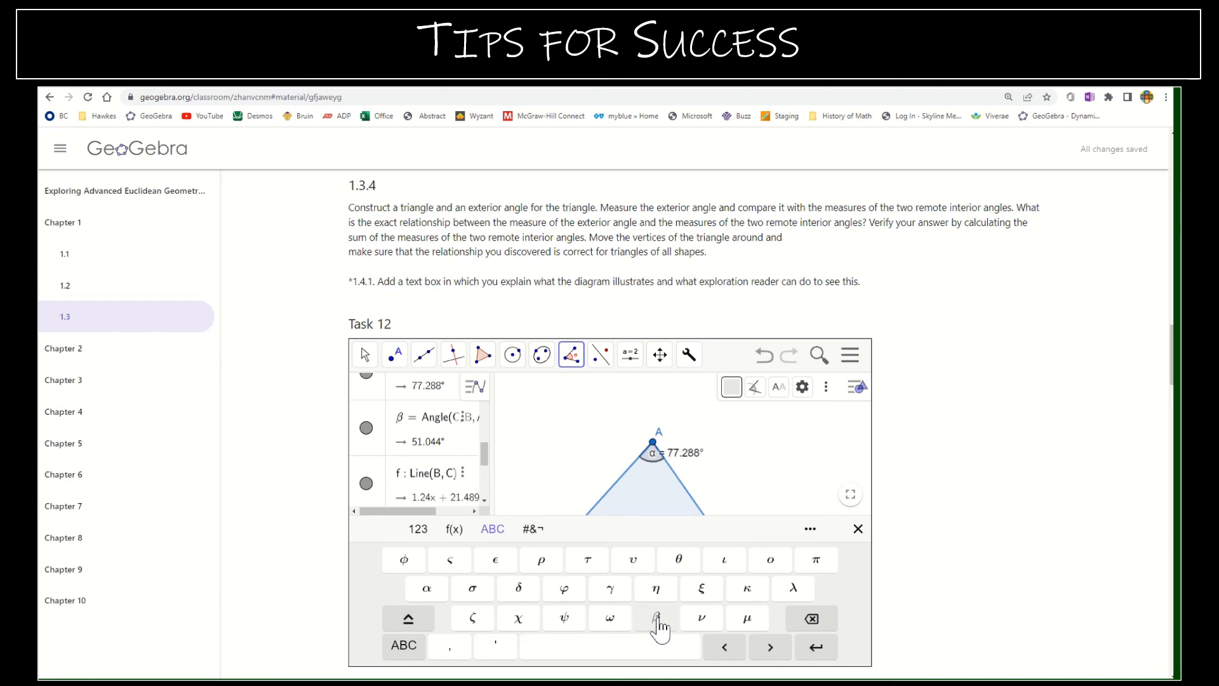
pyautogui.click(858, 529)
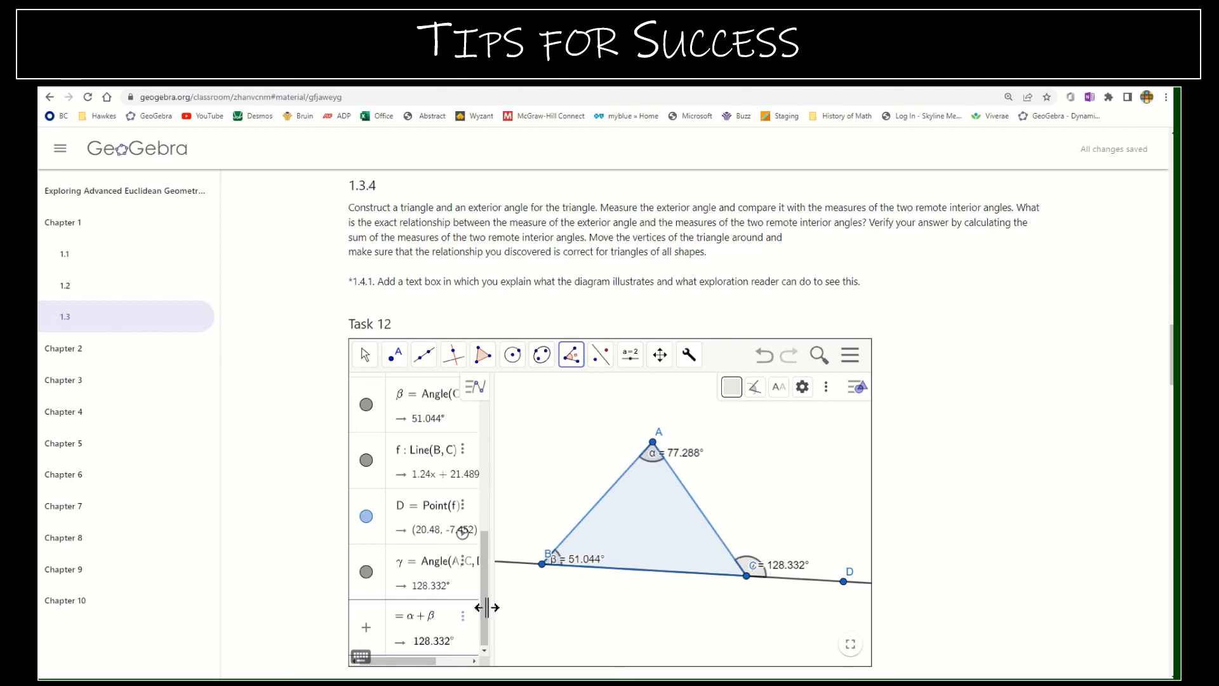
# - Place a new LaTeX formula text beside the triangle and open its advanced list of insertable objects
pyautogui.click(629, 359)
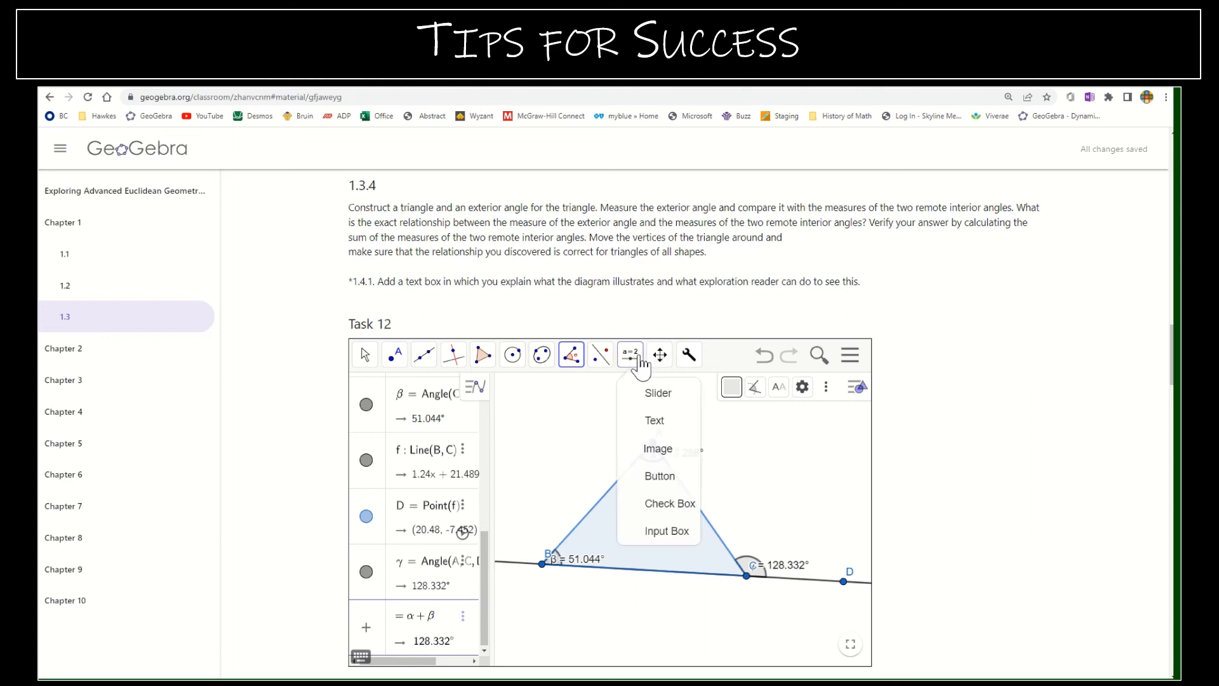
pyautogui.click(660, 422)
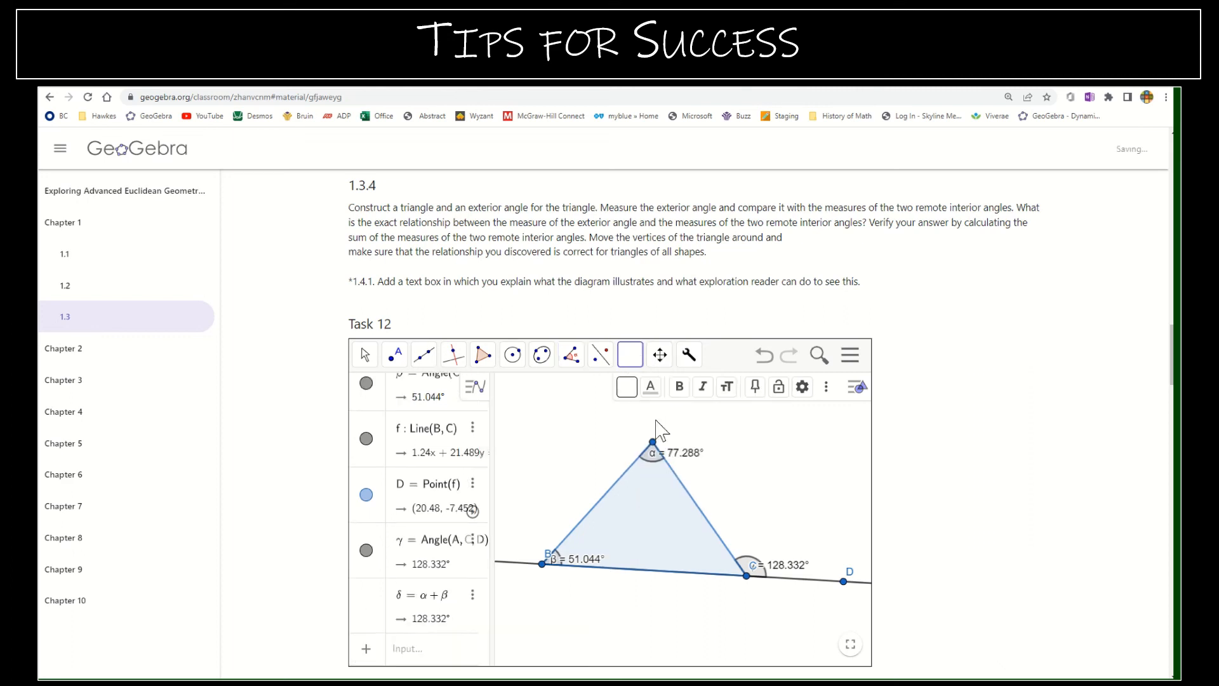
pyautogui.click(638, 362)
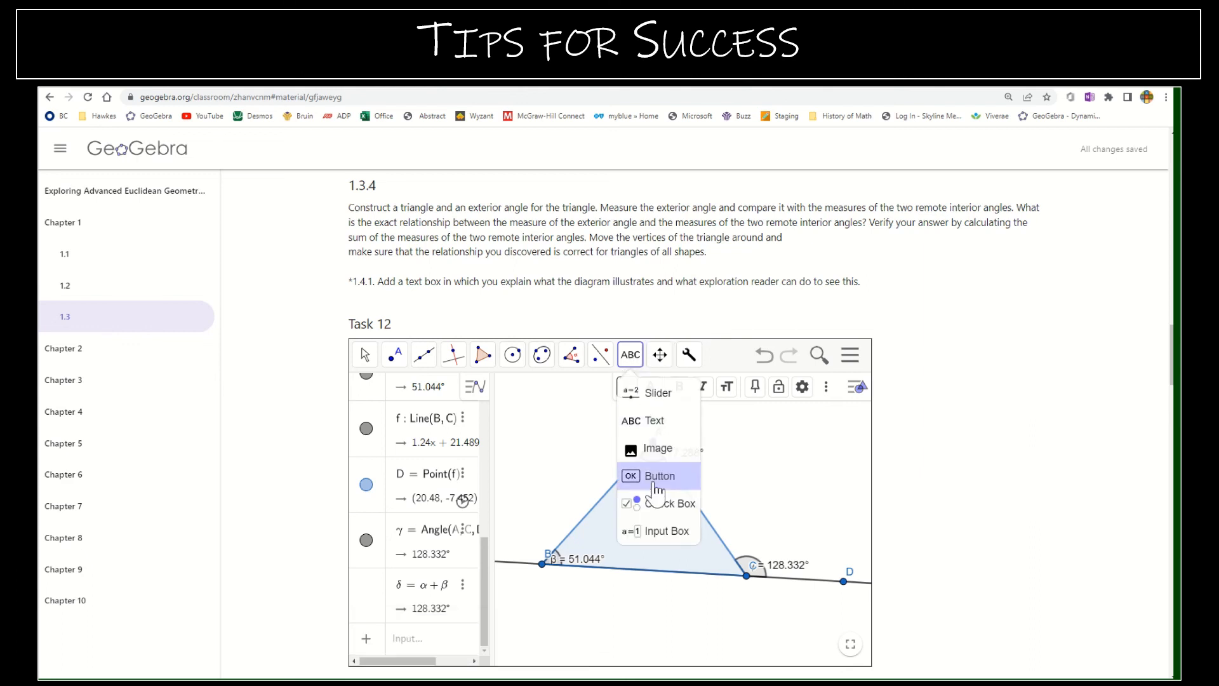
pyautogui.click(661, 422)
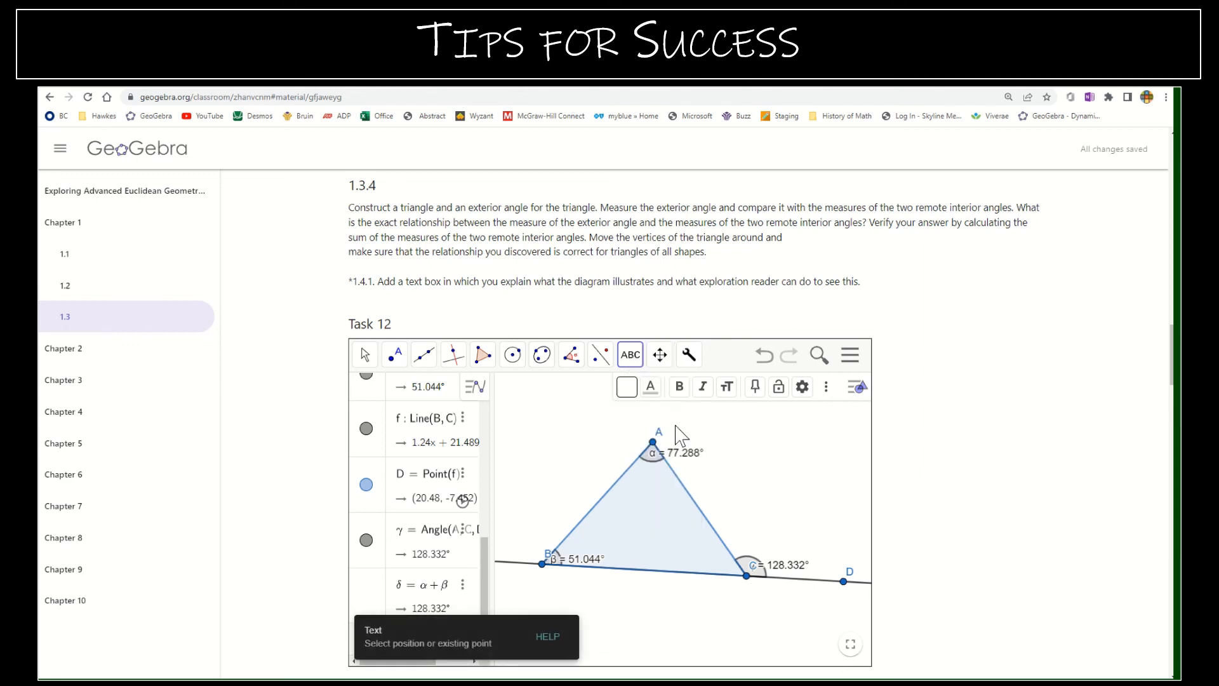
pyautogui.click(739, 467)
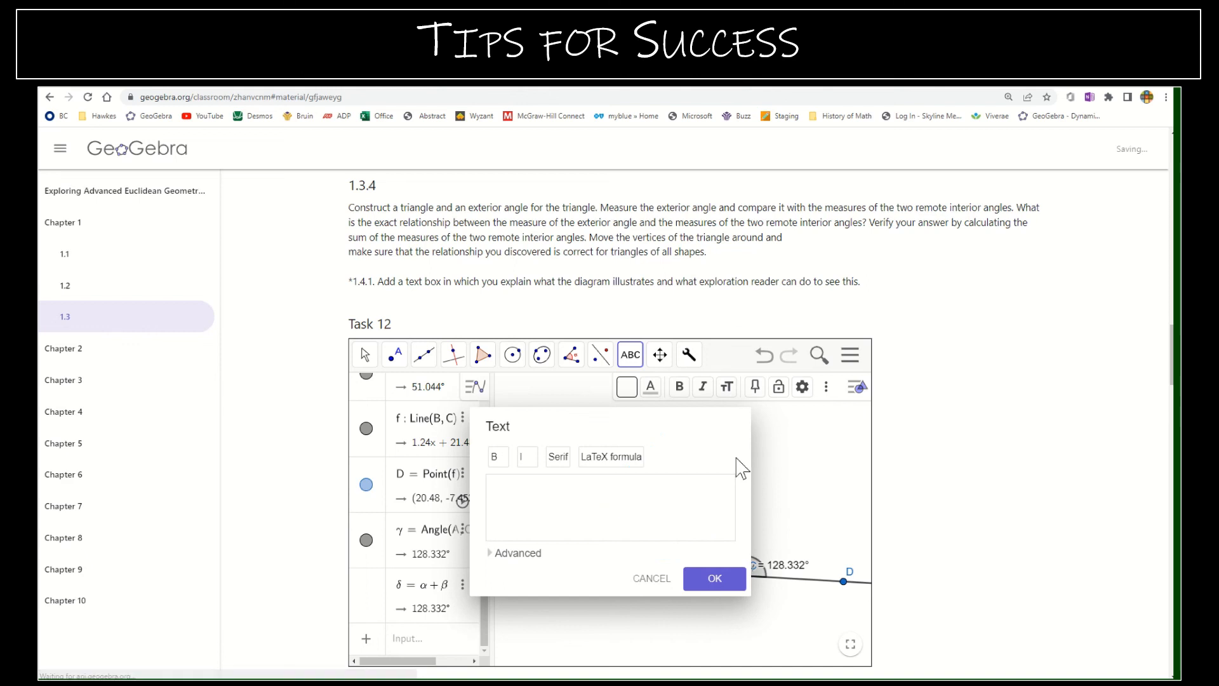
pyautogui.click(605, 457)
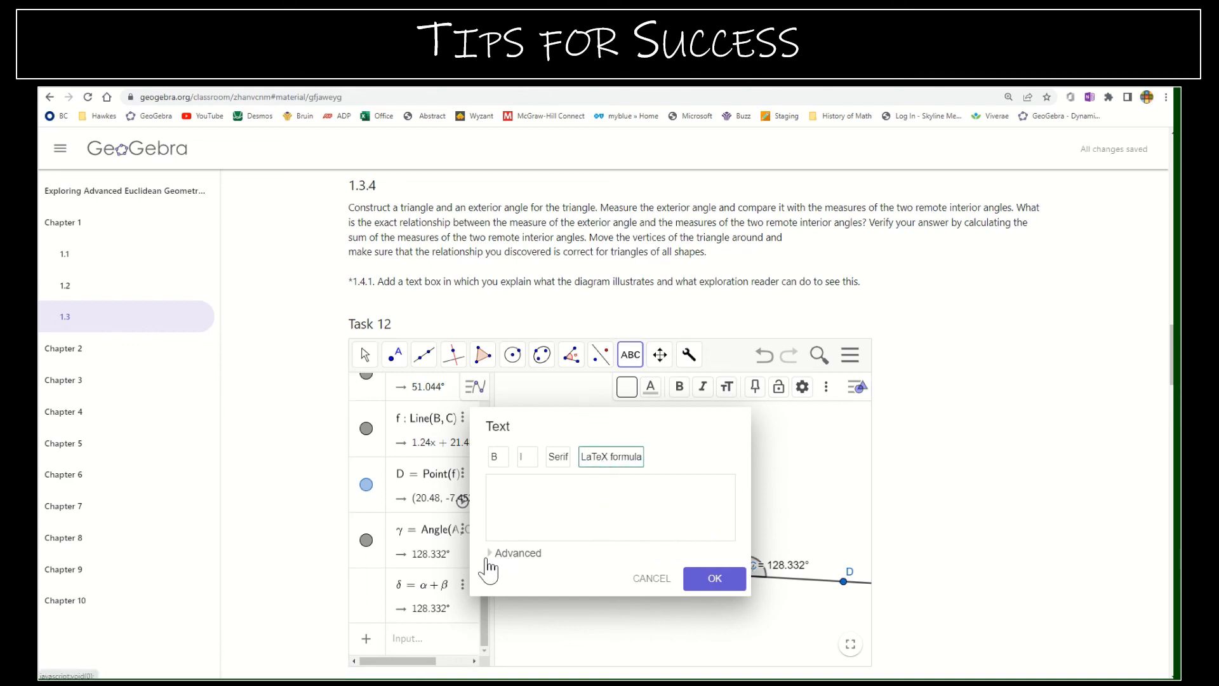
pyautogui.click(490, 553)
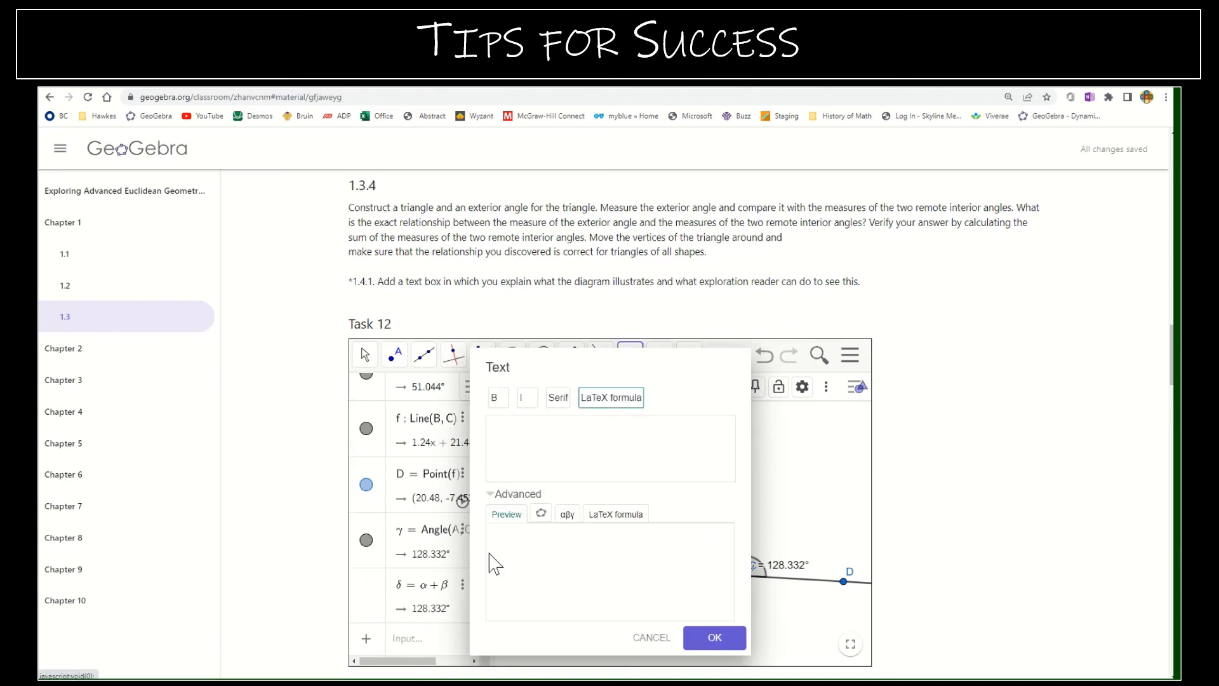
pyautogui.click(541, 513)
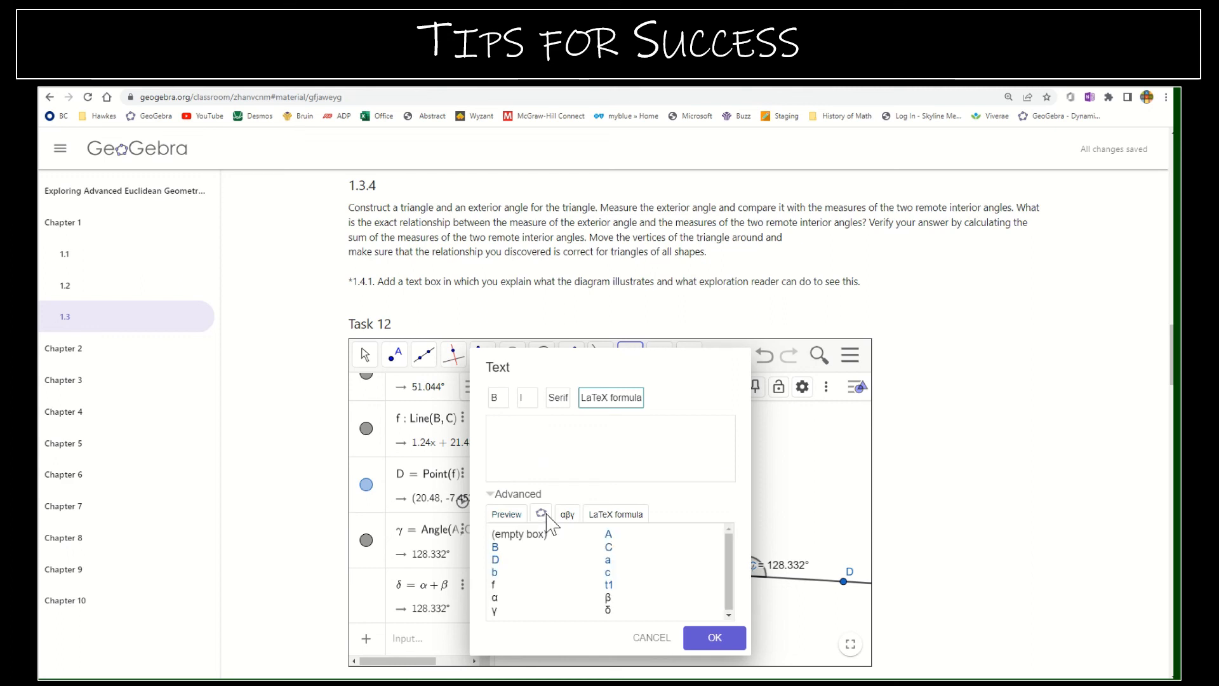
# - Build the dynamic text α + β = δ from the linked angle values and position it beneath the triangle
pyautogui.click(496, 600)
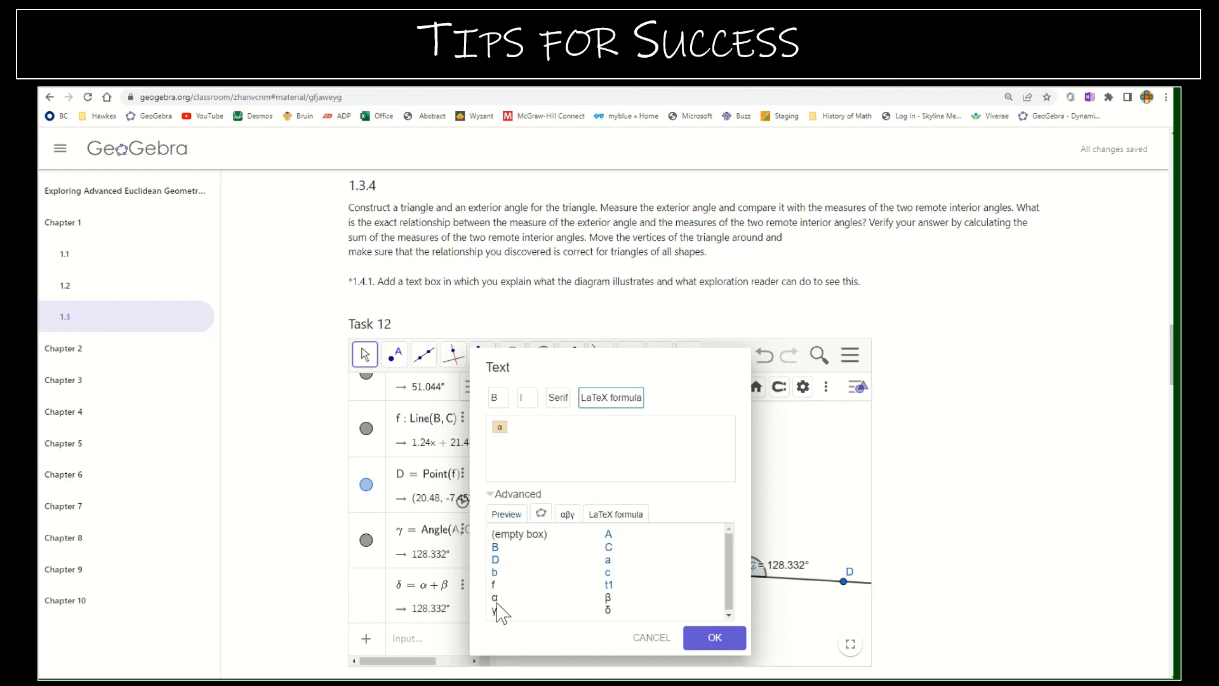
pyautogui.write('+')
pyautogui.click(608, 597)
pyautogui.write('=')
pyautogui.click(608, 610)
pyautogui.click(712, 642)
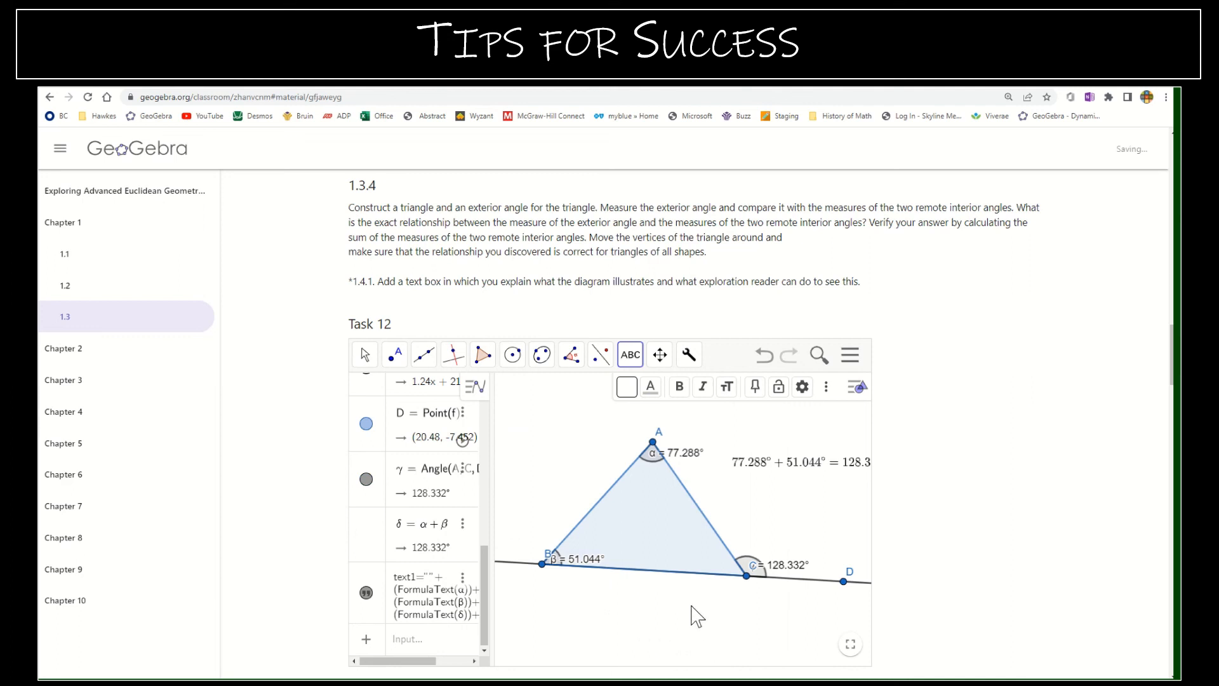
pyautogui.moveTo(802, 467); pyautogui.dragTo(642, 642)
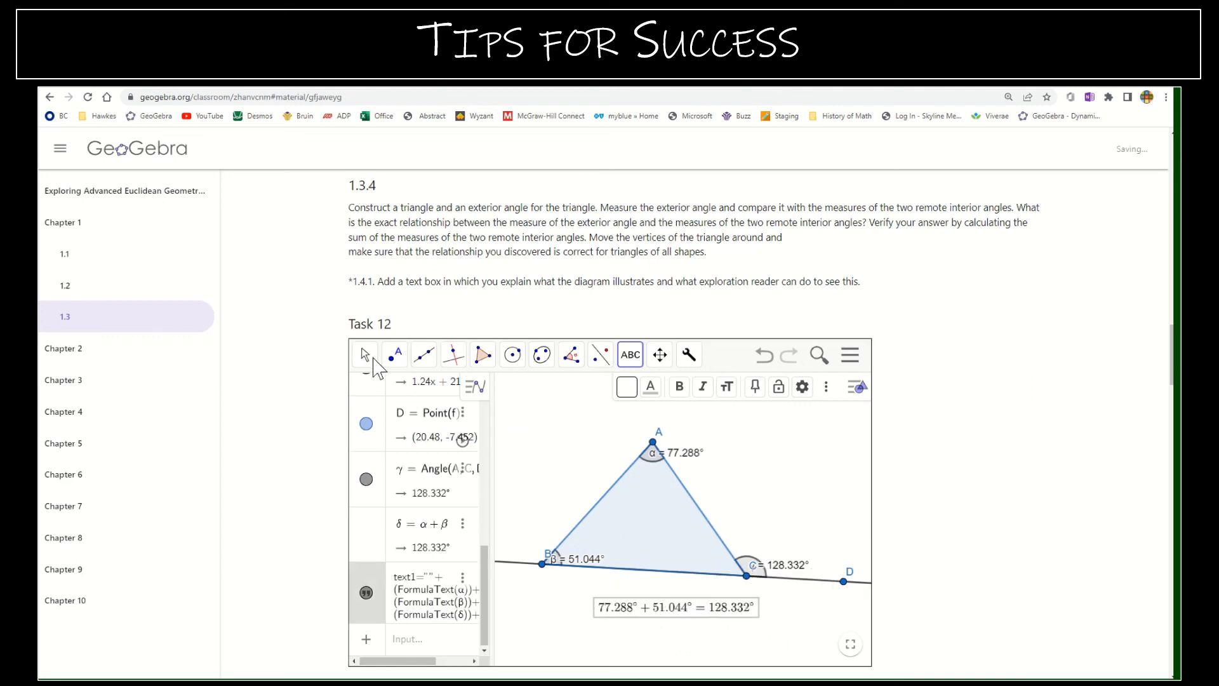
# - Move vertex A up and to the left to test the angle relationship on a differently shaped triangle
pyautogui.click(372, 358)
pyautogui.moveTo(653, 443); pyautogui.dragTo(629, 434)
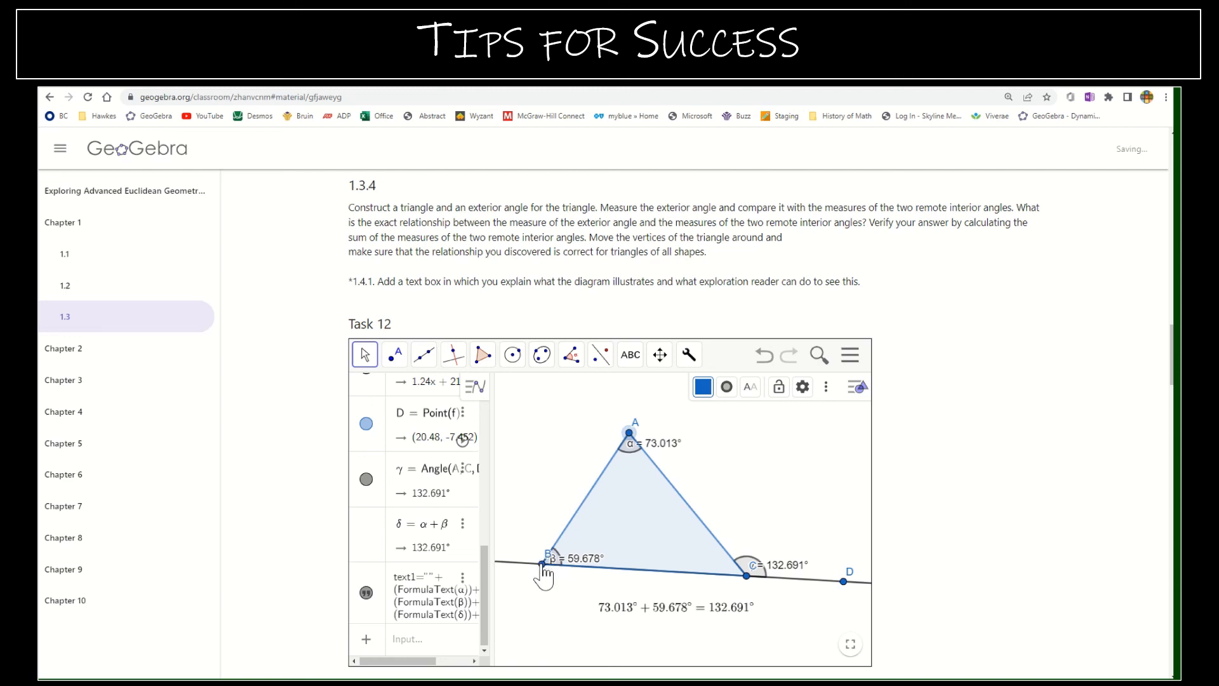
pyautogui.click(542, 564)
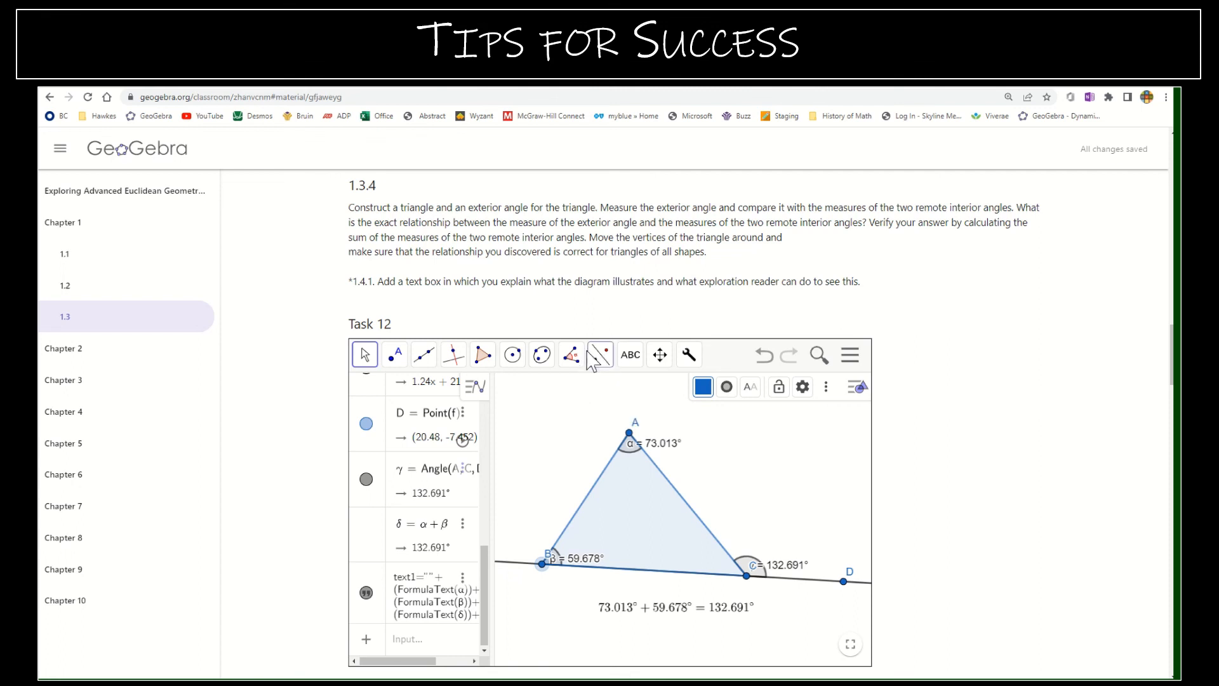
# - Draw a segment from C to D, undoing the stray vertical segment started near C
pyautogui.click(424, 368)
pyautogui.click(432, 421)
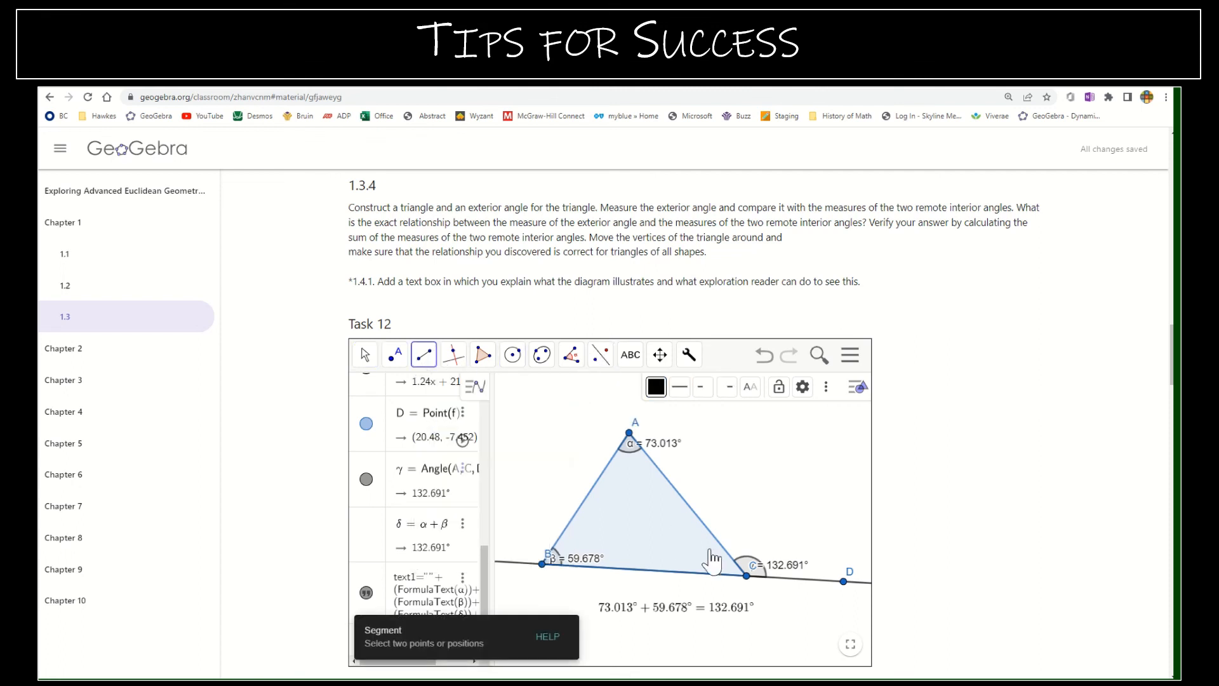
pyautogui.rightClick(748, 577)
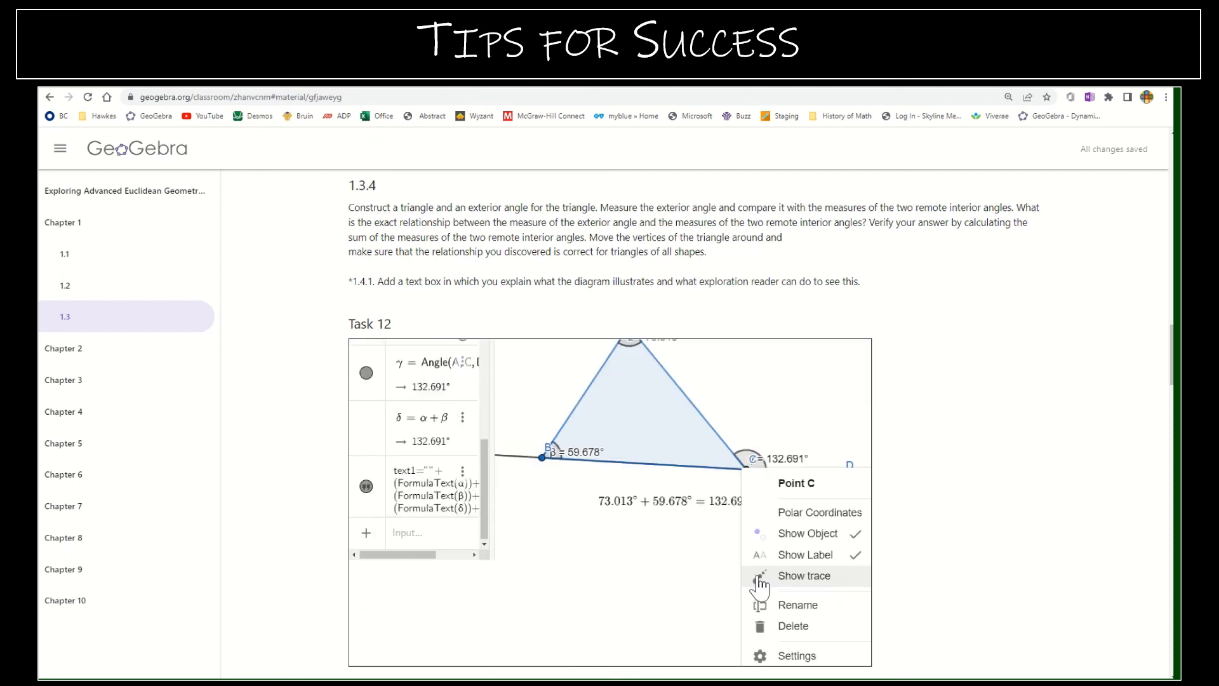
pyautogui.click(737, 459)
pyautogui.click(737, 459)
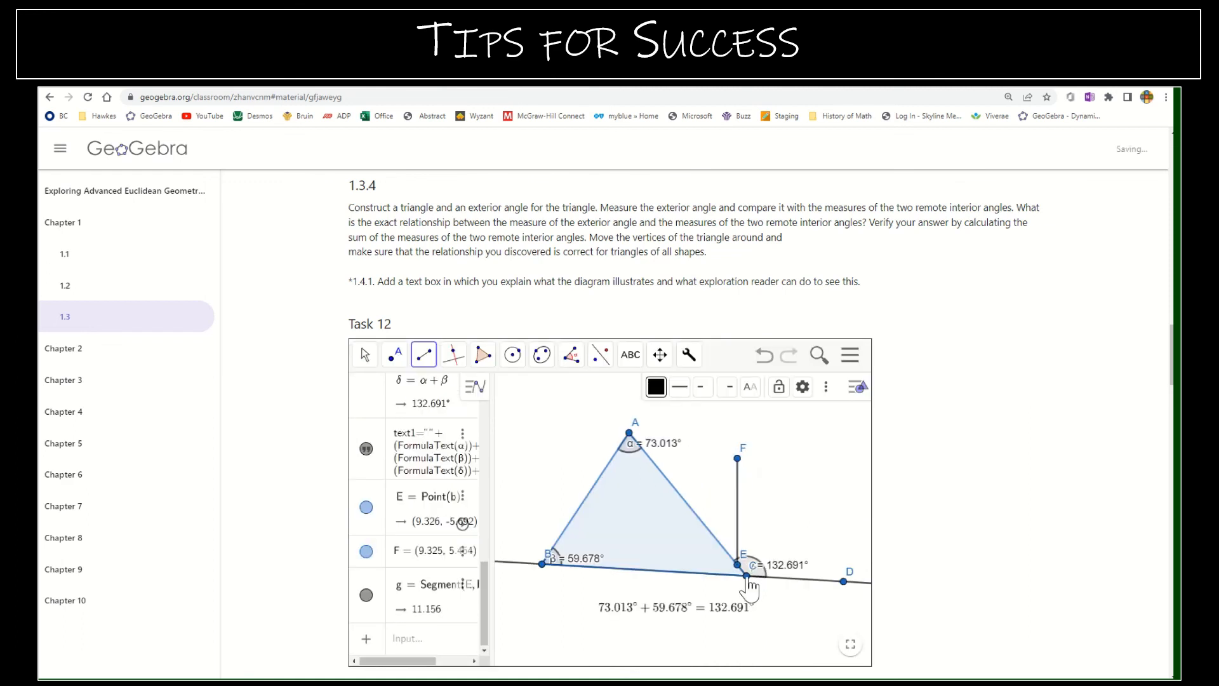
pyautogui.click(764, 355)
pyautogui.click(765, 356)
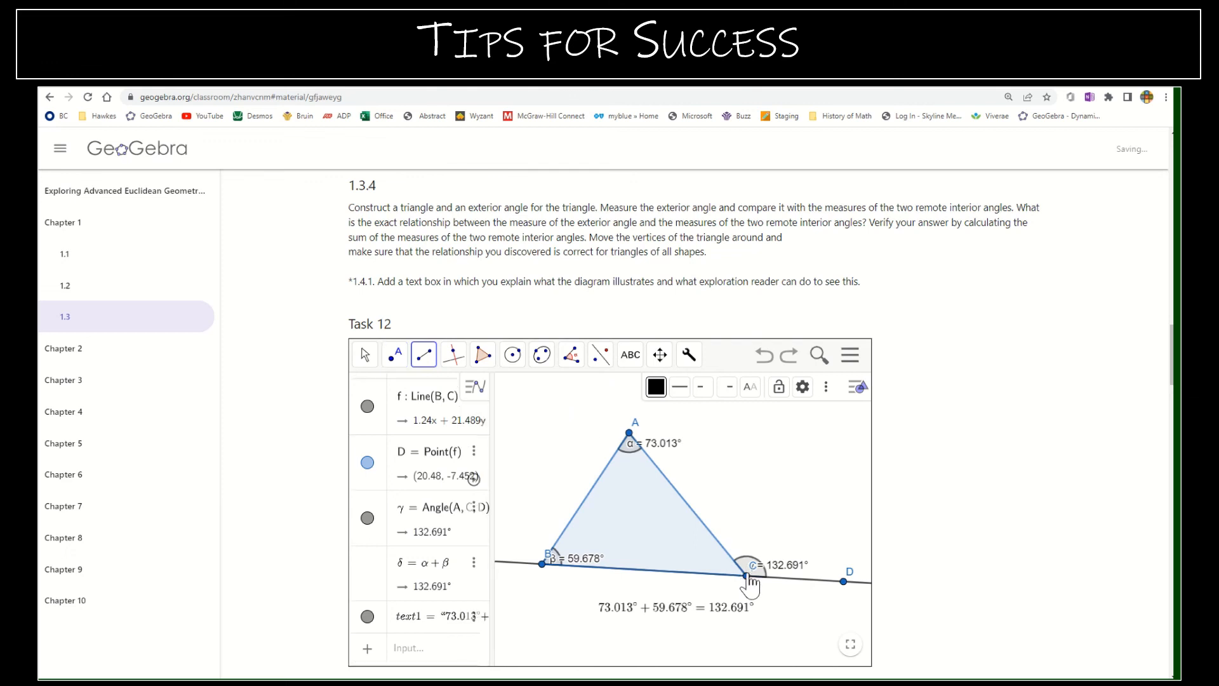
pyautogui.click(844, 582)
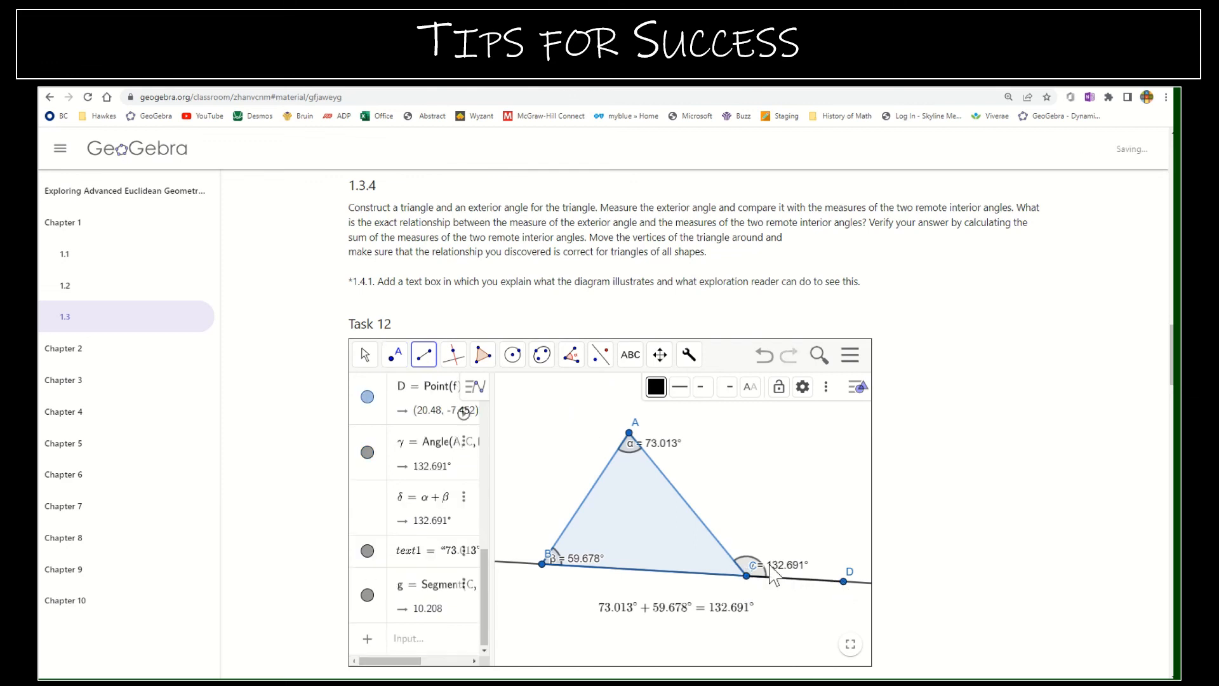
# - Hide the line through B and C with Show / Hide Object, and return to the Move tool
pyautogui.click(644, 362)
pyautogui.moveTo(661, 367)
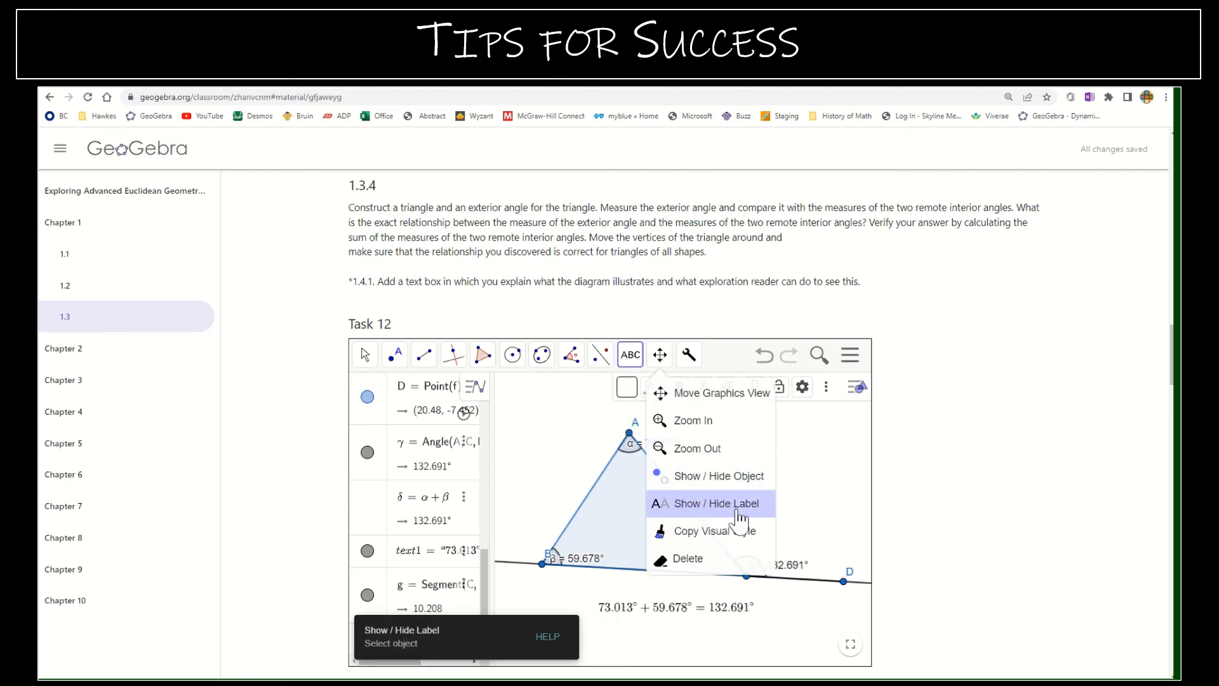
pyautogui.click(717, 476)
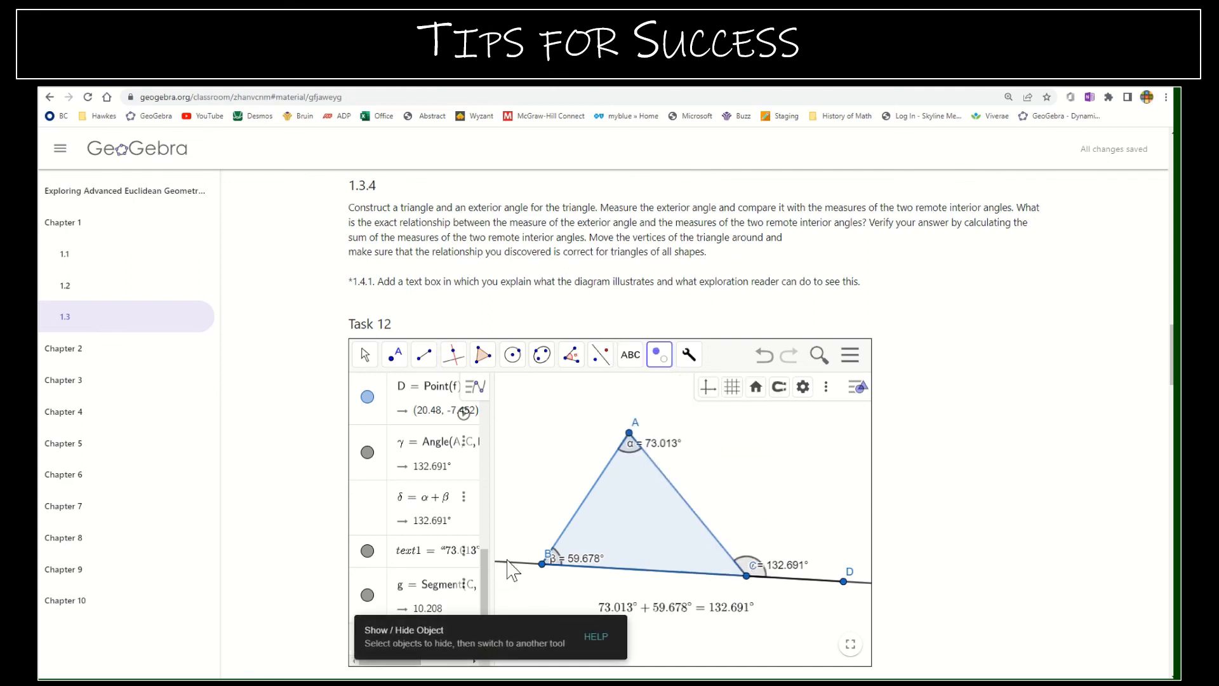
pyautogui.click(508, 564)
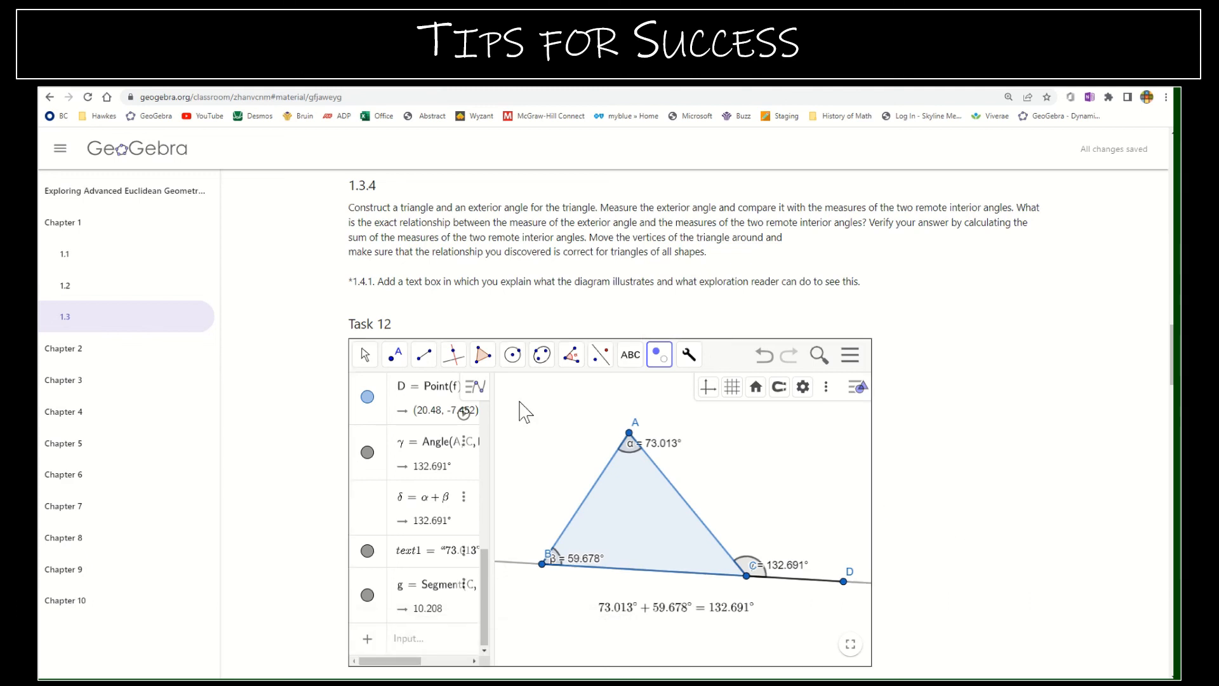
pyautogui.click(372, 366)
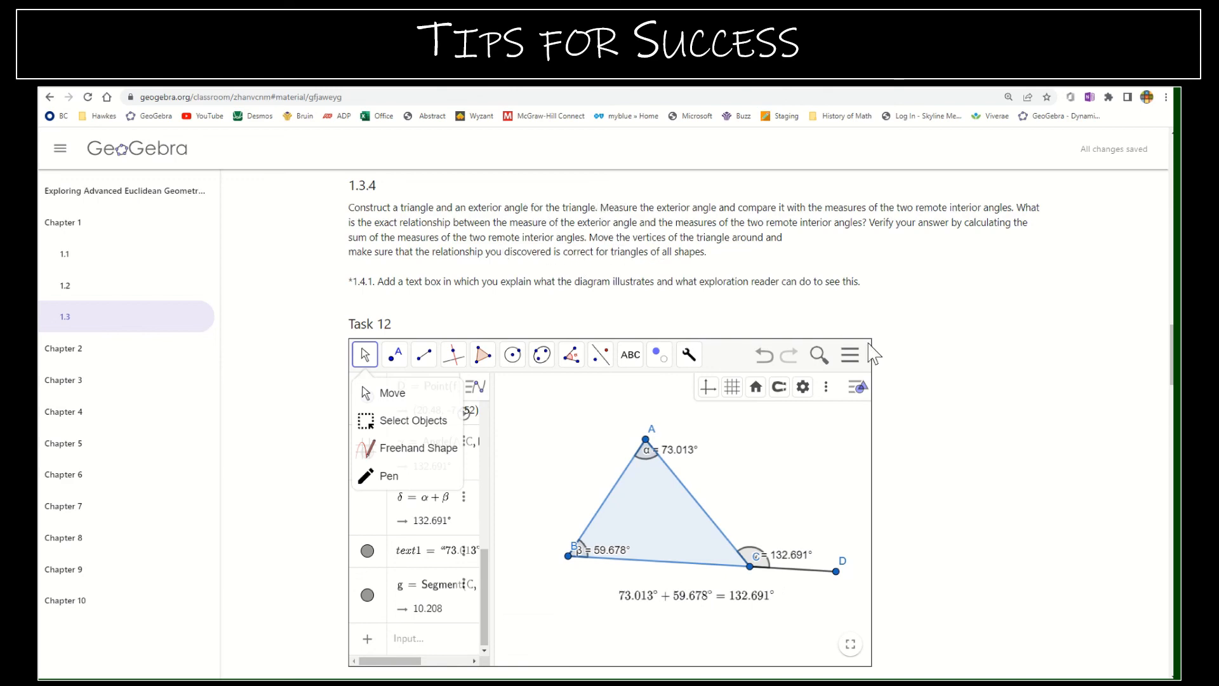
# - In Task 13 for exercise 1.3.6, draw a circle through three points A, B and C
pyautogui.click(1064, 589)
pyautogui.scroll(-2, 1064, 589)
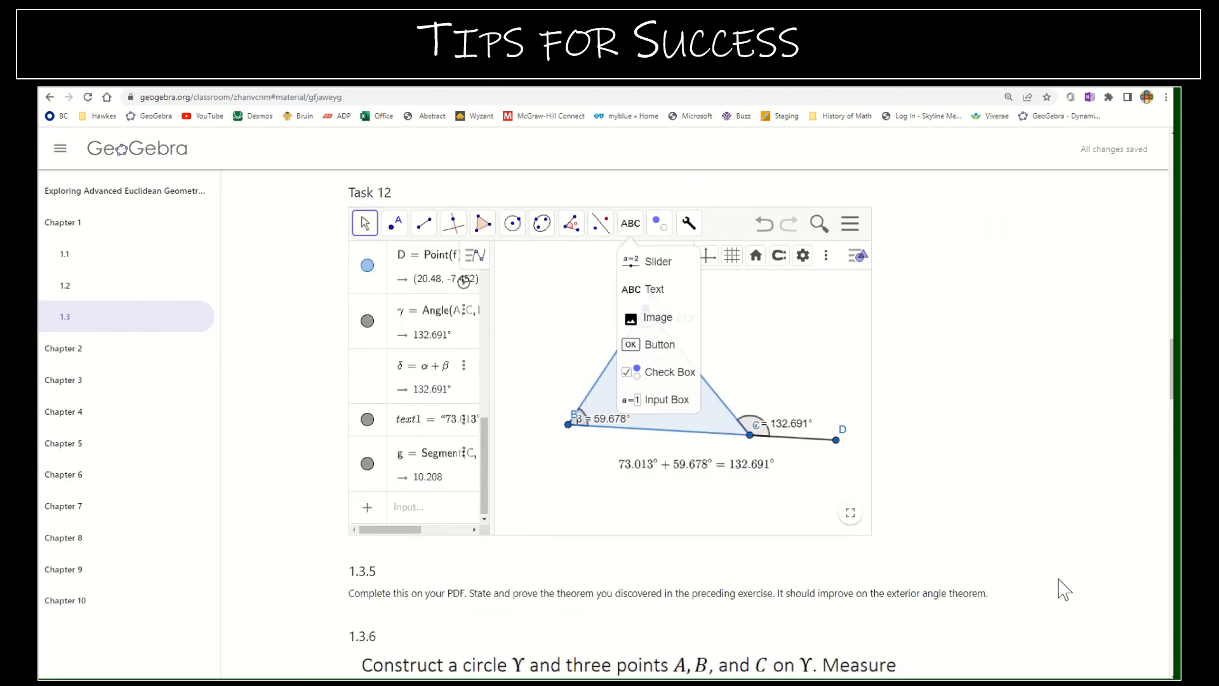
pyautogui.scroll(-4, 1064, 588)
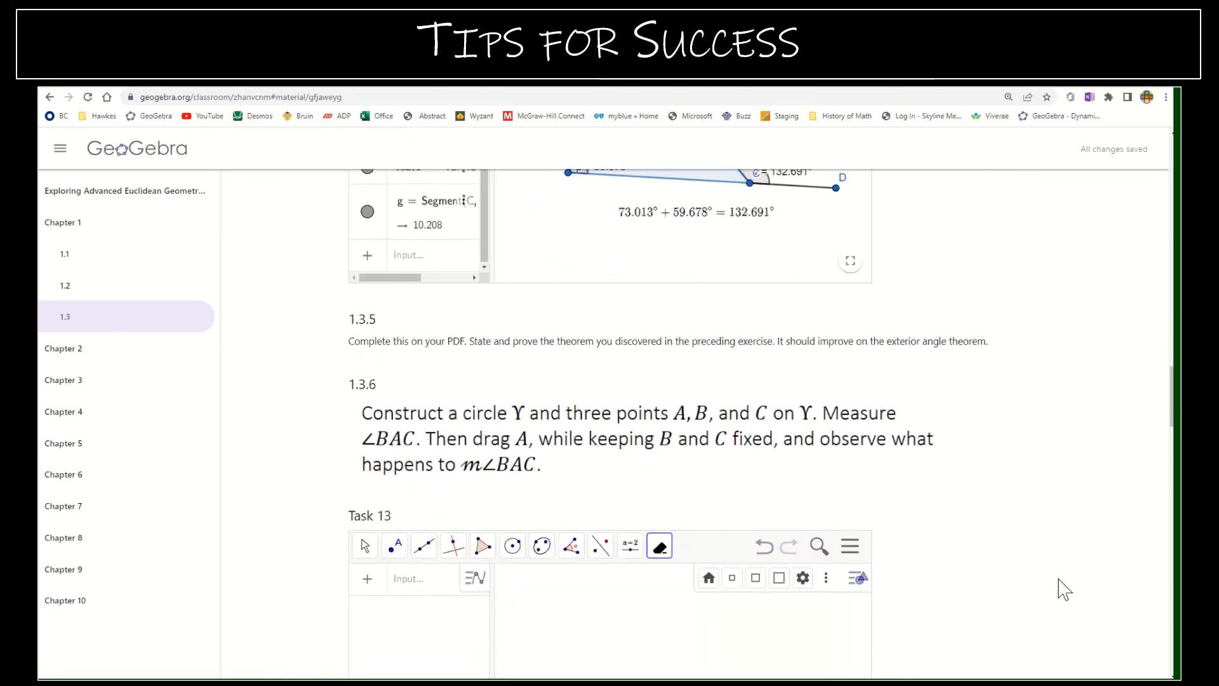
pyautogui.scroll(-3, 1064, 589)
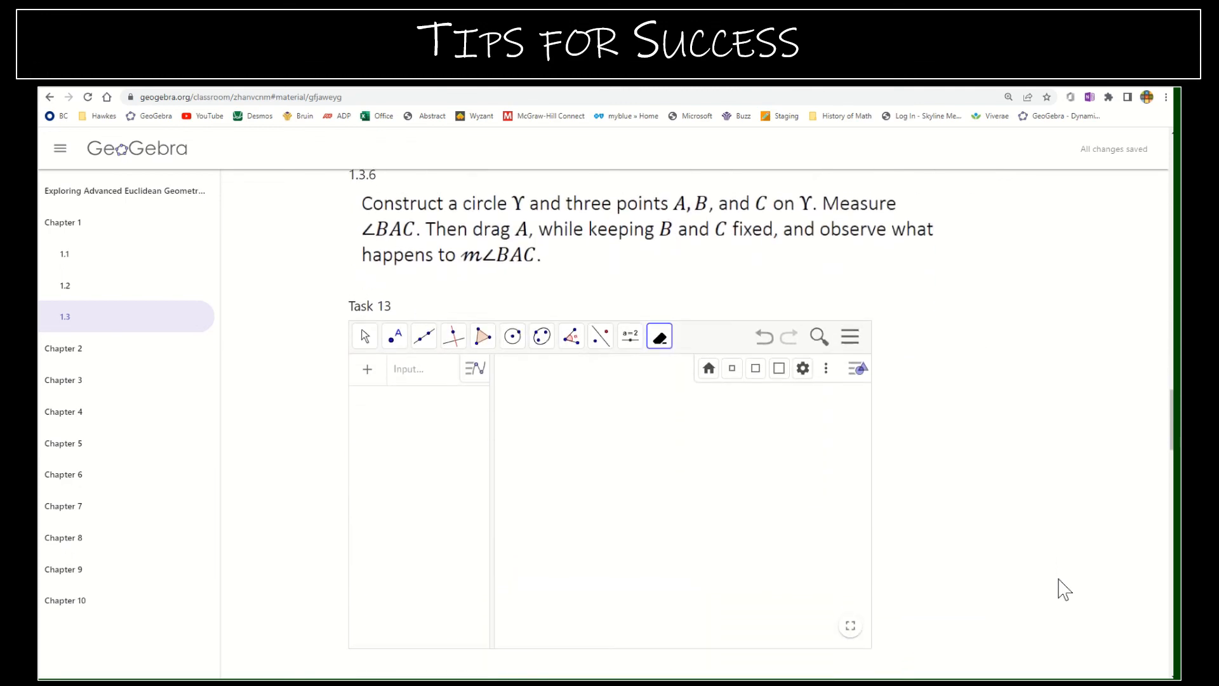
pyautogui.scroll(-1, 1063, 589)
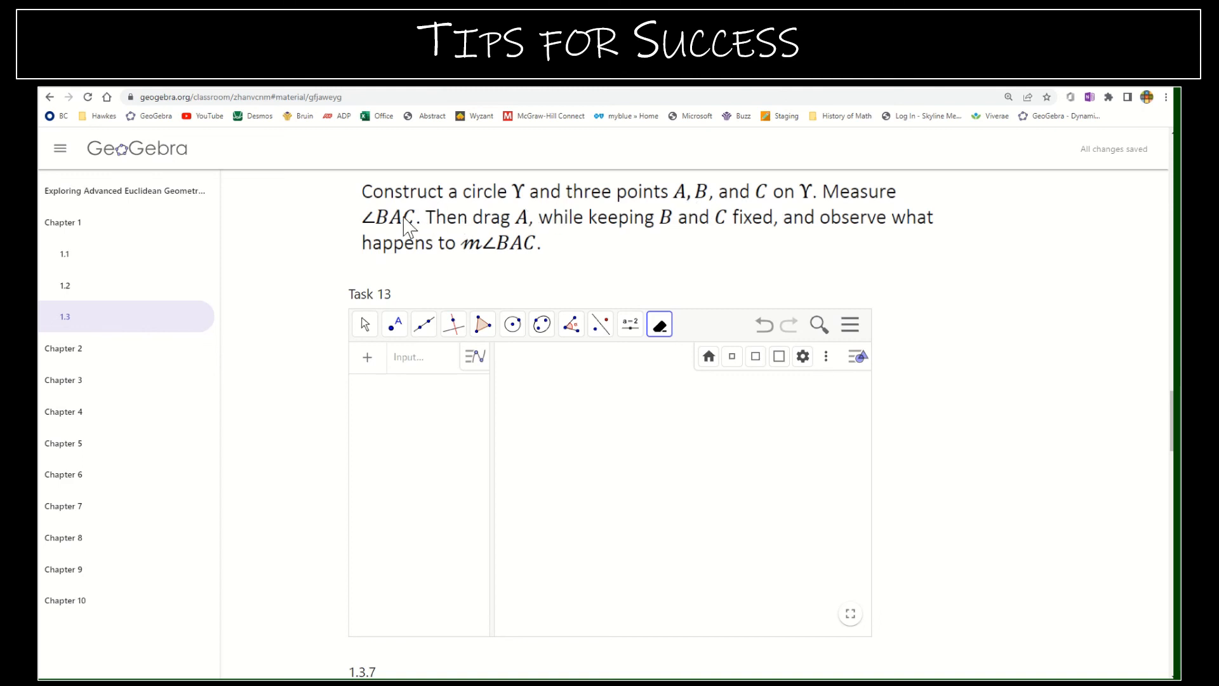
pyautogui.click(513, 325)
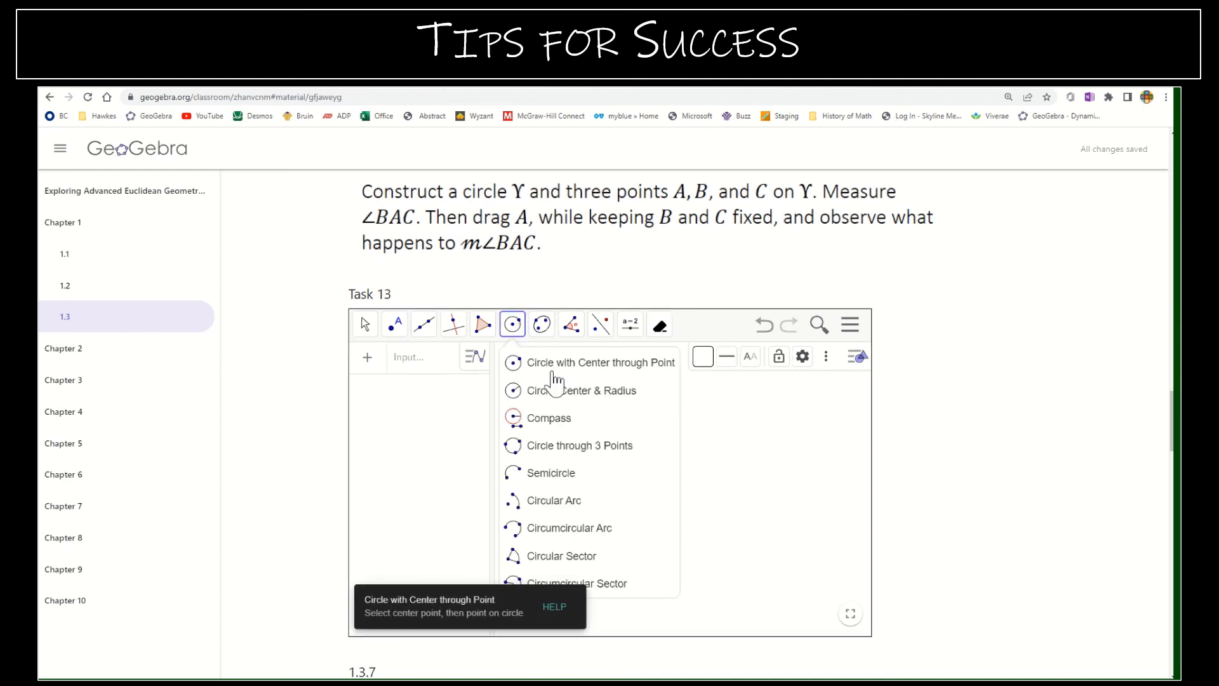
pyautogui.click(588, 446)
pyautogui.click(562, 548)
pyautogui.click(623, 365)
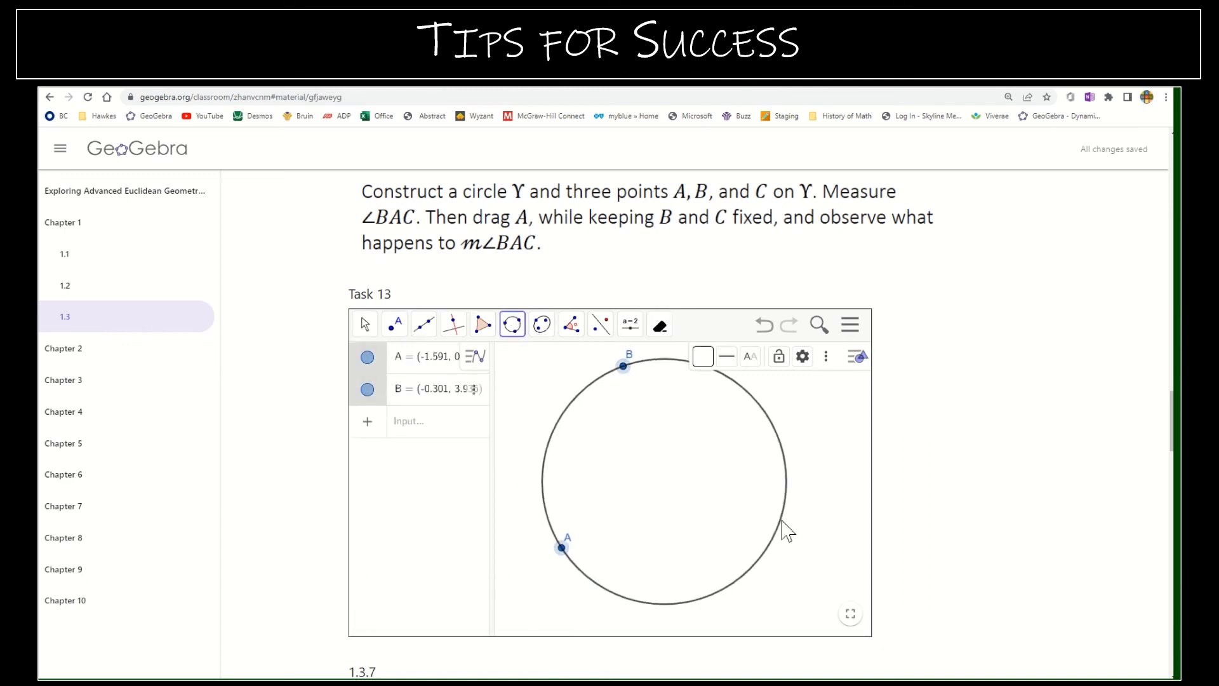
pyautogui.click(782, 529)
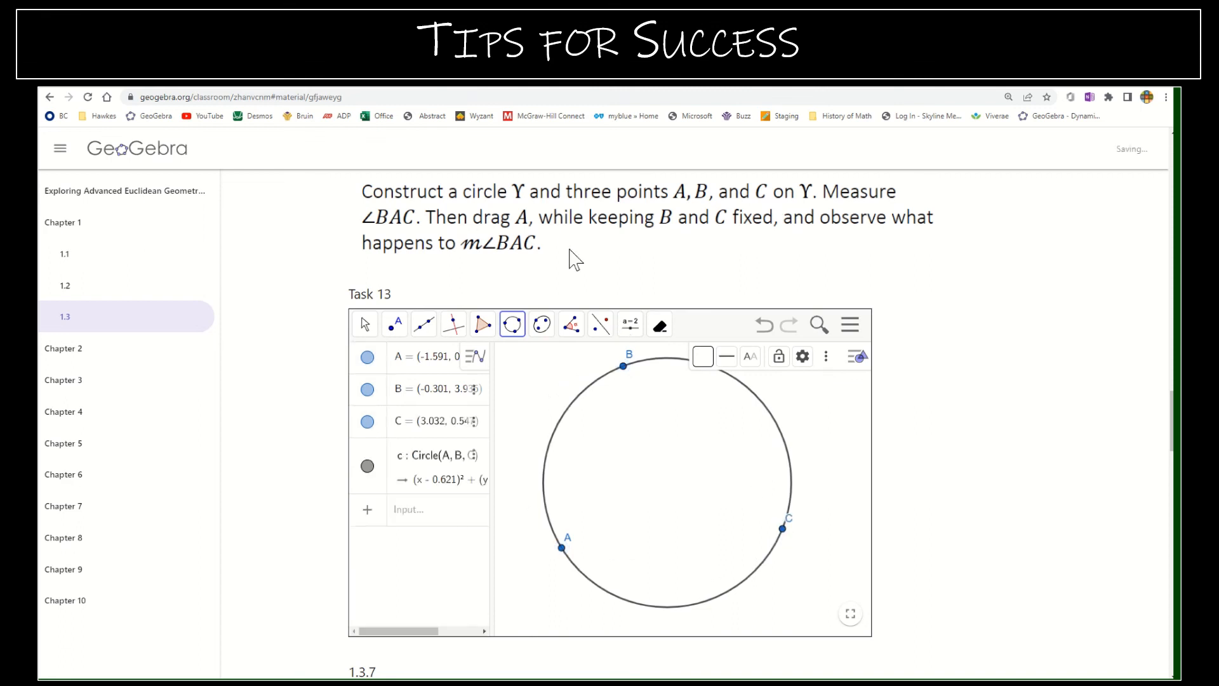
# - Move point A slightly down to reshape the circle, and place a fourth point on the circle between A and B
pyautogui.click(365, 324)
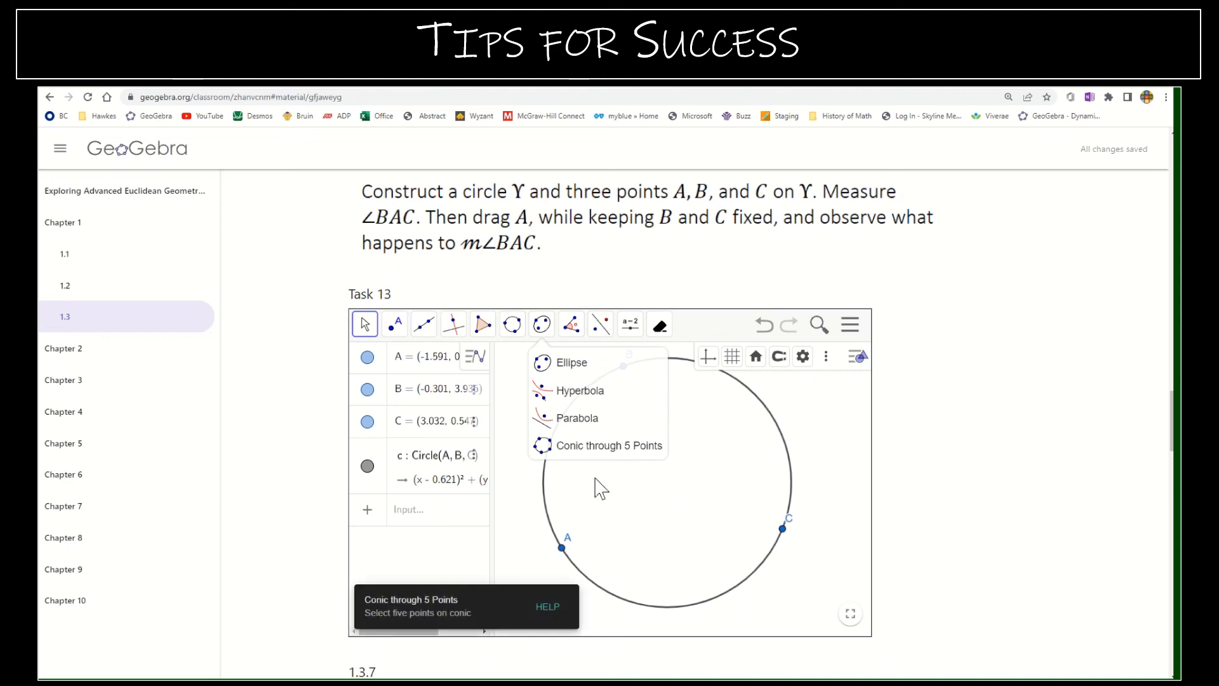
pyautogui.moveTo(563, 551); pyautogui.dragTo(573, 576)
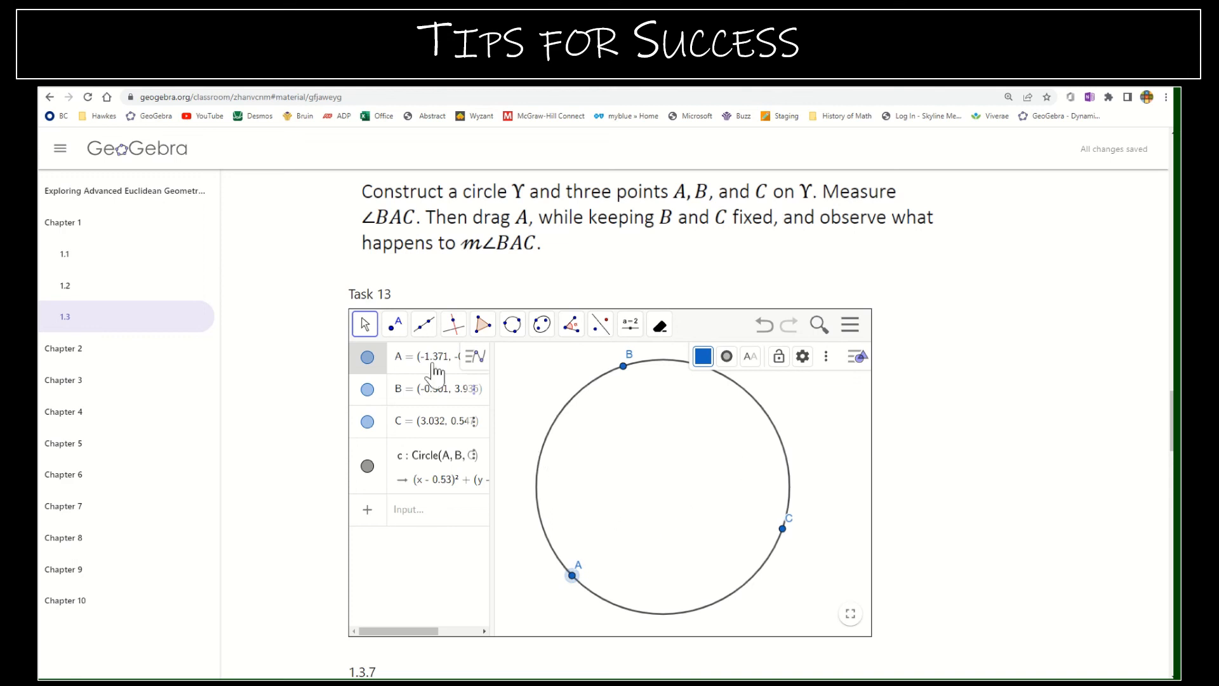
pyautogui.click(394, 325)
pyautogui.click(414, 357)
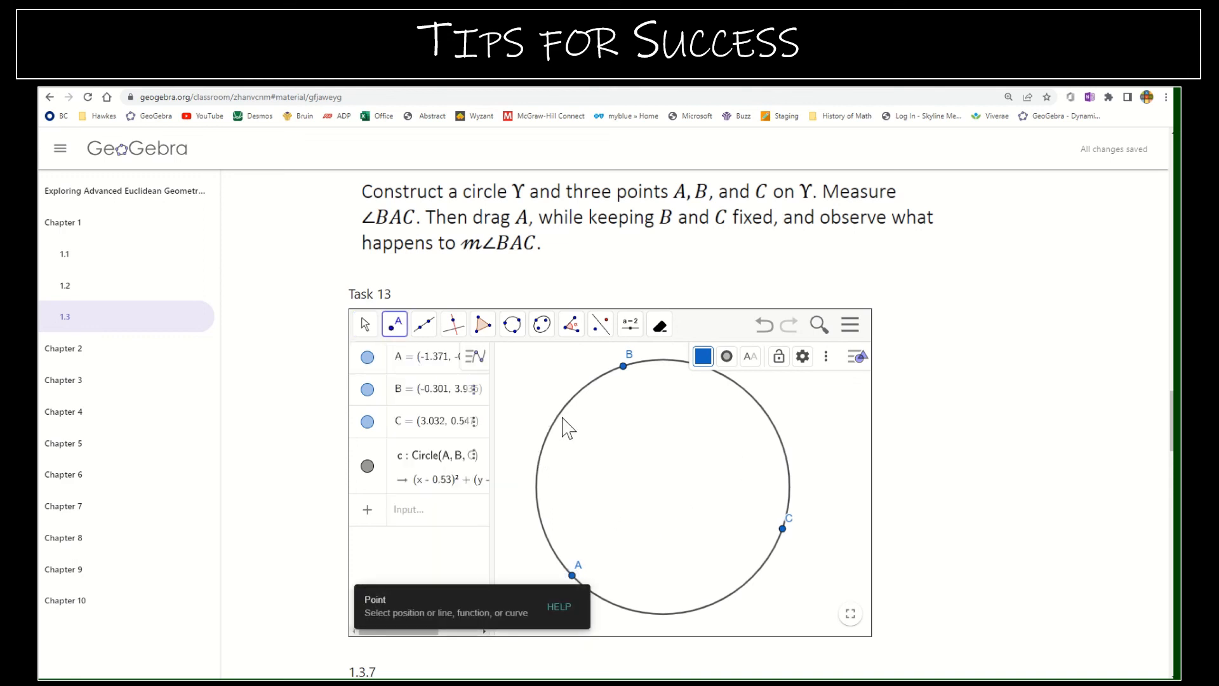
pyautogui.click(556, 418)
# - Redefine the fourth point on the circle, D, as A
pyautogui.click(365, 325)
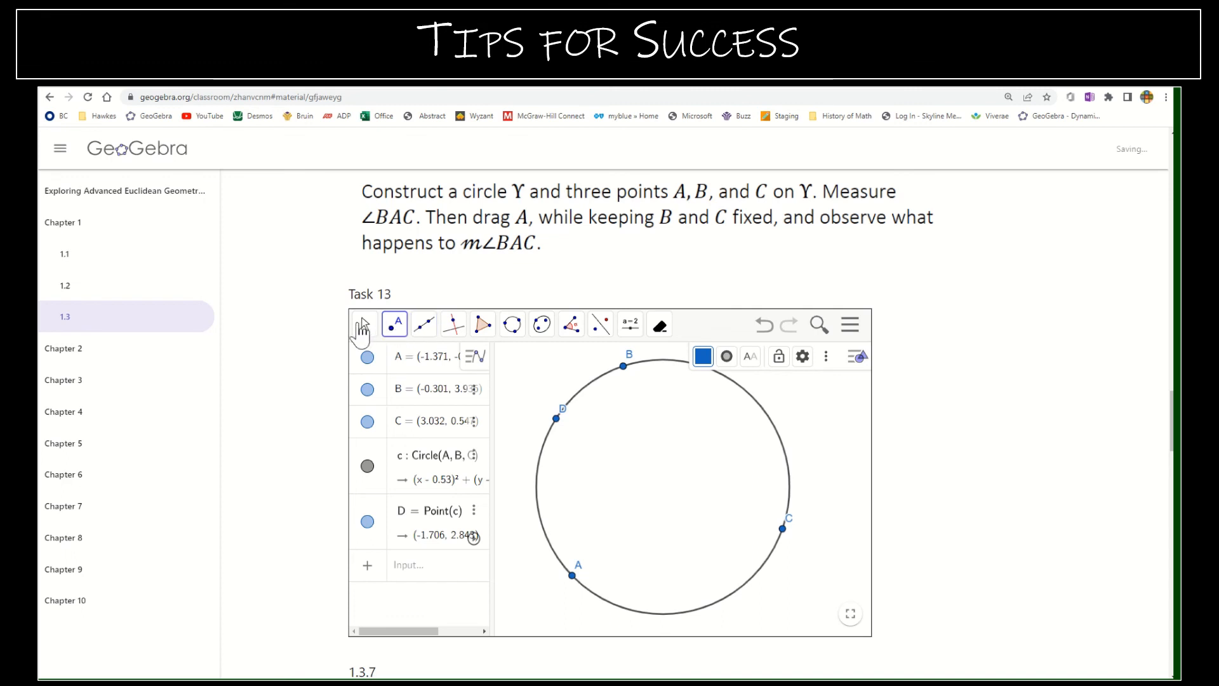
pyautogui.click(557, 419)
pyautogui.doubleClick(557, 419)
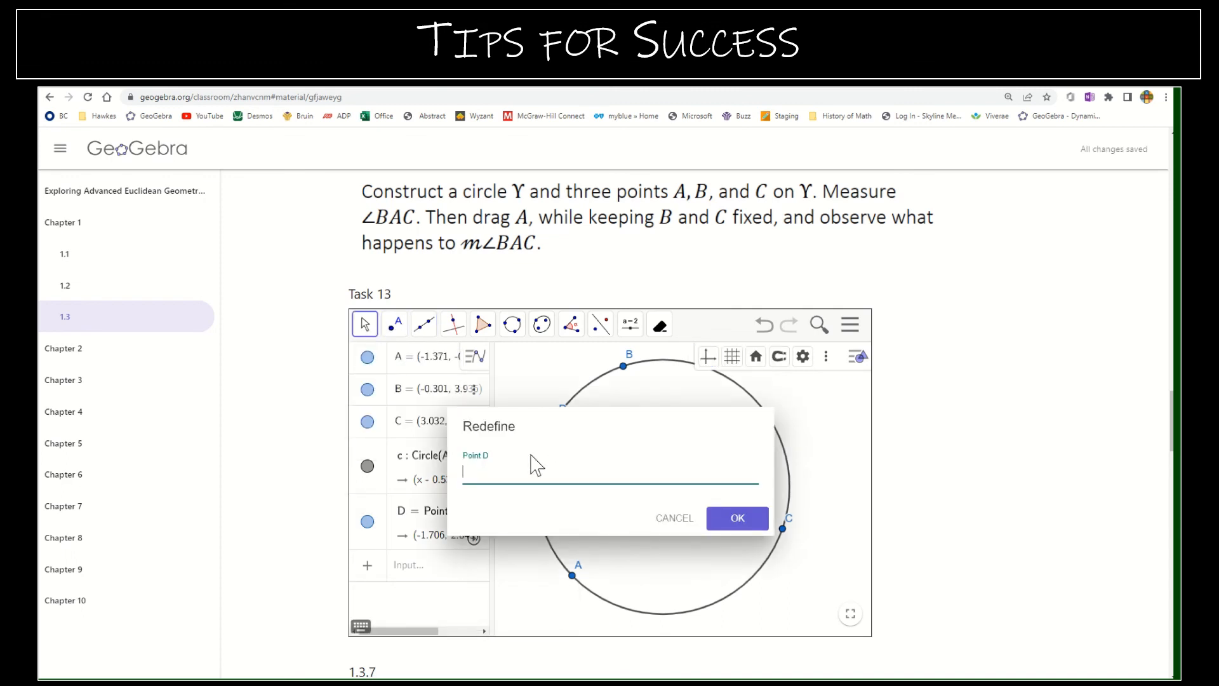
pyautogui.write('A')
pyautogui.press('Return')
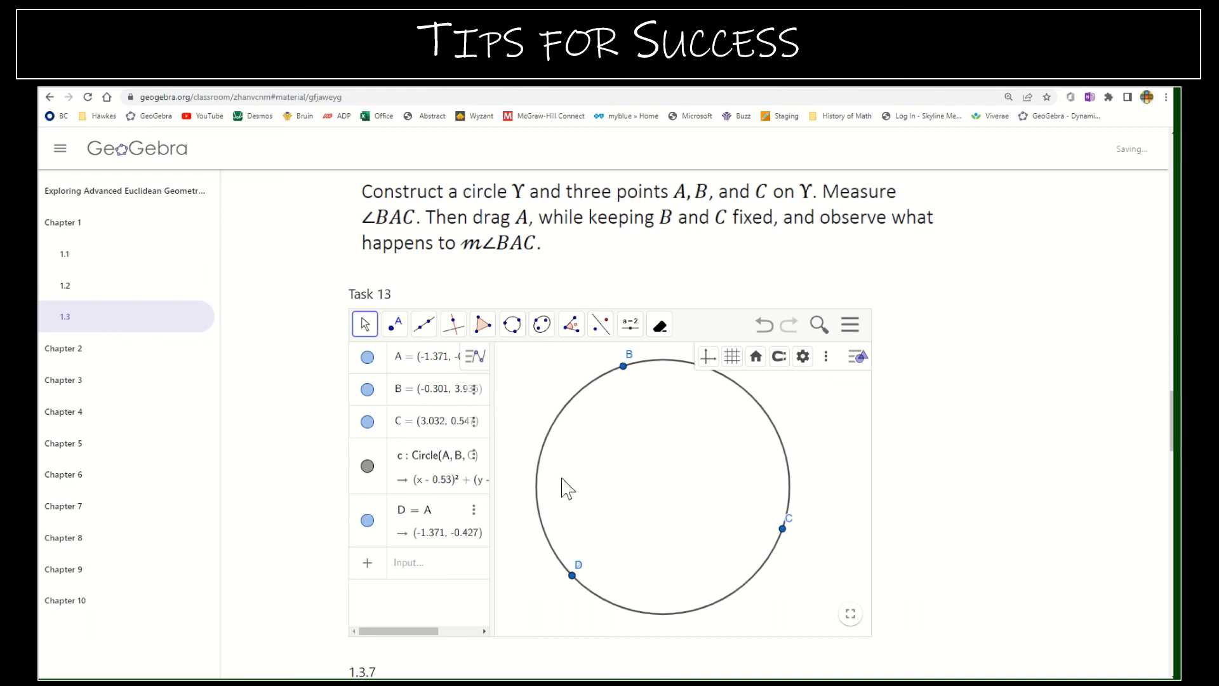
# - Try moving the point that was redefined as A, and undo both the move and the redefinition
pyautogui.click(571, 576)
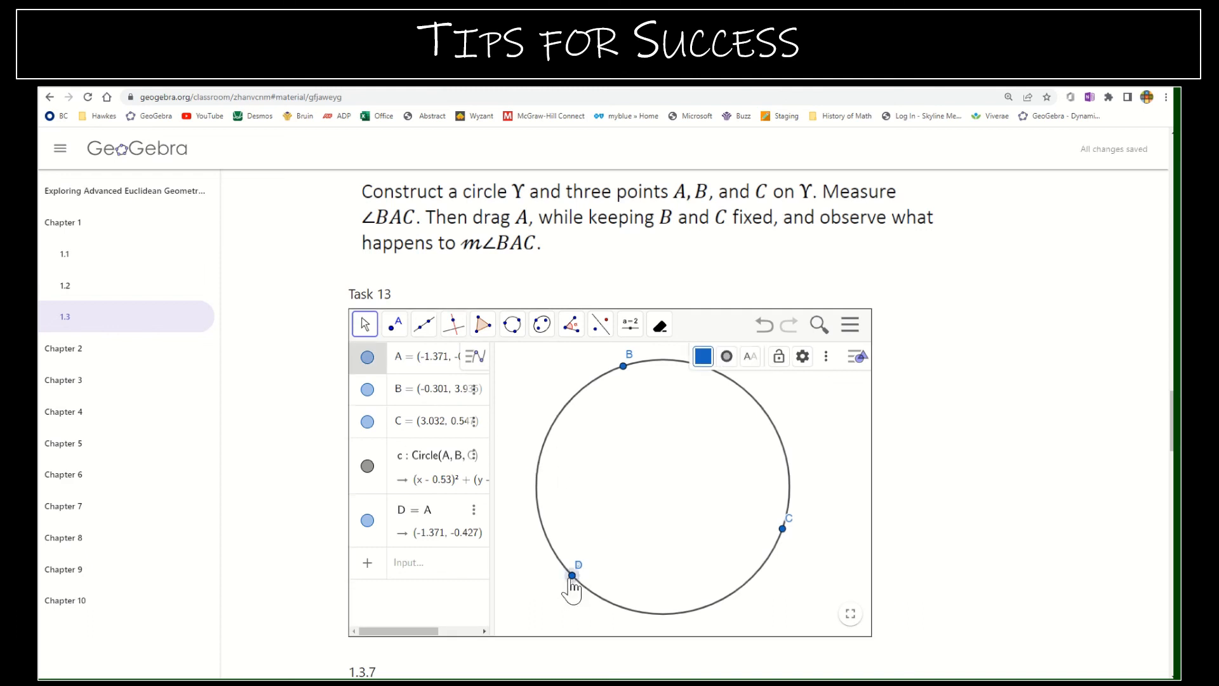
pyautogui.moveTo(571, 575)
pyautogui.mouseDown()
pyautogui.moveTo(554, 498)
pyautogui.moveTo(588, 558)
pyautogui.mouseUp()
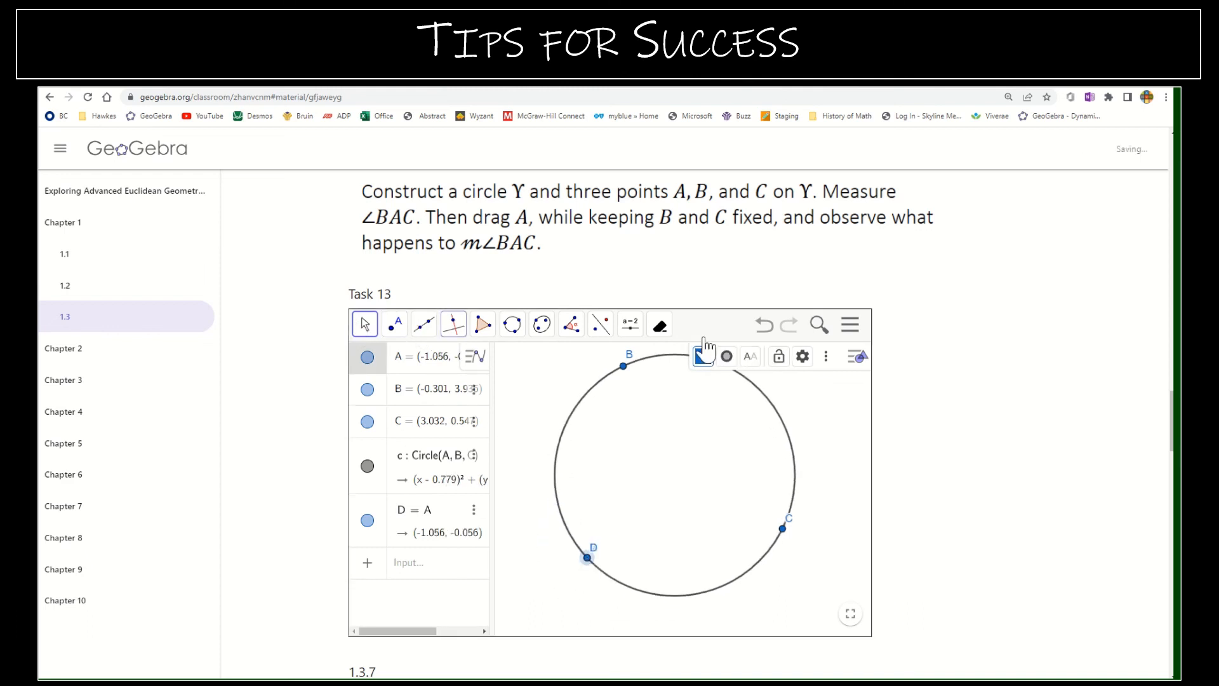
pyautogui.click(763, 327)
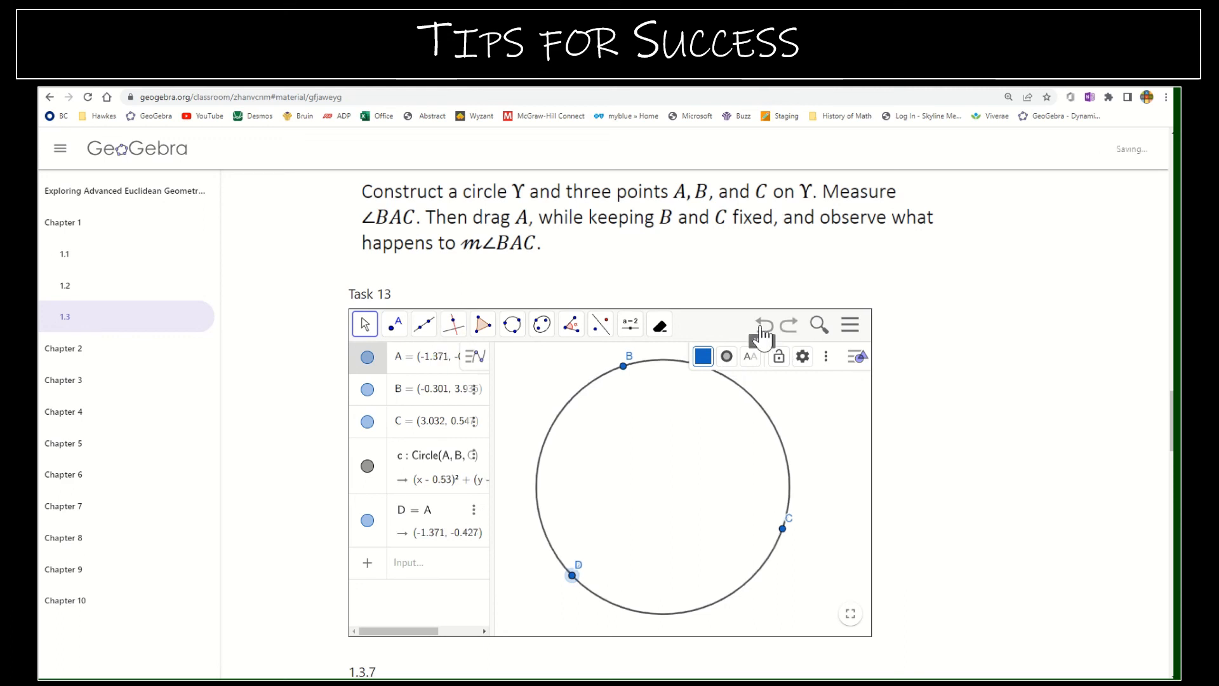
# - Rename point D, the free point on the circle between B and the lower defining point, as A
pyautogui.rightClick(557, 420)
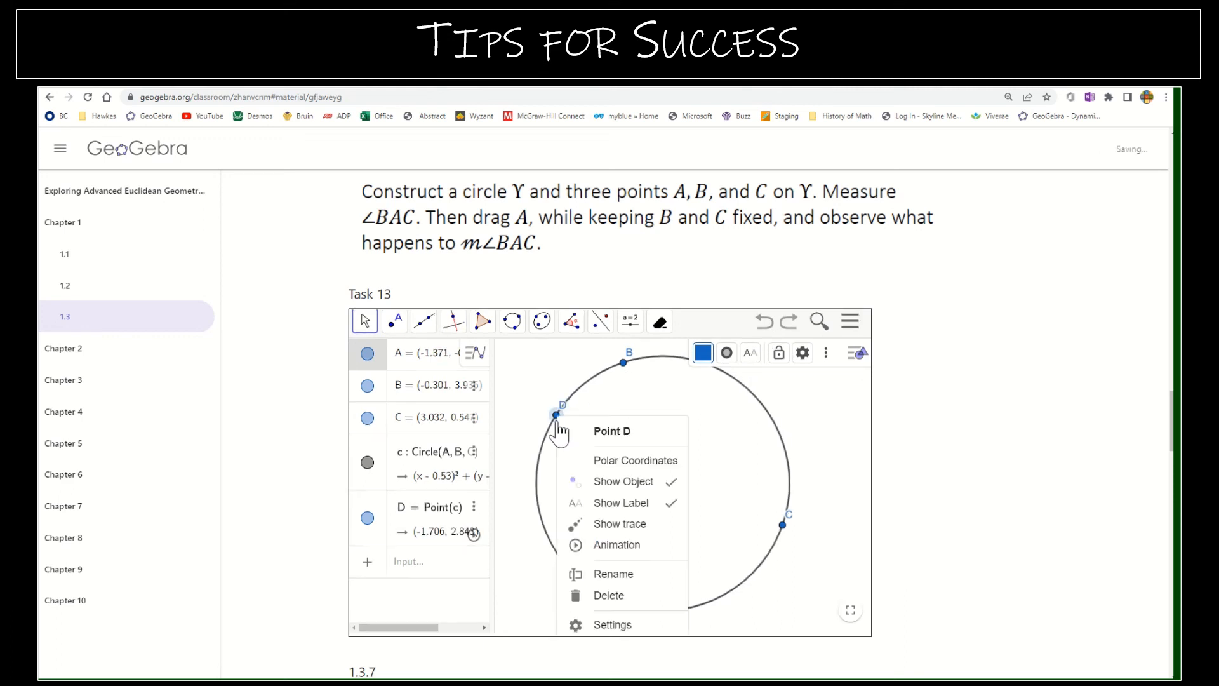
pyautogui.click(623, 578)
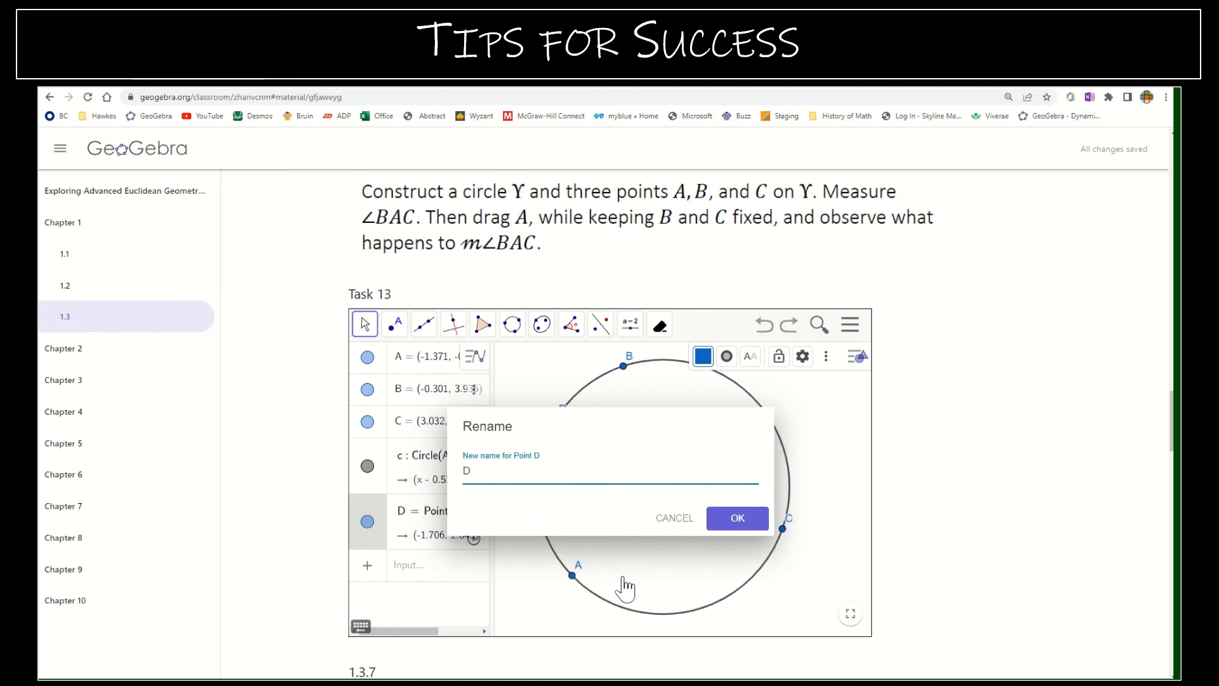
pyautogui.press('Return')
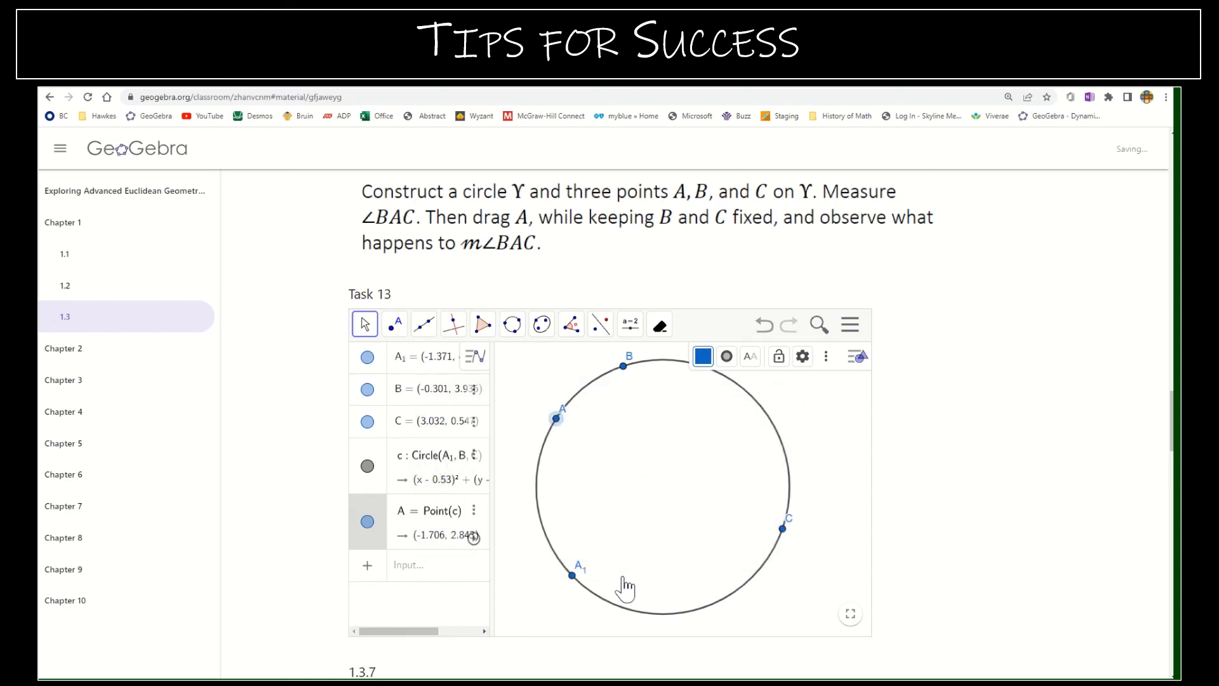
# - Rename the original circle-defining point A₁ as D
pyautogui.rightClick(571, 579)
pyautogui.click(624, 578)
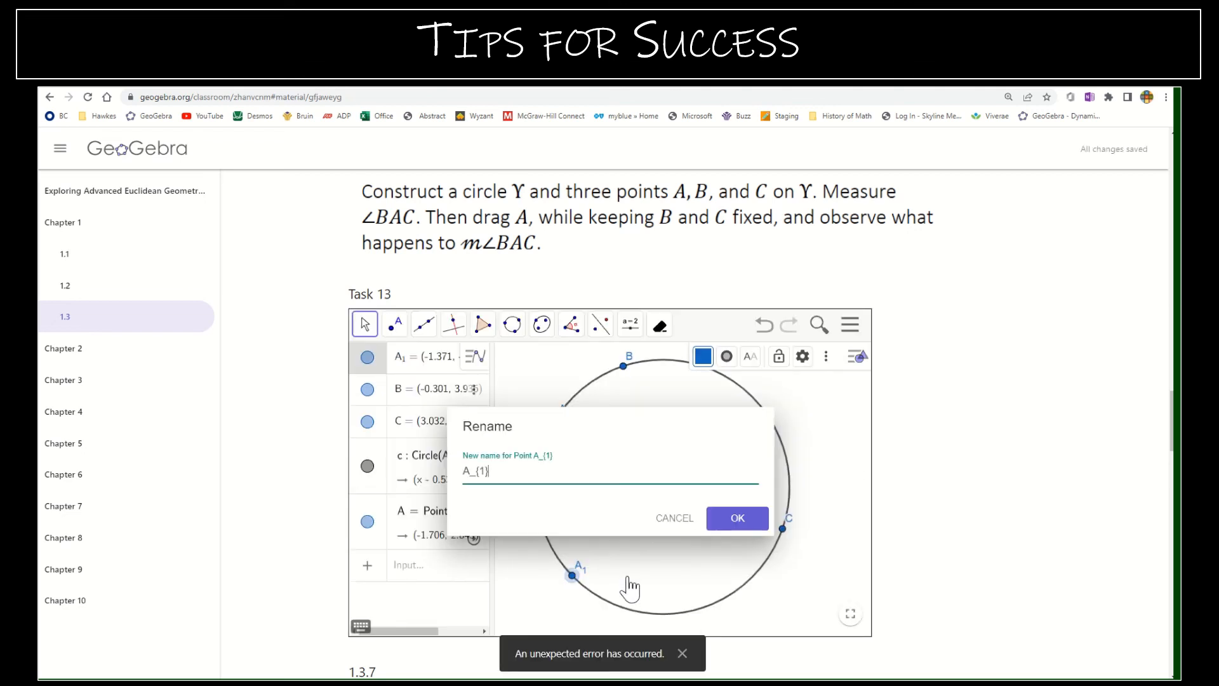
pyautogui.press('BackSpace')
pyautogui.press('BackSpace')
pyautogui.press('BackSpace')
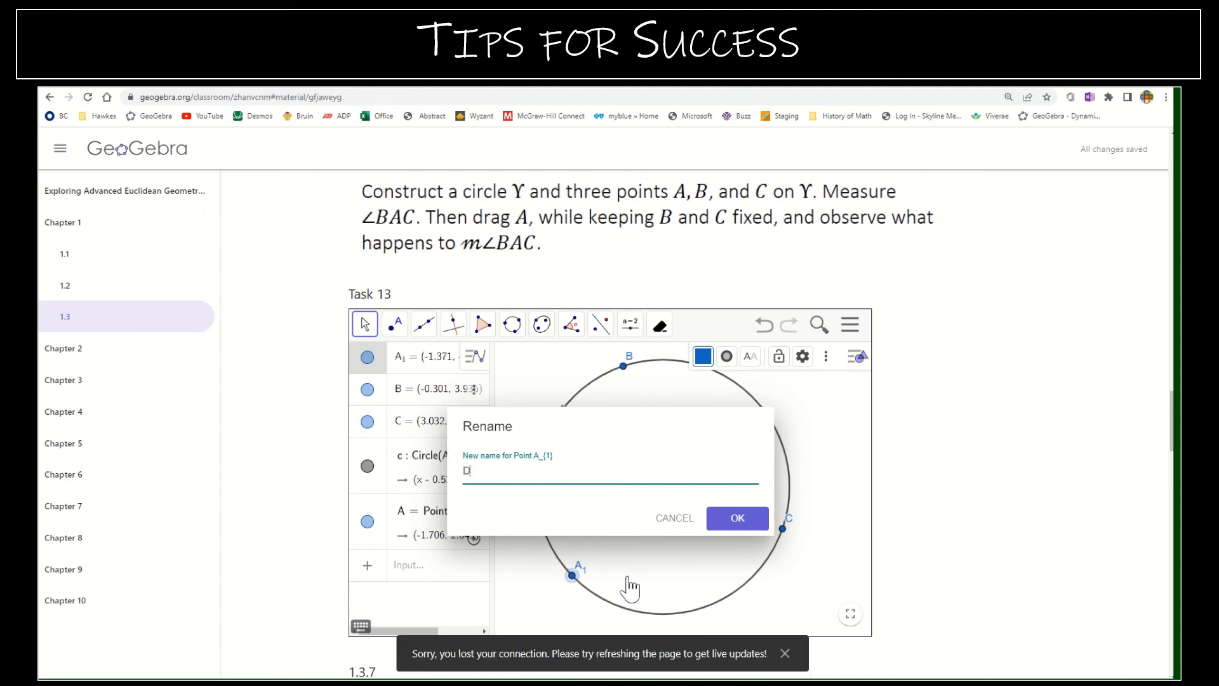
pyautogui.press('Return')
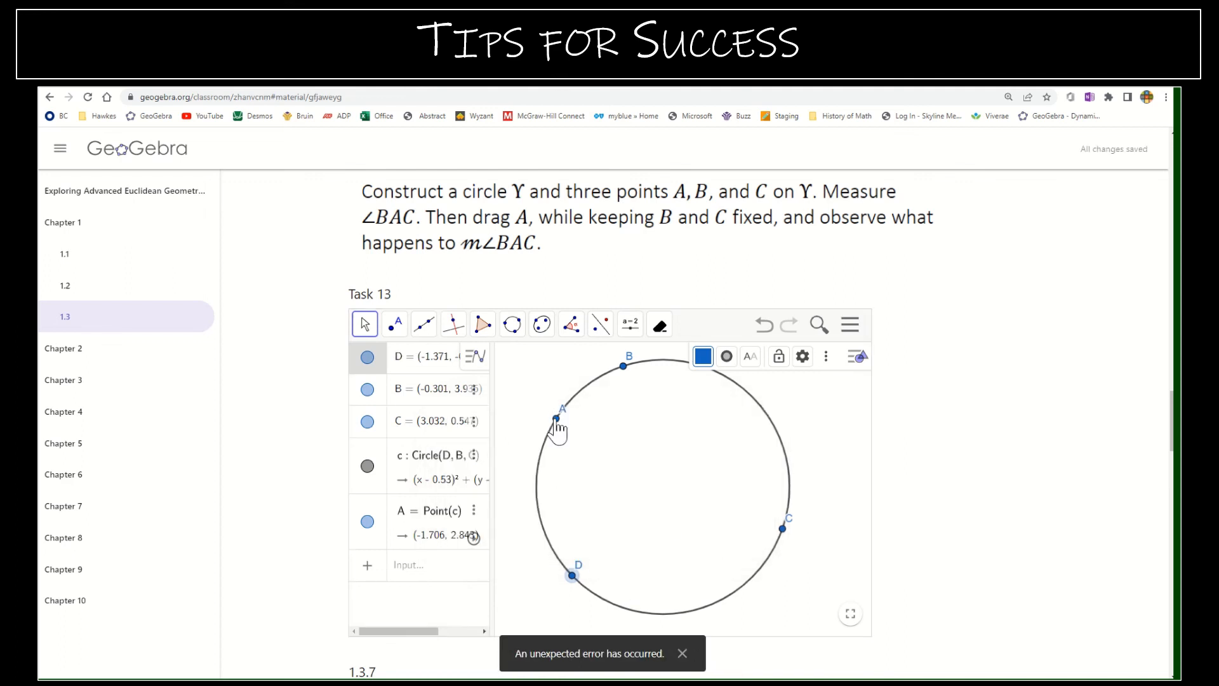
# - Move the renamed point A along the circle, leaving it slightly closer to B
pyautogui.moveTo(558, 430); pyautogui.dragTo(604, 454)
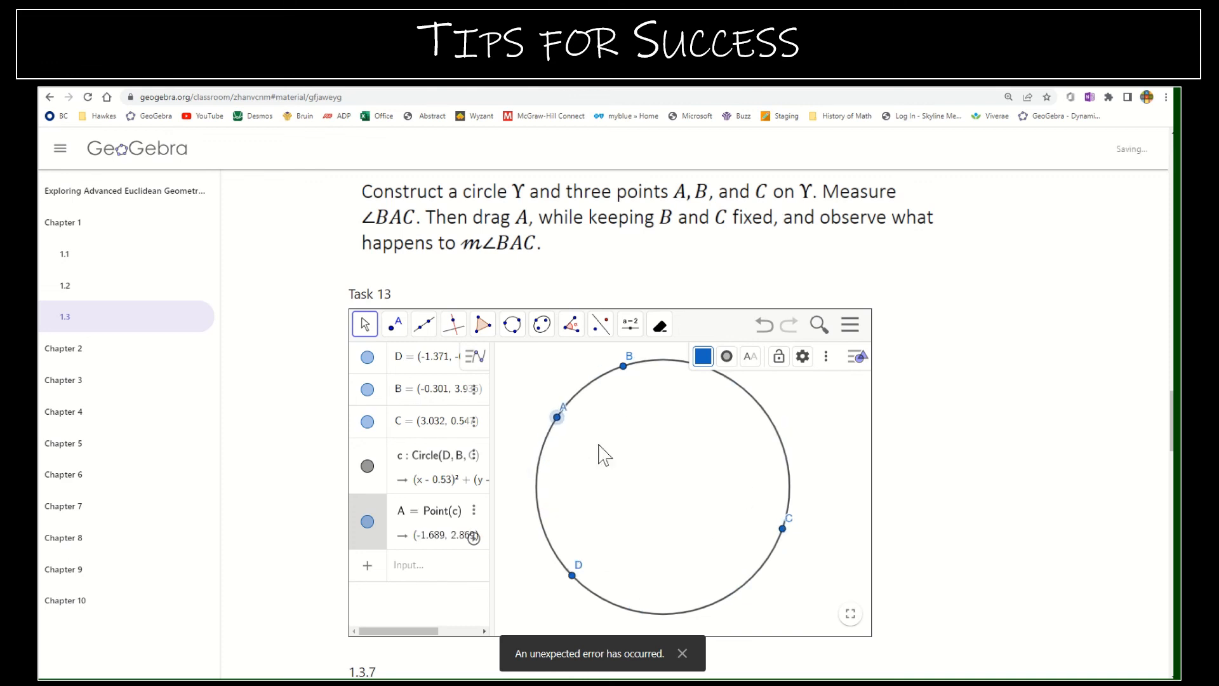
pyautogui.scroll(1, 734, 233)
pyautogui.scroll(-1, 734, 232)
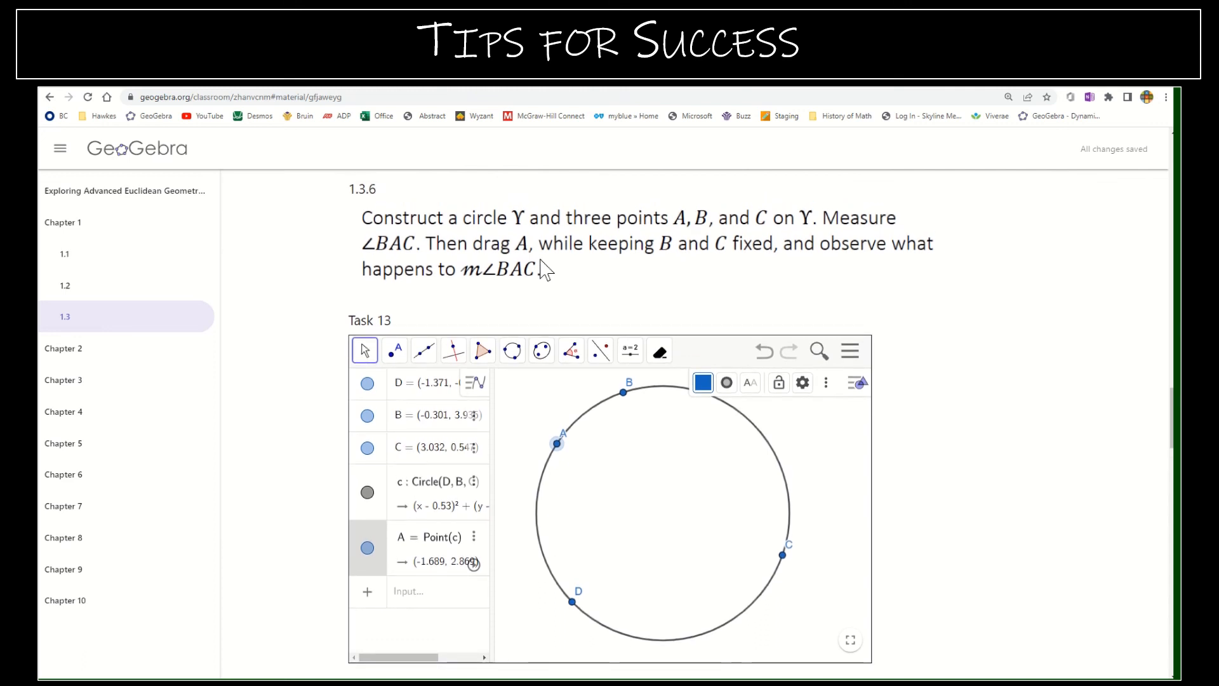
# - Open the group of tools containing Show / Hide Object, and review the exercise 1.3.6 instructions
pyautogui.click(631, 350)
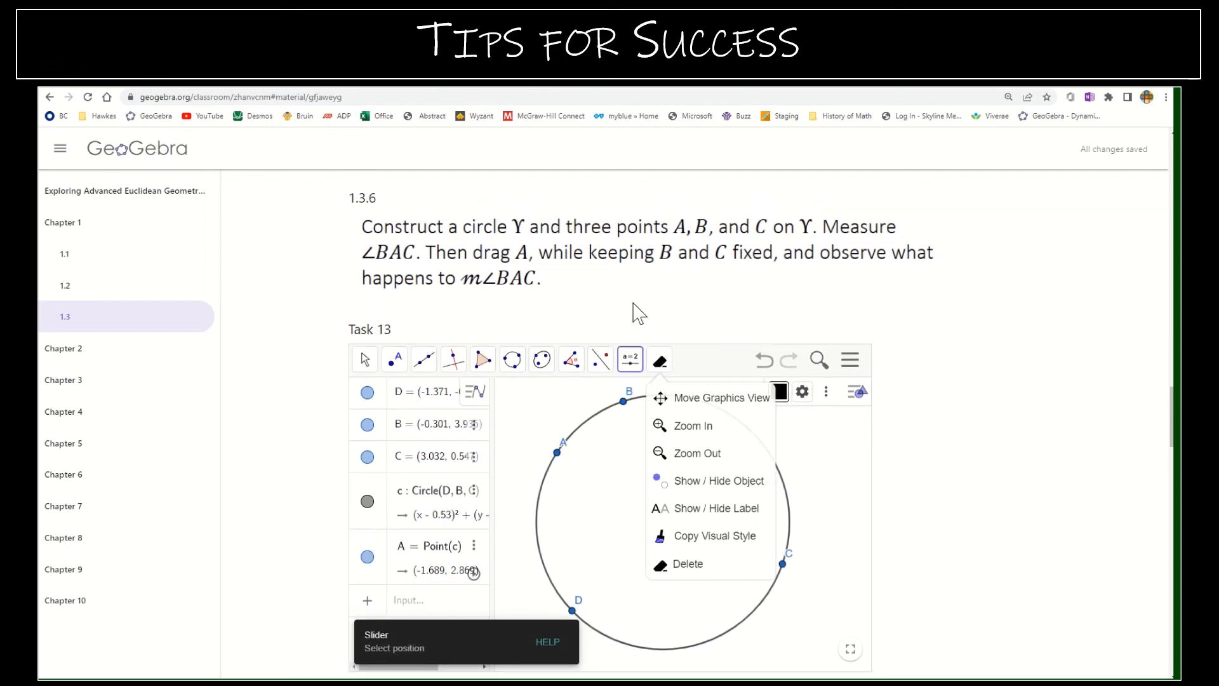
pyautogui.scroll(1, 634, 304)
pyautogui.scroll(-1, 634, 304)
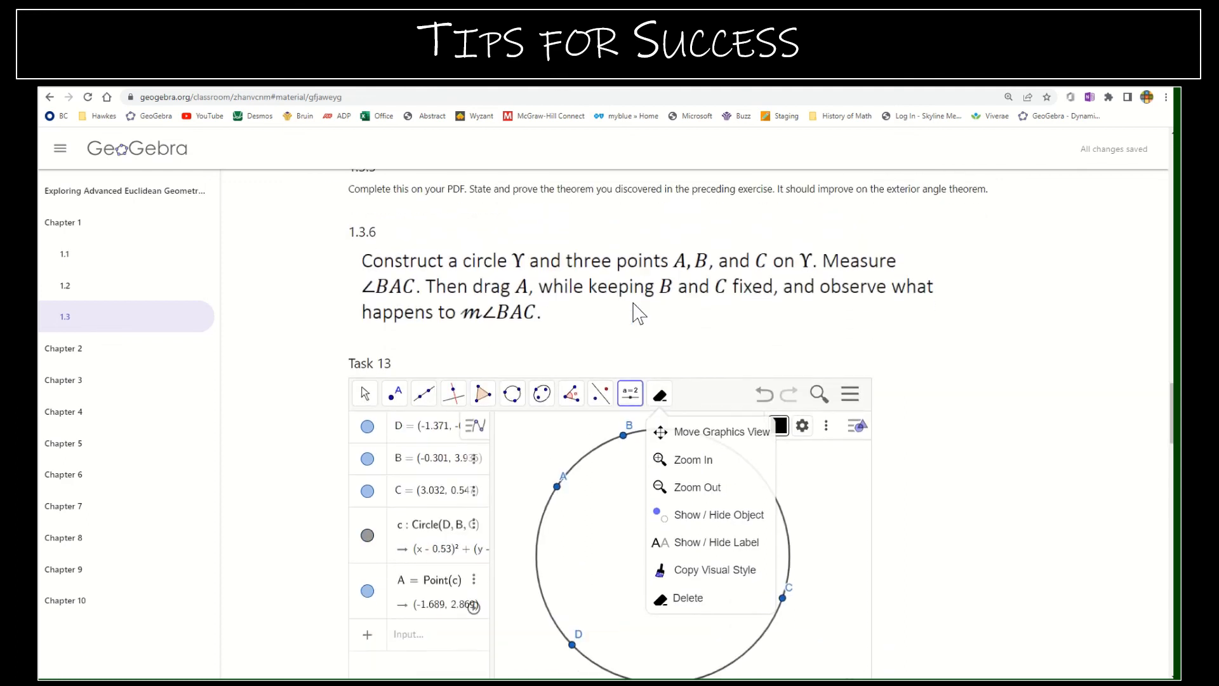